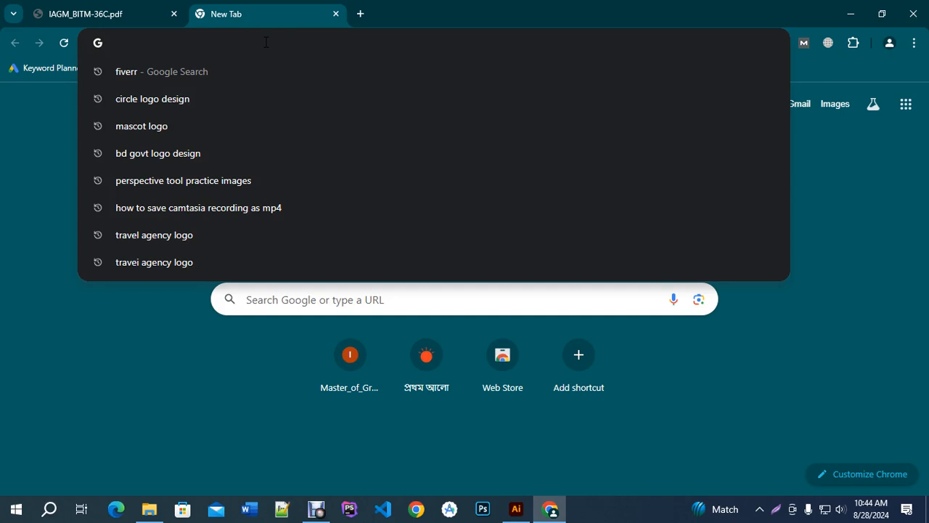
Step: Search Google for "brush tool" and show the image results
type("brus")
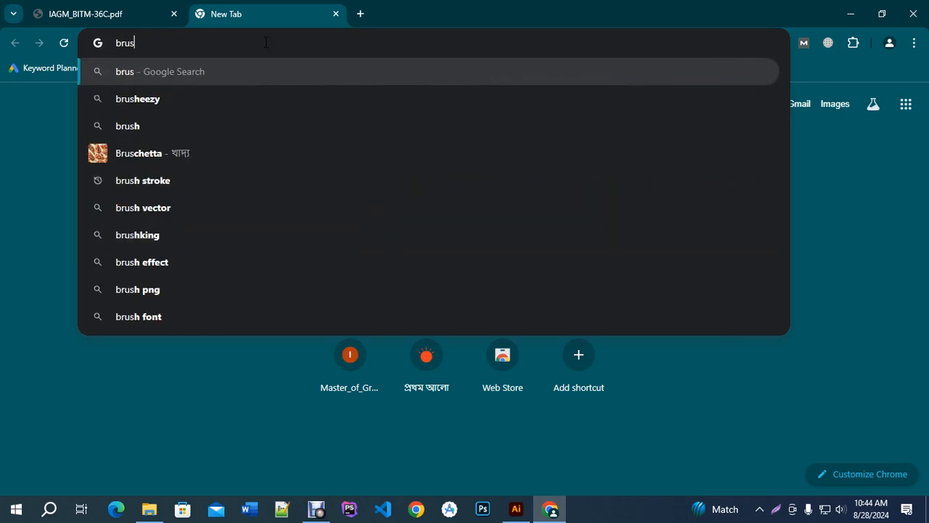
type("h tool")
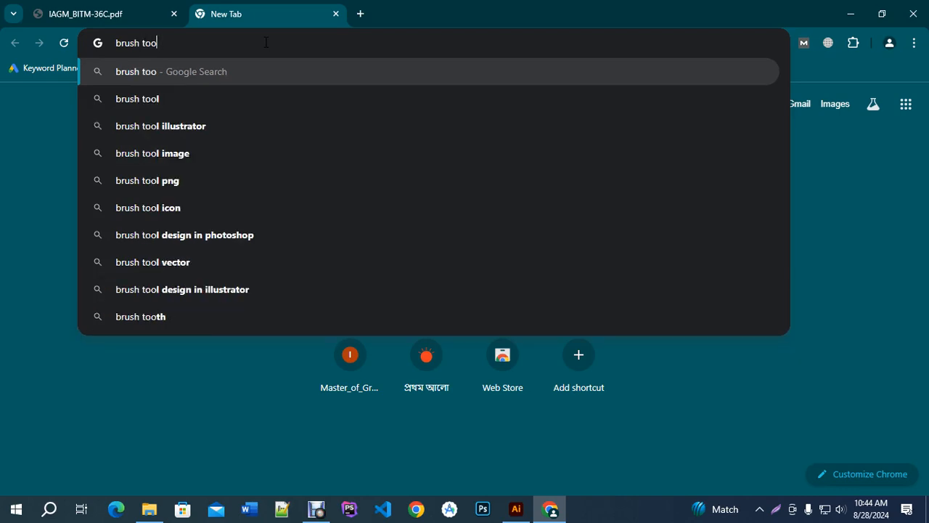
key("Return")
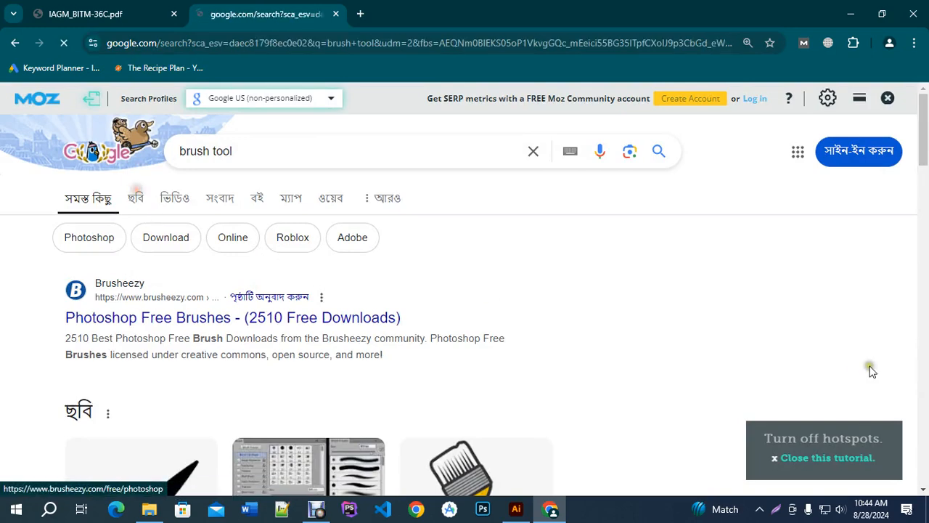
left_click(136, 195)
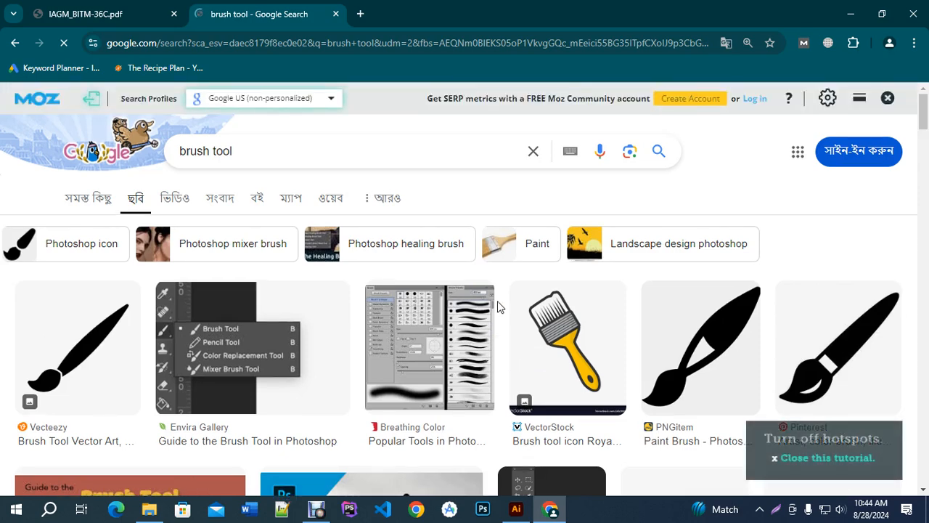
Step: Look through the brush tool image results for examples of brushes and artwork made with them
scroll(498, 307, "down", 2)
scroll(498, 307, "down", 3)
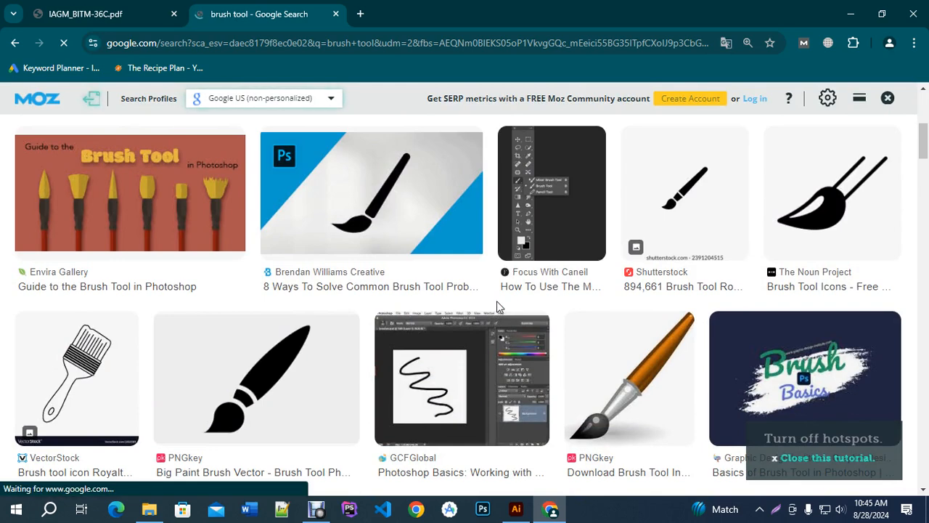
scroll(498, 307, "down", 1)
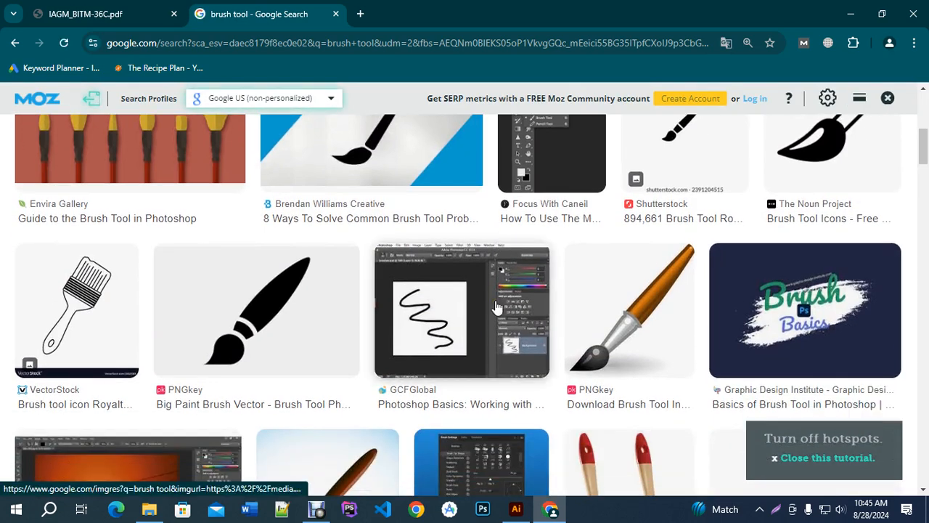
scroll(498, 307, "down", 4)
scroll(592, 359, "down", 1)
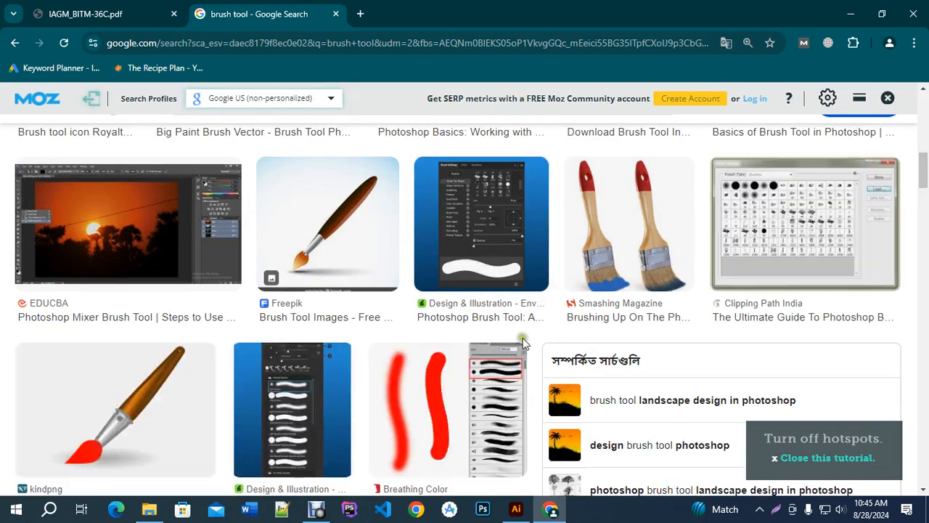
scroll(438, 317, "down", 3)
scroll(438, 317, "down", 5)
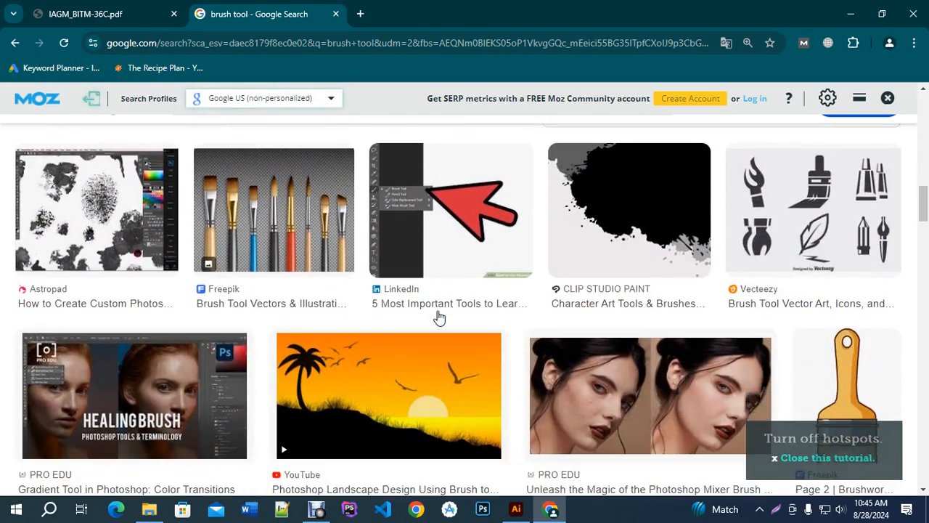
scroll(439, 317, "down", 4)
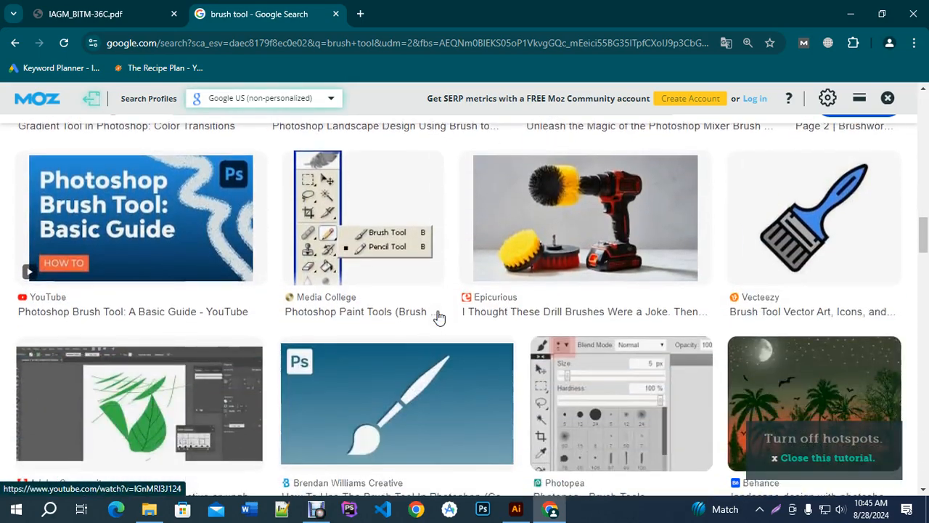
scroll(439, 318, "down", 2)
scroll(439, 317, "down", 1)
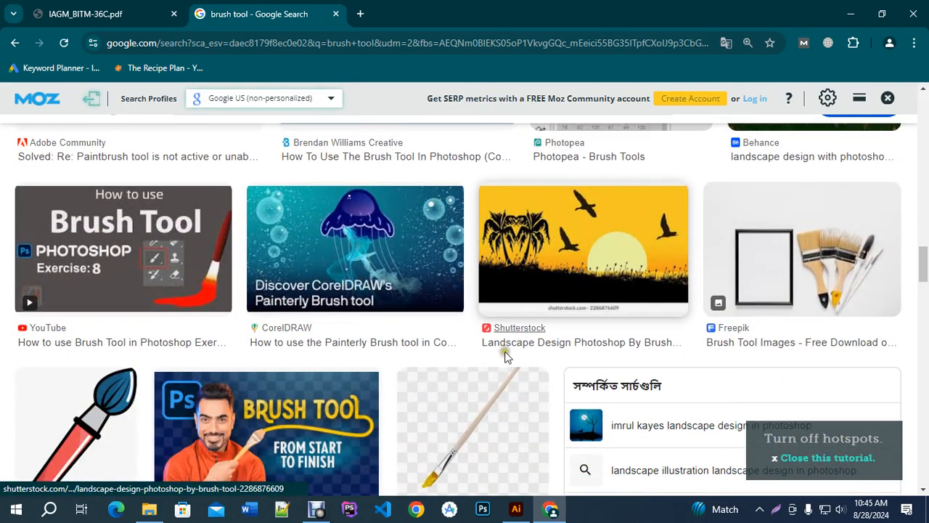
scroll(487, 361, "down", 6)
scroll(487, 361, "down", 4)
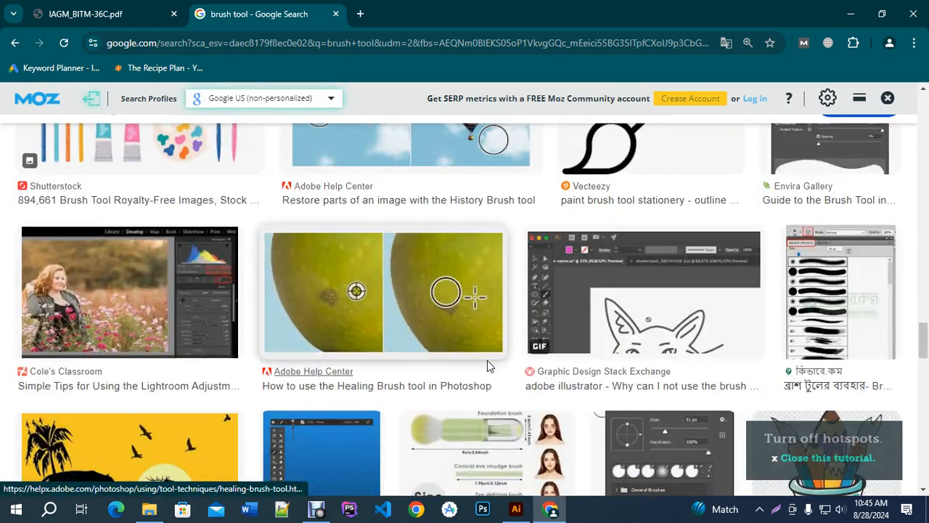
scroll(487, 361, "down", 2)
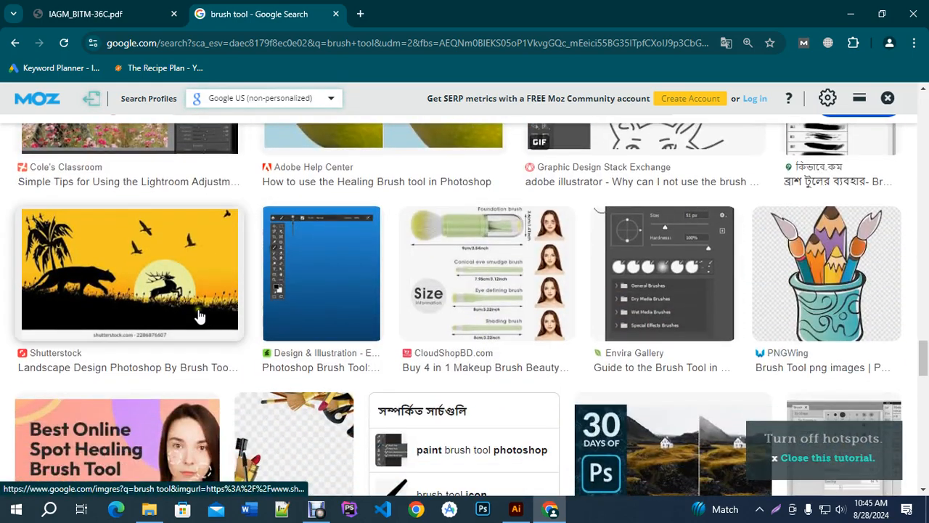
scroll(134, 278, "down", 8)
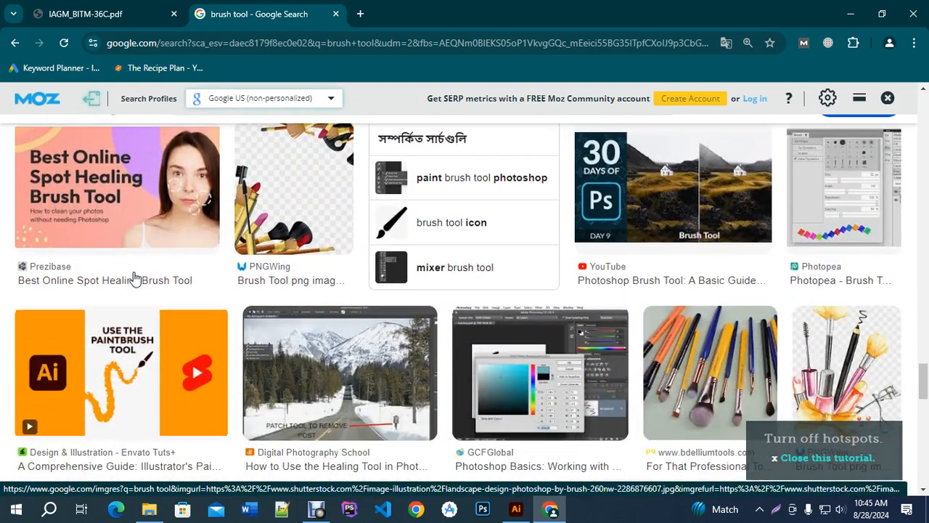
scroll(135, 278, "down", 5)
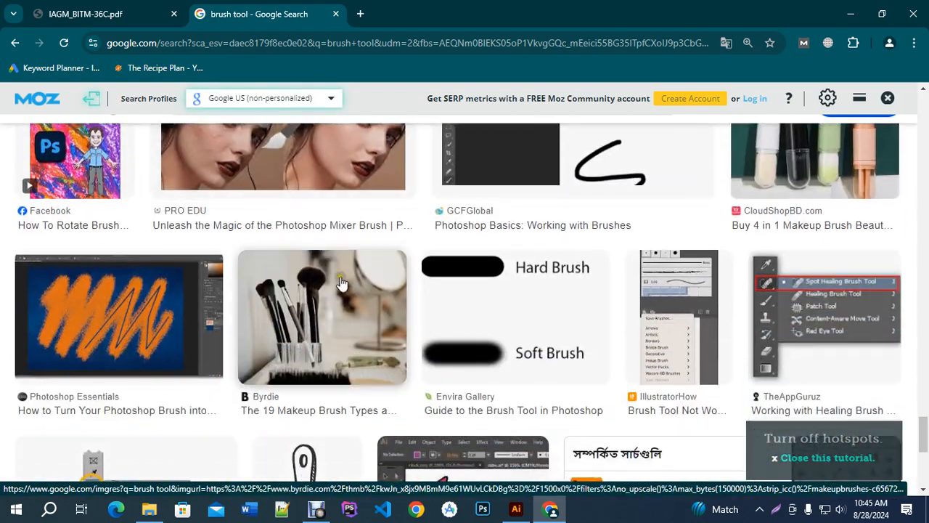
scroll(392, 308, "down", 7)
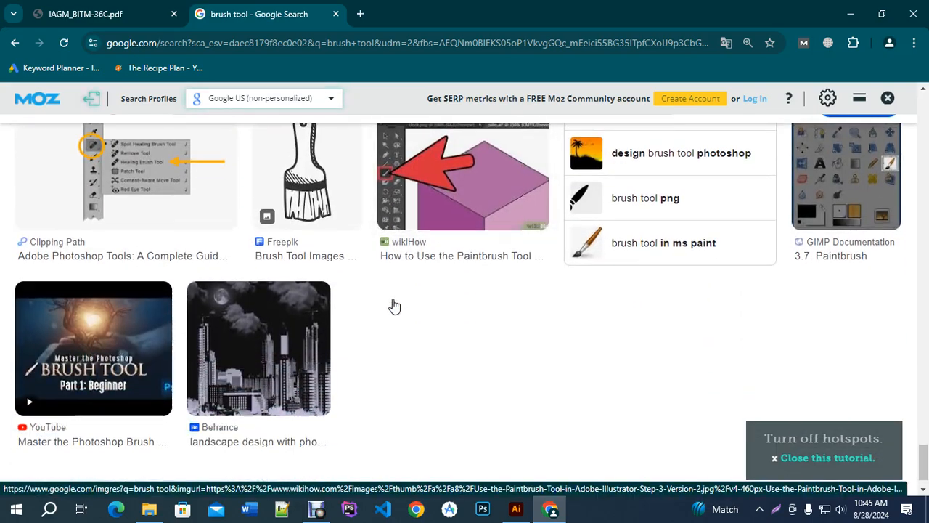
scroll(392, 306, "down", 5)
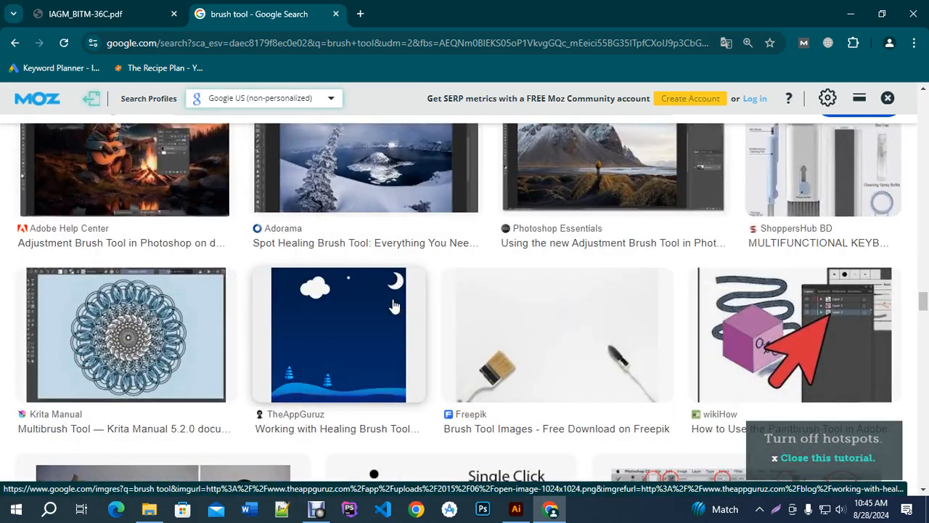
scroll(393, 306, "down", 10)
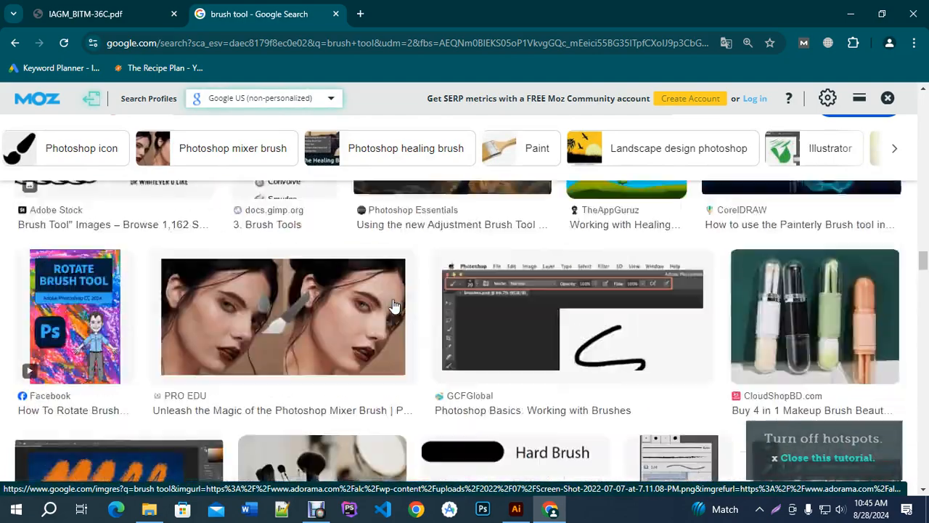
scroll(393, 305, "down", 5)
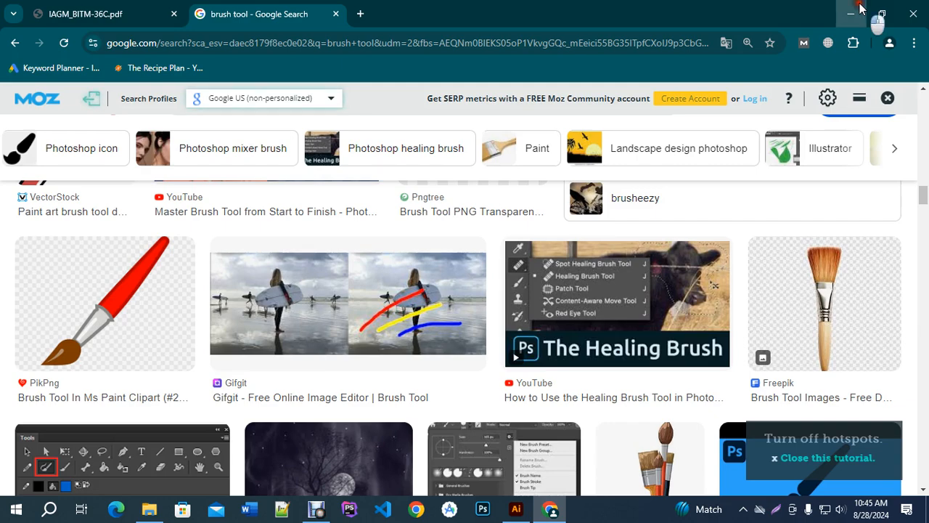
Step: Switch to Illustrator and create a new document from the Web-Large preset, 1920 x 1080 px
left_click(851, 14)
left_click(55, 101)
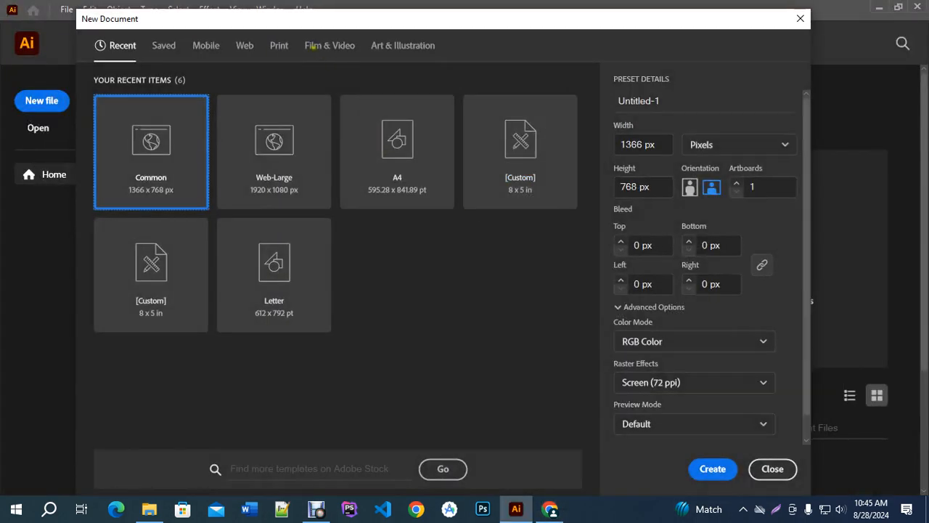
left_click(235, 46)
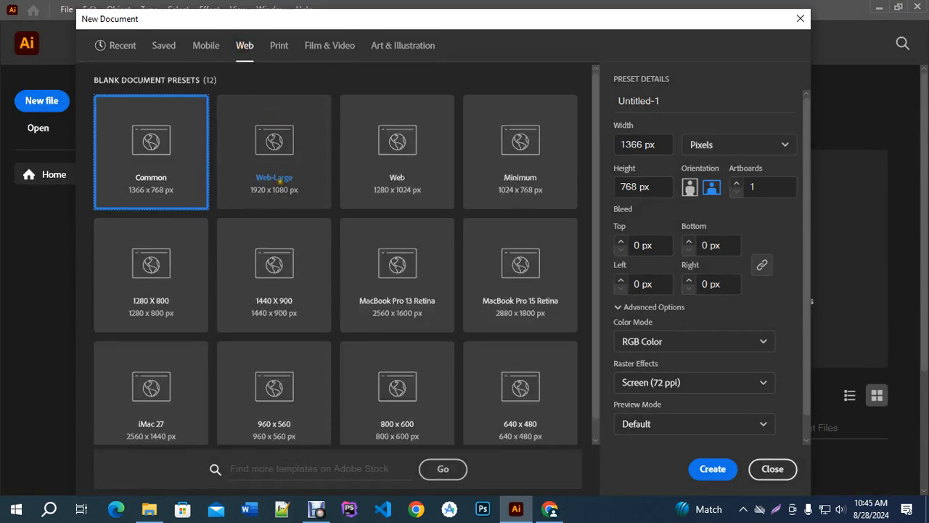
left_click(282, 184)
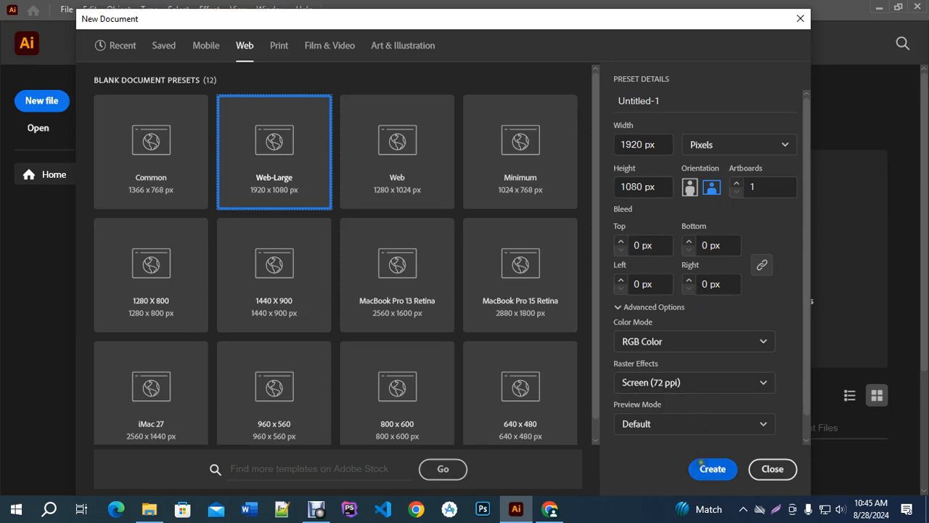
left_click(705, 467)
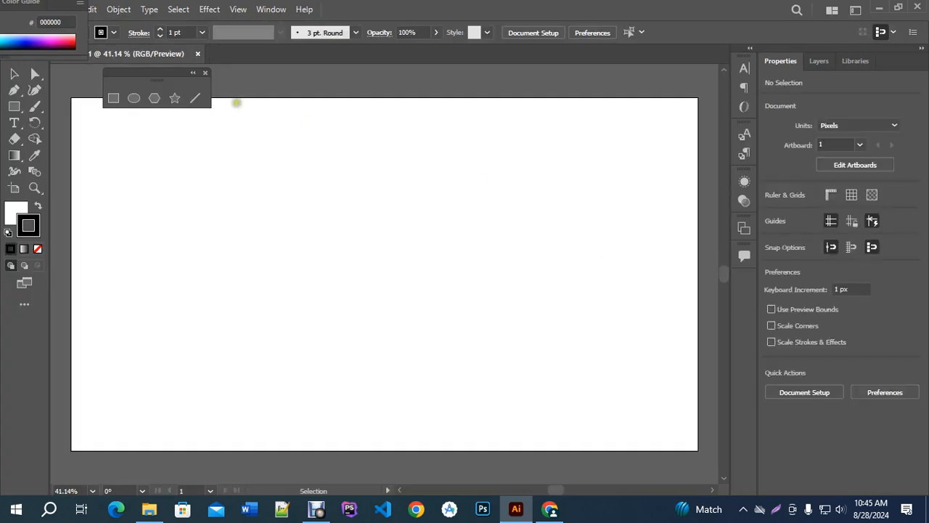
Step: Close the floating shape tools, and switch to the Painting workspace with its layout reset
left_click(204, 73)
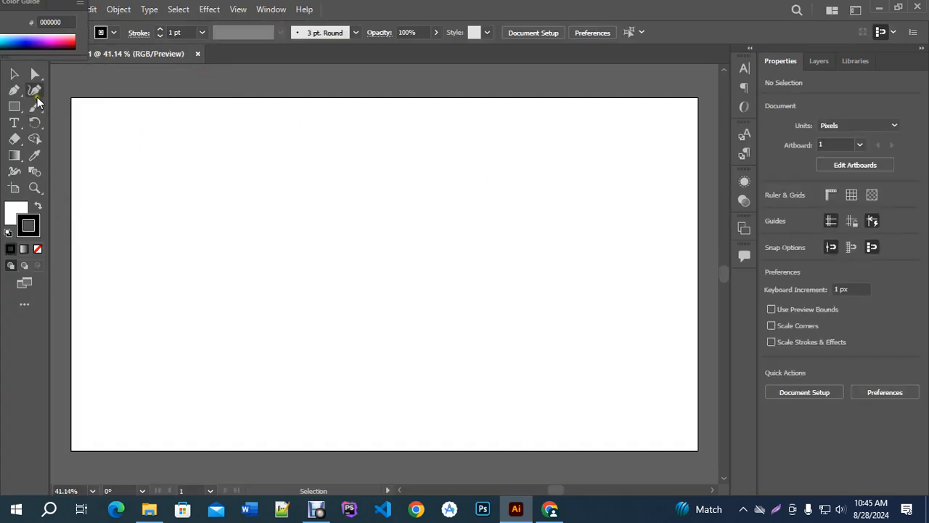
left_click(270, 10)
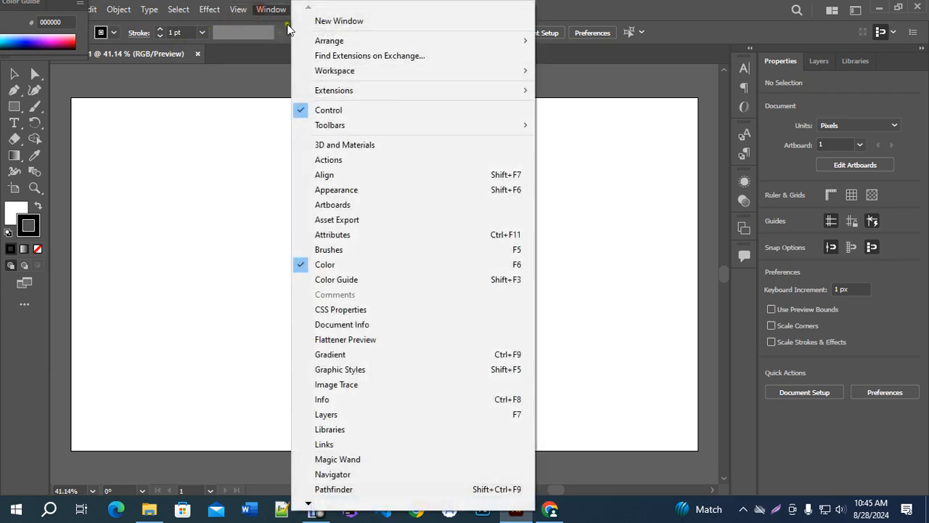
mouse_move(339, 72)
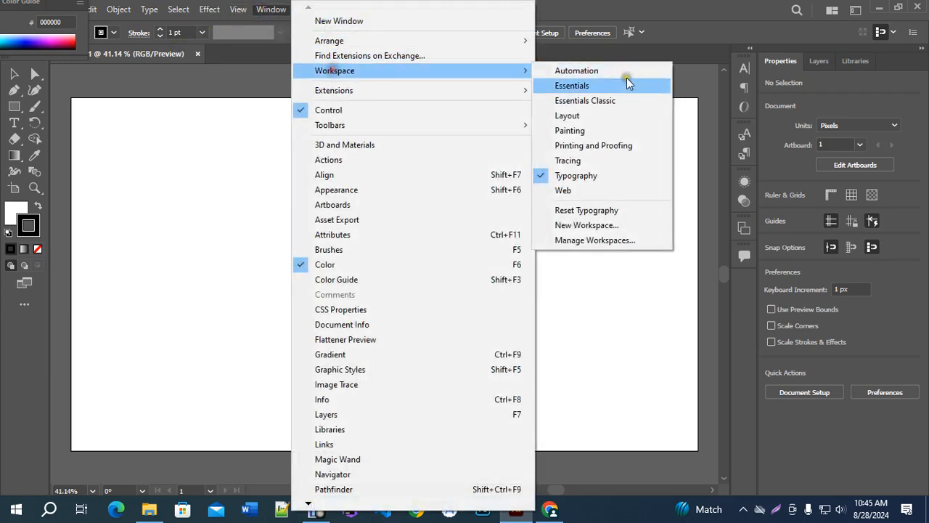
left_click(593, 132)
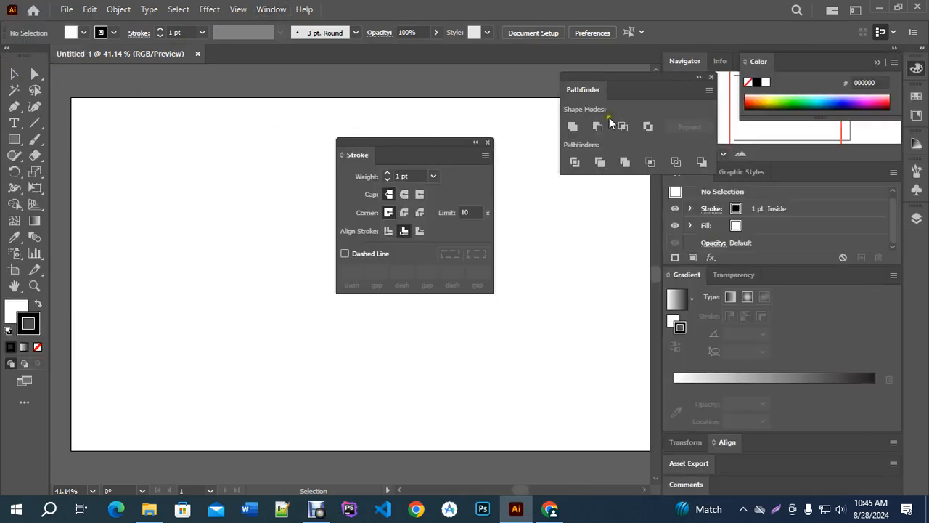
left_click(271, 9)
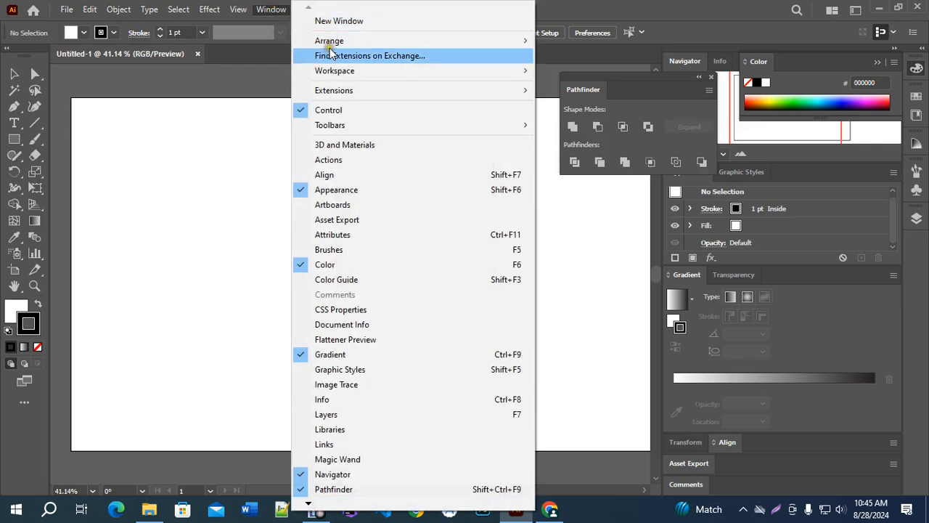
mouse_move(345, 73)
left_click(589, 210)
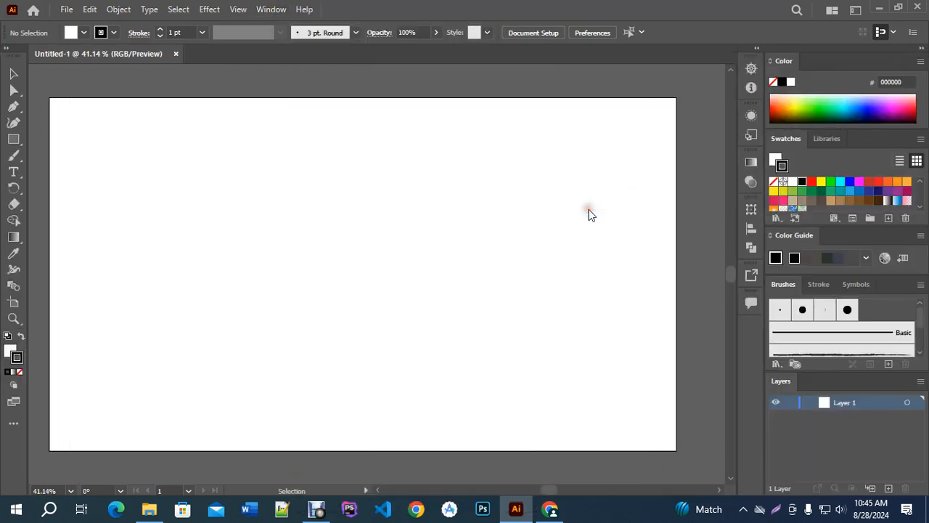
Step: Expand the tool set to two columns and change it from Basic to Advanced
left_click(8, 51)
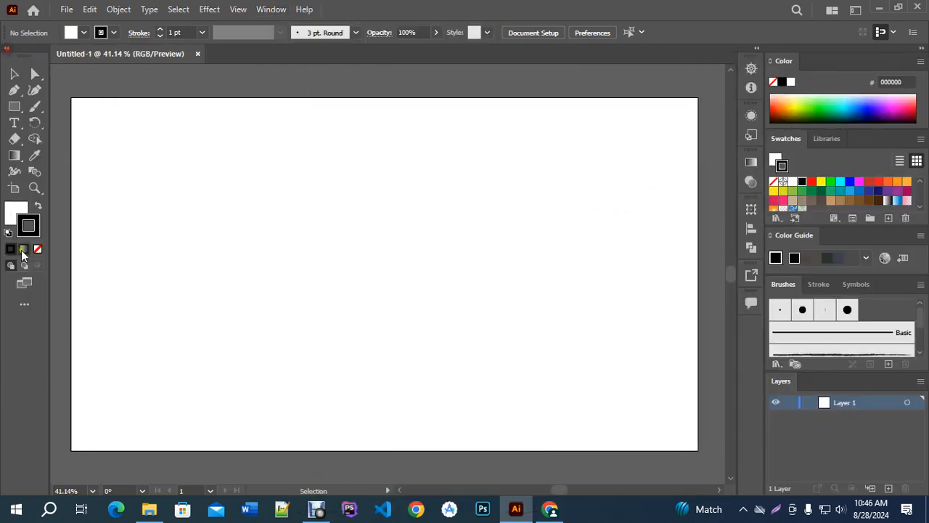
left_click(24, 305)
left_click(217, 52)
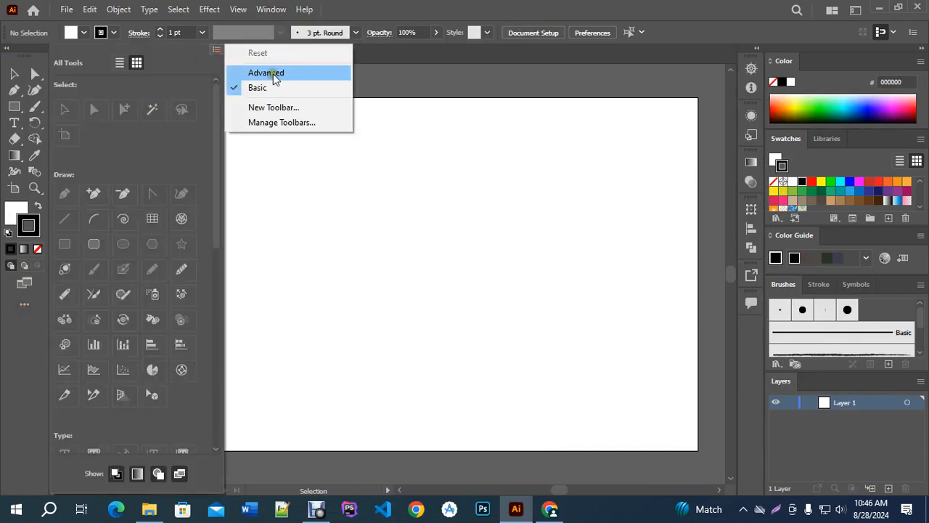
left_click(272, 74)
Step: Set the stroke to None and make the white fill the active colour
left_click(33, 328)
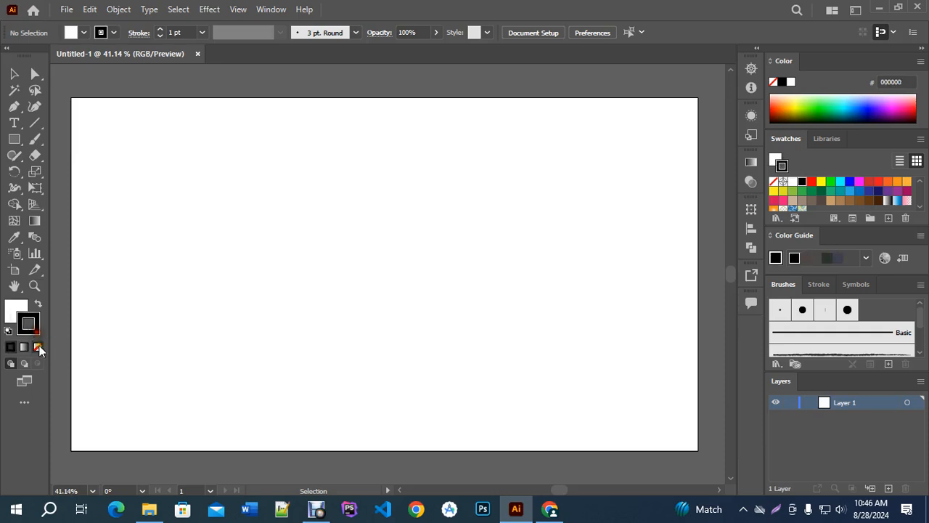
left_click(37, 347)
left_click(16, 311)
left_click(363, 238)
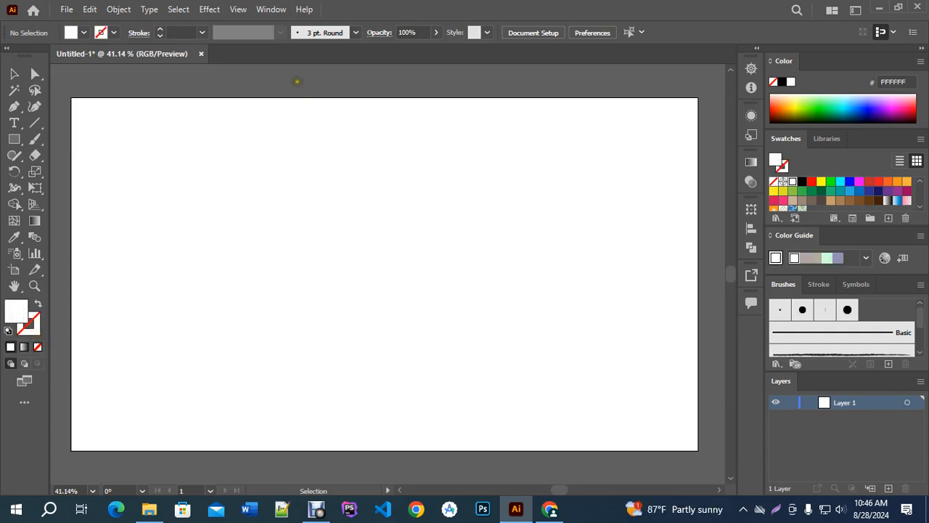
Step: Browse the brush library categories, open the Arrows_Special library, and place its floating panel near the artboard's upper right
left_click(271, 10)
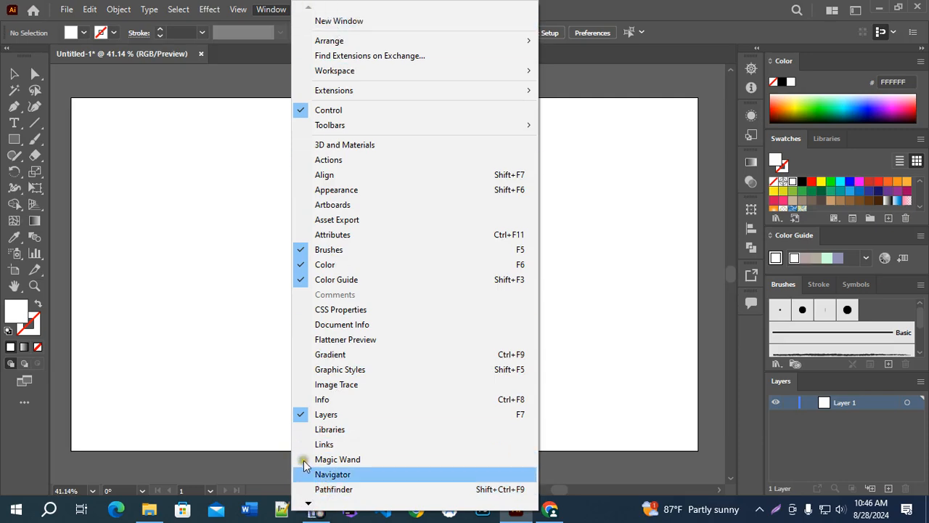
mouse_move(308, 511)
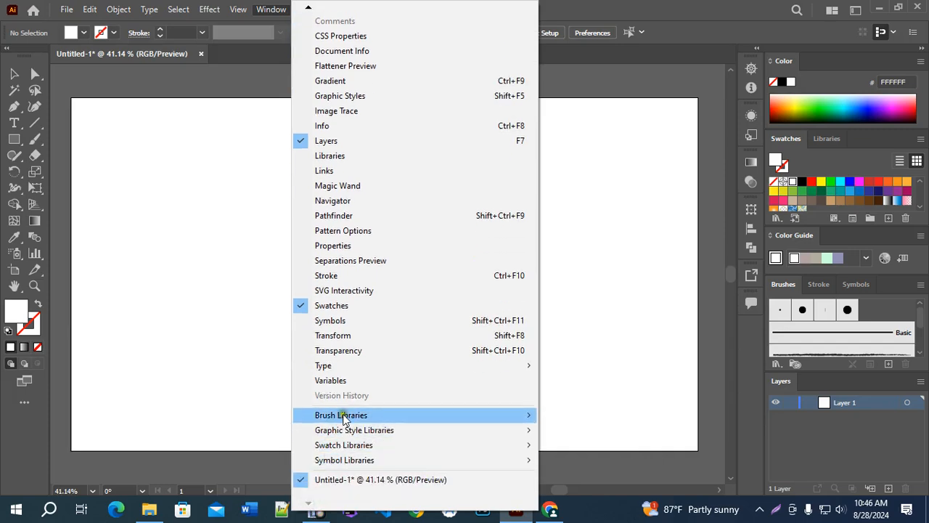
mouse_move(346, 417)
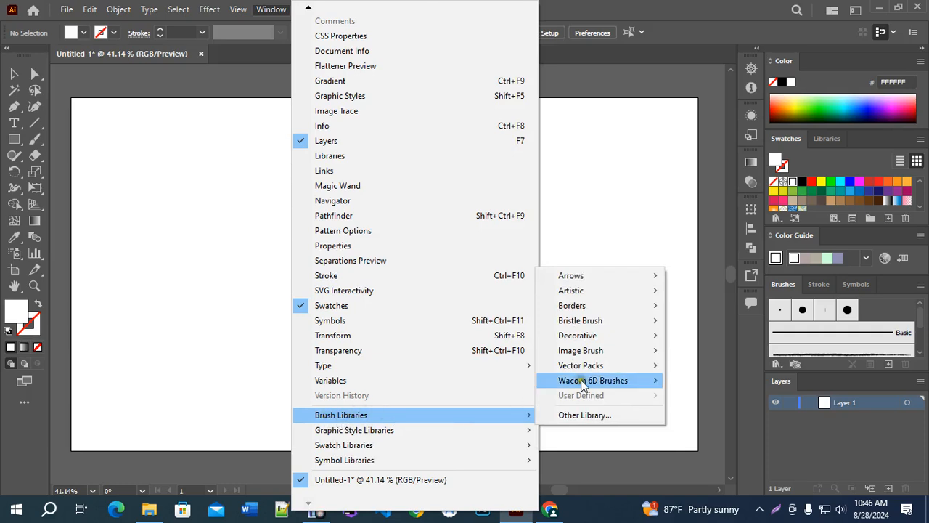
mouse_move(623, 277)
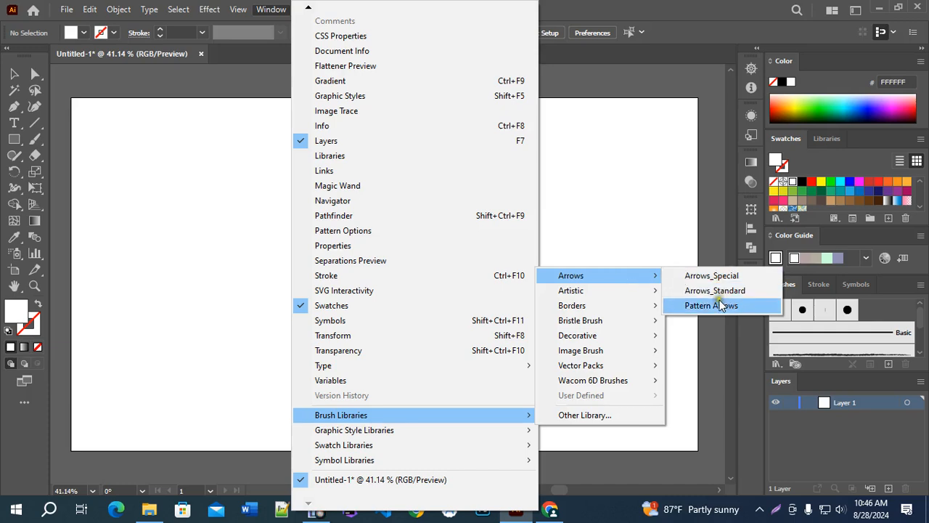
mouse_move(602, 293)
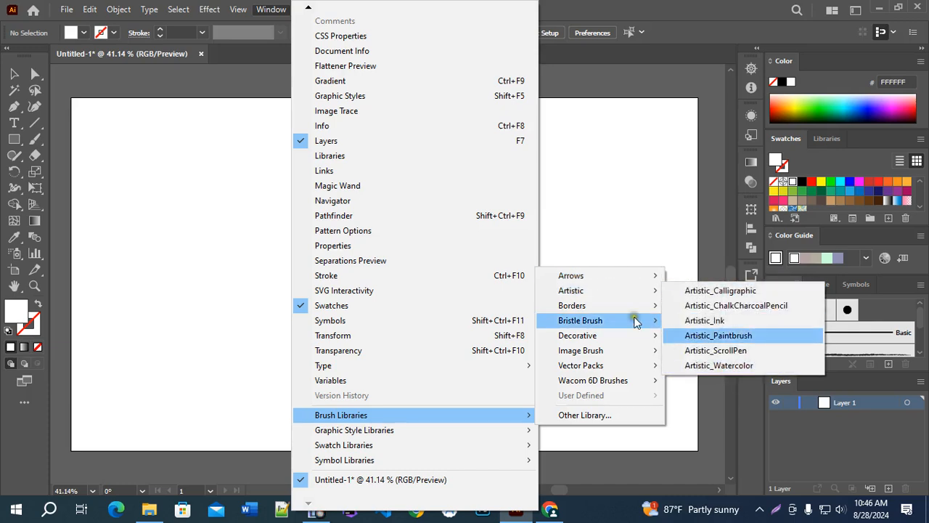
mouse_move(619, 308)
mouse_move(588, 317)
mouse_move(591, 334)
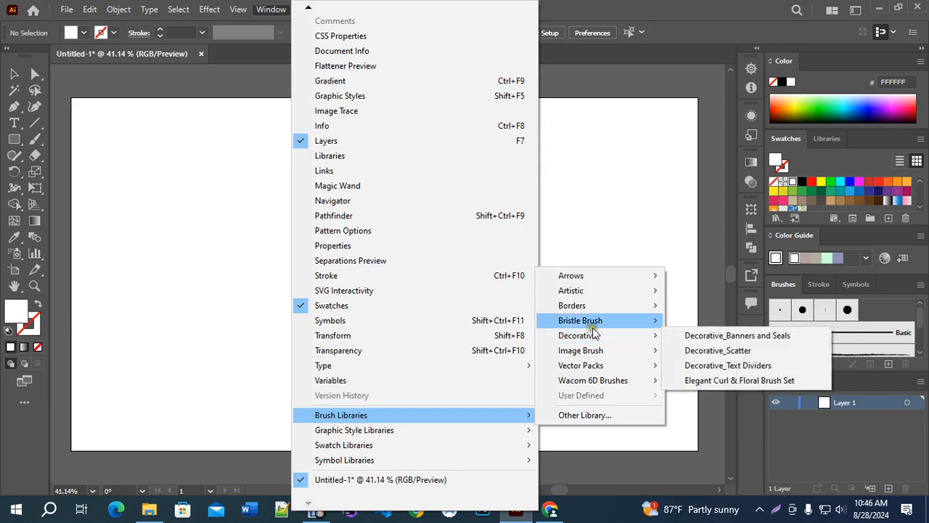
mouse_move(579, 278)
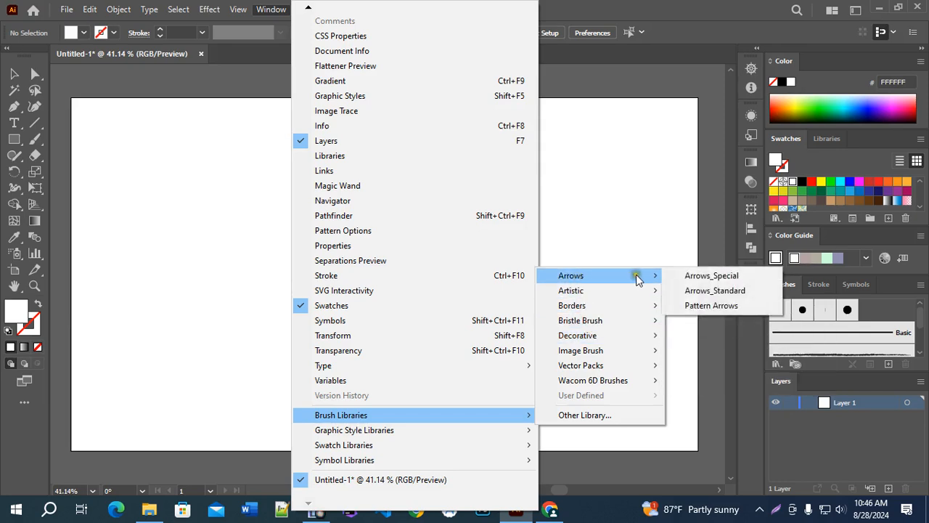
left_click(712, 276)
mouse_move(489, 225)
left_mouse_down()
mouse_move(606, 137)
mouse_move(591, 128)
left_mouse_up()
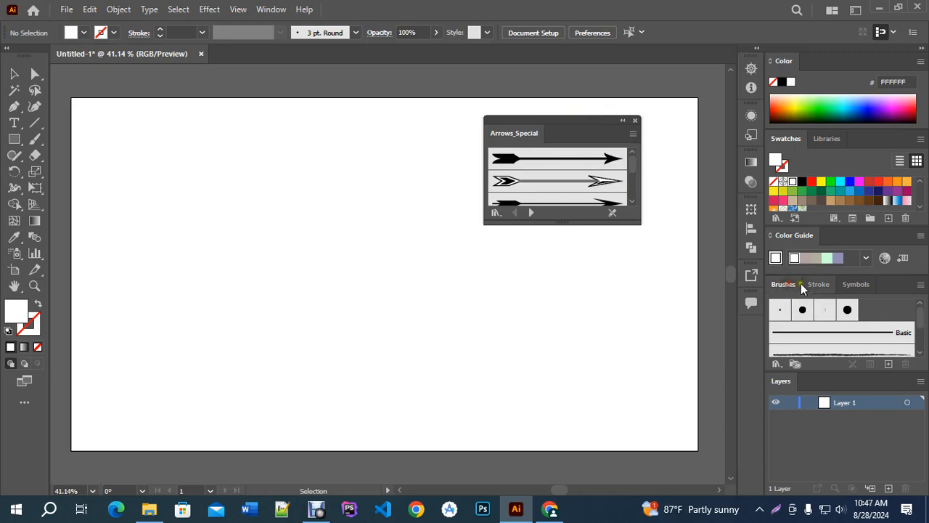
Step: View the library categories offered by the Brushes options, and lengthen the Arrows_Special panel and move it toward the artboard's right edge
left_click(922, 287)
mouse_move(848, 257)
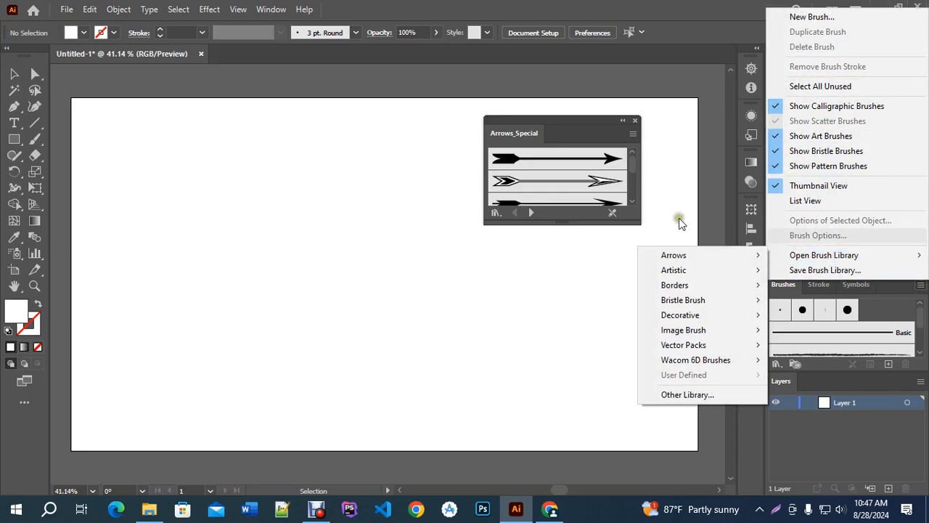
left_click(644, 230)
mouse_move(637, 222)
left_mouse_down()
mouse_move(656, 353)
mouse_move(636, 396)
left_mouse_up()
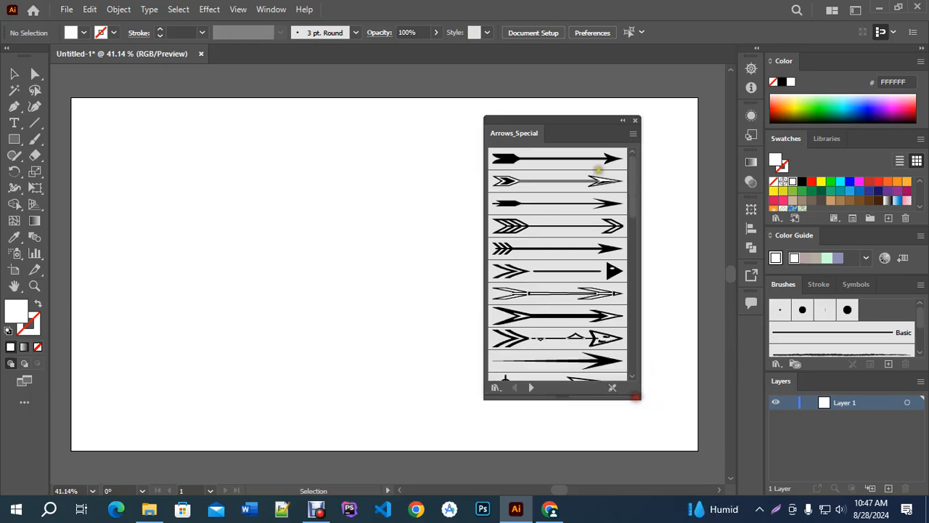
left_click_drag(581, 130, 626, 95)
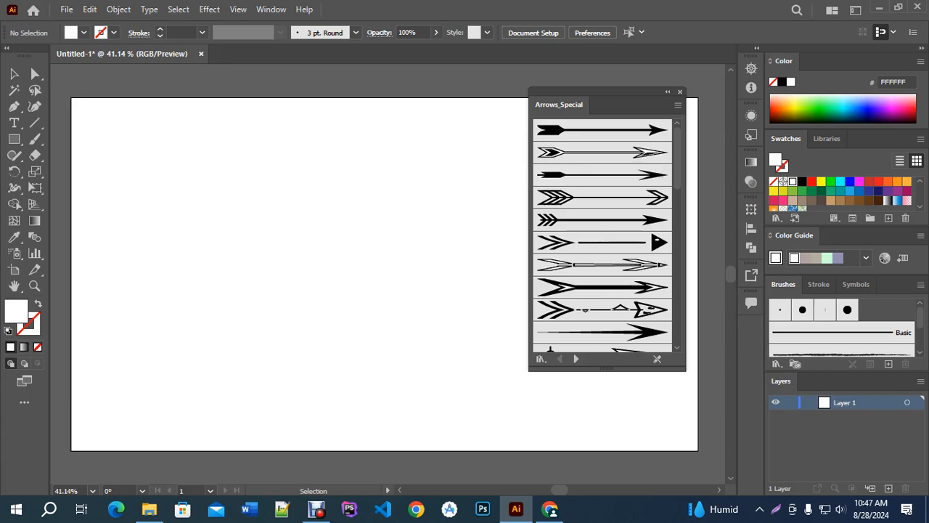
Step: Paint three short horizontal arrows in mid-artboard with the Paintbrush tool, using the first, second and sixth Arrows_Special brushes
left_click(35, 138)
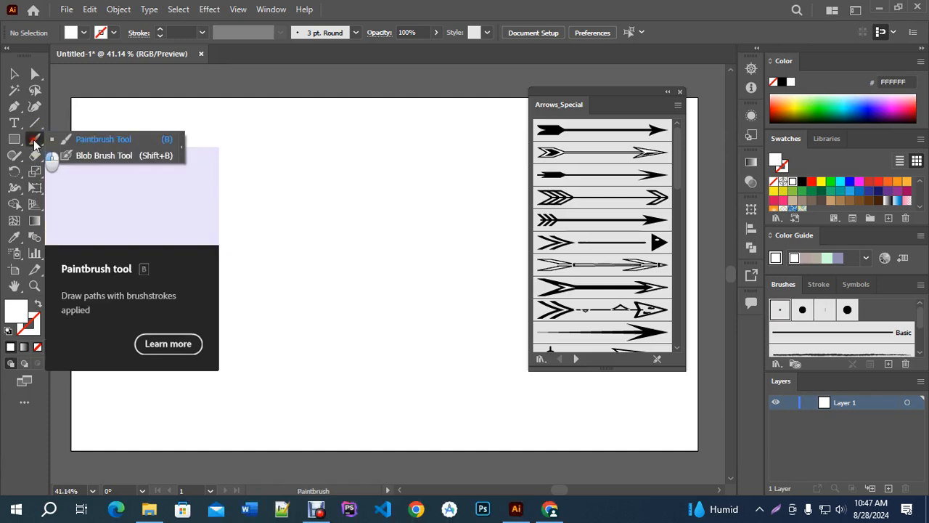
left_click(106, 146)
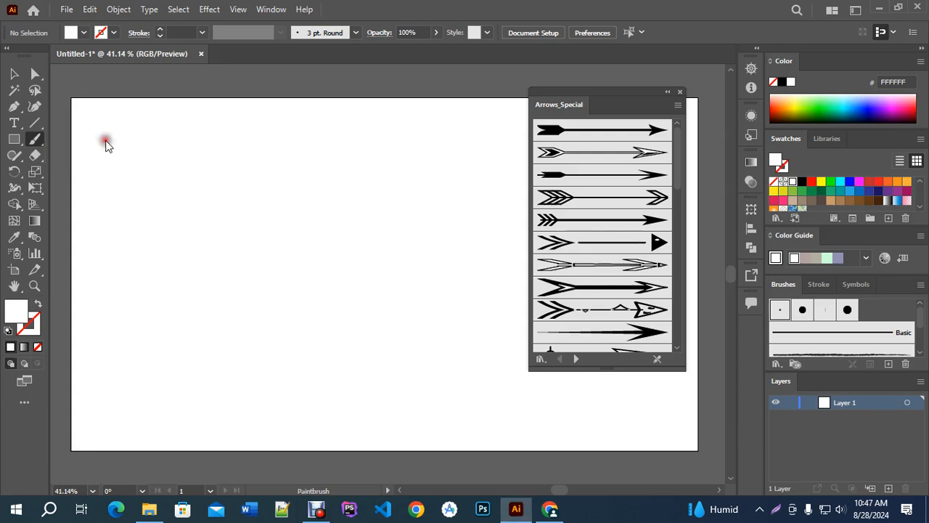
scroll(627, 291, "down", 3)
scroll(626, 298, "up", 3)
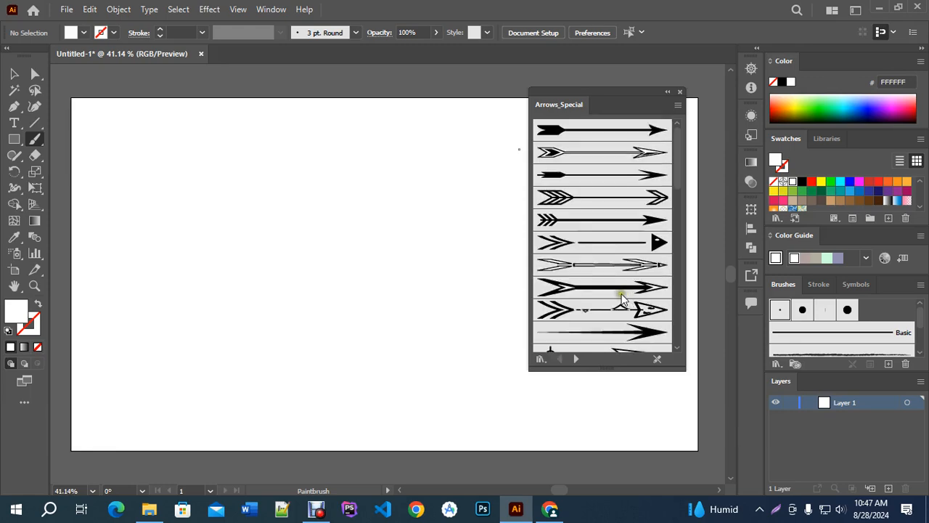
left_click(594, 132)
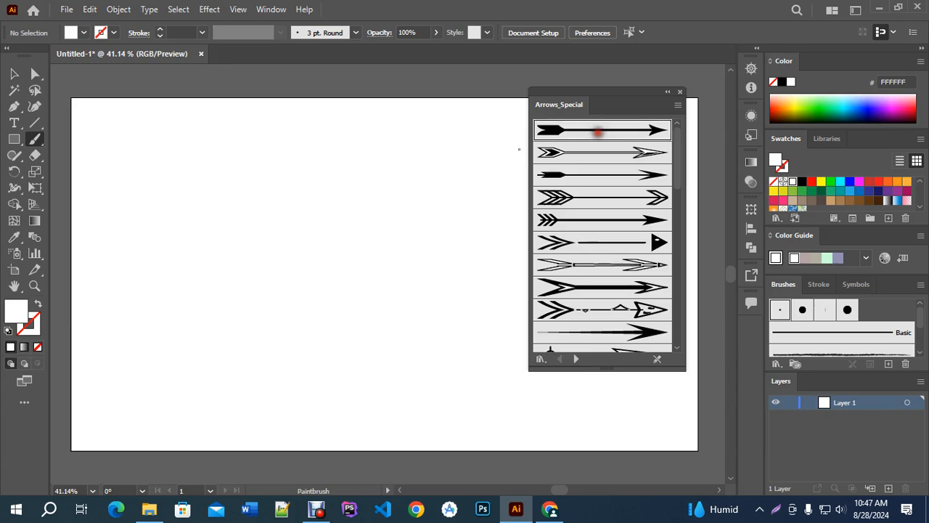
left_click_drag(334, 193, 365, 193)
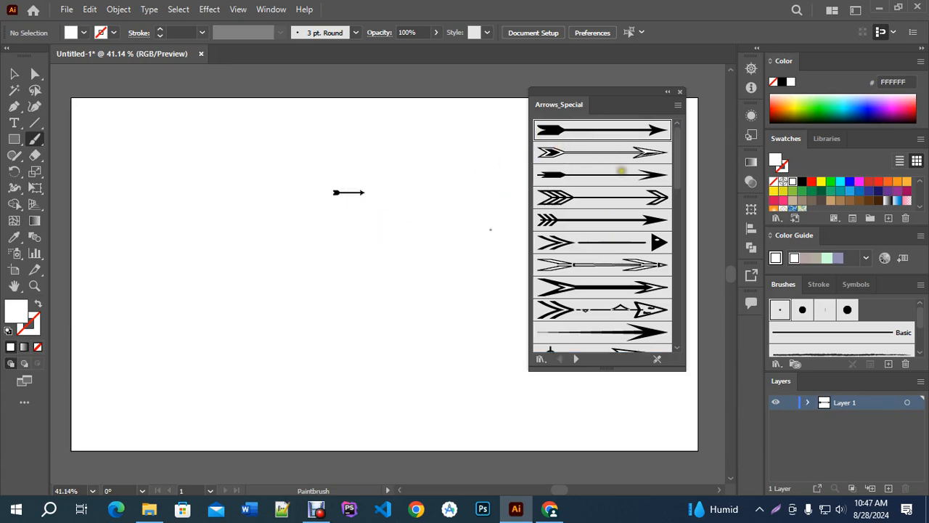
left_click(617, 152)
left_click_drag(359, 231, 389, 231)
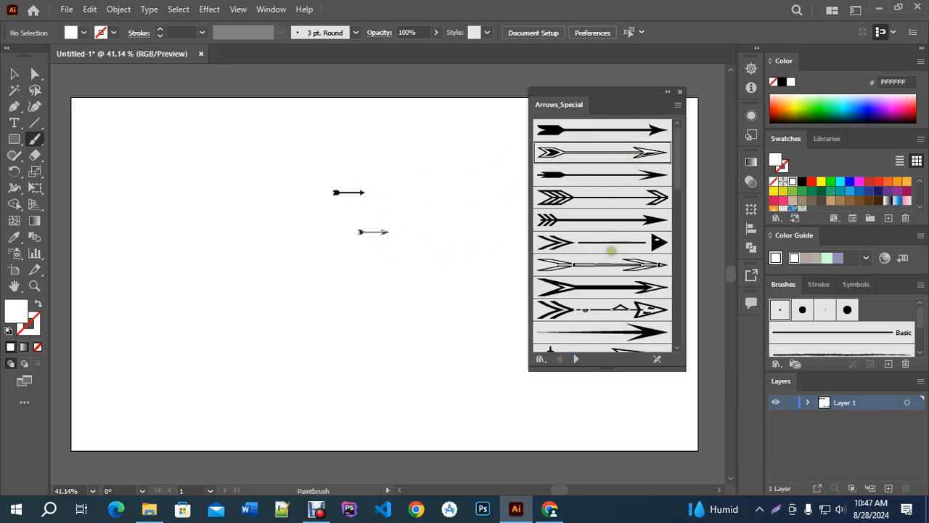
left_click(614, 250)
left_click_drag(352, 268, 379, 269)
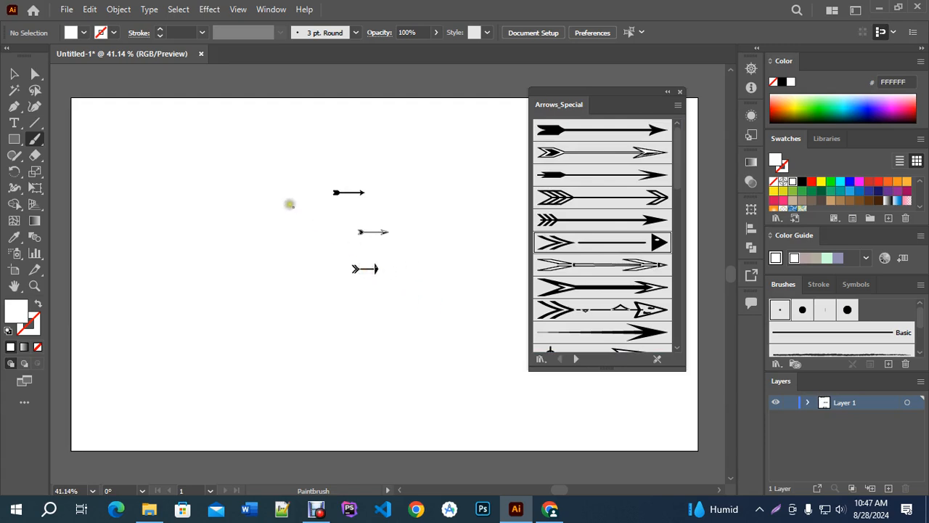
Step: Enlarge the lowest painted arrow to several times its size and move it to the artboard's upper-left corner
key("v")
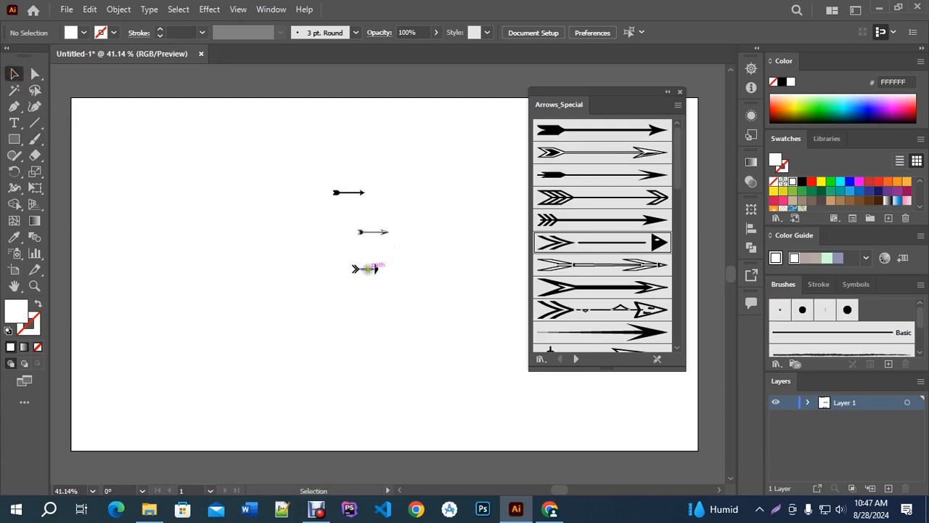
left_click(372, 269)
left_click_drag(381, 267, 474, 211)
left_click_drag(448, 271, 283, 160)
Step: Enlarge the solid arrow and place it beside the large one, and enlarge the outlined arrow and place it just below the solid one
left_click(362, 193)
left_click_drag(364, 194, 487, 239)
left_click_drag(470, 207, 463, 162)
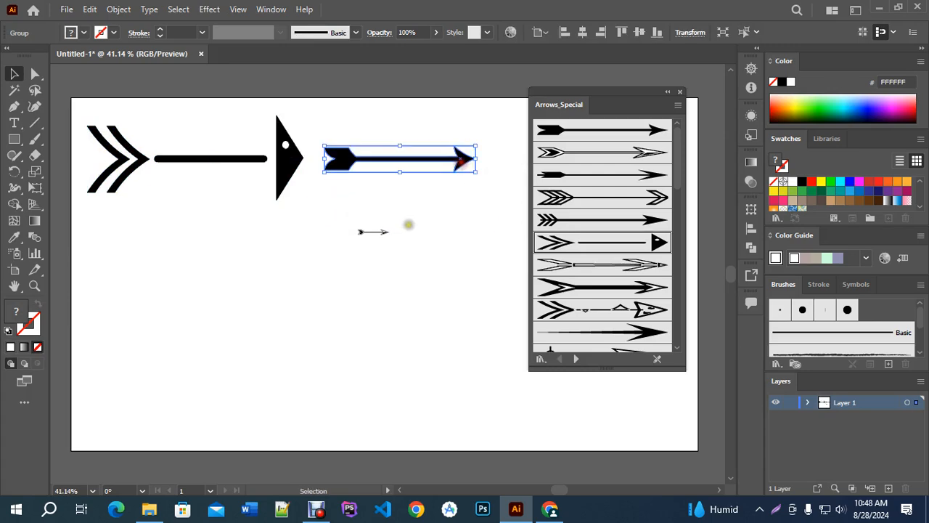
left_click(384, 233)
left_click_drag(388, 237, 485, 287)
left_click_drag(417, 242, 374, 201)
Step: Place the black-sleeved pointing-hand brush from Arrows_Special as artwork on the artboard, and position it below the large arrow
scroll(602, 252, "down", 5)
scroll(602, 252, "down", 4)
scroll(614, 218, "up", 3)
mouse_move(615, 206)
left_mouse_down()
mouse_move(161, 245)
mouse_move(373, 332)
left_mouse_up()
left_click_drag(279, 265, 220, 250)
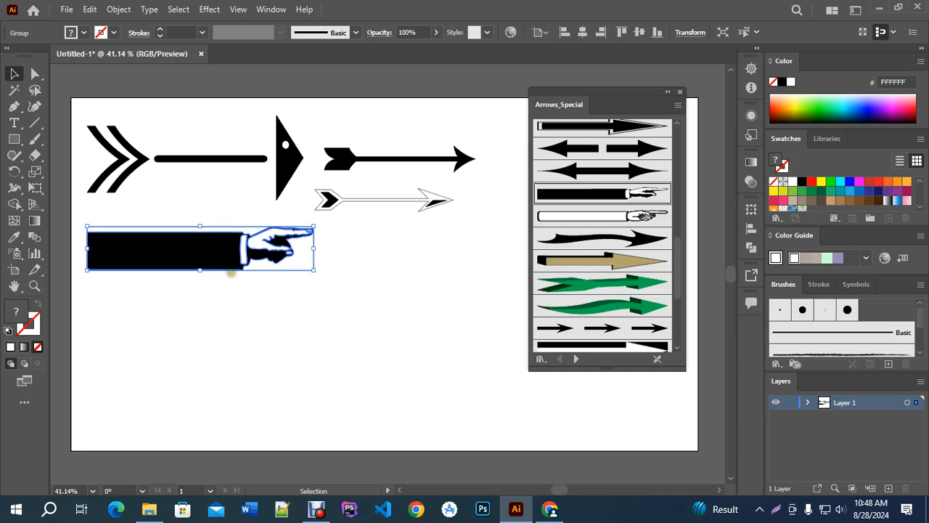
Step: Look through the remaining Arrows_Special brushes and the Arrows_Standard and Pattern Arrows libraries
scroll(629, 246, "down", 4)
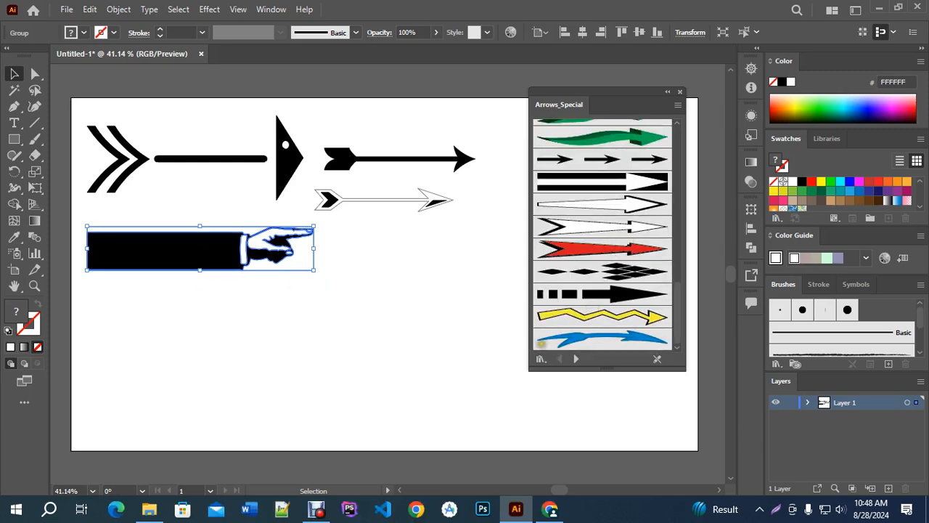
left_click(578, 359)
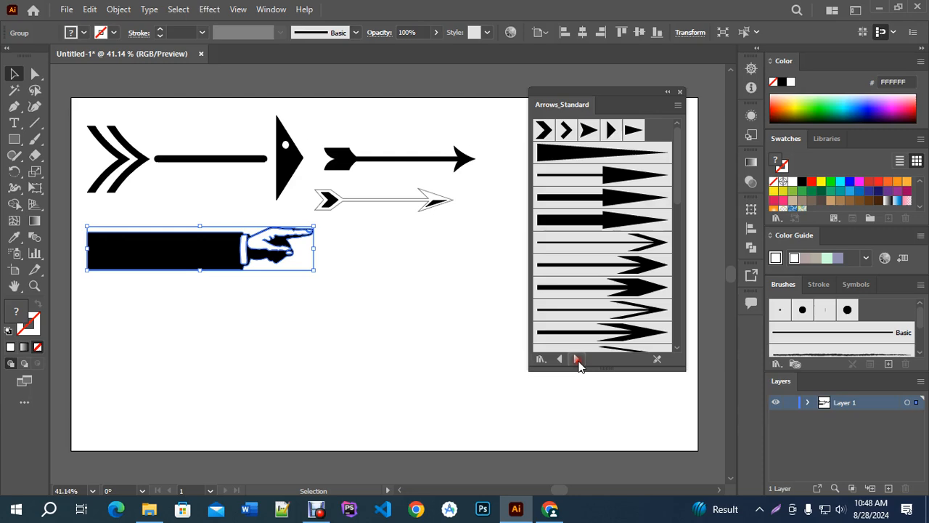
scroll(623, 224, "down", 5)
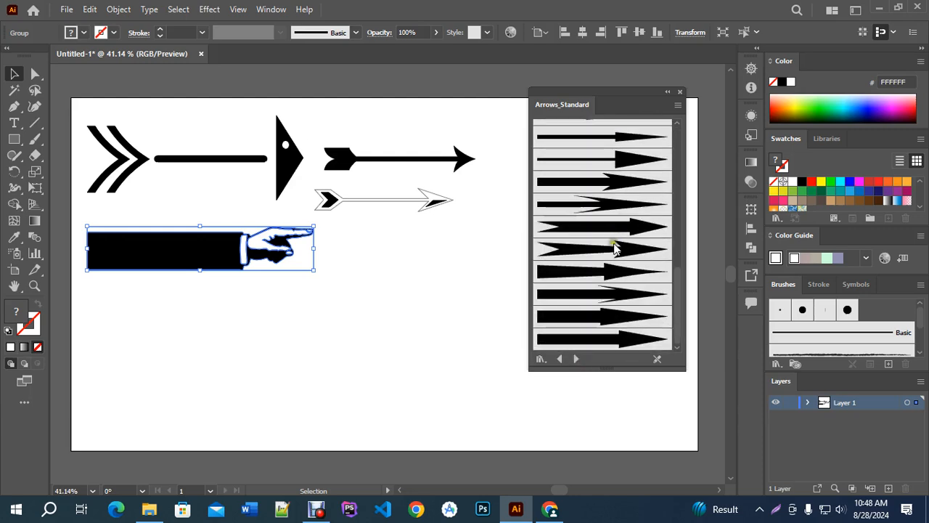
left_click(577, 359)
scroll(591, 314, "down", 2)
scroll(590, 313, "down", 8)
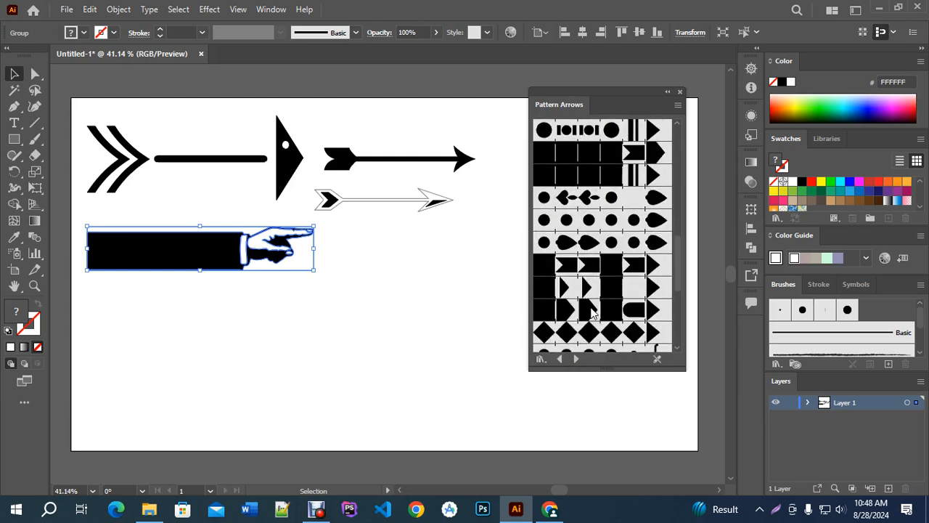
scroll(592, 311, "down", 3)
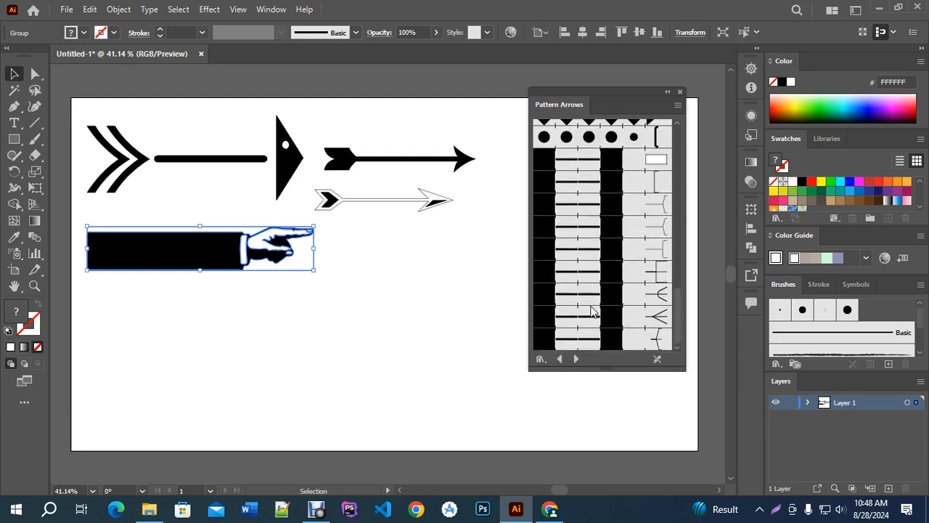
Step: Examine the Artistic_Calligraphic, Artistic_ChalkCharcoalPencil and Artistic_Ink brush libraries
left_click(575, 359)
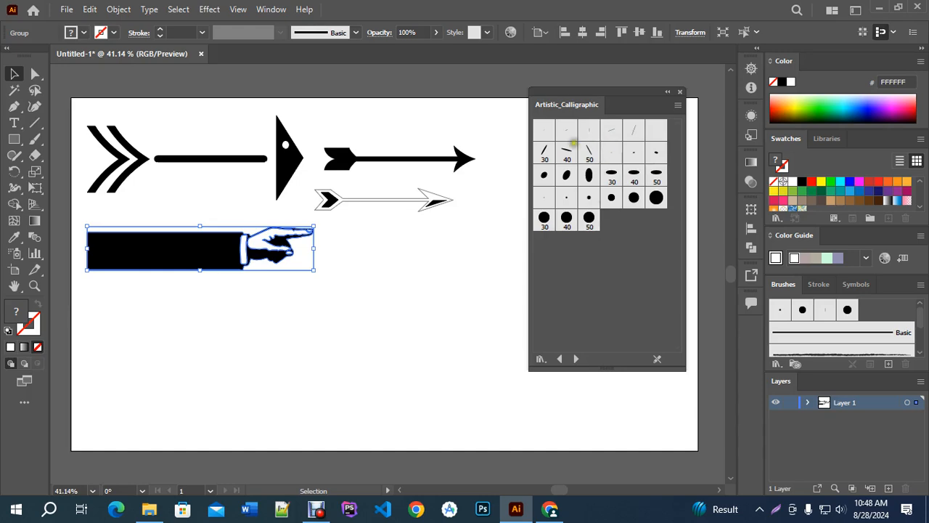
left_click(576, 359)
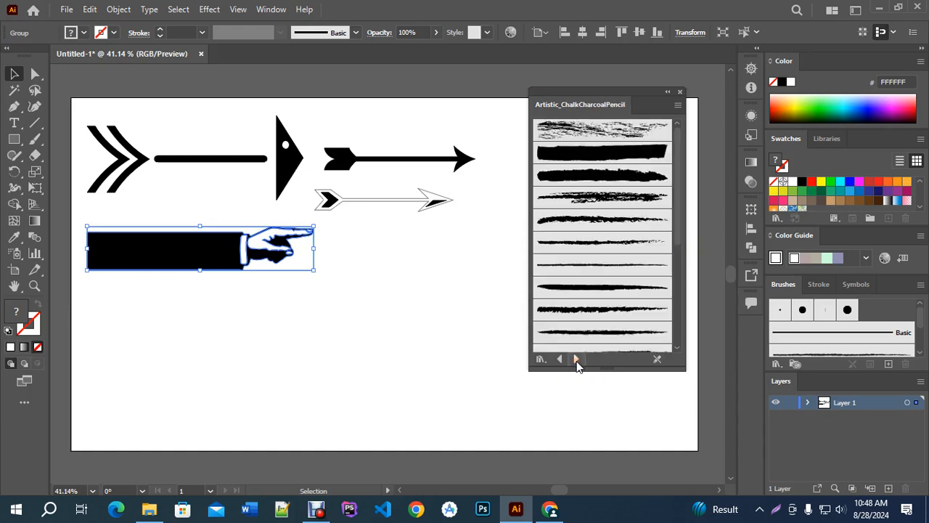
scroll(591, 171, "down", 5)
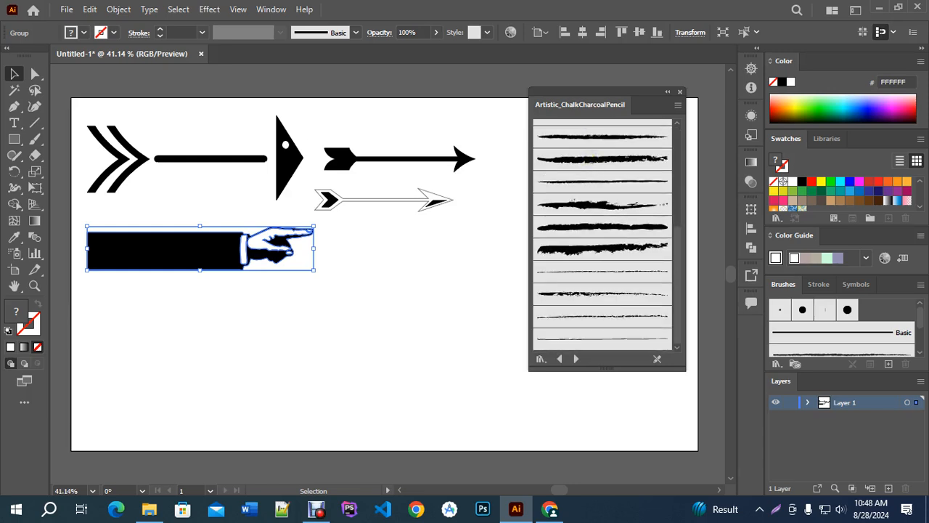
scroll(588, 174, "up", 3)
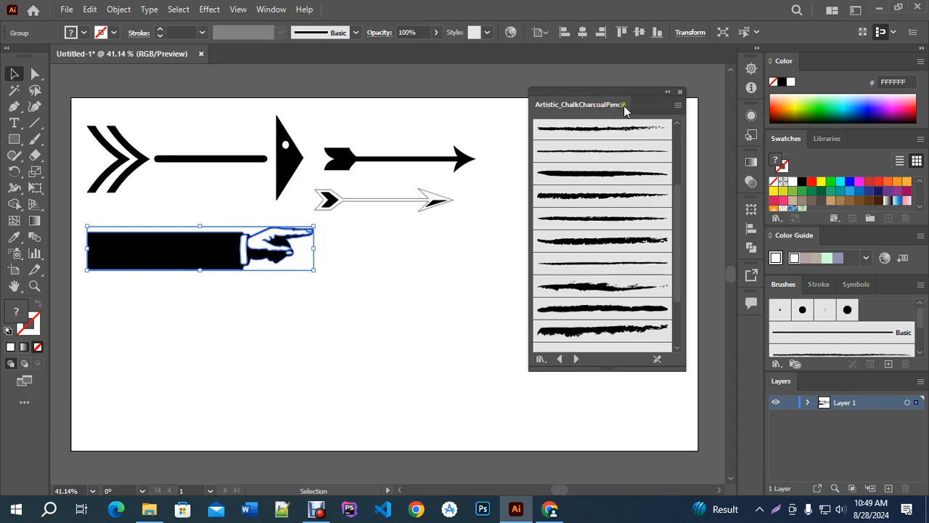
scroll(618, 227, "down", 3)
left_click(578, 359)
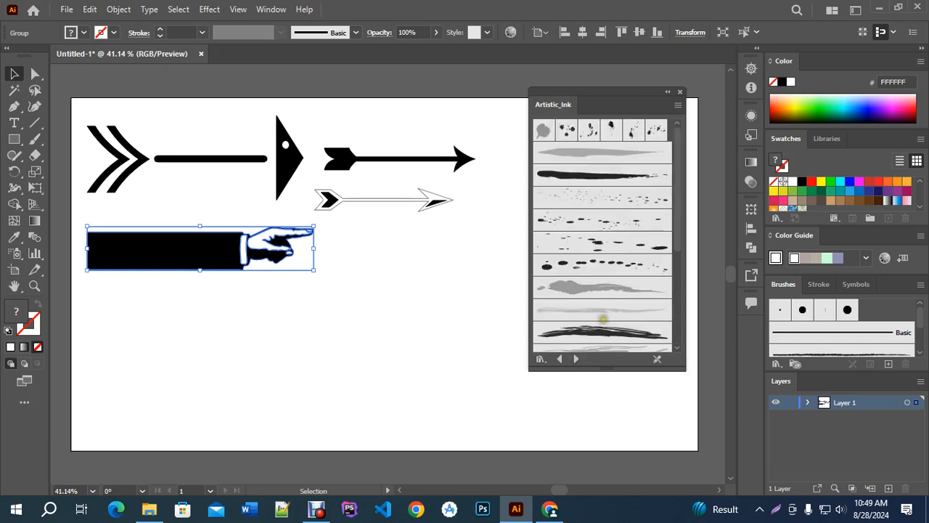
scroll(604, 321, "down", 5)
scroll(614, 159, "up", 6)
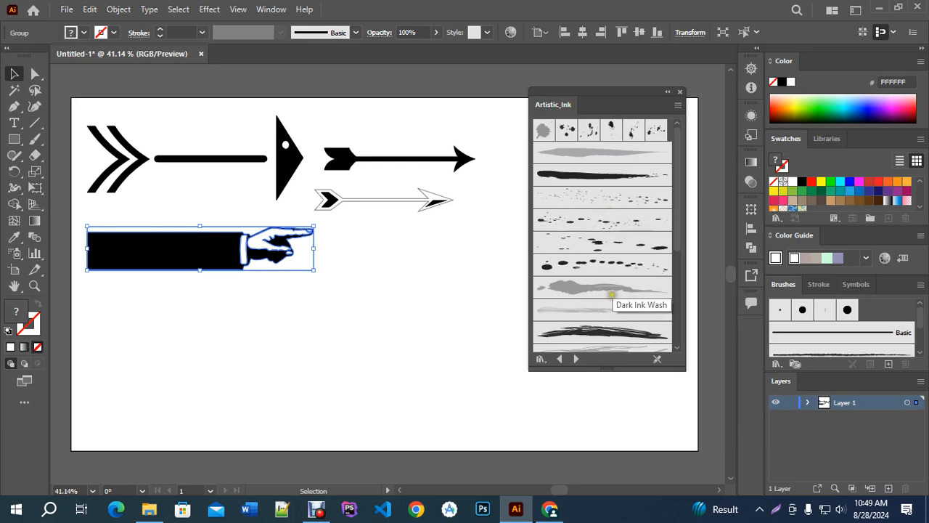
Step: Advance through the following brush libraries, viewing Artistic_Watercolor, Borders_Dashed and Borders_Decorative
left_click(577, 359)
left_click(578, 359)
left_click(577, 358)
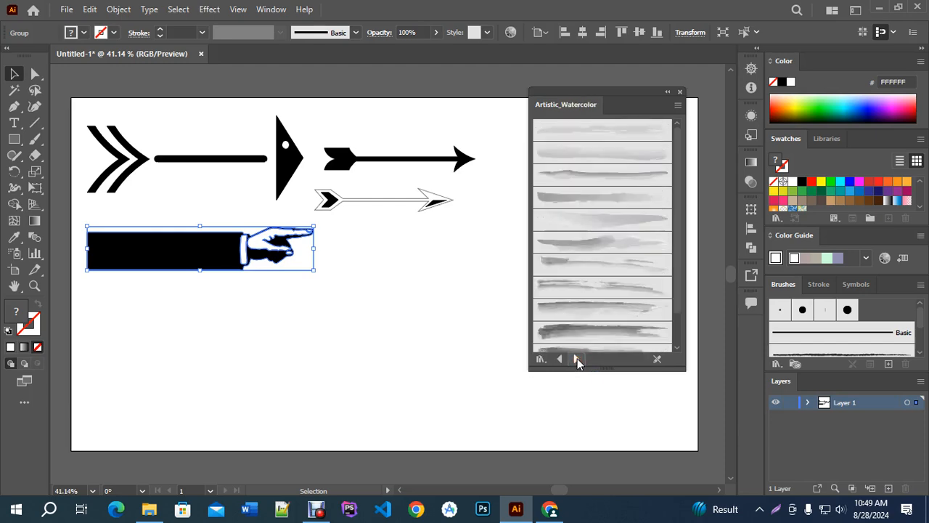
left_click(577, 358)
scroll(589, 283, "down", 3)
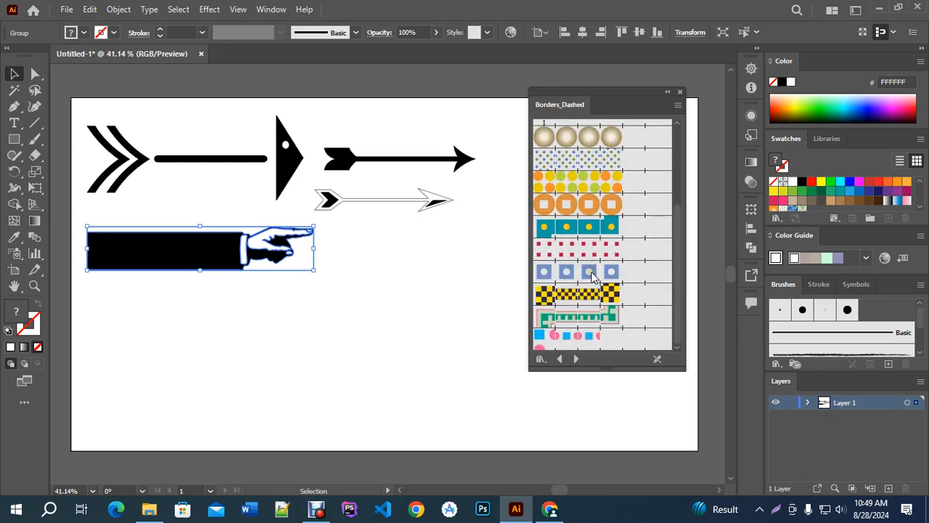
left_click(576, 359)
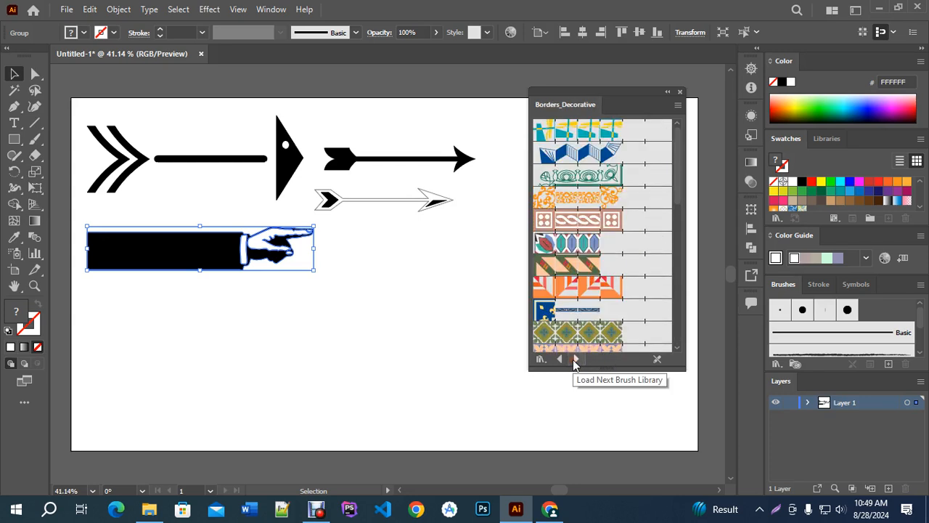
Step: Look through the Borders_Decorative brushes, and continue through Borders_Frames to the Borders_Indigenous library
scroll(585, 320, "down", 9)
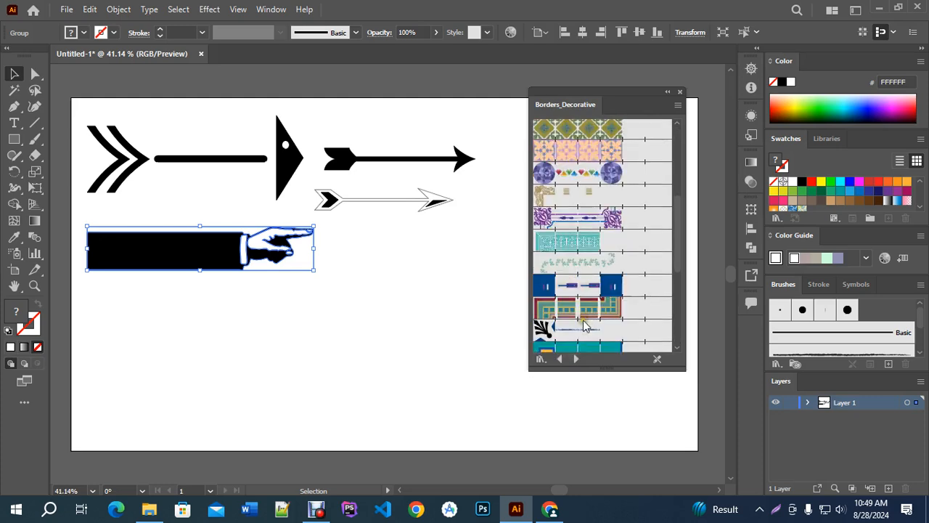
scroll(593, 291, "up", 10)
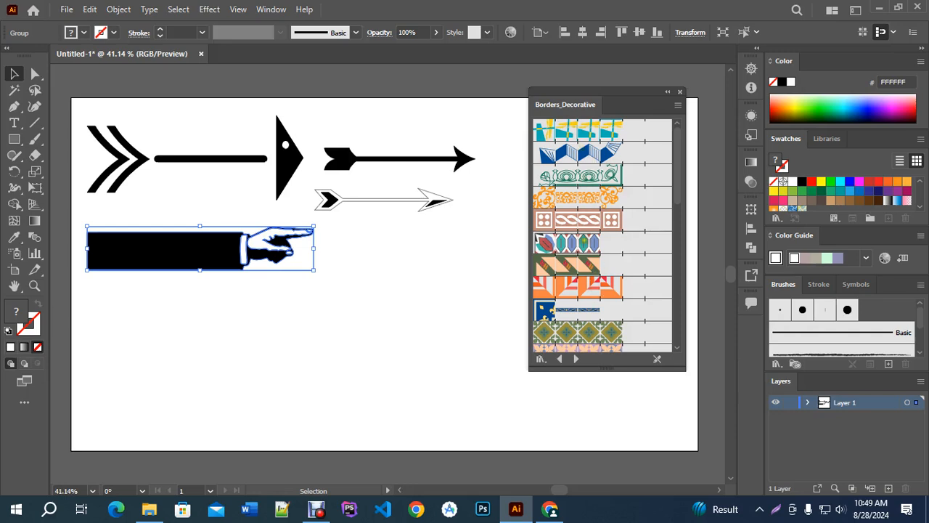
scroll(565, 213, "down", 5)
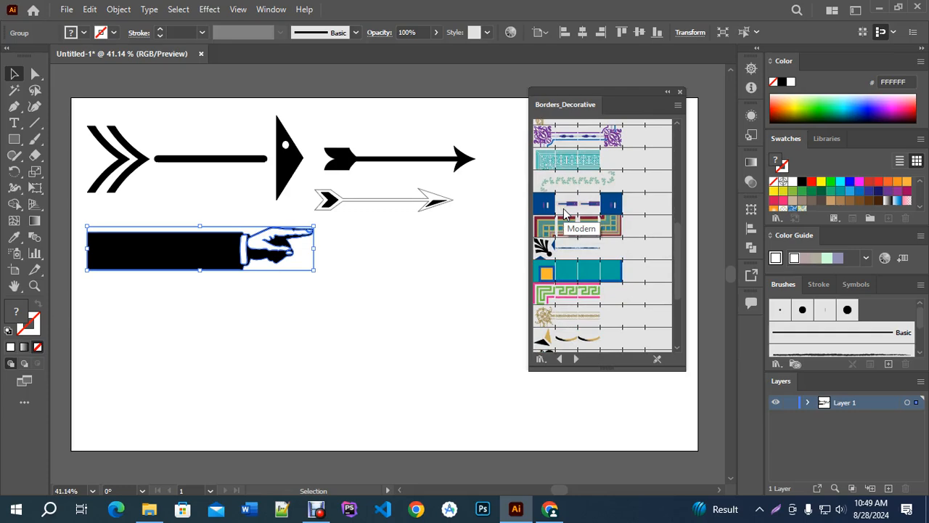
scroll(581, 210, "down", 5)
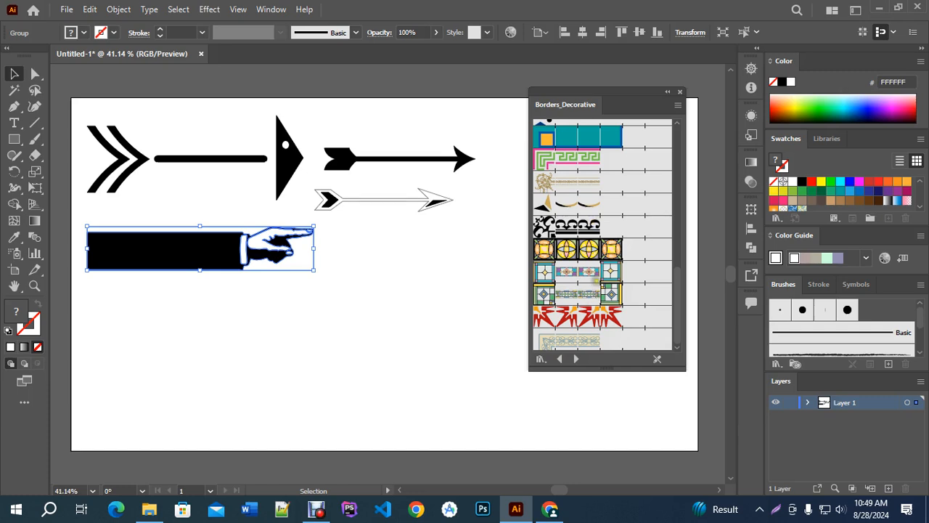
left_click(575, 359)
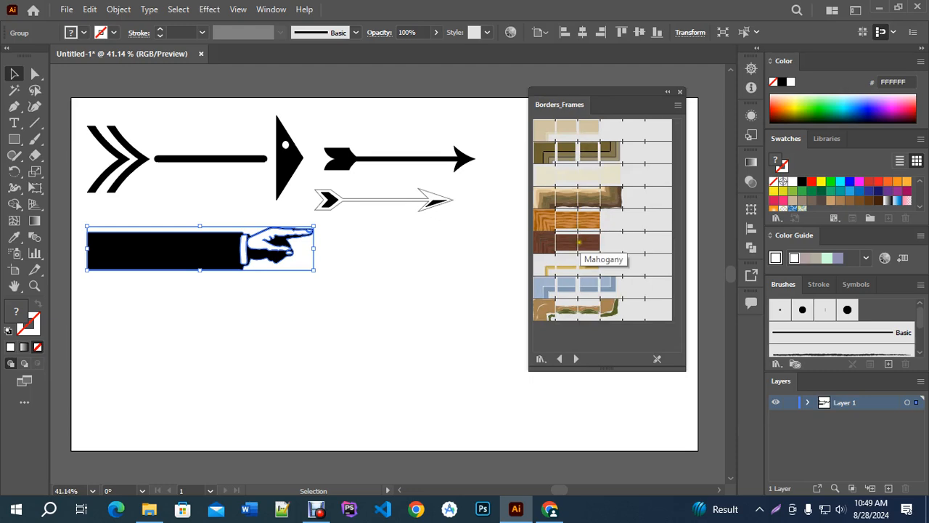
left_click(576, 359)
left_click(576, 359)
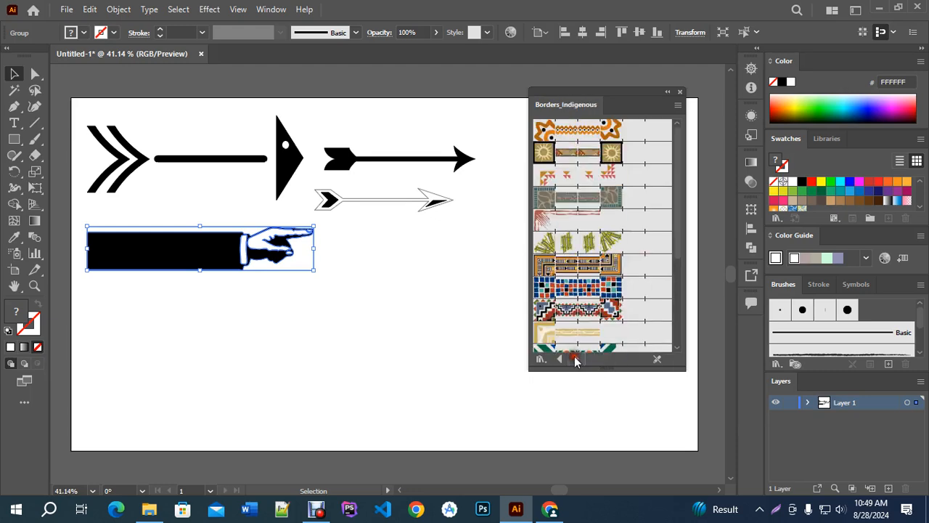
Step: Advance to the Borders_Novelty library, look through its brushes, and continue to Decorative_Banners and Seals
left_click(576, 359)
left_click(576, 358)
left_click(576, 358)
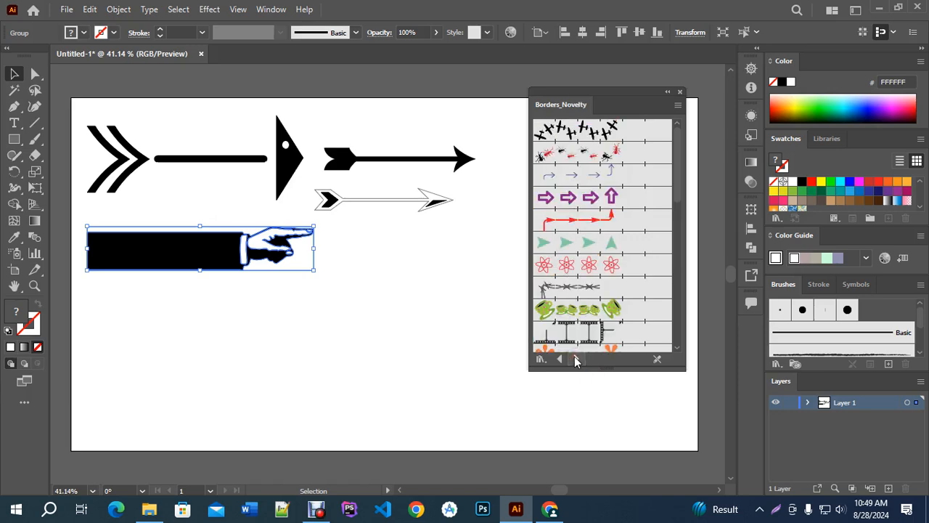
scroll(567, 178, "down", 5)
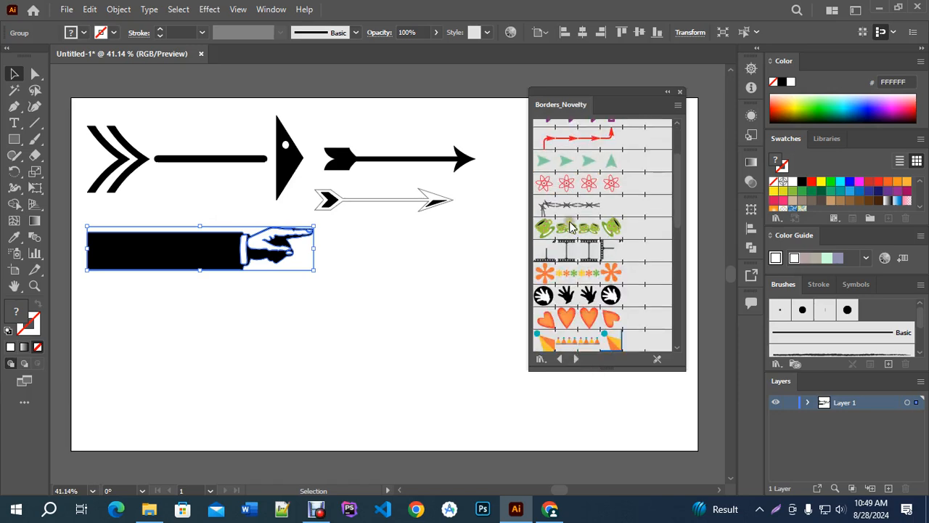
scroll(570, 342, "down", 5)
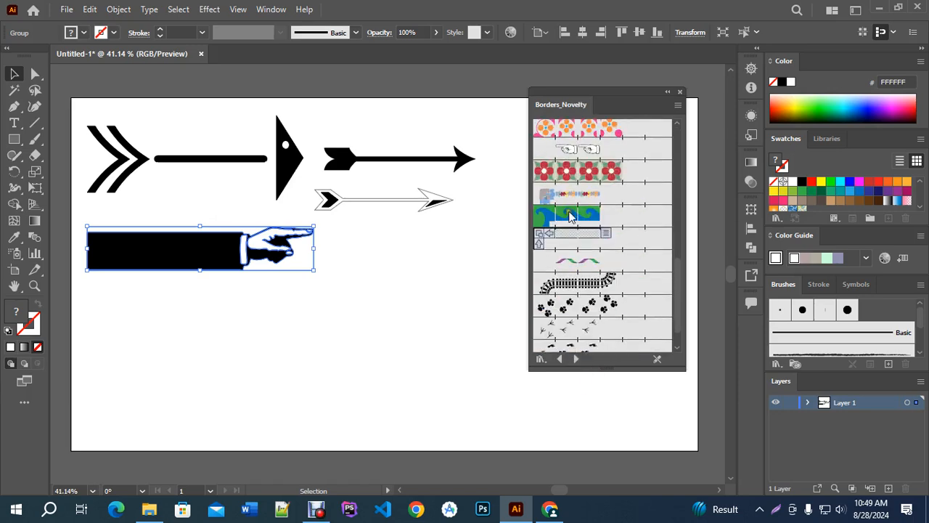
left_click(576, 359)
left_click(576, 358)
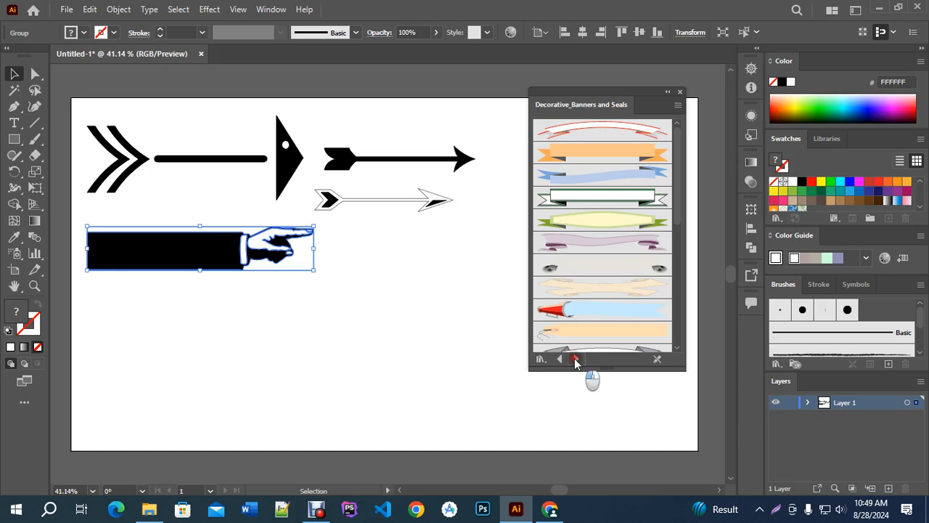
Step: View the Decorative_Scatter, Decorative_Text Dividers and Elegant Curl & Floral Brush Set libraries
left_click(576, 359)
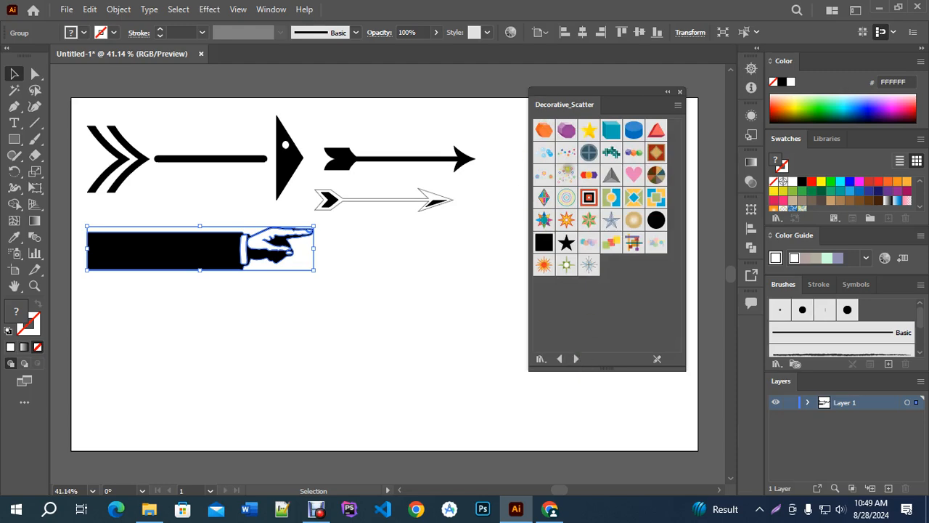
left_click(579, 356)
scroll(578, 292, "down", 5)
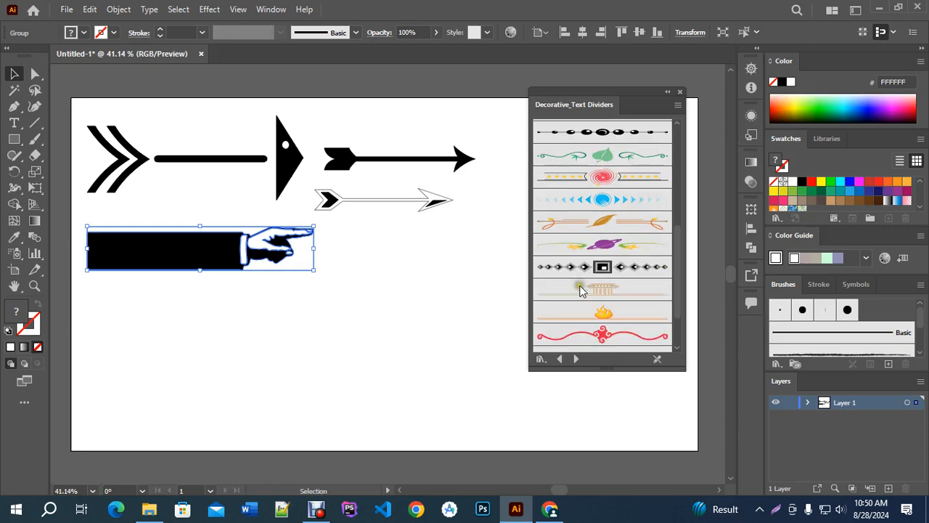
left_click(576, 359)
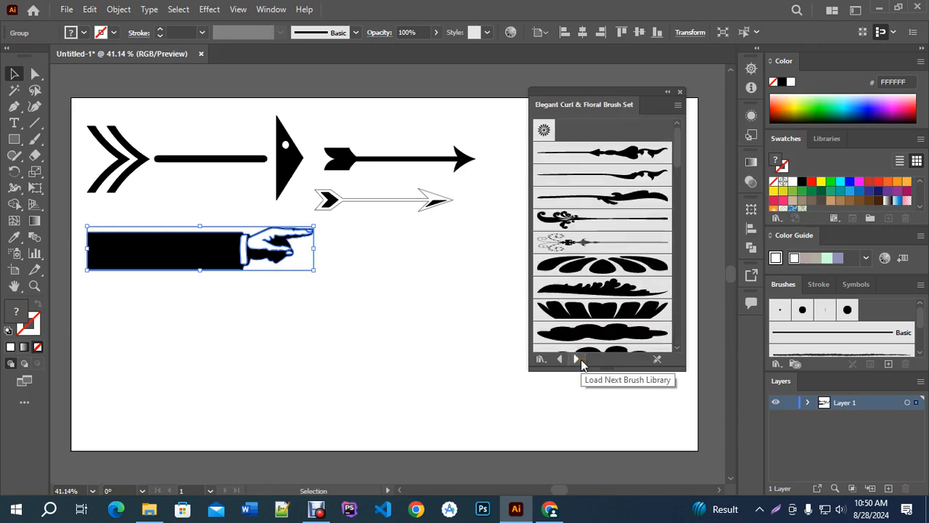
scroll(591, 290, "down", 5)
scroll(595, 291, "down", 10)
Step: Advance past the Grunge brushes vector pack to the 6d Art Pen Brushes library
left_click(574, 359)
left_click(575, 359)
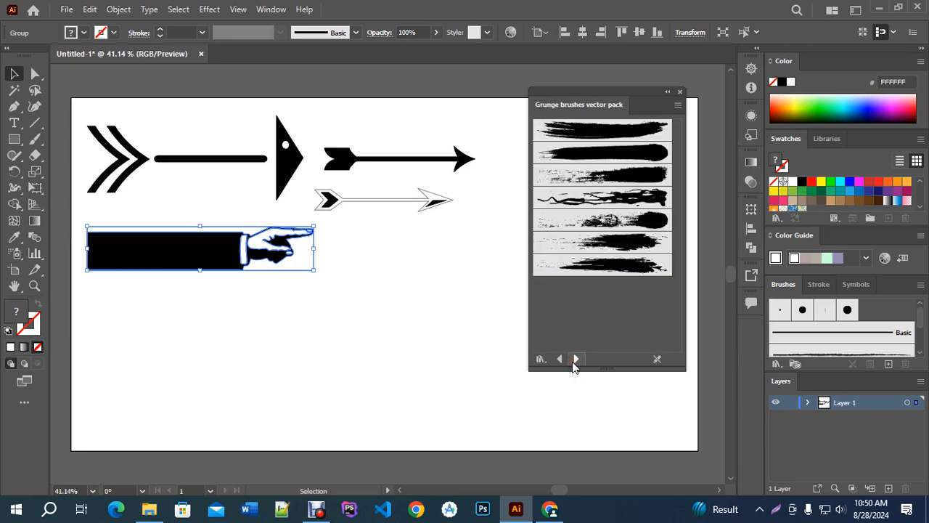
left_click(575, 359)
left_click(575, 359)
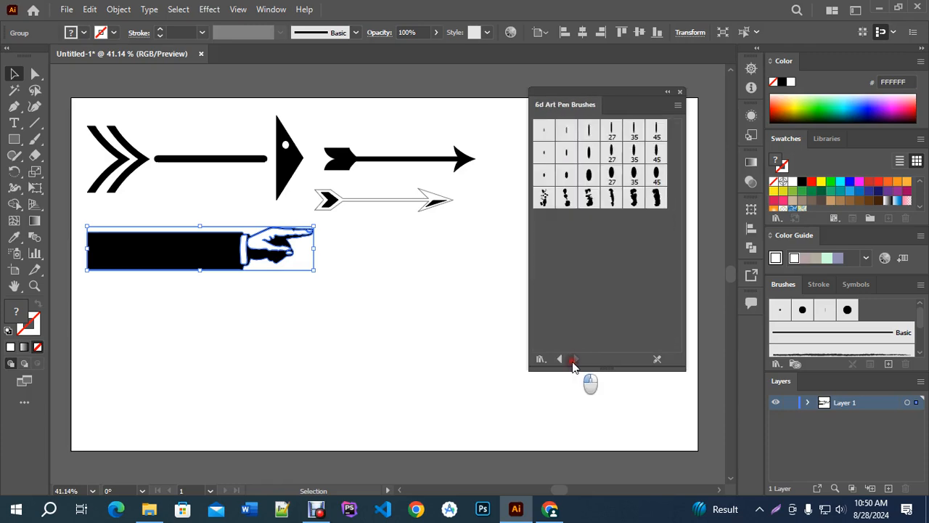
mouse_move(636, 93)
left_mouse_down()
mouse_move(674, 78)
mouse_move(655, 77)
left_mouse_up()
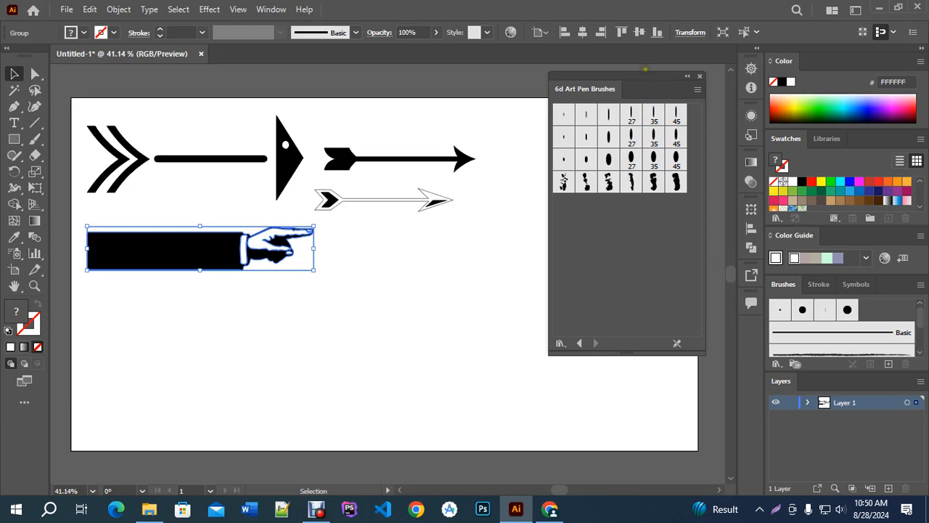
Step: Go back through the brush libraries to Borders_Novelty, and close the library
left_click(579, 344)
left_click(579, 344)
left_click(579, 343)
left_click(579, 344)
left_click(579, 344)
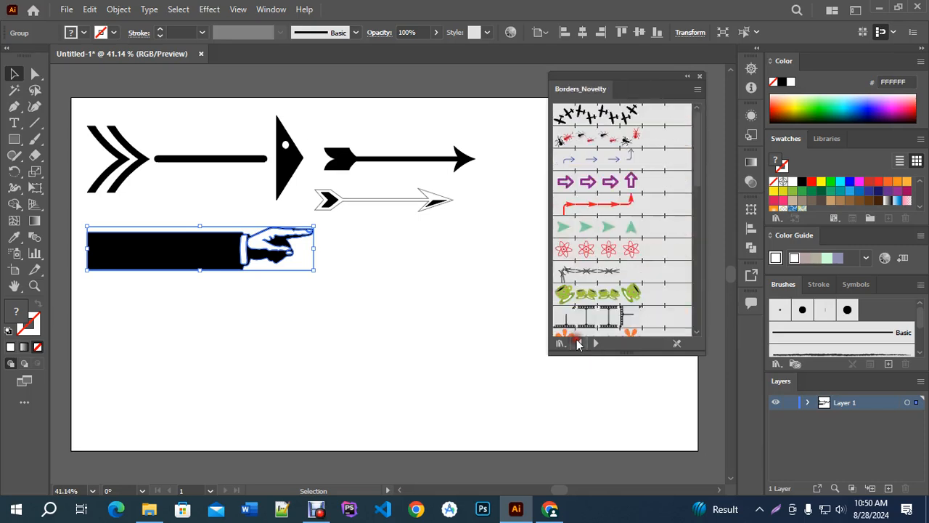
left_click(700, 76)
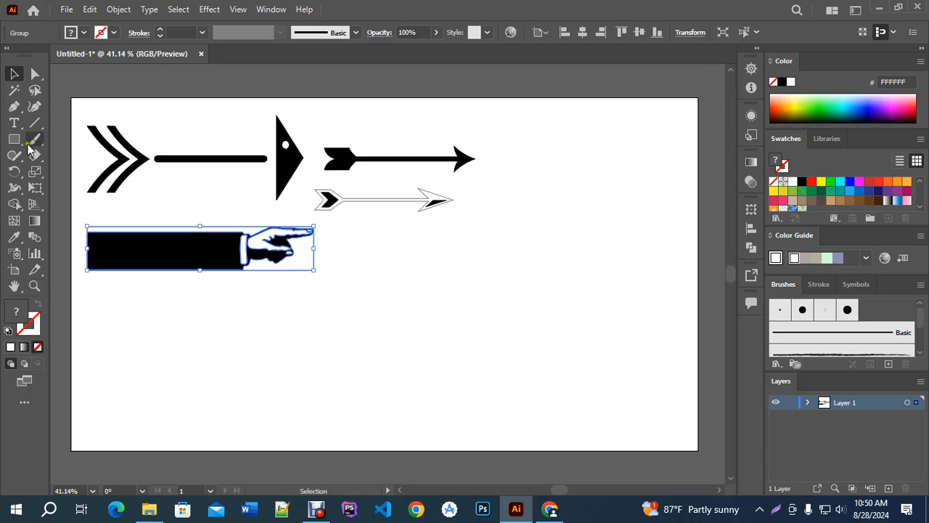
Step: Draw a square in the artboard's lower right area with no fill and a black stroke
left_click_drag(14, 139, 51, 143)
left_click_drag(406, 260, 590, 442)
left_click(38, 304)
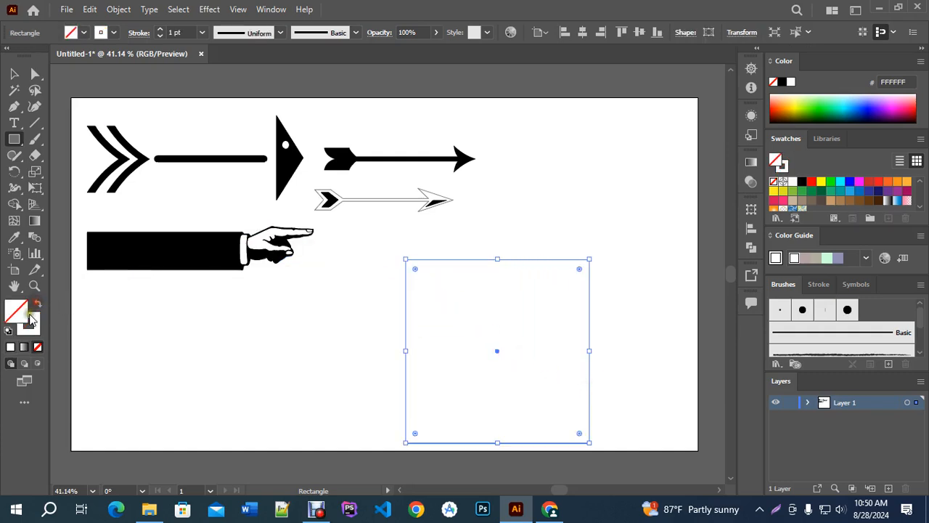
left_click(803, 181)
left_click(14, 73)
left_click(498, 145)
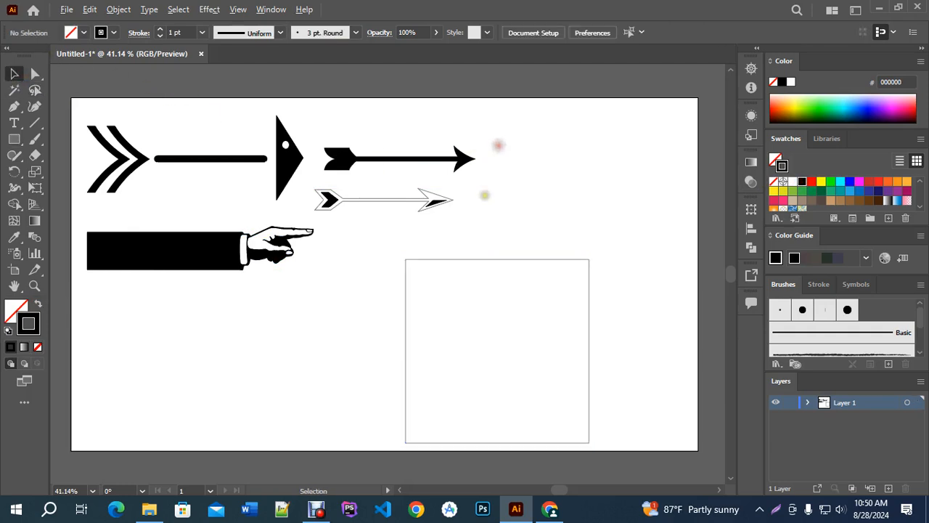
Step: Clear the arrow and hand artwork off the artboard, and enlarge the square into a rectangle that frames it with a narrow margin
scroll(498, 146, "down", 3)
left_click_drag(274, 150, 426, 201)
left_click_drag(440, 168, 206, 190)
left_click_drag(465, 209, 335, 150)
left_click_drag(391, 224, 554, 278)
scroll(492, 183, "up", 1)
scroll(491, 183, "up", 2)
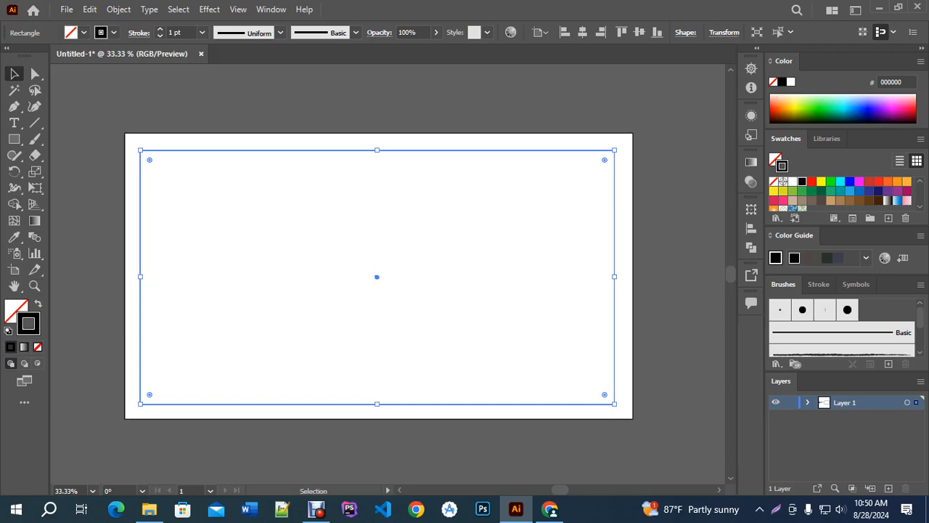
left_click_drag(631, 216, 653, 200)
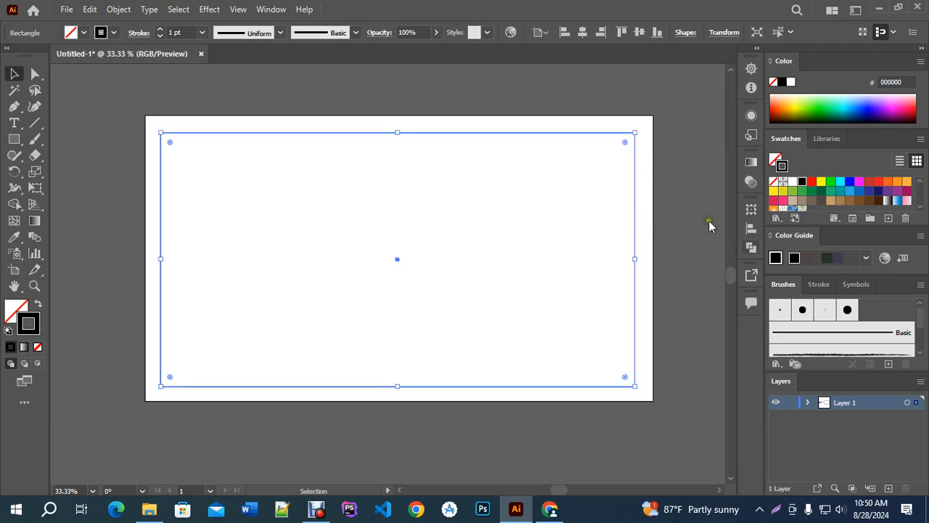
Step: Browse the brush library categories and open the Borders_Dashed library
left_click(920, 285)
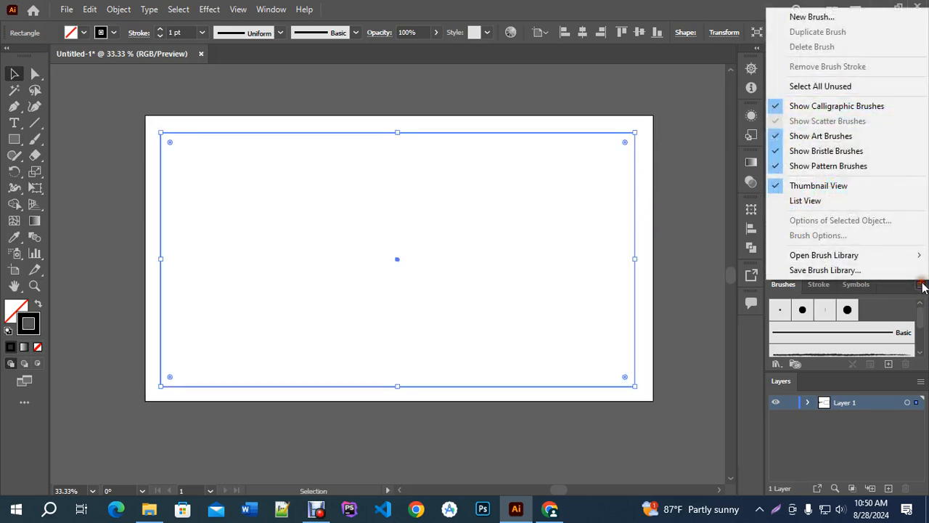
mouse_move(830, 254)
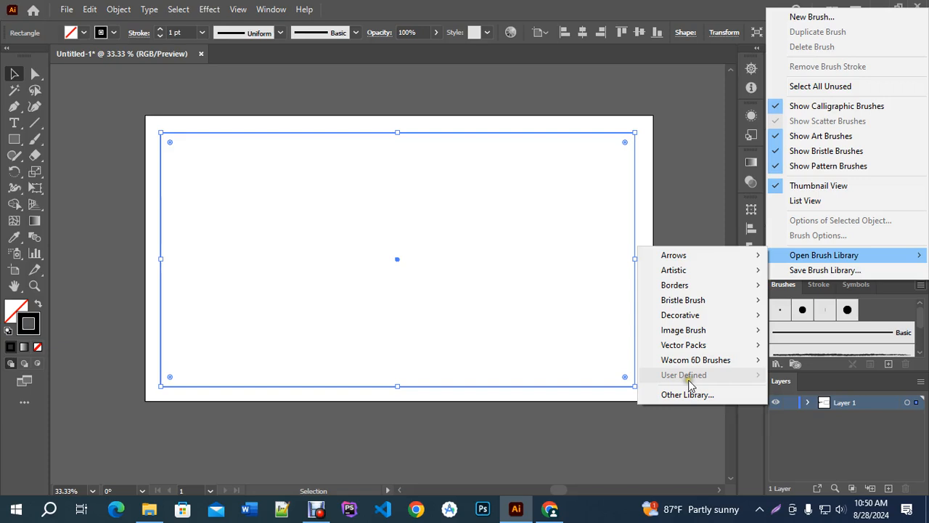
mouse_move(694, 270)
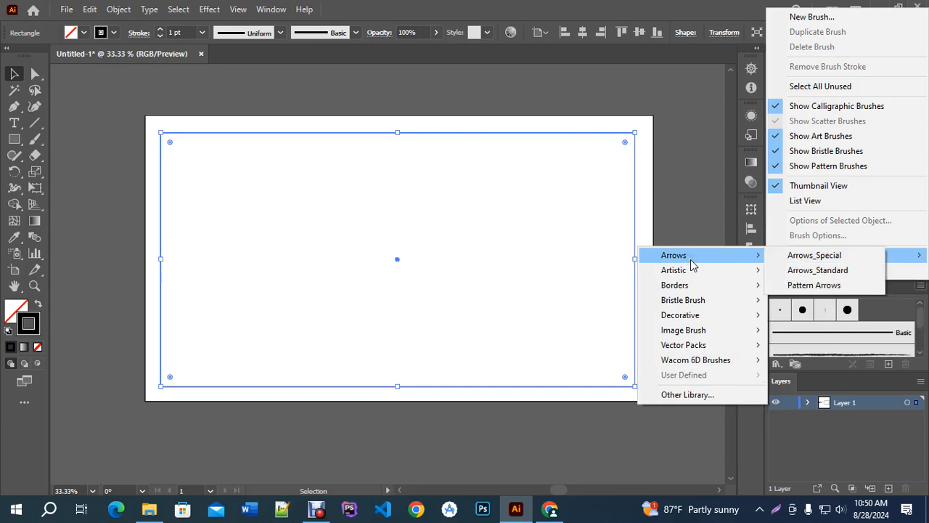
mouse_move(707, 367)
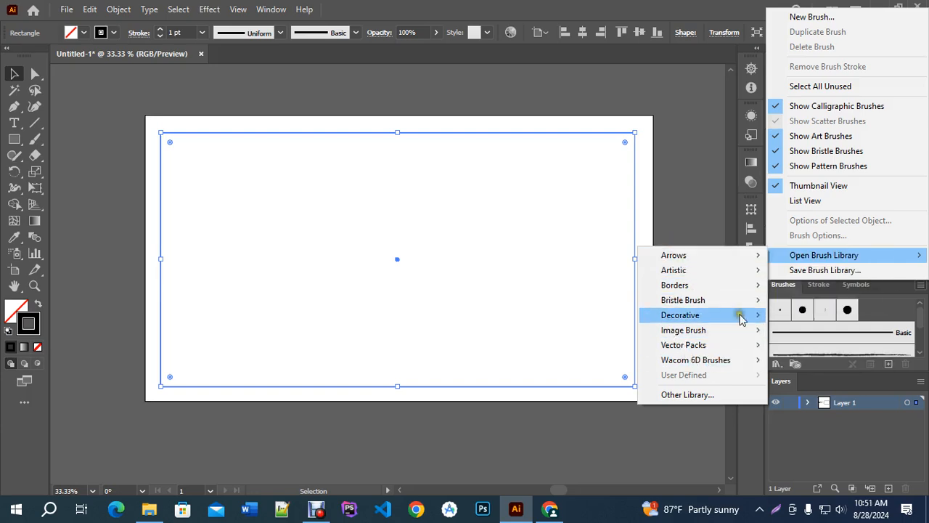
mouse_move(675, 320)
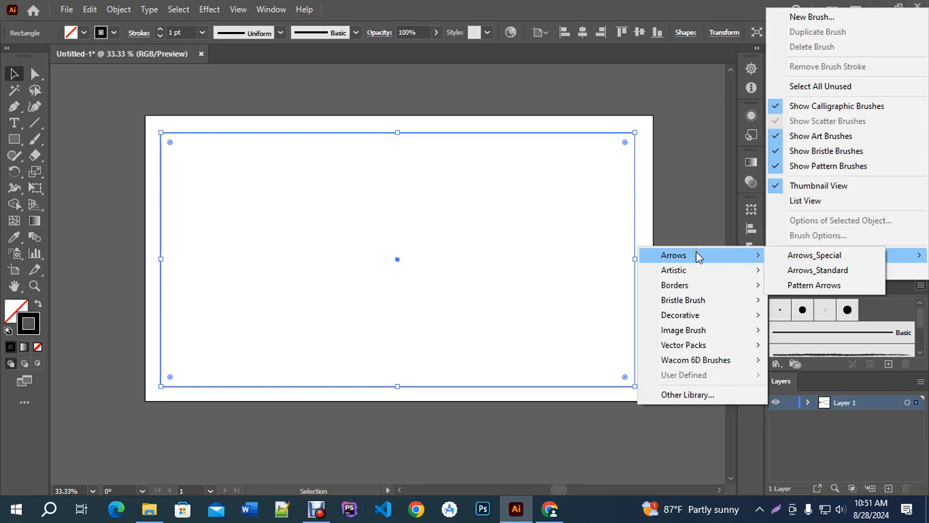
mouse_move(674, 288)
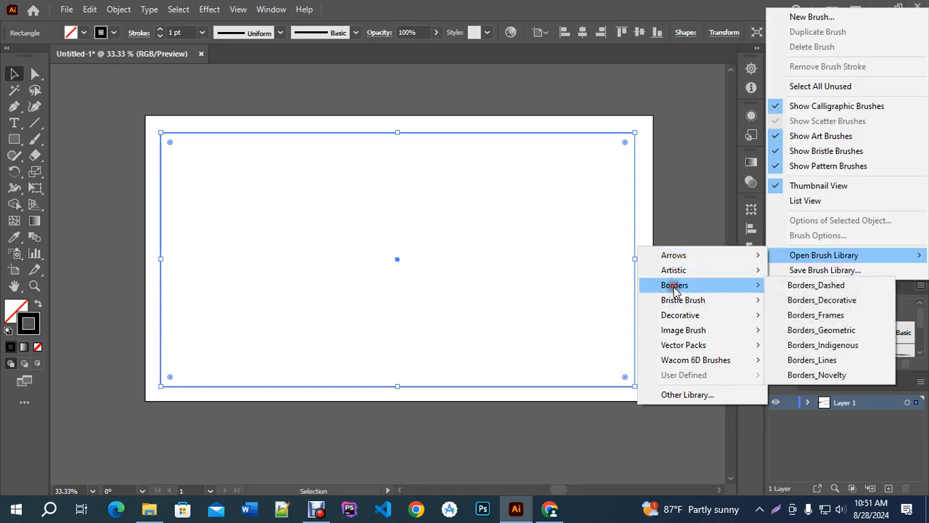
left_click(826, 285)
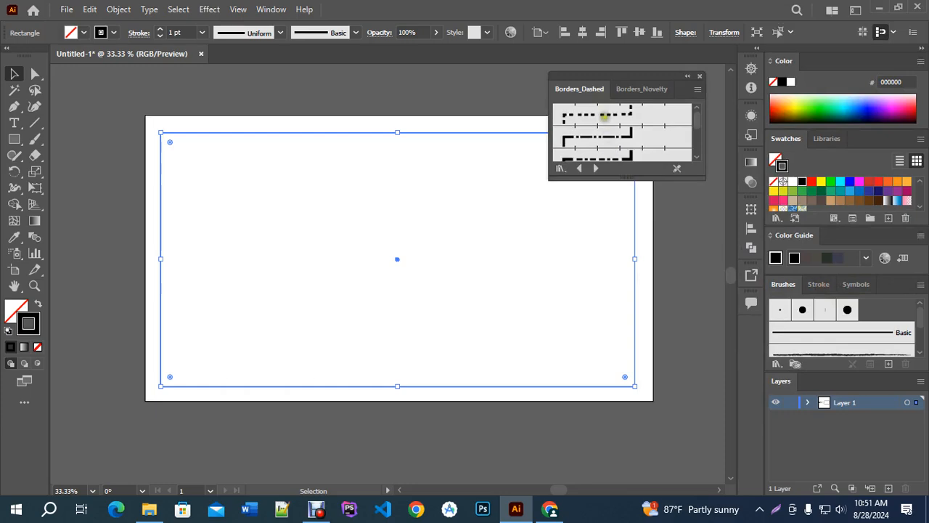
Step: Enlarge the Borders_Dashed library for a longer brush list, and apply its third brush, the black dash-and-dot border, to the rectangle
left_click_drag(598, 78, 670, 72)
left_click_drag(696, 174, 696, 321)
left_click(662, 150)
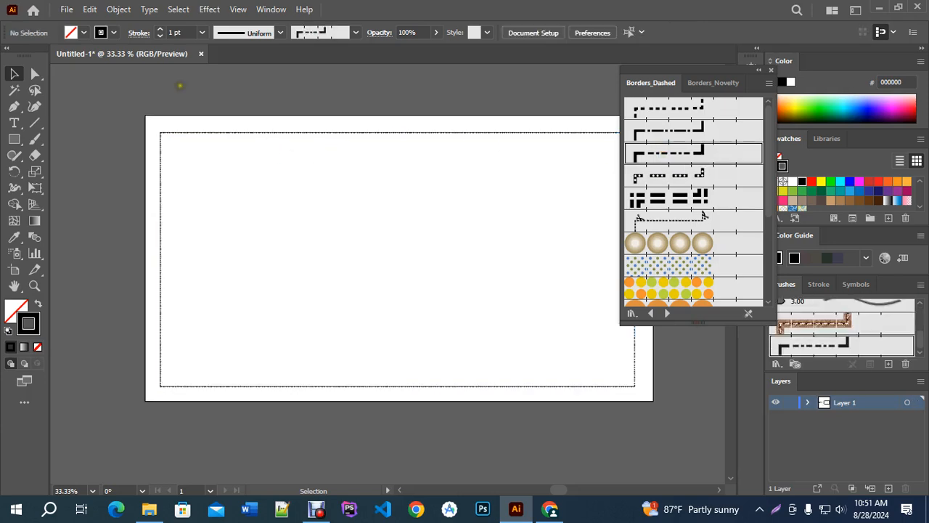
scroll(248, 118, "up", 5)
scroll(304, 145, "down", 4)
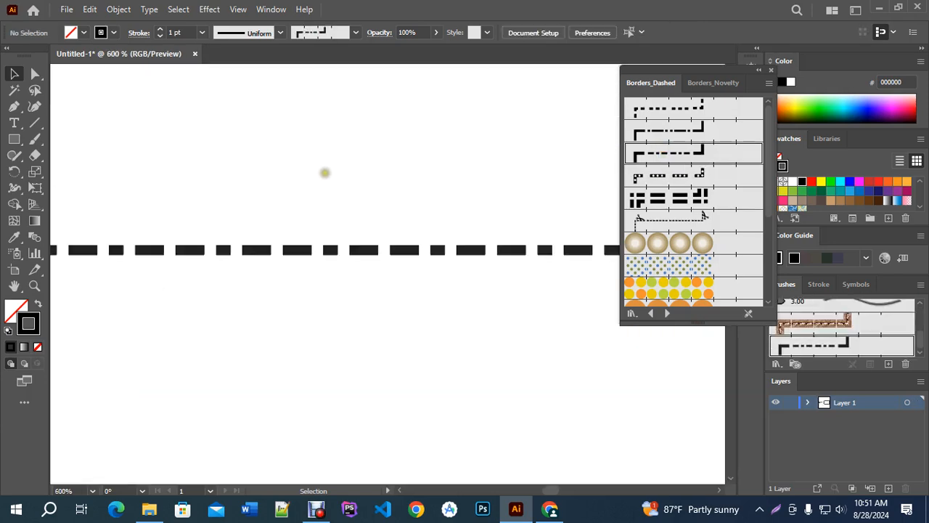
Step: Set the dashed rectangle's stroke weight to 8 pt
left_click(349, 205)
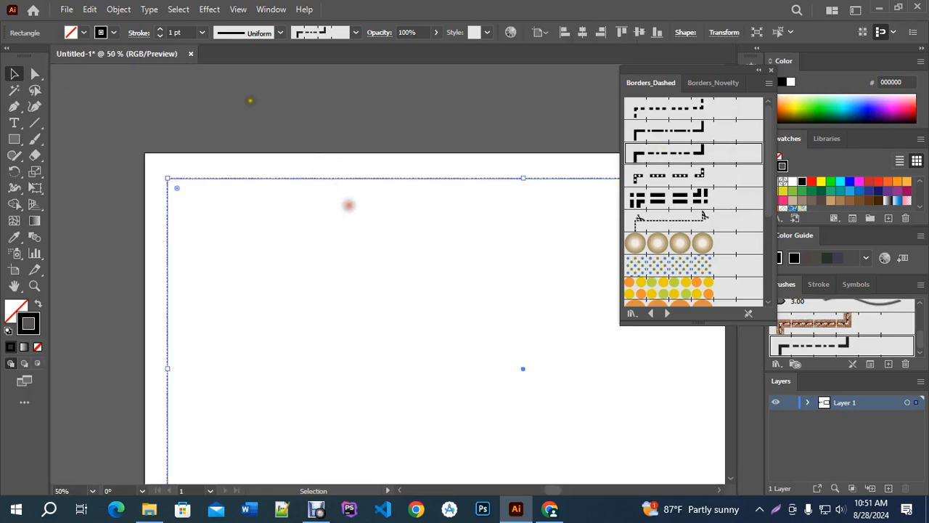
left_click(161, 29)
left_click(160, 36)
left_click(160, 36)
left_click_drag(454, 282, 317, 239)
left_click_drag(204, 214, 247, 228)
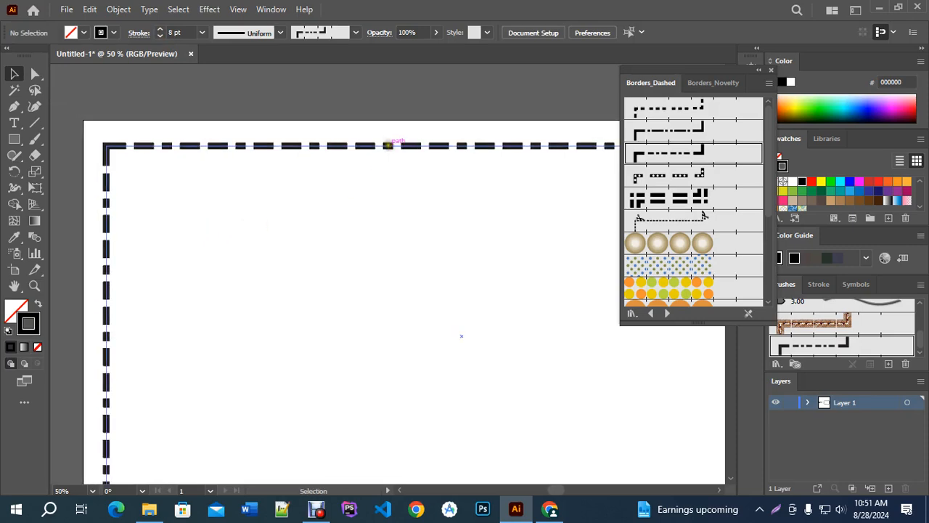
Step: Try the beige circle, small dot and coloured dot border brushes on the rectangle, ending with the orange circles with square holes
left_click(389, 146)
left_click(706, 241)
scroll(704, 242, "down", 1)
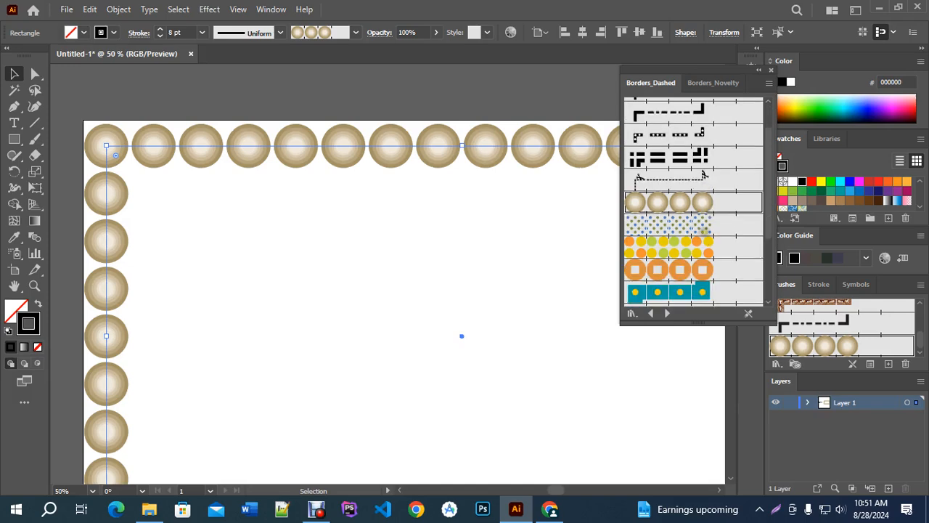
left_click(680, 226)
left_click(681, 247)
left_click(680, 269)
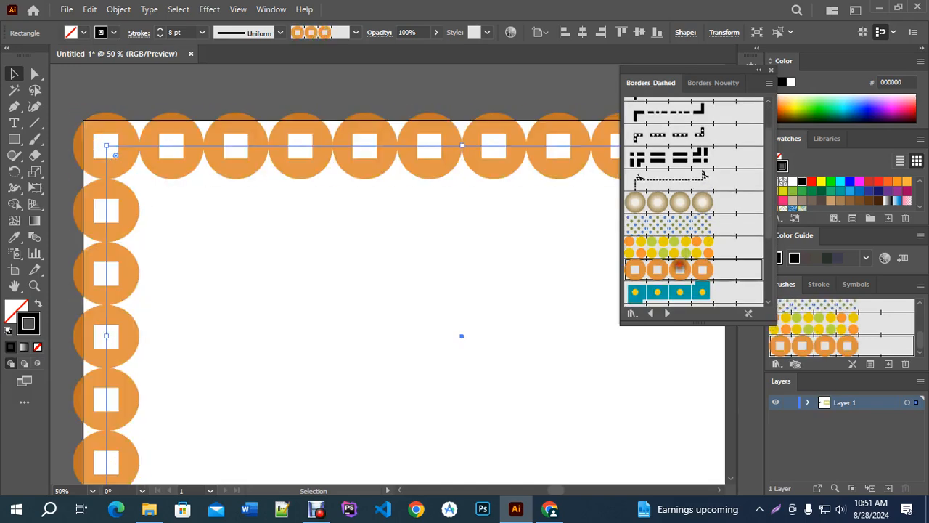
Step: Try the teal border with yellow dots and, from the Borders_Decorative library, the brown-and-white braided border on the rectangle
left_click(681, 292)
scroll(681, 232, "down", 3)
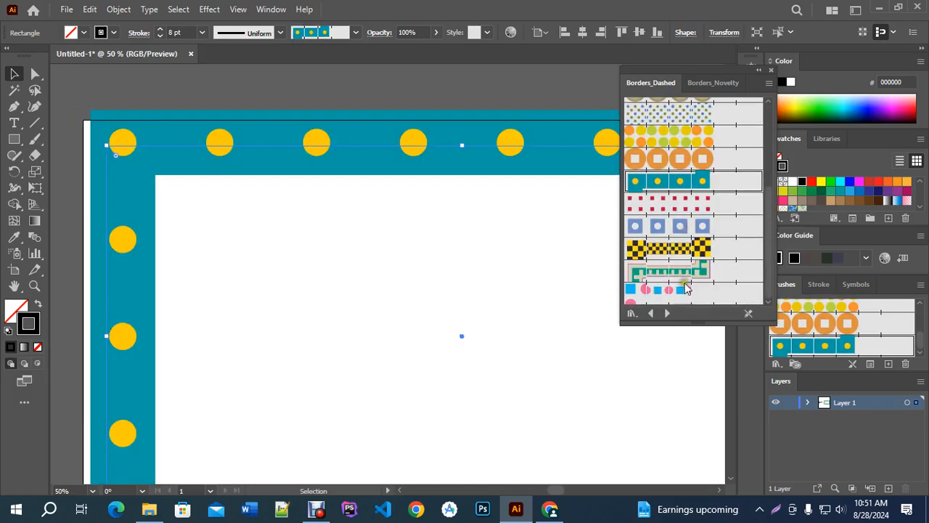
left_click(668, 313)
left_click(668, 197)
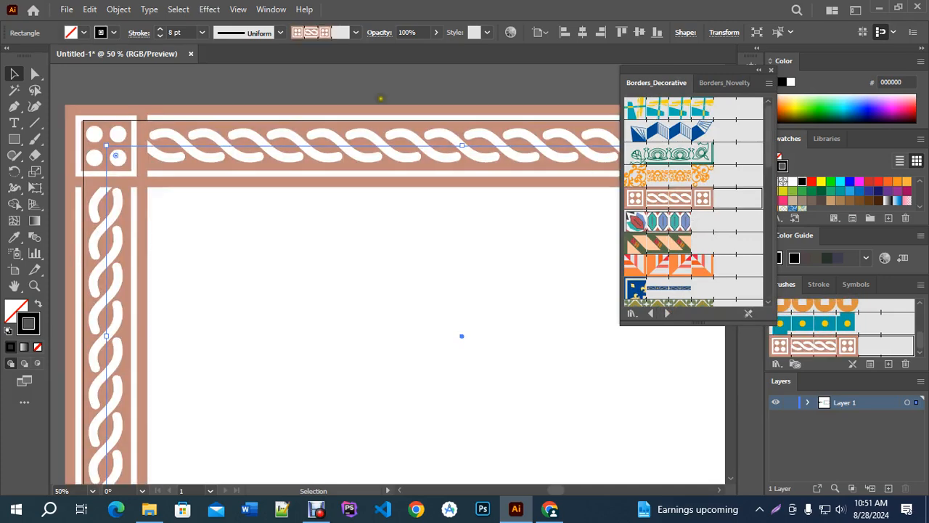
Step: Set the rectangle's stroke weight to 2 pt and apply the Baroque decorative border brush
left_click(159, 36)
left_click(160, 36)
left_click(159, 36)
left_click(160, 36)
left_click(159, 36)
left_click(160, 35)
left_click(657, 175)
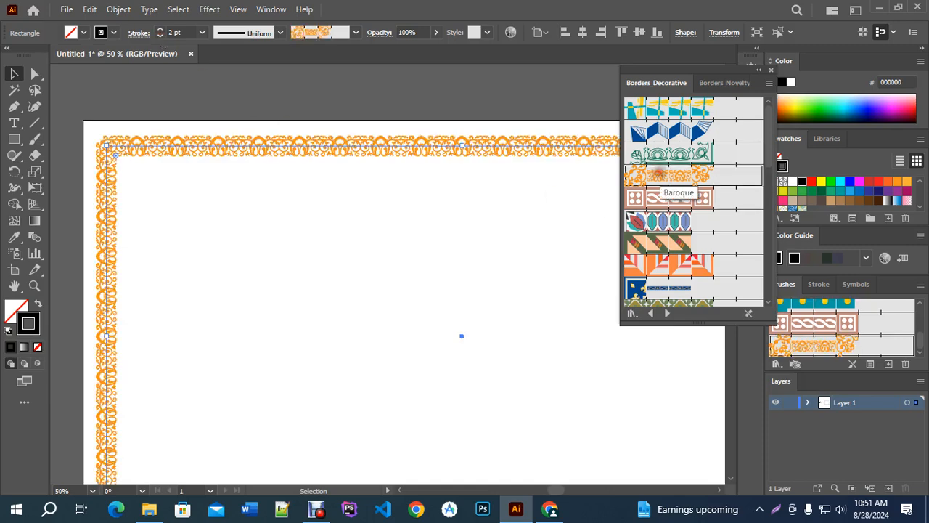
Step: Try the Fleur-de-lis, Gothic and black scrollwork decorative borders on the rectangle, and deselect it to view the last one
scroll(679, 209, "down", 3)
left_click(679, 208)
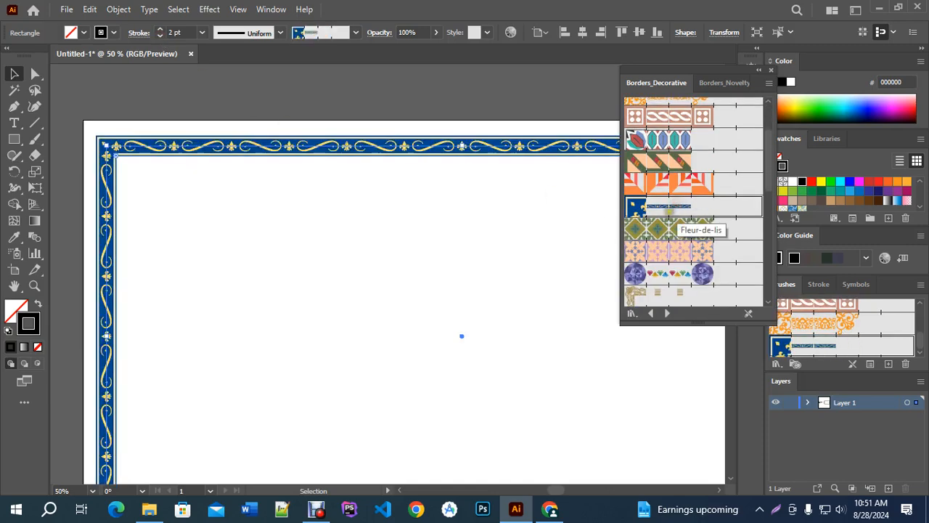
key("ctrl+minus")
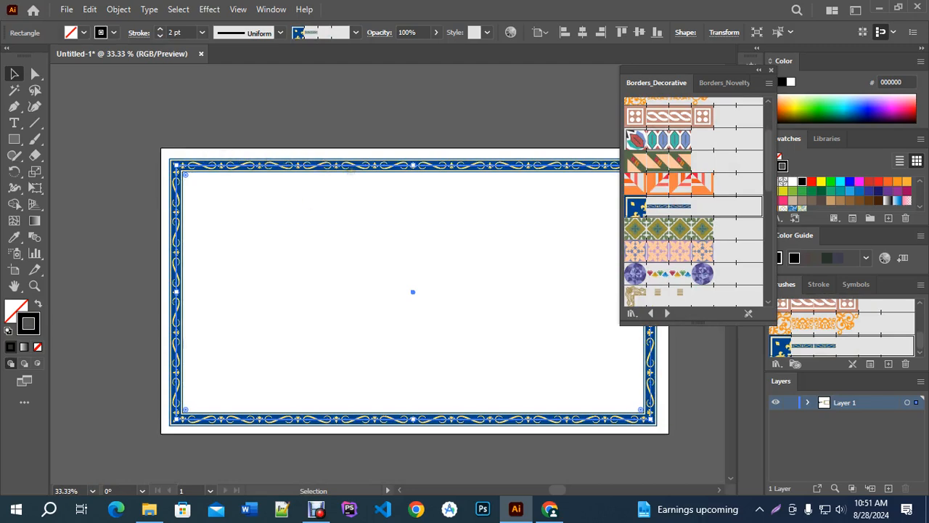
scroll(664, 226, "down", 5)
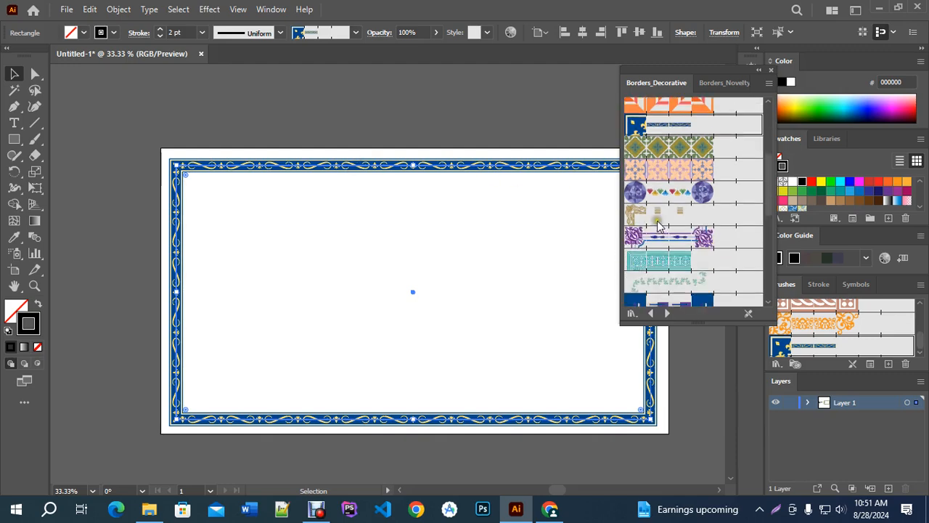
left_click(664, 156)
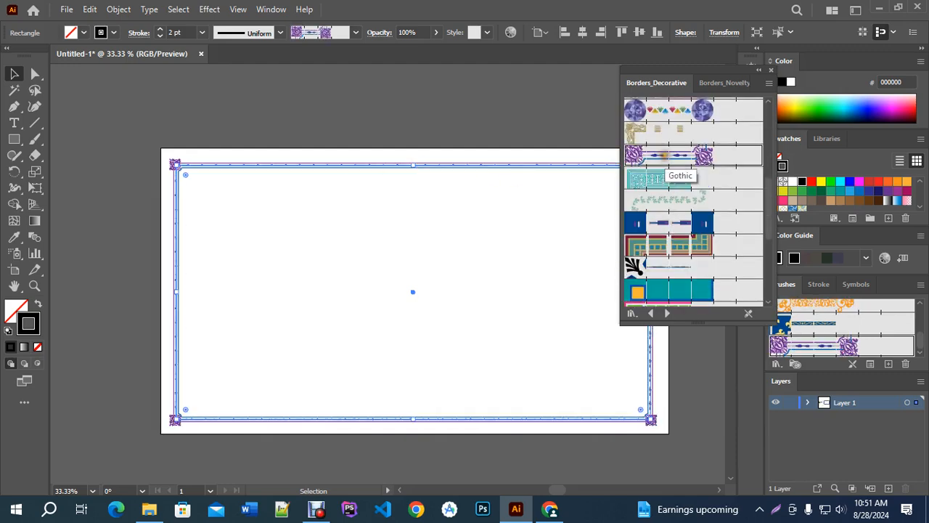
scroll(682, 248, "down", 5)
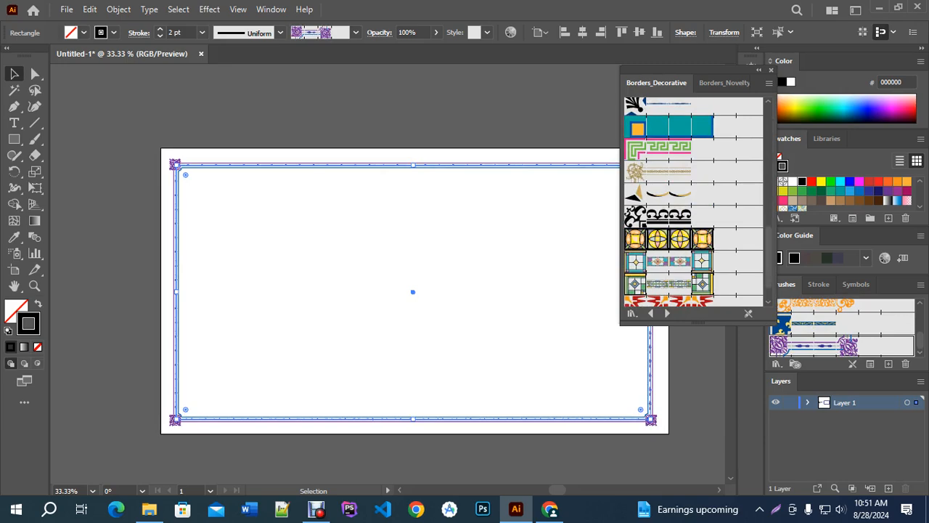
left_click(661, 216)
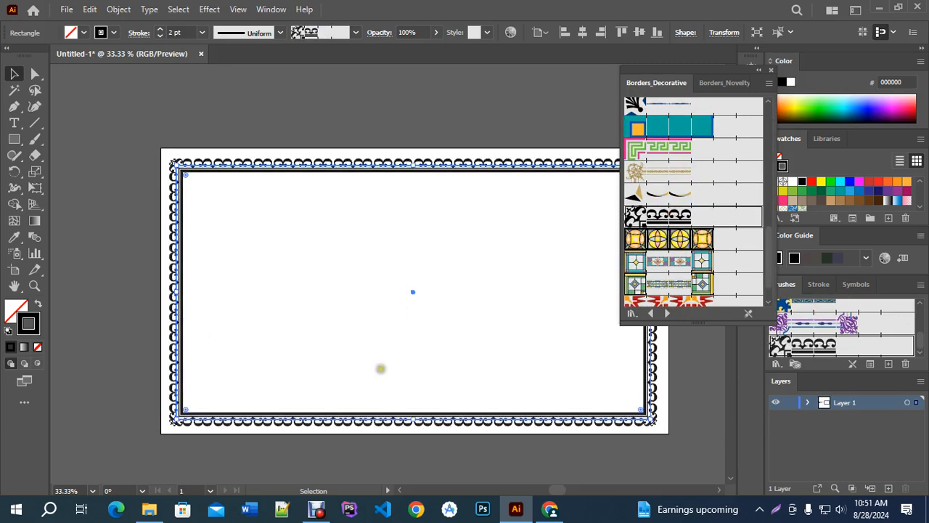
left_click(687, 402)
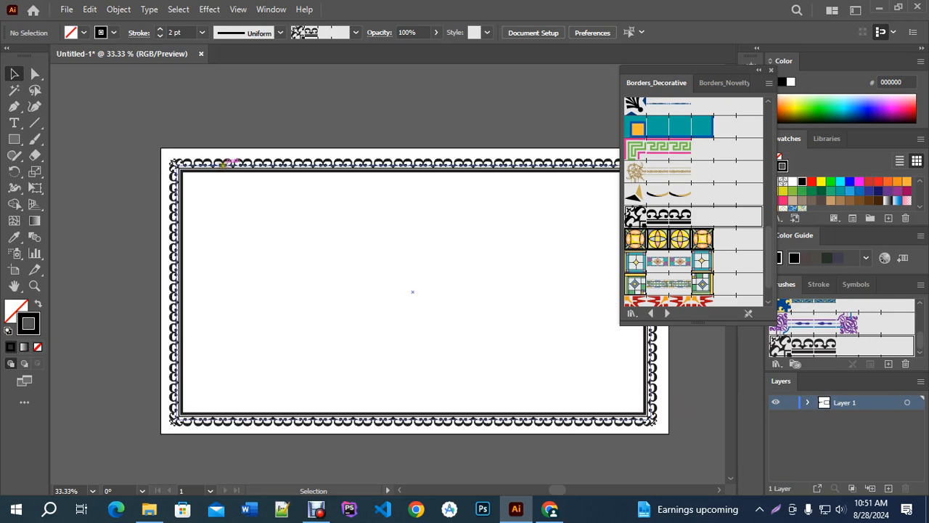
Step: Reselect the rectangle and try the carved brown and light wood frame brushes from the Borders_Frames library, ending with the light wood
left_click(217, 165)
scroll(656, 254, "down", 2)
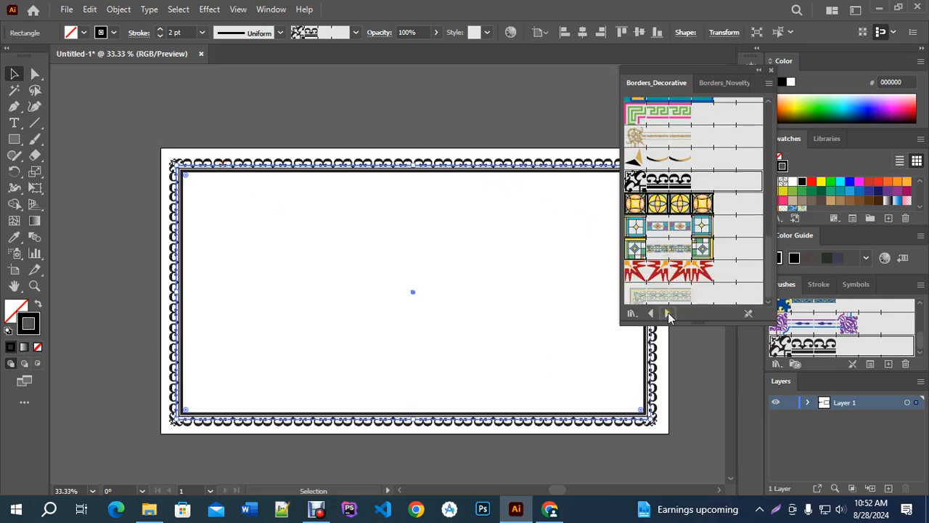
left_click(667, 313)
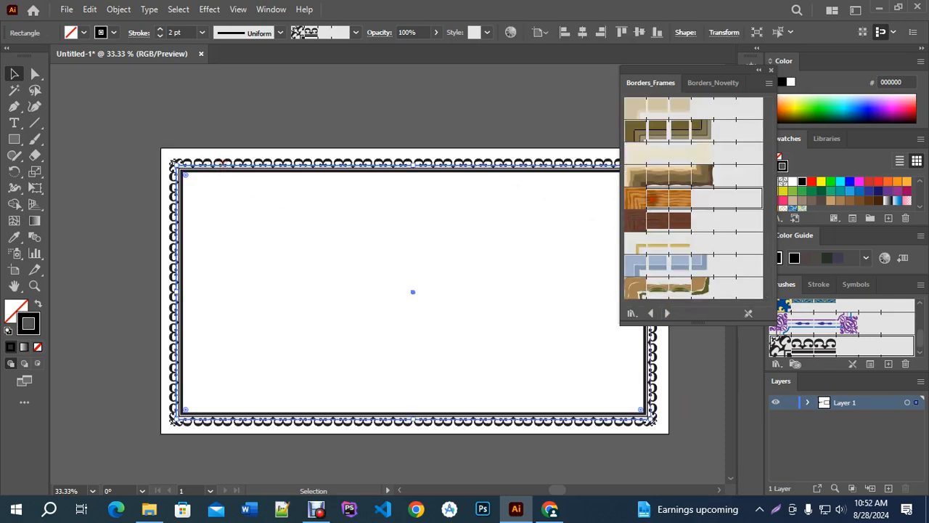
left_click(652, 202)
left_click(667, 175)
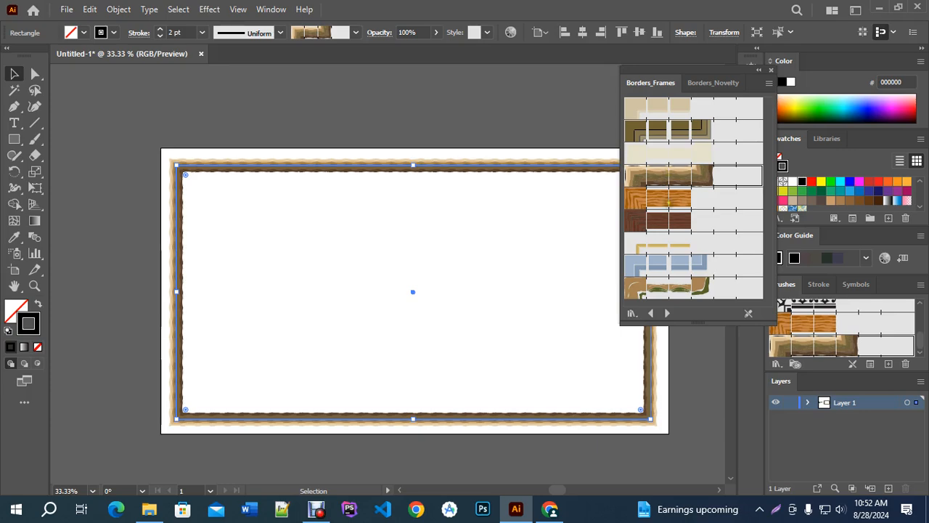
left_click(665, 200)
Step: Browse the Borders_Geometric library, and try the green bamboo brush from Borders_Indigenous on the rectangle
left_click(667, 313)
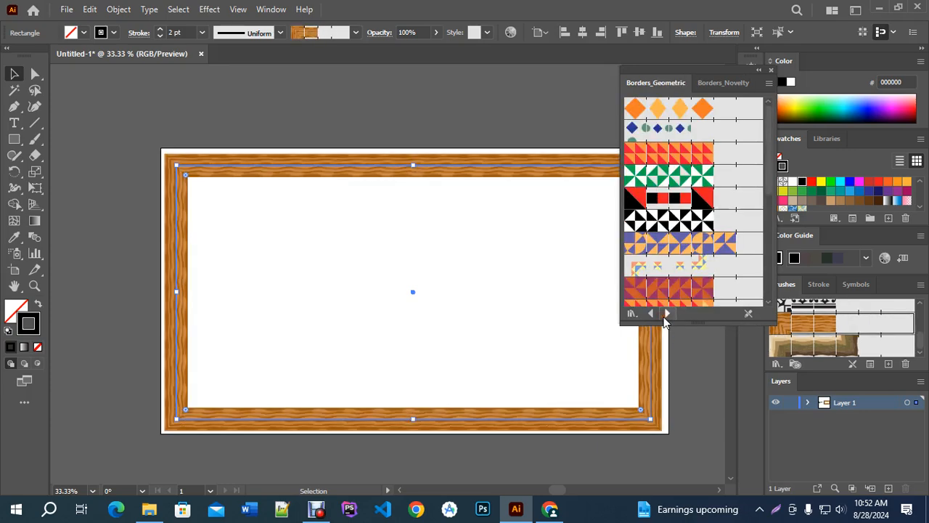
scroll(666, 317, "down", 10)
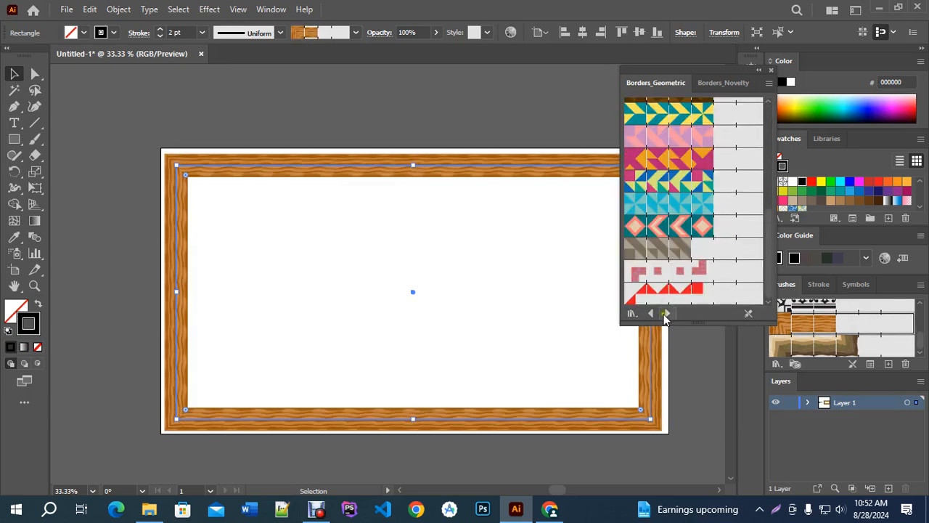
left_click(666, 313)
left_click(668, 221)
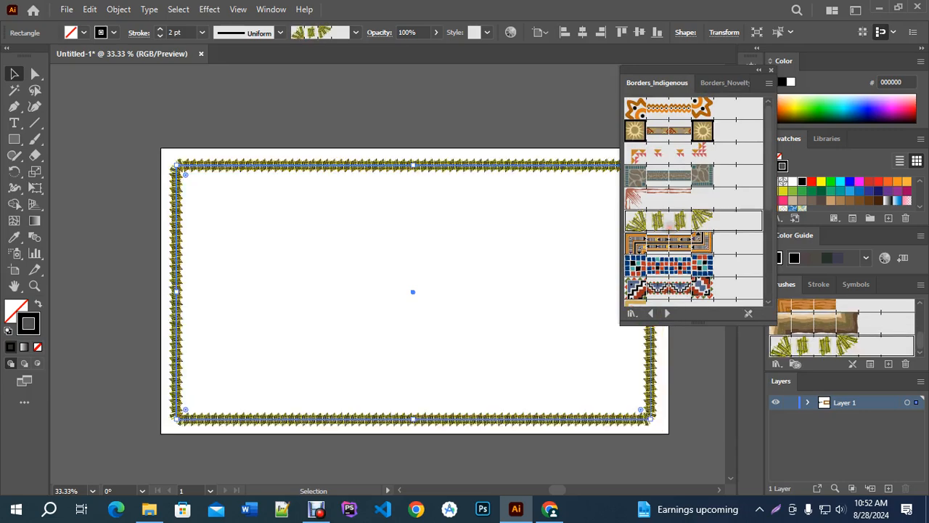
Step: Apply the black airplane brush from the Borders_Novelty library to the rectangle and set its stroke weight to 3 pt
left_click(665, 313)
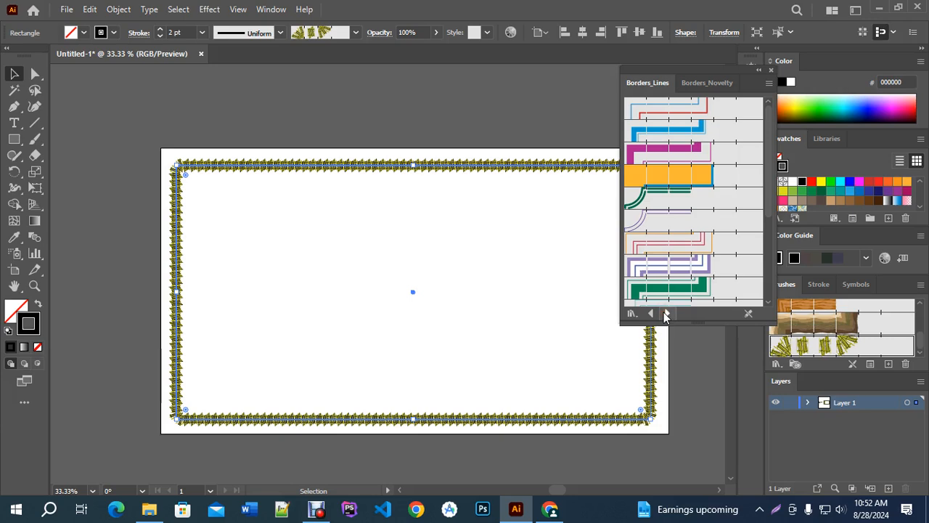
left_click(665, 313)
left_click(667, 109)
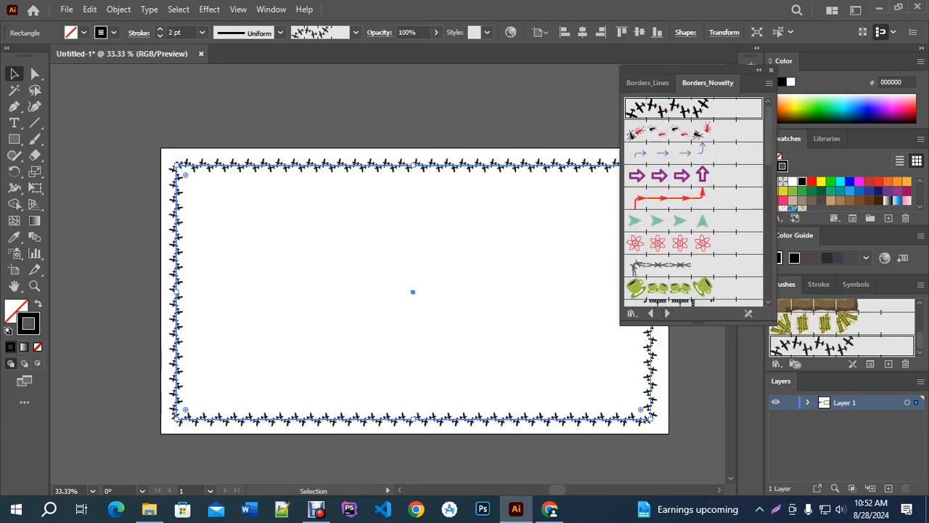
left_click(159, 37)
left_click(159, 30)
left_click(159, 30)
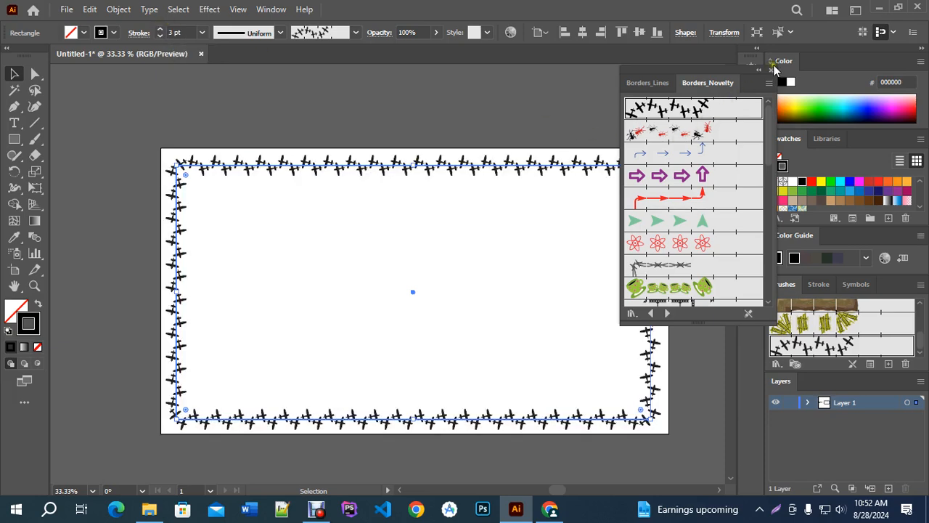
Step: Move the floating brush library clear of the artboard and draw a circle inside the frame's upper-left corner
left_click_drag(659, 68, 685, 72)
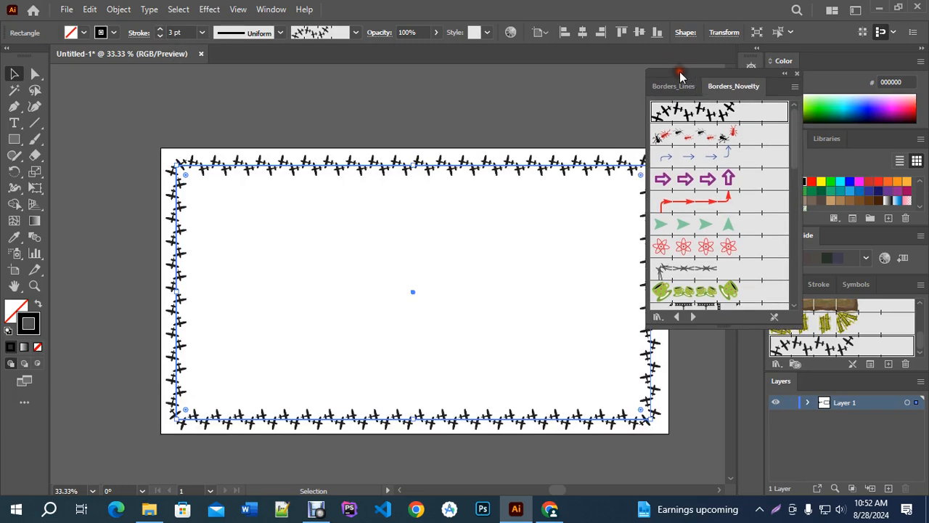
left_click(13, 138)
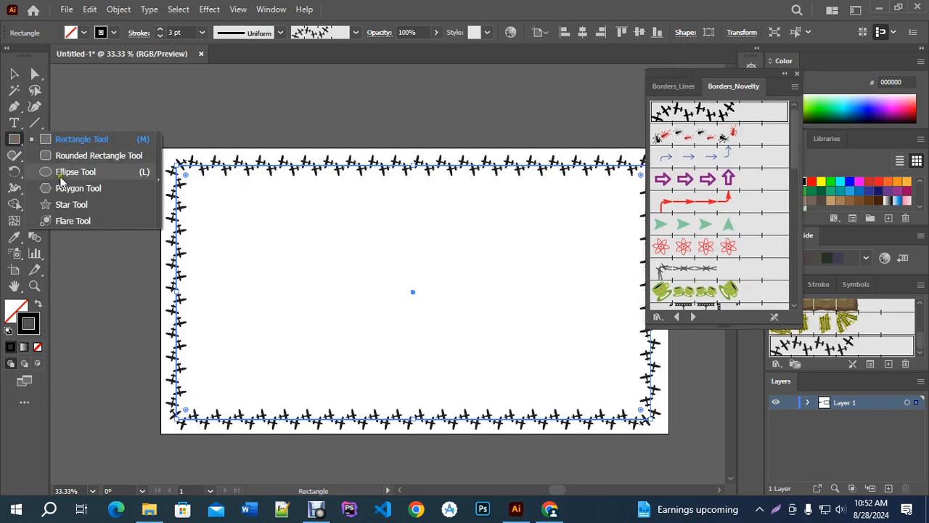
left_click(62, 175)
left_click_drag(238, 234, 285, 281)
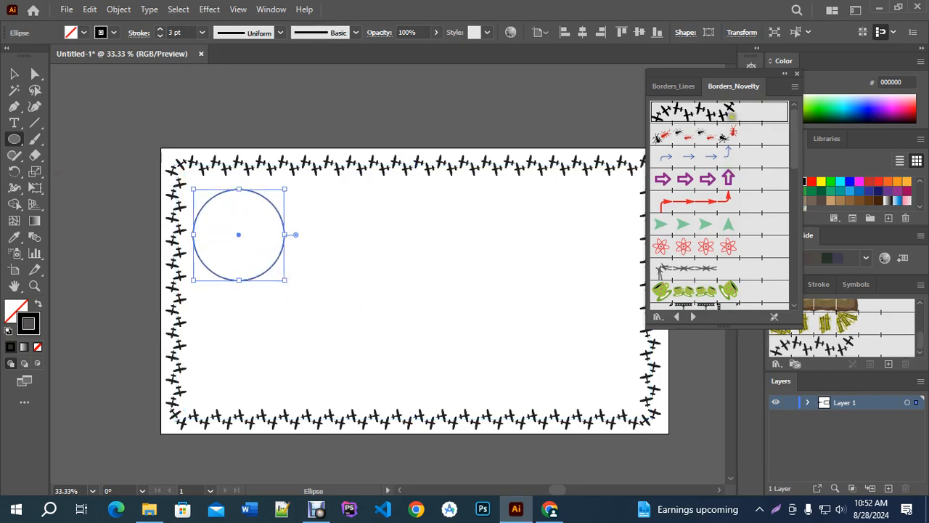
Step: Open the Arrows_Special brush library
left_click(793, 87)
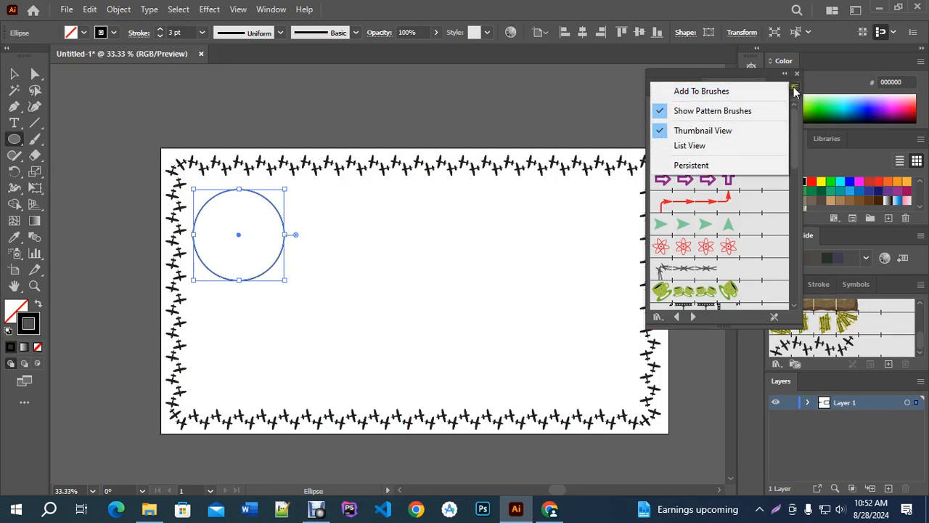
left_click(689, 92)
left_click(688, 89)
left_click(794, 87)
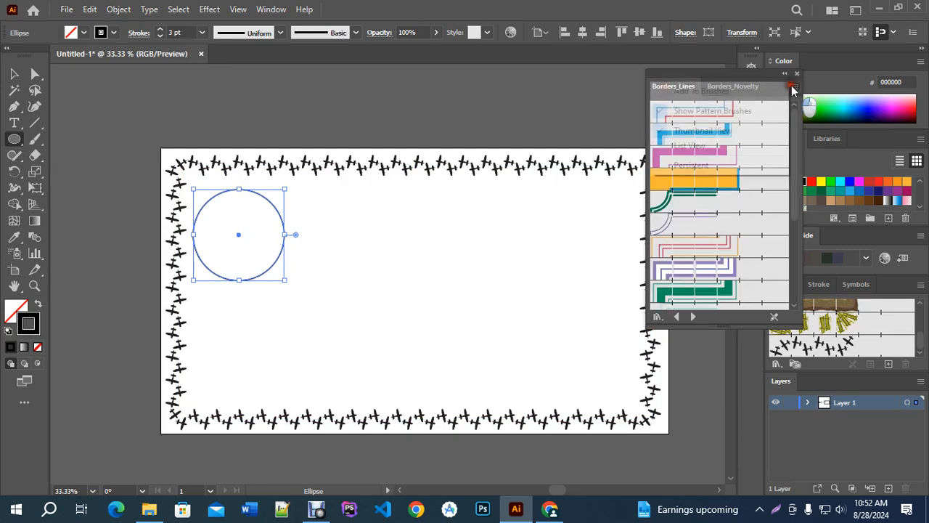
left_click(794, 88)
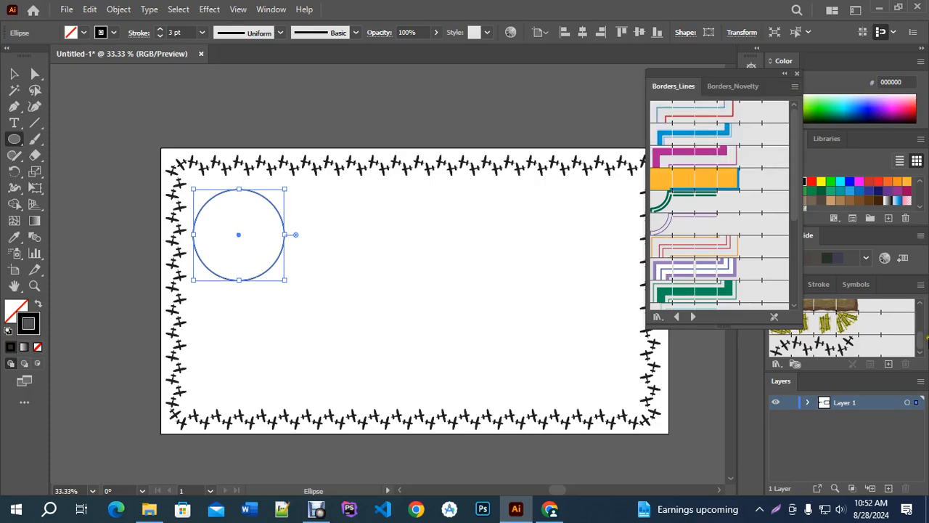
left_click(920, 287)
mouse_move(846, 255)
mouse_move(693, 257)
left_click(814, 255)
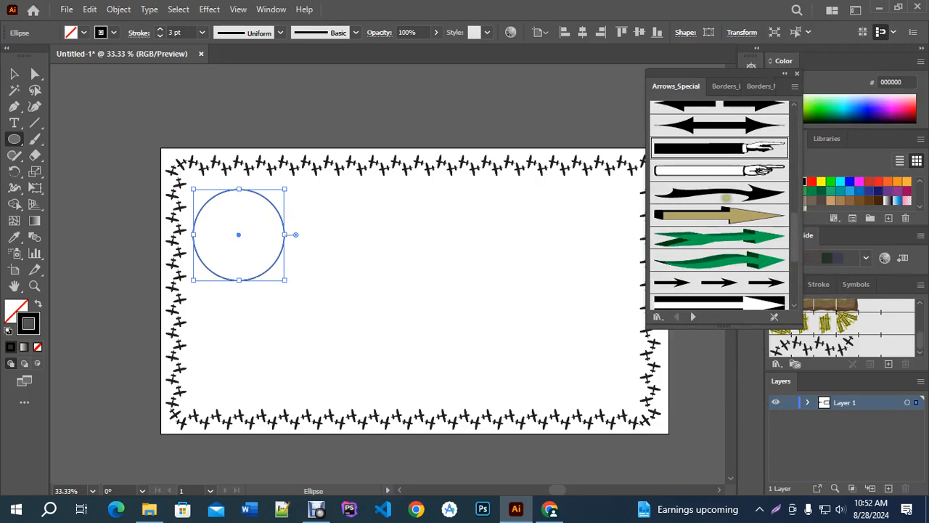
Step: Try the black pointing-hand arrow brush on the circle, and deselect it to inspect where the stroke's ends meet
left_click(715, 150)
scroll(240, 231, "up", 3)
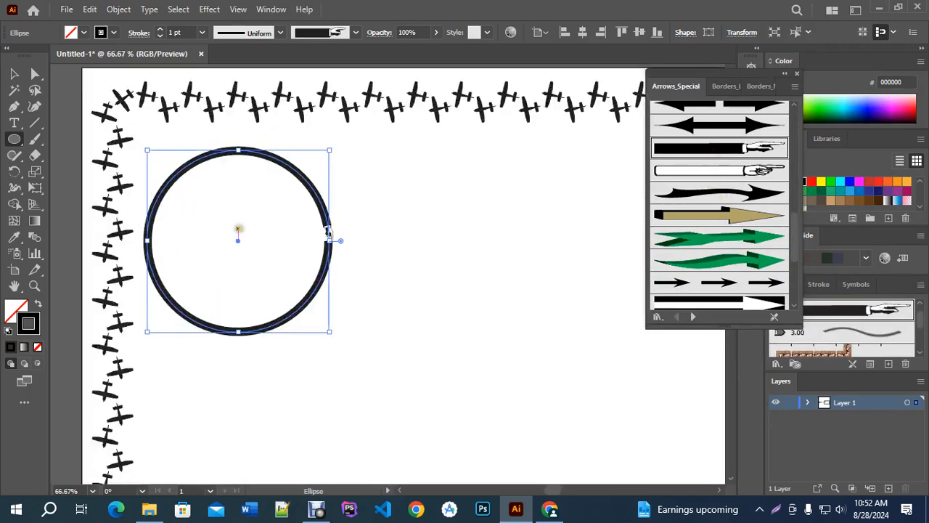
scroll(334, 244, "up", 2)
key("v")
left_click(467, 172)
scroll(467, 331, "down", 3)
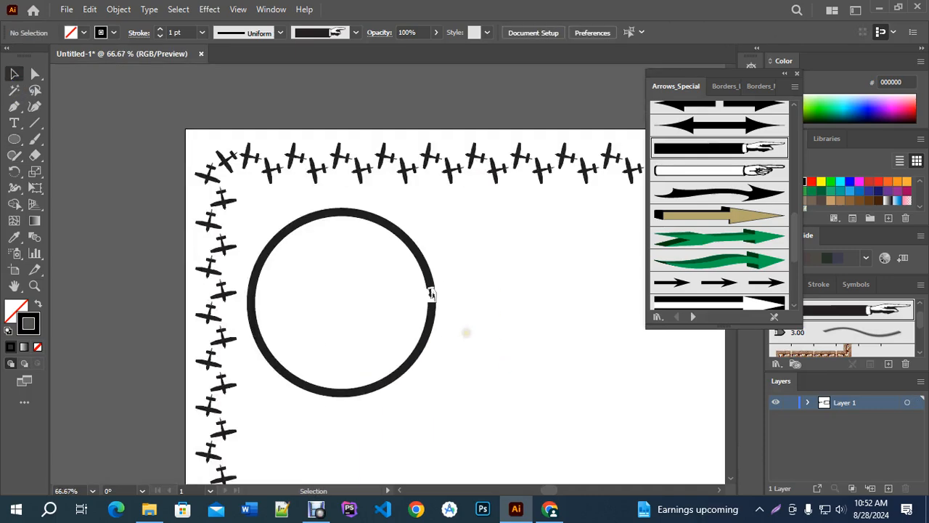
scroll(467, 332, "up", 2)
Step: Try the double-headed, Arrow 2.29 and white outlined arrow brushes on the circle, ending with the yellow zigzag arrow
left_click(381, 270)
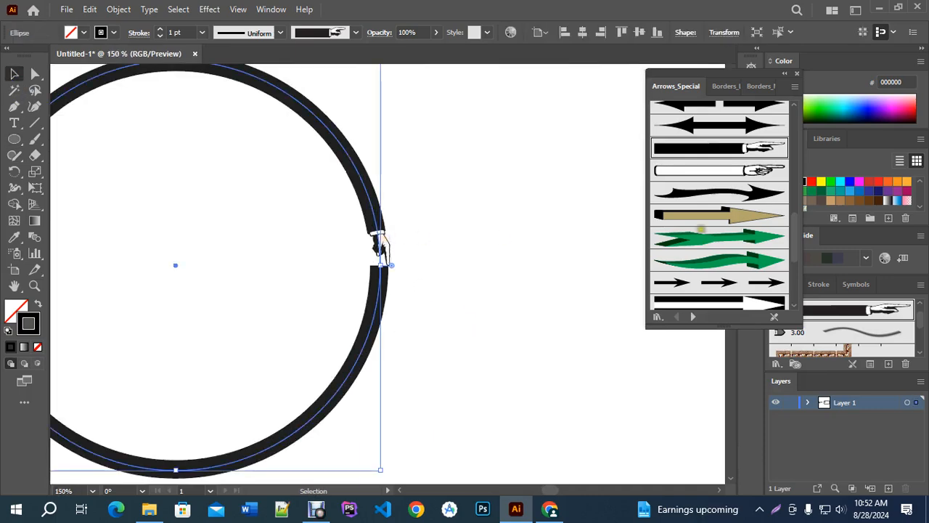
left_click(728, 125)
left_click(463, 331)
left_click(370, 298)
scroll(736, 272, "down", 3)
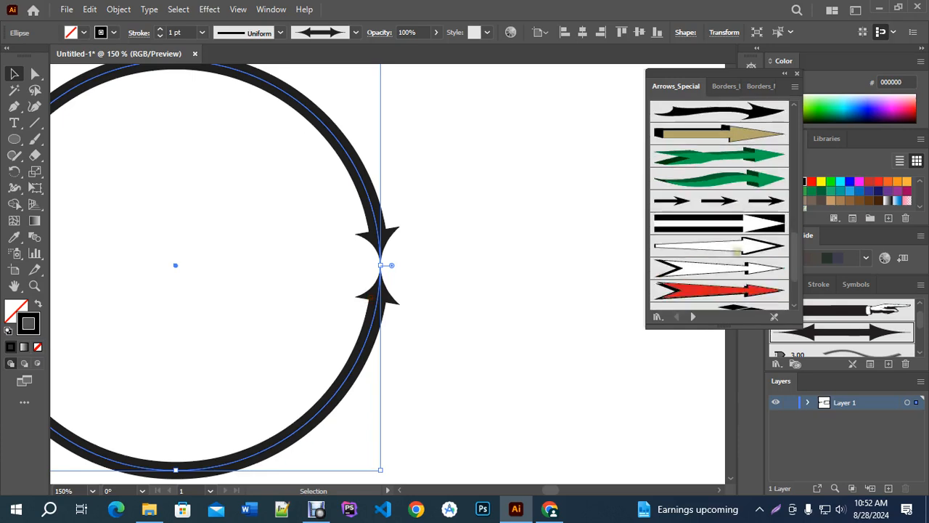
left_click(732, 225)
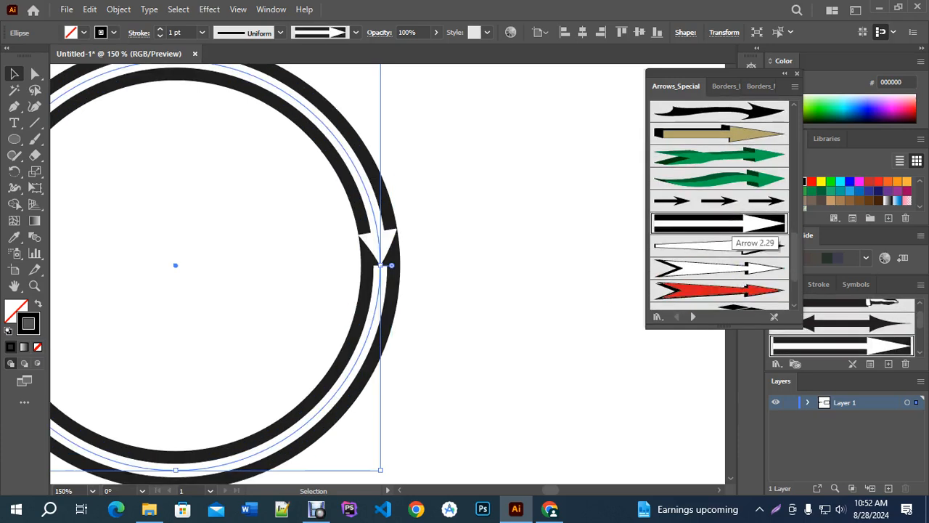
scroll(738, 270, "down", 2)
left_click(726, 226)
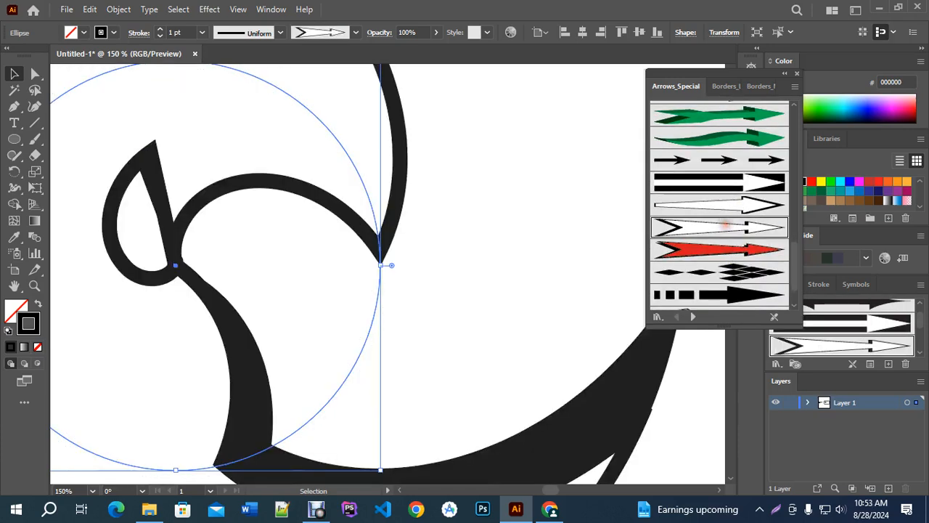
scroll(728, 275, "down", 2)
left_click(725, 274)
left_click(495, 272)
scroll(495, 273, "down", 2)
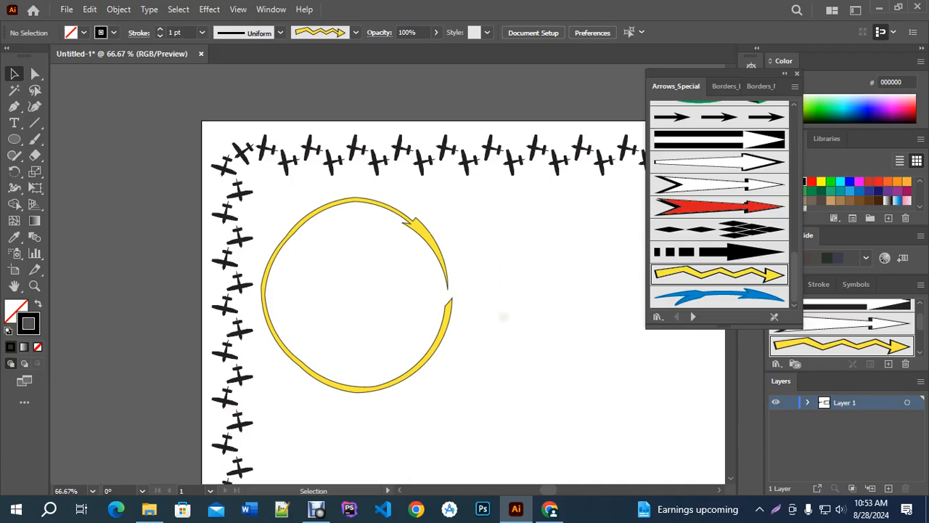
scroll(463, 291, "down", 1)
scroll(349, 235, "down", 1)
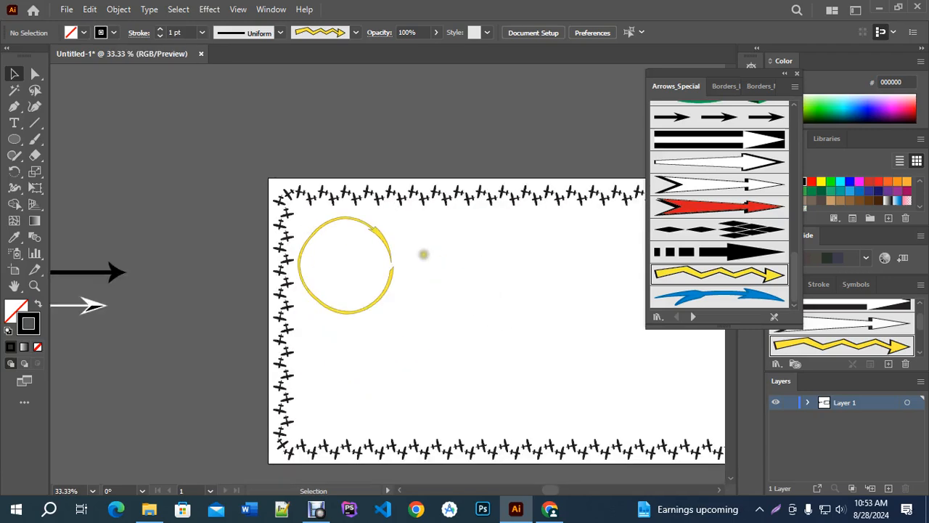
Step: Draw a horizontal straight line in the middle of the artboard, beside the yellow circle
left_click(35, 123)
left_click_drag(550, 300, 414, 283)
left_click_drag(319, 276, 499, 275)
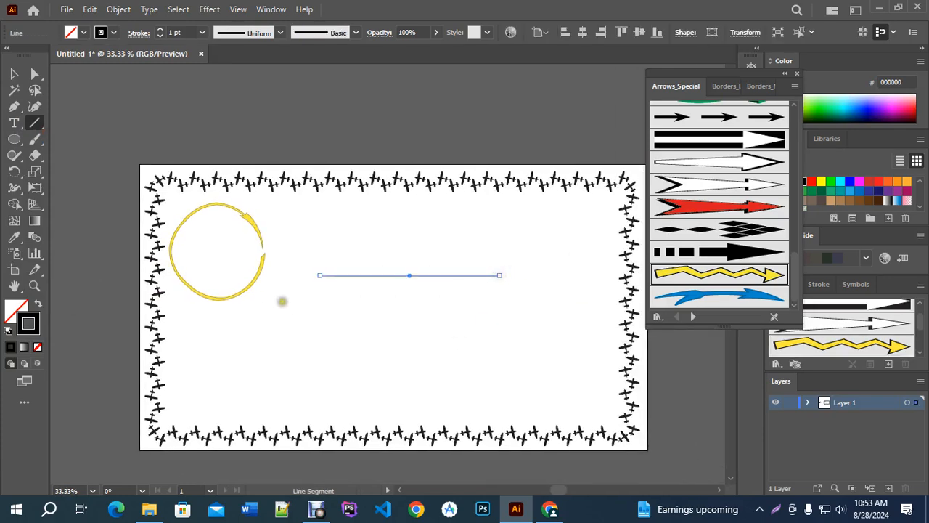
Step: Bend the straight line into a shallow downward arc from its middle with the Curvature tool, and reselect the path
scroll(385, 298, "up", 1)
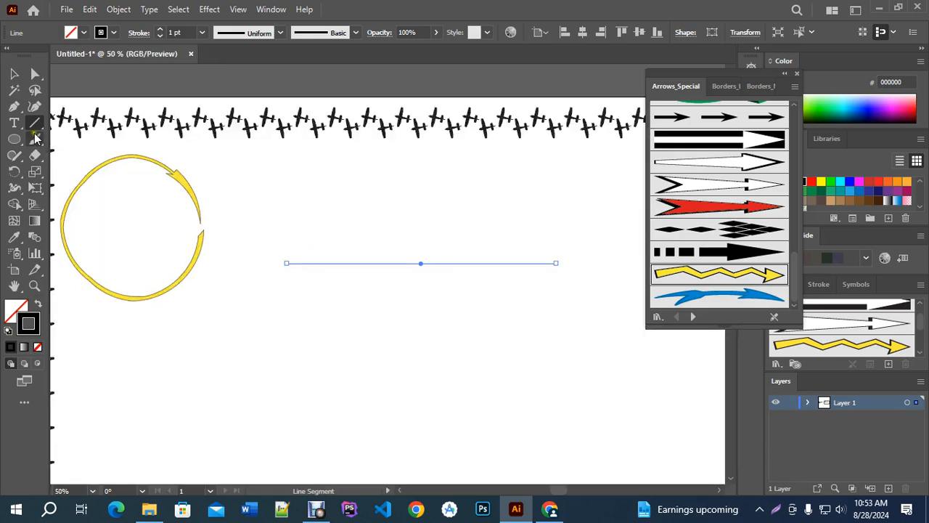
left_click(34, 106)
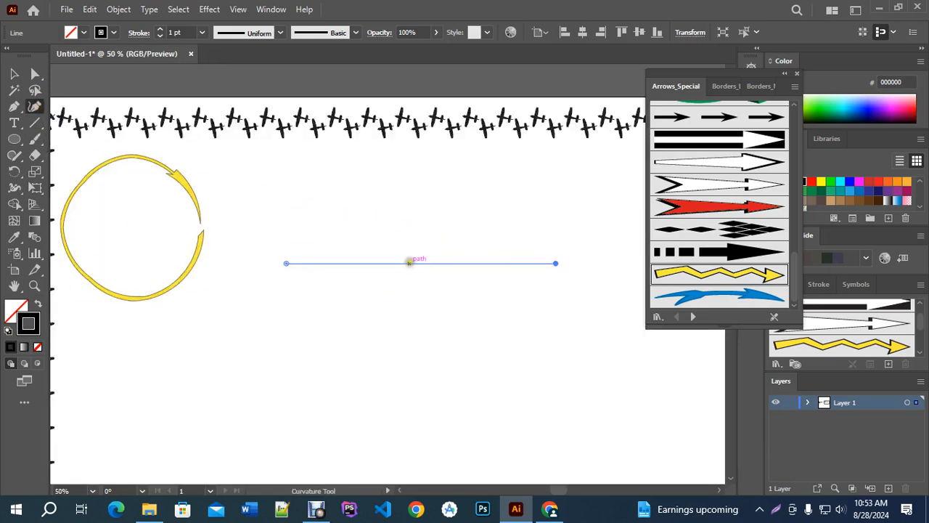
left_click_drag(409, 263, 416, 291)
left_click(14, 74)
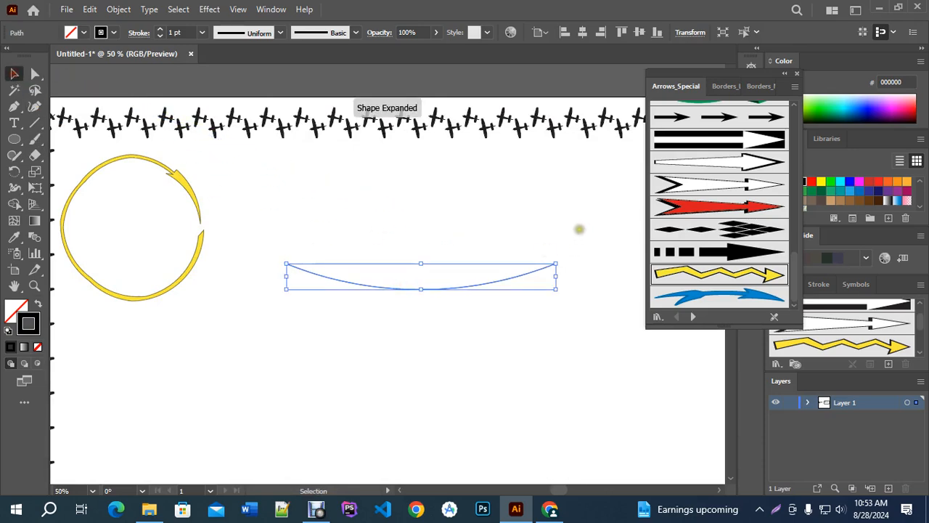
left_click(578, 228)
left_click(472, 286)
Step: Keep both versions of the line: restore the straight original and place the curved path as a separate object below it
key("ctrl")
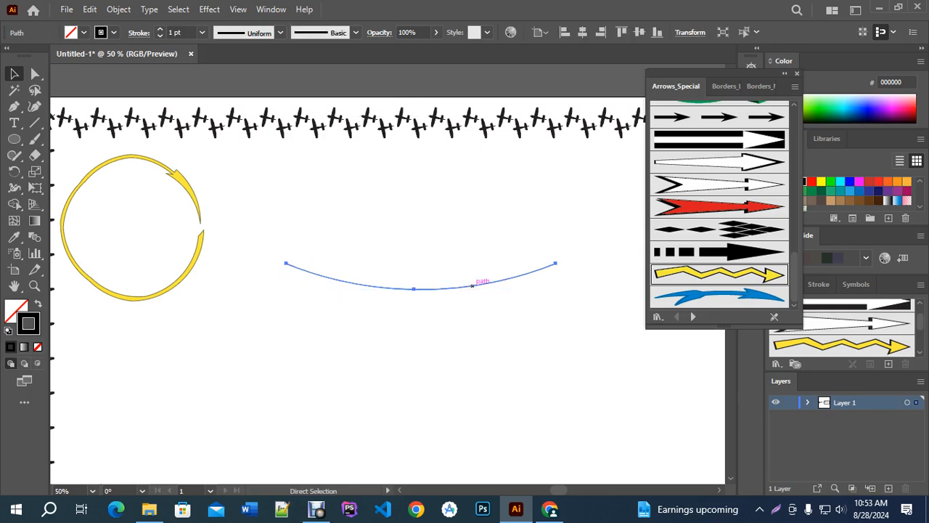
key("ctrl+z")
key("ctrl+shift+z")
left_click_drag(444, 289, 447, 381)
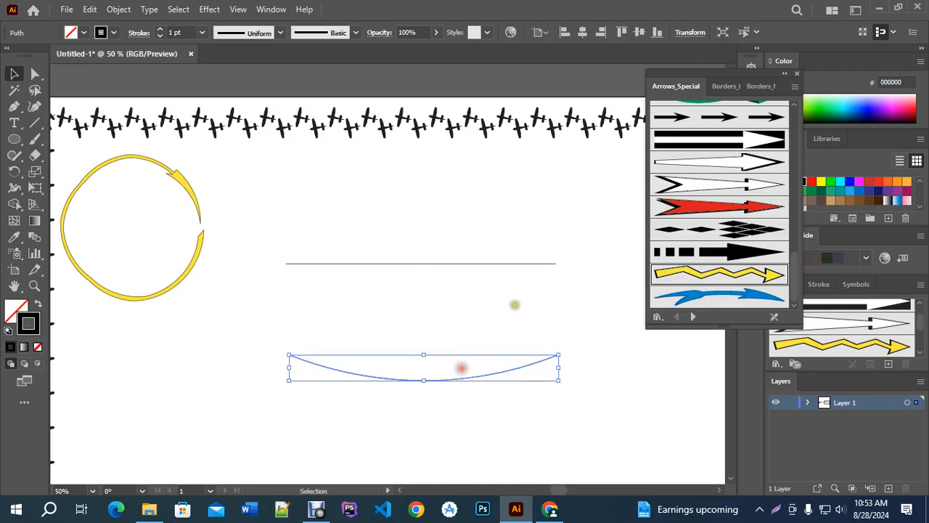
left_click_drag(507, 294, 456, 268)
Step: Select the straight line and open the Decorative_Banners and Seals brush library
left_click(433, 237)
left_click(794, 87)
left_click(921, 285)
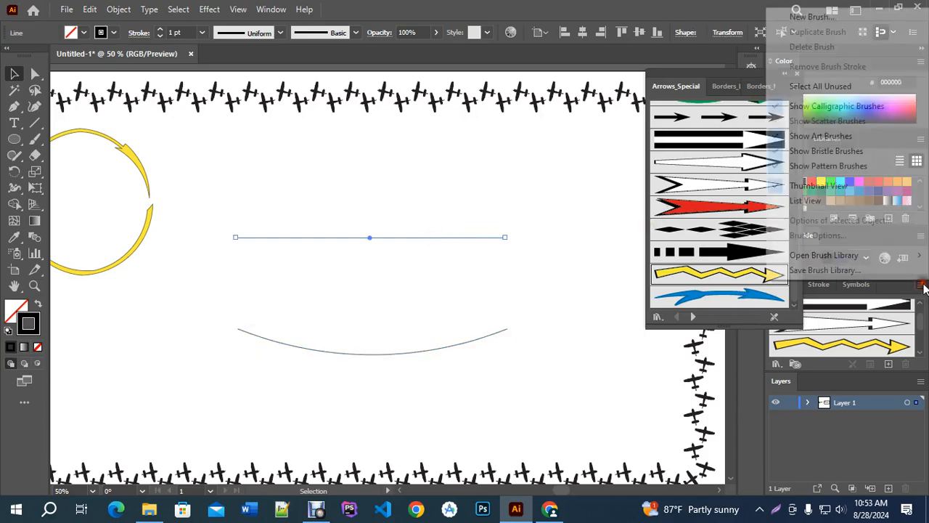
mouse_move(855, 257)
mouse_move(708, 315)
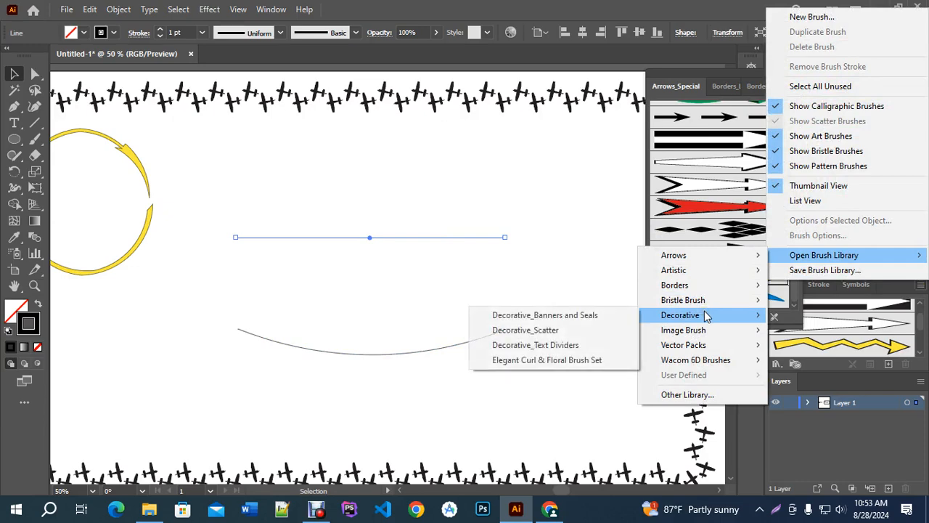
left_click(575, 318)
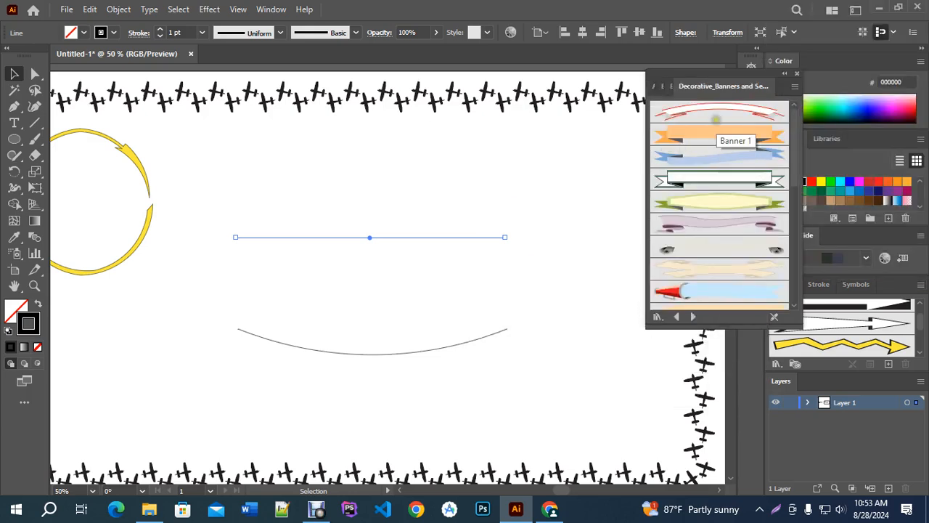
Step: Apply the red-outlined Banner 1 brush to the straight line and set its stroke weight to 3 pt
left_click(730, 109)
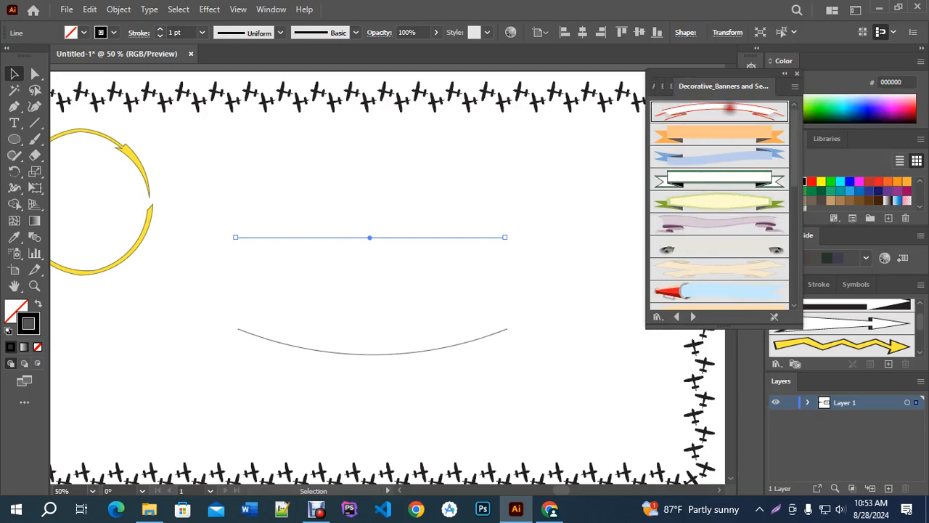
left_click(162, 29)
left_click(162, 29)
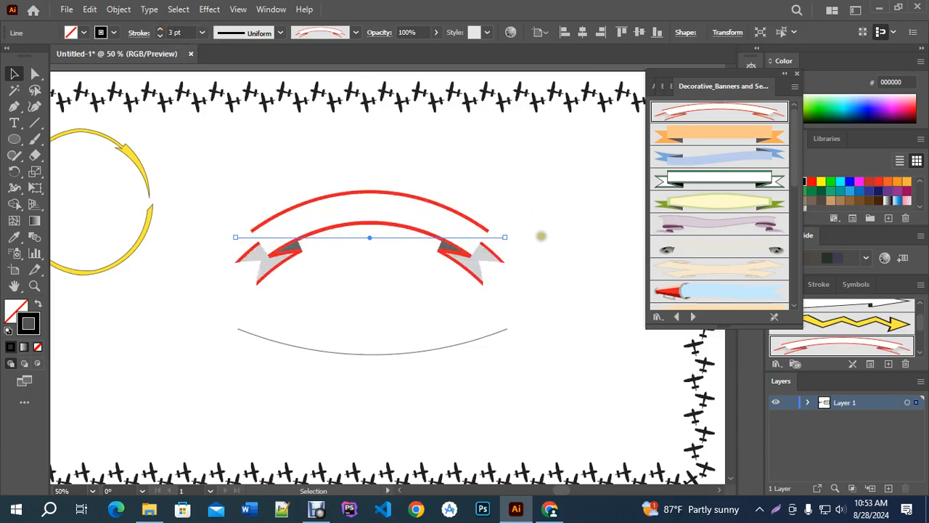
Step: Apply the Banner 1 brush to the curved path below as well, with a stroke weight of 3 pt
left_click_drag(450, 328, 483, 363)
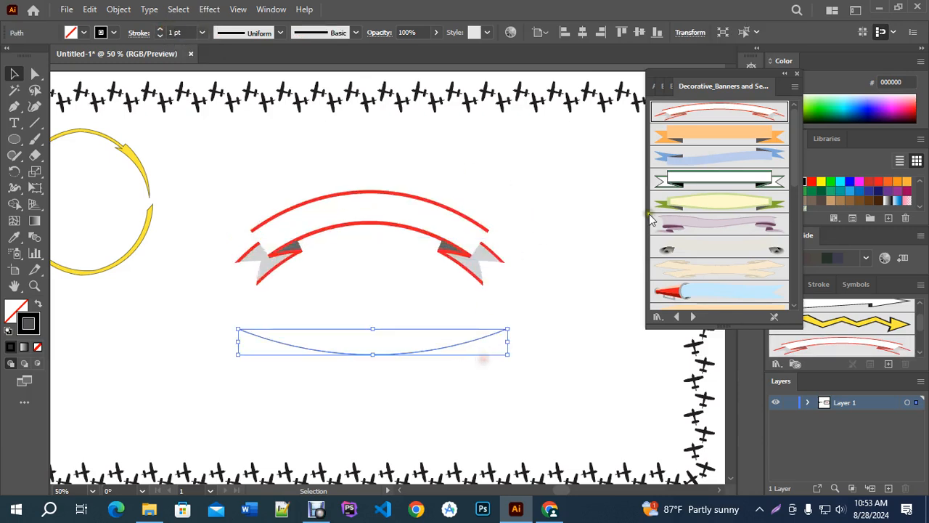
left_click(708, 110)
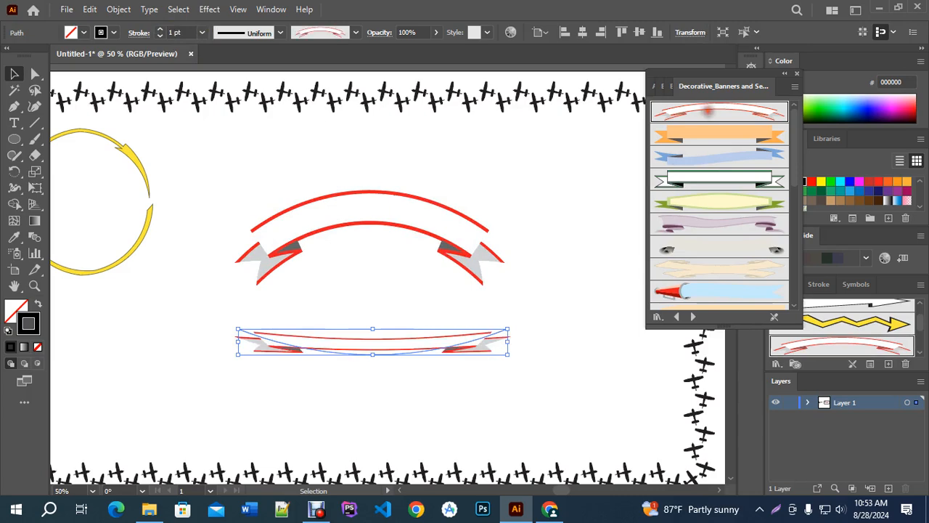
left_click(160, 30)
left_click(161, 30)
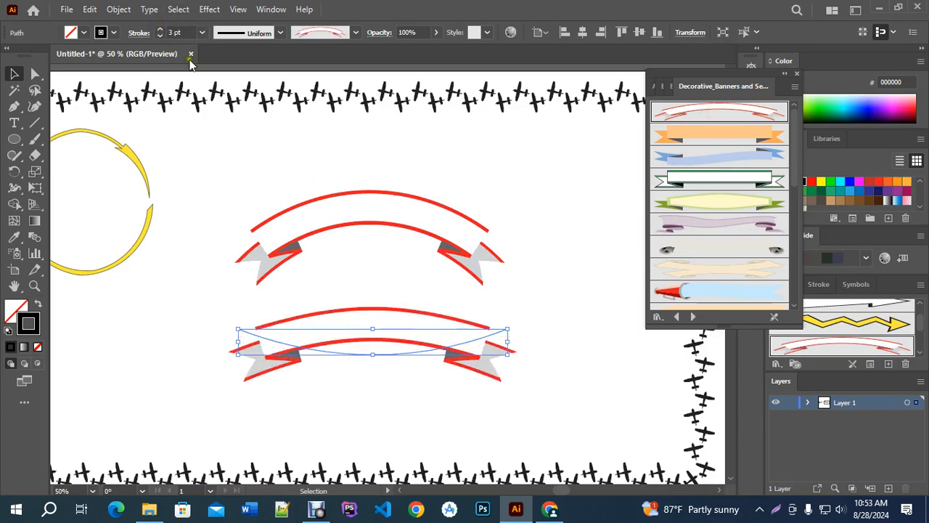
Step: Try the orange, yellow-green and purple ribbon banner brushes on the lower curve, varying the curve's depth between them
mouse_move(373, 354)
left_mouse_down()
mouse_move(387, 440)
mouse_move(387, 418)
left_mouse_up()
left_click(716, 132)
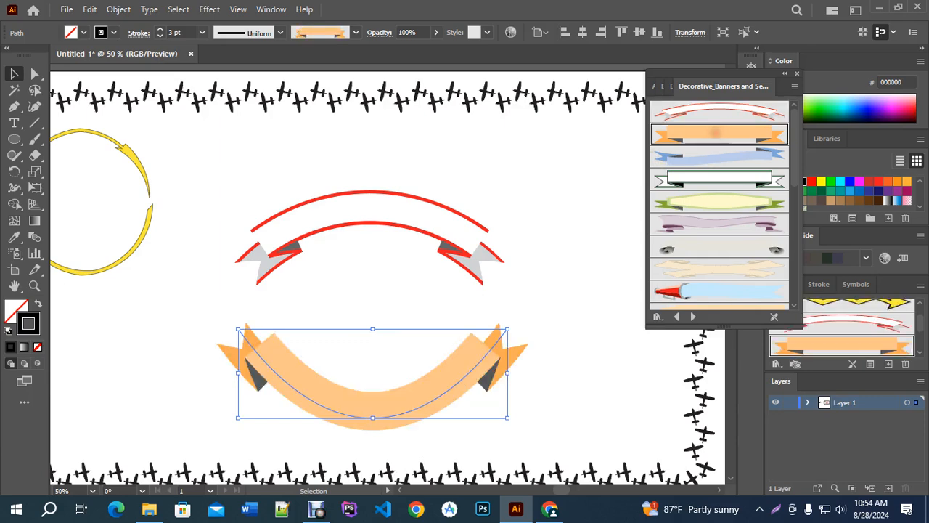
left_click_drag(373, 414, 372, 369)
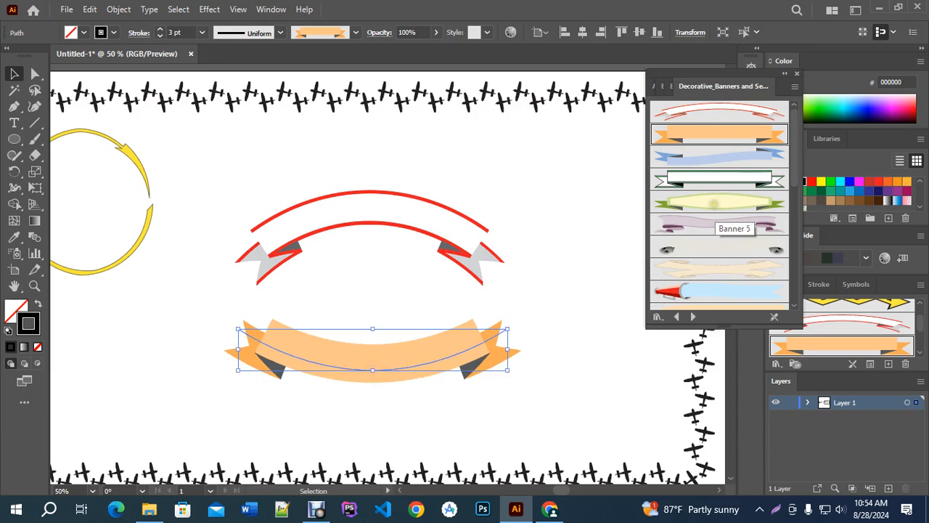
left_click(714, 204)
left_click_drag(372, 367, 372, 385)
left_click(706, 227)
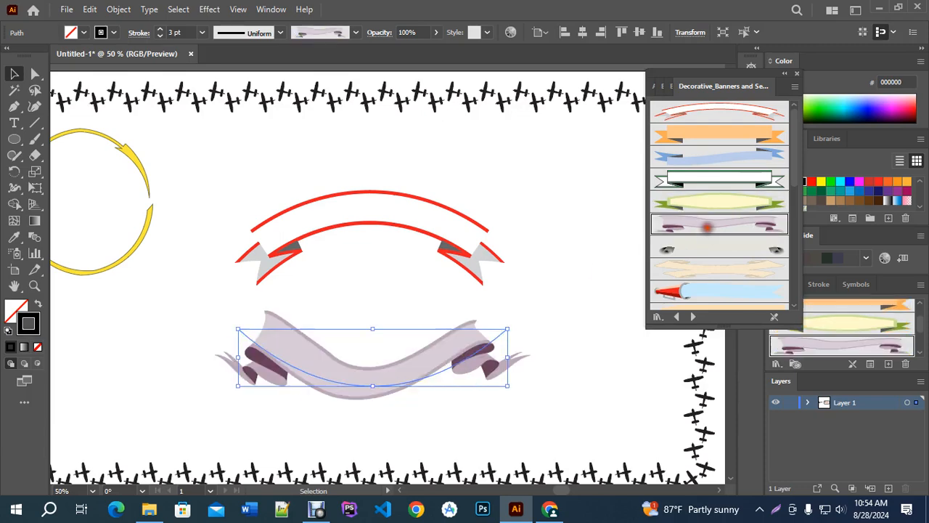
Step: Apply the white Banner 11 brush to the lower curve, deepen the curve slightly, and look through the remaining banner brushes
scroll(705, 242, "down", 2)
left_click(708, 252)
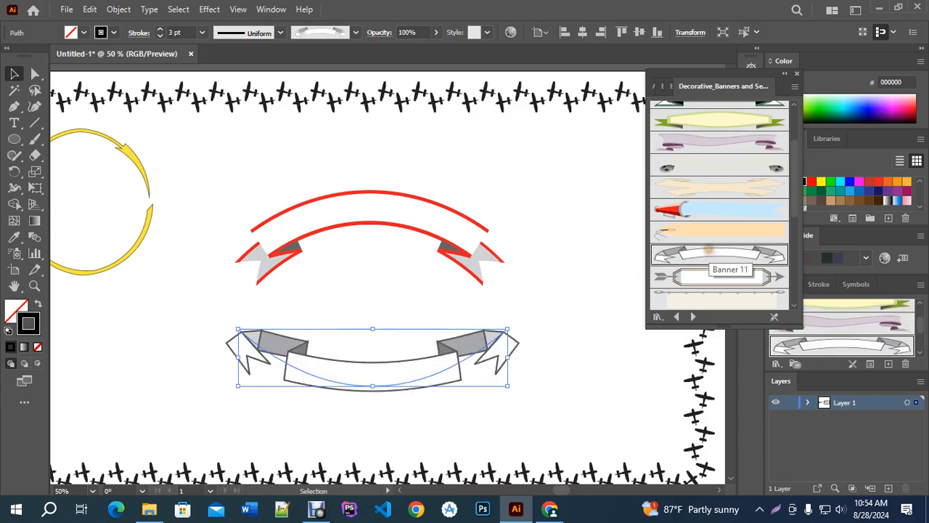
left_click_drag(371, 386, 374, 397)
scroll(372, 398, "up", 2)
scroll(372, 398, "down", 2)
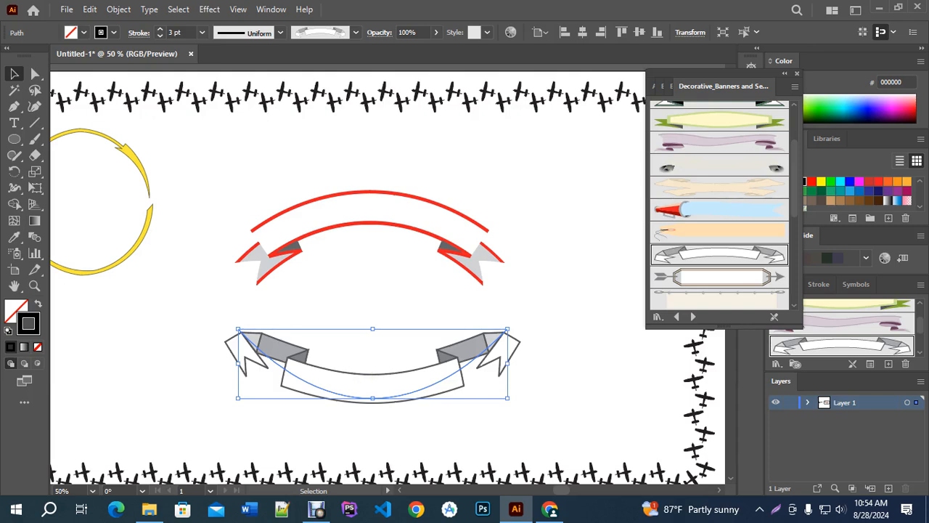
scroll(716, 285, "down", 5)
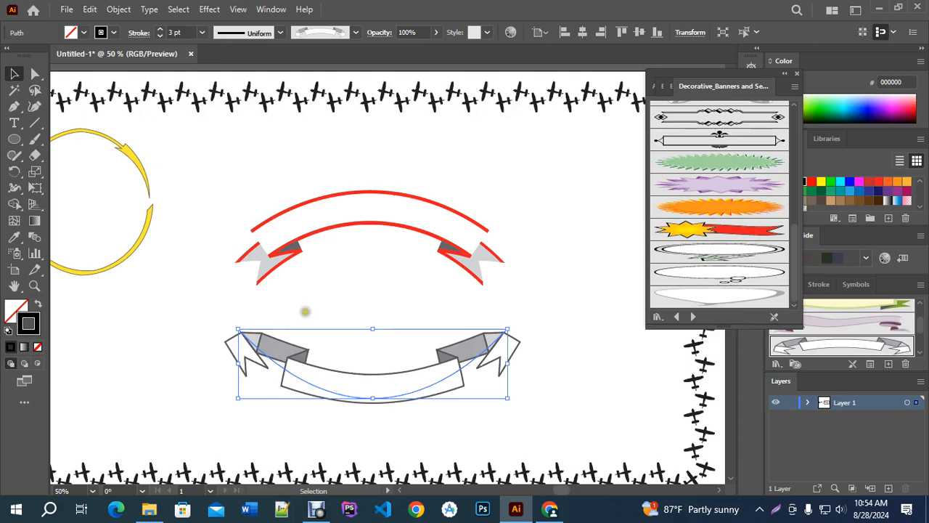
Step: Select the upper straight line and reapply the Banner 1 brush to it
left_click(354, 234)
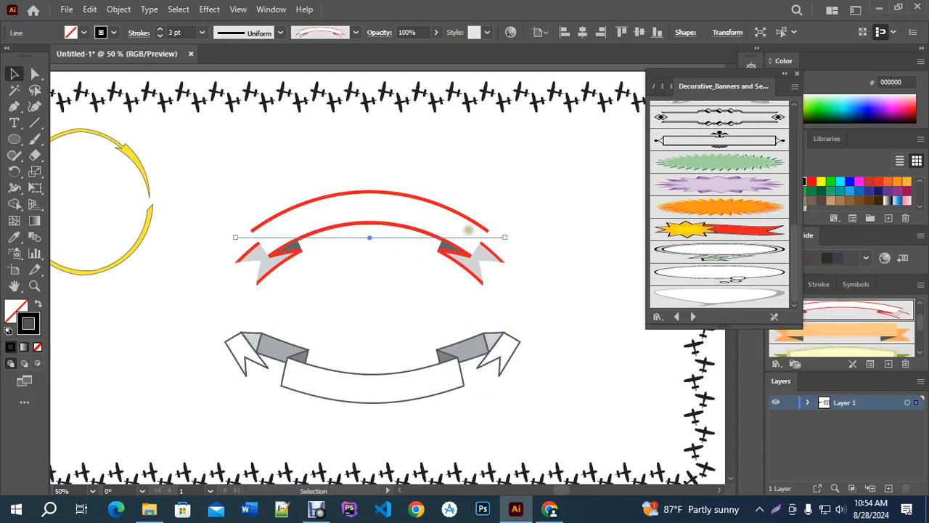
scroll(720, 206, "up", 3)
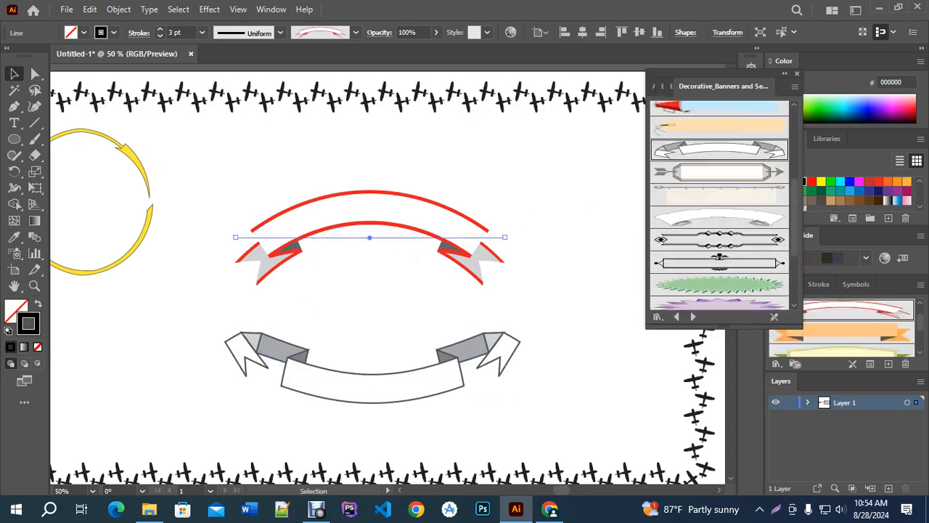
scroll(725, 220, "up", 5)
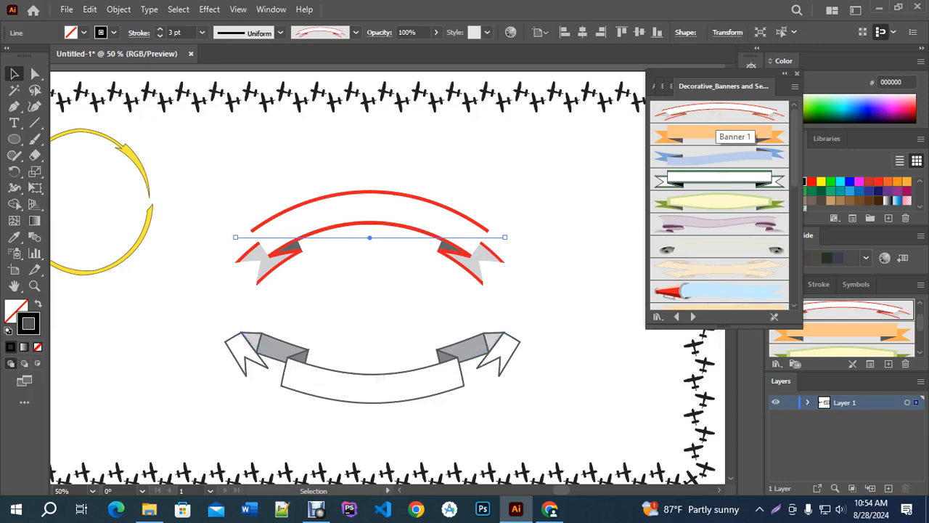
left_click(715, 115)
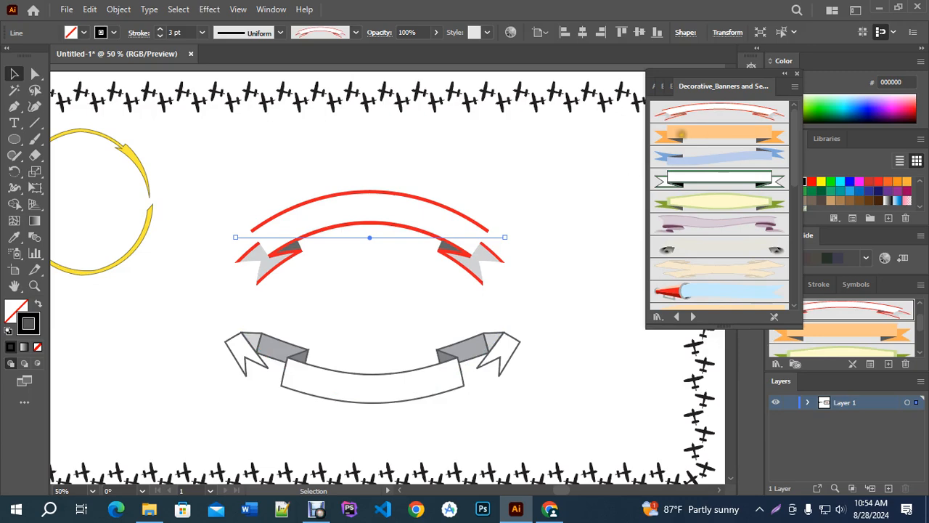
Step: Bend the red banner's line into a downward arc with the Curvature tool, and slightly flatten the white banner below it
left_click(34, 106)
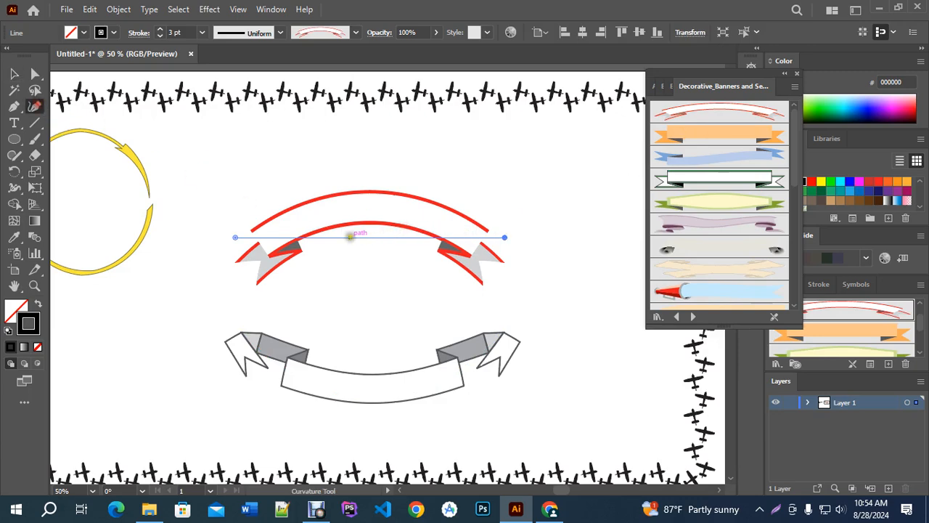
left_click_drag(373, 238, 378, 274)
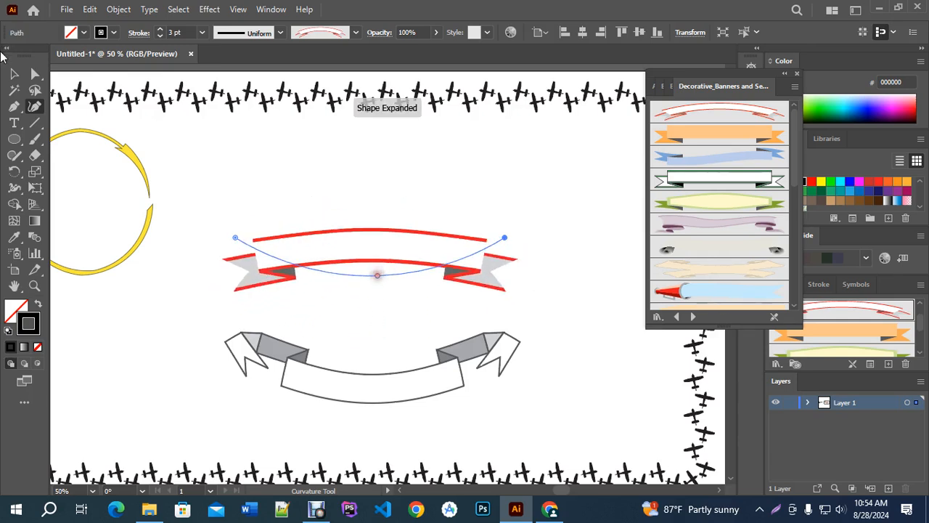
key("v")
left_click(517, 198)
left_click(426, 381)
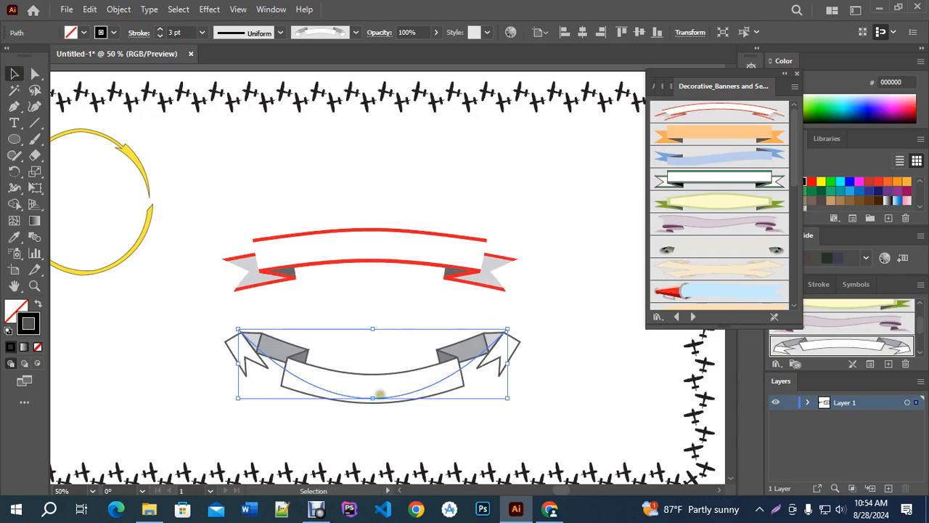
mouse_move(372, 397)
left_mouse_down()
mouse_move(368, 315)
mouse_move(369, 378)
mouse_move(377, 335)
mouse_move(384, 407)
mouse_move(386, 357)
mouse_move(387, 393)
left_mouse_up()
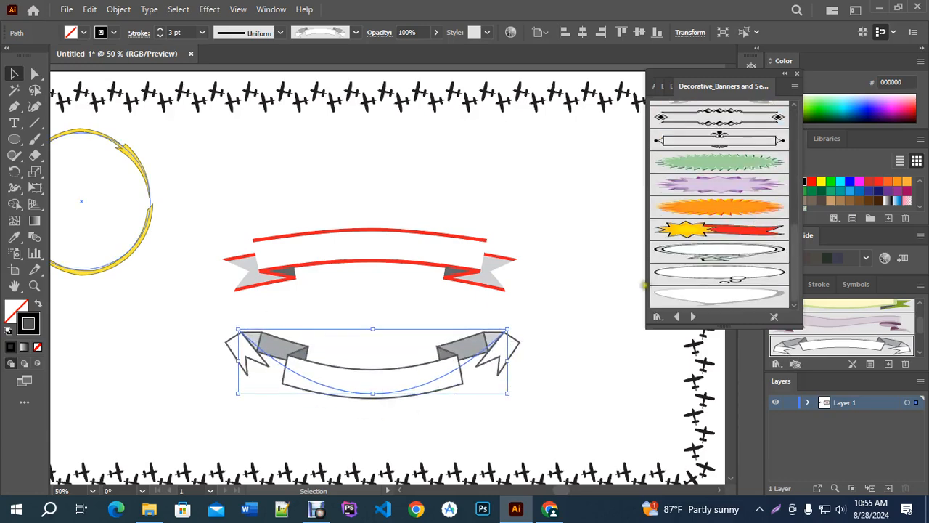
Step: Switch to Chrome and search Google for "dhaka university" in a new tab, staying on the search results
left_click(514, 503)
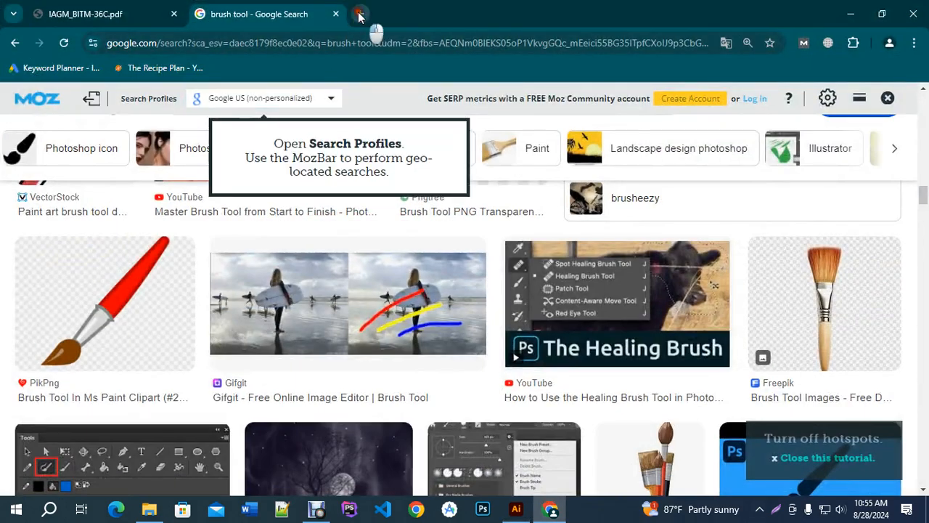
left_click(363, 14)
left_click(354, 41)
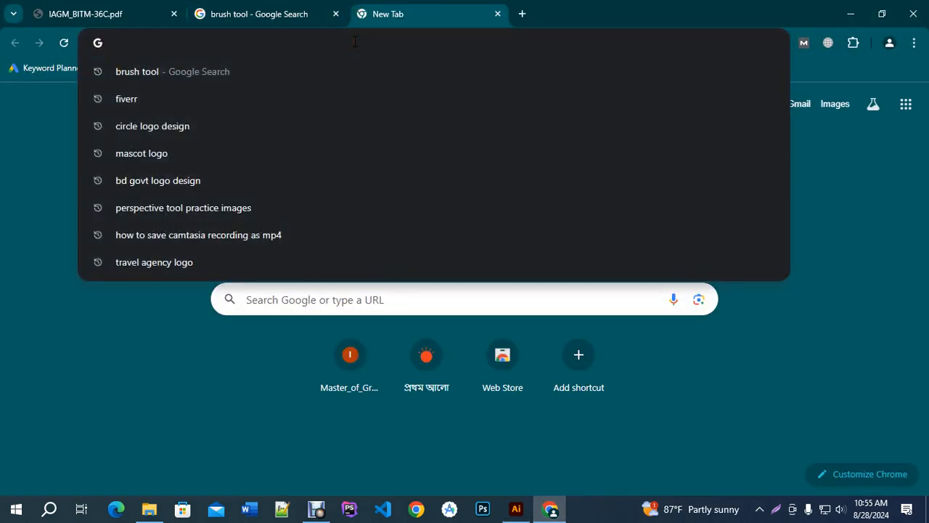
type("dhaka")
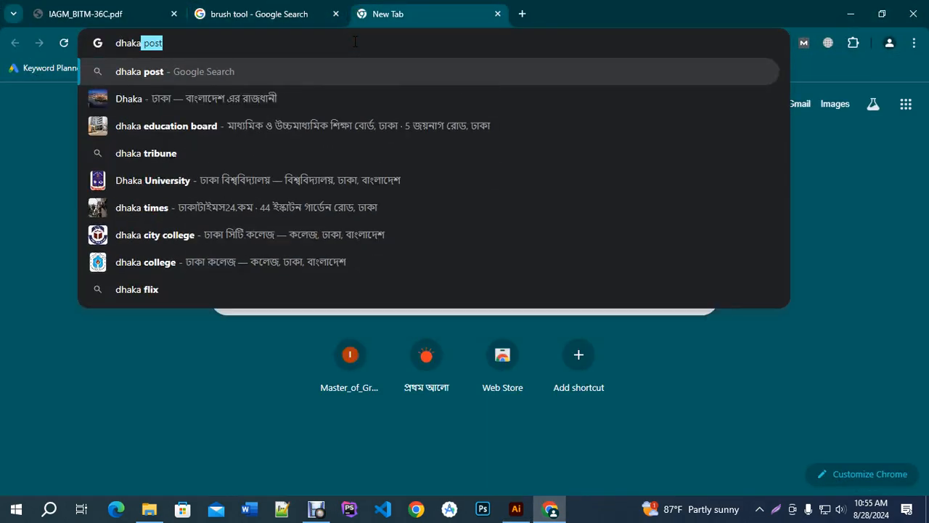
type(" uni")
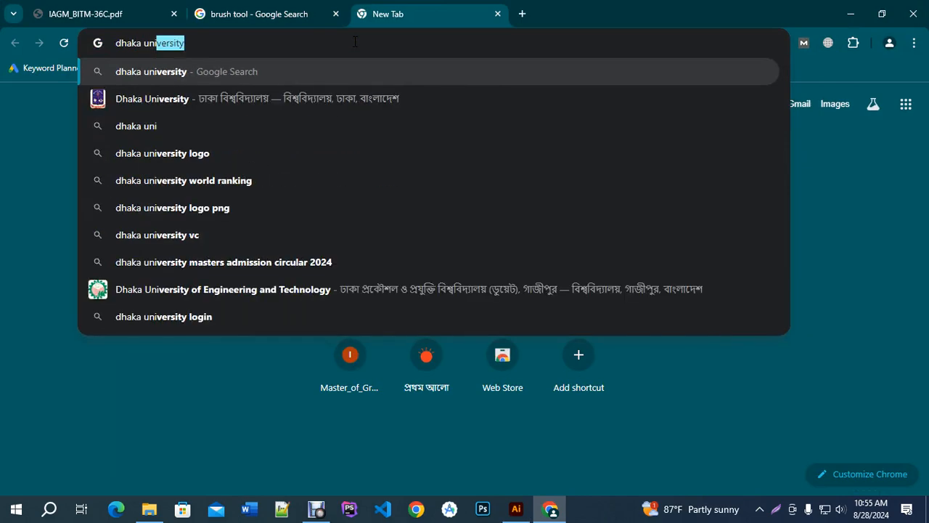
type("ver")
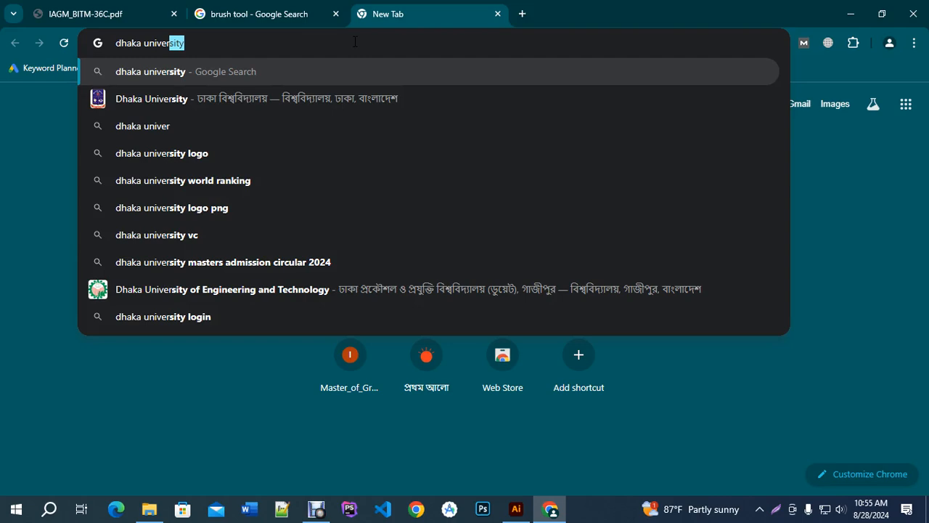
key("Down")
key("Return")
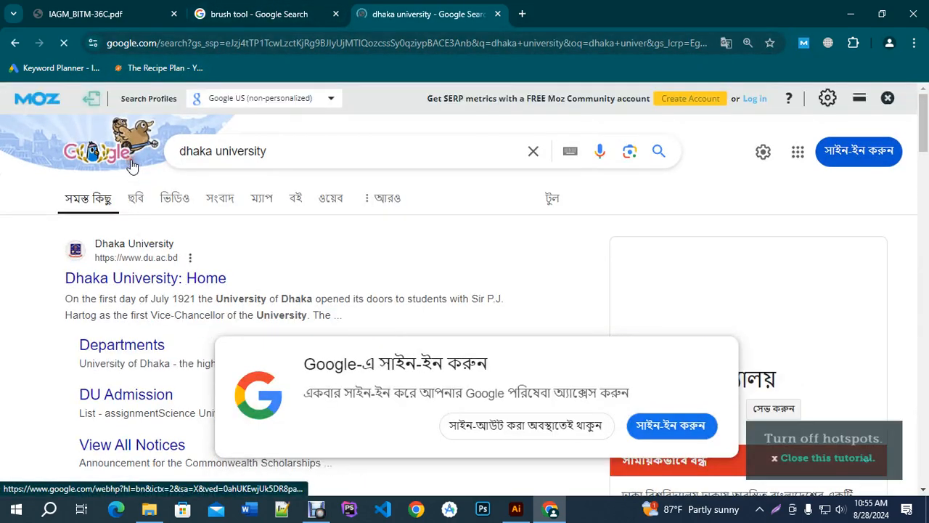
left_click(132, 166)
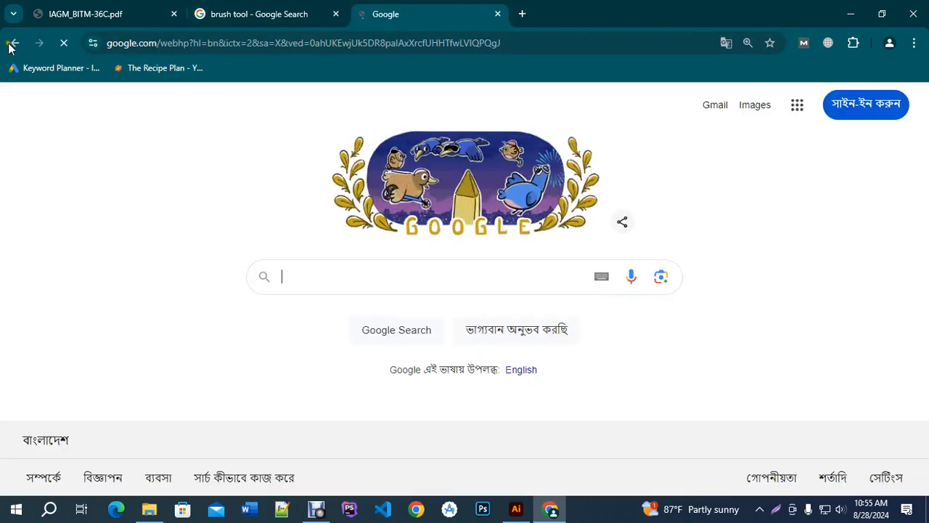
left_click(11, 46)
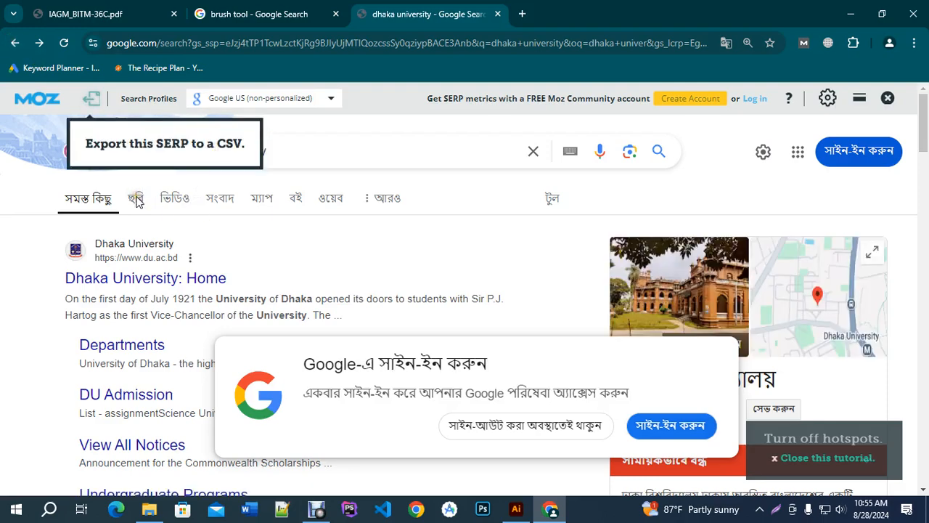
Step: Dismiss the sign-in prompt, show the image results for "dhaka university", and preview the university's logo from Wikipedia
left_click(536, 426)
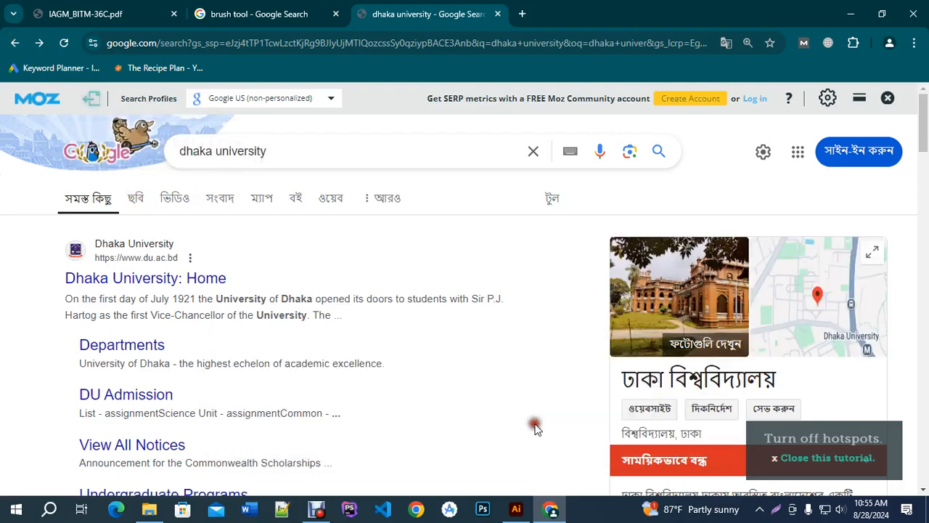
left_click(135, 200)
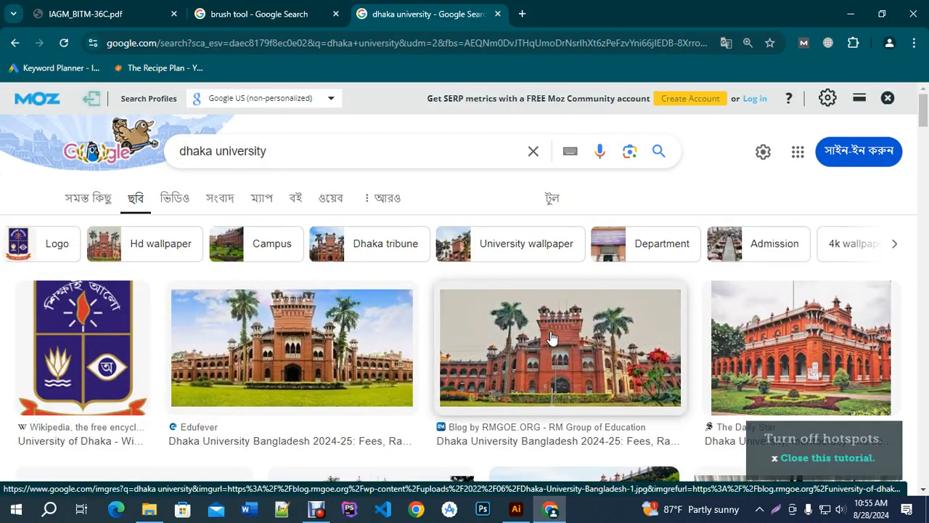
left_click(122, 353)
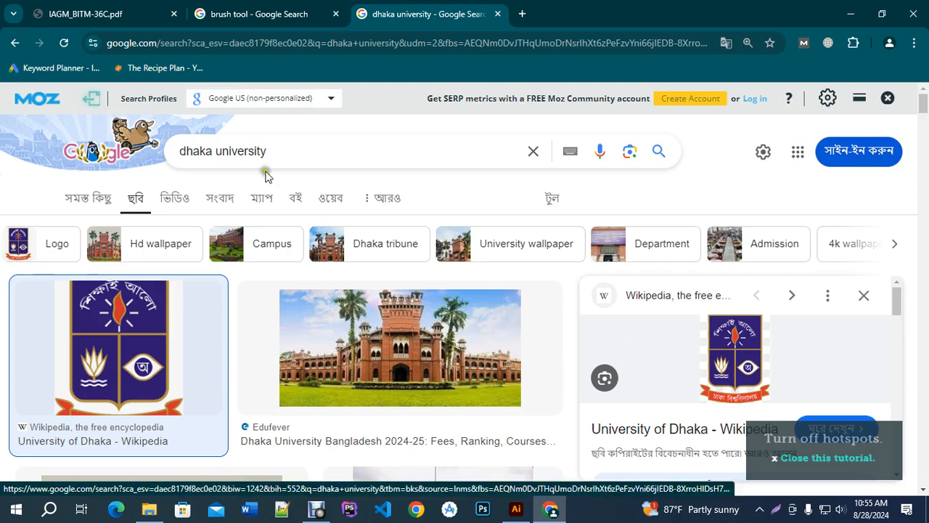
Step: Search Google Images for "national university", preview the Wikipedia logo, and look at the banner shapes in the other logo results
double_click(205, 153)
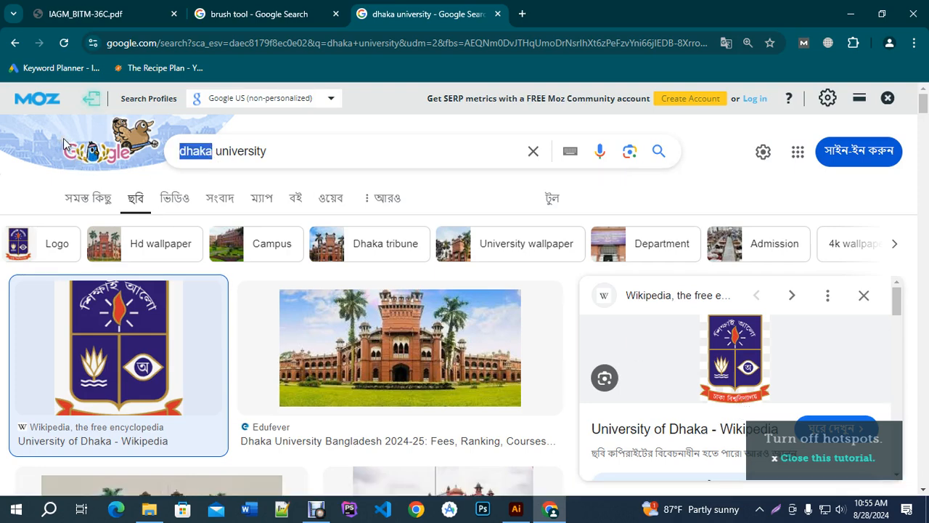
type("nationa")
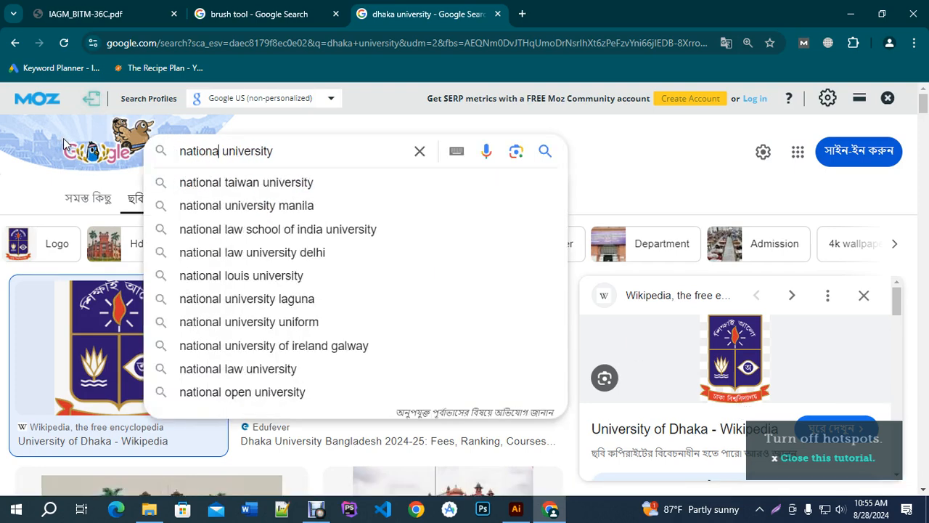
type("l")
key("Return")
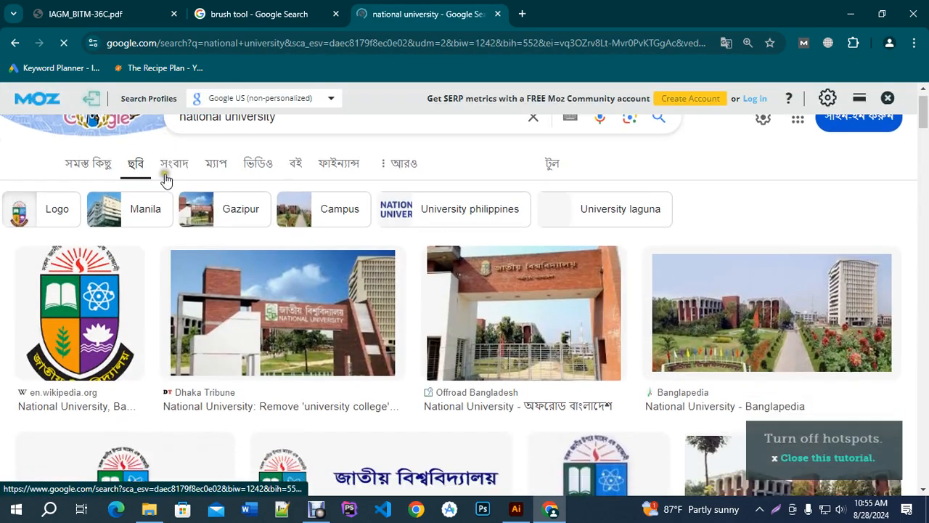
scroll(169, 174, "down", 2)
left_click(117, 243)
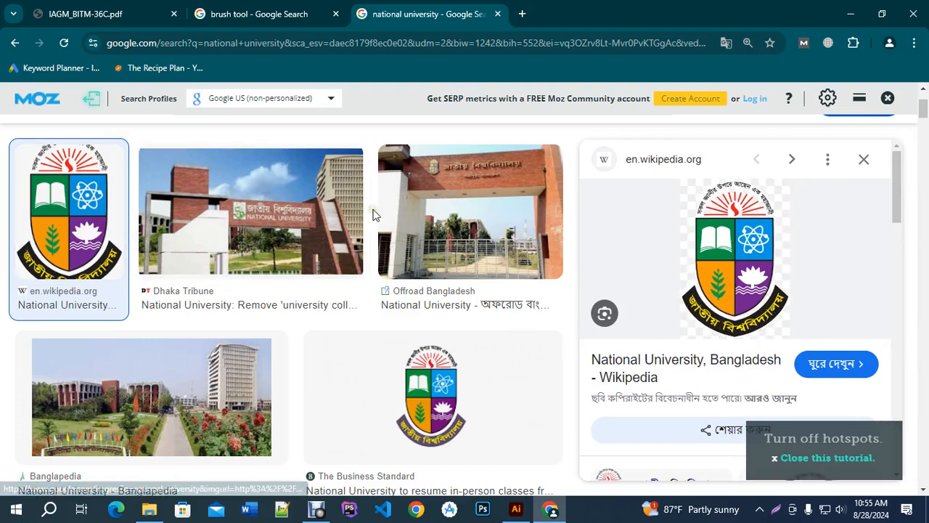
scroll(309, 317, "down", 4)
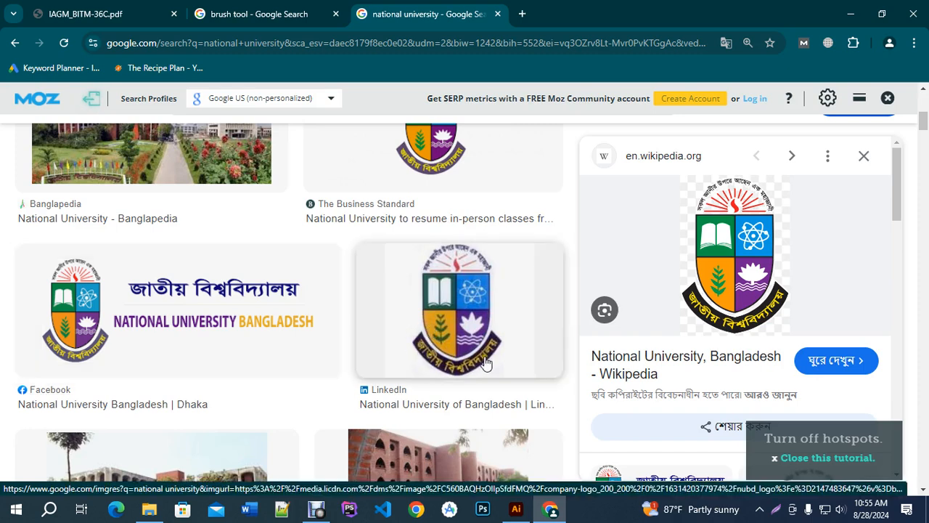
scroll(265, 305, "down", 3)
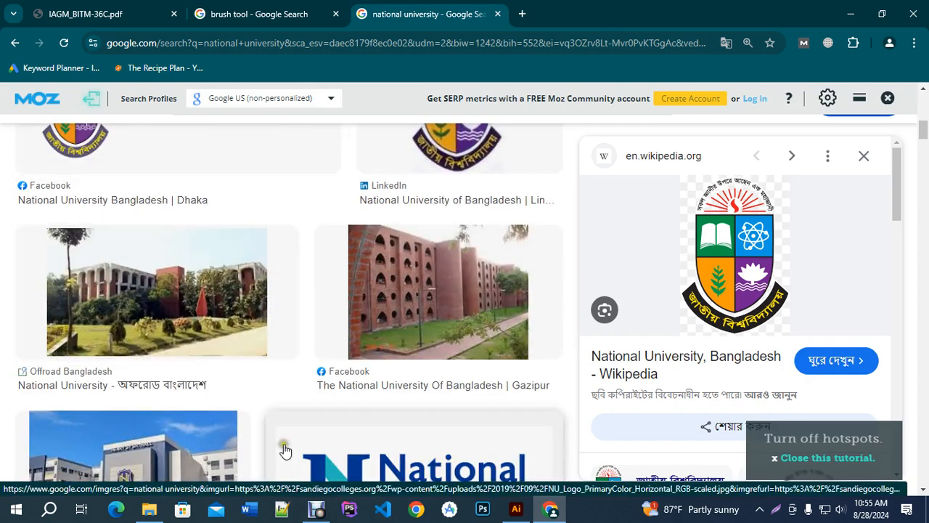
Step: Switch back to Illustrator and delete all the brush samples on and beside the artboard
left_click(514, 511)
scroll(387, 339, "down", 6)
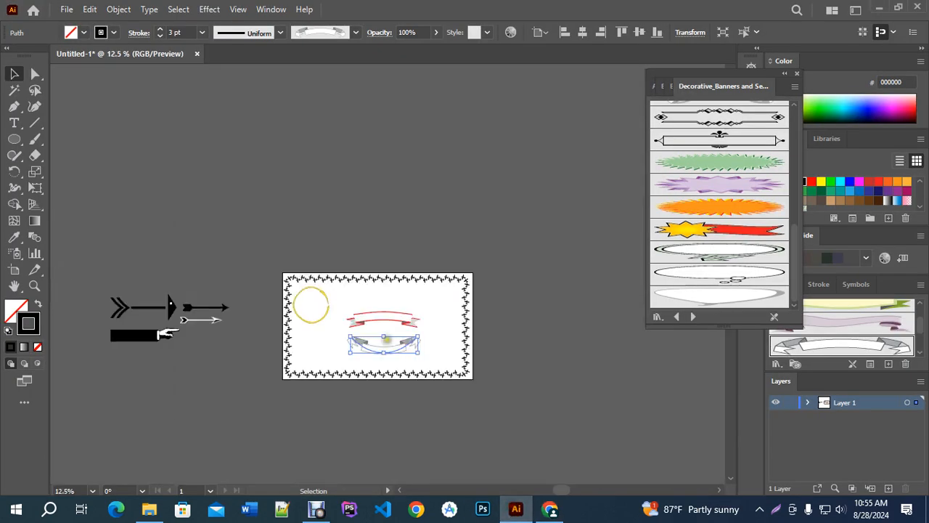
left_click_drag(228, 279, 518, 424)
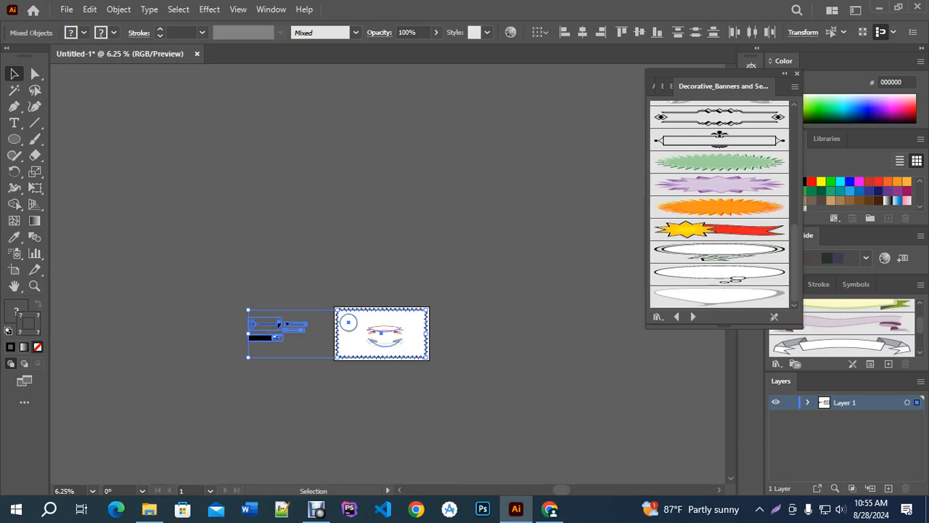
key("Delete")
scroll(431, 391, "up", 3)
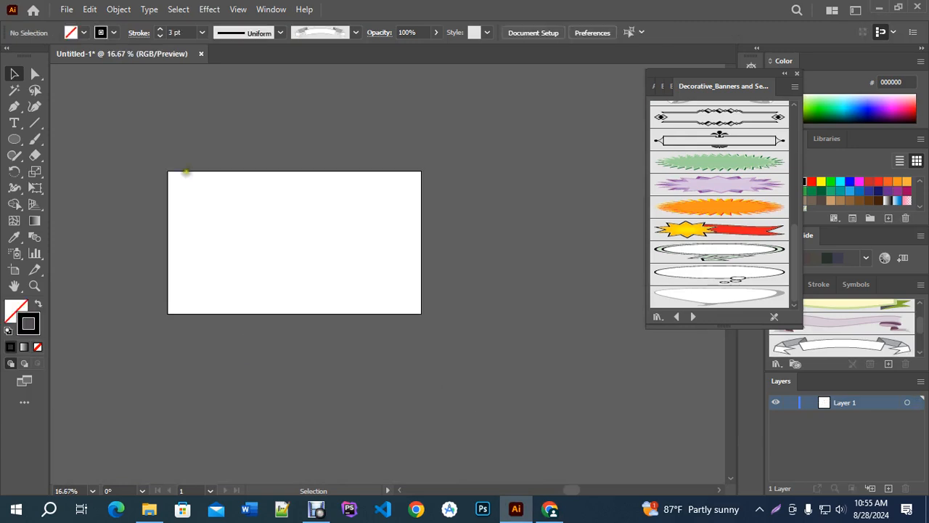
scroll(174, 208, "up", 1)
scroll(178, 210, "up", 1)
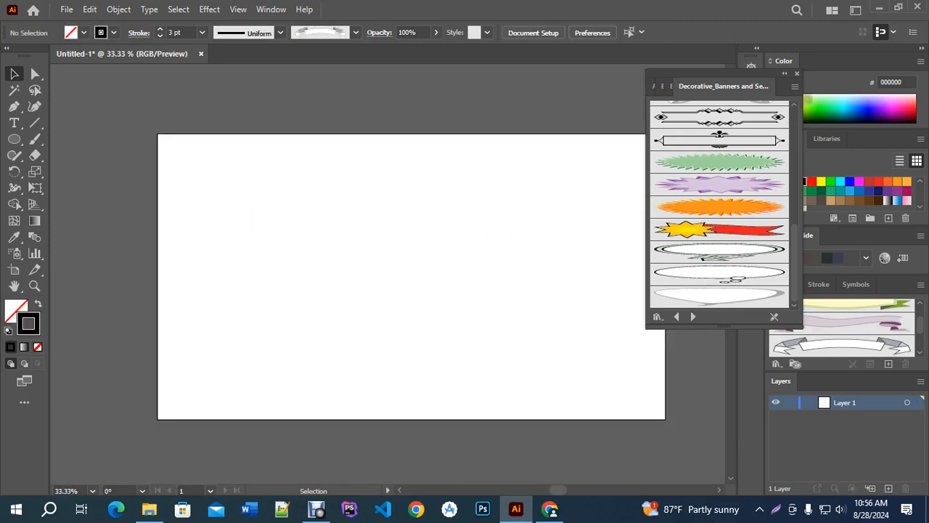
Step: Close the decorative banners library and open the Arrows_Special brush library, showing its first brushes
left_click(797, 73)
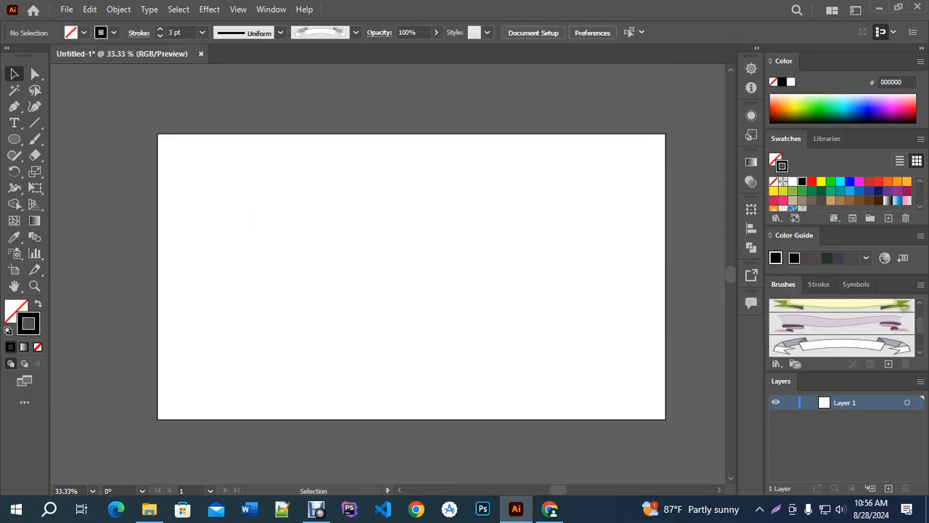
left_click(921, 284)
mouse_move(845, 254)
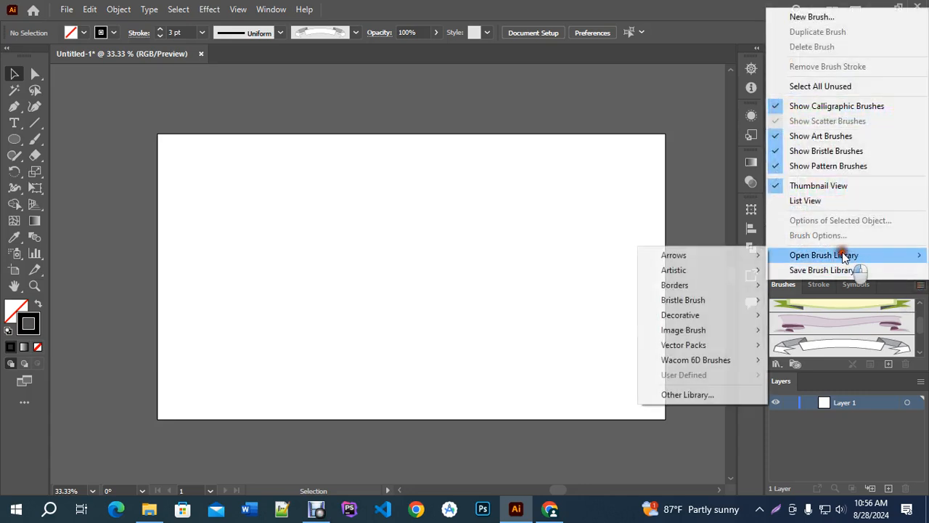
mouse_move(748, 252)
left_click(814, 254)
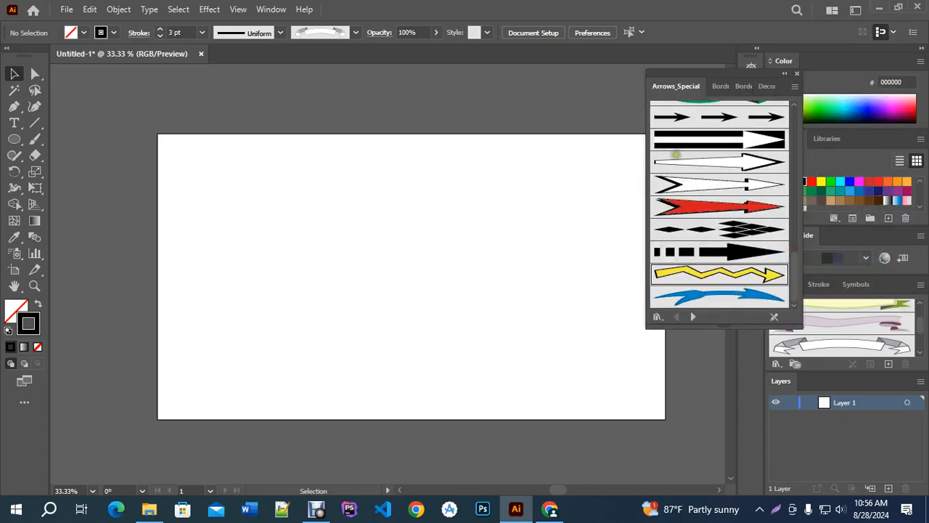
scroll(734, 160, "up", 5)
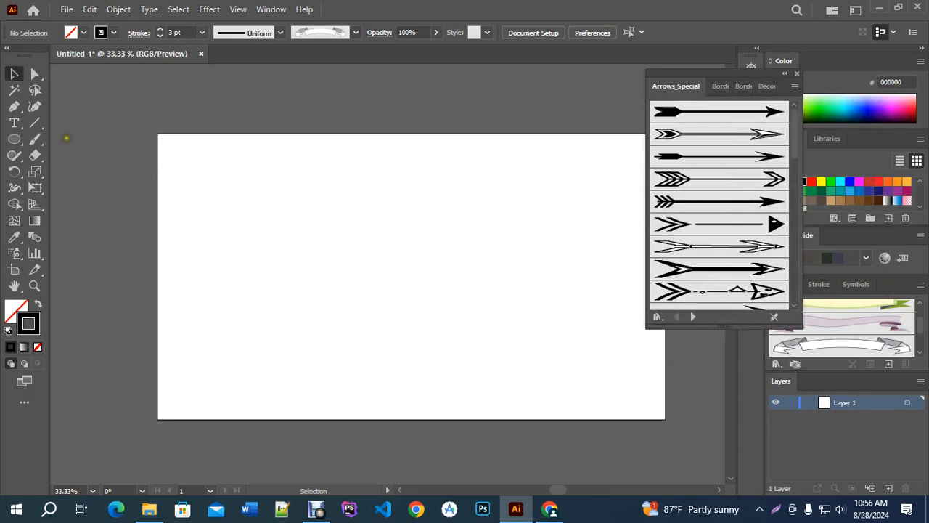
Step: Tear off the Paintbrush tool group as a floating toolbar over the artboard and choose the first Arrows_Special brush
left_click(34, 144)
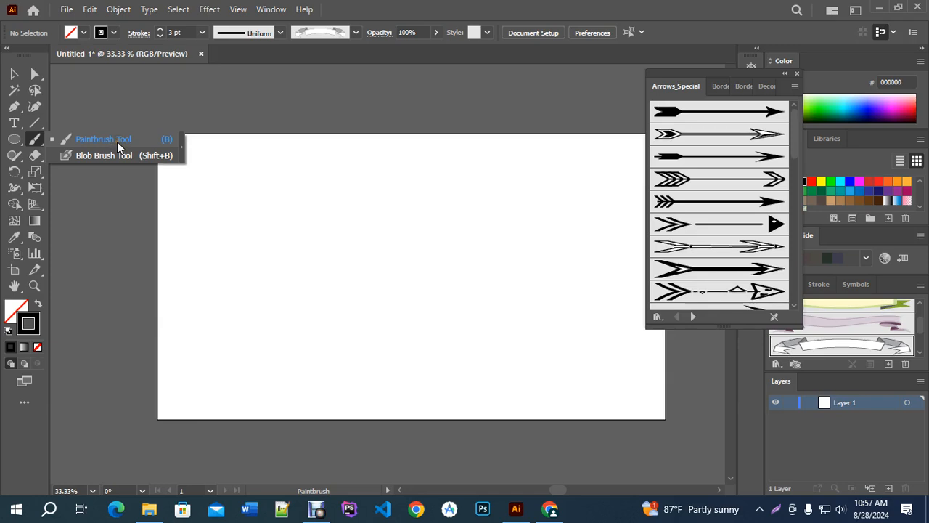
left_click(118, 141)
left_click(39, 142)
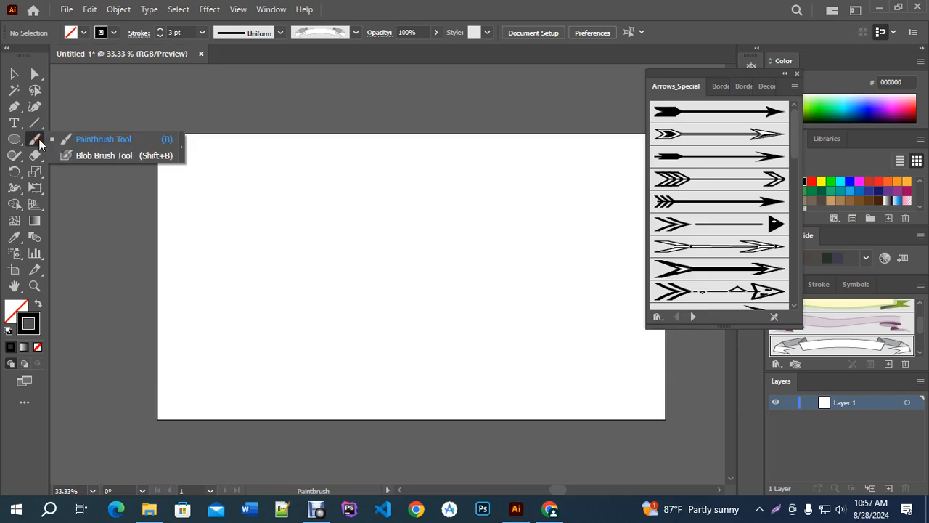
left_click(183, 150)
left_click_drag(73, 150, 369, 166)
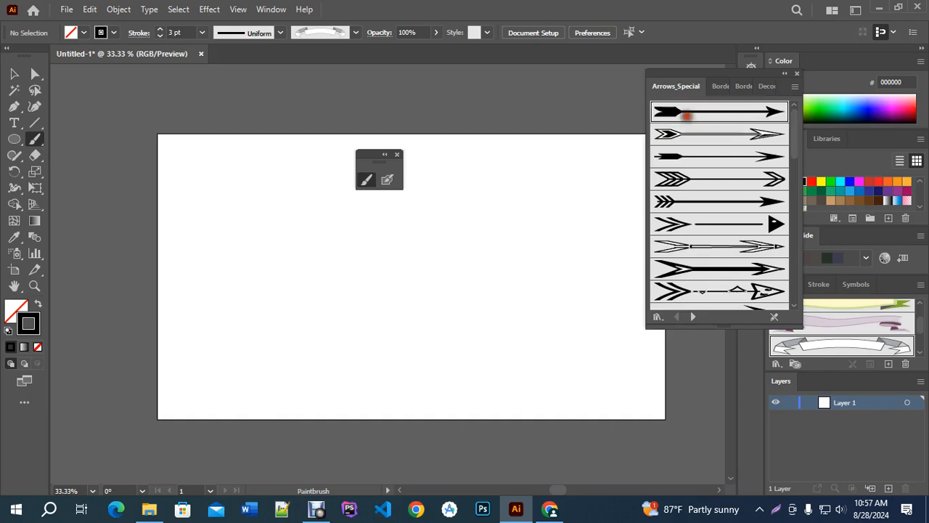
left_click(686, 114)
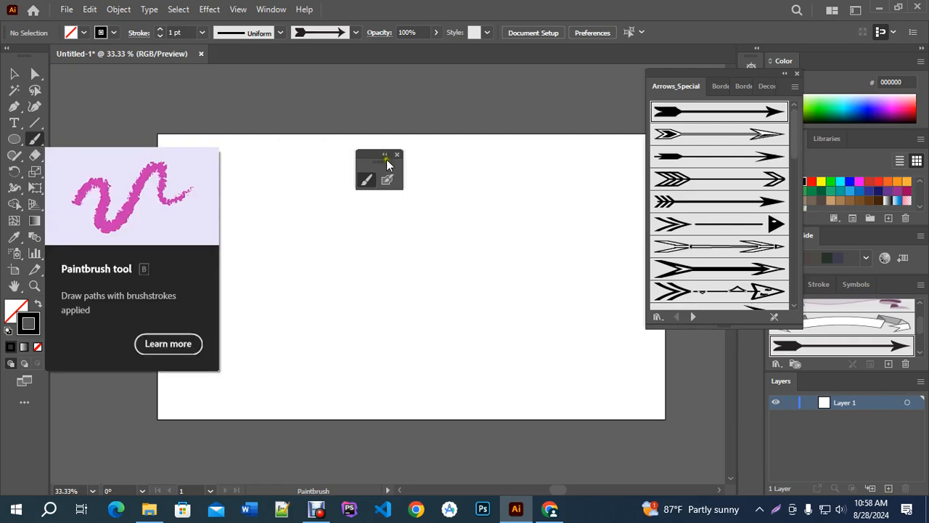
Step: Set the Paintbrush tool's Fidelity to fully Accurate in its tool options
left_click(367, 181)
double_click(367, 180)
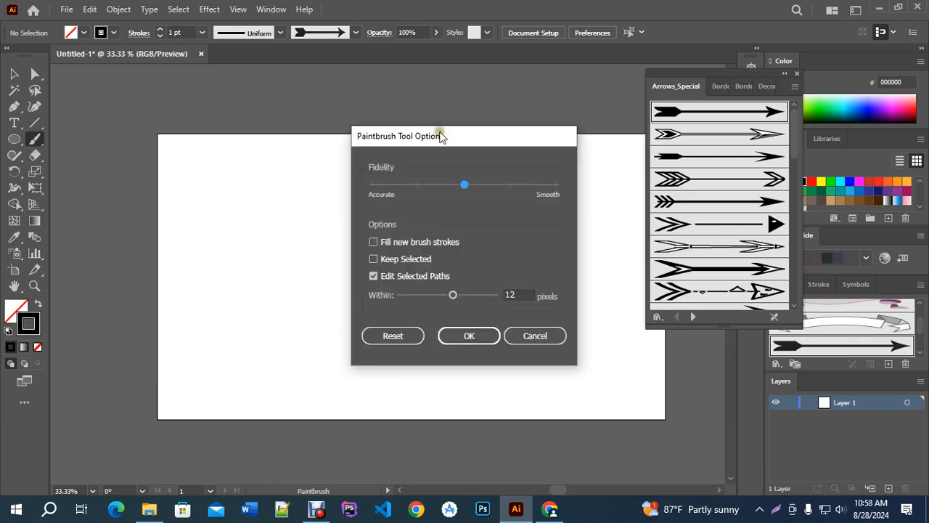
left_click_drag(439, 135, 354, 122)
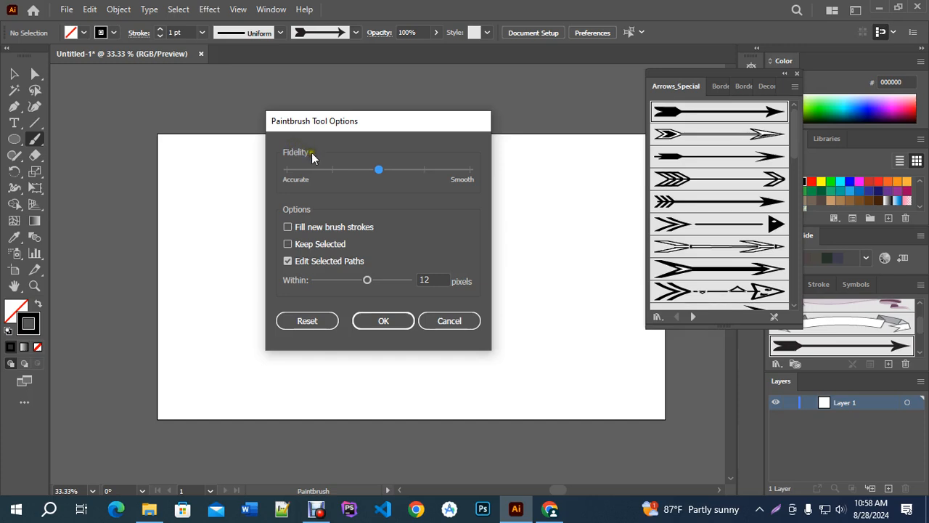
left_click_drag(340, 125, 471, 118)
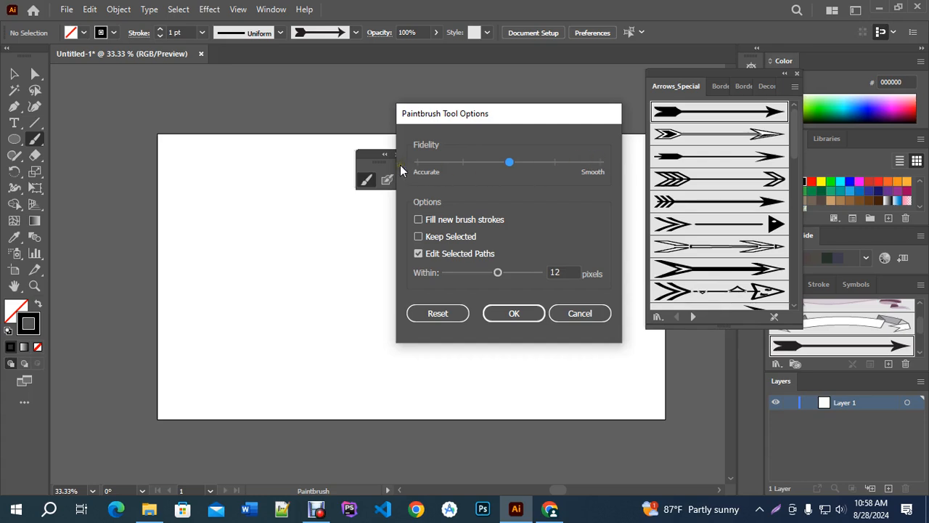
left_click_drag(494, 118, 568, 103)
left_click_drag(590, 152, 508, 154)
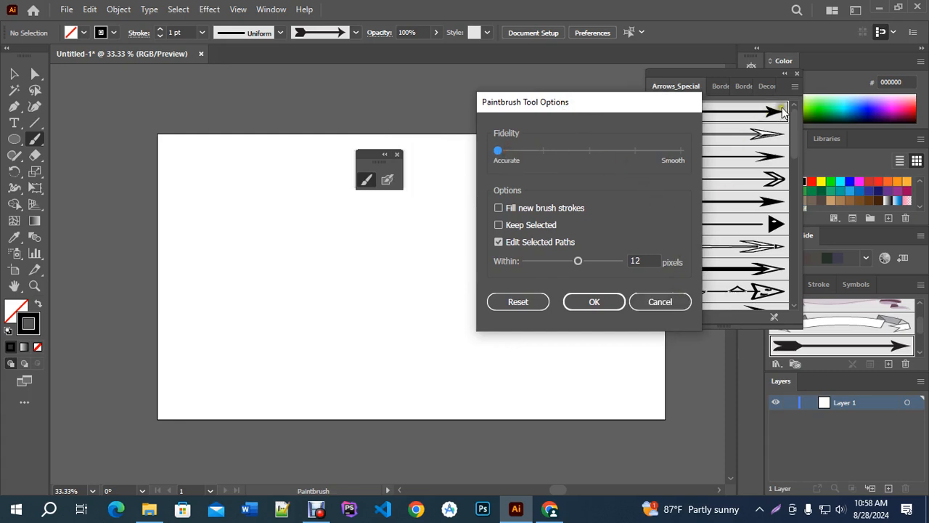
left_click(599, 302)
Step: Open the Artistic_Calligraphic brush library and choose the 50 pt. Round brush
left_click(794, 87)
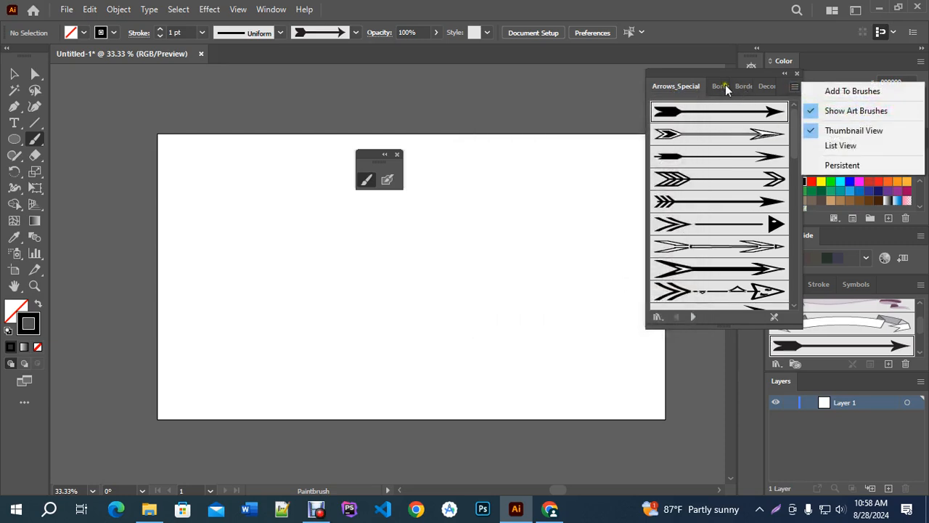
left_click(734, 90)
left_click(762, 87)
left_click(791, 87)
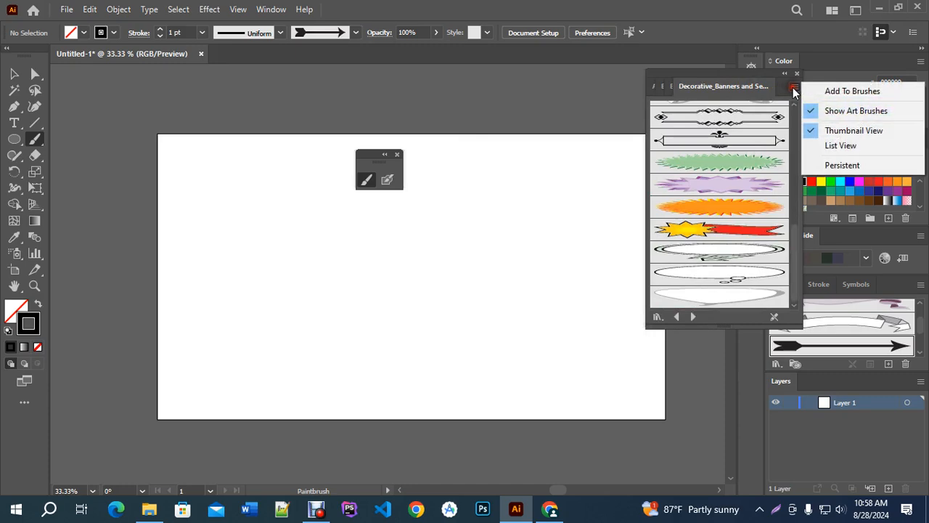
left_click(921, 284)
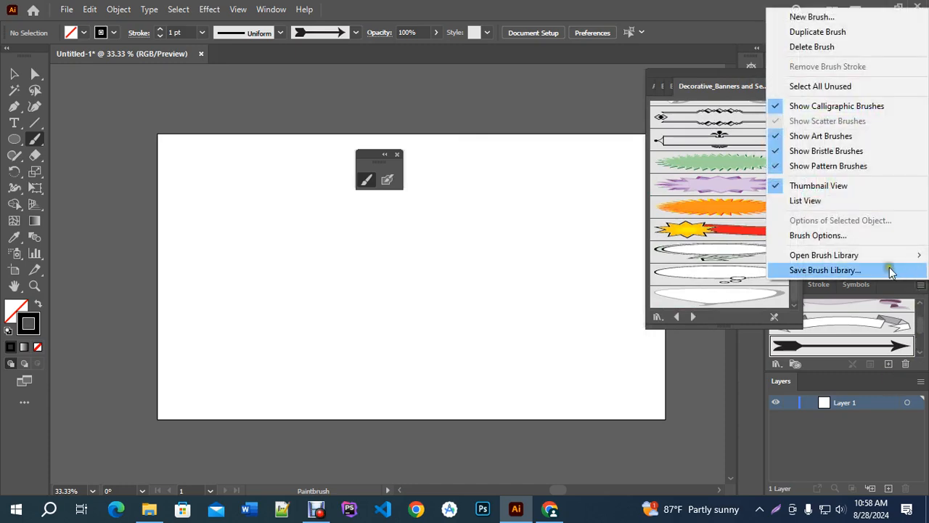
mouse_move(698, 270)
left_click(826, 270)
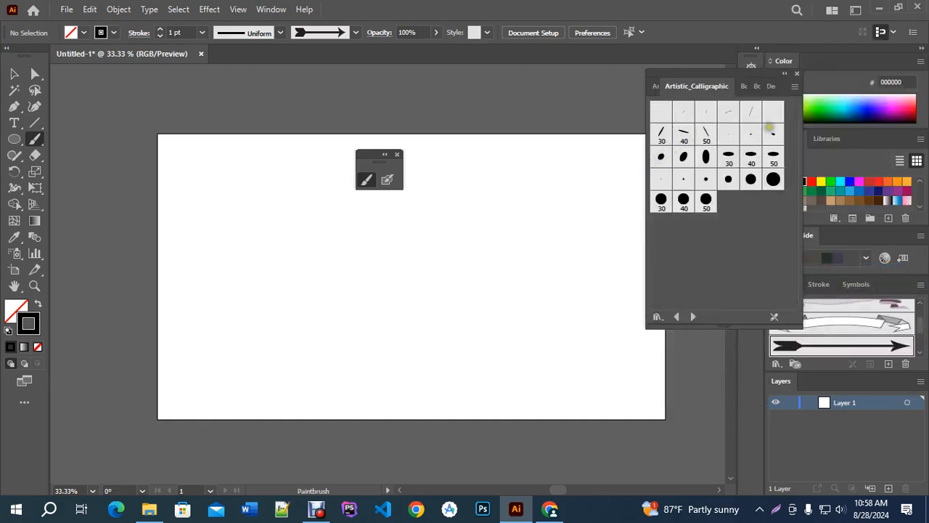
left_click(706, 200)
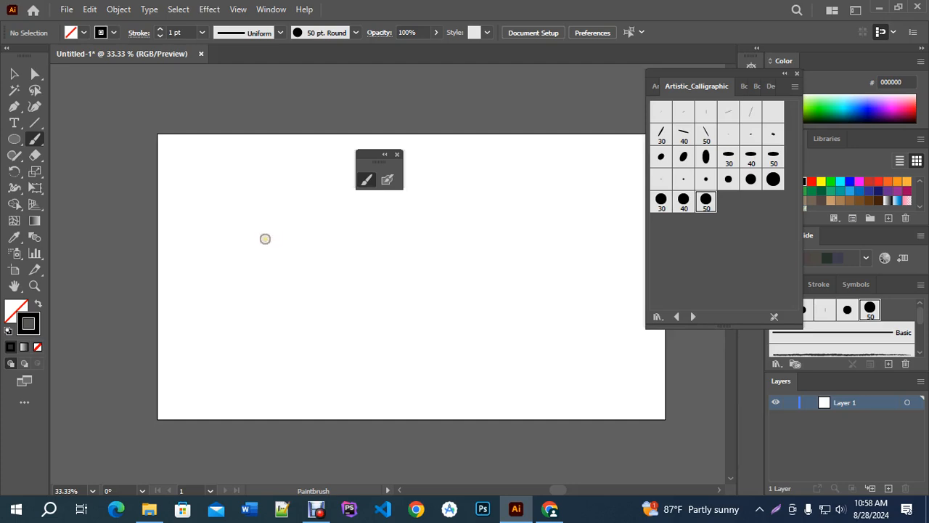
Step: Keep the Accurate fidelity setting, paint a long wavy freehand stroke with the 50 pt. Round brush, and select its path
key("ctrl+plus")
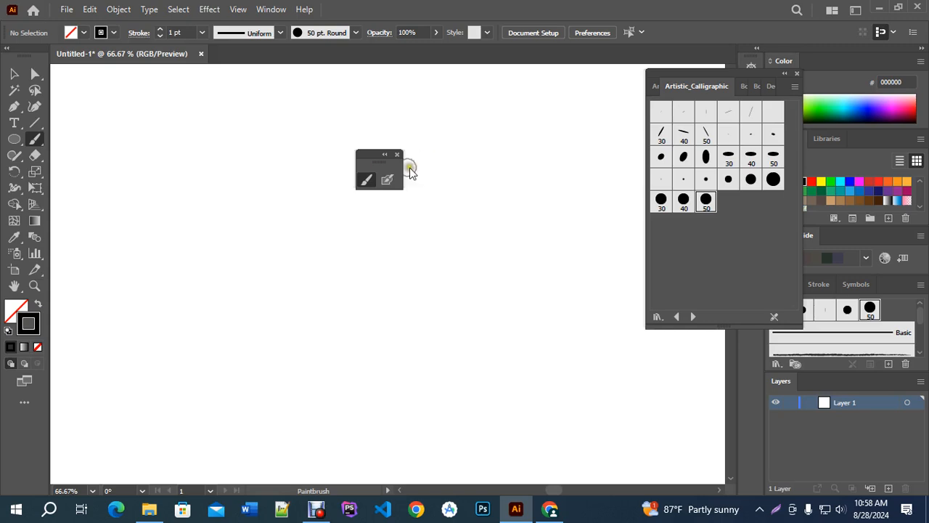
double_click(366, 180)
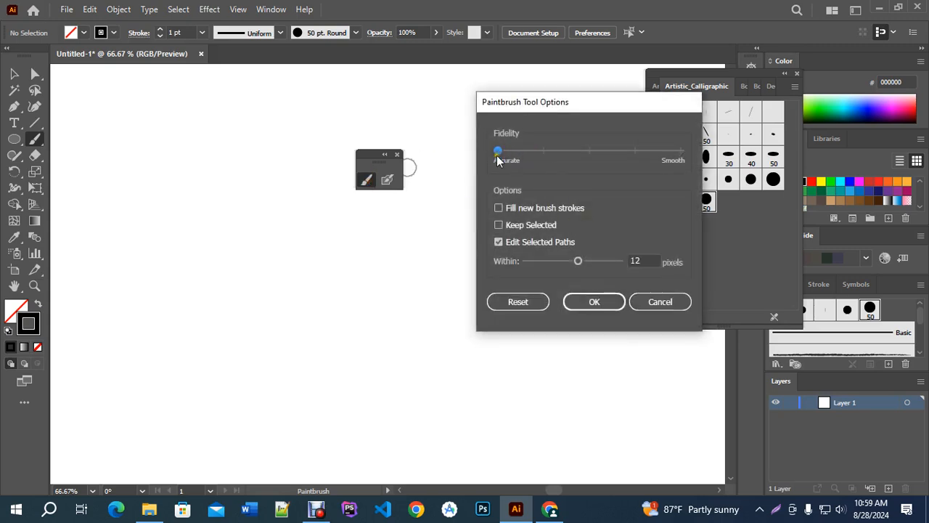
left_click(599, 302)
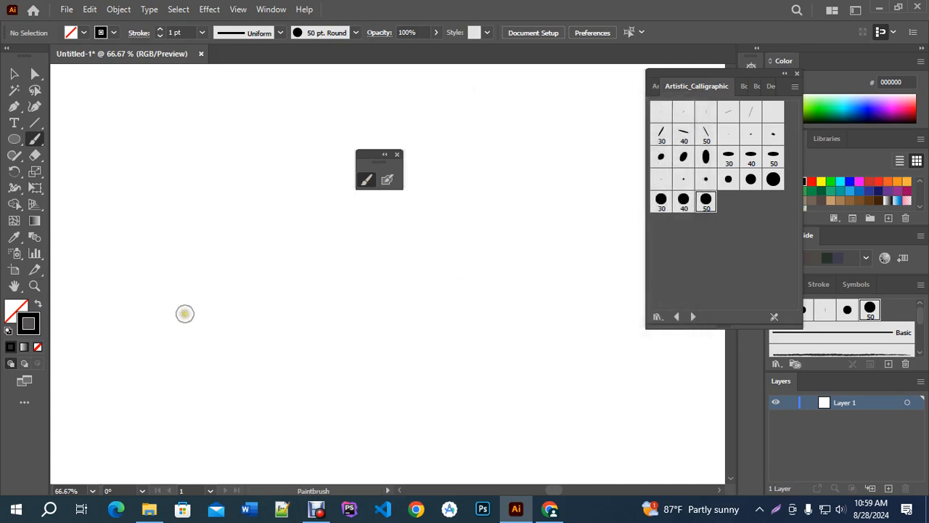
mouse_move(149, 345)
left_mouse_down()
mouse_move(132, 247)
mouse_move(409, 241)
left_mouse_up()
scroll(145, 329, "up", 3)
scroll(151, 273, "down", 1)
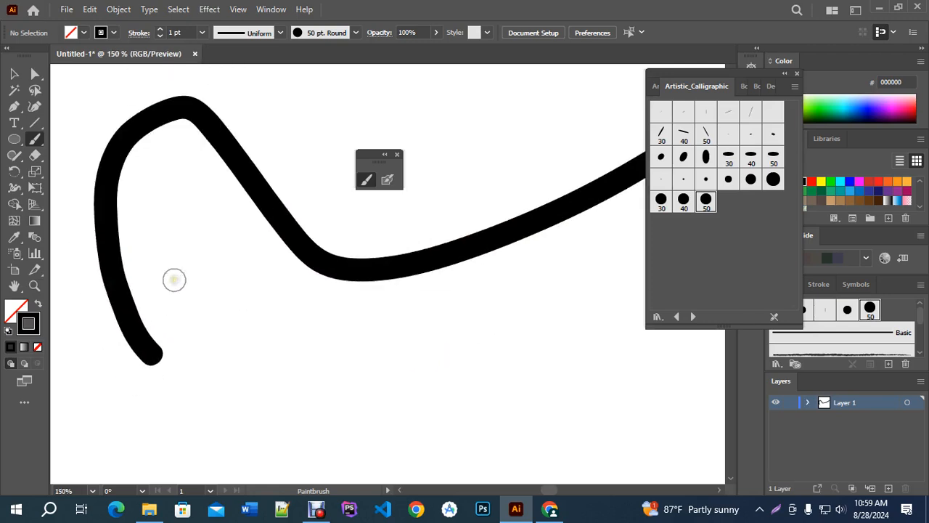
key("v")
left_click(226, 177)
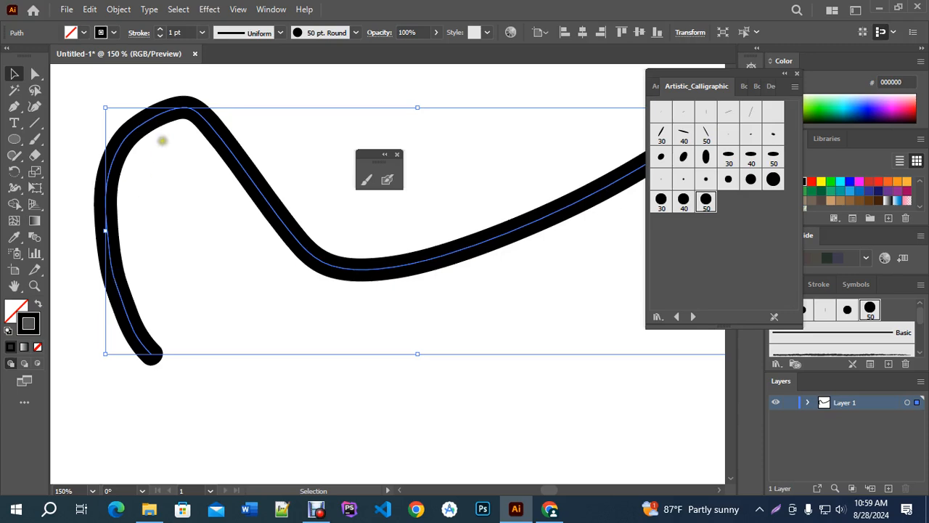
Step: Set the Paintbrush's Fidelity one notch smoother than Accurate and paint a second wavy stroke below the first one
scroll(94, 172, "down", 1)
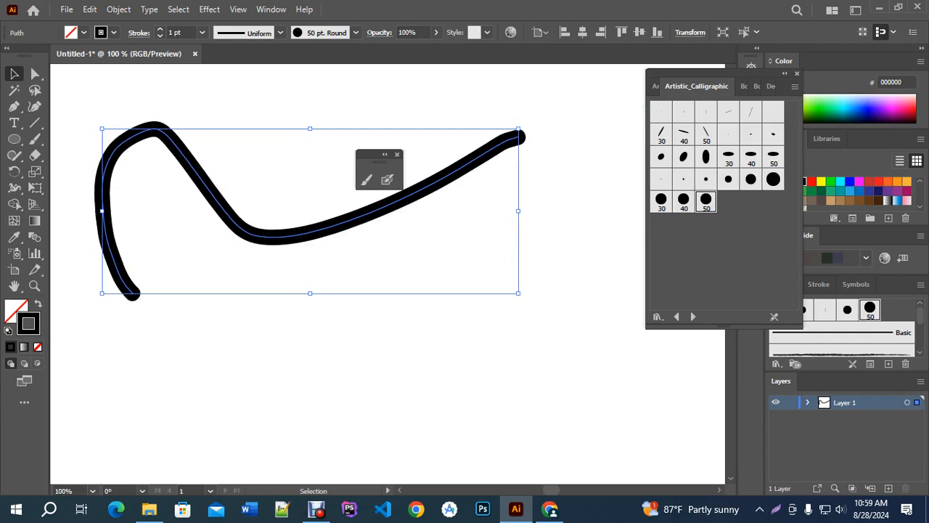
scroll(499, 242, "down", 1)
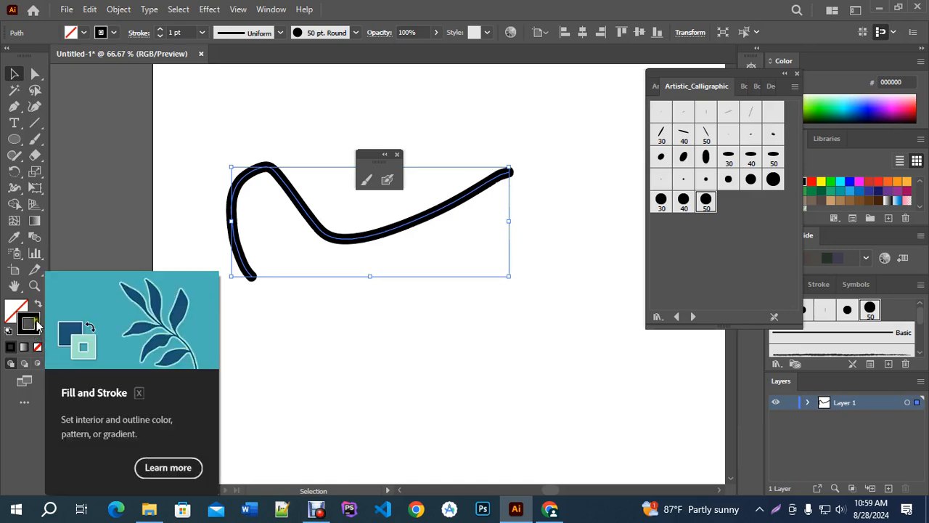
left_click(337, 332)
left_click(366, 181)
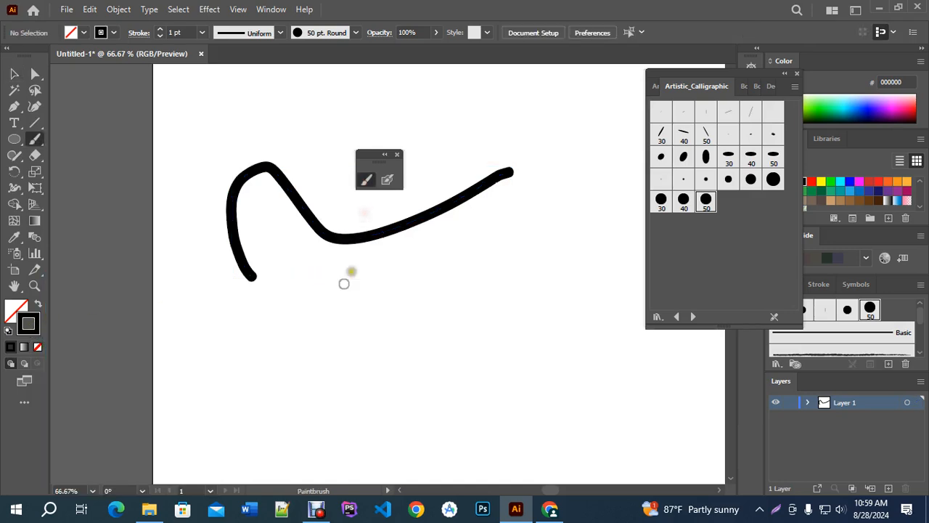
left_click(366, 183)
left_click_drag(502, 155, 544, 156)
left_click(606, 303)
mouse_move(310, 371)
left_mouse_down()
mouse_move(358, 270)
mouse_move(561, 255)
left_mouse_up()
scroll(302, 340, "up", 2)
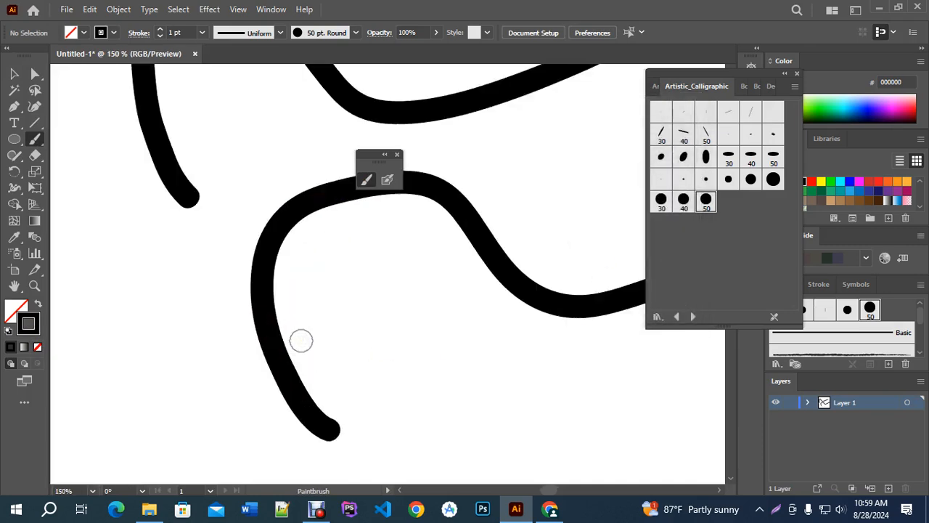
scroll(302, 341, "up", 2)
scroll(279, 324, "down", 3)
Step: Set the Paintbrush's Fidelity to the middle notch and paint a third wavy stroke below the other two
double_click(364, 183)
left_click_drag(539, 151, 584, 152)
left_click(594, 301)
scroll(301, 316, "down", 3)
mouse_move(332, 365)
left_mouse_down()
mouse_move(326, 317)
mouse_move(494, 266)
left_mouse_up()
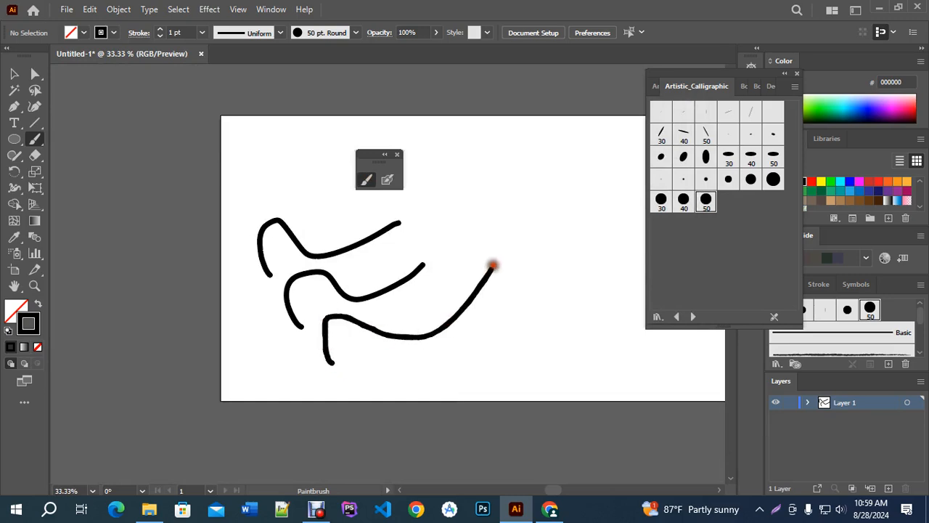
Step: Set the Paintbrush's Fidelity one notch short of Smooth and paint a fourth wavy stroke in the artboard's upper right area
double_click(366, 181)
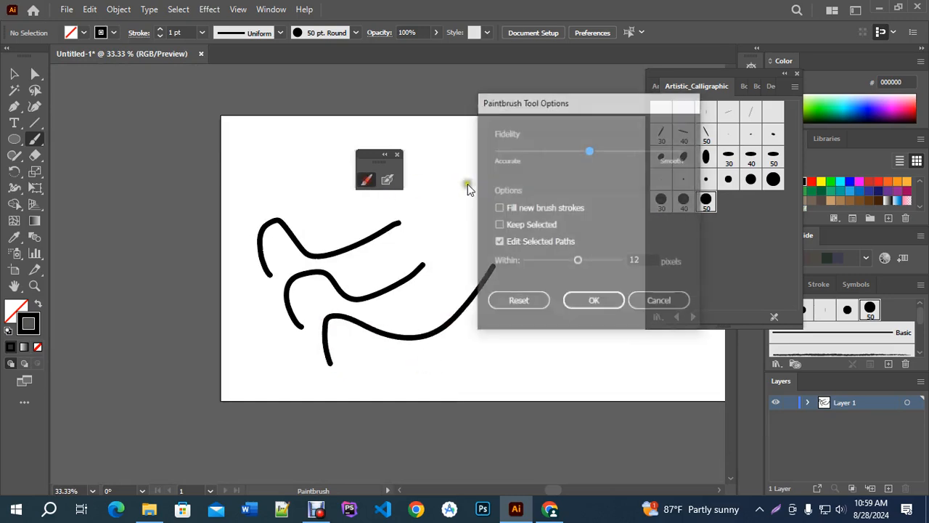
left_click_drag(590, 151, 636, 151)
left_click(594, 302)
scroll(472, 305, "up", 2)
scroll(402, 374, "down", 3)
mouse_move(417, 281)
left_mouse_down()
mouse_move(482, 267)
mouse_move(549, 234)
left_mouse_up()
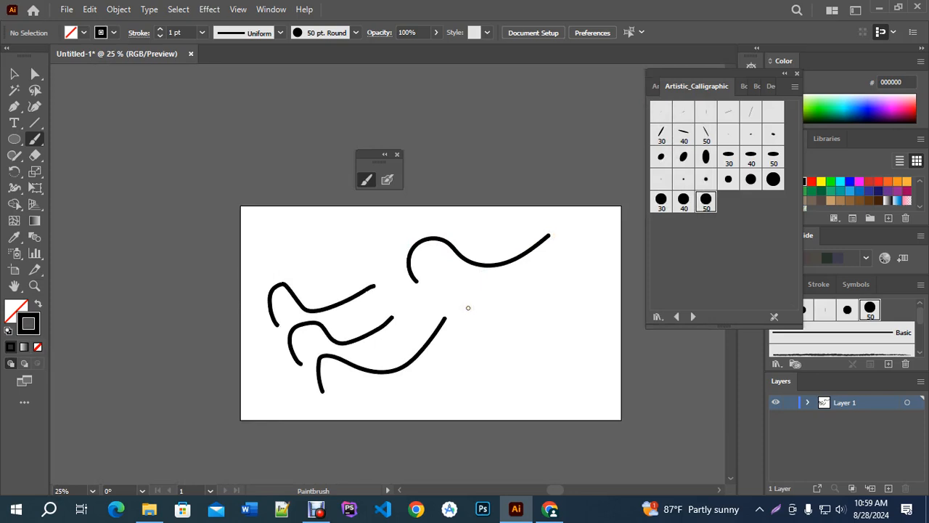
scroll(464, 303, "up", 3)
scroll(465, 303, "up", 1)
scroll(465, 303, "down", 1)
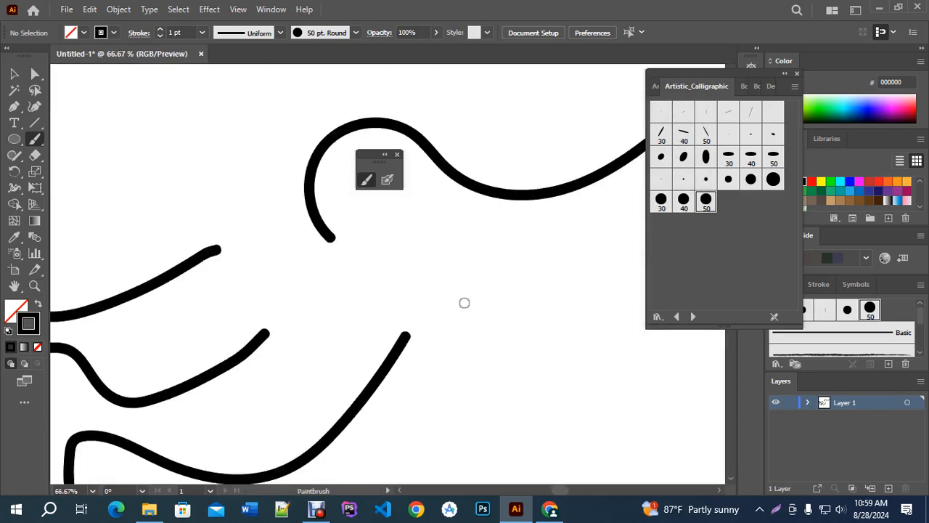
scroll(465, 303, "down", 2)
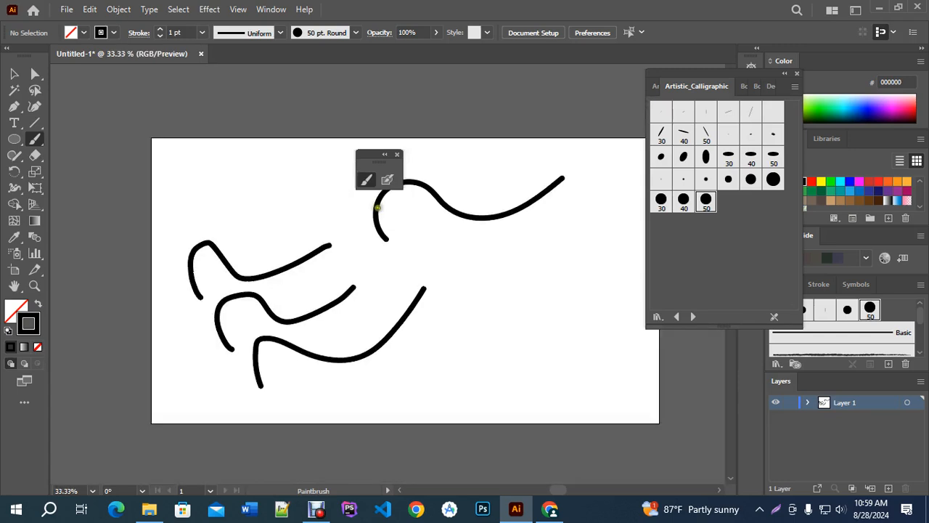
Step: Adjust the Paintbrush's Fidelity and paint a closed rounded square and a small circle on the artboard's right side
double_click(367, 180)
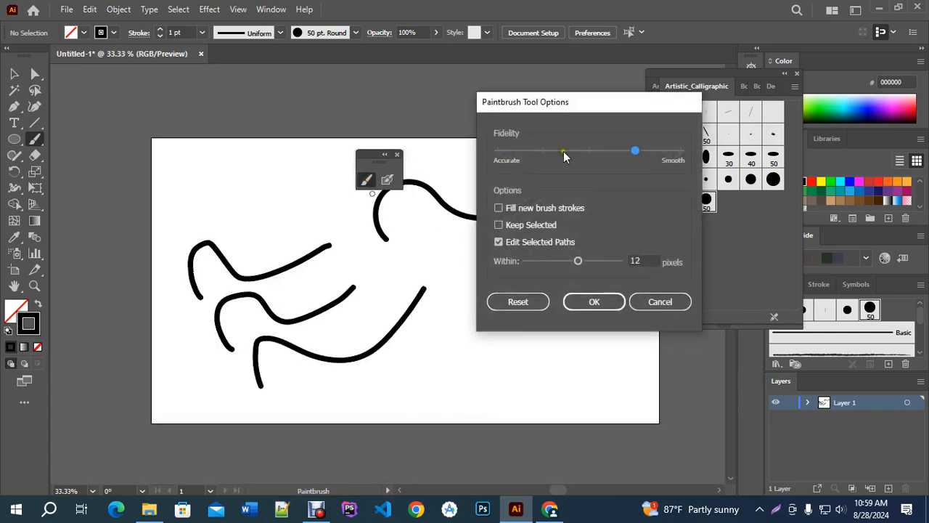
left_click_drag(636, 151, 606, 181)
left_click(594, 301)
scroll(337, 300, "down", 1)
mouse_move(439, 287)
left_mouse_down()
mouse_move(501, 324)
mouse_move(440, 281)
left_mouse_up()
scroll(490, 305, "up", 4)
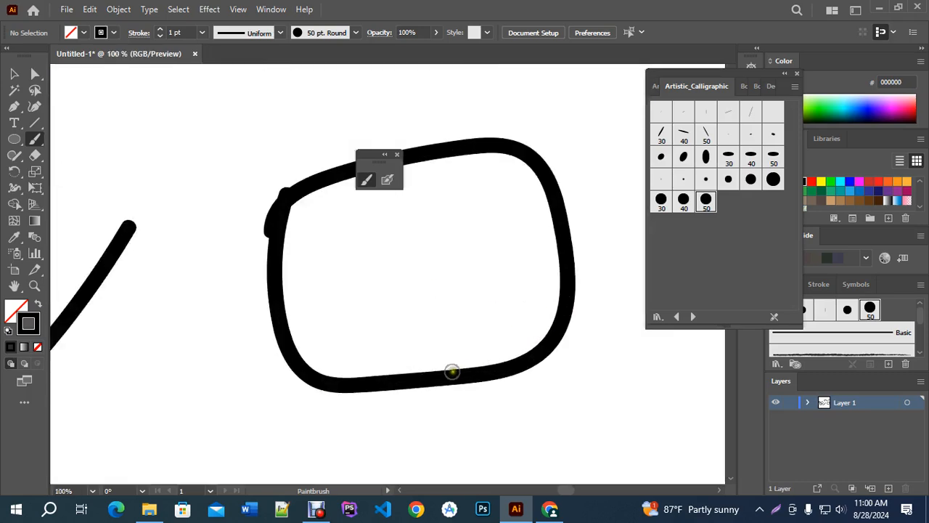
scroll(380, 375, "down", 4)
mouse_move(427, 273)
left_mouse_down()
mouse_move(456, 280)
mouse_move(449, 295)
mouse_move(433, 296)
mouse_move(431, 268)
left_mouse_up()
scroll(456, 292, "up", 3)
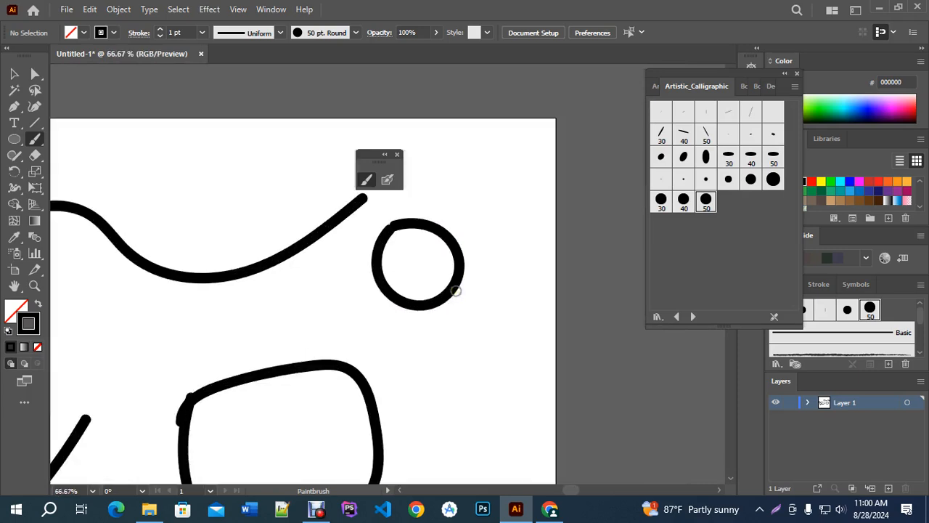
scroll(456, 291, "down", 3)
Step: Set the Paintbrush's Fidelity to the middle notch and enable Fill new brush strokes
double_click(365, 180)
left_click_drag(627, 148, 595, 149)
left_click_drag(547, 101, 557, 87)
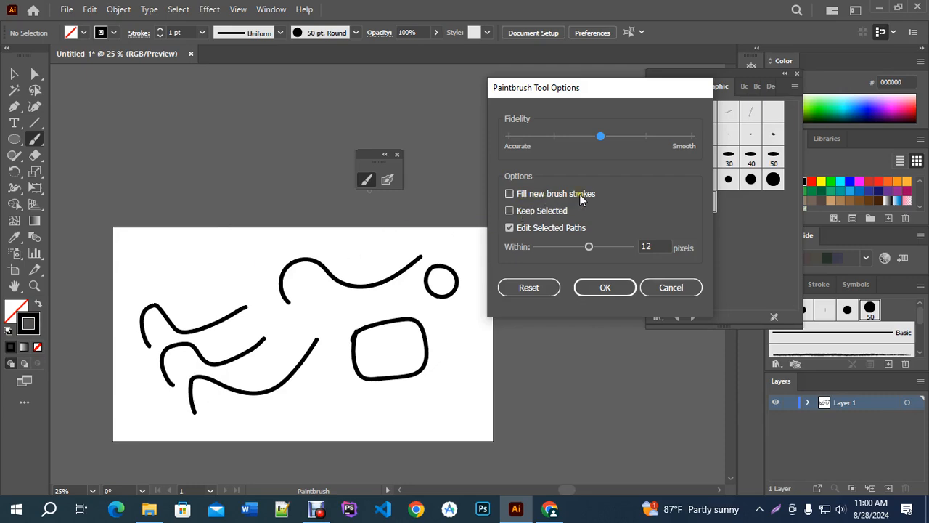
left_click(599, 194)
left_click(607, 289)
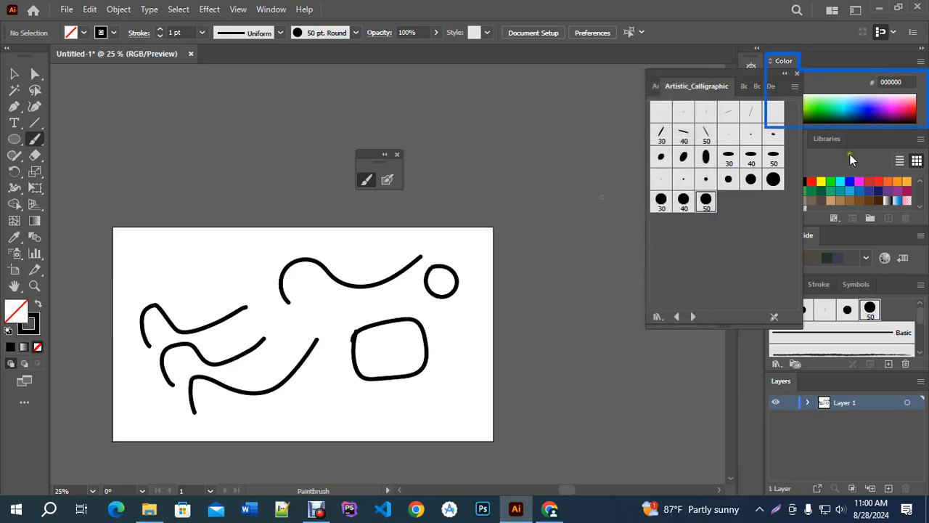
Step: Set the fill colour to blue 0000FF and paint a rounded, nearly closed shape in the artboard's upper left area
left_click(850, 181)
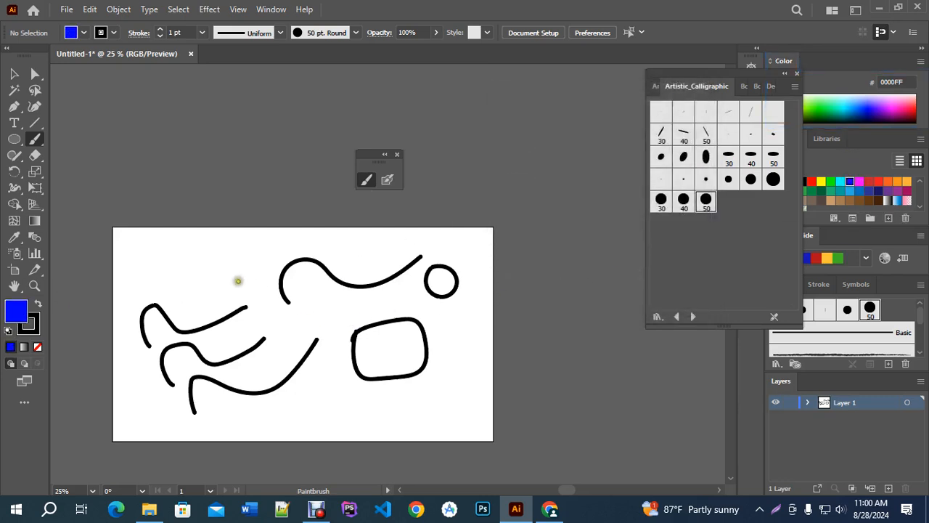
scroll(229, 278, "up", 1)
mouse_move(178, 230)
left_mouse_down()
mouse_move(249, 228)
mouse_move(164, 238)
left_mouse_up()
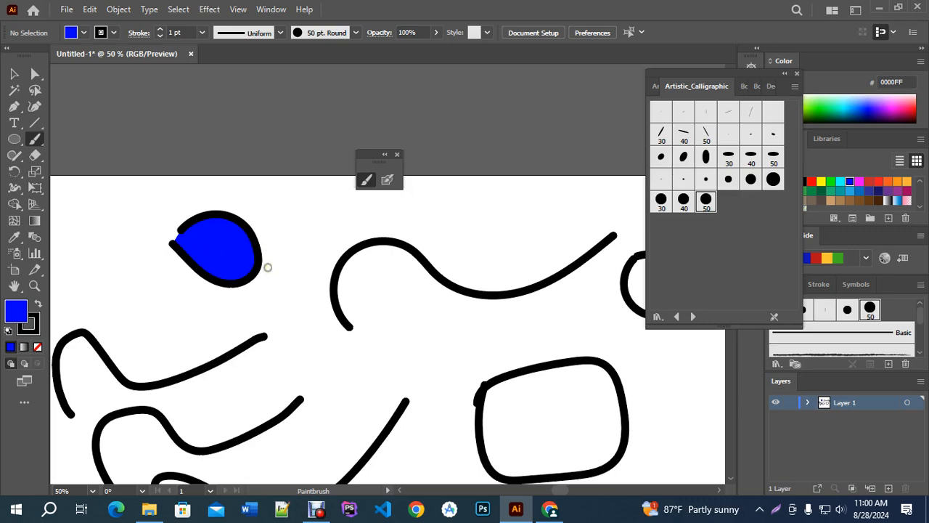
Step: Disable Fill new brush strokes for the Paintbrush and paint an open curved stroke above the fourth wavy stroke
double_click(364, 181)
left_click(528, 194)
left_click(595, 287)
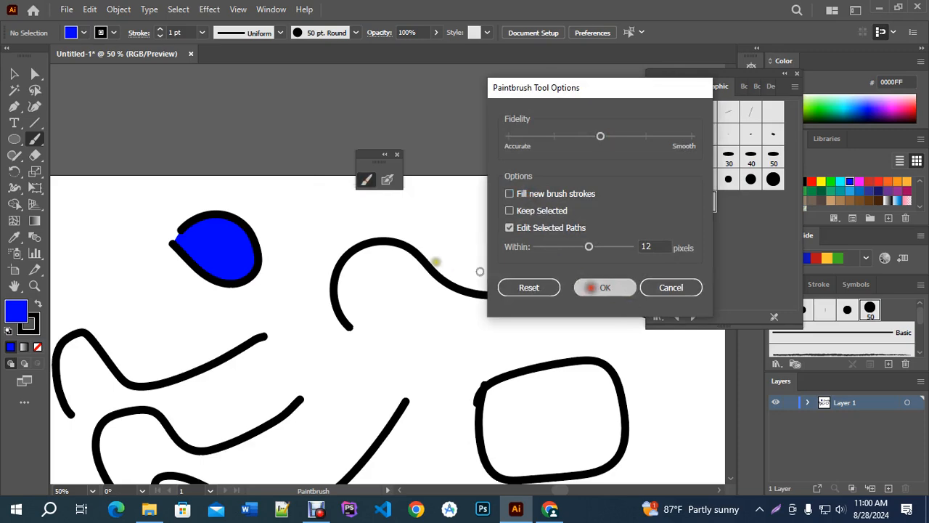
left_click_drag(498, 201, 429, 221)
left_click_drag(284, 223, 283, 222)
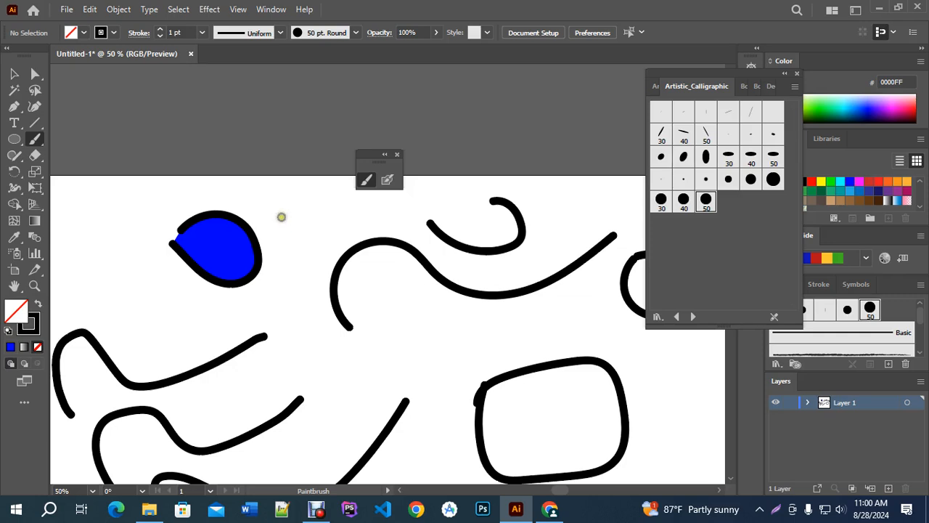
Step: Leave the Paintbrush options unchanged and delete all strokes from the artboard
double_click(366, 180)
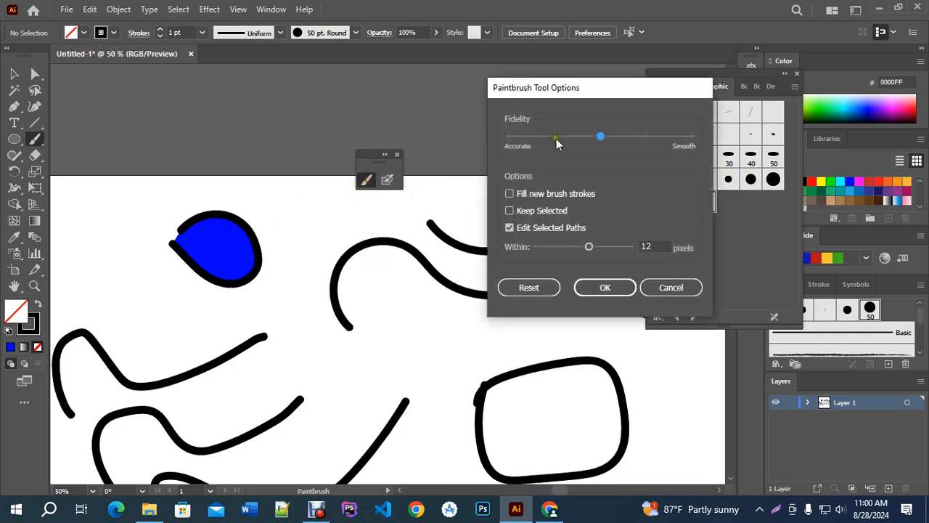
left_click(646, 286)
scroll(228, 142, "down", 5)
scroll(257, 170, "up", 2)
key("ctrl+a")
key("Delete")
Step: Paint a thick straight horizontal stroke and a shorter wavy stroke below it, undoing an extra straight stroke
scroll(141, 192, "up", 1)
left_click_drag(145, 233, 220, 258)
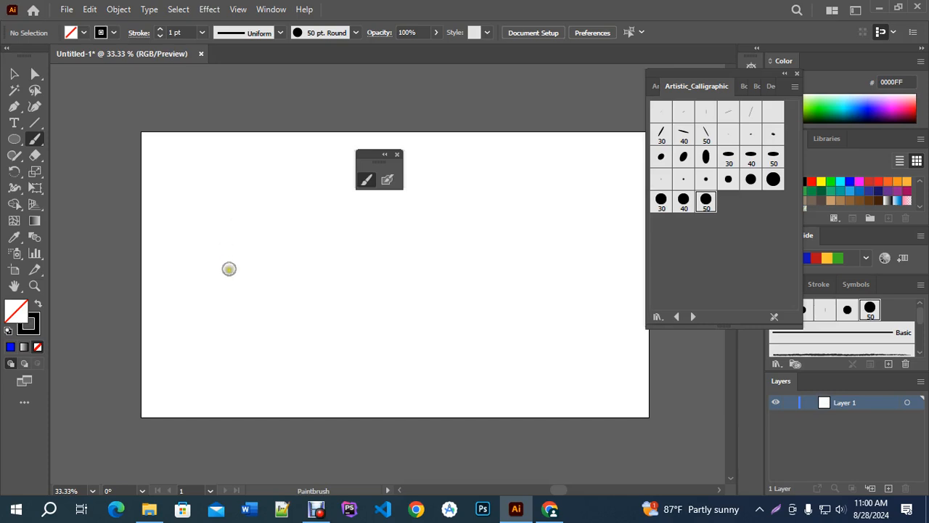
left_click_drag(202, 234, 359, 234)
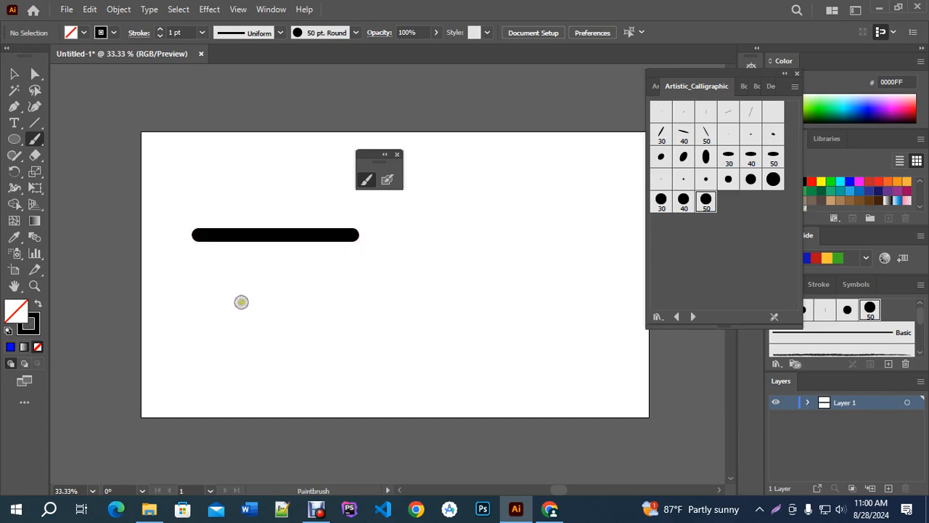
scroll(241, 301, "up", 1)
left_click_drag(186, 255, 345, 255)
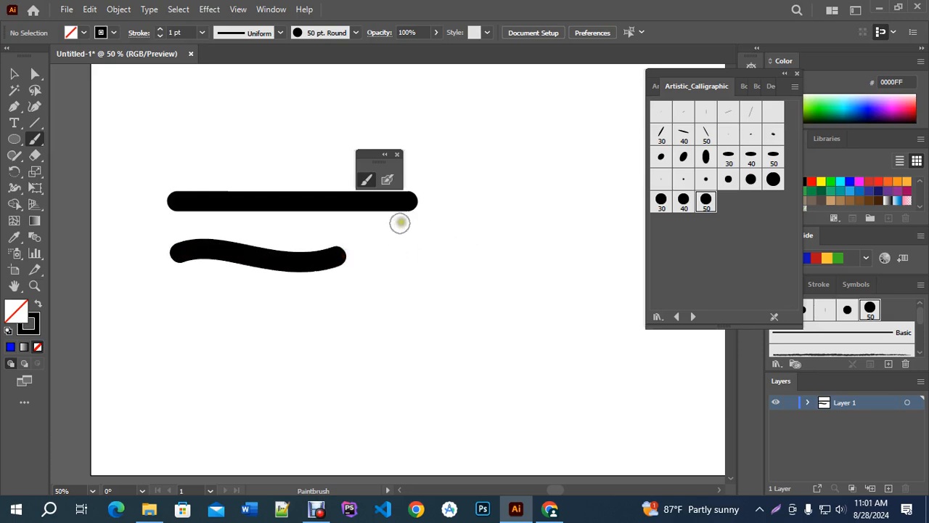
left_click_drag(181, 313, 392, 313)
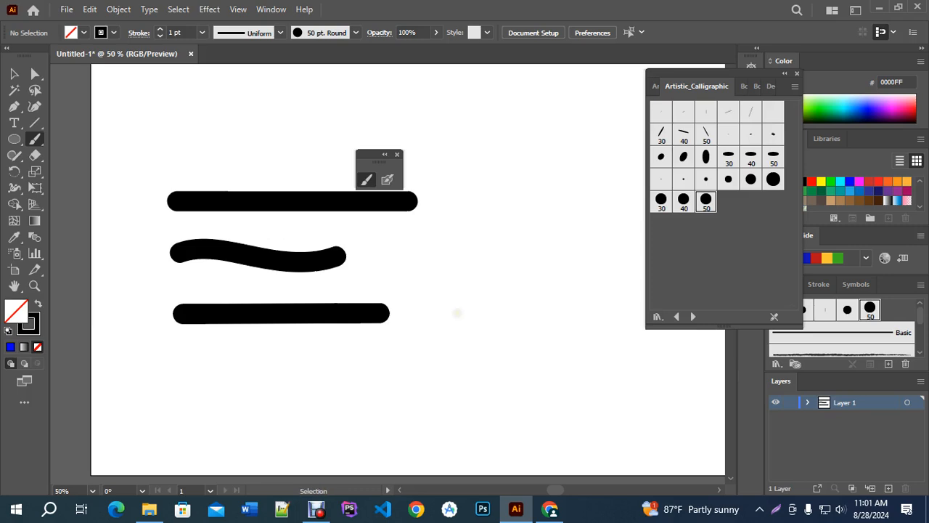
key("ctrl+z")
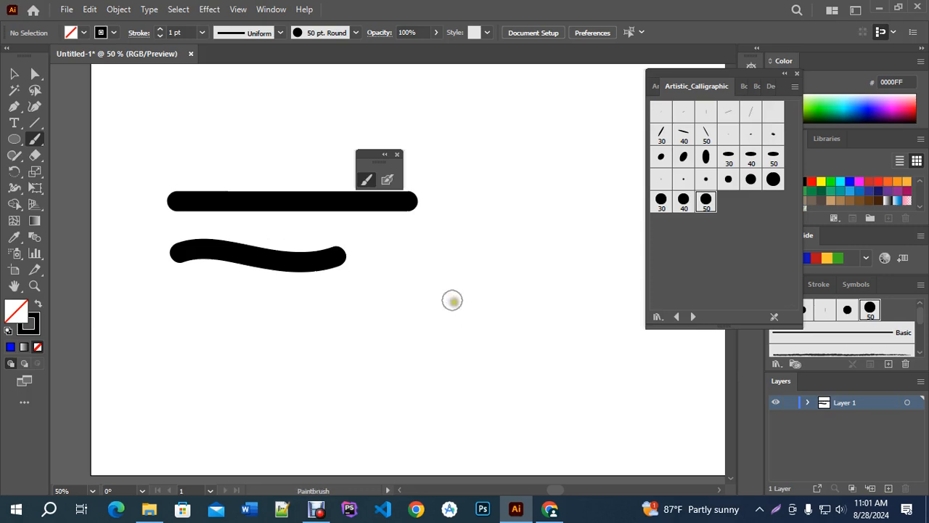
Step: Enable Keep Selected and disable Edit Selected Paths in the Paintbrush tool's options
double_click(367, 184)
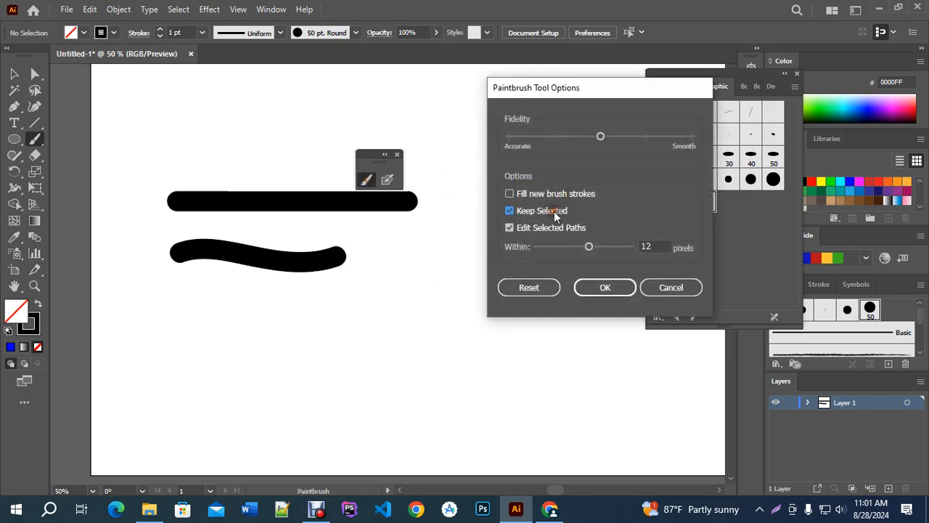
left_click(525, 229)
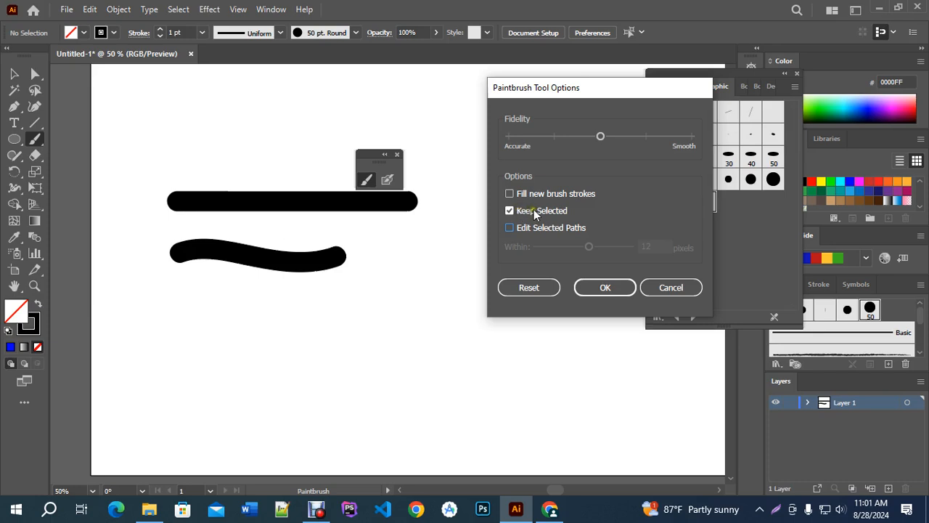
left_click(603, 288)
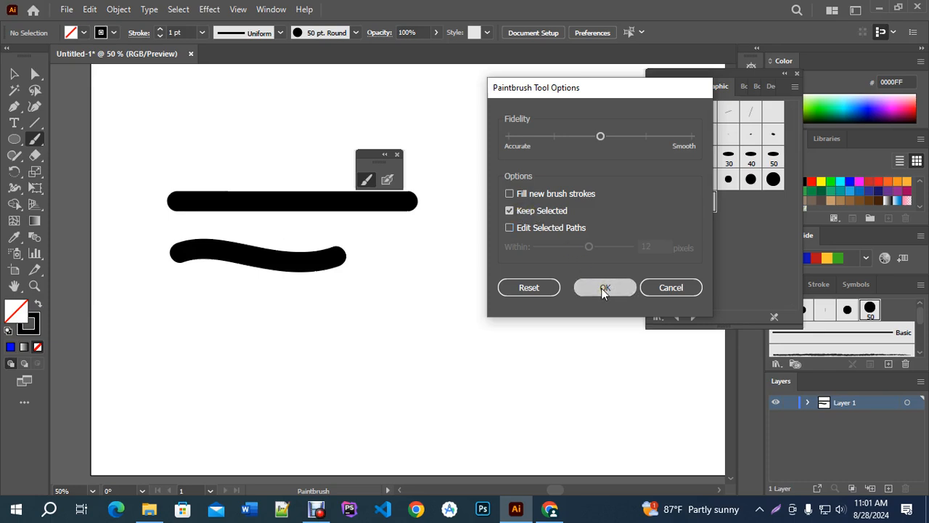
left_click(603, 289)
Step: Paint a long, nearly straight horizontal stroke below the wavy one, with Keep Selected active
scroll(399, 216, "down", 2)
scroll(388, 220, "up", 1)
left_click_drag(277, 270, 462, 264)
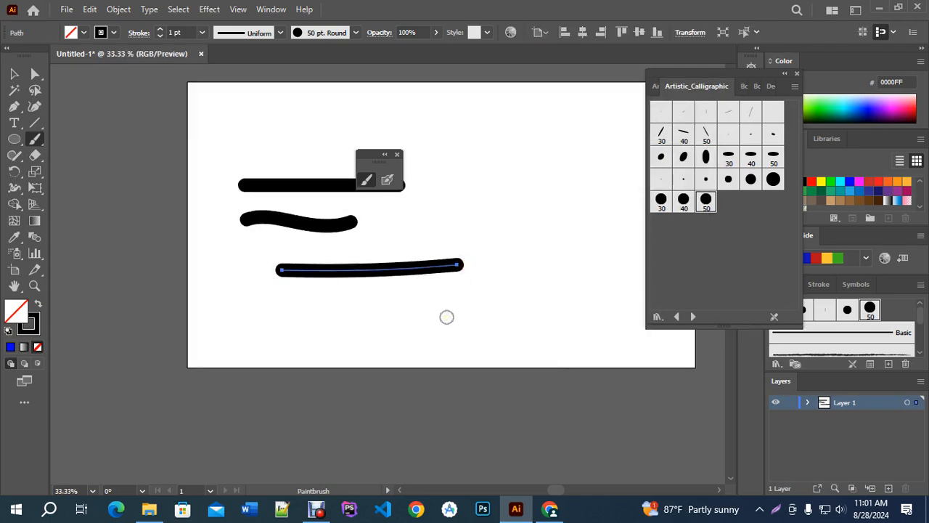
Step: Try painting two new strokes over the still-selected path with Edit Selected Paths off, and undo both
scroll(447, 317, "up", 1)
left_click_drag(224, 249, 481, 236)
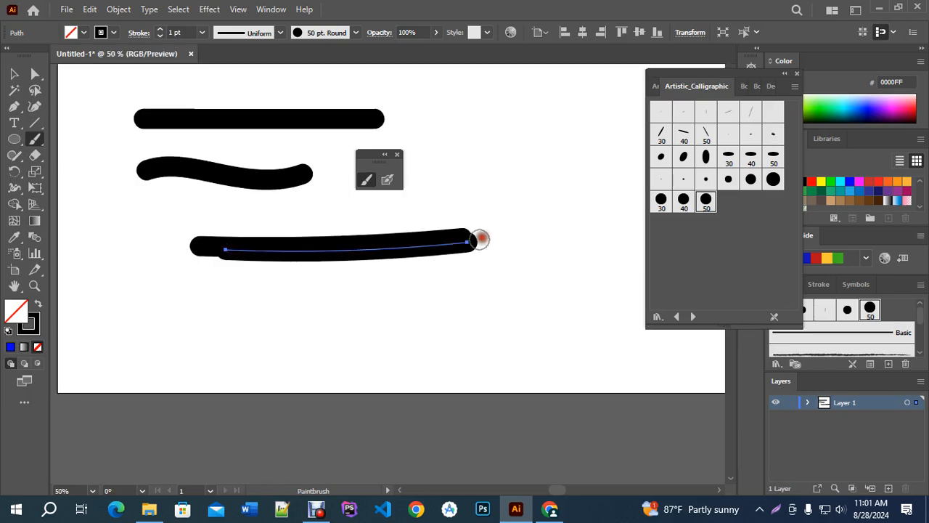
left_click_drag(247, 247, 438, 230)
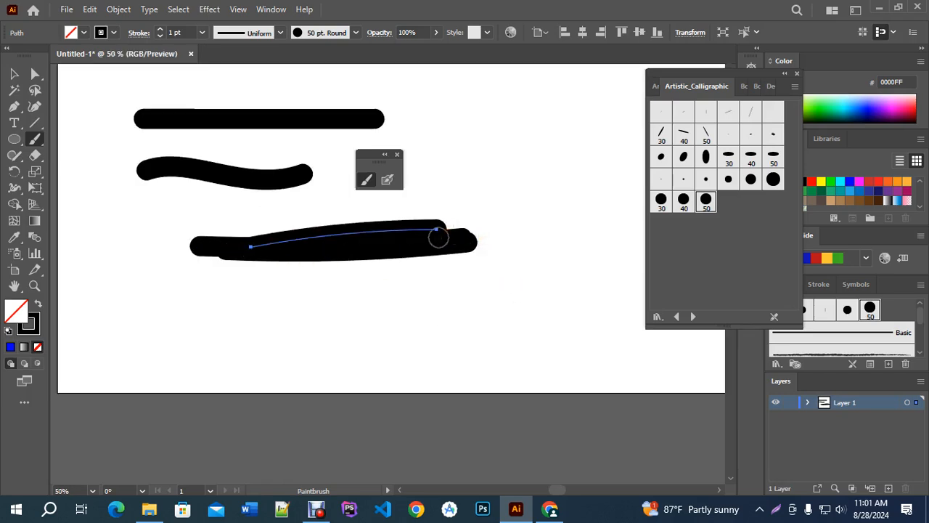
key("ctrl+z")
key("ctrl+z")
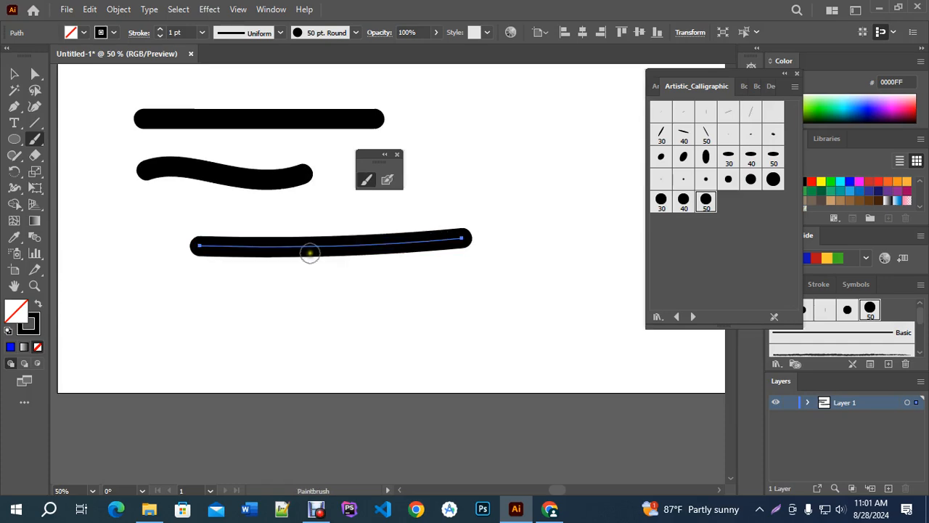
Step: Deselect the long stroke and paint another nearly straight stroke below it with the Paintbrush
left_click(366, 180)
left_click(669, 286)
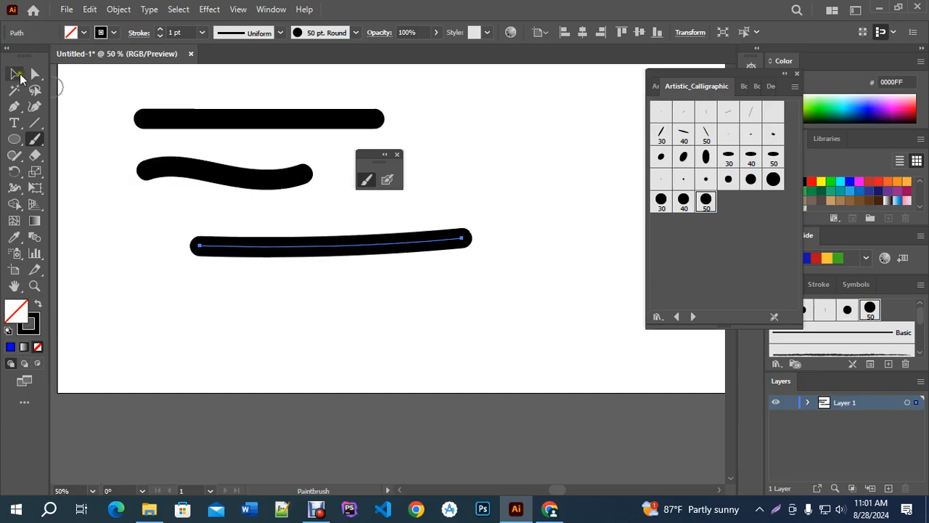
left_click(14, 74)
left_click(303, 300)
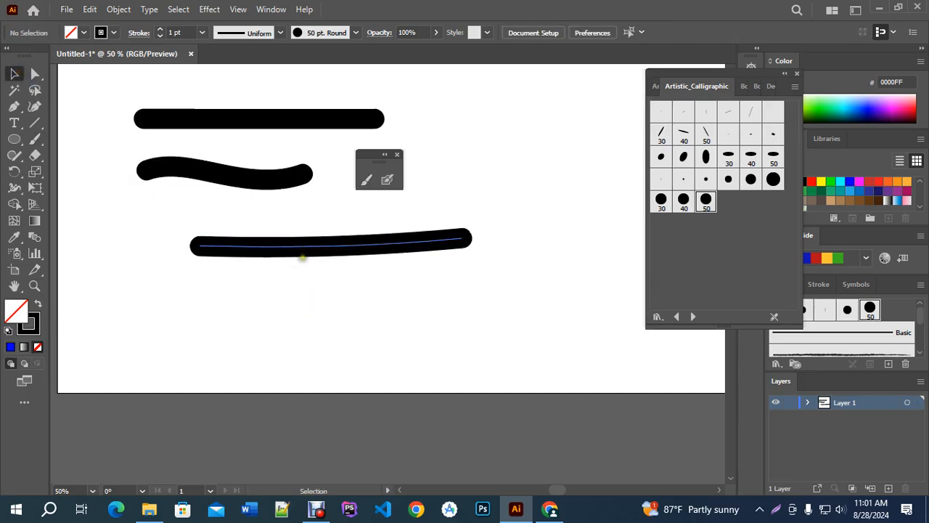
left_click(370, 180)
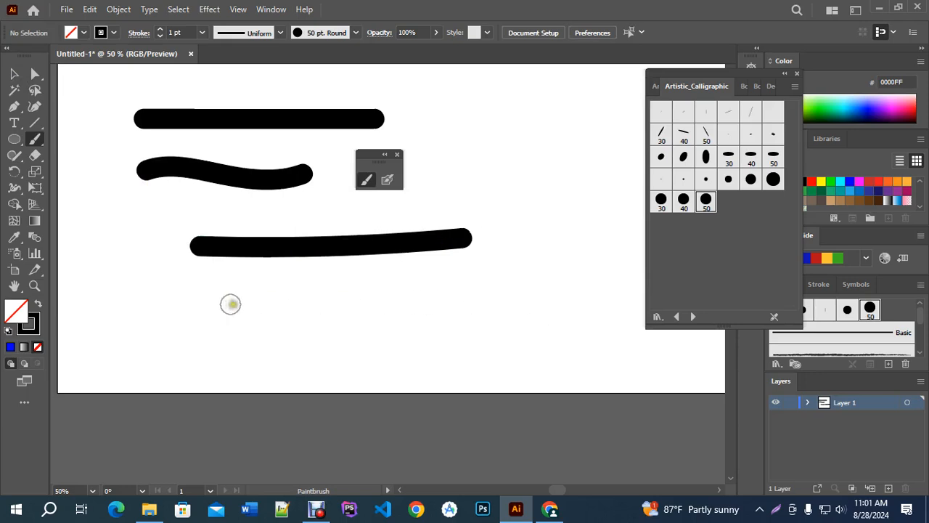
left_click_drag(237, 307, 448, 313)
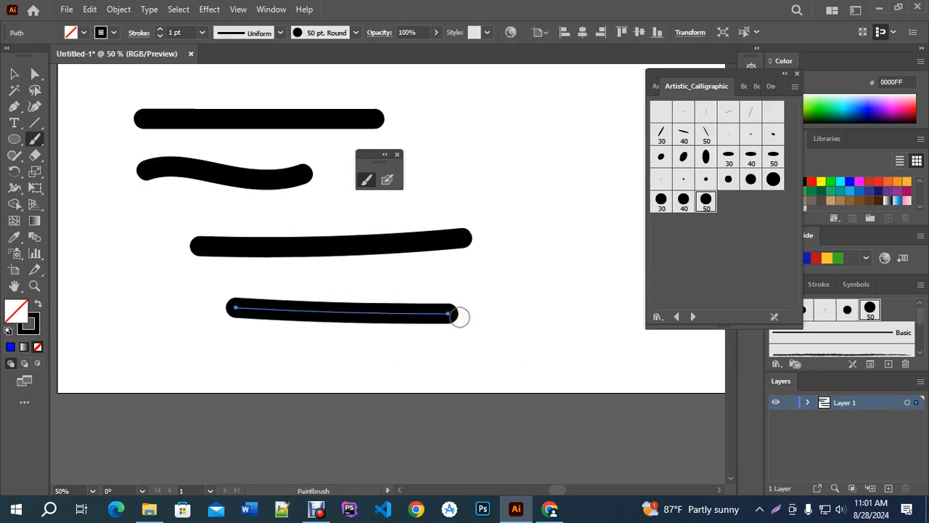
Step: Enable Edit Selected Paths within 12 pixels in the Paintbrush tool's options, leaving Keep Selected on
double_click(367, 180)
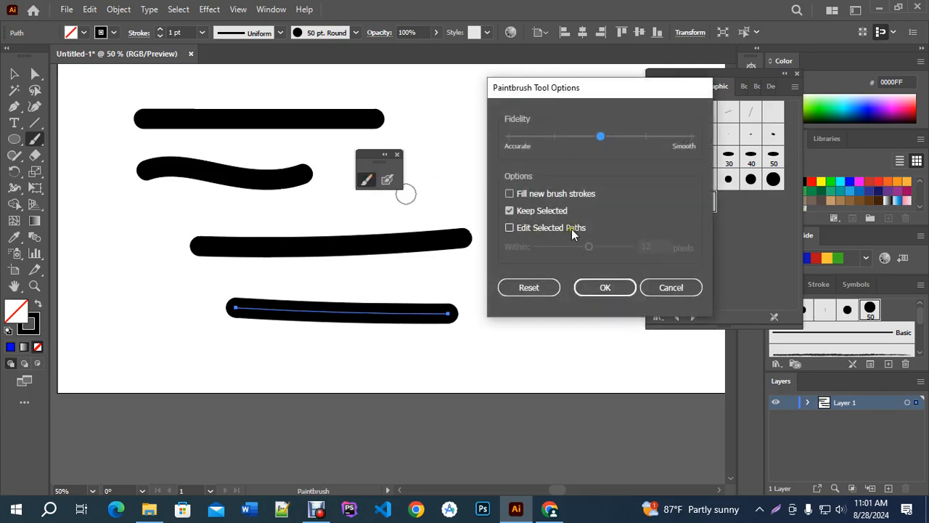
left_click(539, 230)
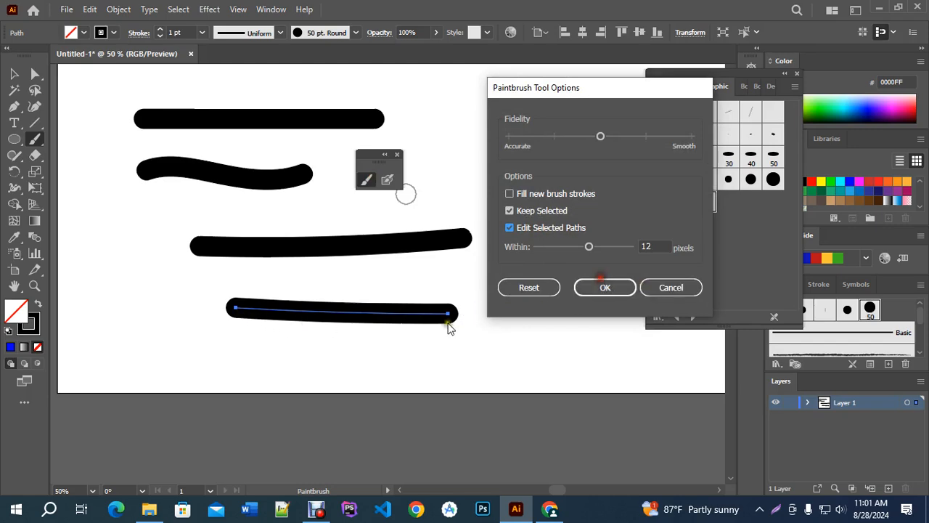
left_click(612, 285)
Step: Paint a stroke in the artboard's empty upper-right area and redraw over the selected path to reshape it, undoing one of the redraws
scroll(362, 299, "down", 4)
scroll(395, 246, "up", 3)
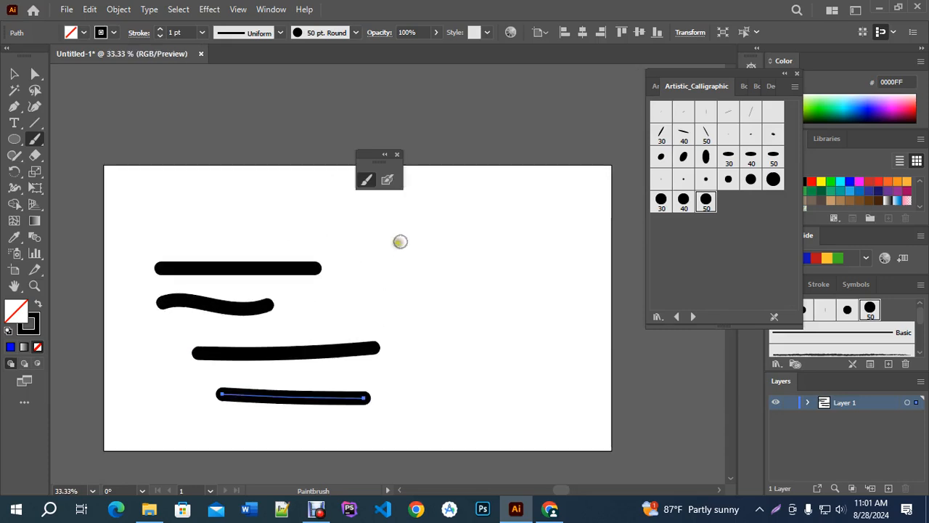
left_click_drag(377, 232, 517, 231)
scroll(465, 257, "up", 1)
mouse_move(355, 226)
left_mouse_down()
mouse_move(468, 218)
mouse_move(488, 229)
left_mouse_up()
left_click_drag(334, 217, 524, 187)
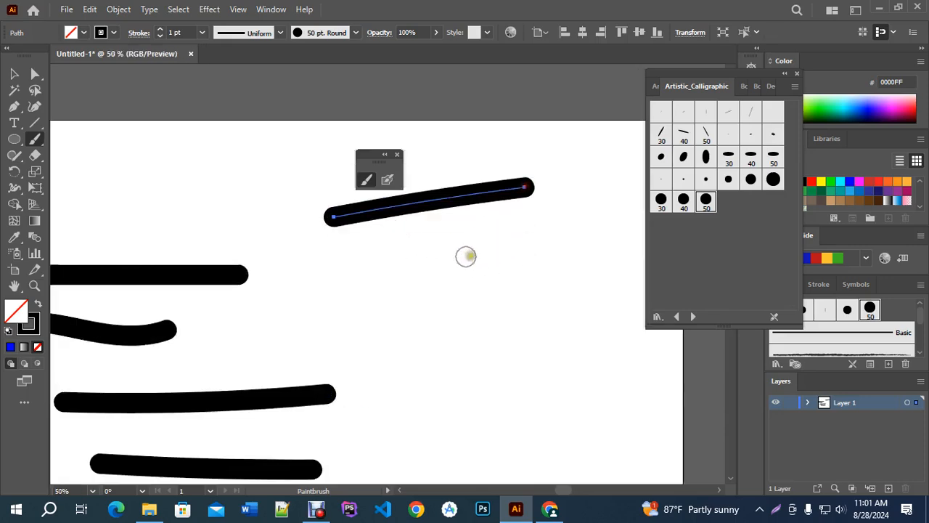
key("ctrl+z")
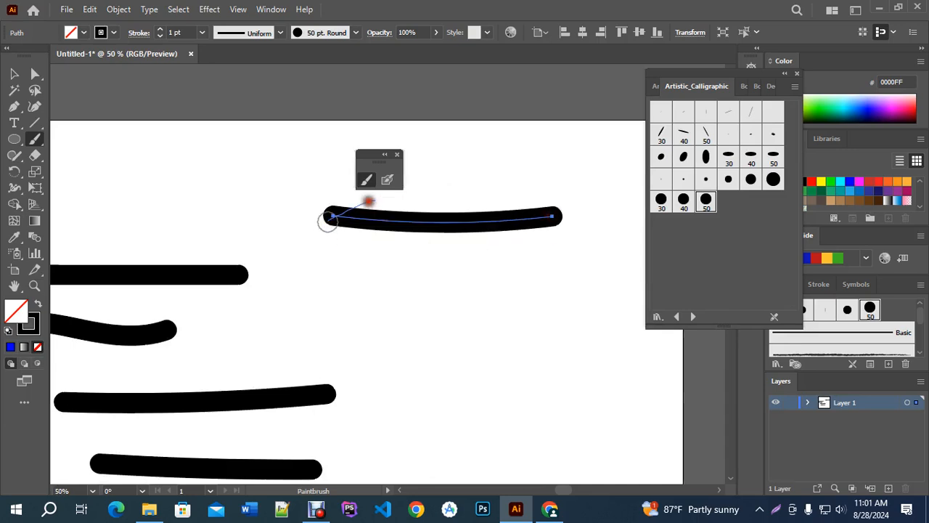
left_click_drag(328, 216, 553, 216)
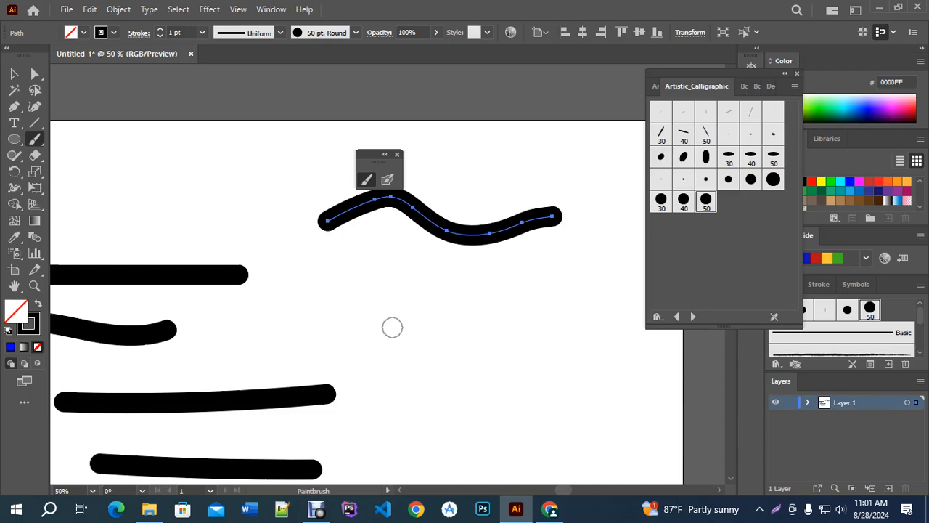
Step: Examine the Edit Selected Paths and Within settings in the Paintbrush tool's options
double_click(369, 180)
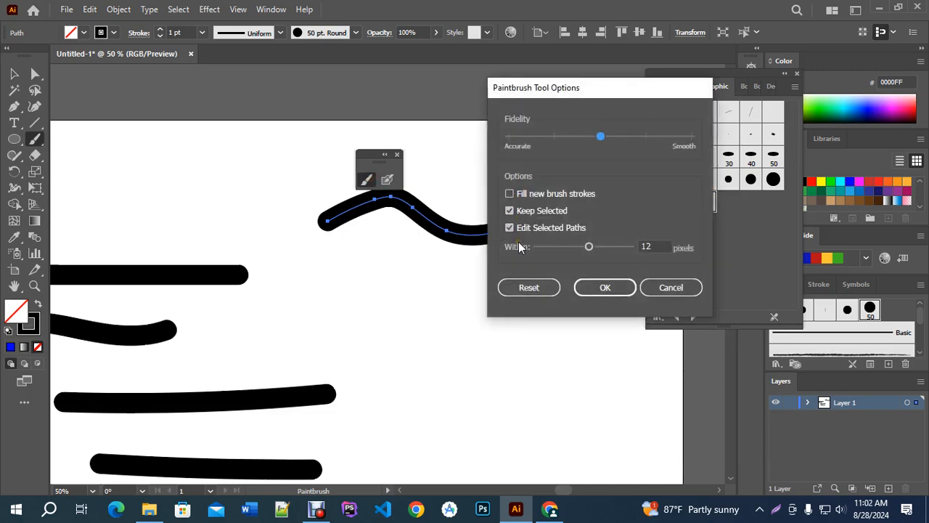
left_click_drag(597, 87, 550, 82)
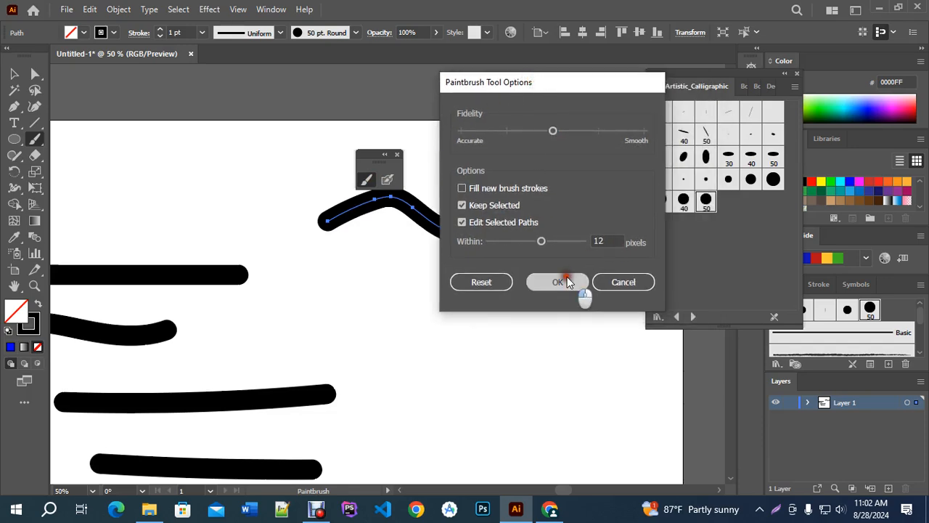
left_click(558, 282)
Step: Select all the painted strokes on the artboard and delete them
key("ctrl+minus")
left_click(13, 73)
left_click_drag(294, 242, 529, 390)
key("Delete")
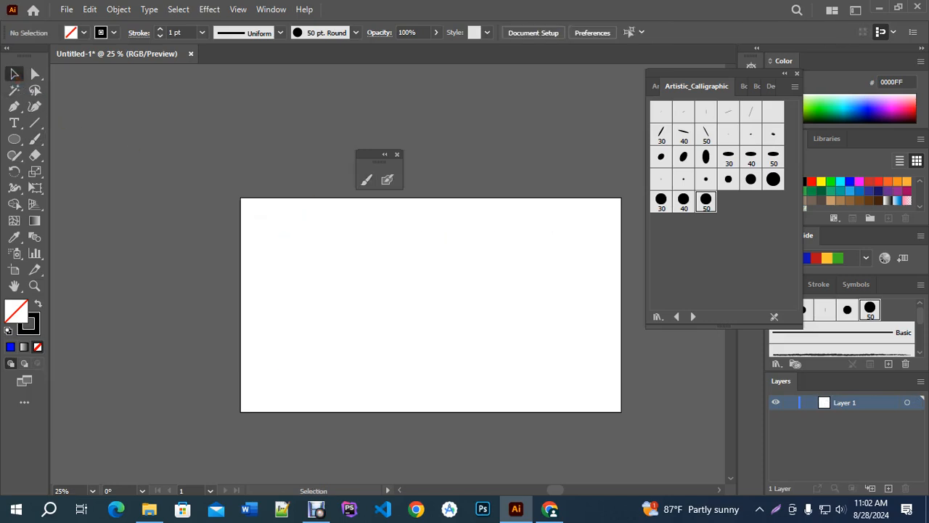
Step: Activate the Blob Brush tool and open its options, keeping the artboard in view
scroll(478, 275, "up", 1)
mouse_move(535, 293)
left_mouse_down()
mouse_move(479, 291)
mouse_move(467, 278)
left_mouse_up()
left_click(387, 180)
double_click(388, 180)
left_click_drag(496, 85, 699, 75)
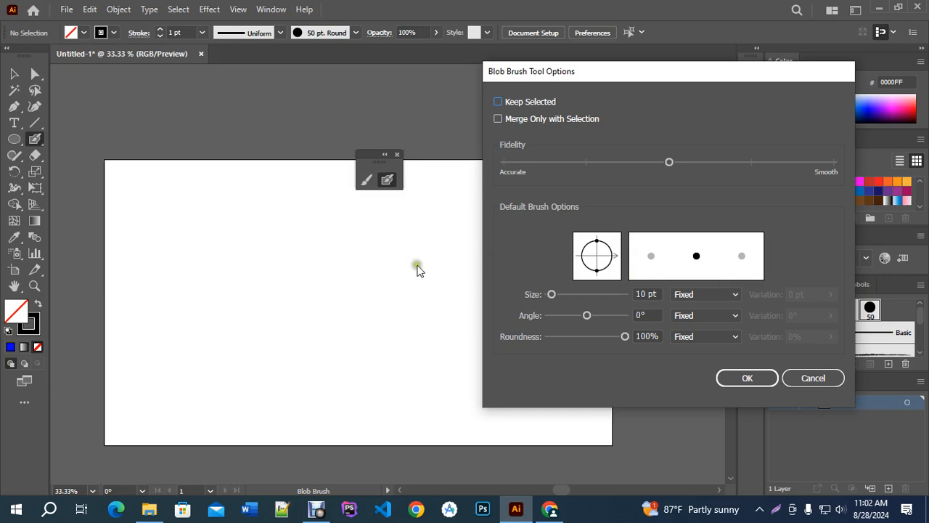
Step: Try a Blob Brush size of 22 pt with Random size variation
mouse_move(551, 294)
left_mouse_down()
mouse_move(591, 295)
mouse_move(555, 306)
left_mouse_up()
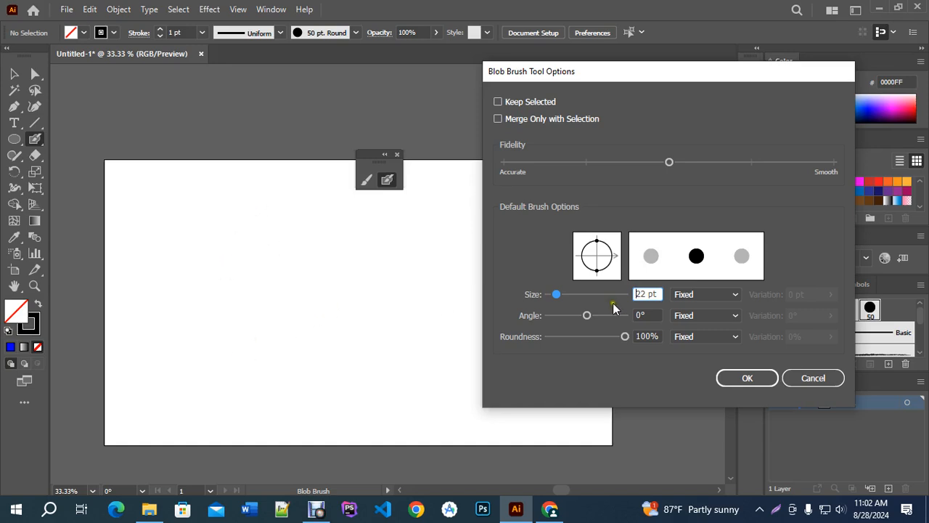
left_click(716, 298)
left_click(698, 325)
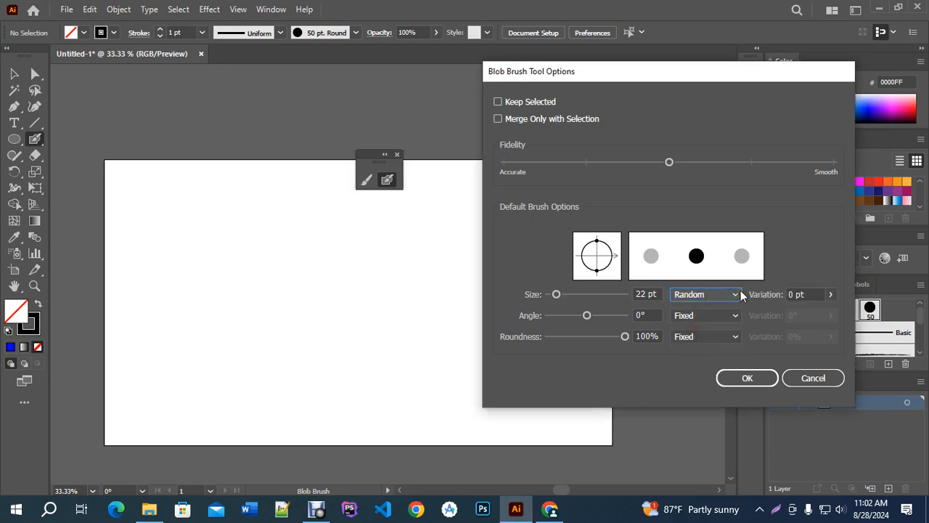
key("Tab")
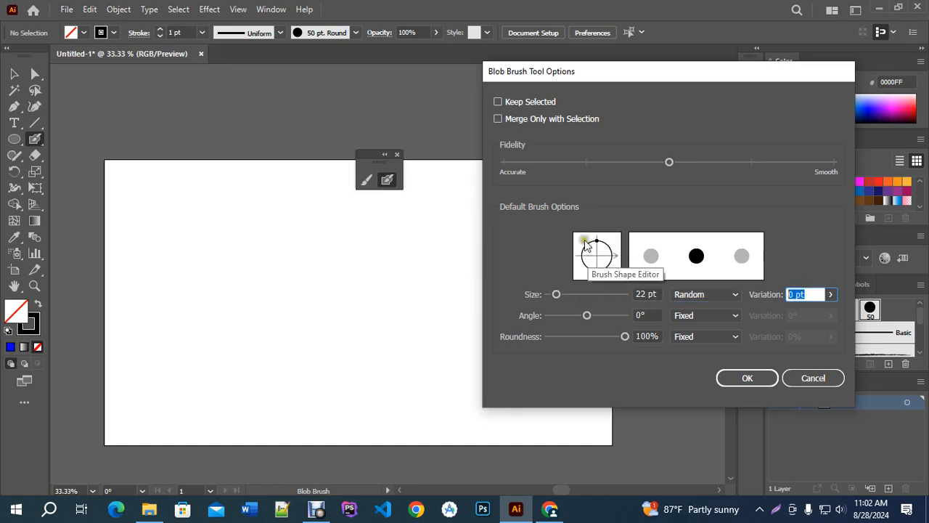
Step: Try a 48° angle with Random variation of 10° and 75% roundness for the Blob Brush, and cancel the options
mouse_move(591, 319)
left_mouse_down()
mouse_move(622, 339)
mouse_move(609, 341)
mouse_move(624, 337)
mouse_move(598, 319)
mouse_move(623, 343)
mouse_move(607, 339)
left_mouse_up()
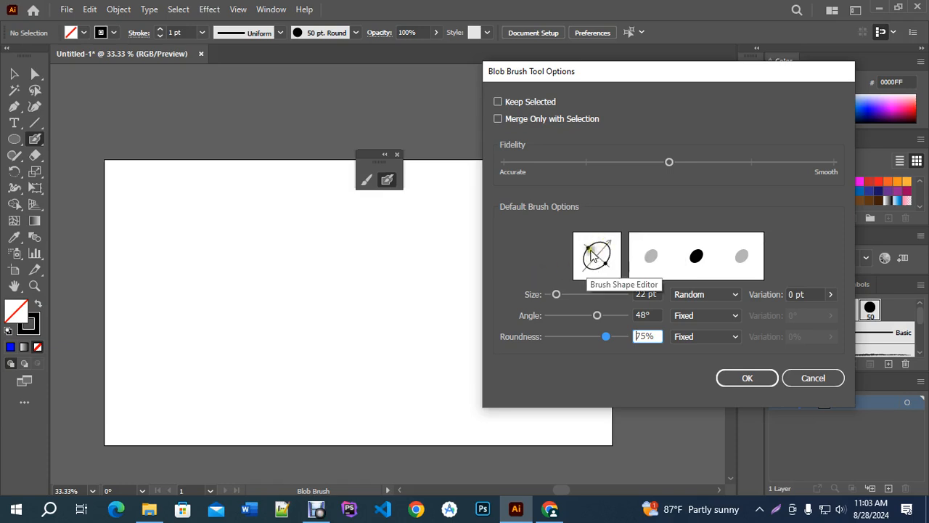
left_click(686, 315)
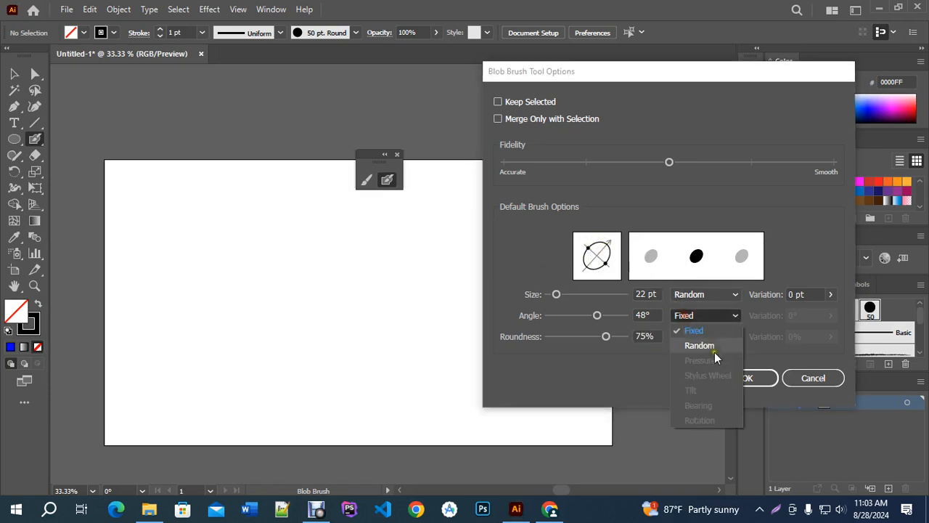
left_click(688, 344)
key("Tab")
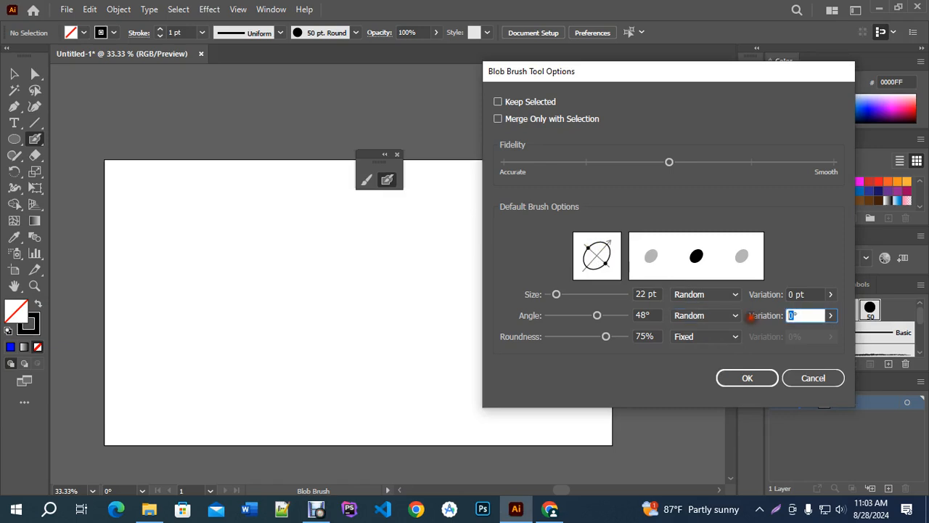
type("10")
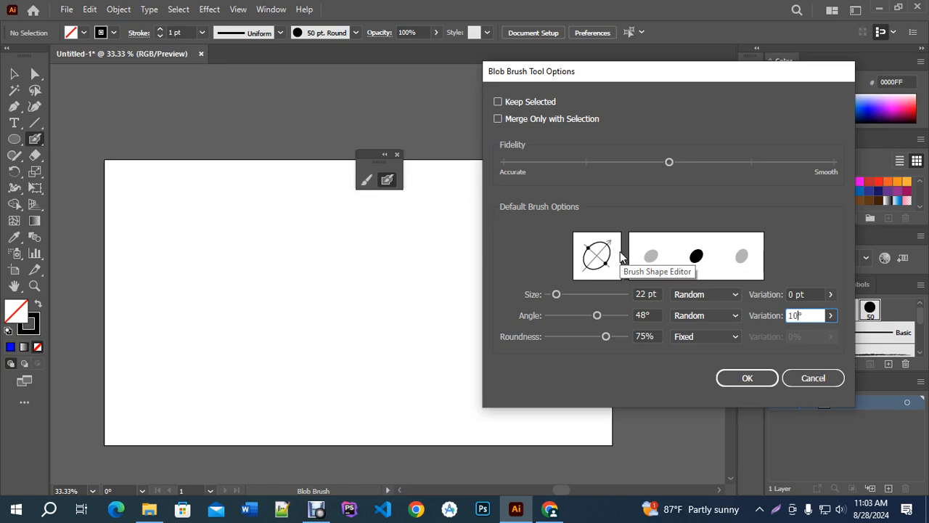
left_click(804, 379)
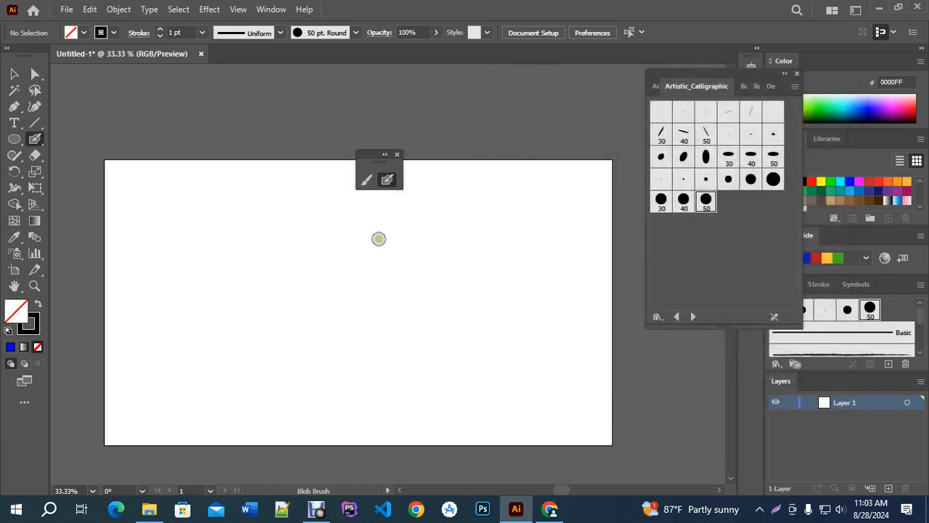
Step: Try a wavy Blob Brush stroke across the artboard, delete it and reactivate the Paintbrush tool
left_click_drag(221, 281, 527, 239)
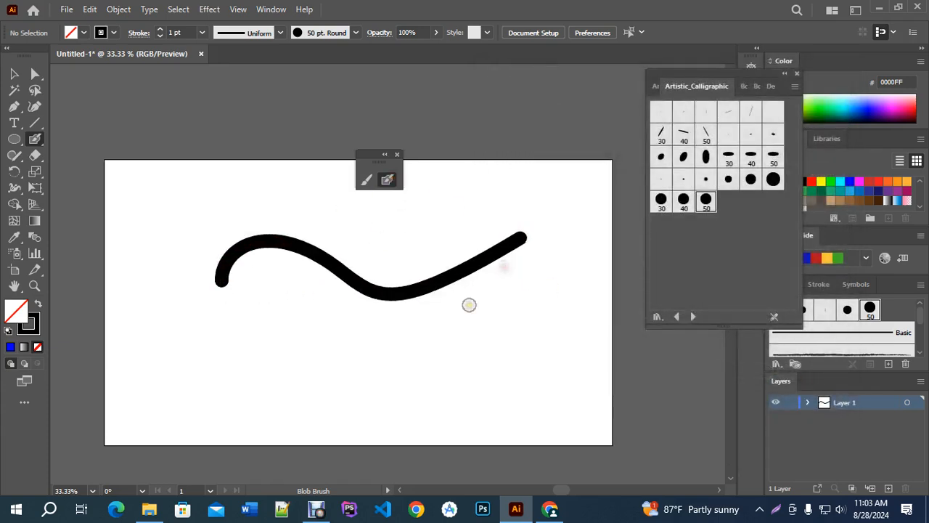
key("v")
left_click(238, 242)
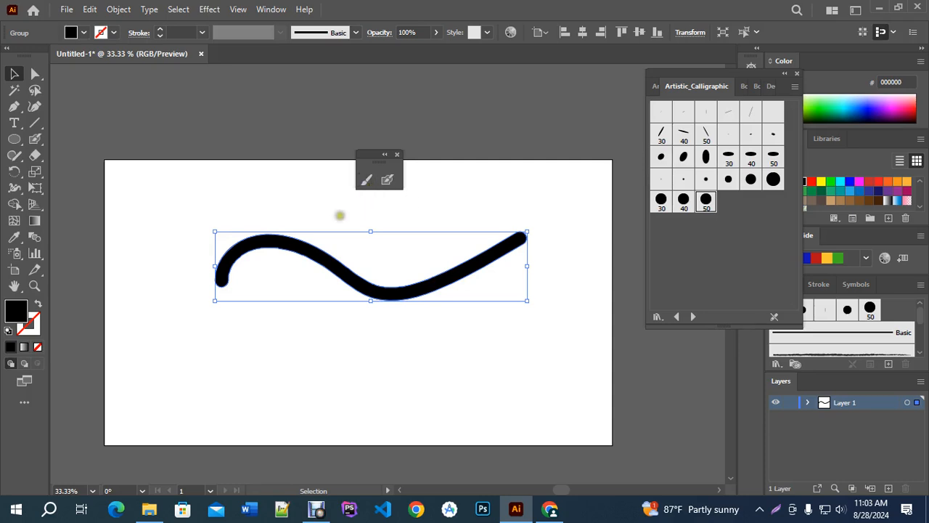
key("Delete")
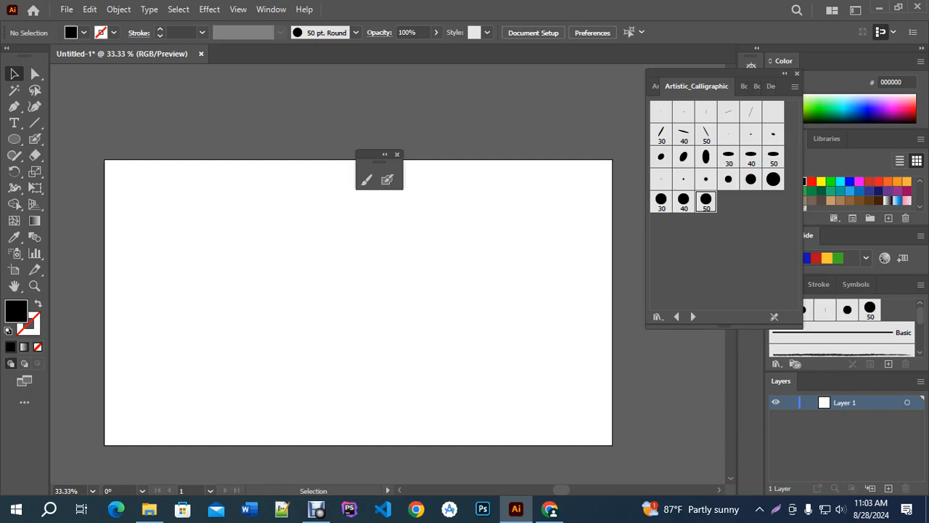
left_click(367, 180)
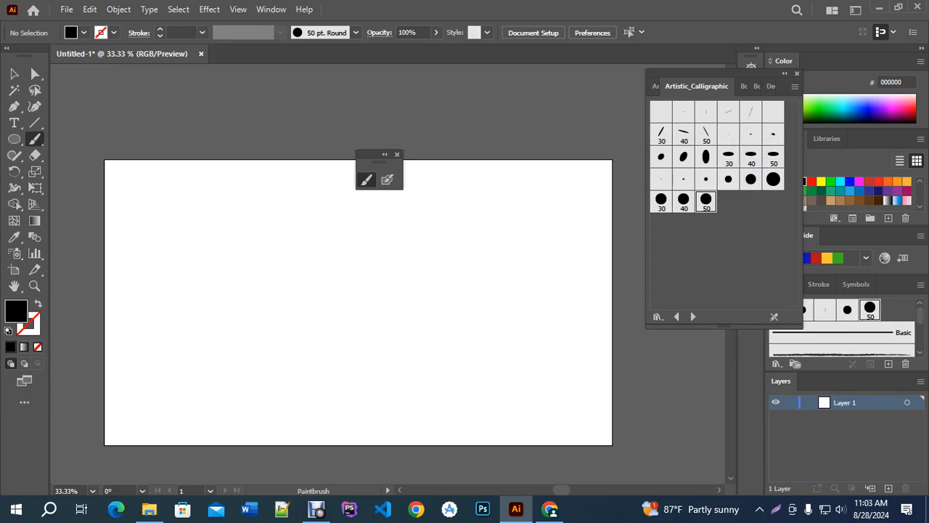
Step: Switch to Chrome and search Google for images of "arabic calligraphy" in a new tab
left_click(549, 508)
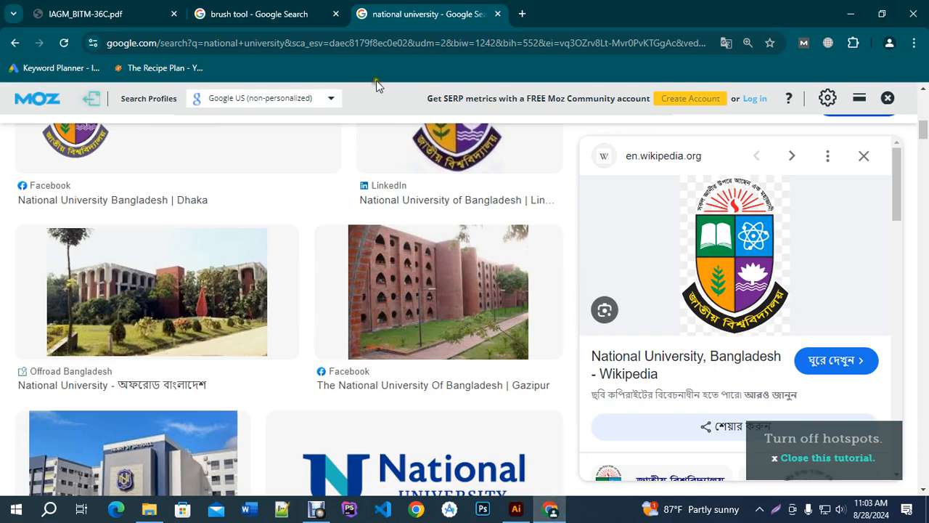
left_click(520, 14)
left_click(505, 44)
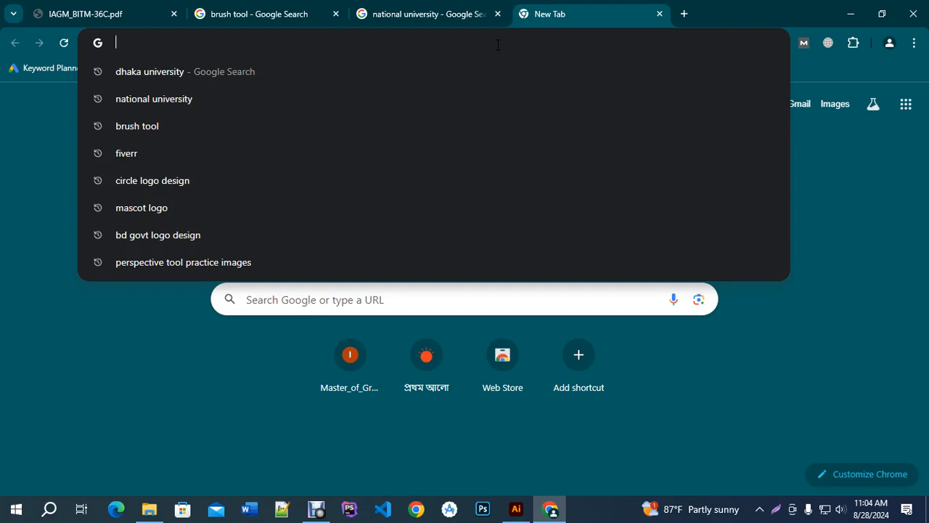
type("arabic")
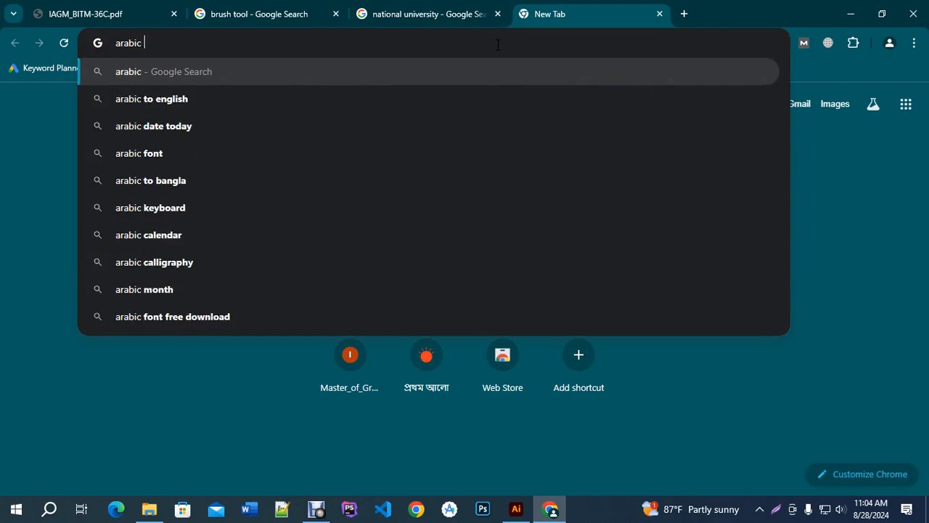
type(" calli")
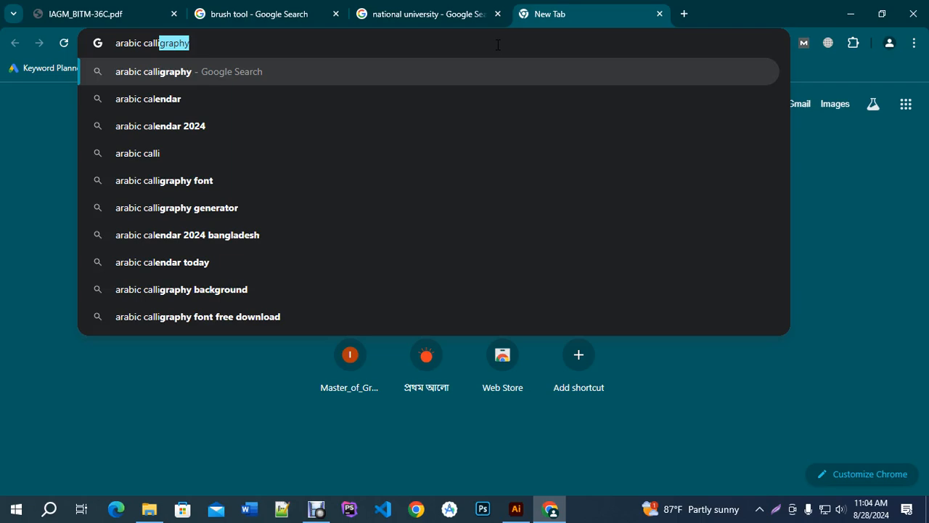
key("Return")
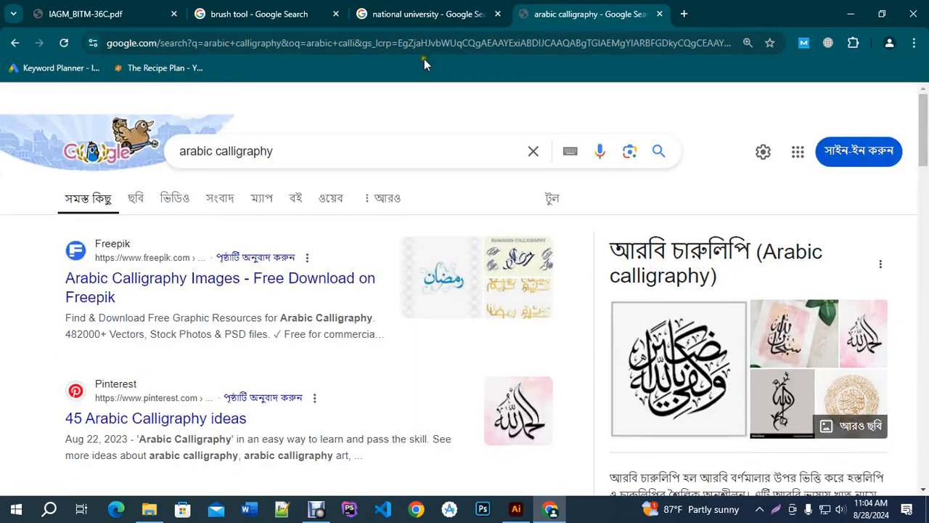
left_click(136, 199)
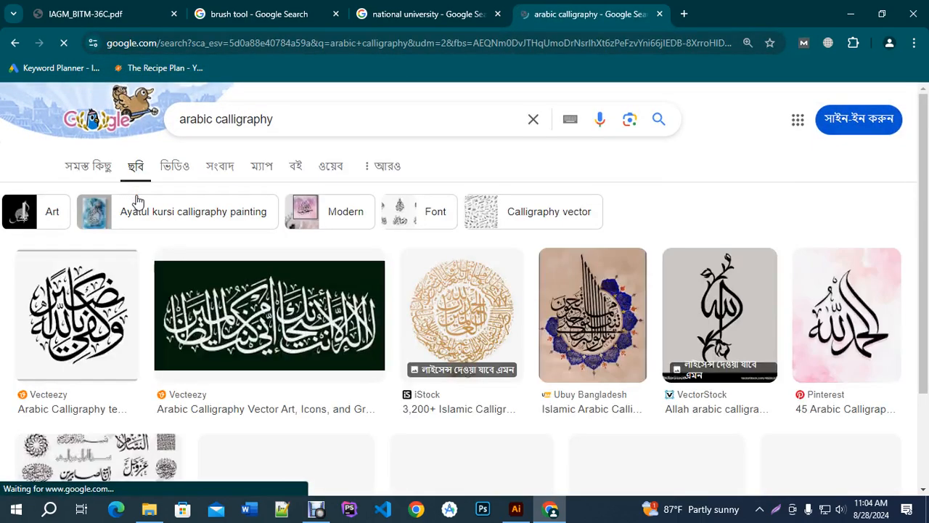
Step: Examine the Arabic calligraphy image results, previewing the pink Pinterest example and closing its preview
scroll(146, 203, "down", 1)
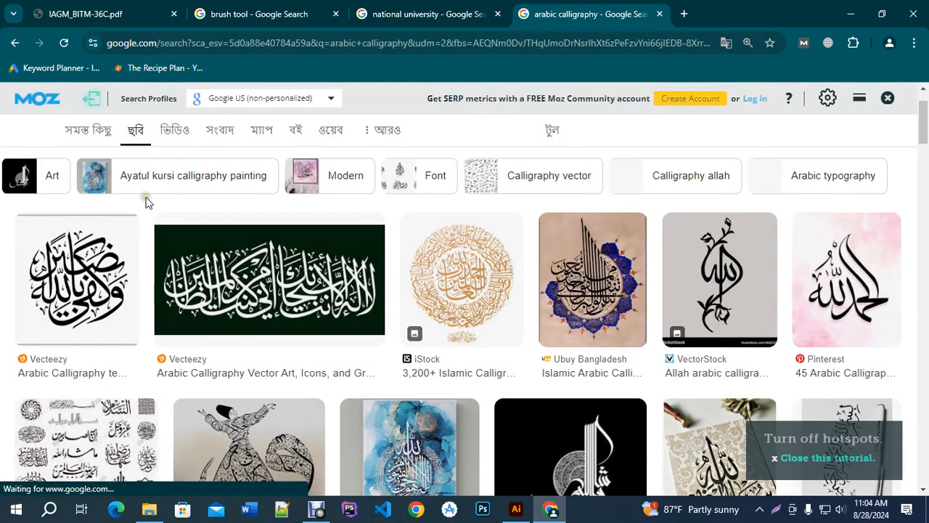
left_click(851, 276)
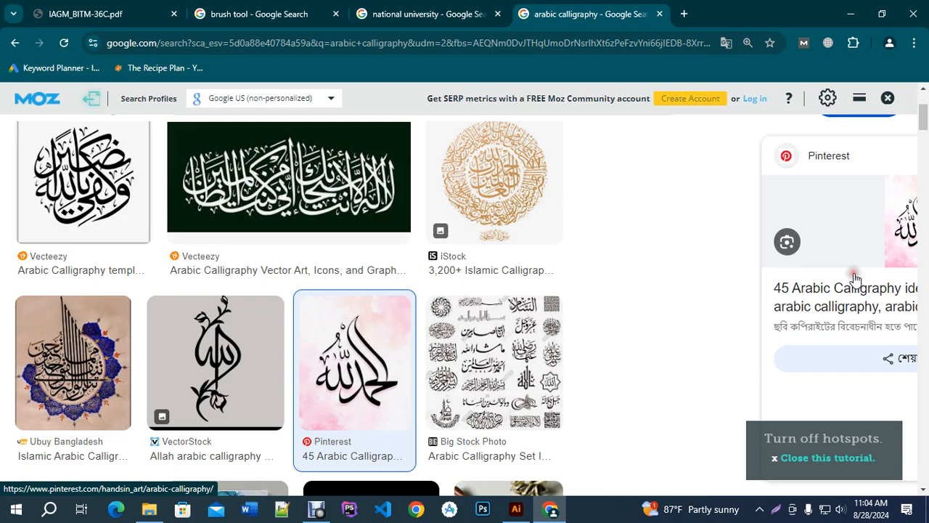
scroll(445, 322, "down", 3)
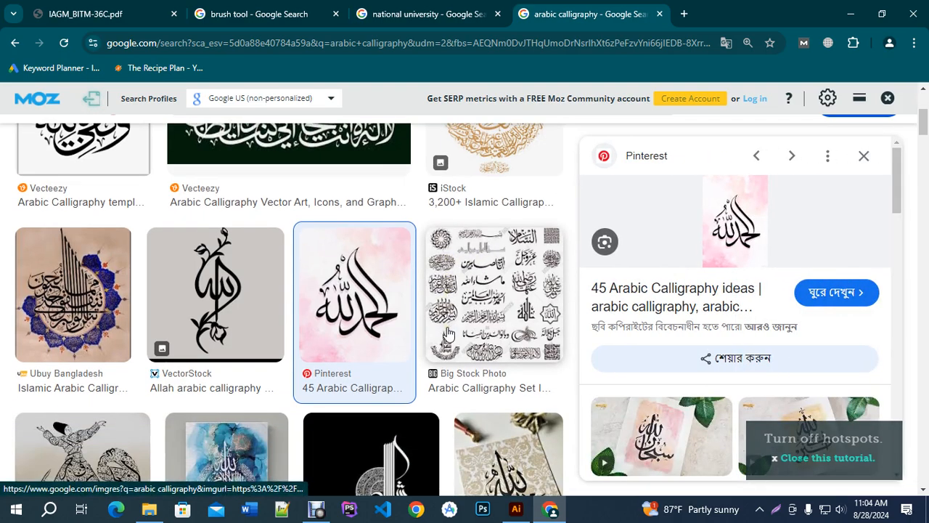
left_click(864, 155)
scroll(774, 302, "up", 2)
scroll(792, 293, "down", 1)
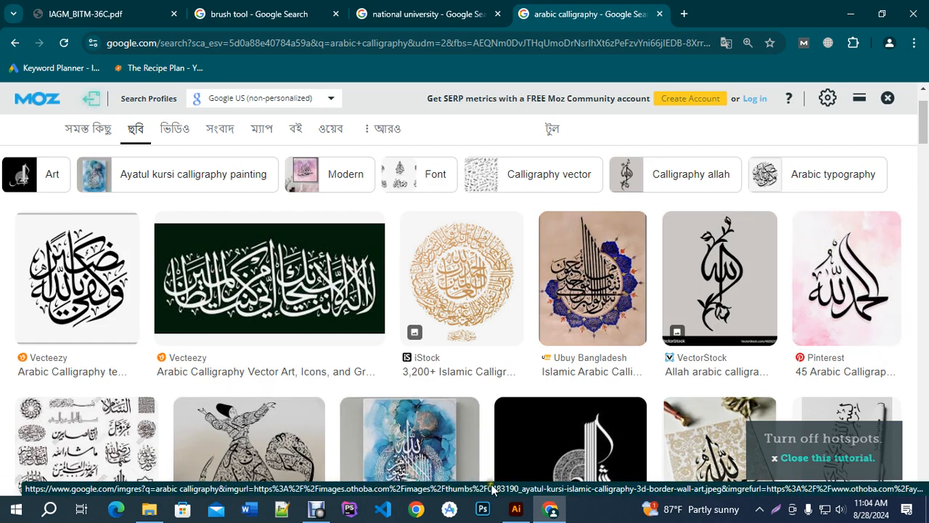
Step: Return to Illustrator, confirm the Paintbrush options and choose the 30 pt. Flat brush from the Artistic_Calligraphic library
left_click(516, 510)
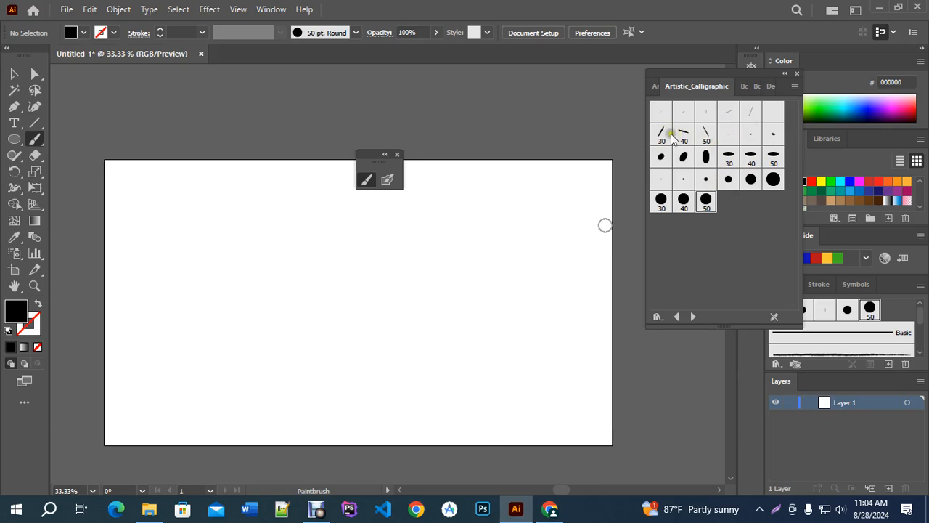
double_click(366, 181)
left_click(603, 279)
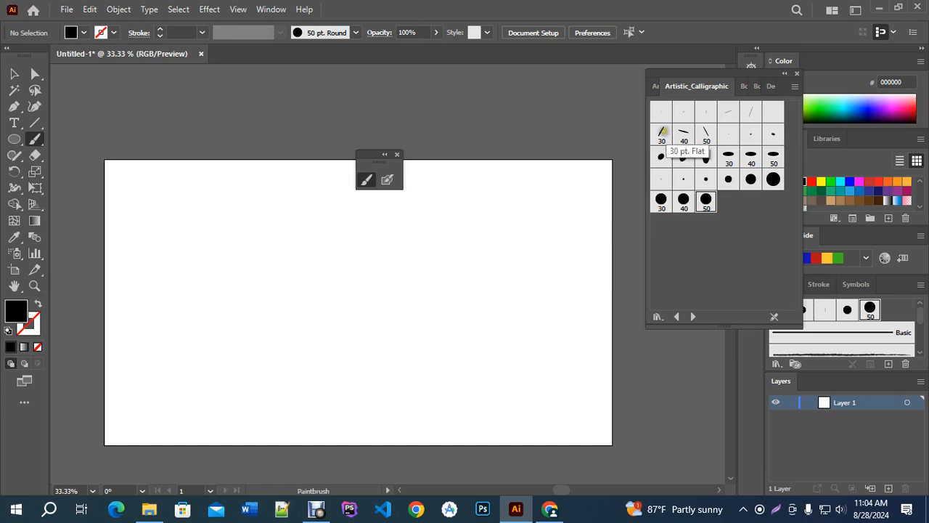
left_click(662, 132)
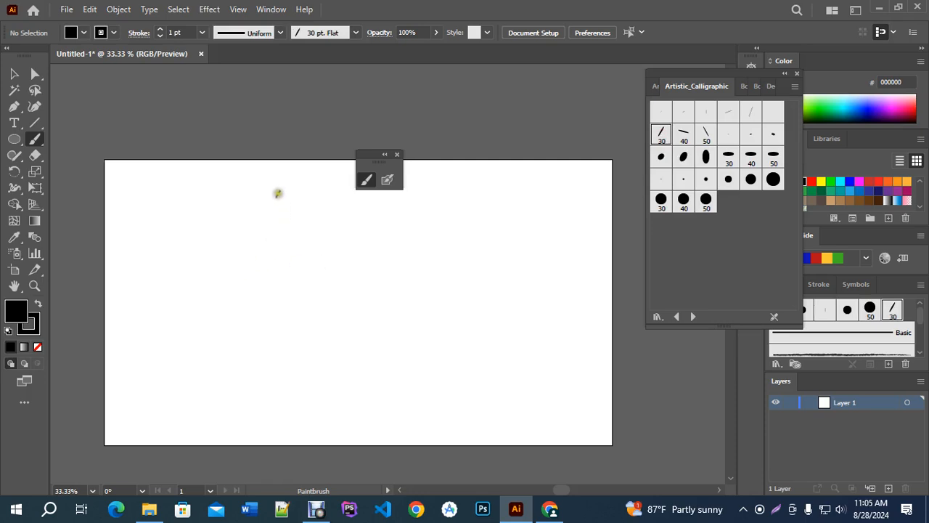
Step: Paint three tall S-shaped strokes and one zigzag stroke across the artboard with the 30 pt. Flat brush
mouse_move(276, 192)
left_mouse_down()
mouse_move(250, 207)
mouse_move(280, 286)
mouse_move(244, 335)
left_mouse_up()
scroll(283, 299, "up", 1)
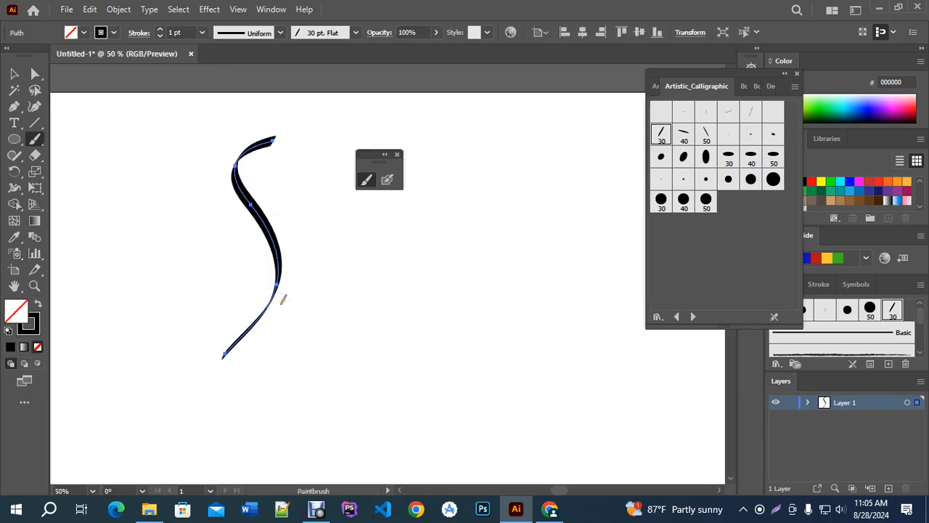
scroll(283, 300, "down", 1)
mouse_move(324, 208)
left_mouse_down()
mouse_move(344, 290)
mouse_move(324, 353)
left_mouse_up()
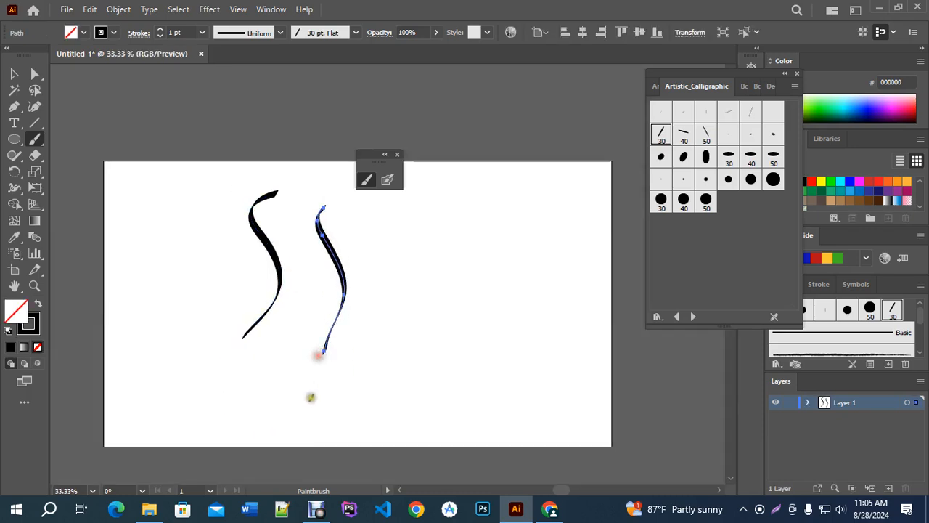
mouse_move(342, 207)
left_mouse_down()
mouse_move(360, 287)
mouse_move(333, 354)
left_mouse_up()
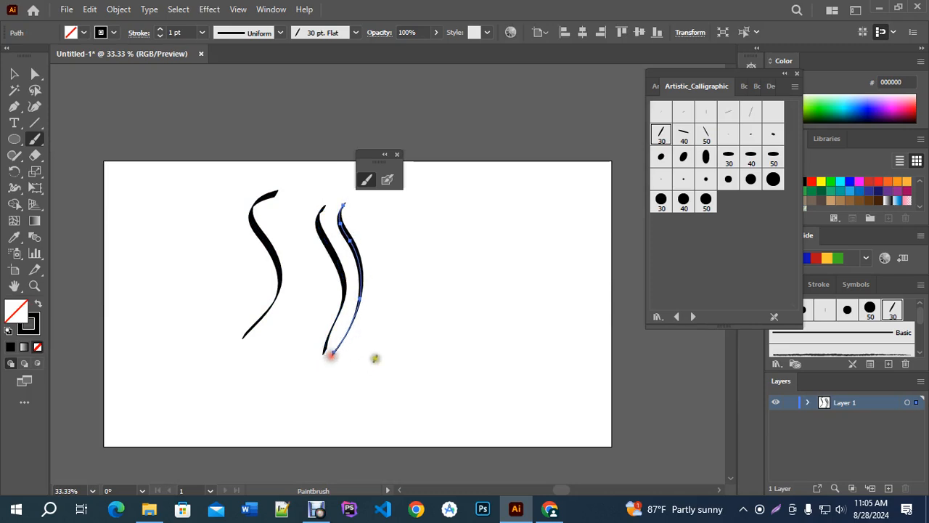
mouse_move(429, 305)
left_mouse_down()
mouse_move(383, 313)
mouse_move(408, 330)
mouse_move(442, 333)
mouse_move(390, 357)
mouse_move(390, 392)
left_mouse_up()
scroll(439, 430, "up", 1)
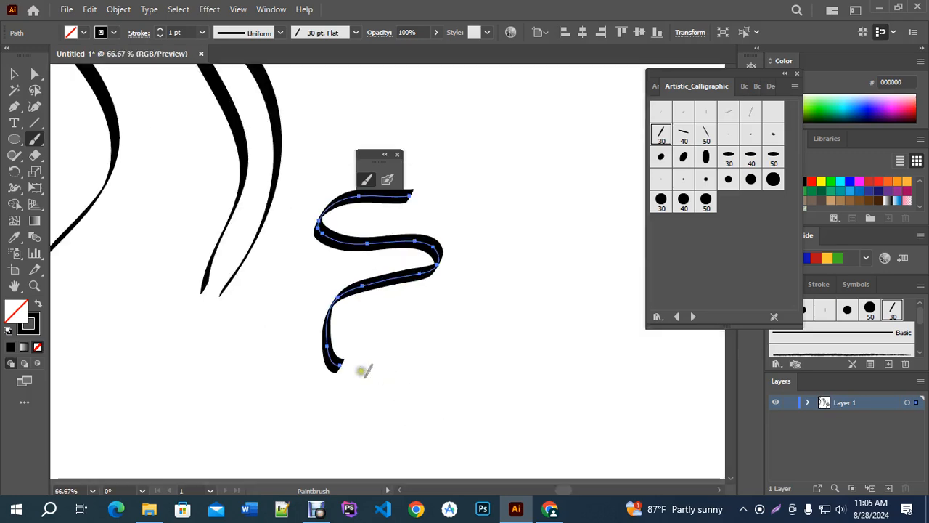
scroll(325, 376, "down", 2)
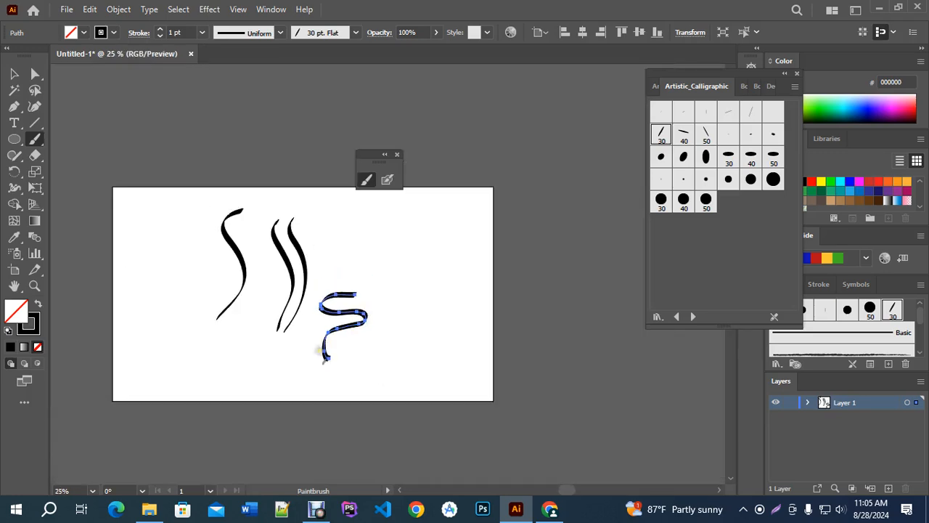
Step: Apply the 40 pt. Flat brush to the selected zigzag stroke and paint three more S-shaped strokes with it
left_click(684, 133)
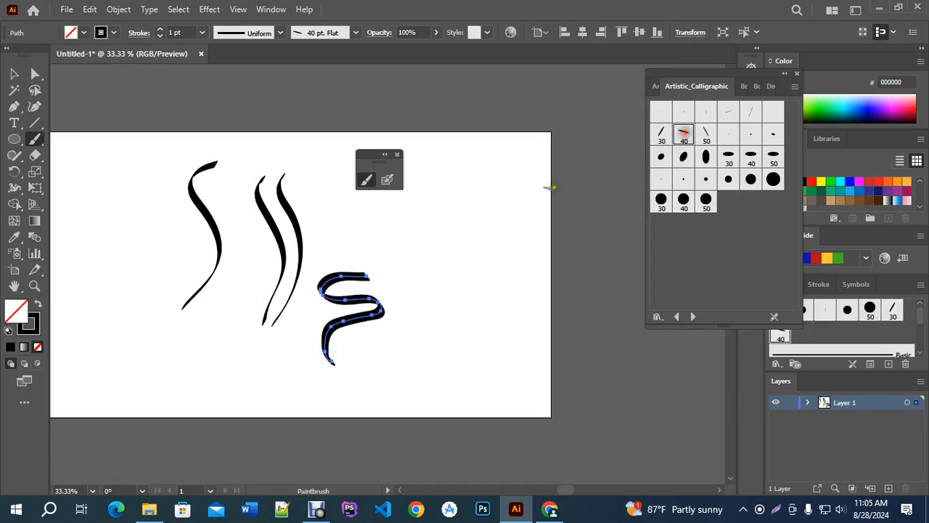
mouse_move(503, 161)
left_mouse_down()
mouse_move(471, 193)
mouse_move(498, 249)
mouse_move(466, 319)
left_mouse_up()
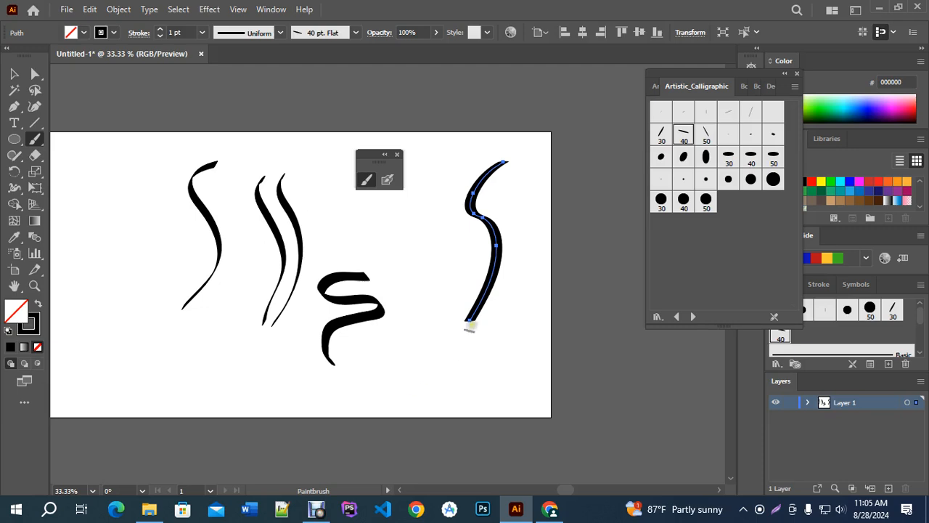
scroll(513, 234, "up", 2)
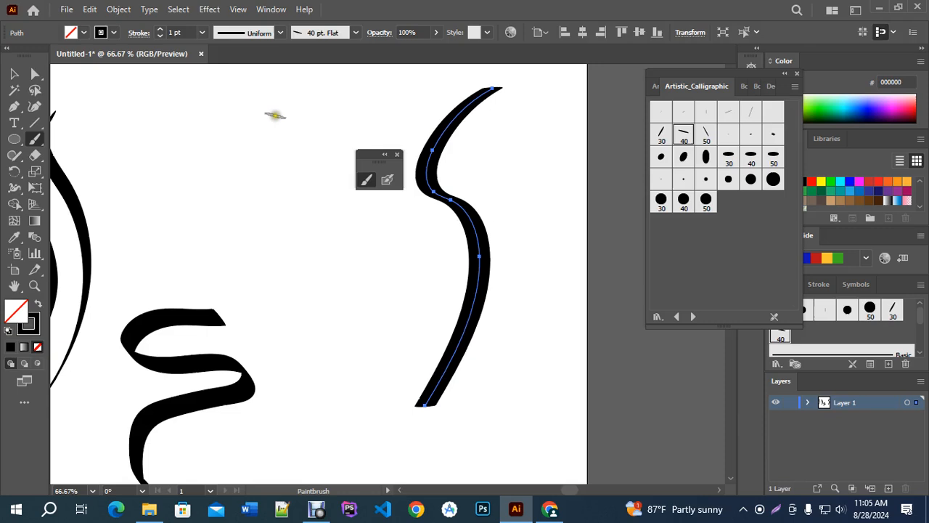
mouse_move(274, 114)
left_mouse_down()
mouse_move(245, 208)
mouse_move(305, 252)
mouse_move(318, 285)
mouse_move(314, 330)
left_mouse_up()
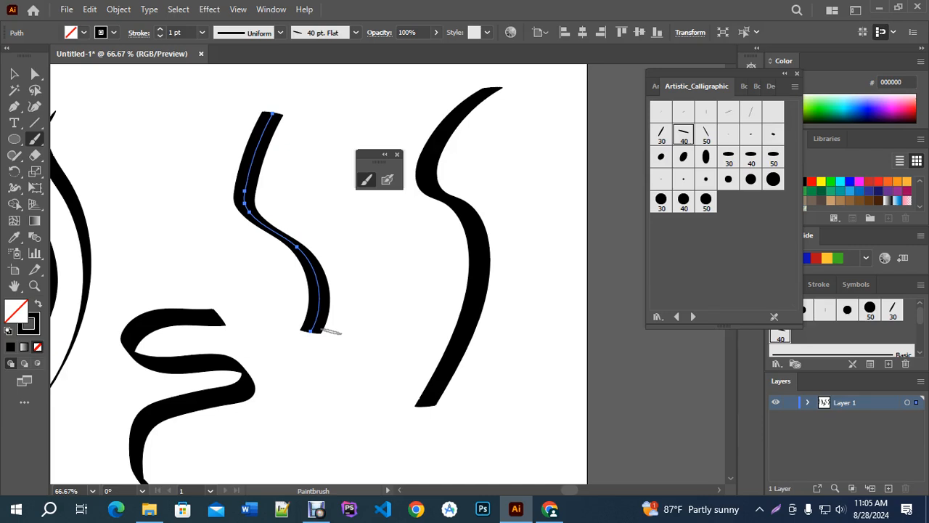
mouse_move(187, 120)
left_mouse_down()
mouse_move(209, 183)
mouse_move(215, 230)
mouse_move(128, 294)
left_mouse_up()
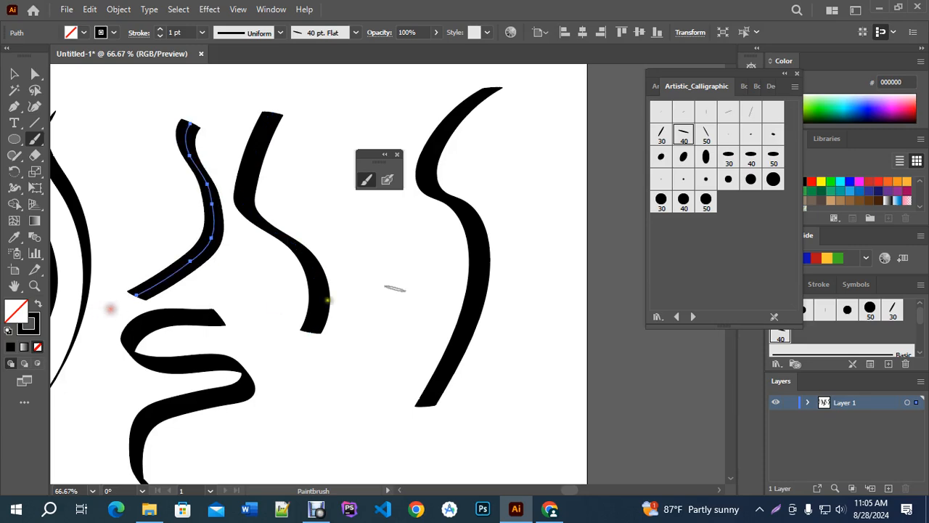
scroll(422, 277, "down", 5)
scroll(421, 277, "up", 2)
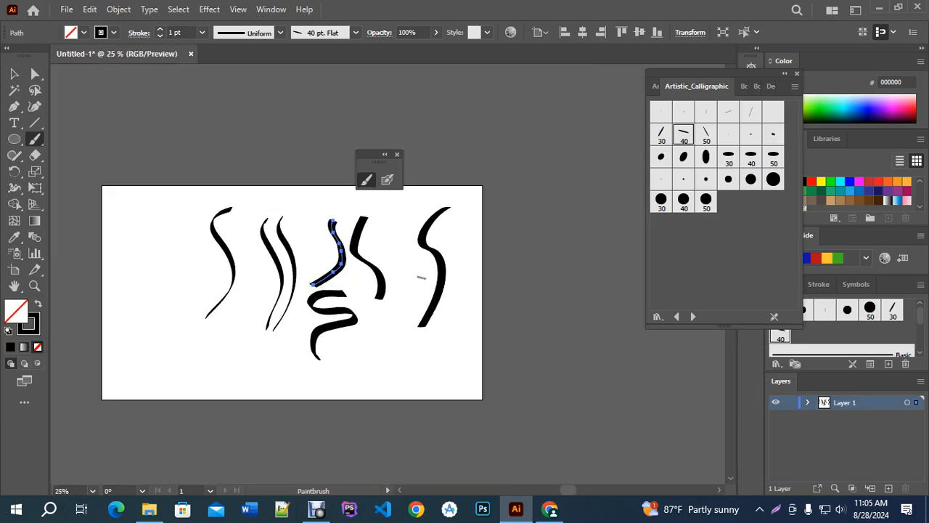
Step: Switch to Chrome and examine more of the Arabic calligraphy image results, previewing the Arab News example
left_click(550, 509)
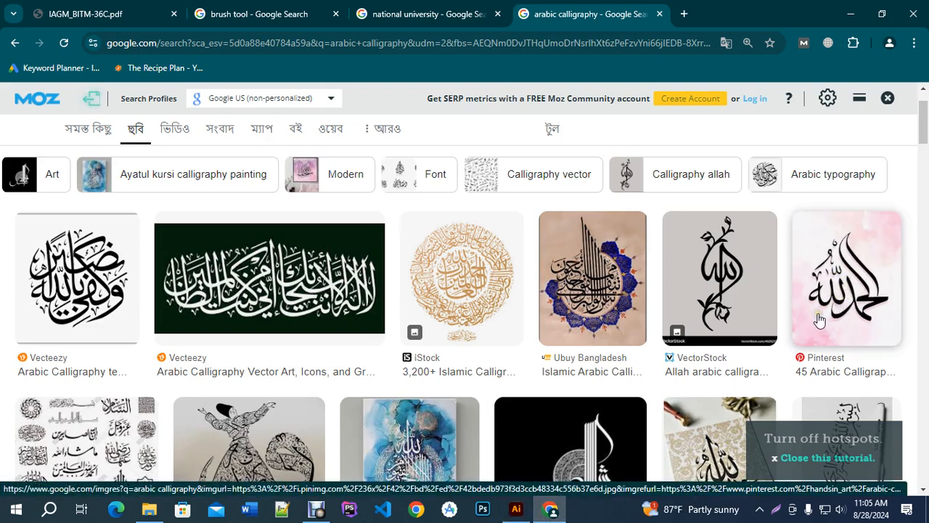
scroll(107, 282, "down", 1)
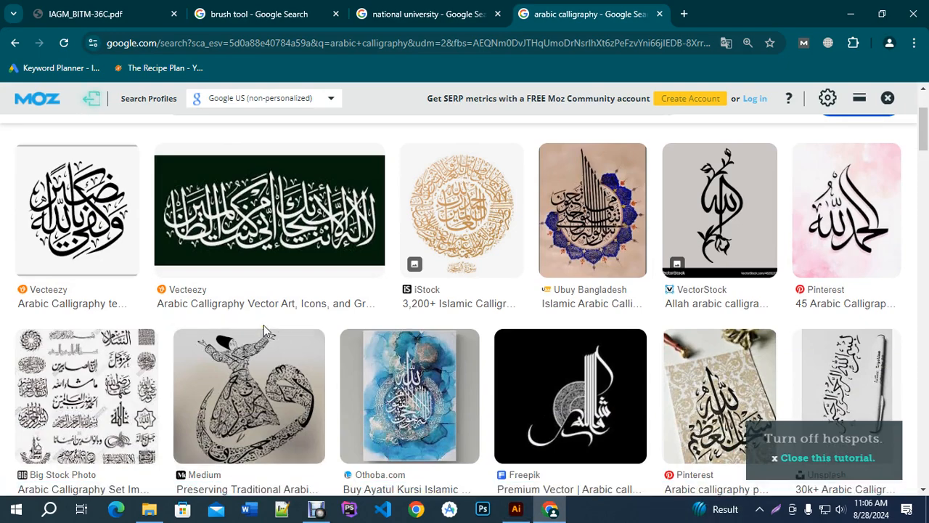
scroll(264, 325, "down", 5)
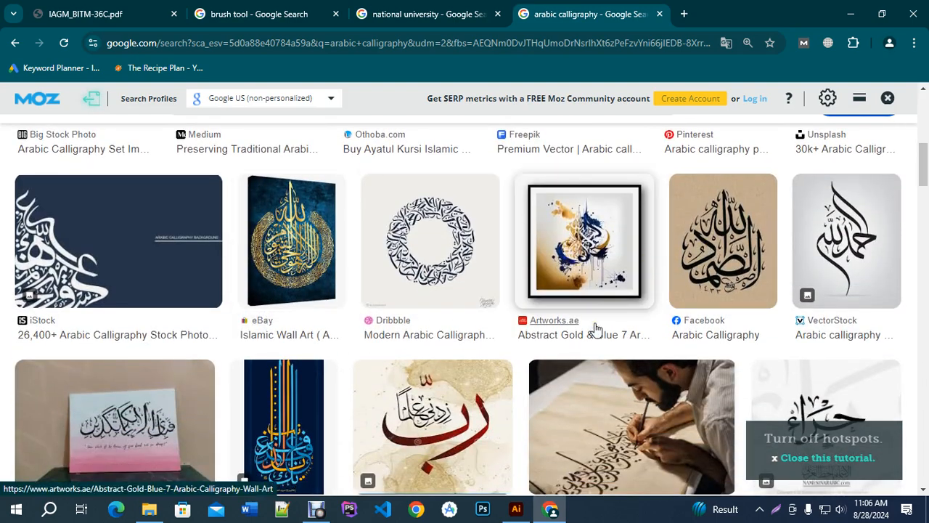
scroll(595, 326, "down", 1)
scroll(595, 328, "down", 2)
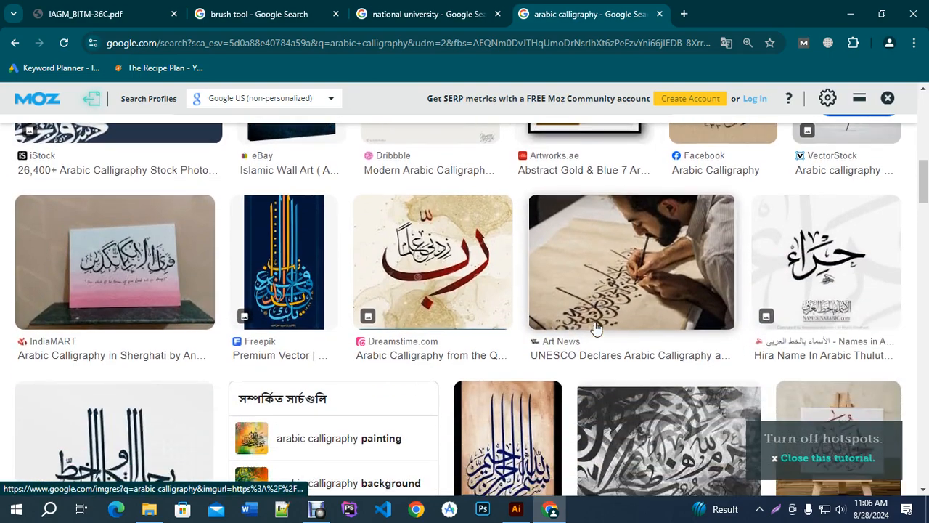
scroll(378, 323, "down", 1)
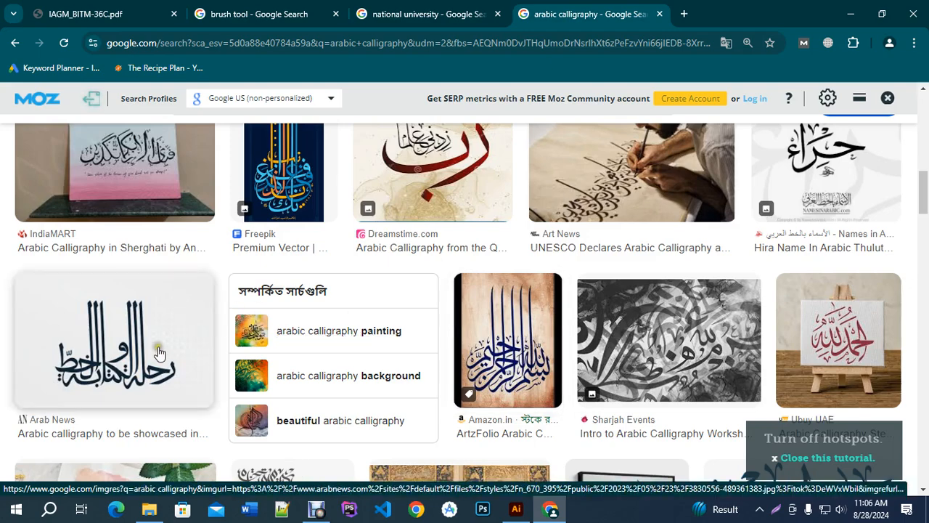
scroll(154, 344, "down", 1)
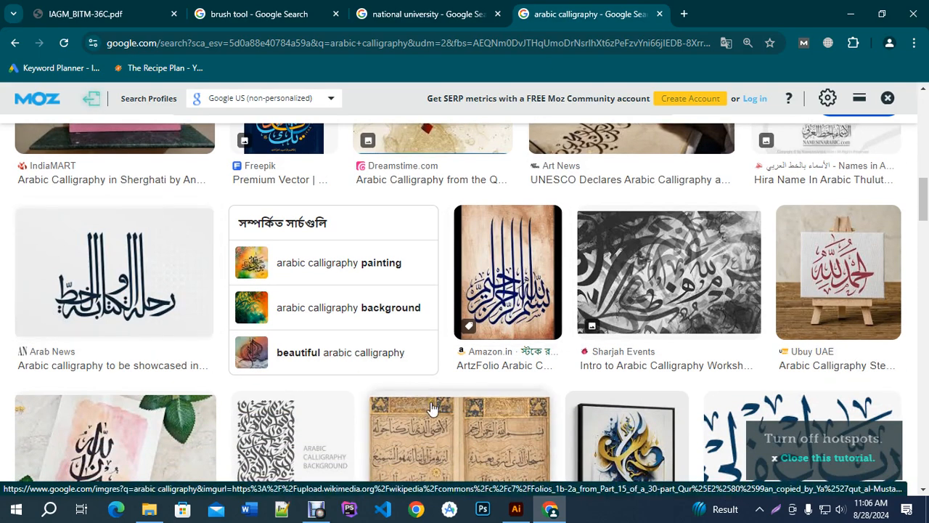
left_click(128, 268)
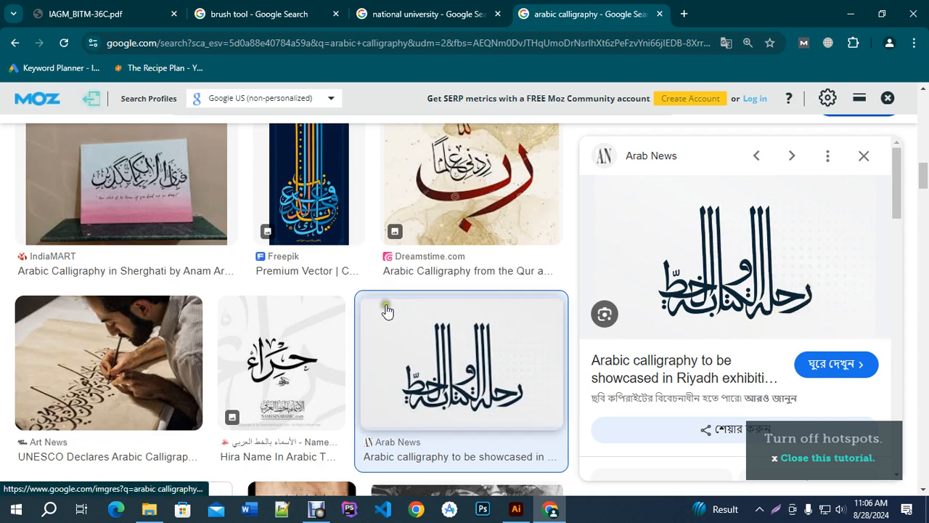
Step: Return to Illustrator, delete all the practice strokes and reactivate the Paintbrush tool
left_click(516, 509)
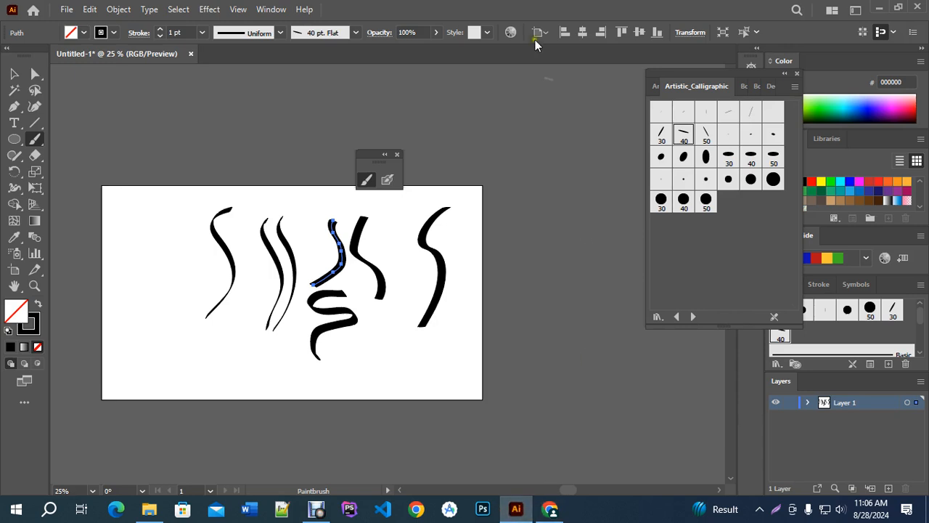
left_click(14, 74)
left_click_drag(199, 187, 507, 336)
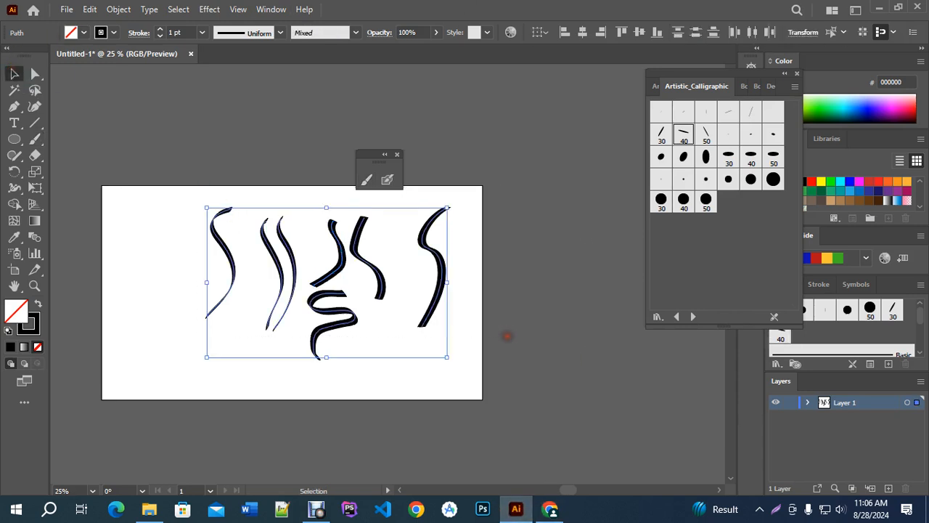
key("Delete")
left_click_drag(303, 264, 406, 263)
left_click_drag(369, 153, 354, 108)
left_click(355, 135)
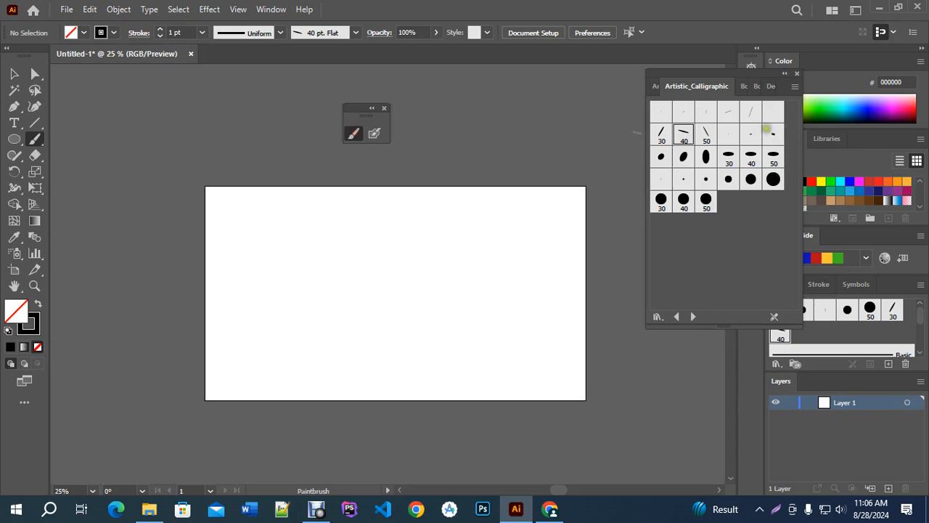
Step: Choose the 20 pt. Round calligraphic brush and paint a long, hooked letter-like stroke on the left part of the artboard
left_click(751, 179)
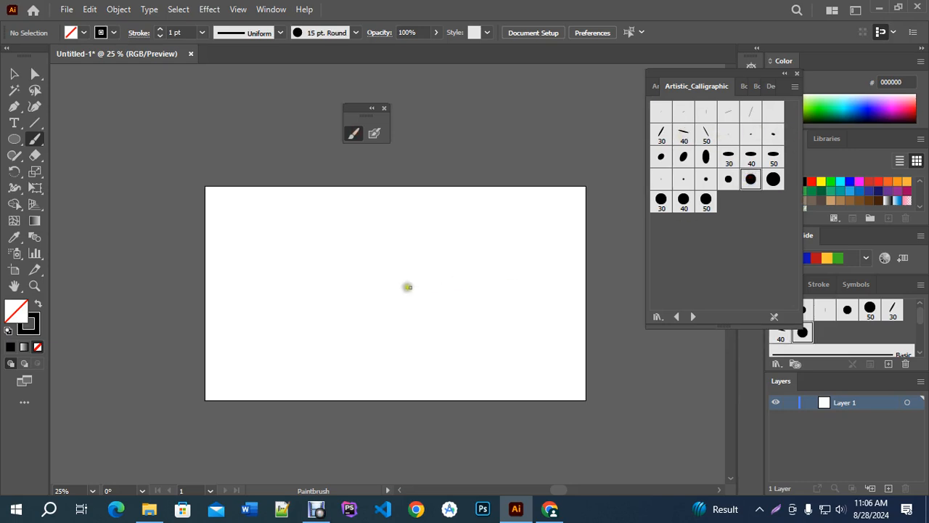
scroll(356, 291, "up", 1)
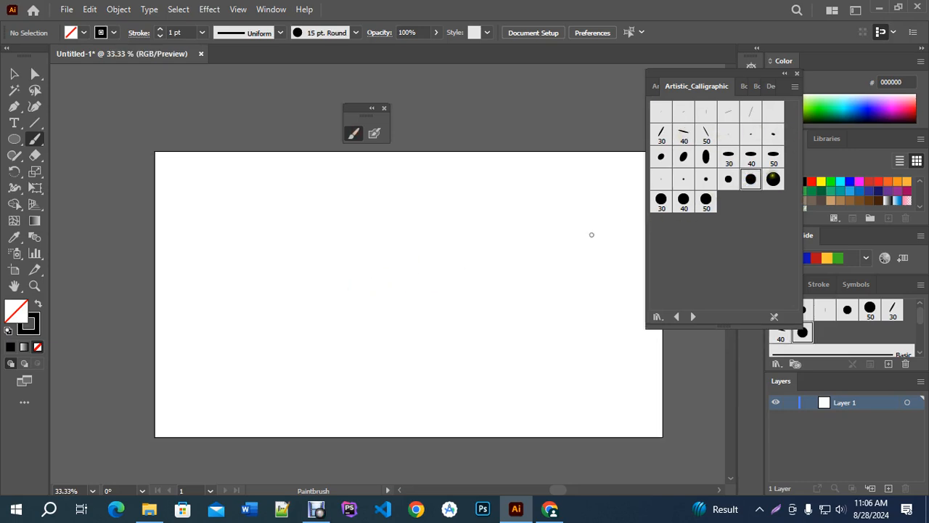
left_click(773, 179)
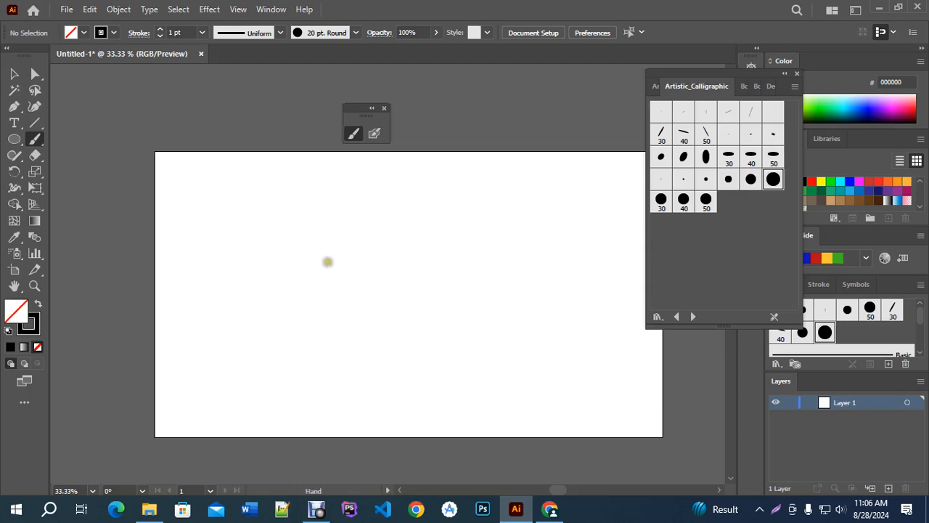
left_click_drag(324, 263, 286, 262)
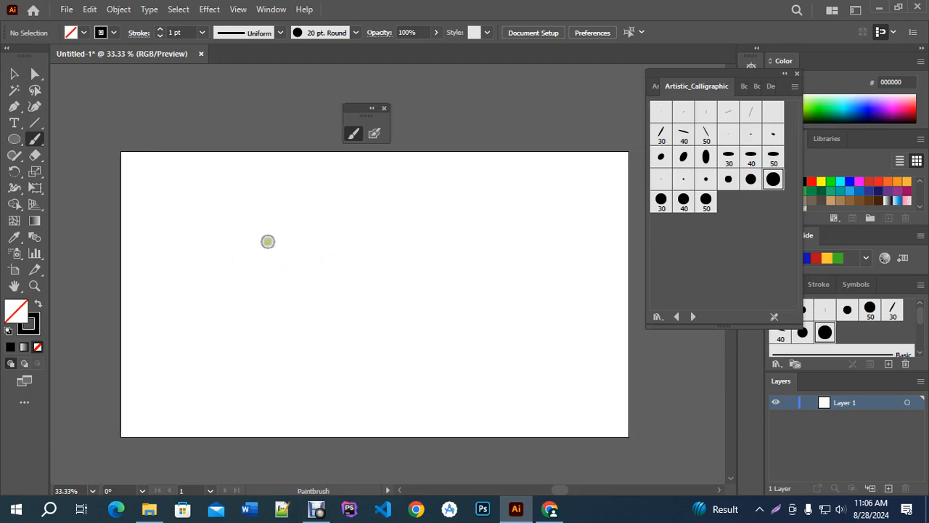
mouse_move(280, 251)
left_mouse_down()
mouse_move(273, 295)
mouse_move(294, 273)
mouse_move(293, 298)
mouse_move(273, 331)
mouse_move(241, 315)
mouse_move(260, 242)
mouse_move(212, 144)
left_mouse_up()
left_click_drag(350, 260, 313, 261)
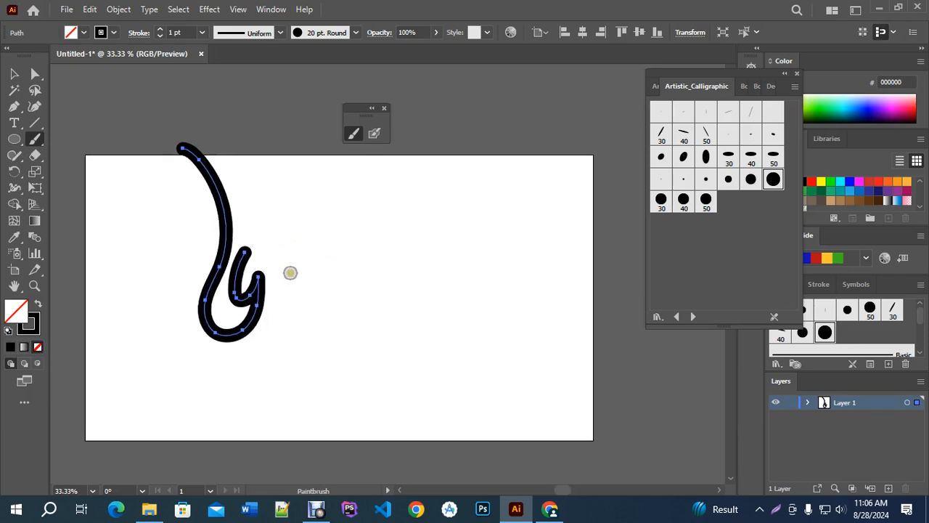
Step: Paint a curved stroke sweeping beneath the hooked letter, redoing it with the Paintbrush fidelity confirmed one notch below Smooth
mouse_move(296, 274)
left_mouse_down()
mouse_move(273, 246)
mouse_move(287, 319)
mouse_move(165, 395)
left_mouse_up()
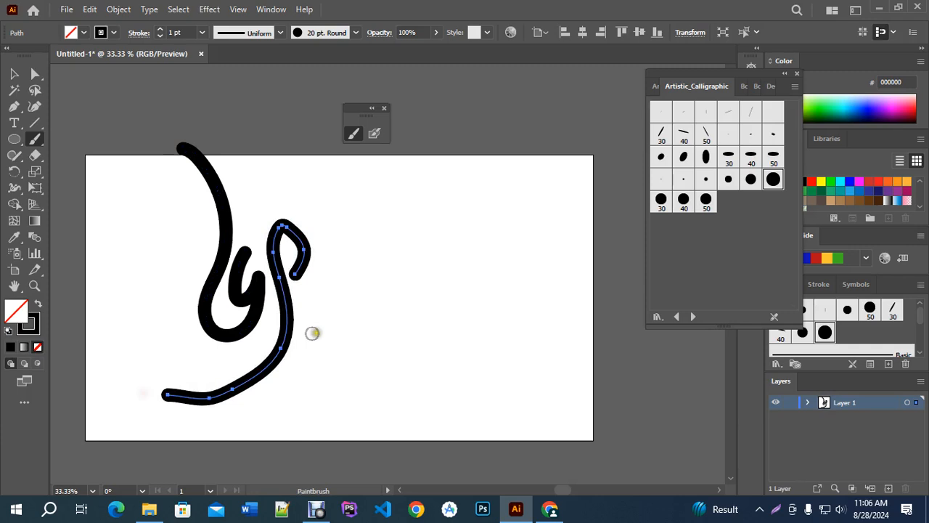
key("ctrl+z")
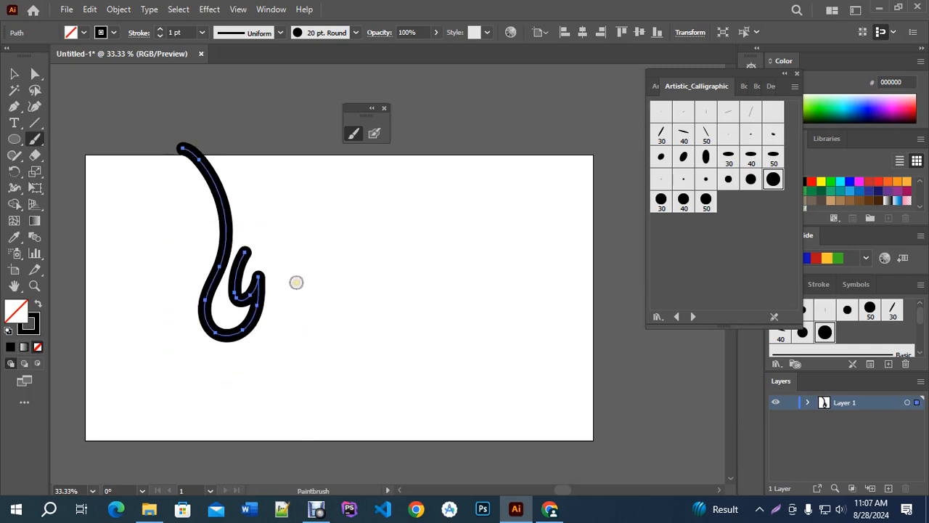
double_click(354, 133)
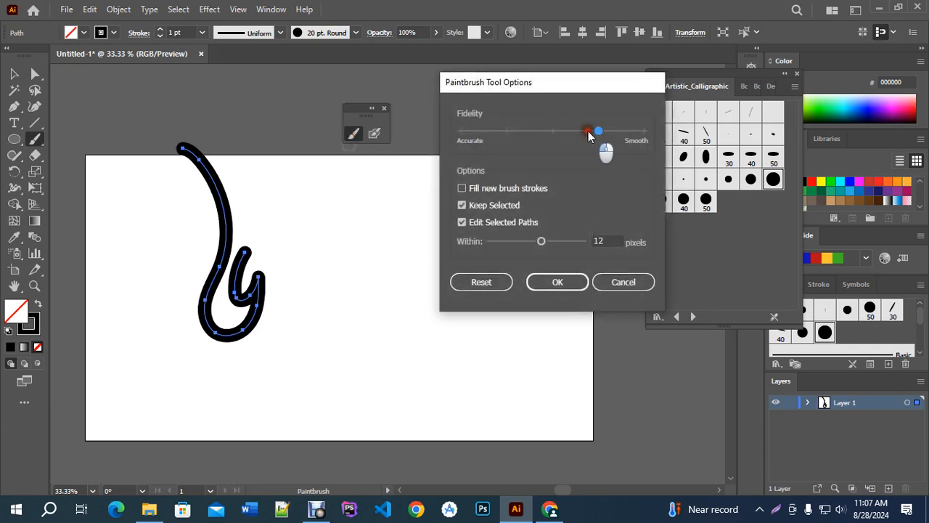
left_click(559, 282)
mouse_move(290, 267)
left_mouse_down()
mouse_move(291, 254)
mouse_move(271, 248)
mouse_move(274, 312)
mouse_move(259, 338)
mouse_move(145, 363)
left_mouse_up()
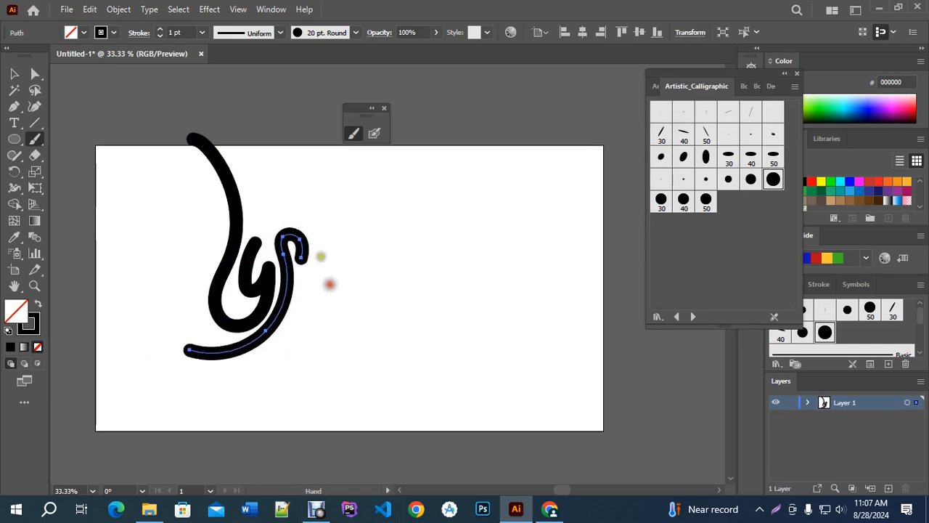
Step: Paint one continuous looping stroke to the right of the two letter-like strokes, undoing the false start, and deselect it
mouse_move(332, 239)
left_mouse_down()
mouse_move(301, 297)
mouse_move(317, 310)
mouse_move(291, 330)
mouse_move(291, 344)
mouse_move(326, 335)
mouse_move(335, 348)
mouse_move(344, 294)
mouse_move(375, 256)
mouse_move(363, 298)
mouse_move(380, 322)
mouse_move(396, 313)
mouse_move(381, 267)
mouse_move(337, 241)
mouse_move(305, 297)
mouse_move(314, 297)
mouse_move(315, 319)
mouse_move(281, 341)
mouse_move(317, 346)
mouse_move(326, 364)
mouse_move(355, 298)
left_mouse_up()
key("ctrl+z")
key("ctrl+z")
mouse_move(339, 239)
left_mouse_down()
mouse_move(305, 299)
mouse_move(320, 309)
mouse_move(280, 351)
mouse_move(334, 340)
mouse_move(373, 264)
mouse_move(415, 294)
mouse_move(444, 283)
mouse_move(375, 318)
mouse_move(392, 350)
mouse_move(424, 272)
left_mouse_up()
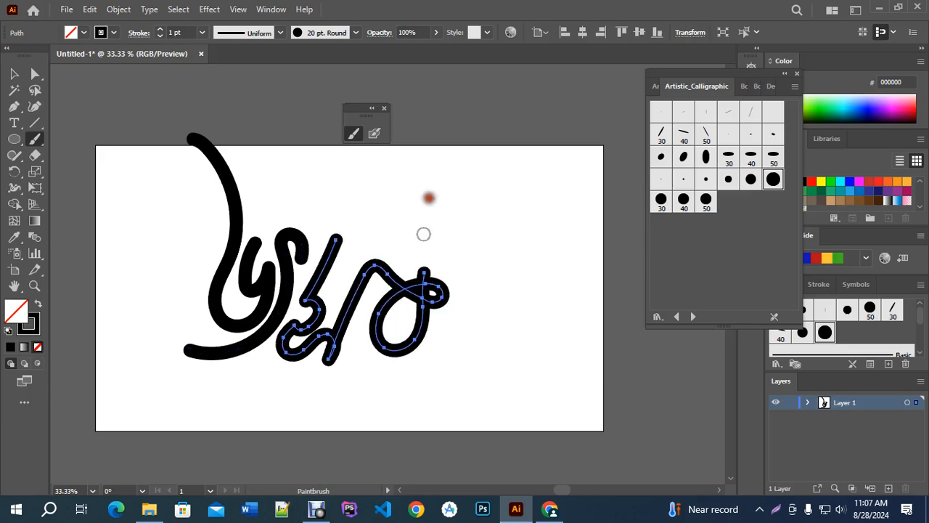
key("space")
left_click_drag(463, 242, 429, 215)
key("v")
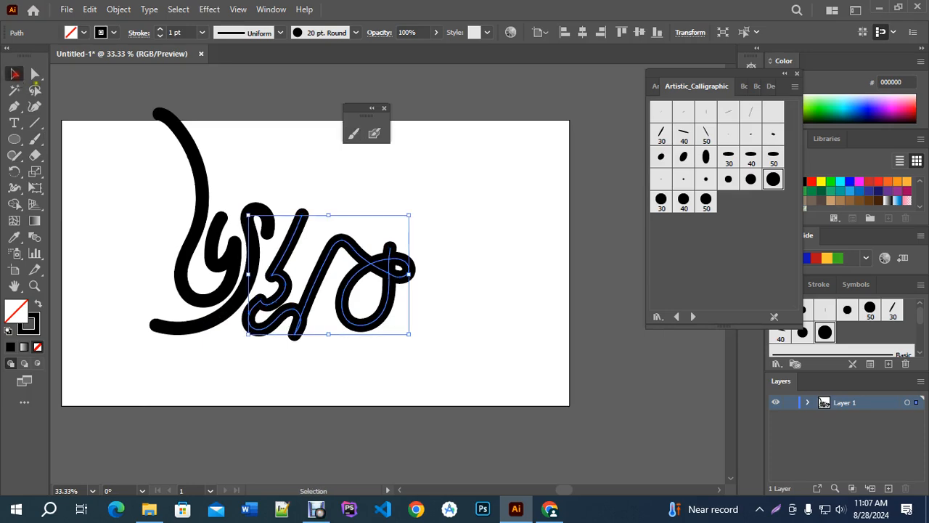
left_click(441, 205)
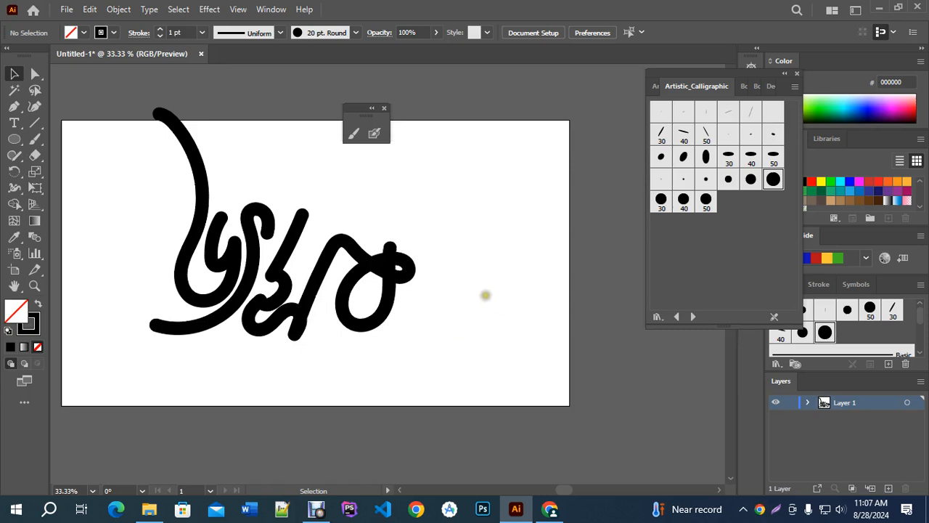
Step: Select all the calligraphy strokes, move them slightly down on the artboard and deselect them
key("space")
left_click_drag(363, 210, 405, 243)
left_click_drag(211, 206, 500, 337)
left_click_drag(414, 294, 419, 322)
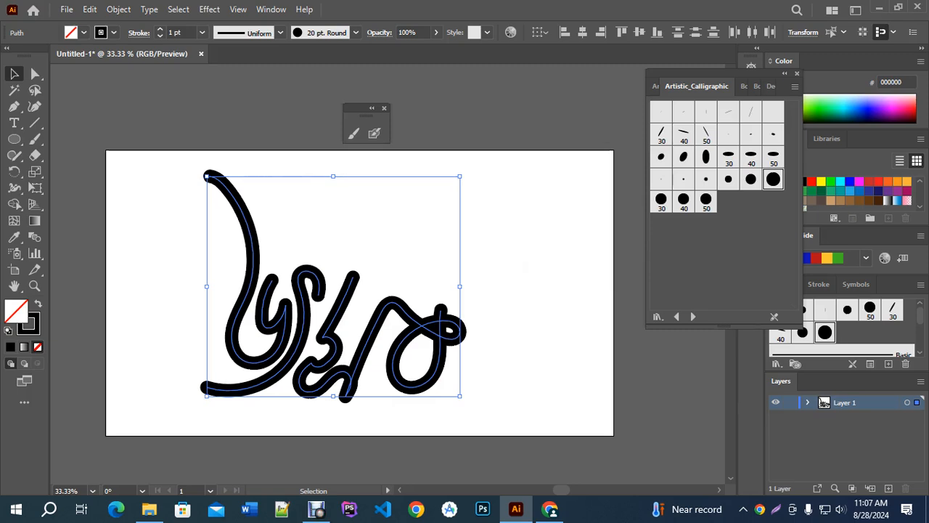
left_click(547, 260)
Step: Lasso the anchor points of the looping stroke's small end loop and shift them slightly left to tighten the letter
left_click(35, 90)
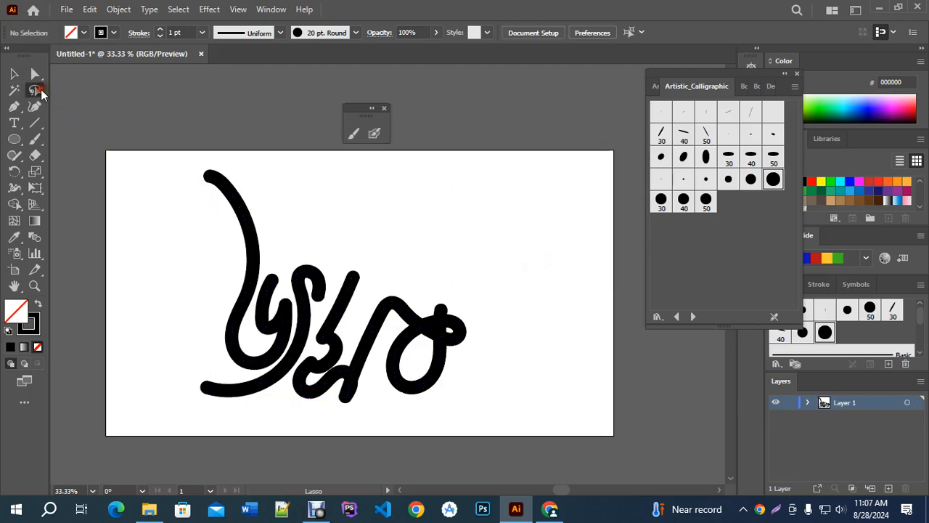
scroll(323, 339, "up", 1)
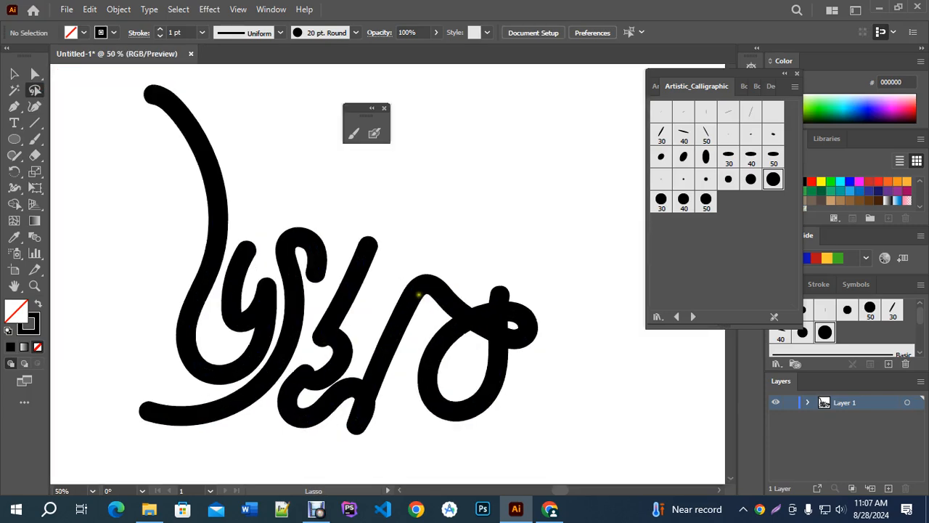
mouse_move(517, 266)
left_mouse_down()
mouse_move(408, 344)
mouse_move(412, 426)
mouse_move(542, 378)
mouse_move(531, 251)
left_mouse_up()
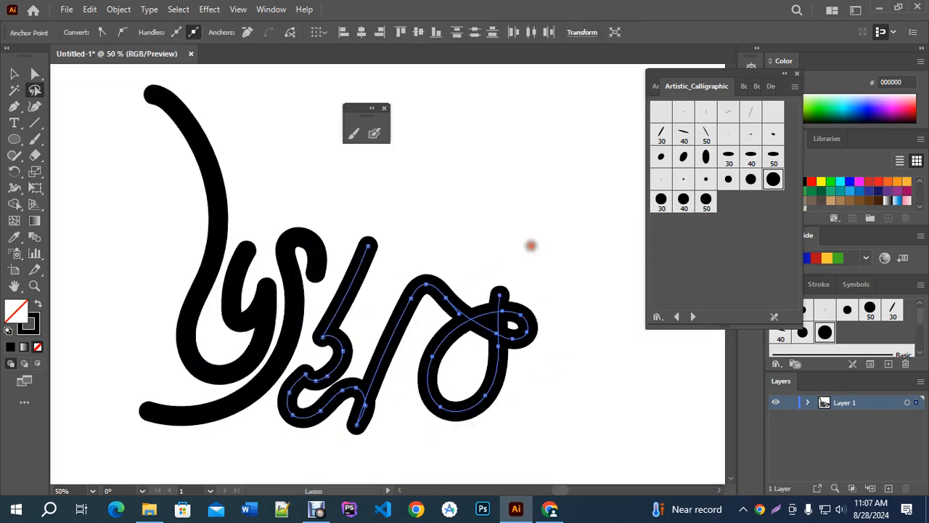
left_click(33, 75)
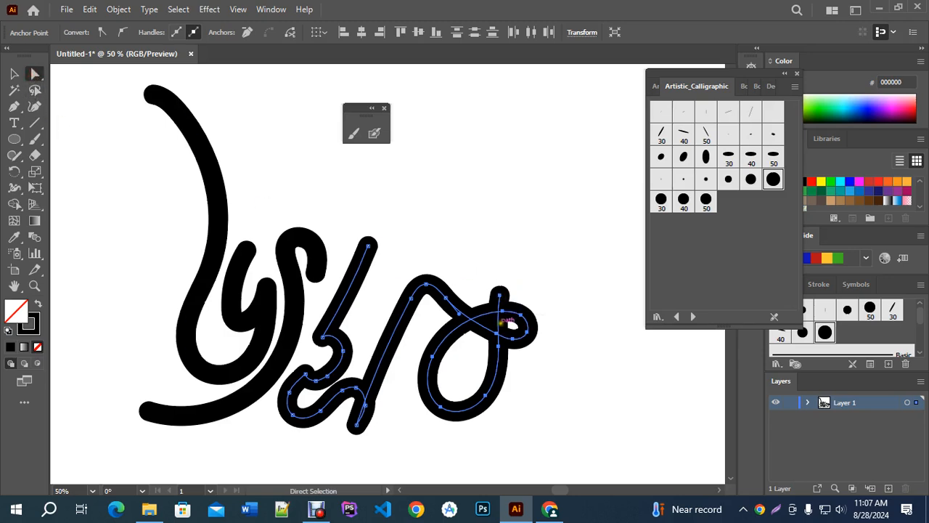
mouse_move(485, 334)
left_mouse_down()
mouse_move(464, 335)
mouse_move(469, 346)
mouse_move(478, 342)
left_mouse_up()
key("ctrl+minus")
key("v")
left_click(132, 183)
Step: Select all the calligraphy strokes, close the floating brush tools panel and deselect the strokes
left_click_drag(160, 166, 504, 353)
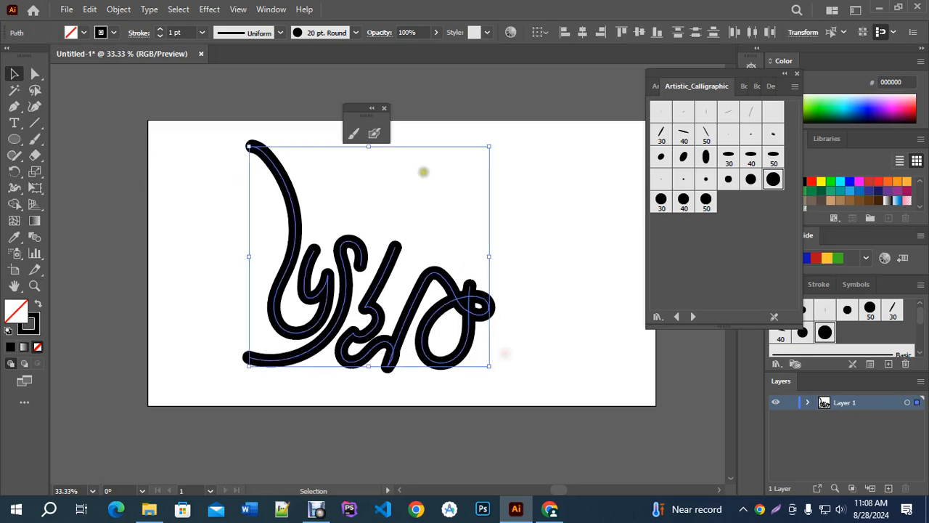
left_click(385, 109)
left_click(532, 201)
left_click_drag(546, 251, 500, 228)
Step: Paint a long wavy stroke with the 20 pt. Round brush above the looping letters, starting beside the tall hooked stroke, and deselect it
left_click(34, 139)
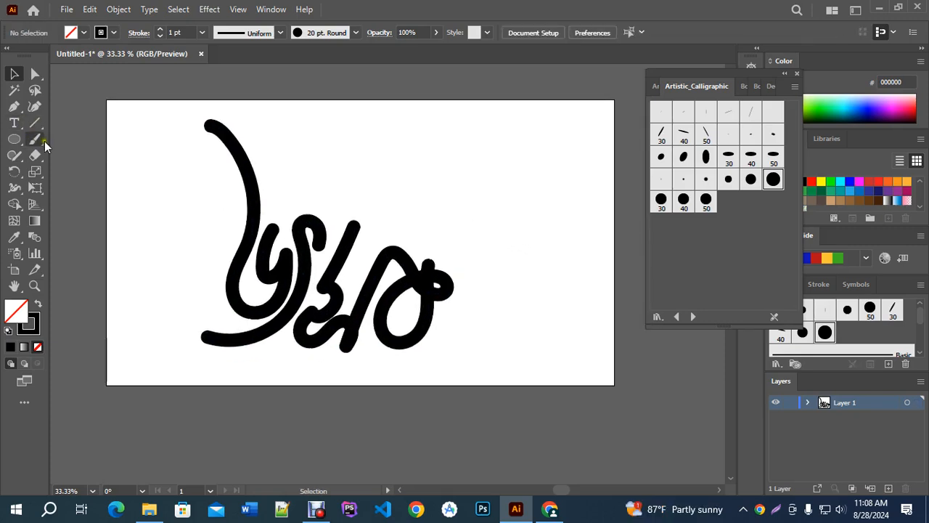
left_click_drag(281, 207, 500, 227)
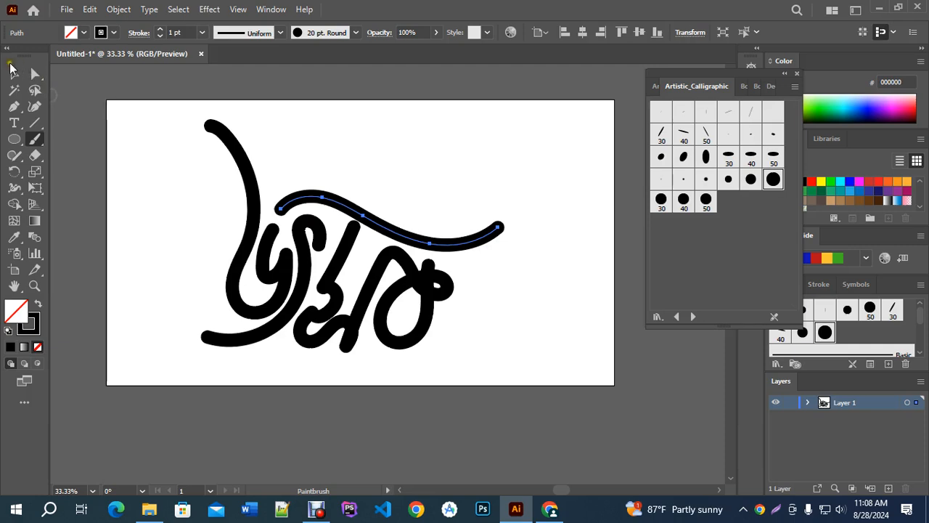
left_click(12, 71)
left_click(404, 135)
left_click_drag(473, 276, 491, 282)
Step: Try the elliptical variable width profile on the wavy top stroke, then undo it and deselect the stroke
left_click(435, 245)
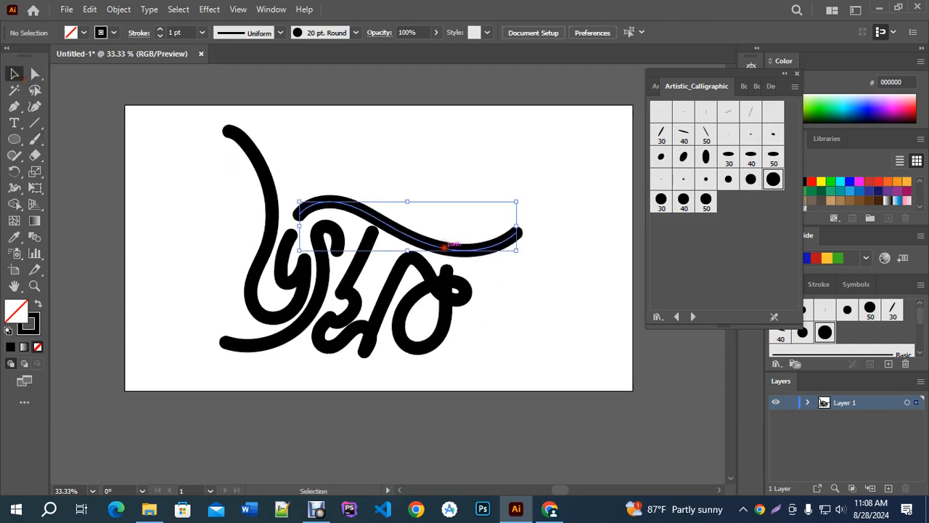
left_click(279, 34)
left_click(239, 79)
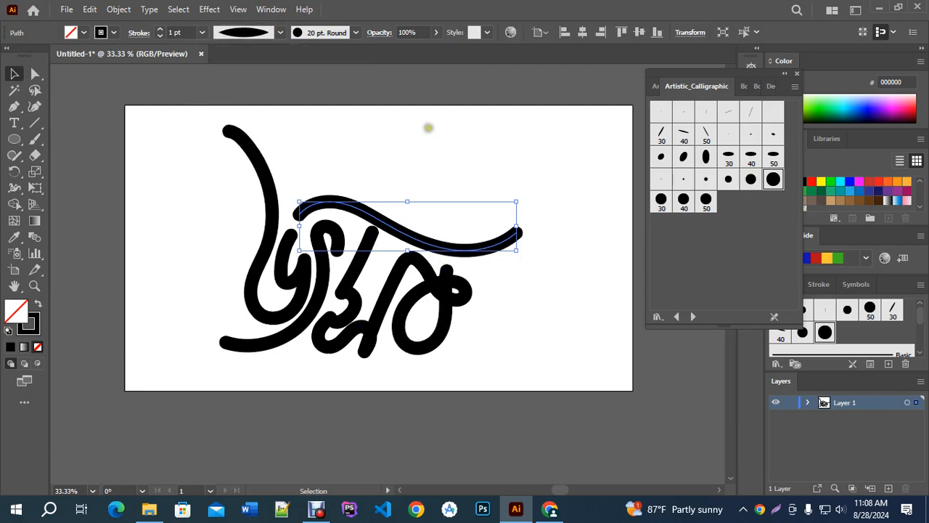
key("ctrl+z")
left_click(482, 145)
Step: Select all the calligraphy strokes and expand their appearance into filled shapes
left_click_drag(156, 174, 522, 353)
left_click(119, 9)
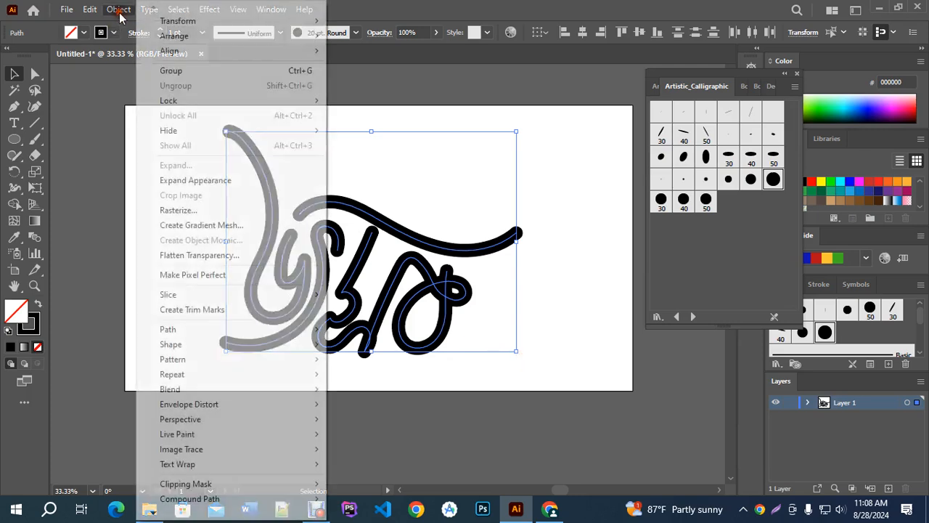
left_click(186, 180)
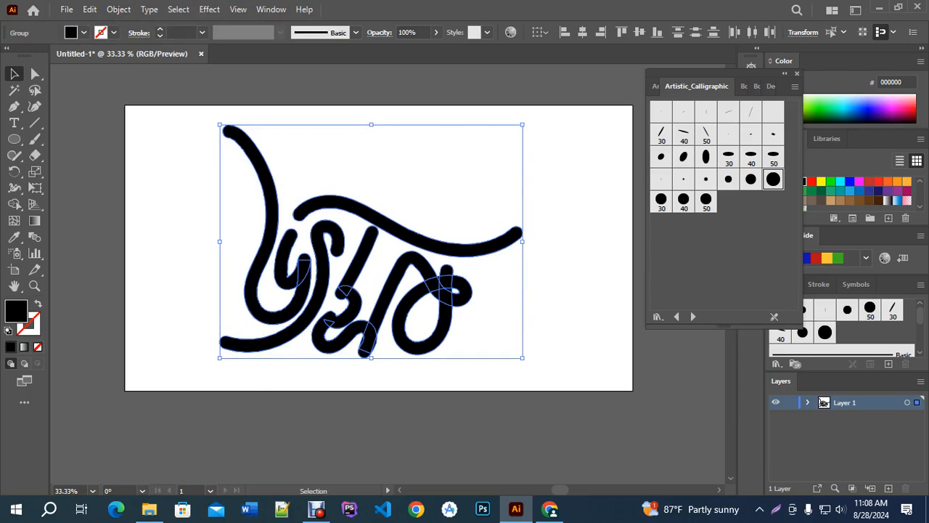
Step: Unite the overlapping expanded lettering shapes with Pathfinder, undoing the first Unite to compare the overlaps and reapplying it
key("a")
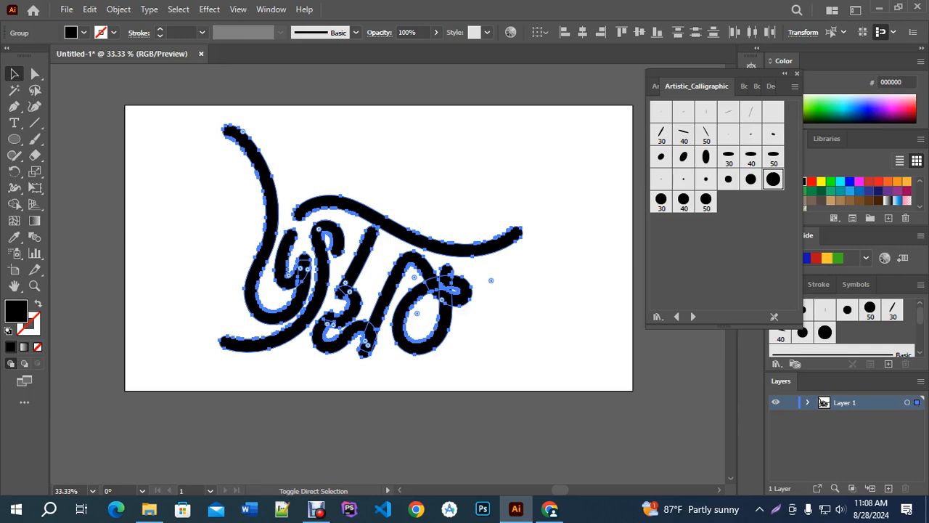
key("ctrl+shift+F9")
key("v")
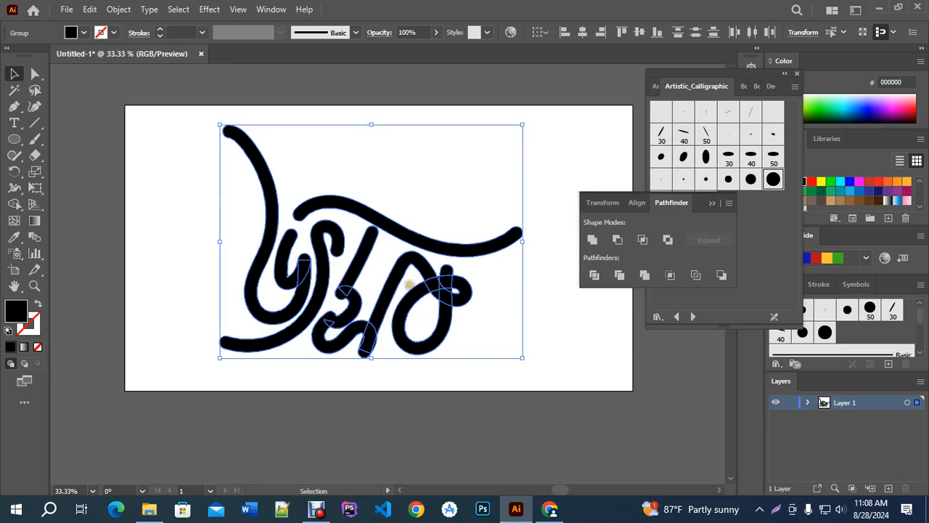
key("ctrl+1")
scroll(509, 269, "down", 1)
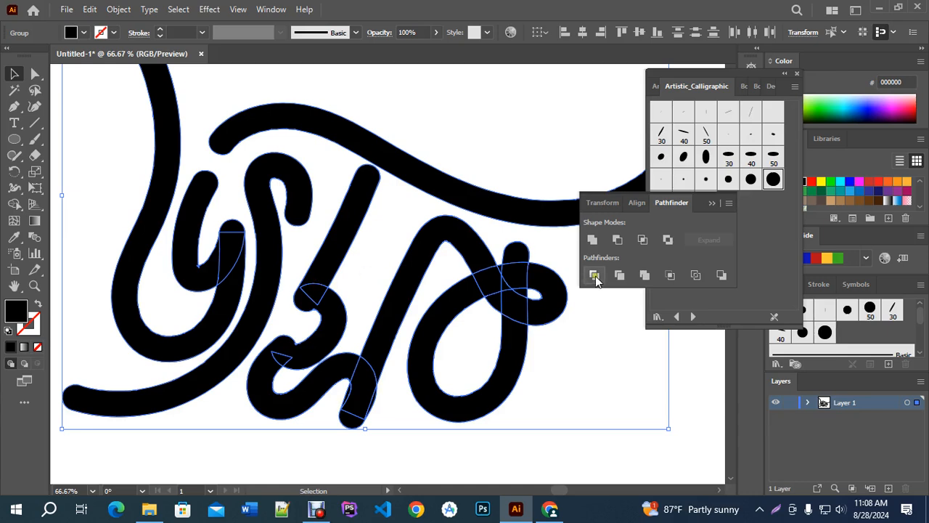
left_click(592, 240)
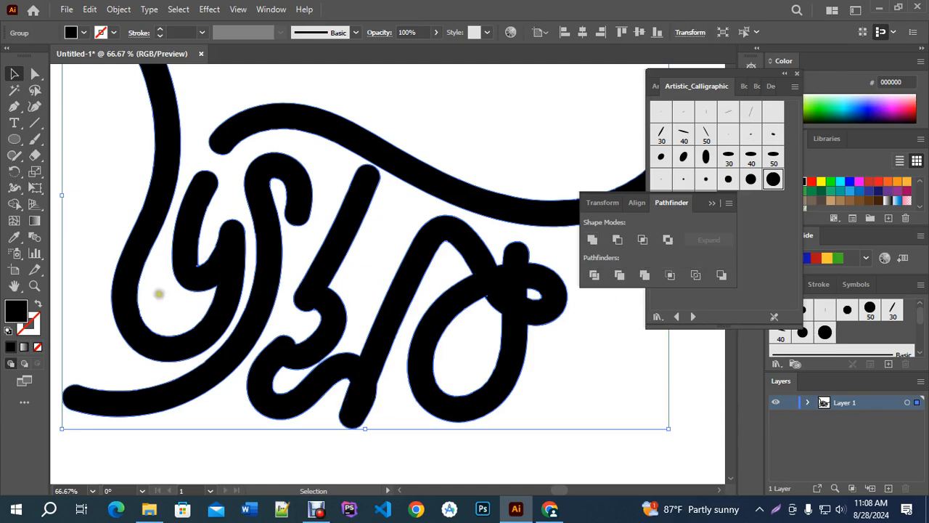
key("ctrl+z")
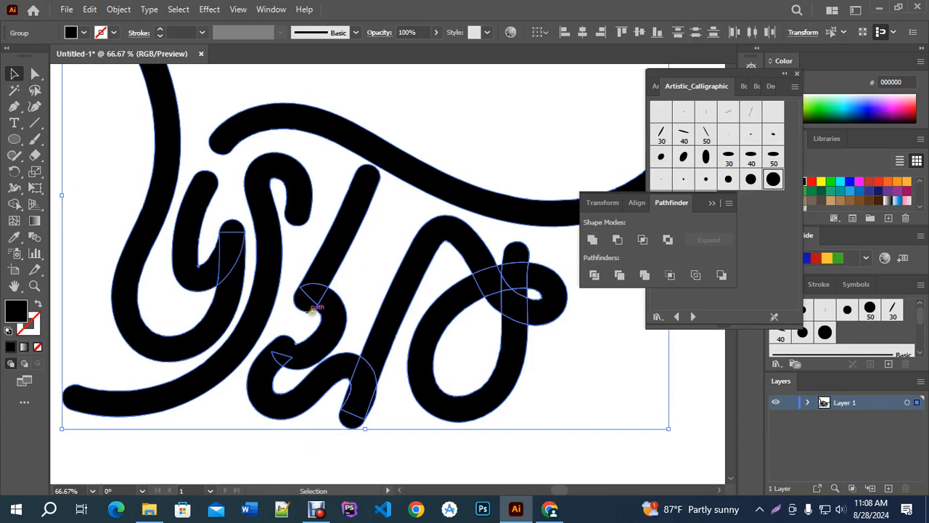
left_click(592, 240)
Step: Fill the united lettering with the orange swatch F15A24
key("ctrl+minus")
key("ctrl+minus")
key("ctrl+minus")
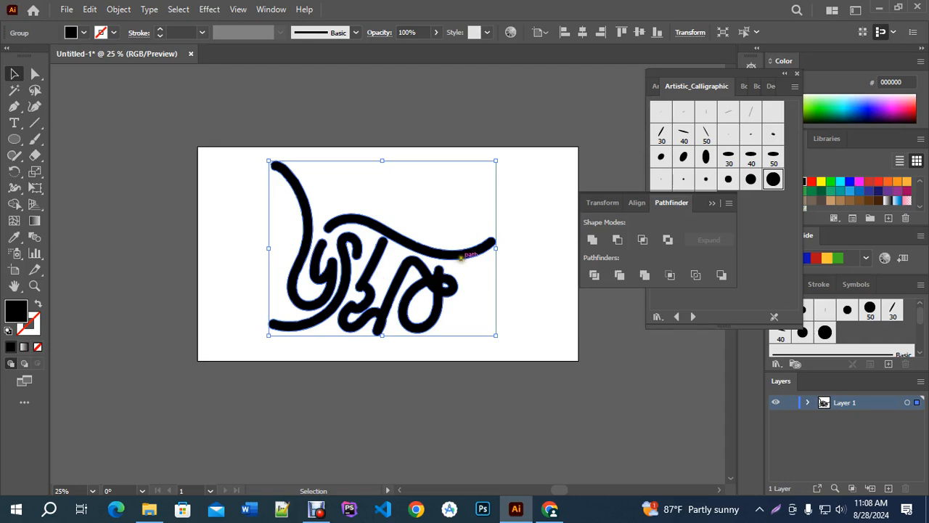
scroll(461, 258, "up", 1)
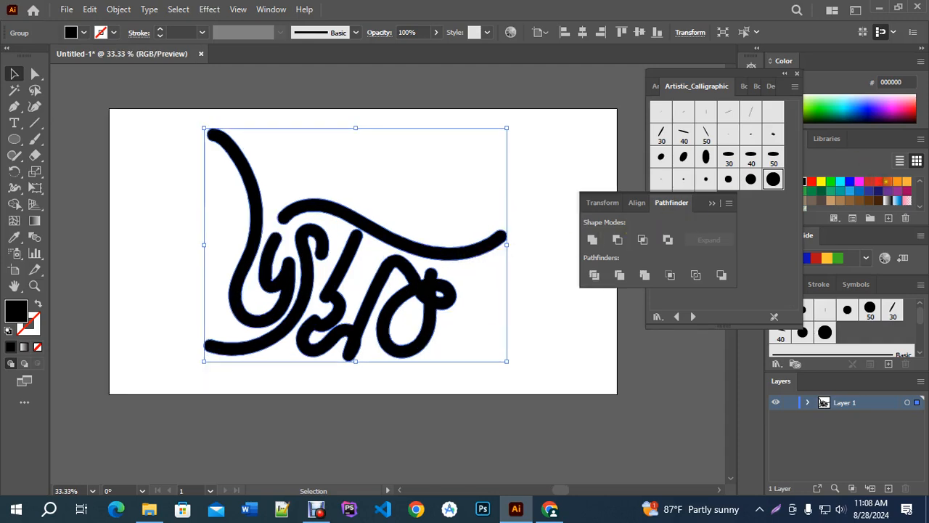
left_click(887, 181)
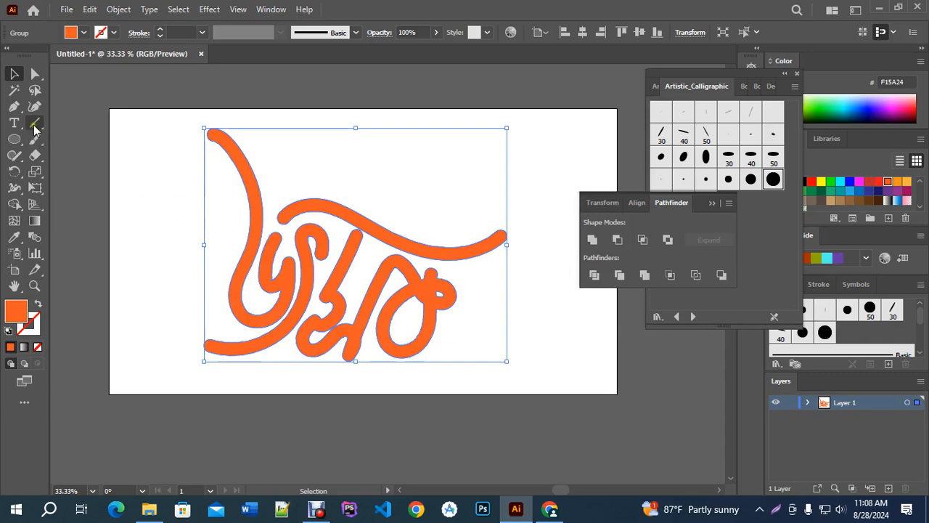
Step: Draw a shallow arched Pen path across the lower part of the lettering, swap its fill and stroke, and deselect it
left_click(14, 106)
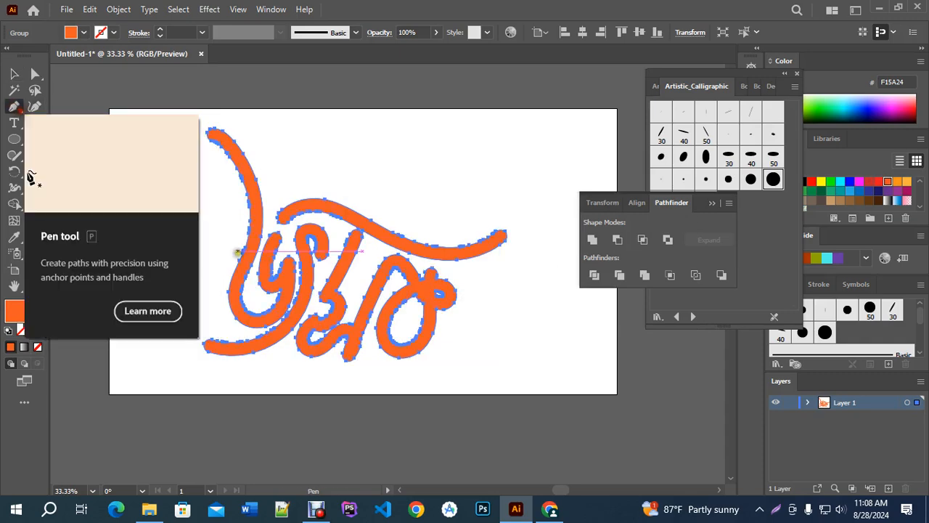
key("ctrl+minus")
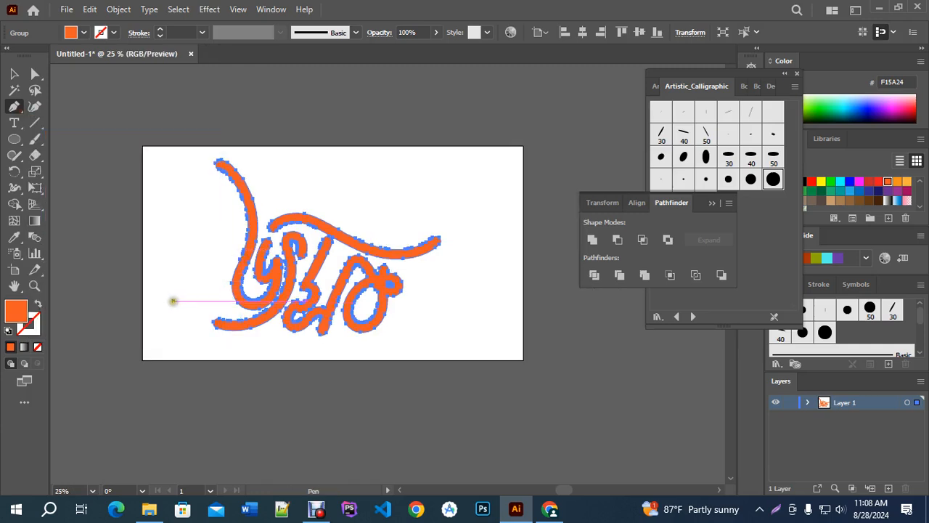
left_click(169, 300)
left_click_drag(456, 316, 575, 360)
left_click(14, 74)
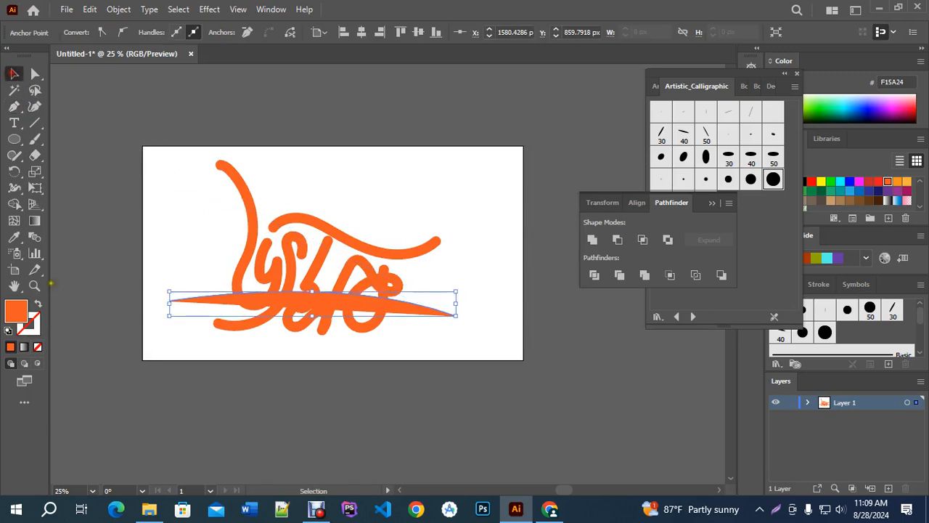
left_click(40, 305)
left_click(375, 361)
Step: Rotate the arched path clockwise so it slopes diagonally down across the lettering, and move it slightly up
scroll(312, 300, "up", 1)
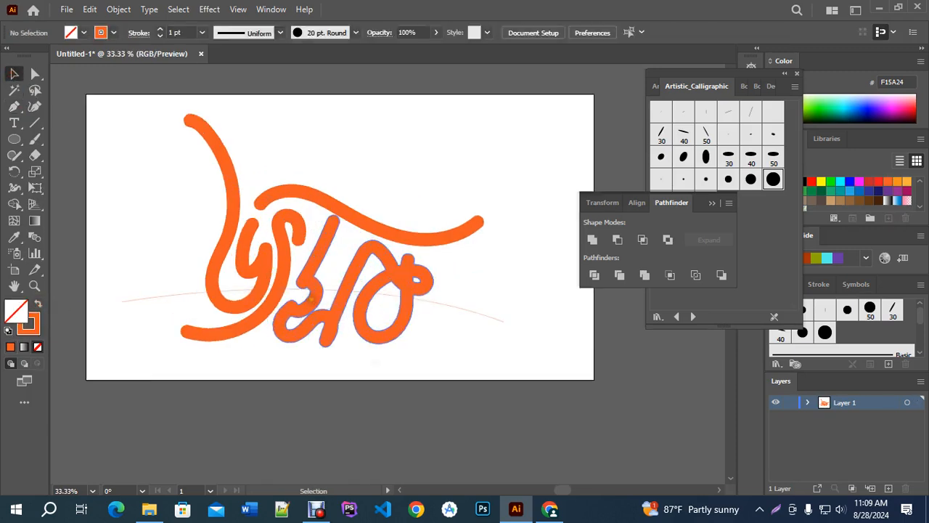
left_click(321, 288)
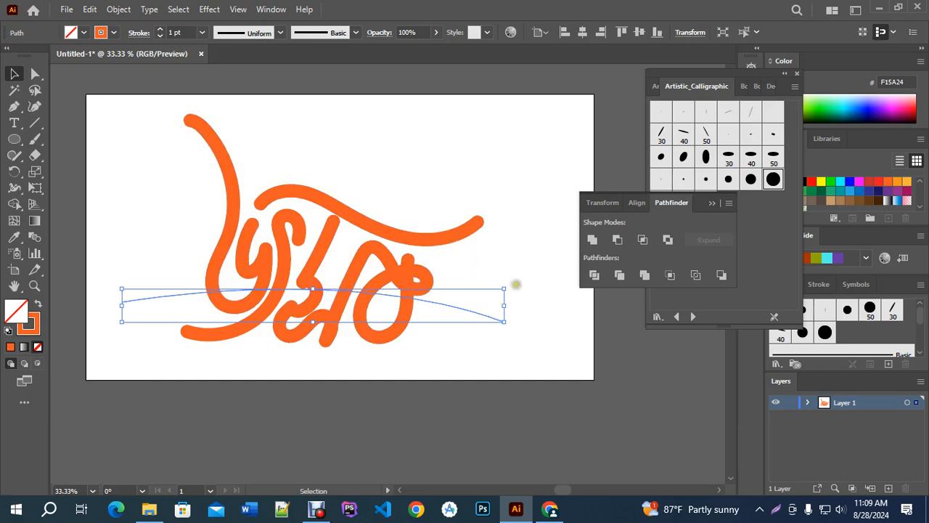
left_click_drag(507, 282, 525, 356)
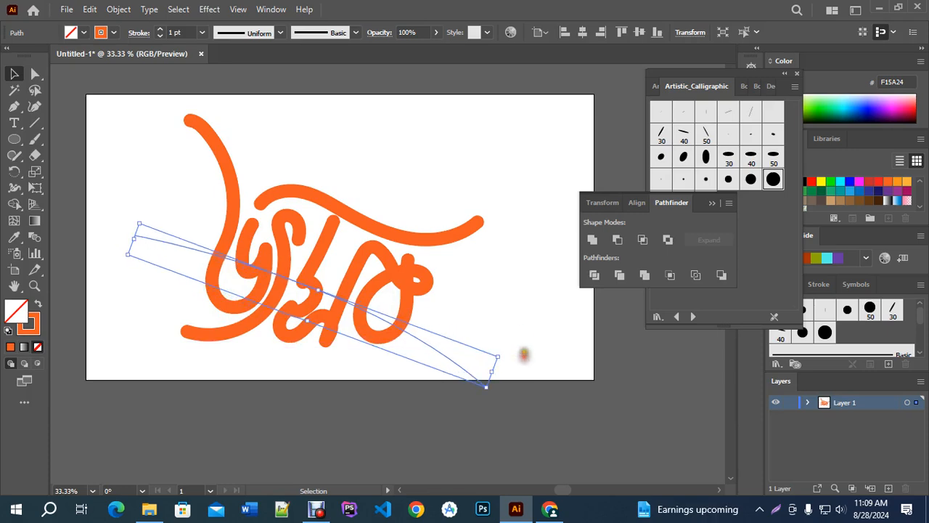
left_click(520, 307)
left_click_drag(407, 333, 411, 330)
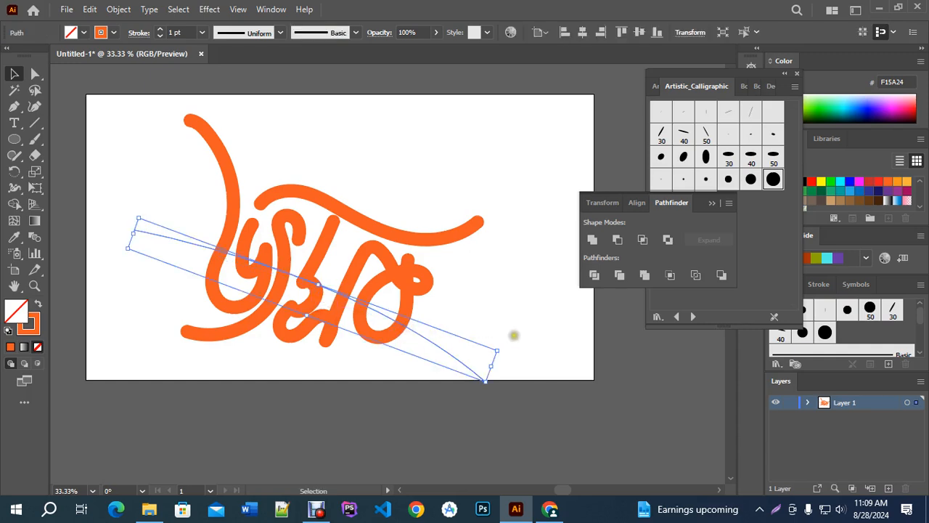
Step: Divide the lettering along the diagonal curve, rotated to a steeper angle, and ungroup the resulting pieces
left_click_drag(505, 347, 511, 392)
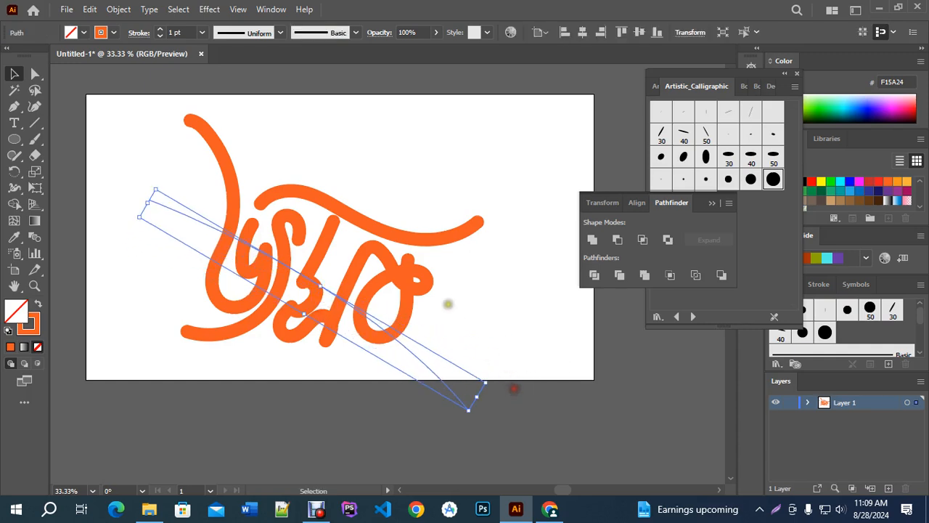
left_click_drag(125, 142, 438, 371)
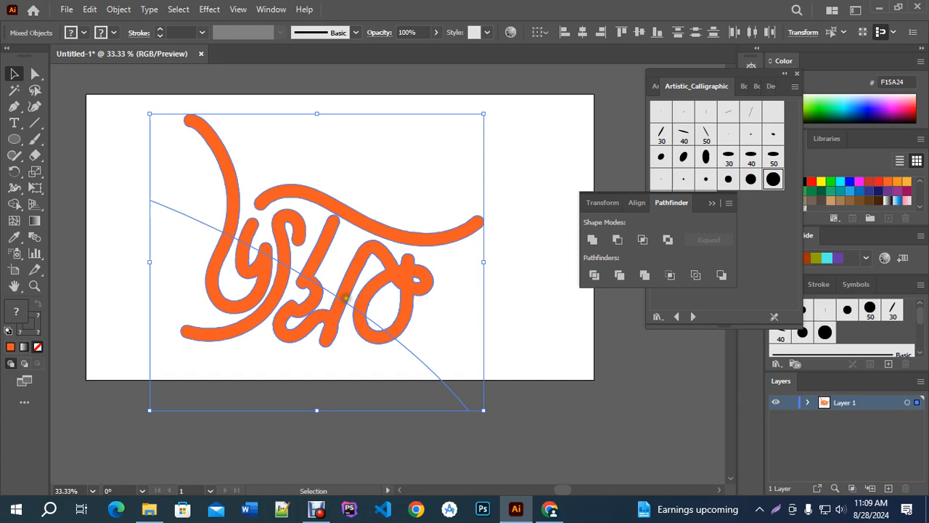
left_click(594, 274)
right_click(375, 254)
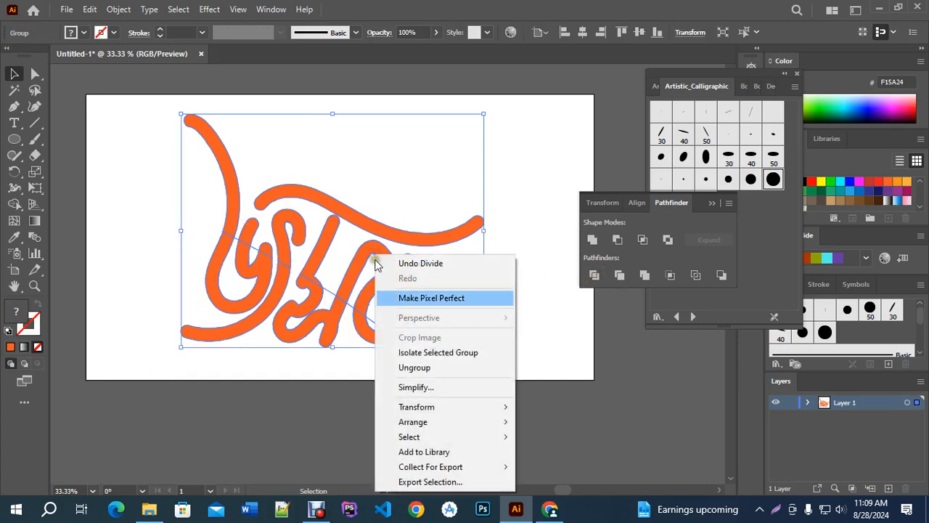
left_click(415, 368)
left_click(412, 366)
Step: Fill the lettering pieces below the diagonal cut with the red swatch ED1C24
left_click(376, 339)
left_click(332, 332, "shift")
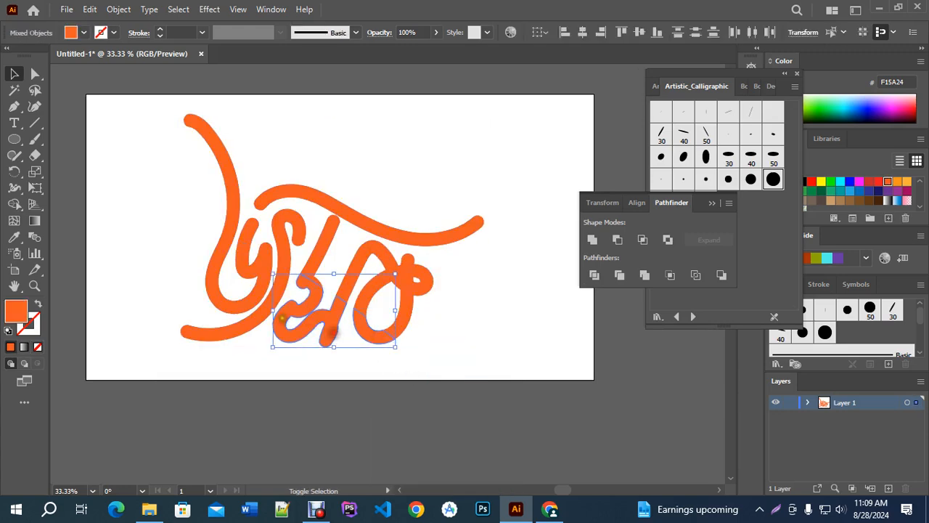
left_click(257, 317, "shift")
left_click(252, 302, "shift")
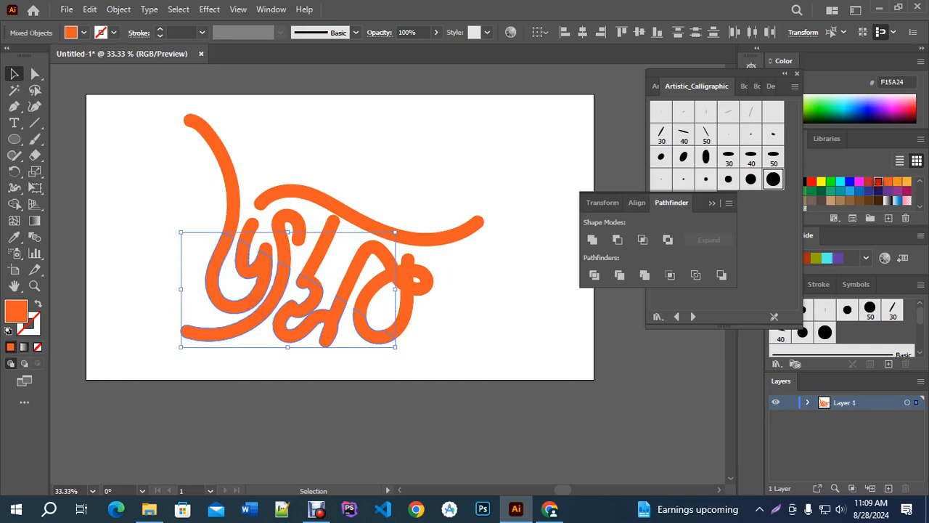
left_click(880, 181)
left_click(425, 357)
left_click_drag(479, 357, 453, 356)
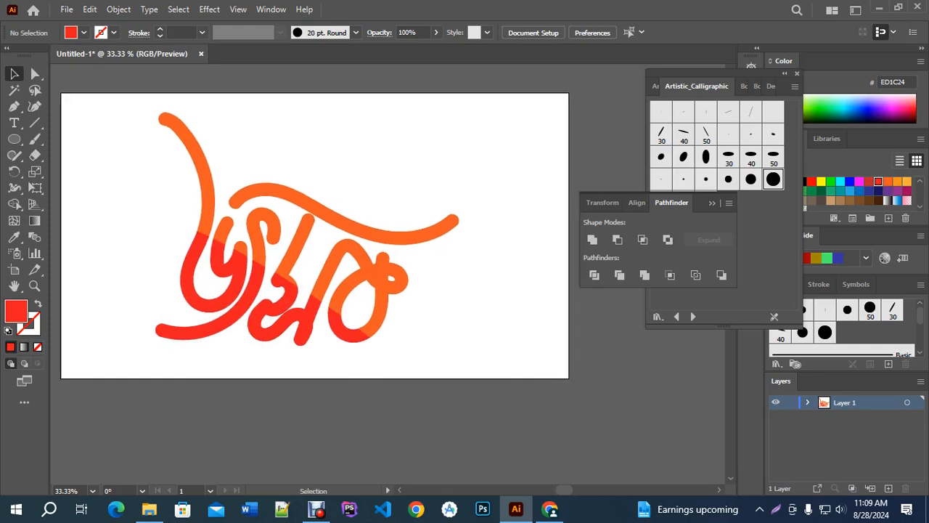
Step: Fill the lower lettering pieces with the white-to-black linear gradient swatch
scroll(451, 353, "down", 1)
scroll(380, 355, "up", 2)
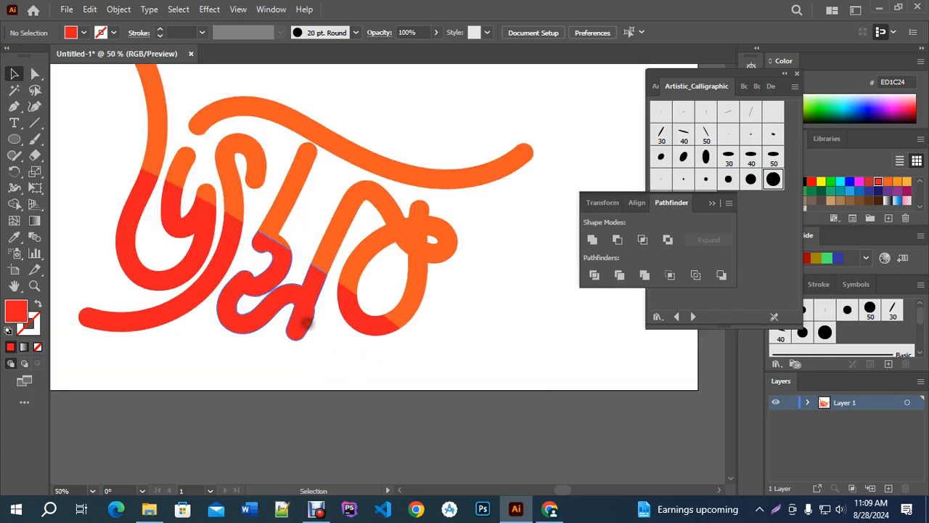
left_click(317, 328)
left_click(349, 322, "shift")
left_click(204, 305, "shift")
left_click(178, 266, "shift")
scroll(420, 356, "down", 1)
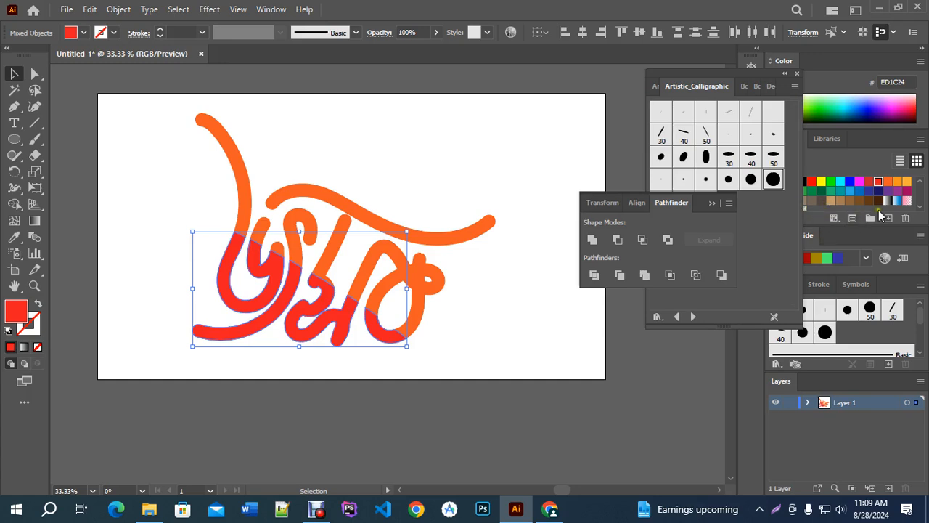
left_click(887, 200)
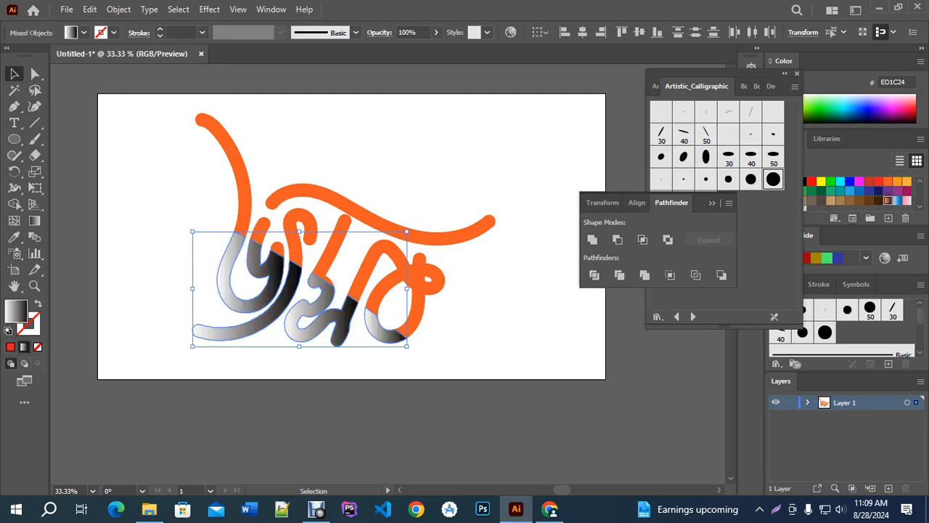
Step: Recolour the gradient with red for its start stop and light orange FBB03B for its end stop
left_click(712, 204)
left_click(795, 76)
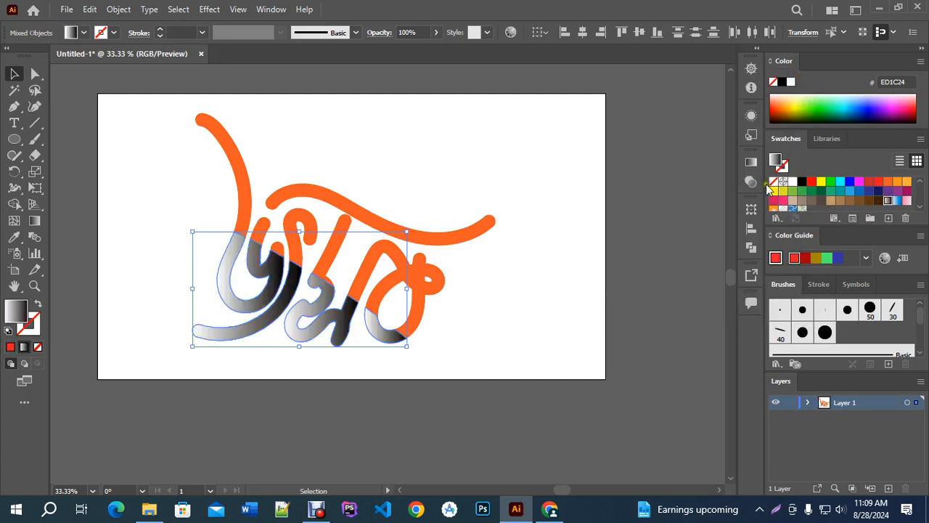
left_click(753, 161)
left_click(509, 268)
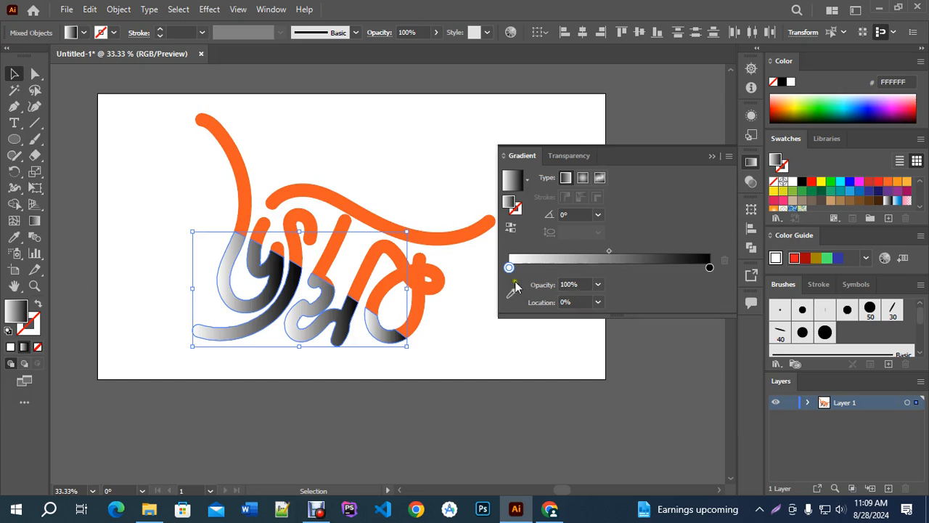
left_click_drag(870, 182, 510, 267)
left_click_drag(907, 182, 710, 268)
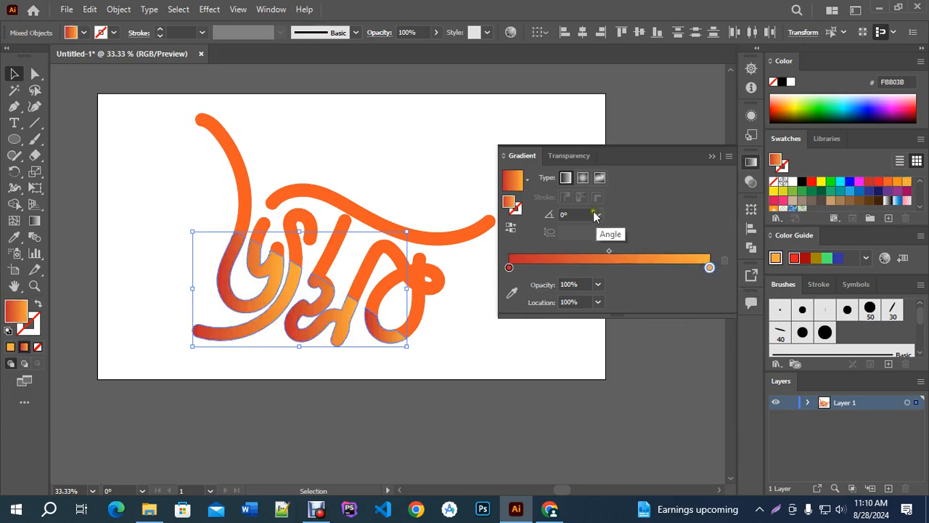
Step: Set the gradient angle of the lower pieces to 57° and reverse the gradient's direction
left_click(581, 215)
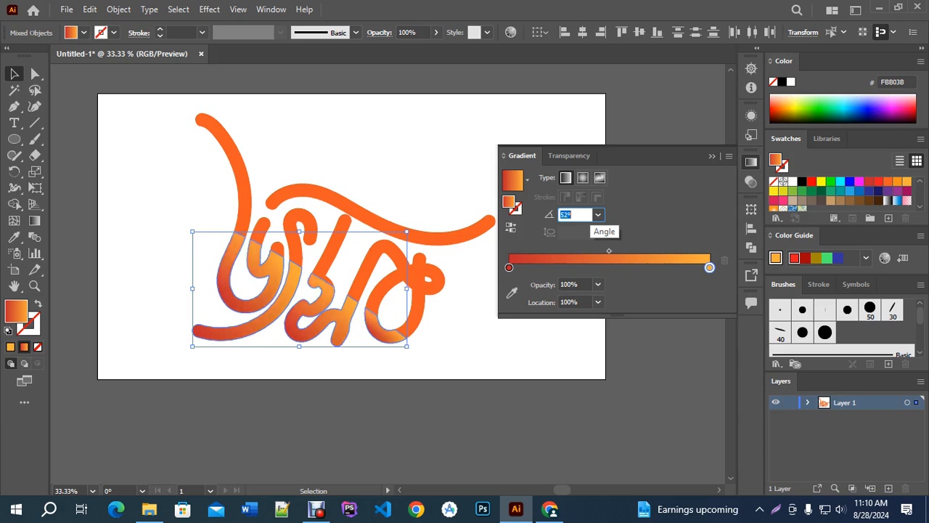
left_click(510, 227)
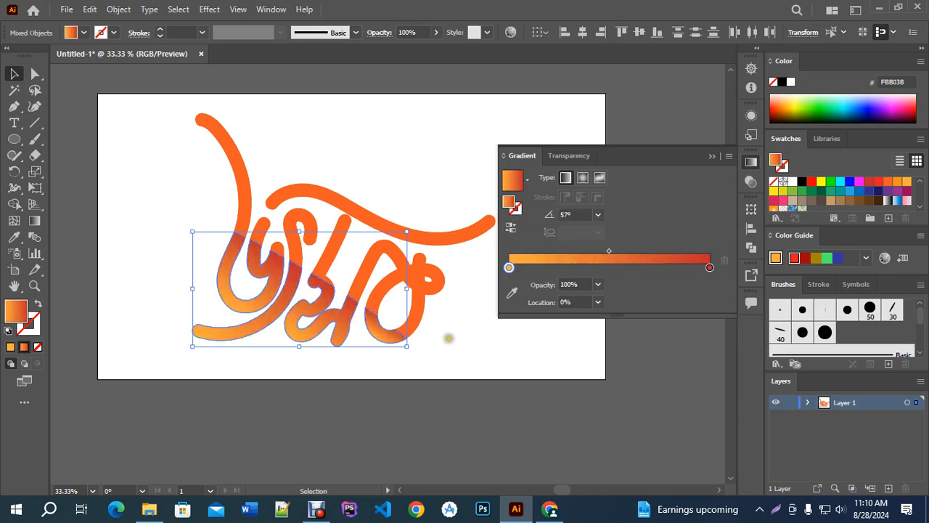
left_click(448, 338)
left_click_drag(458, 352, 442, 346)
left_click(711, 156)
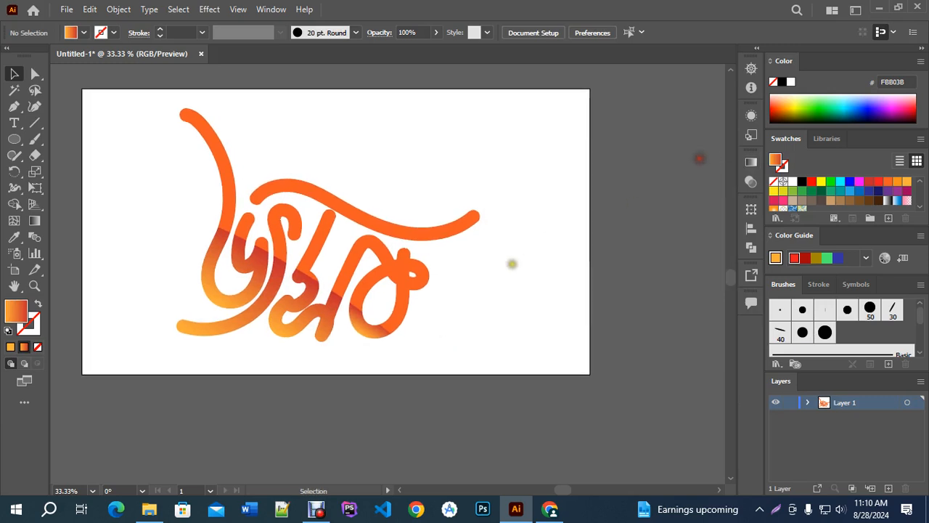
left_click_drag(511, 264, 585, 287)
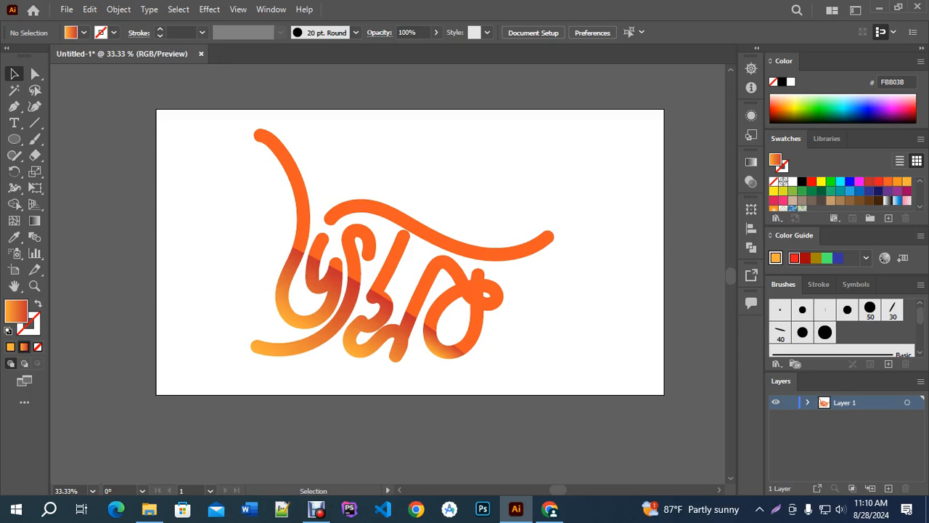
Step: Scale down the whole lettering and move it to the left part of the artboard
left_click_drag(231, 145, 565, 361)
left_click_drag(560, 131, 444, 177)
left_click_drag(393, 316, 336, 270)
left_click(508, 249)
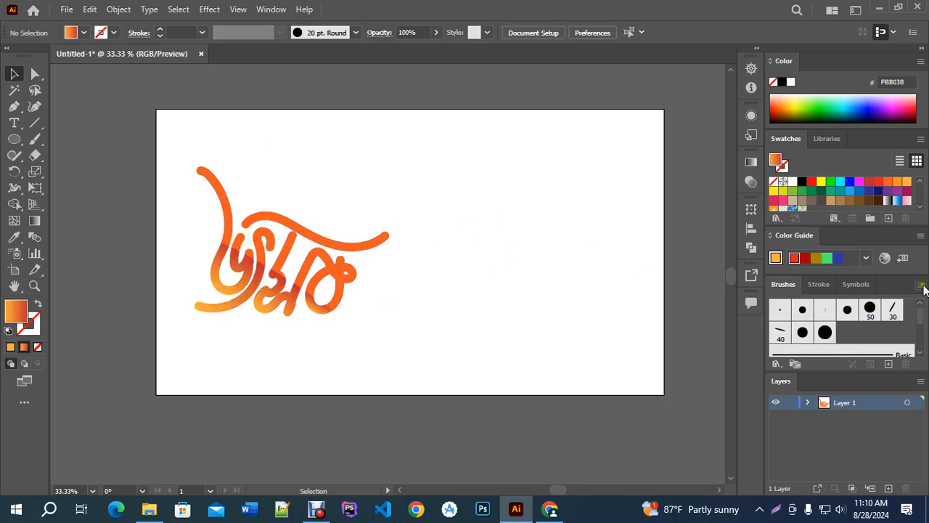
Step: Open the artistic chalk and charcoal brush library and enlarge it to show more brushes
left_click(921, 285)
mouse_move(820, 255)
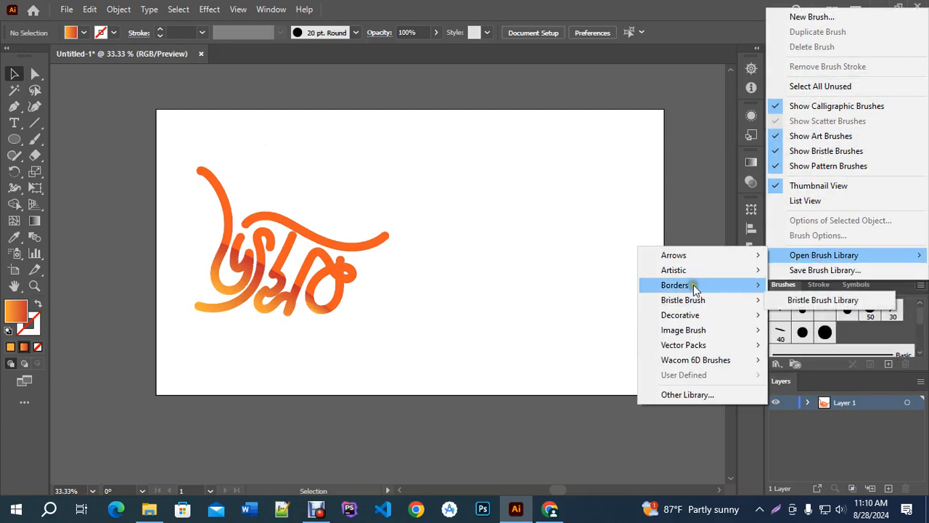
mouse_move(695, 269)
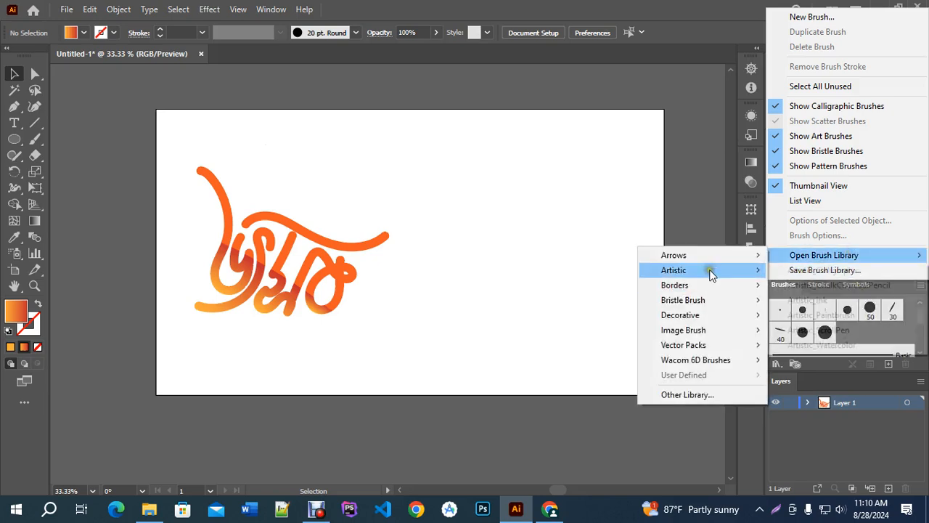
left_click(730, 284)
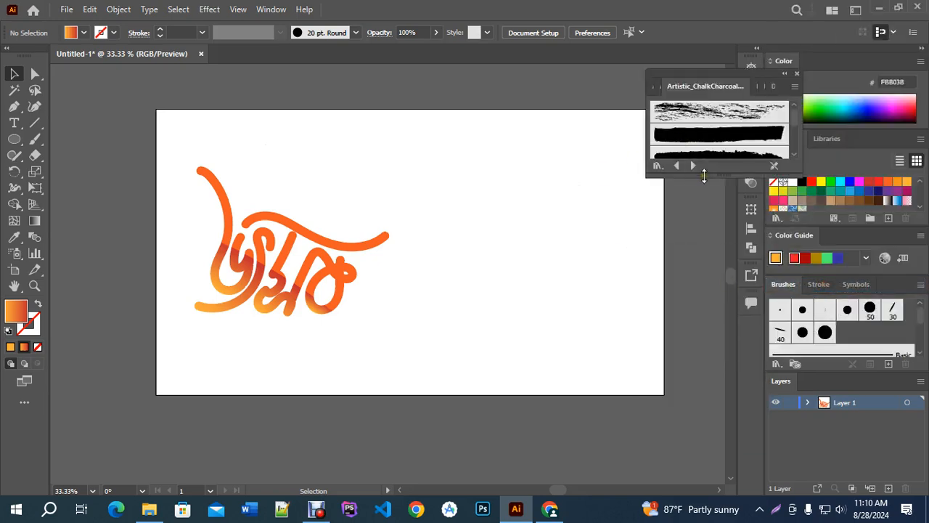
left_click_drag(703, 177, 708, 270)
Step: Place the first chalk brush's artwork on the artboard and move it over the lettering
mouse_move(719, 113)
left_mouse_down()
mouse_move(491, 225)
mouse_move(589, 311)
left_mouse_up()
left_click(527, 304)
left_click(540, 252)
mouse_move(536, 250)
left_mouse_down()
mouse_move(337, 299)
mouse_move(353, 298)
left_mouse_up()
key("space")
left_click_drag(394, 339, 458, 341)
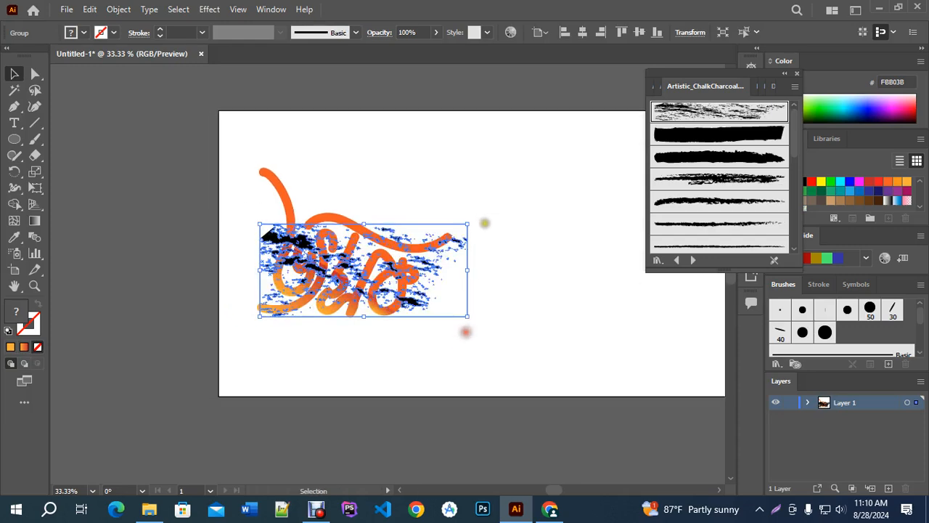
Step: Rotate the chalk texture slightly counterclockwise and send it behind the lettering
mouse_move(462, 222)
left_mouse_down()
mouse_move(473, 225)
mouse_move(473, 241)
mouse_move(473, 212)
left_mouse_up()
left_click(457, 259)
left_click_drag(432, 270, 427, 256)
right_click(427, 256)
mouse_move(465, 424)
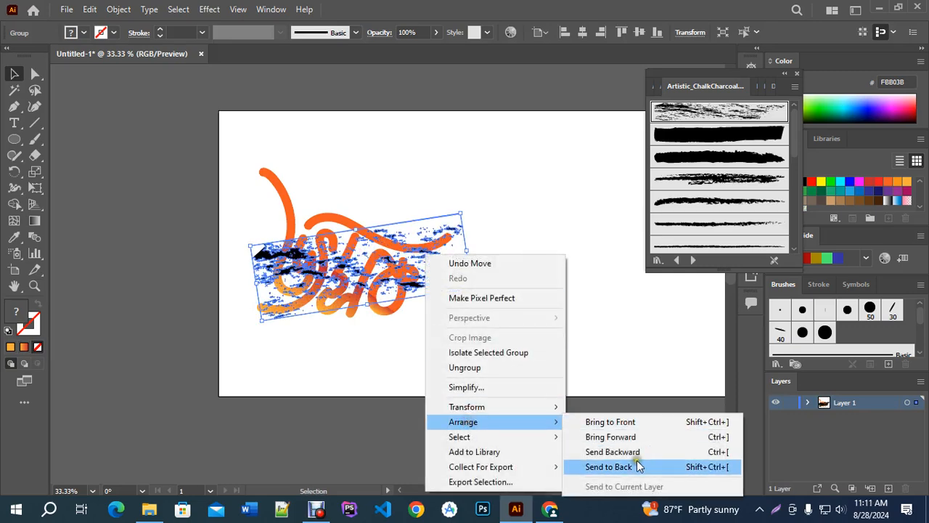
left_click(629, 467)
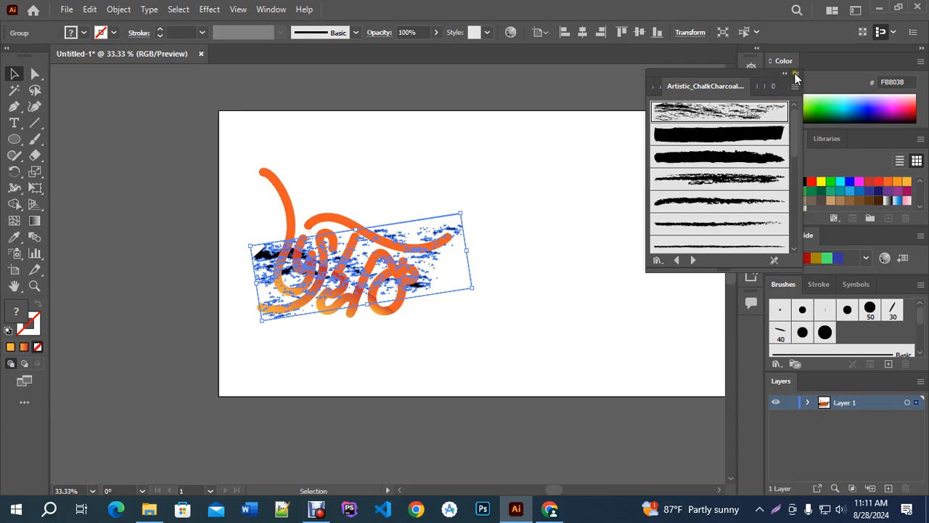
Step: Close the brush library, try a yellow fill on the chalk texture group and undo it
left_click(795, 75)
left_click(506, 256)
scroll(292, 284, "up", 2)
left_click(239, 231)
scroll(290, 357, "down", 1)
left_click(458, 354)
left_click_drag(488, 305, 489, 309)
left_click(821, 181)
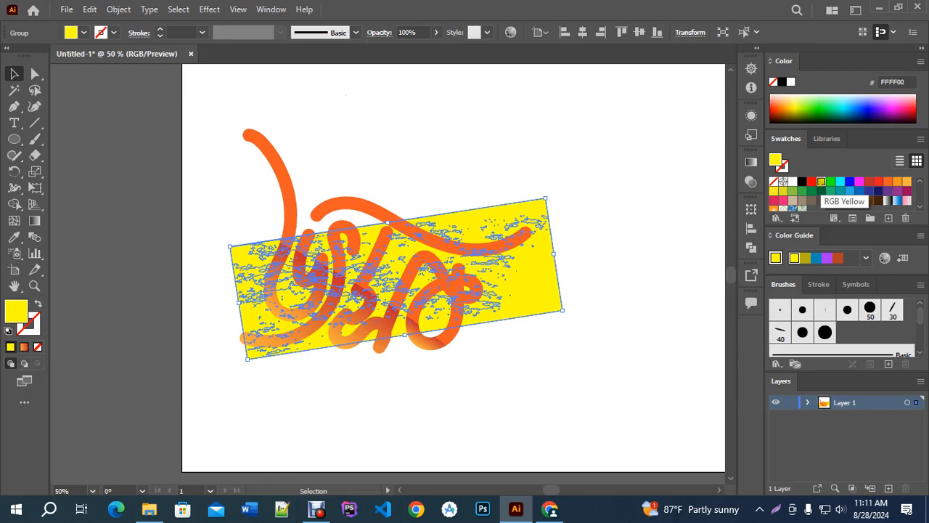
key("ctrl+z")
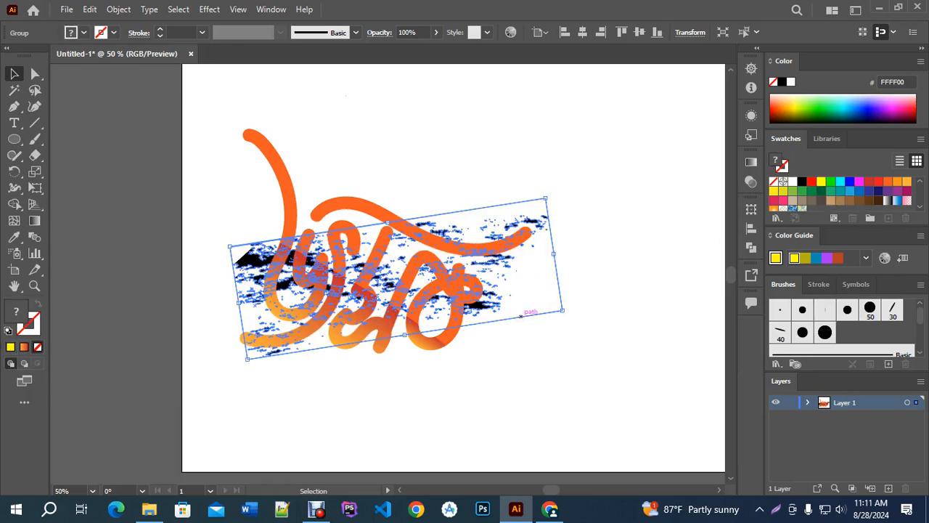
Step: Isolate the innermost group of the chalk texture and try selecting its strokes individually
double_click(510, 303)
double_click(488, 305)
double_click(487, 305)
left_click(486, 304)
left_click(271, 264, "shift")
left_click(294, 283, "shift")
left_click(526, 345)
Step: Select all dark texture strokes with the Magic Wand, try cyan, blue and magenta fills, and recolour them white
left_click(14, 89)
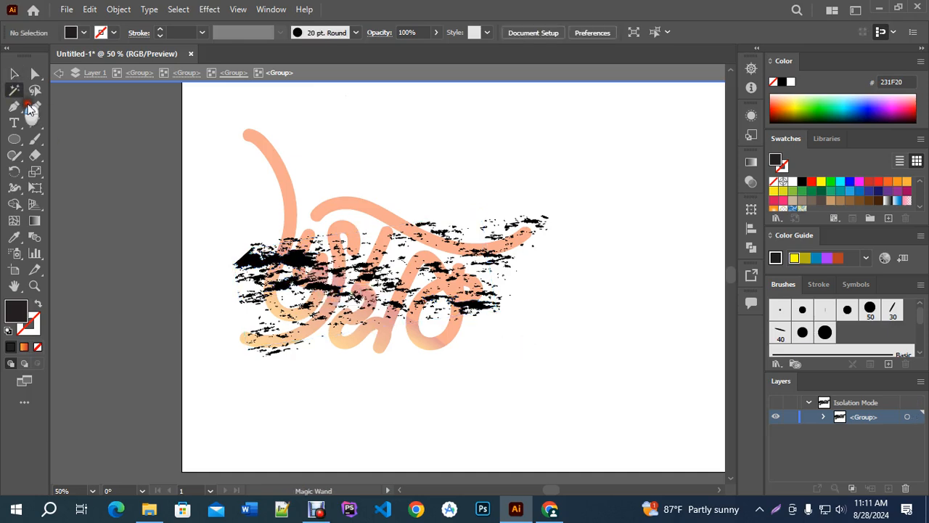
left_click(295, 259)
left_click(840, 181)
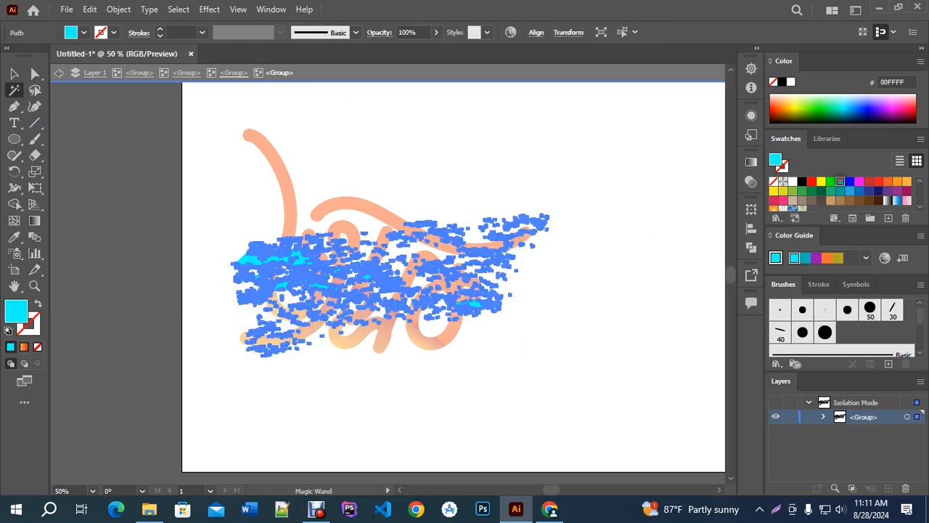
left_click(850, 185)
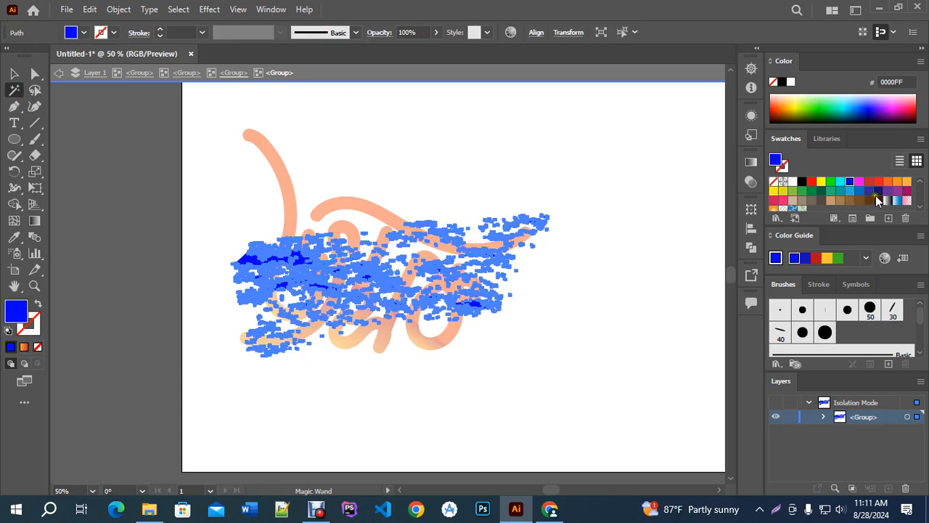
left_click(859, 181)
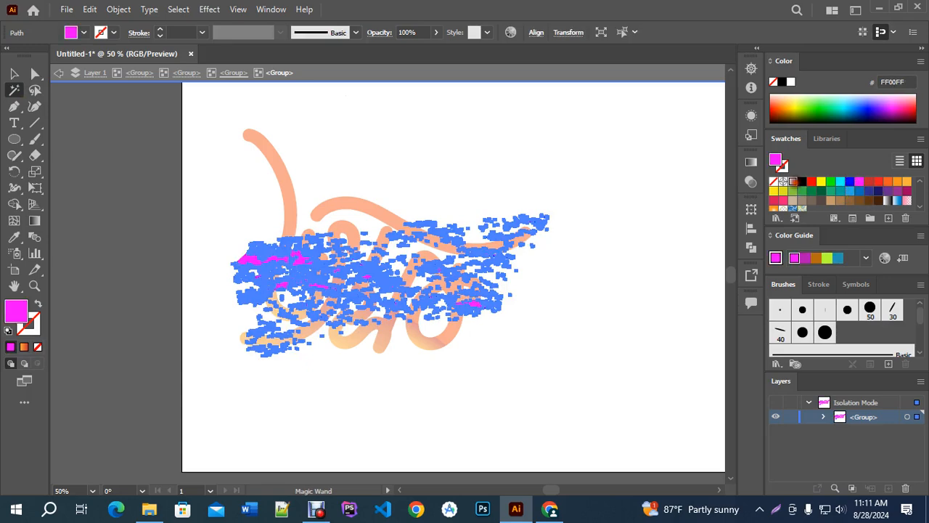
left_click(792, 181)
left_click(15, 75)
left_click(388, 75)
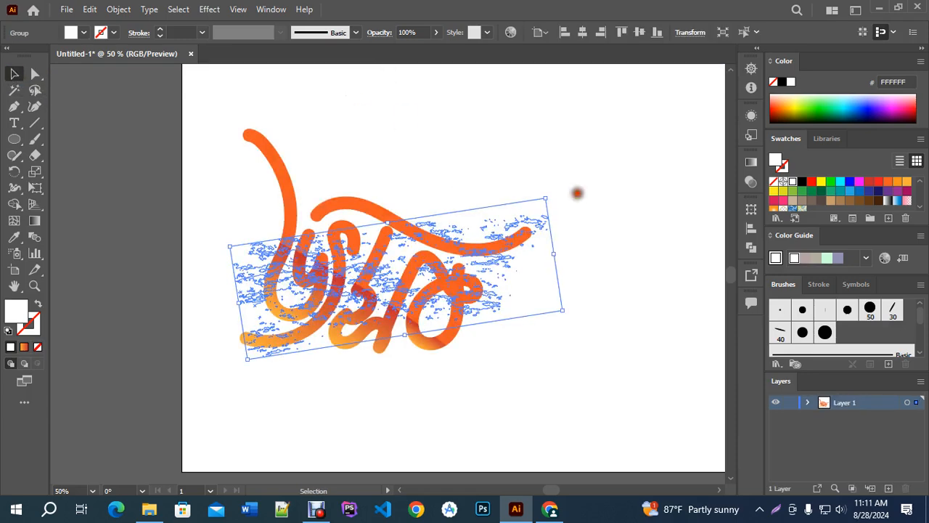
Step: Move the lettering together with its white texture off the artboard onto the grey canvas
left_click(577, 193)
scroll(586, 324, "down", 3)
left_click_drag(474, 254, 603, 361)
left_click_drag(531, 300, 353, 299)
left_click(409, 397)
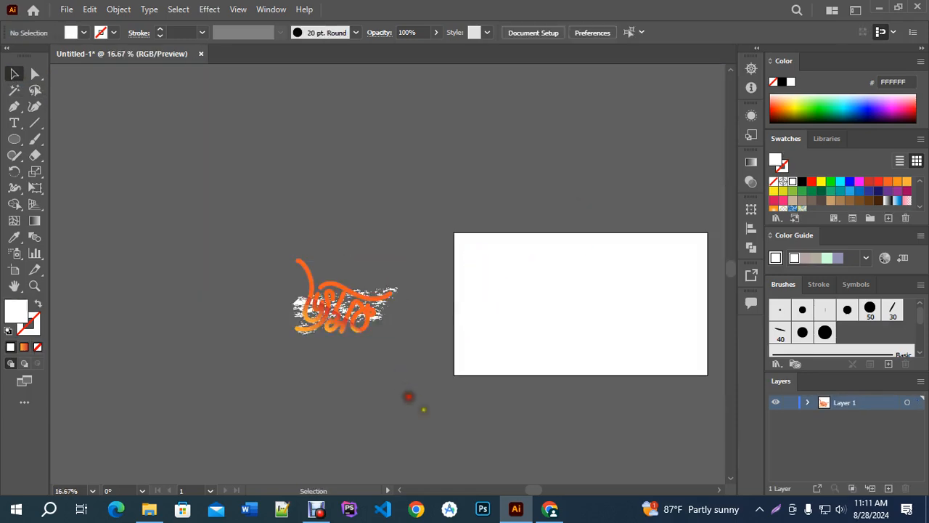
Step: Undo the move of the artwork and the white fill of the texture
scroll(334, 324, "up", 2)
key("ctrl+z")
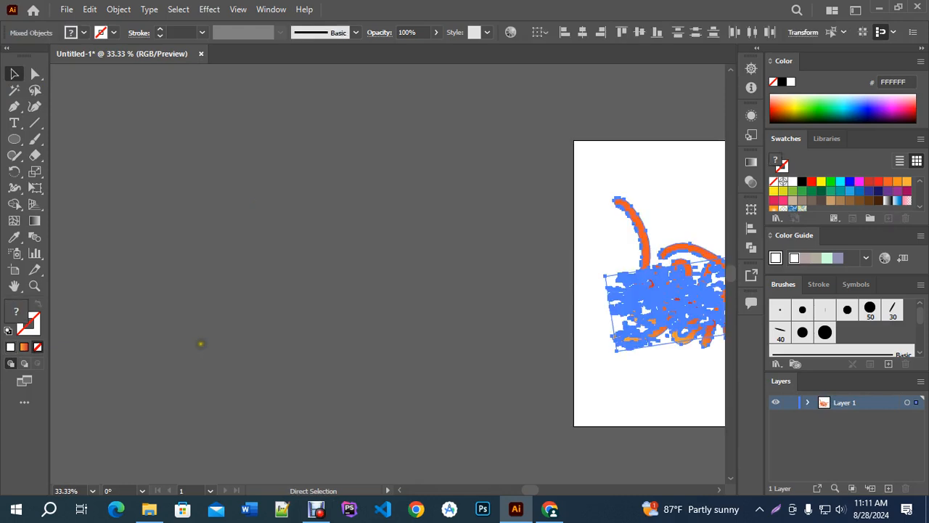
key("ctrl+z")
left_click(483, 326)
left_click_drag(487, 345, 264, 305)
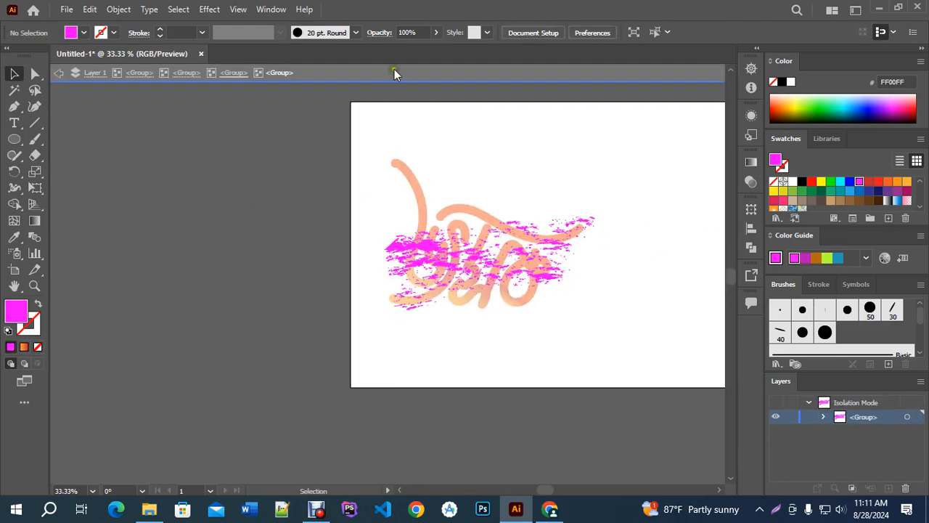
Step: Leave isolation mode and delete the magenta chalk texture behind the lettering
left_click(454, 77)
left_click(404, 238)
key("Delete")
Step: Ready the Paintbrush for lettering, keeping its current tool options and choosing the 20 pt. Round brush
left_click_drag(614, 299, 385, 289)
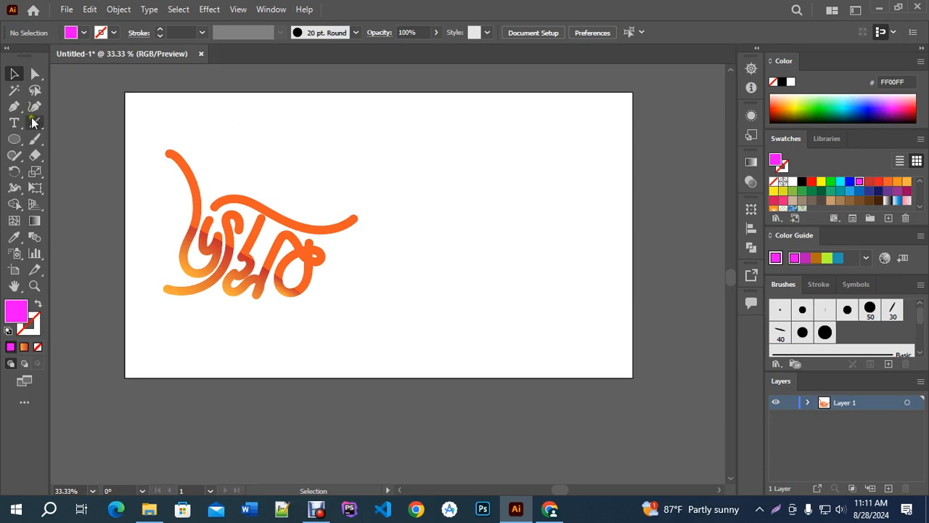
left_click(35, 138)
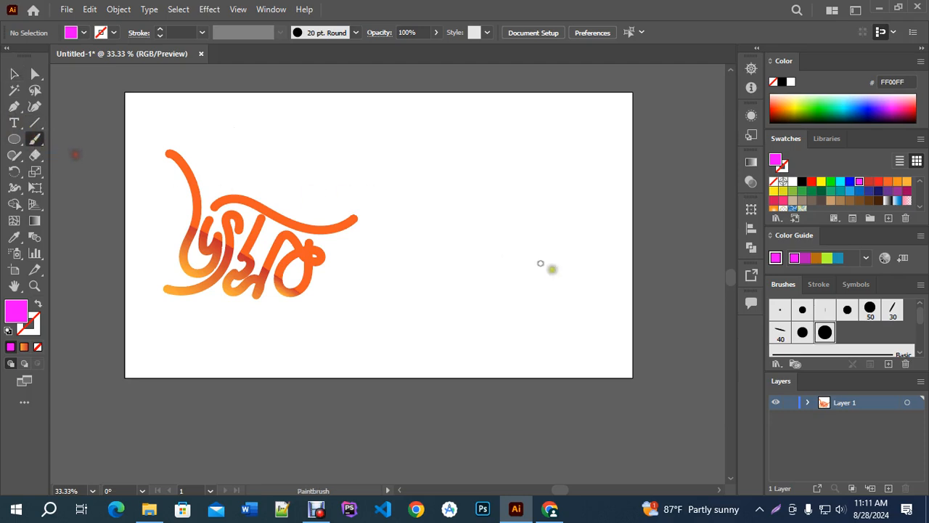
left_click_drag(483, 232, 437, 254)
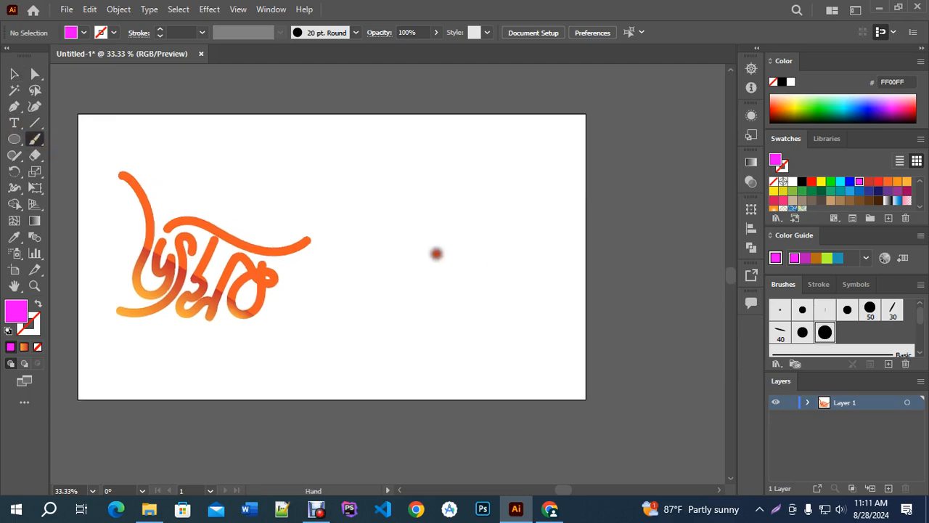
double_click(35, 138)
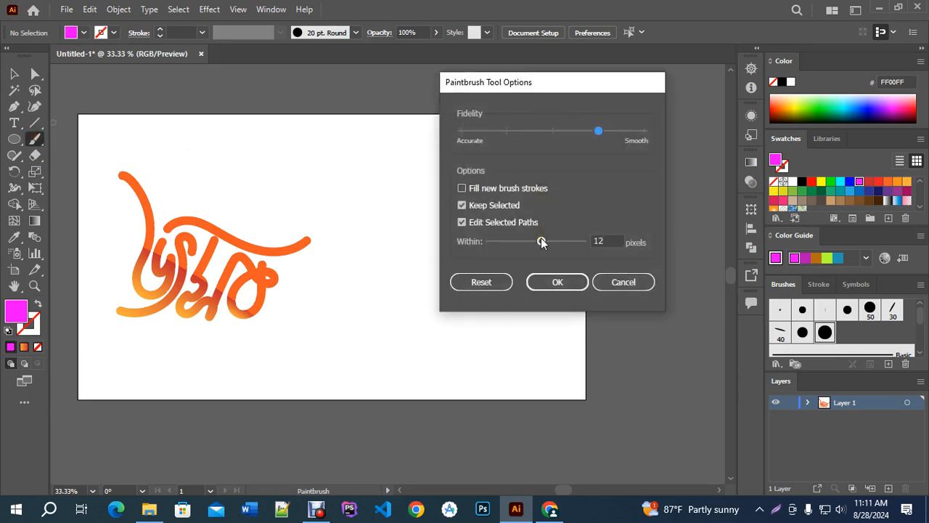
left_click(557, 282)
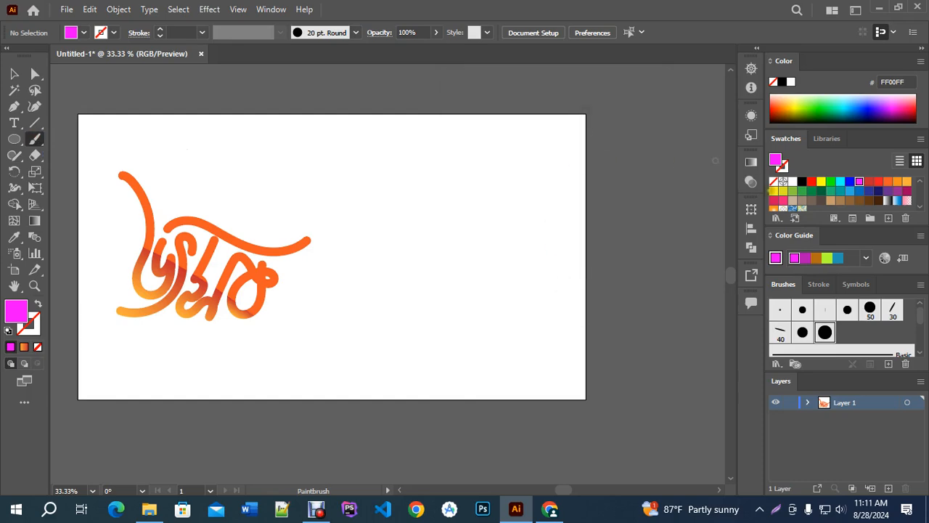
left_click(824, 331)
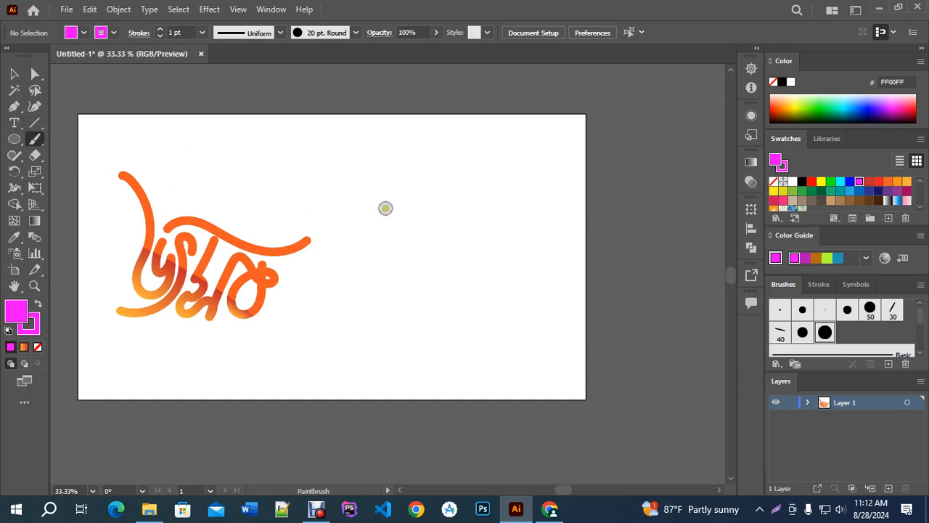
Step: Hand-paint the Bengali word বাংলা in magenta on the empty artboard area beside the orange lettering, undoing the first trial stroke
mouse_move(398, 188)
left_mouse_down()
mouse_move(372, 228)
mouse_move(403, 240)
mouse_move(408, 152)
left_mouse_up()
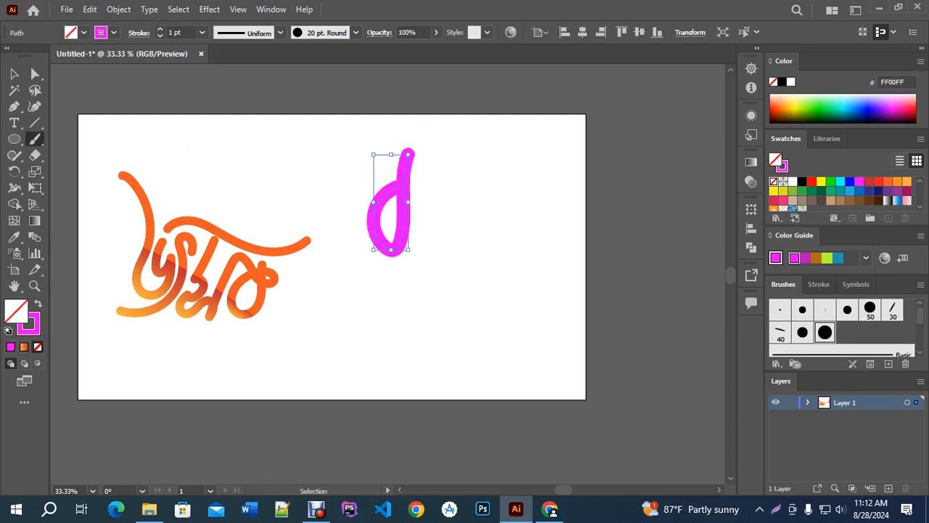
key("ctrl+z")
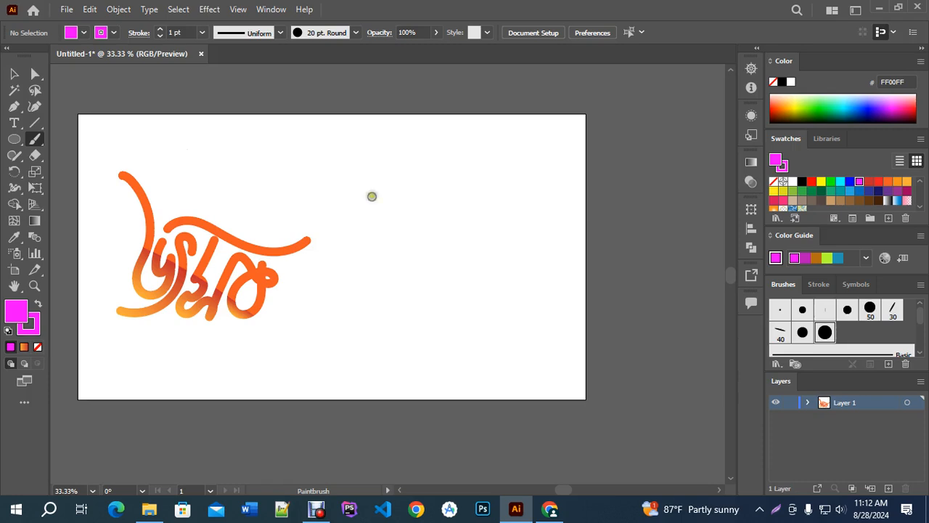
scroll(417, 206, "up", 1)
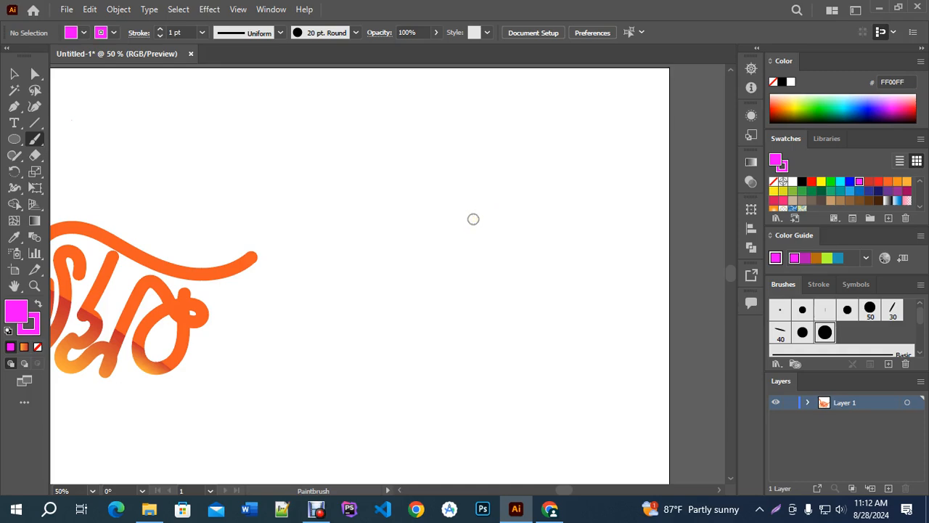
mouse_move(421, 146)
left_mouse_down()
mouse_move(421, 193)
mouse_move(390, 232)
mouse_move(411, 179)
mouse_move(440, 162)
left_mouse_up()
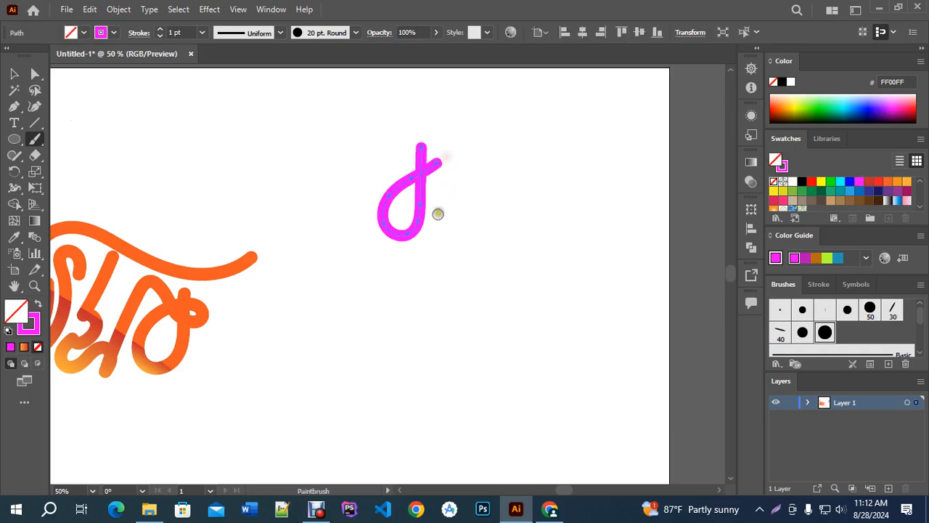
mouse_move(438, 238)
left_mouse_down()
mouse_move(442, 177)
mouse_move(470, 170)
mouse_move(459, 170)
mouse_move(461, 156)
mouse_move(472, 167)
mouse_move(463, 211)
mouse_move(477, 232)
mouse_move(489, 237)
mouse_move(488, 192)
mouse_move(507, 206)
mouse_move(502, 183)
mouse_move(522, 195)
mouse_move(528, 219)
mouse_move(504, 155)
mouse_move(541, 150)
left_mouse_up()
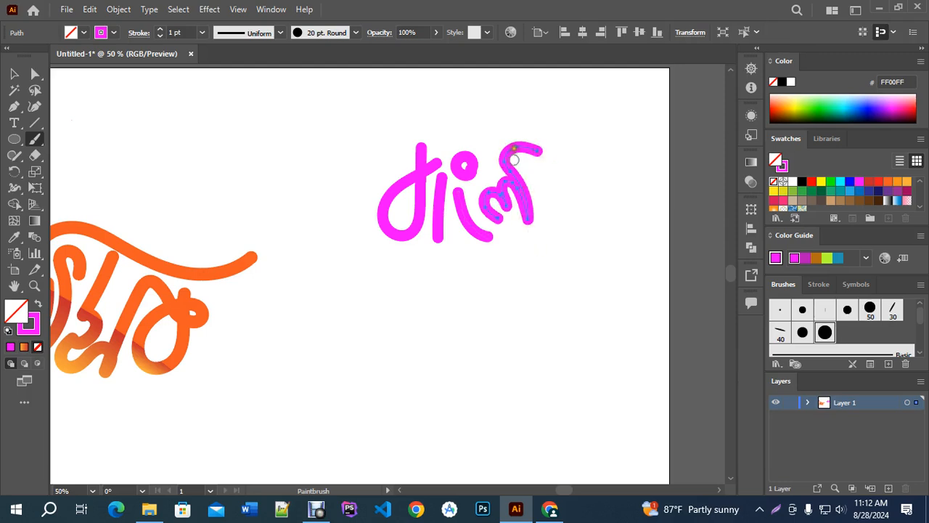
mouse_move(514, 159)
left_mouse_down()
mouse_move(543, 174)
mouse_move(552, 201)
mouse_move(546, 149)
mouse_move(557, 143)
left_mouse_up()
Step: Select all strokes of the magenta word and set their stroke weight to 0.75 pt
left_click_drag(547, 282, 491, 305)
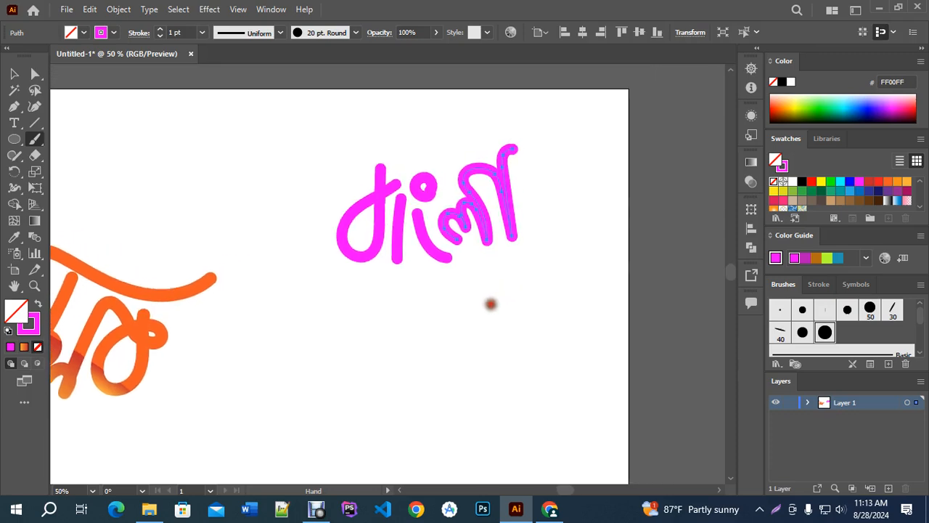
left_click(14, 73)
left_click(456, 294)
left_click_drag(316, 124, 600, 271)
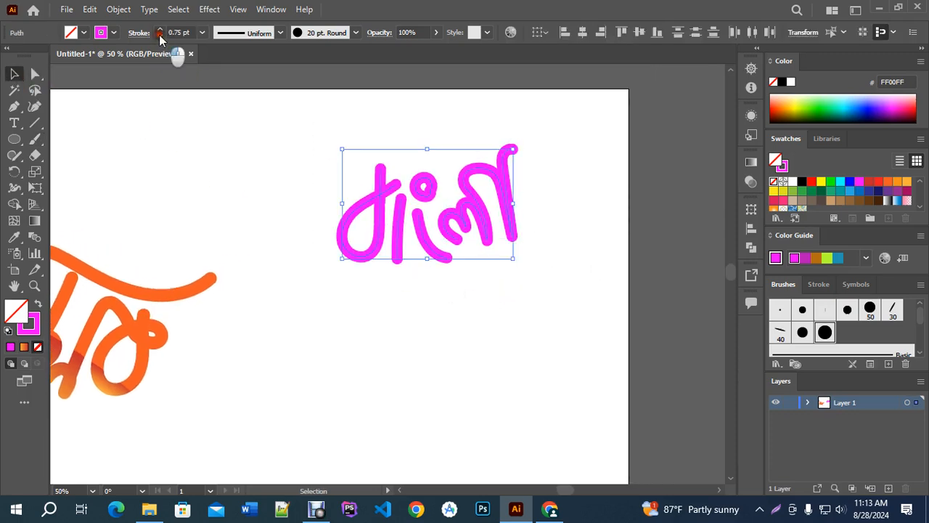
left_click(160, 35)
left_click(160, 36)
left_click(160, 35)
left_click(160, 29)
left_click(160, 30)
Step: Move the magenta word down and closer to the orange lettering, and recolour its strokes black
left_click_drag(506, 194, 446, 257)
left_click(32, 327)
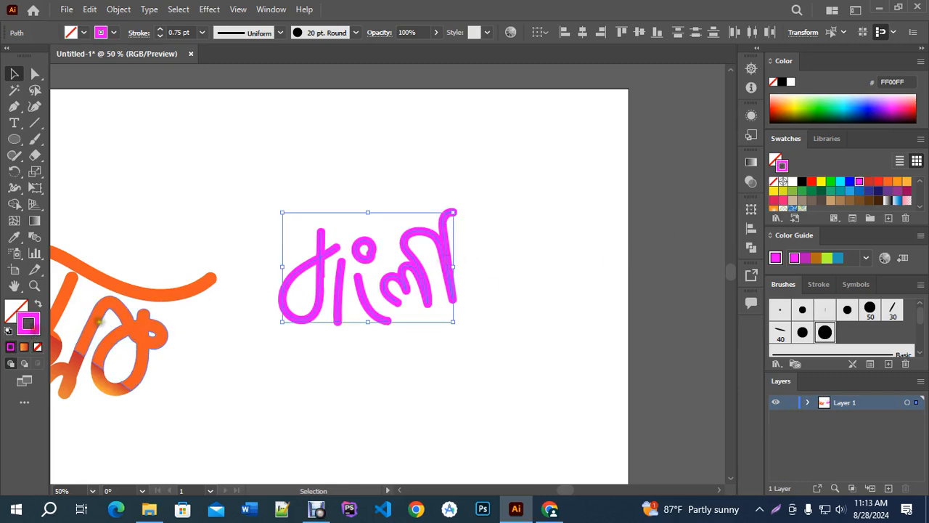
left_click(802, 181)
left_click(569, 285)
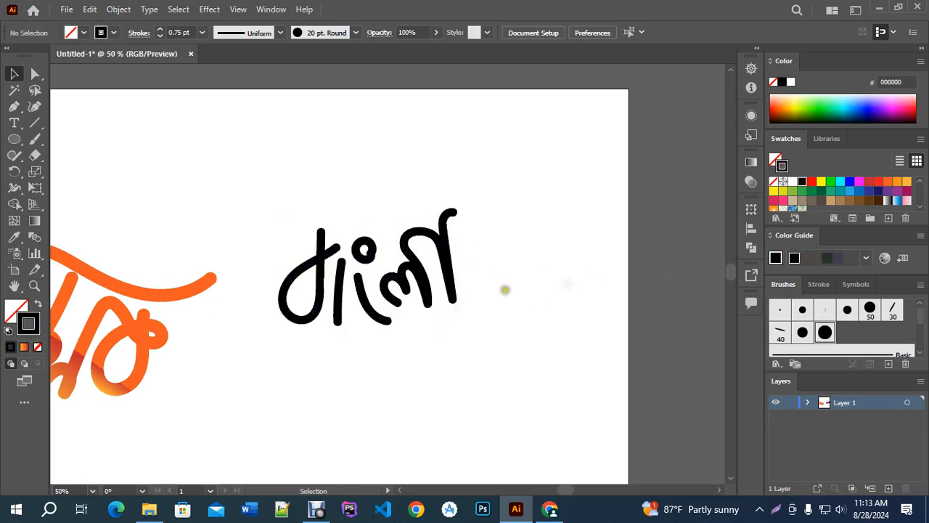
Step: Draw a small upright ellipse inside the first letter's loop and give it a red fill without a stroke
left_click_drag(443, 355, 490, 335)
left_click(14, 138)
left_click_drag(330, 255, 353, 294)
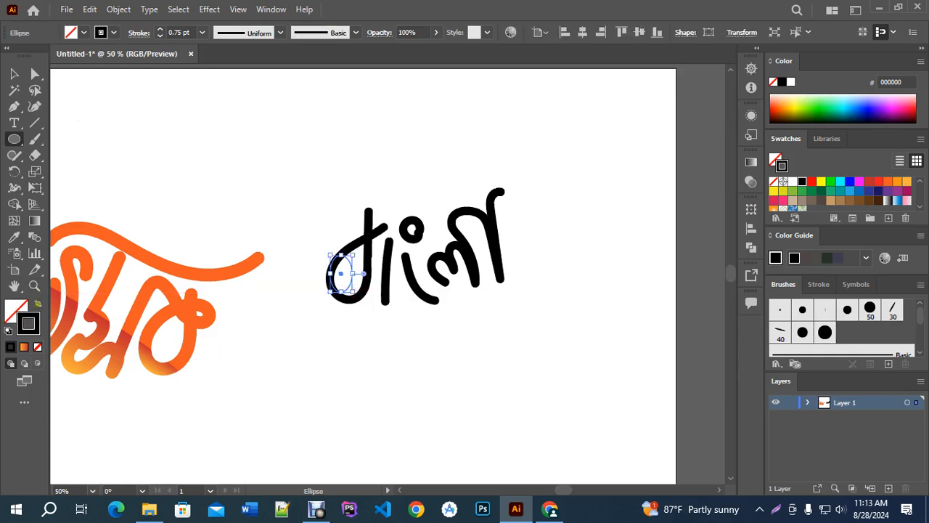
left_click(37, 303)
left_click(811, 180)
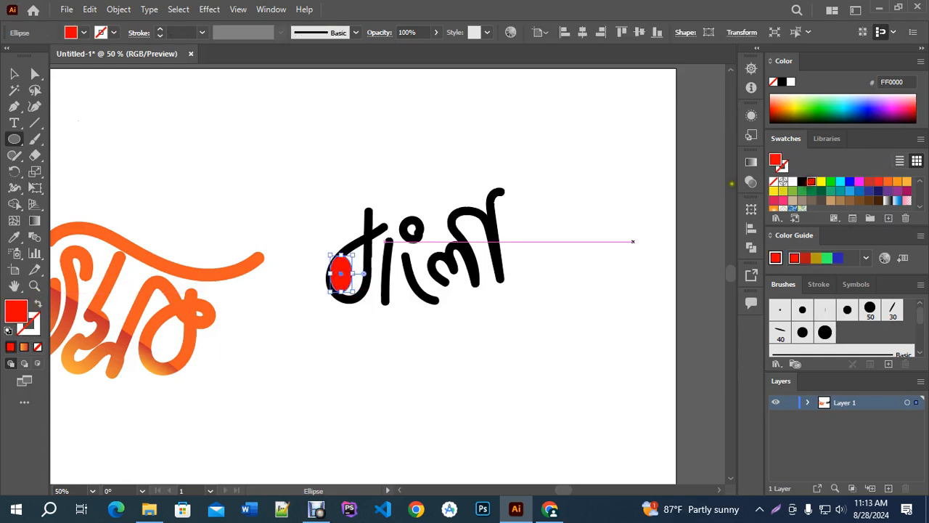
left_click(14, 74)
left_click(397, 385)
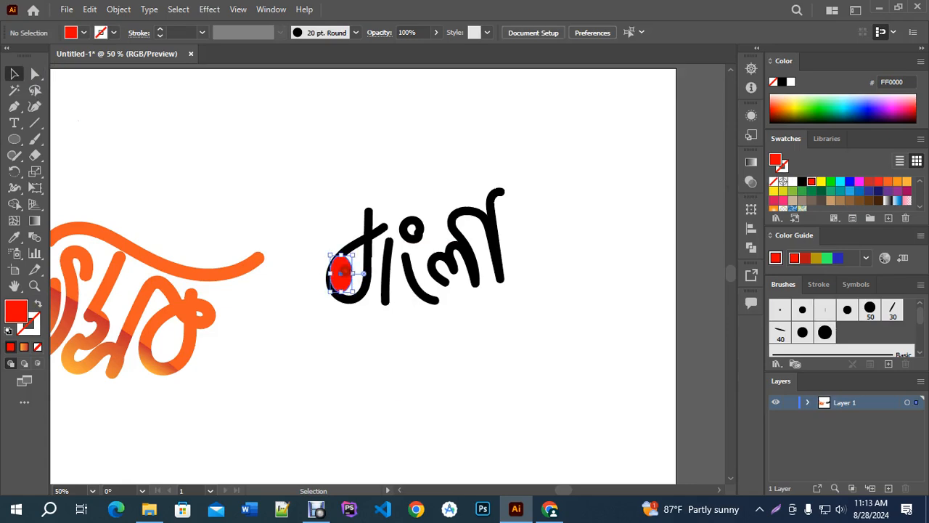
Step: Send the red ellipse to the back and nudge it against the inner edge of the first letter's loop
right_click(345, 274)
mouse_move(390, 429)
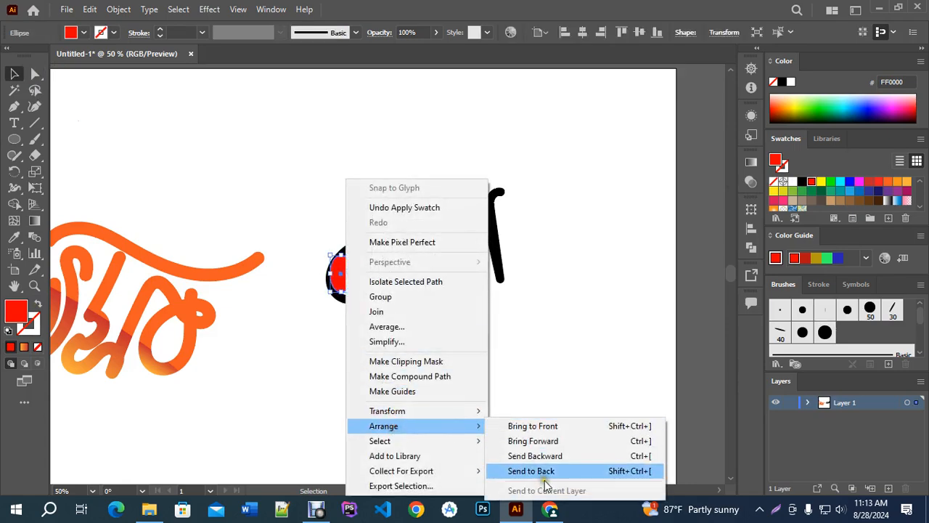
left_click(537, 471)
left_click(502, 386)
left_click_drag(346, 274, 347, 270)
left_click(378, 350)
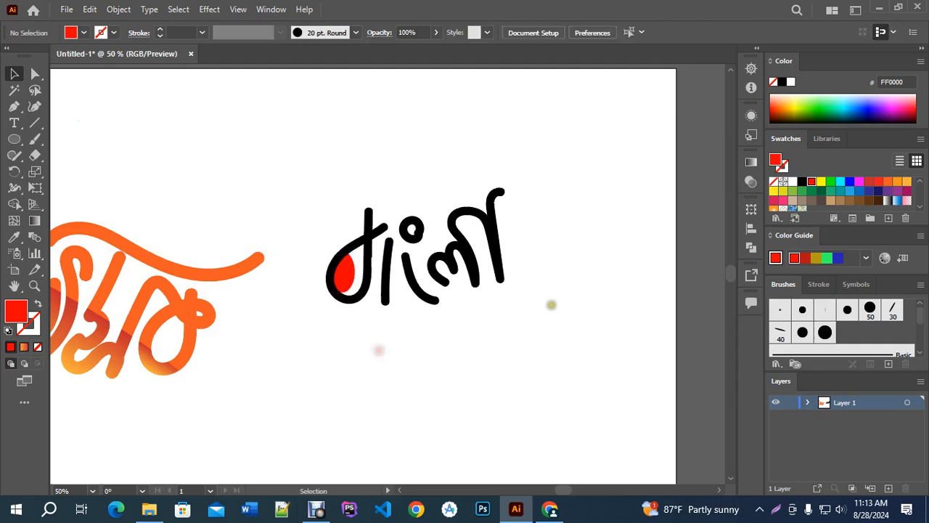
Step: Draw a closed red shape with the Pen tool inside the upper arch of the last letter
left_click_drag(549, 305, 511, 307)
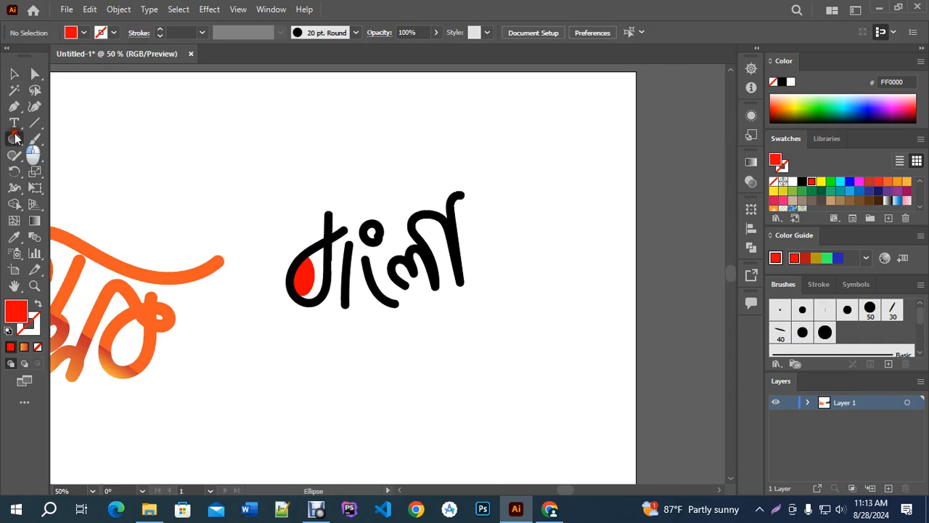
key("p")
left_click(433, 215)
left_click_drag(418, 238, 465, 255)
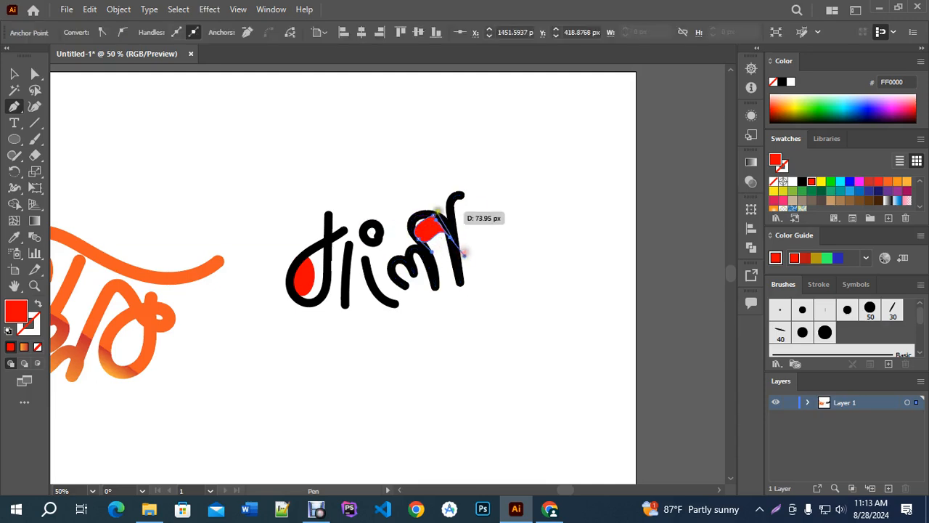
left_click(432, 215)
left_click(15, 75)
left_click(439, 149)
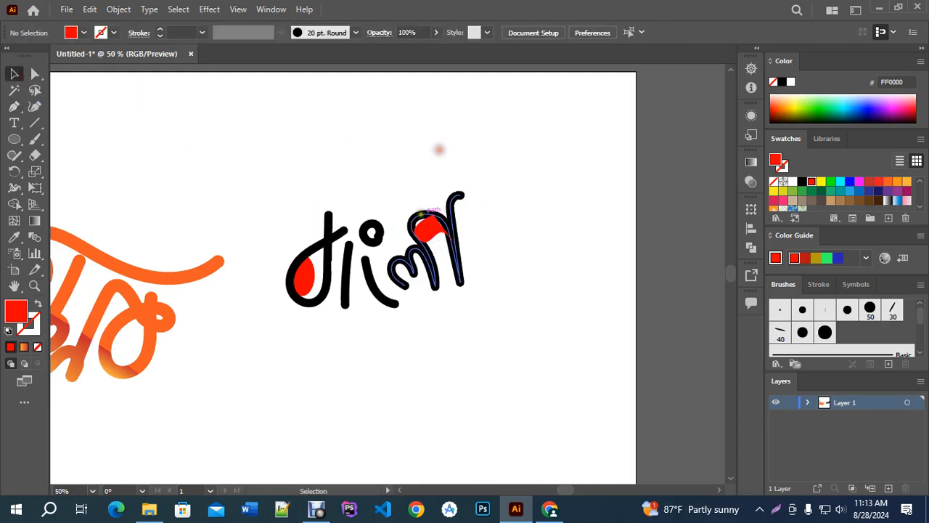
Step: Shift the red arch shape into place and adjust its upper anchor point to follow the letter's curve
scroll(429, 216, "up", 2)
left_click_drag(445, 238, 437, 234)
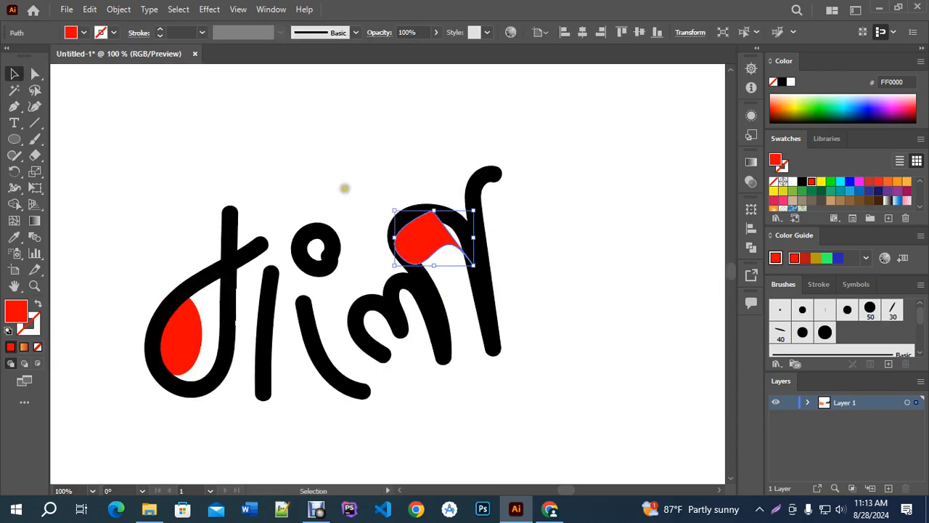
key("a")
left_click(433, 211)
left_click_drag(430, 224, 458, 240)
key("v")
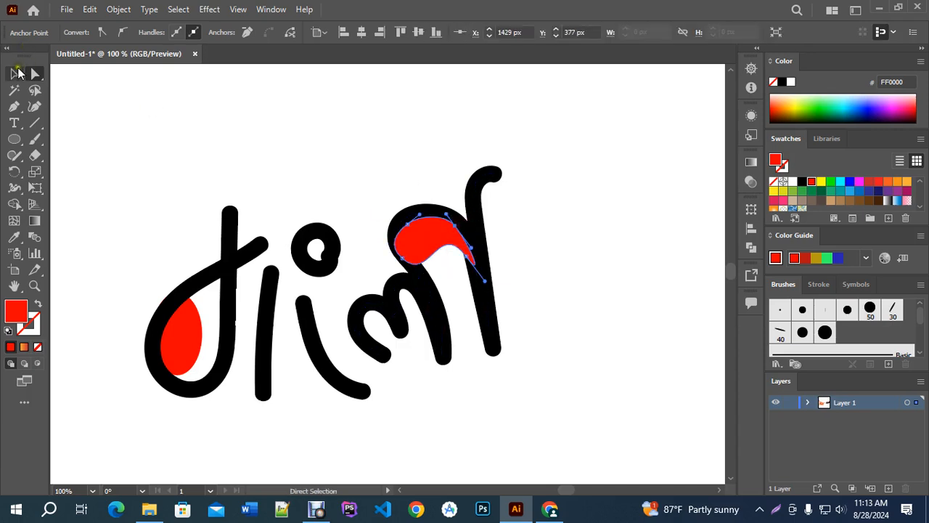
left_click(406, 151)
Step: Send the red arch shape behind the black lettering
left_click(423, 227)
right_click(424, 227)
mouse_move(491, 425)
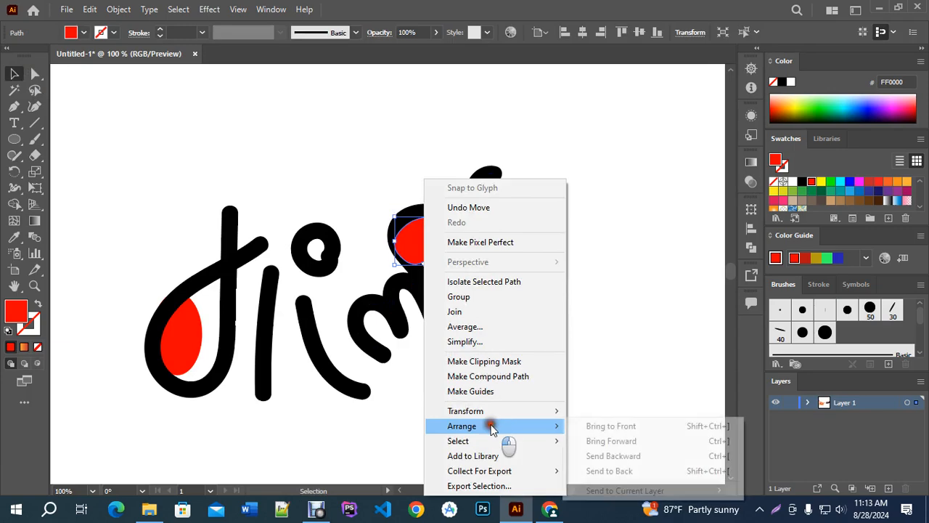
left_click(617, 472)
left_click(597, 347)
left_click_drag(540, 410, 589, 364)
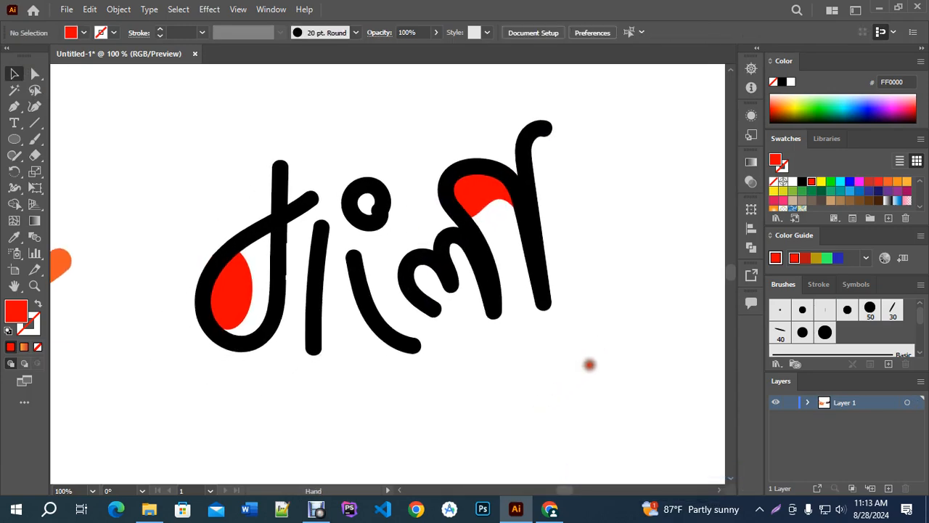
Step: Fill the curved diagonal stroke below the small circle with green 8CC63F
left_click(376, 305)
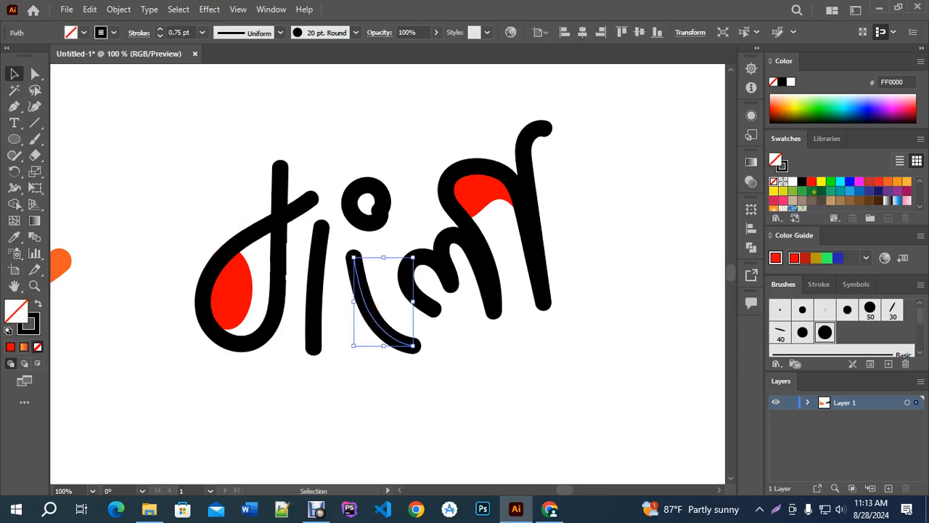
left_click(794, 190)
left_click(475, 363)
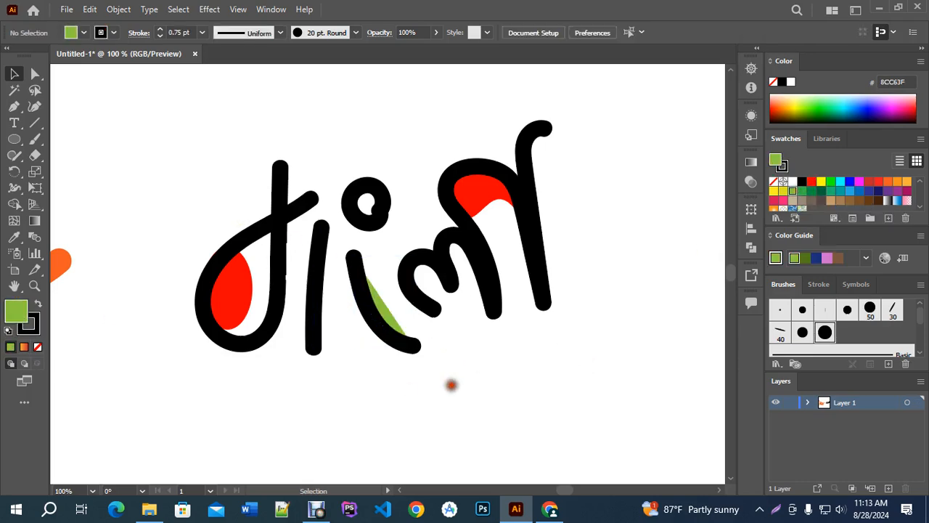
scroll(465, 371, "down", 3)
scroll(449, 378, "up", 2)
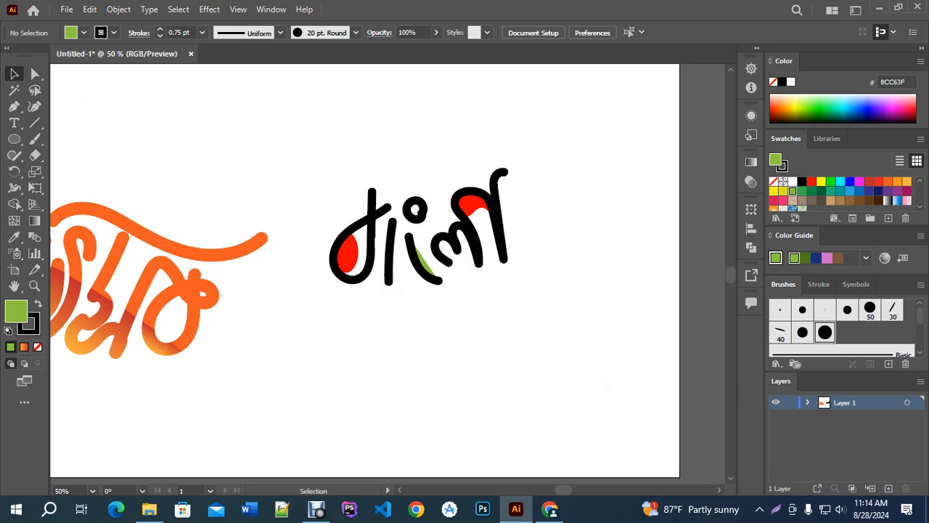
left_click_drag(576, 315, 568, 342)
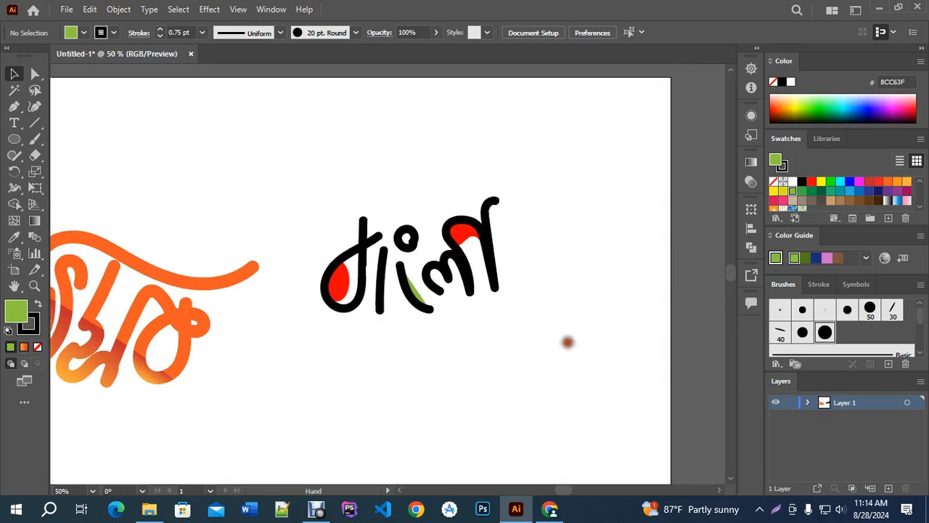
Step: Switch to Chrome and search Google Images for "sun vector"
left_click(551, 510)
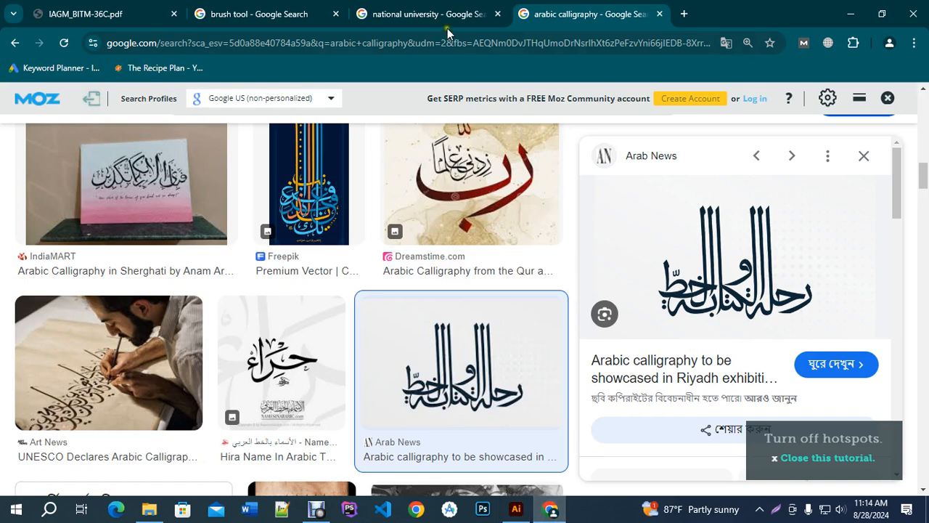
left_click(243, 43)
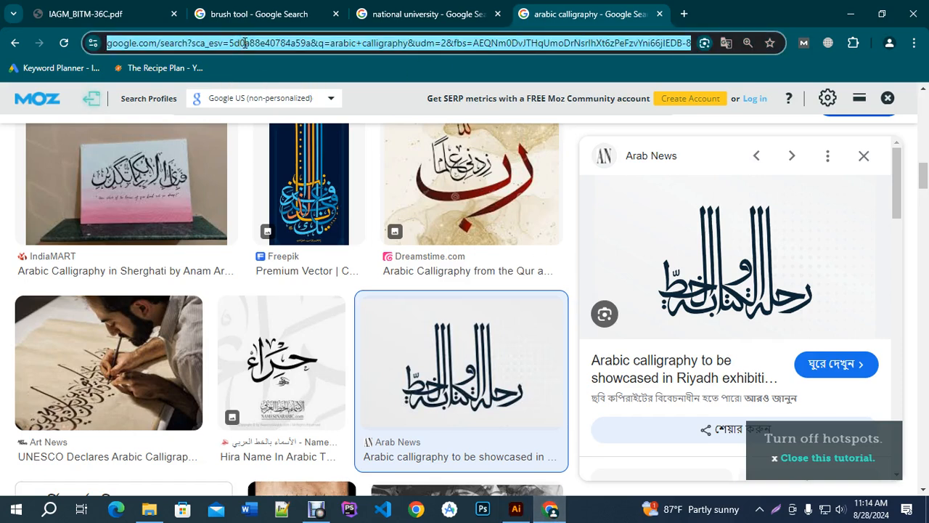
type("sun")
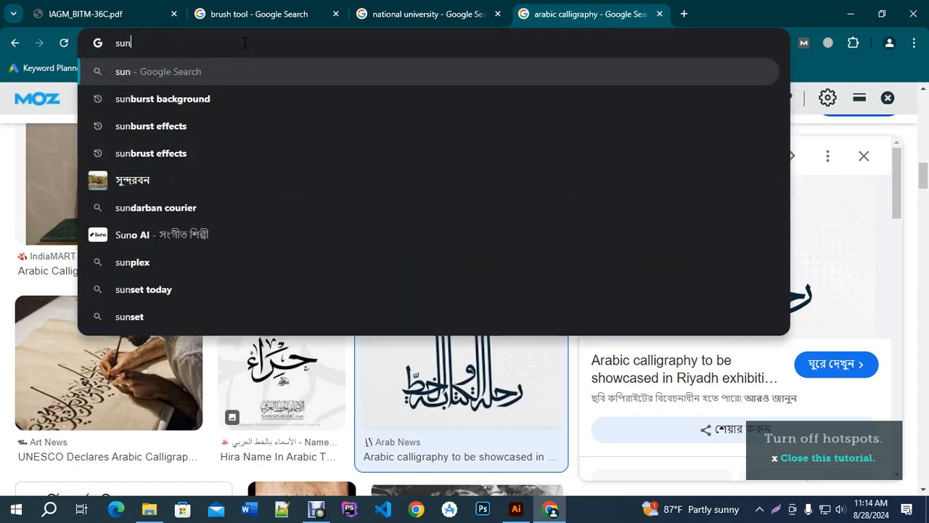
type(" vector")
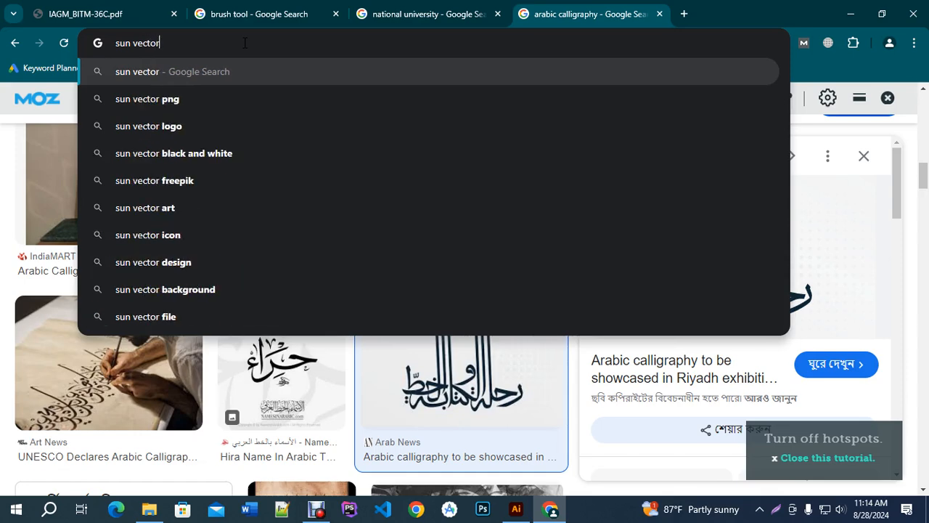
key("Return")
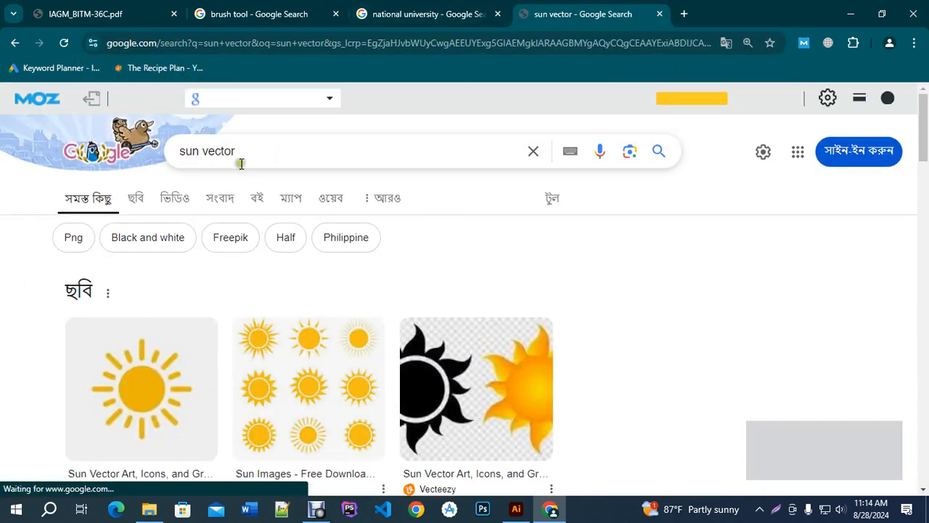
left_click(135, 166)
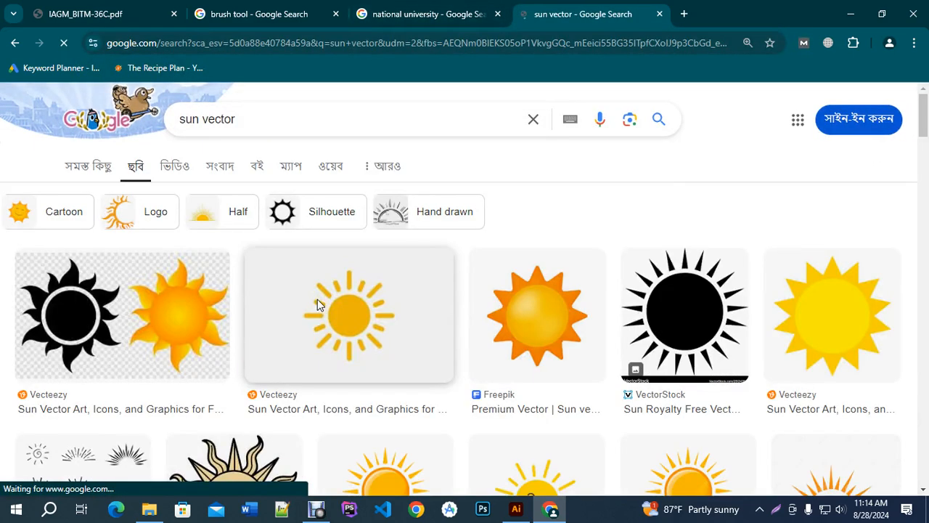
Step: Browse the image results and copy the Vecteezy image of a simple yellow sun with straight rays on a light grey background
scroll(343, 296, "down", 2)
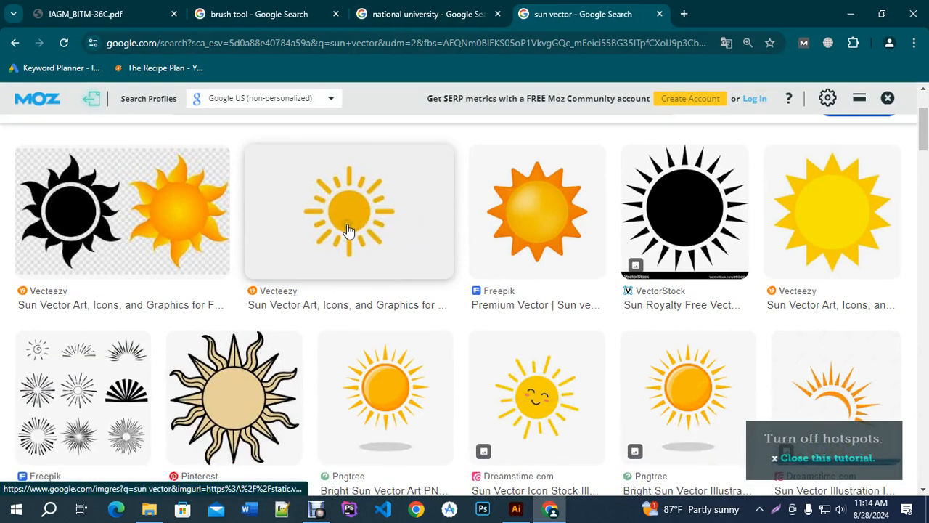
scroll(348, 229, "down", 1)
scroll(348, 252, "down", 3)
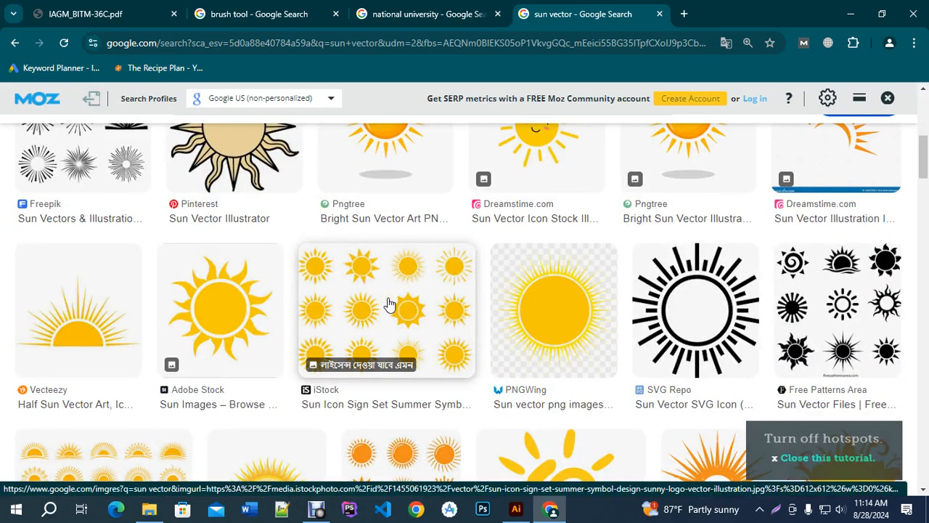
scroll(387, 305, "up", 3)
scroll(413, 327, "up", 2)
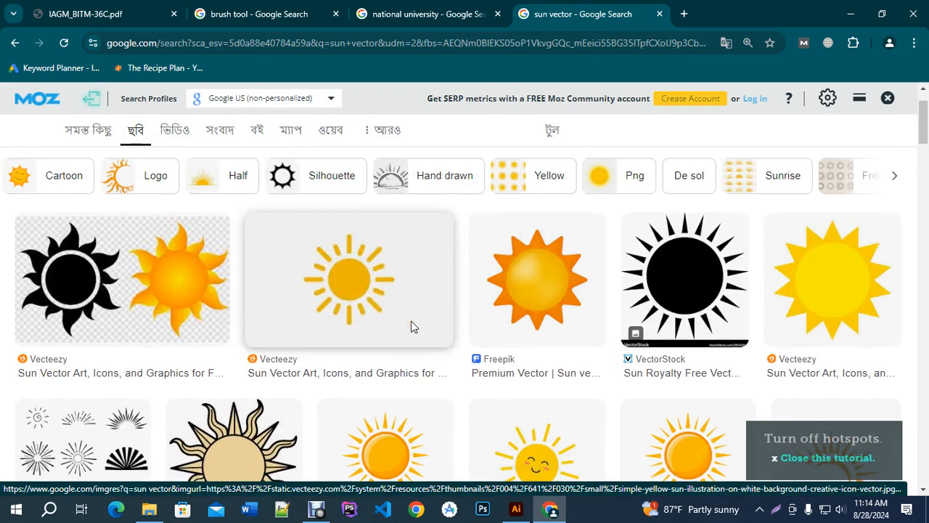
left_click(363, 260)
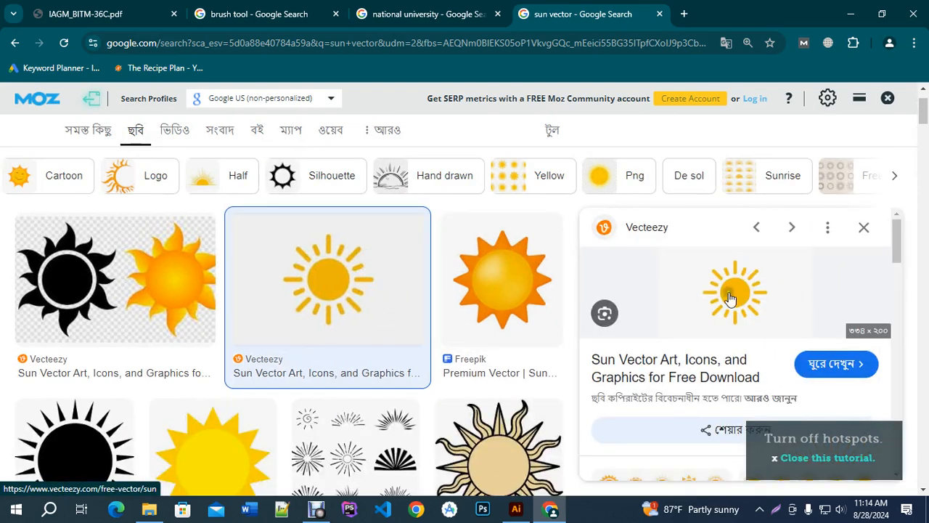
right_click(735, 290)
scroll(776, 191, "down", 3)
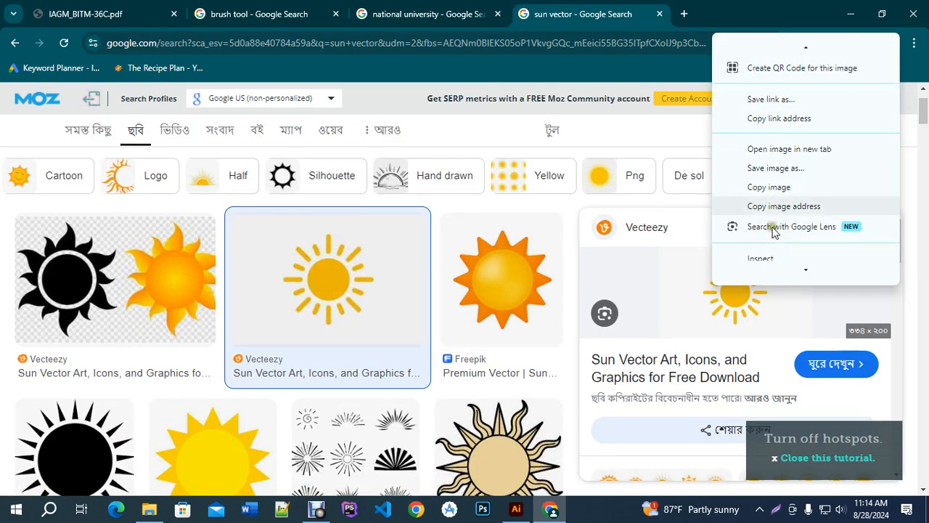
left_click(769, 189)
Step: Switch to Illustrator, paste the copied sun image and place it above the black lettering
left_click(515, 509)
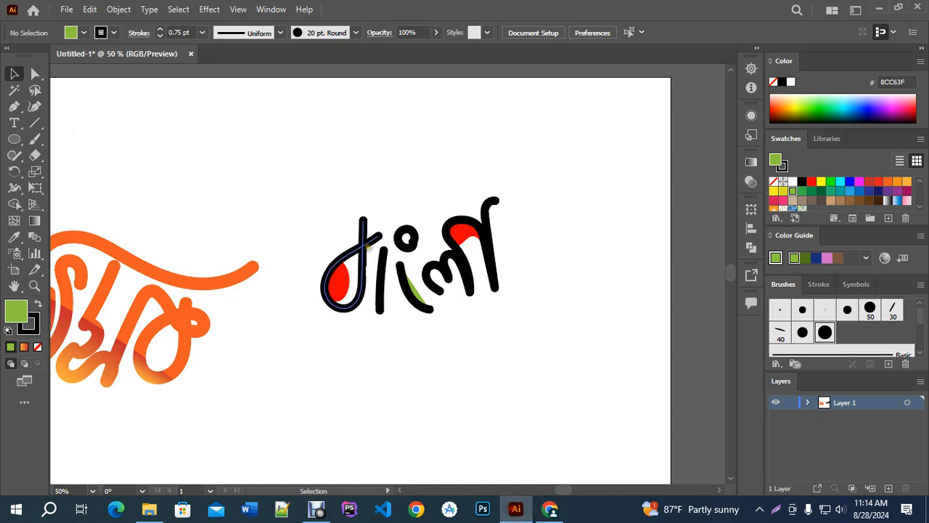
key("ctrl+v")
left_click_drag(384, 280, 427, 204)
scroll(388, 118, "up", 3)
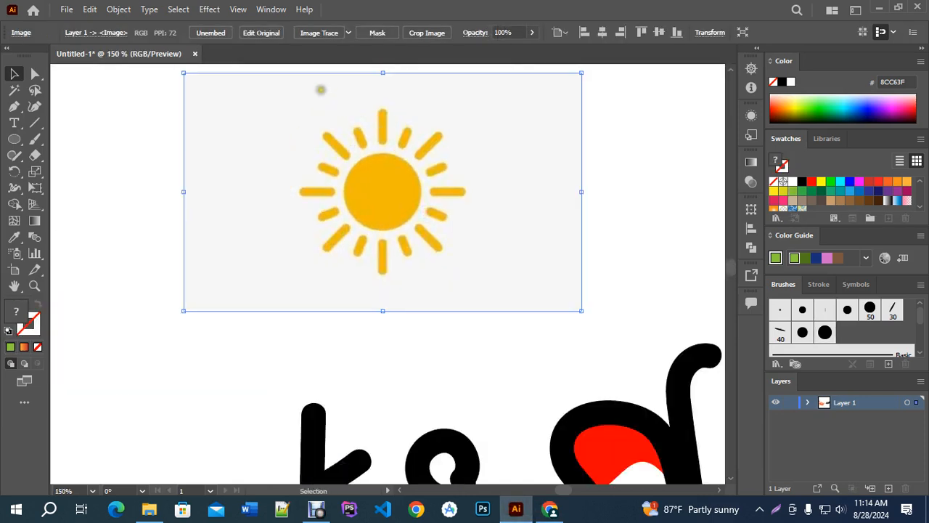
Step: Try Image Trace on the sun image with the default settings and the Black and White Logo preset
left_click(320, 33)
key("ctrl+z")
left_click(349, 34)
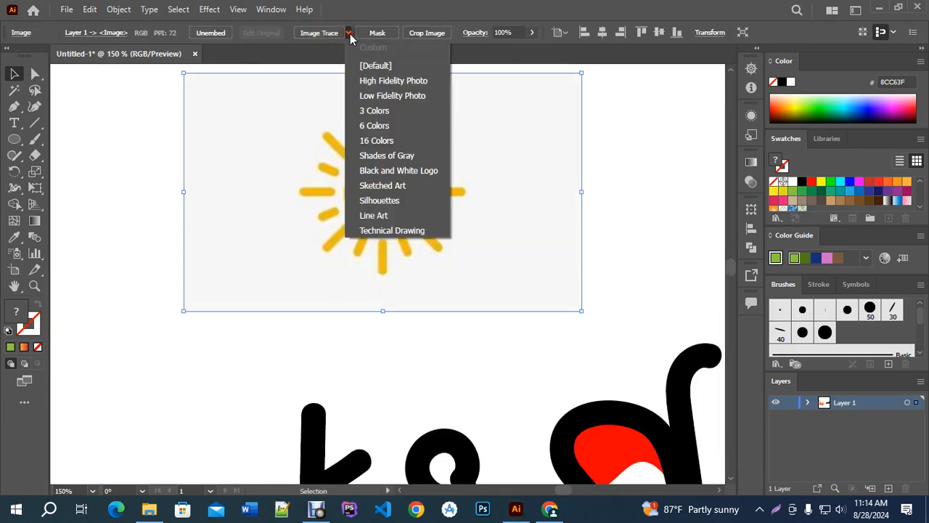
left_click(386, 173)
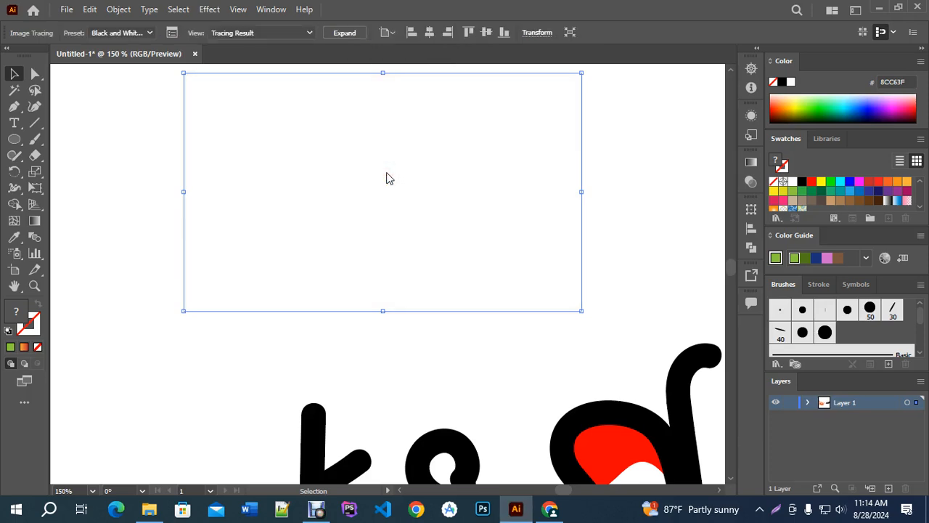
key("ctrl+z")
left_click(348, 33)
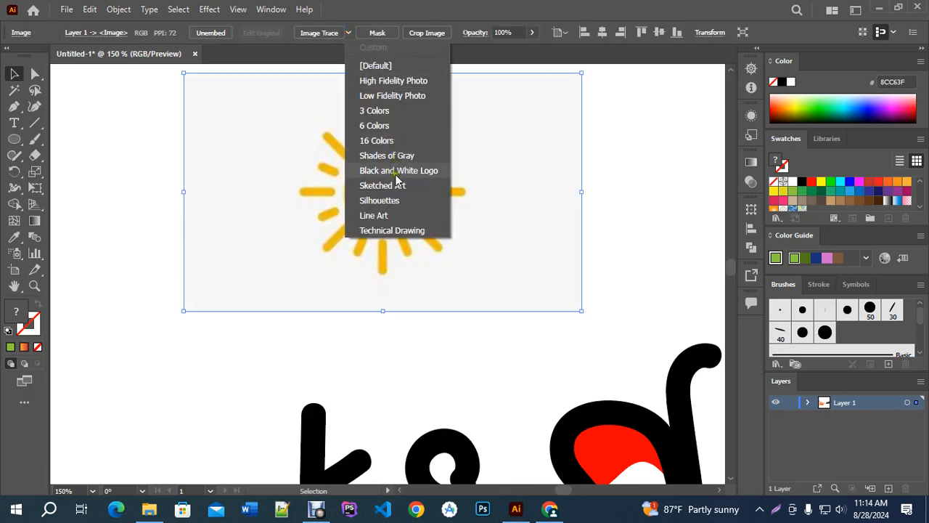
left_click(378, 172)
key("ctrl+z")
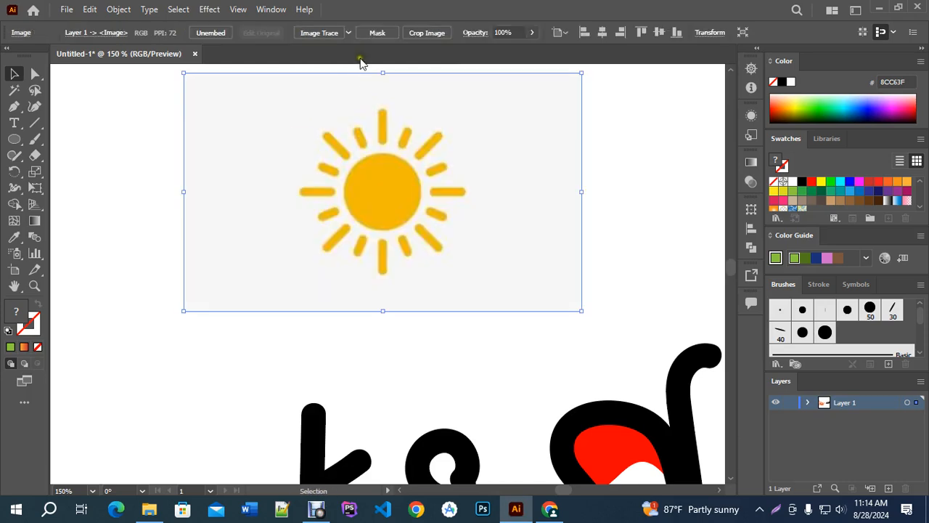
Step: Trace the sun image with the 3 Colors preset, expand it into vector paths and deselect it
left_click(349, 33)
left_click(392, 111)
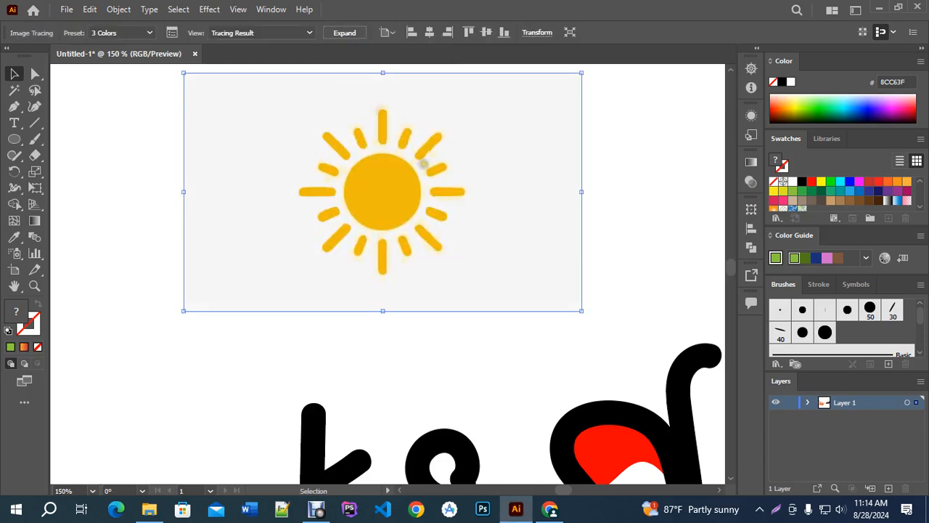
left_click(340, 32)
scroll(391, 129, "up", 3)
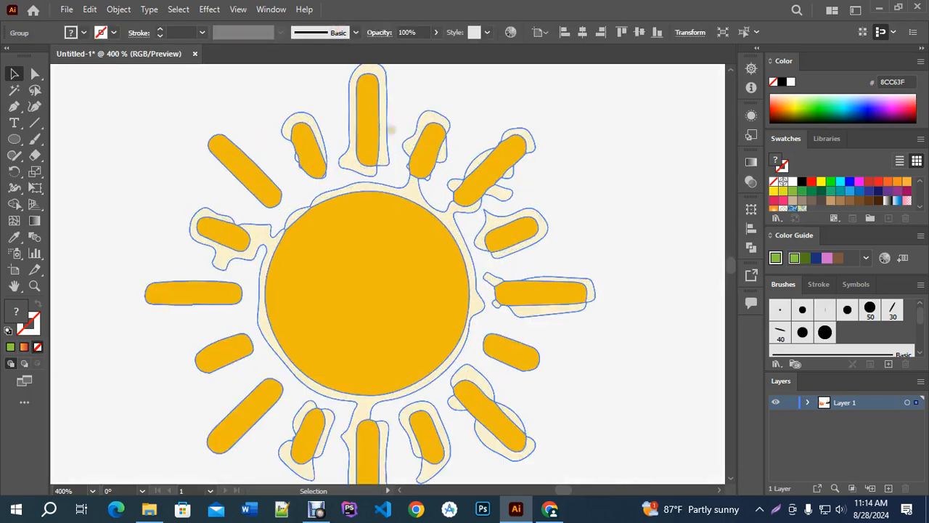
scroll(387, 128, "down", 4)
left_click(559, 178)
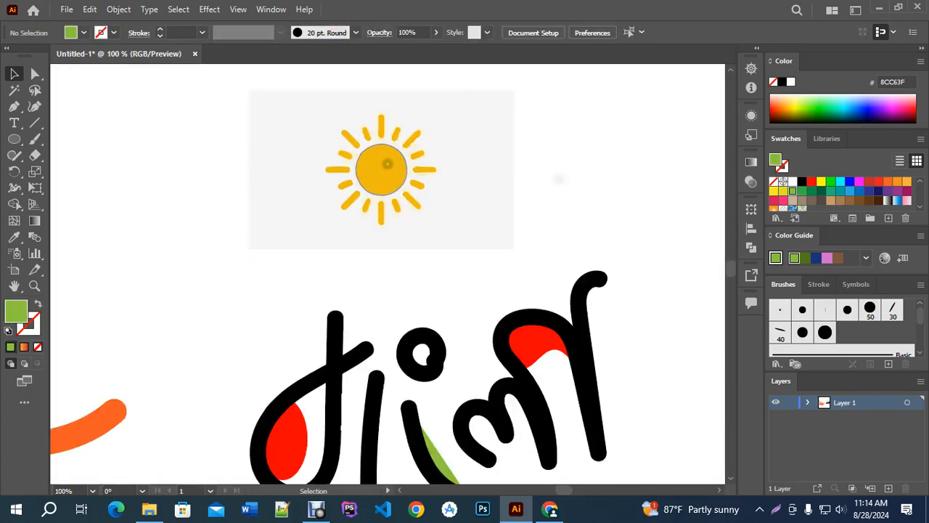
Step: Ungroup the expanded sun artwork and clear the selection
left_click(386, 164)
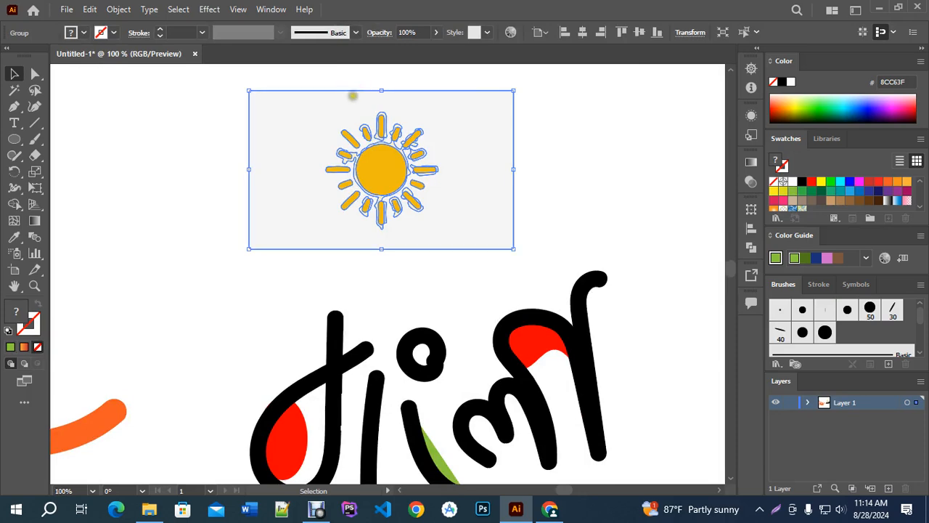
right_click(393, 127)
left_click(437, 246)
left_click(582, 164)
Step: Select the light grey background and pale fringe shapes around the sun with the Magic Wand and delete them
left_click(14, 90)
left_click(322, 109)
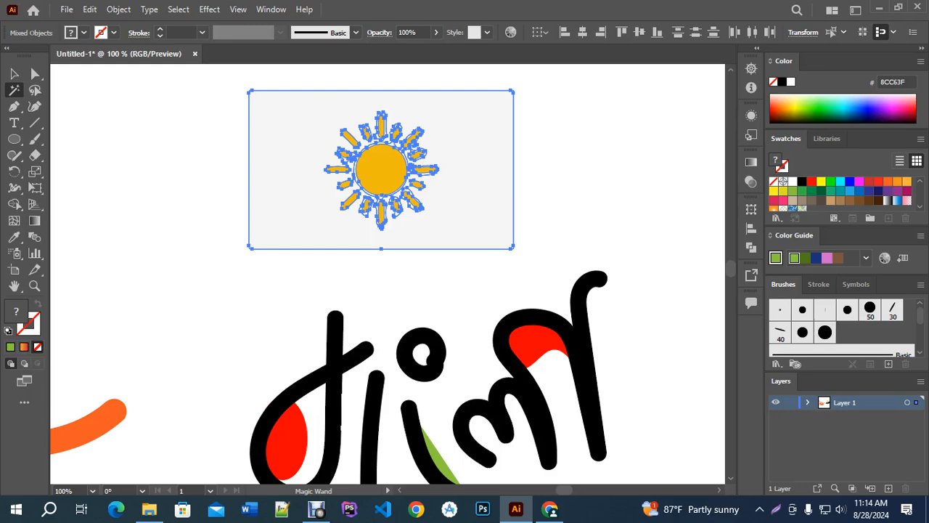
key("Delete")
left_click(14, 73)
scroll(392, 106, "up", 3)
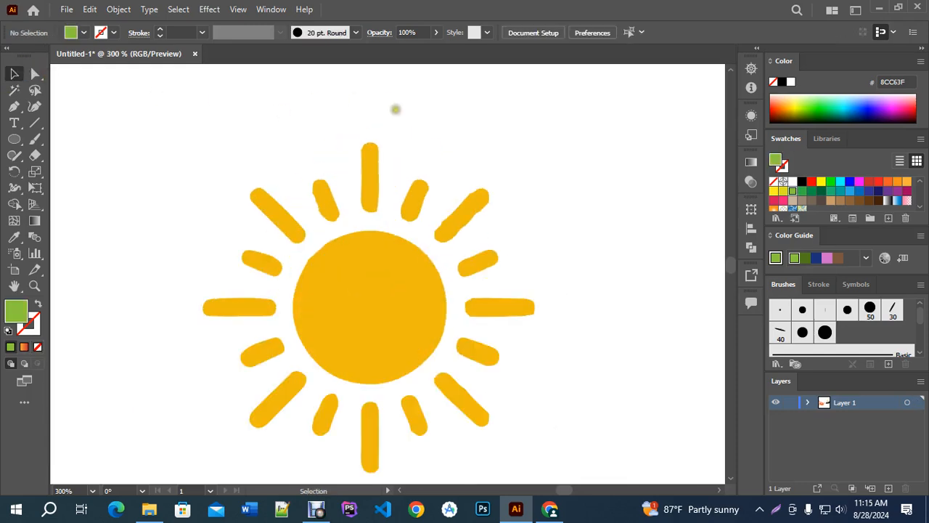
scroll(379, 111, "down", 1)
Step: Enable Show Indic Options in the Type preferences and apply the change
key("ctrl+k")
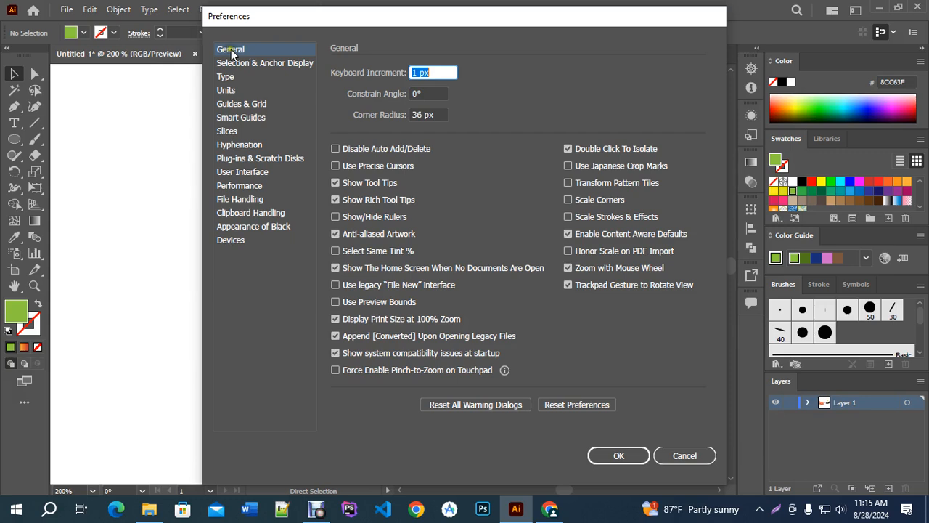
left_click(240, 77)
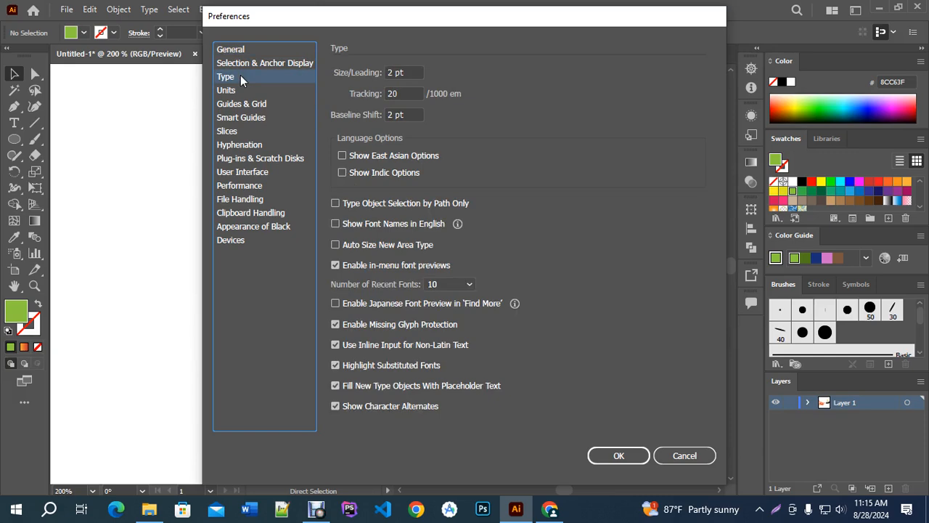
left_click(378, 176)
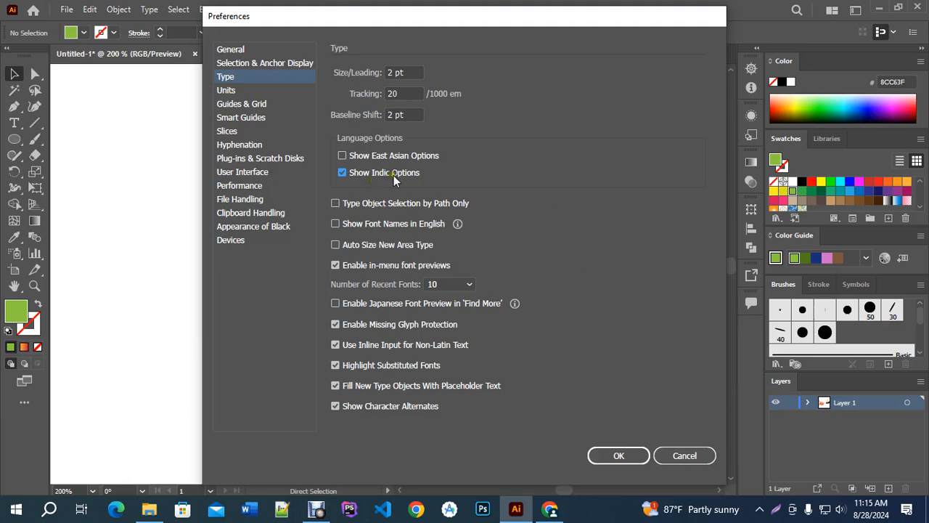
left_click(619, 456)
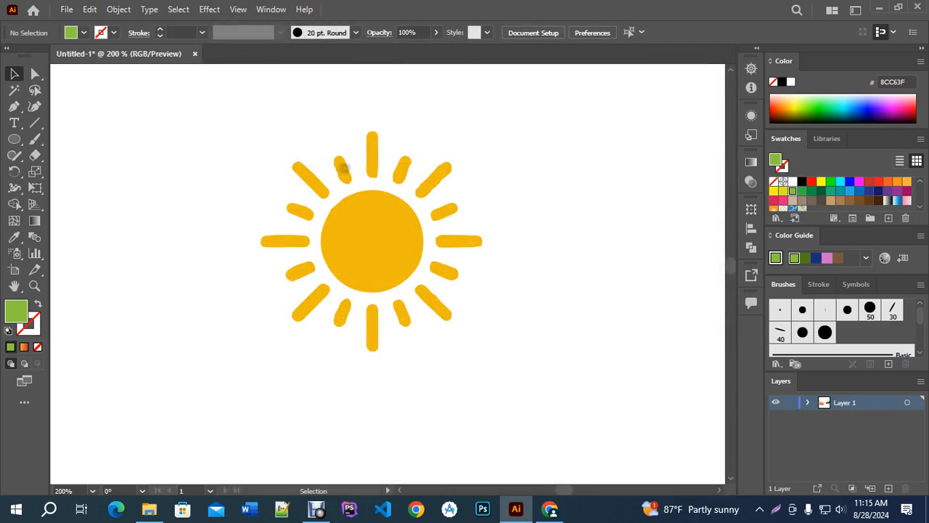
Step: Delete the seven rays below the sun's two horizontal rays, keeping only the horizontal and upper ones
scroll(310, 166, "down", 2)
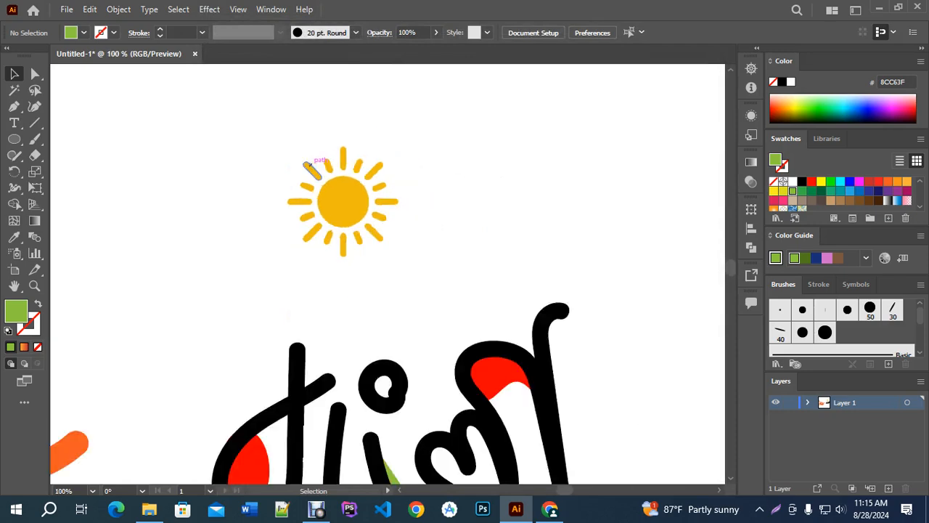
scroll(312, 166, "up", 4)
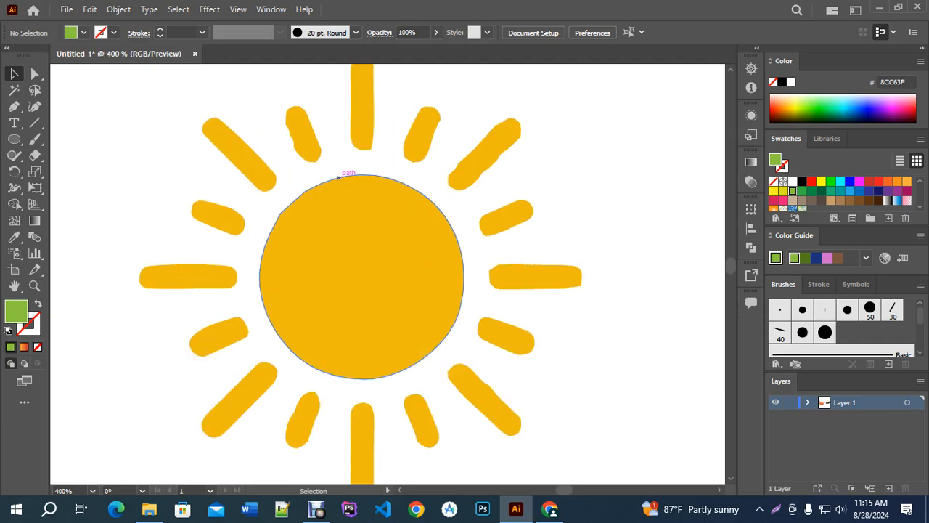
left_click(351, 205)
scroll(351, 205, "down", 2)
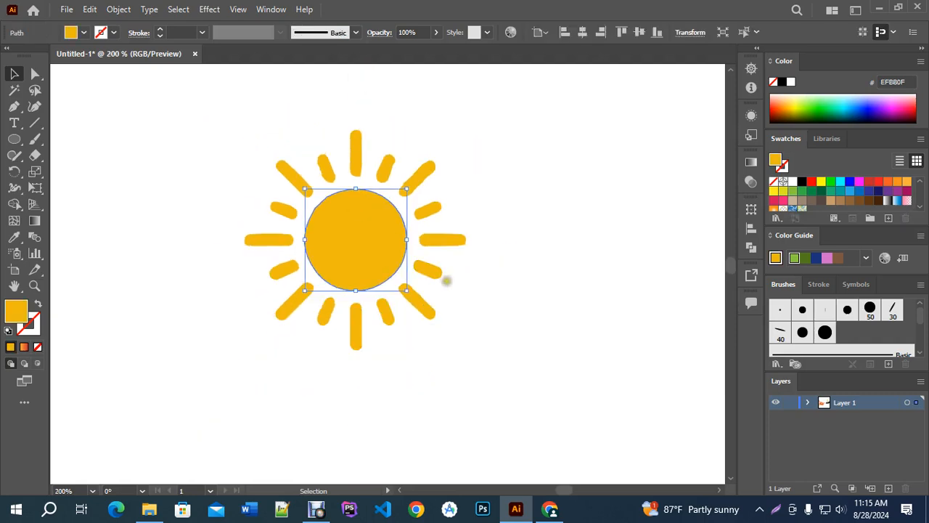
left_click(425, 269)
key("Delete")
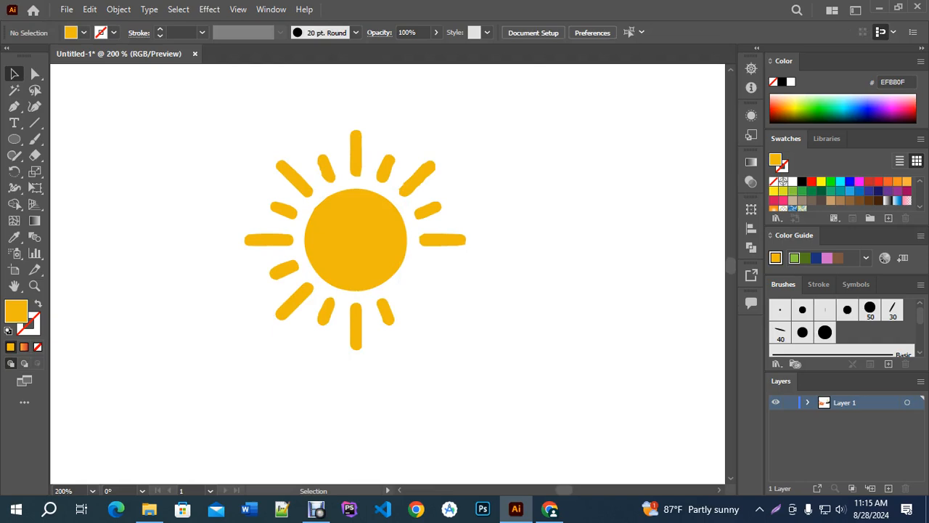
left_click_drag(419, 341, 338, 322)
key("Delete")
left_click(324, 310)
key("Delete")
left_click(303, 288)
key("Delete")
left_click(284, 269)
key("Delete")
Step: Smooth the outline of the sun's central disc with the Smooth tool
left_click(355, 221)
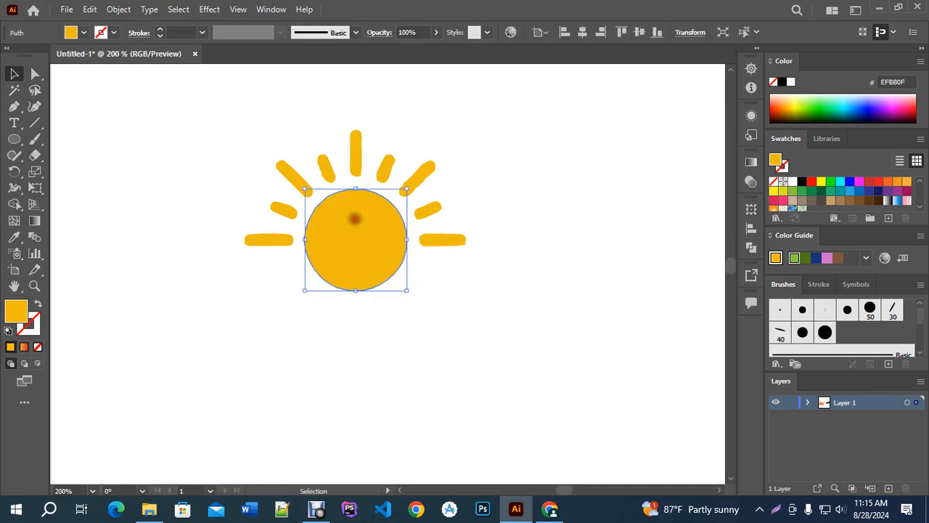
left_click(34, 143)
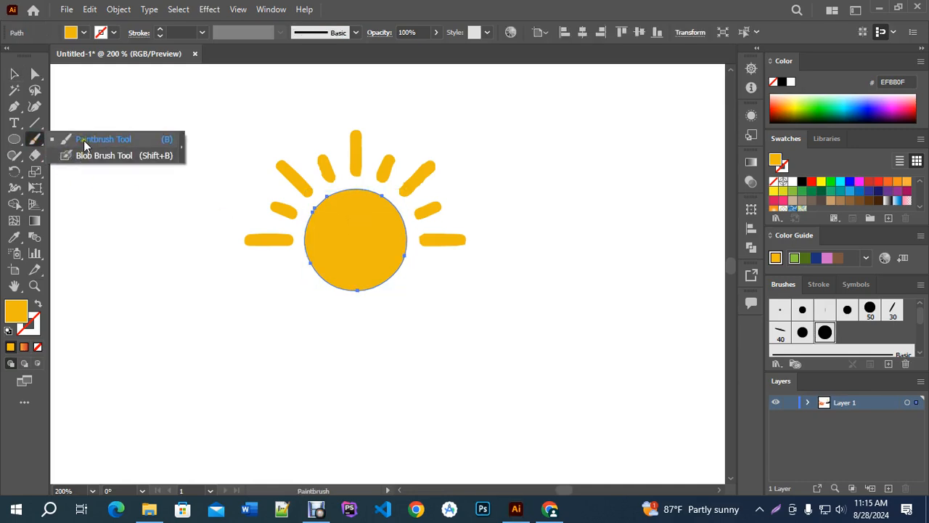
left_click(36, 154)
left_click(14, 154)
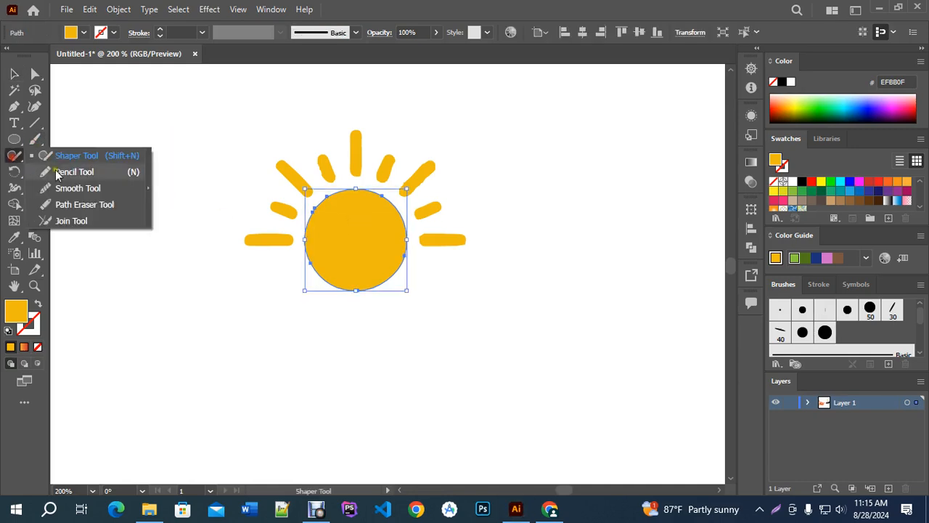
left_click(74, 189)
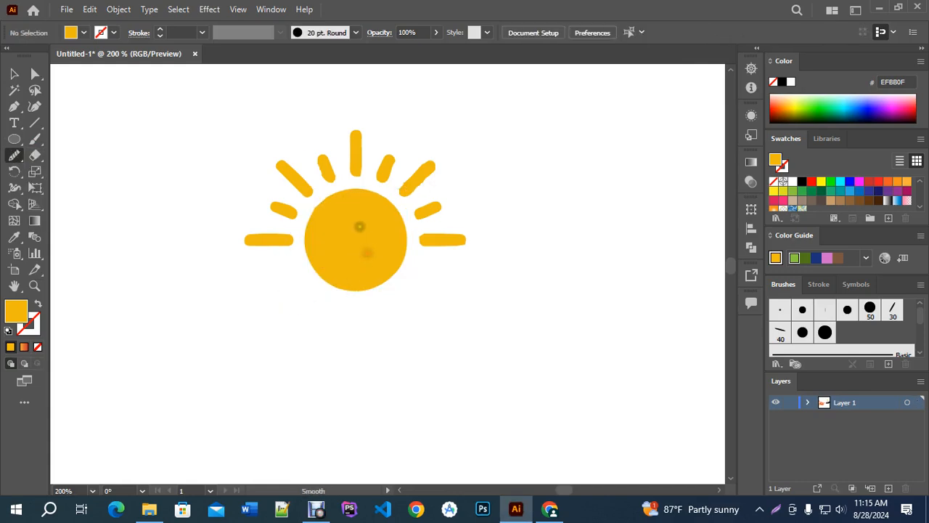
key("v")
left_click(355, 222)
left_click(15, 155)
mouse_move(344, 198)
left_mouse_down()
mouse_move(313, 243)
mouse_move(385, 294)
left_mouse_up()
left_click_drag(415, 246, 403, 210)
left_click_drag(345, 189, 316, 259)
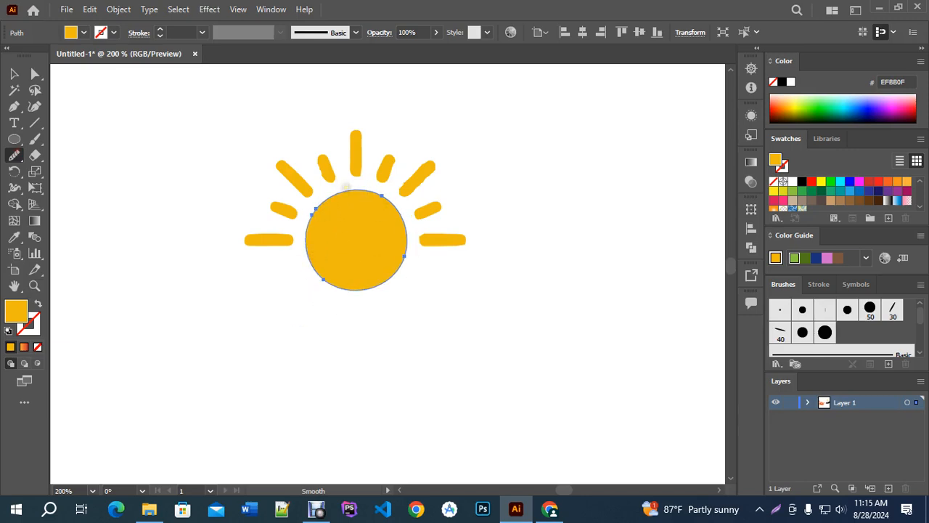
Step: Smooth the outlines of the sun's top vertical ray and its long upper-left diagonal ray
key("v")
left_click(356, 149)
scroll(362, 154, "up", 2)
left_click(15, 155)
left_click_drag(372, 139, 354, 234)
left_click(15, 73)
left_click(274, 172)
left_click(14, 154)
mouse_move(271, 225)
left_mouse_down()
mouse_move(315, 222)
mouse_move(302, 216)
left_mouse_up()
left_click(228, 201, "ctrl")
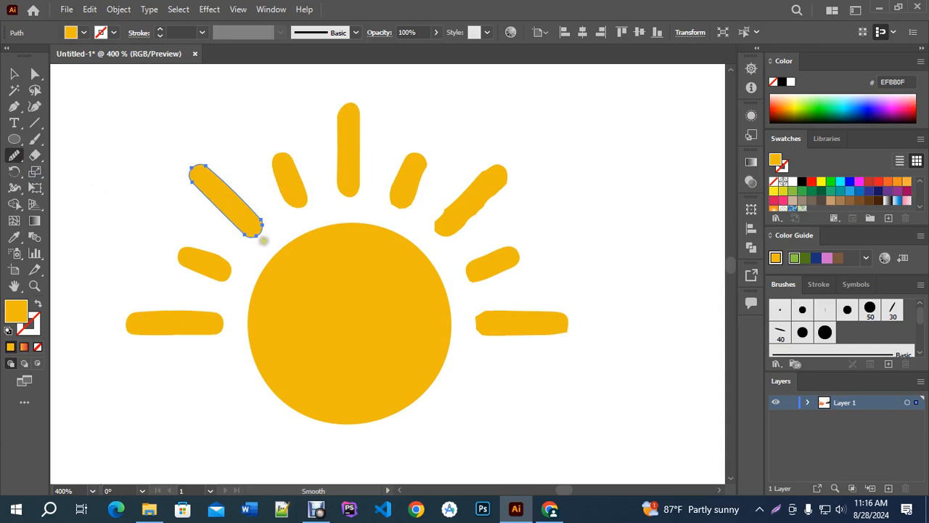
Step: Tear off the Shaper and Pencil tool group and smooth the short ray just right of the vertical one
left_click(411, 182, "ctrl")
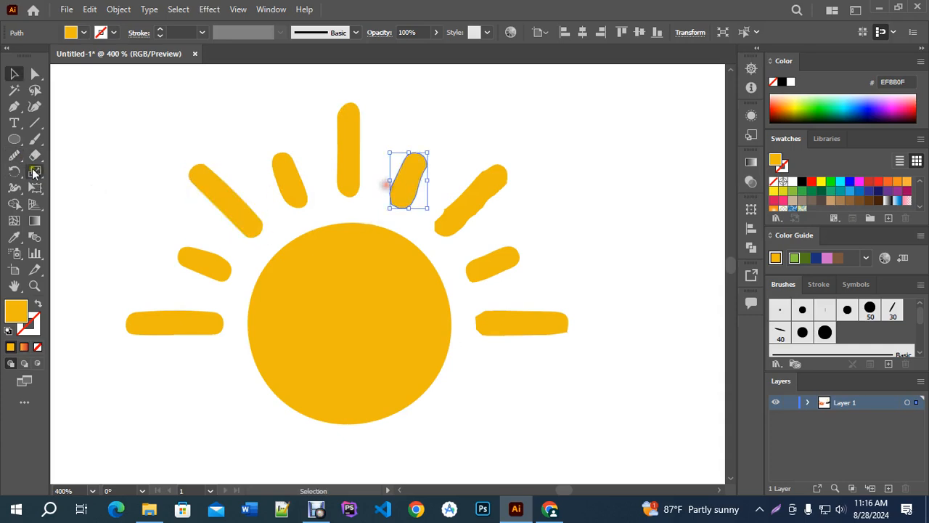
mouse_move(14, 155)
left_mouse_down()
mouse_move(142, 176)
mouse_move(599, 143)
left_mouse_up()
left_click(583, 167)
left_click_drag(423, 196, 396, 244)
mouse_move(423, 186)
left_mouse_down()
mouse_move(376, 235)
mouse_move(407, 233)
left_mouse_up()
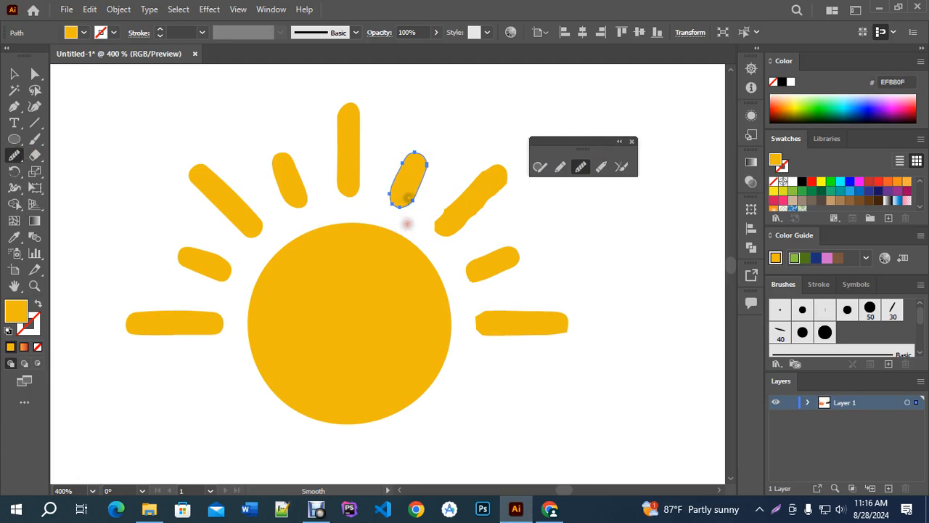
Step: Try to rework the edge of the long upper-right diagonal ray with the Shaper tool
key("v")
left_click(470, 199)
left_click(540, 167)
left_click_drag(506, 180, 482, 214)
key("ctrl+z")
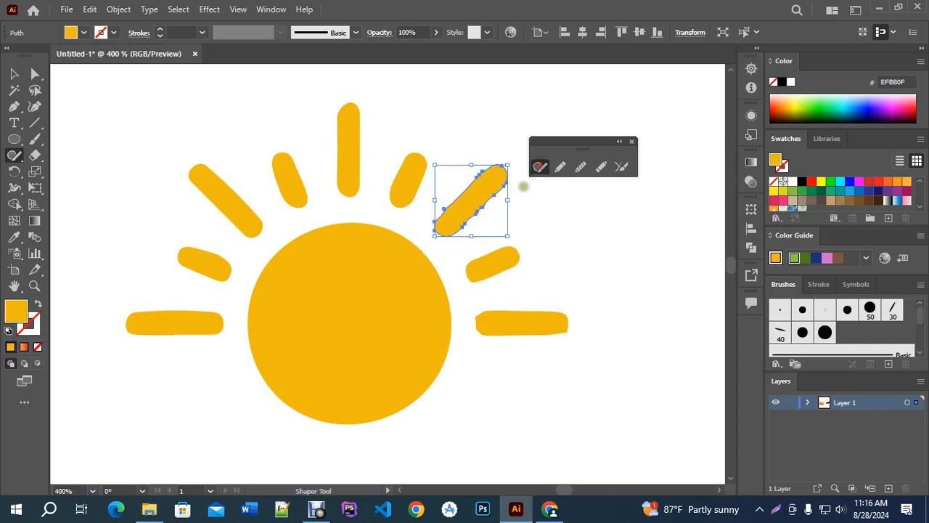
Step: Smooth the jagged edges of the long upper-right diagonal ray with the Smooth tool
left_click(581, 168)
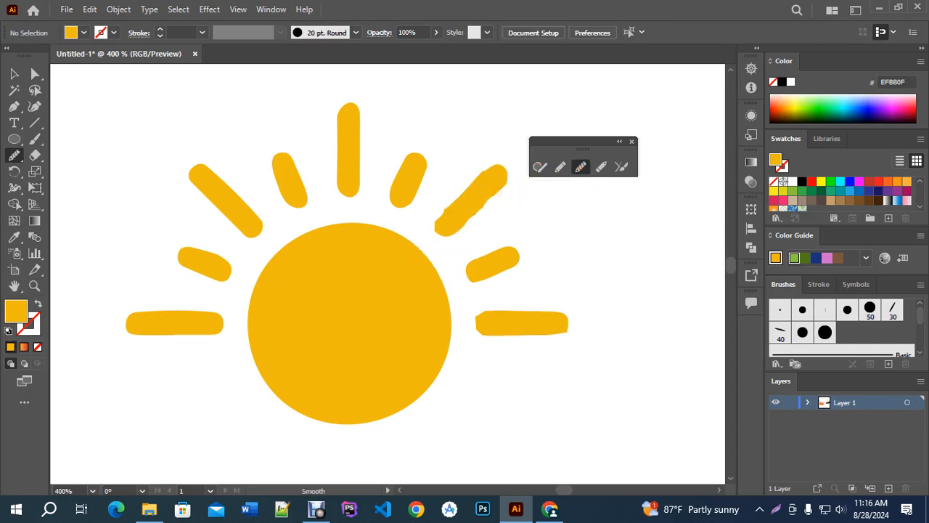
key("v")
left_click(495, 192)
left_click(580, 169)
mouse_move(503, 187)
left_mouse_down()
mouse_move(457, 229)
mouse_move(442, 222)
mouse_move(426, 238)
mouse_move(439, 227)
left_mouse_up()
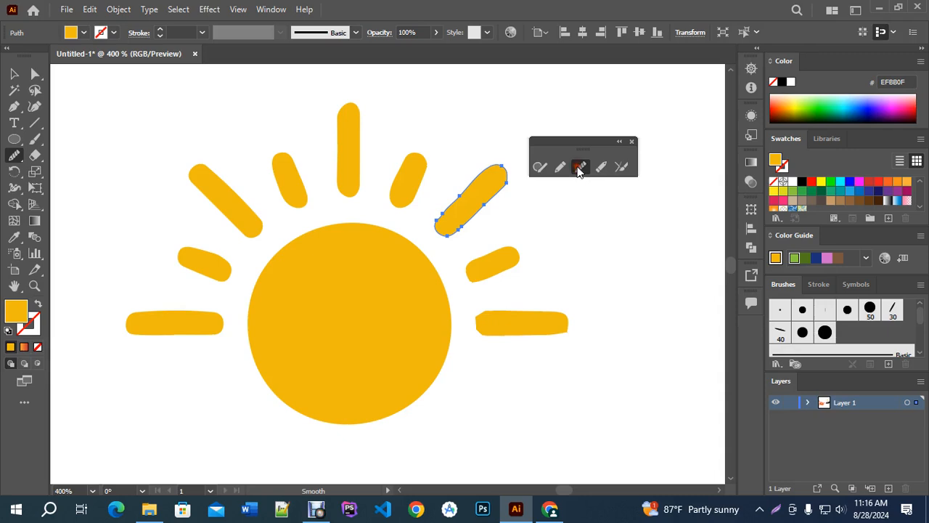
Step: Smooth the short ray and the horizontal ray on the right side of the sun
key("v")
left_click(493, 262)
left_click(581, 168)
mouse_move(517, 270)
left_mouse_down()
mouse_move(464, 294)
mouse_move(488, 279)
mouse_move(459, 292)
left_mouse_up()
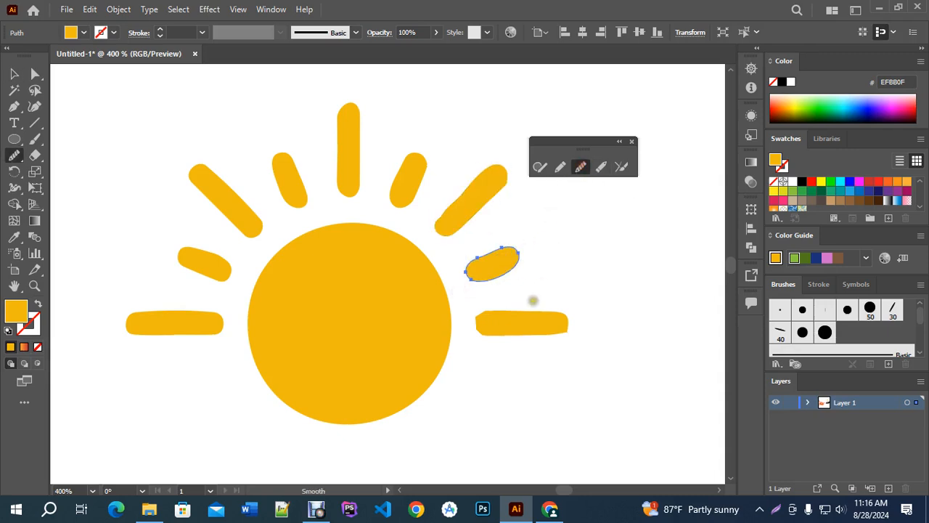
left_click(514, 325, "ctrl")
mouse_move(494, 336)
left_mouse_down()
mouse_move(490, 313)
mouse_move(475, 341)
mouse_move(490, 342)
mouse_move(490, 329)
mouse_move(573, 321)
left_mouse_up()
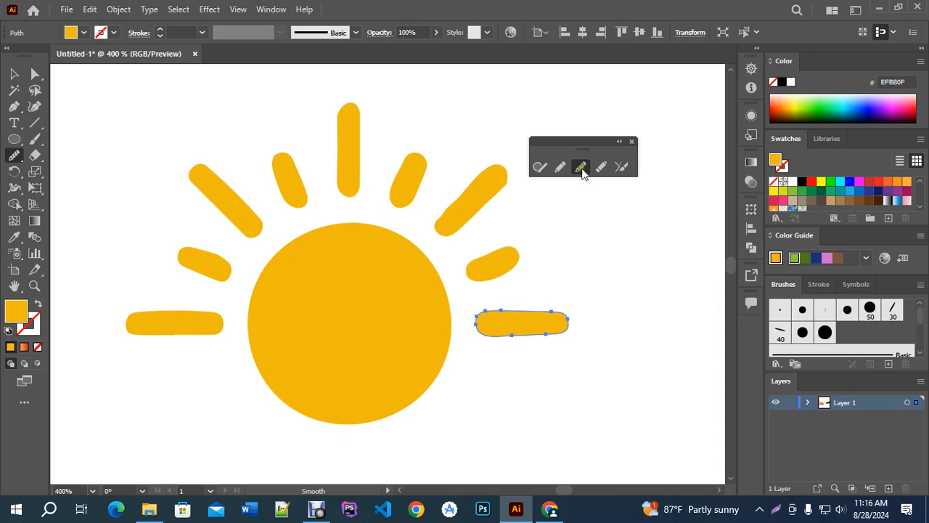
Step: Smooth the short ray above the horizontal one on the left side of the sun
key("v")
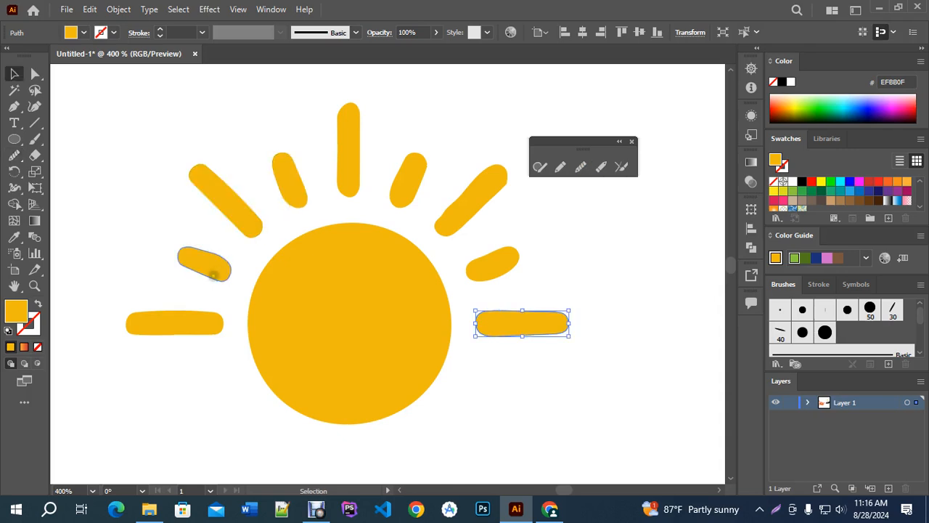
left_click(212, 265)
left_click(561, 167)
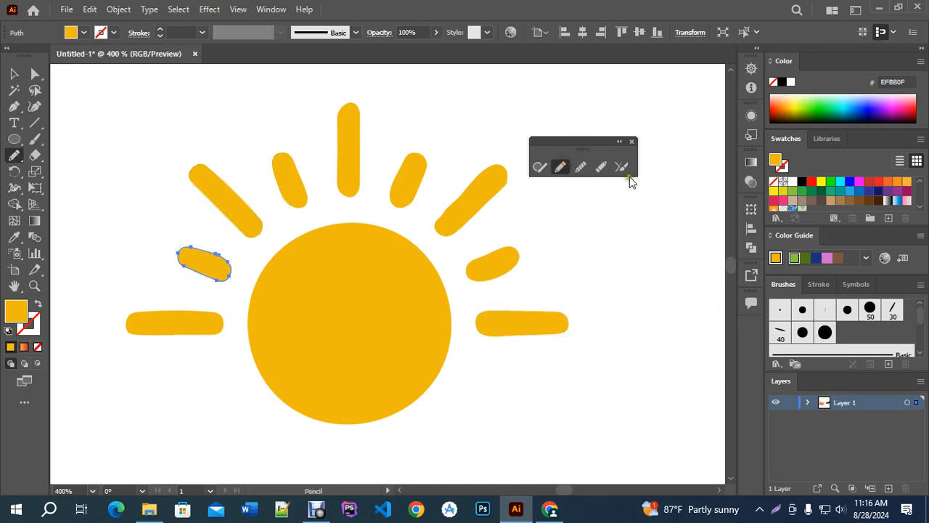
left_click(581, 167)
left_click_drag(243, 276, 255, 293)
left_click_drag(184, 267, 260, 301)
left_click(579, 167)
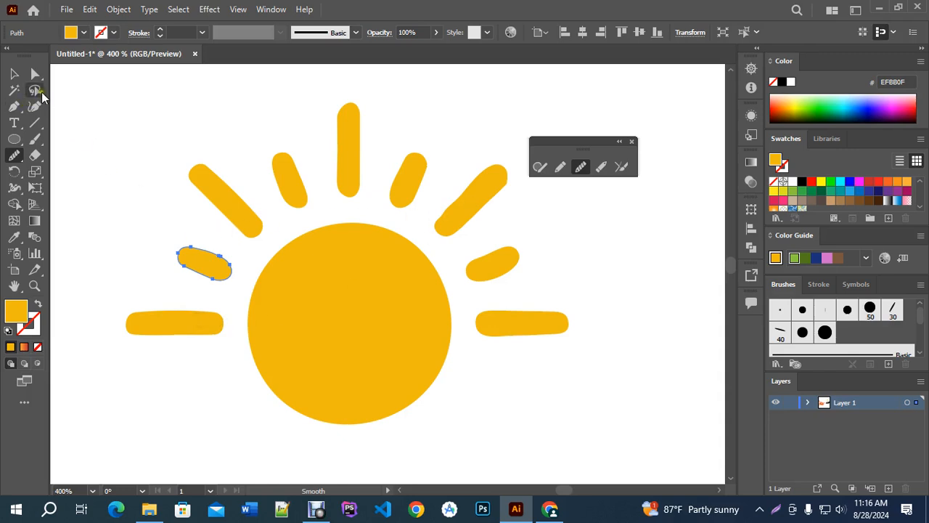
Step: Close the floating Shaper and Pencil tool group and move the whole sun directly above the small circle in the black lettering
left_click(16, 74)
left_click(124, 172)
scroll(256, 254, "down", 5)
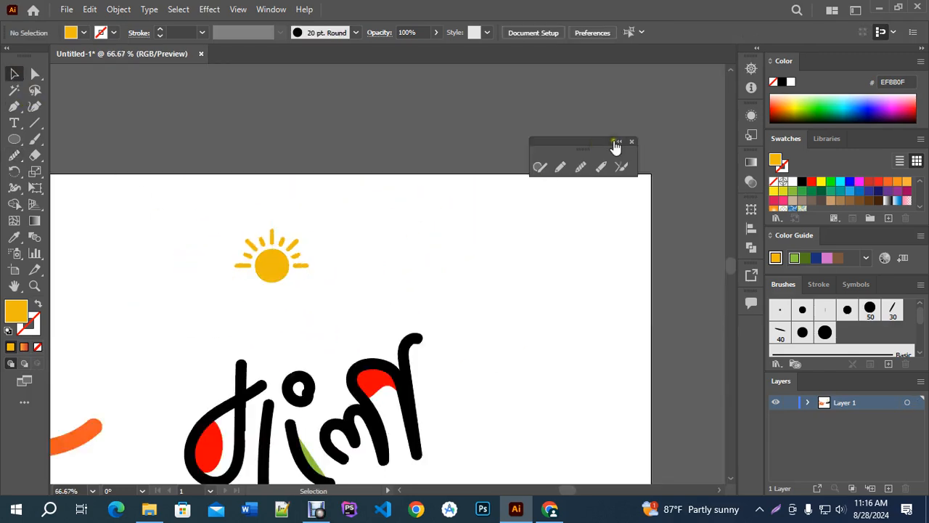
left_click(630, 142)
left_click_drag(198, 225, 345, 293)
left_click_drag(309, 306, 432, 266)
left_click(443, 247)
scroll(424, 239, "up", 2)
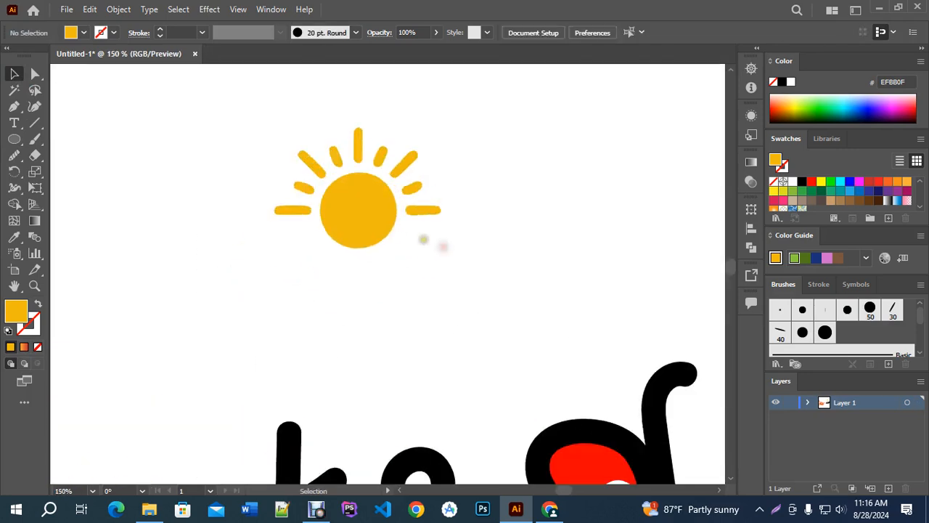
left_click_drag(246, 112, 473, 268)
scroll(367, 188, "down", 2)
left_click_drag(372, 198, 428, 289)
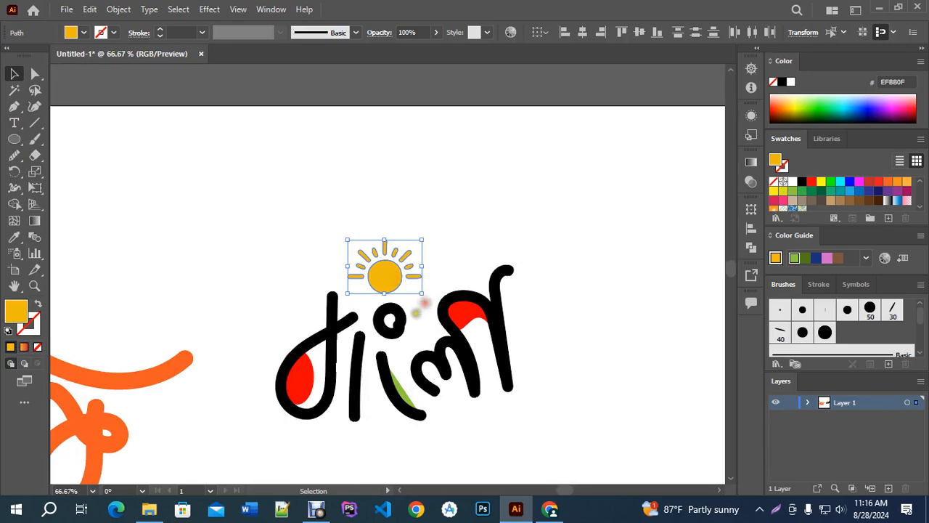
Step: Remove the small circle from the black lettering and place the enlarged sun where it was
scroll(415, 310, "up", 2)
left_click(391, 326)
left_click_drag(280, 129, 426, 263)
left_click_drag(336, 209, 356, 283)
left_click_drag(446, 225, 505, 179)
left_click_drag(366, 287, 382, 317)
left_click_drag(479, 215, 504, 199)
left_click_drag(356, 337, 344, 341)
left_click(478, 139)
Step: Delete the sun's two horizontal rays that crowd the neighbouring letters
scroll(420, 196, "down", 5)
scroll(419, 210, "up", 2)
scroll(421, 212, "up", 2)
left_click(438, 216)
key("Delete")
left_click(331, 213)
key("Delete")
left_click(331, 213)
scroll(502, 366, "down", 4)
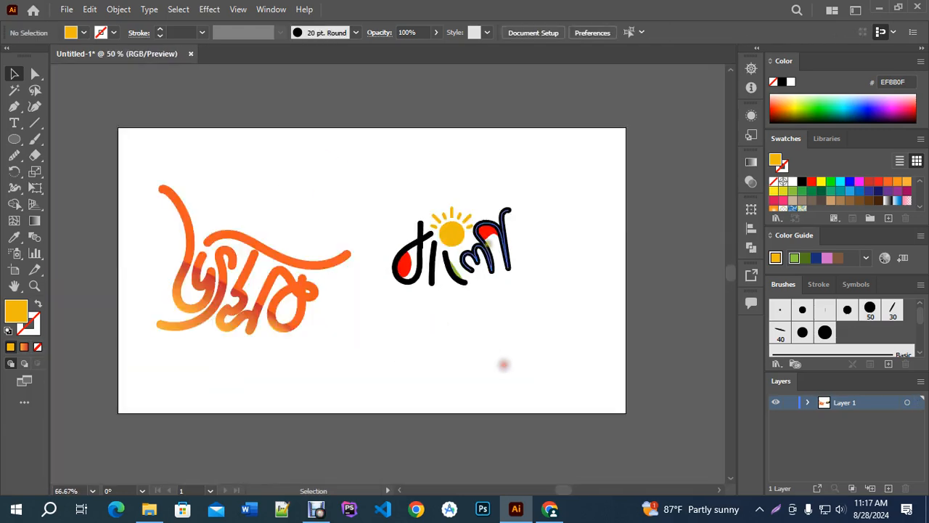
Step: Recolour the sun's disc and rays with the red sampled from the fill inside the first black letter
scroll(494, 298, "up", 2)
scroll(455, 130, "up", 2)
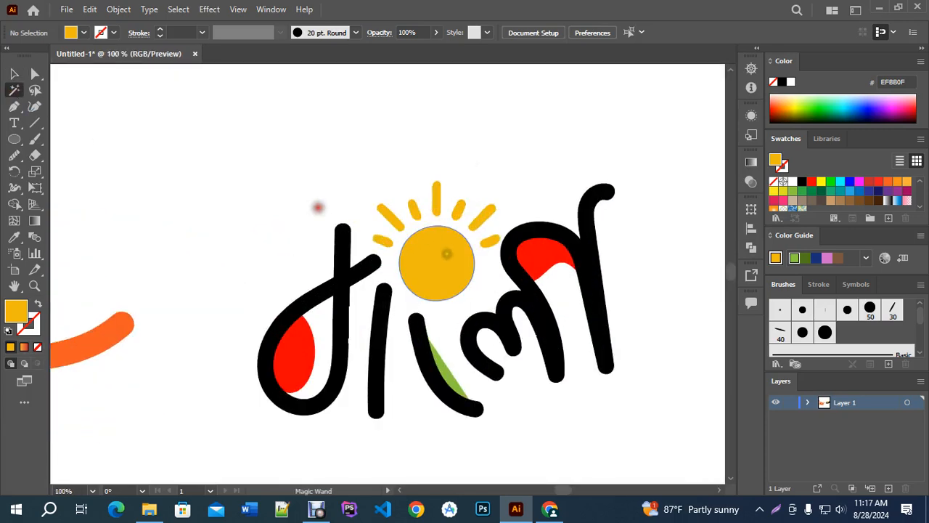
left_click_drag(315, 205, 498, 231)
left_click(14, 237)
left_click(291, 350)
key("v")
left_click(332, 139)
scroll(480, 312, "down", 4)
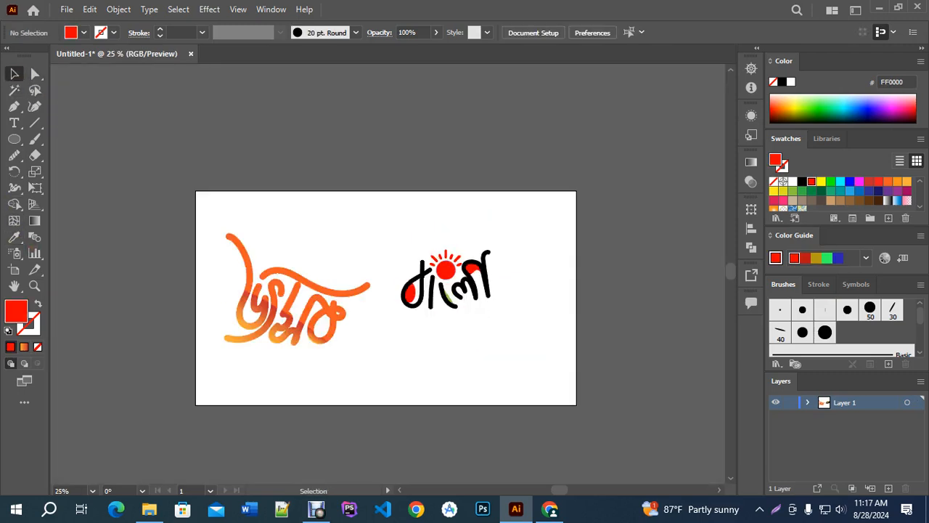
Step: Draw a closed curved Pen shape across the narrow inner gap of the last black letter's middle arch
scroll(430, 302, "up", 2)
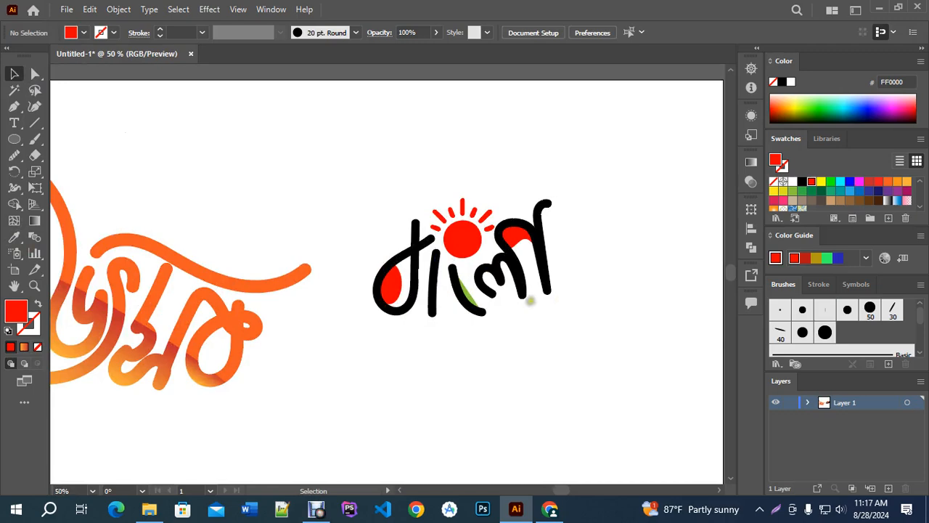
scroll(532, 297, "up", 1)
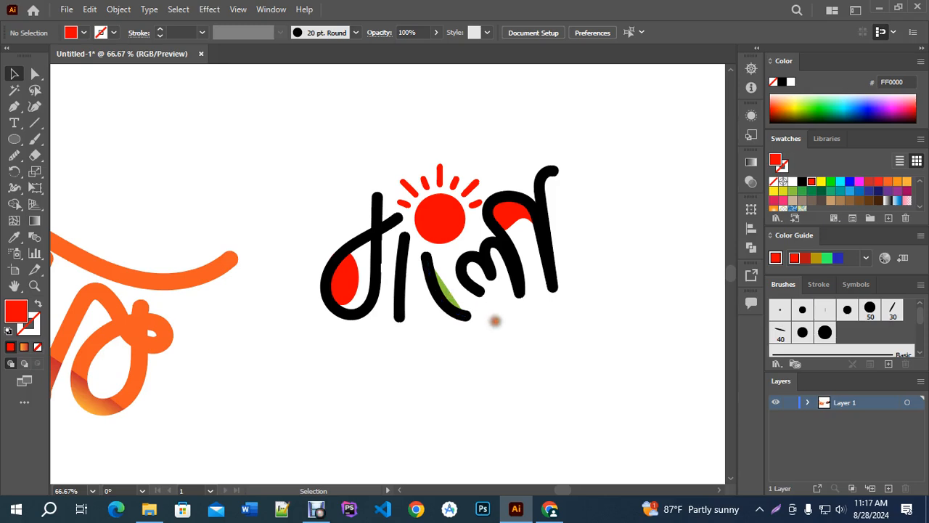
scroll(505, 275, "up", 1)
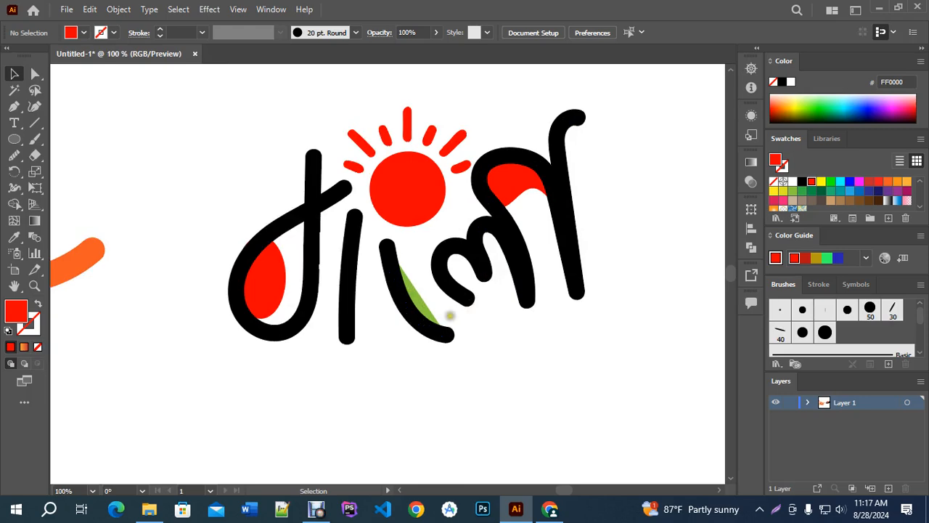
left_click(490, 264)
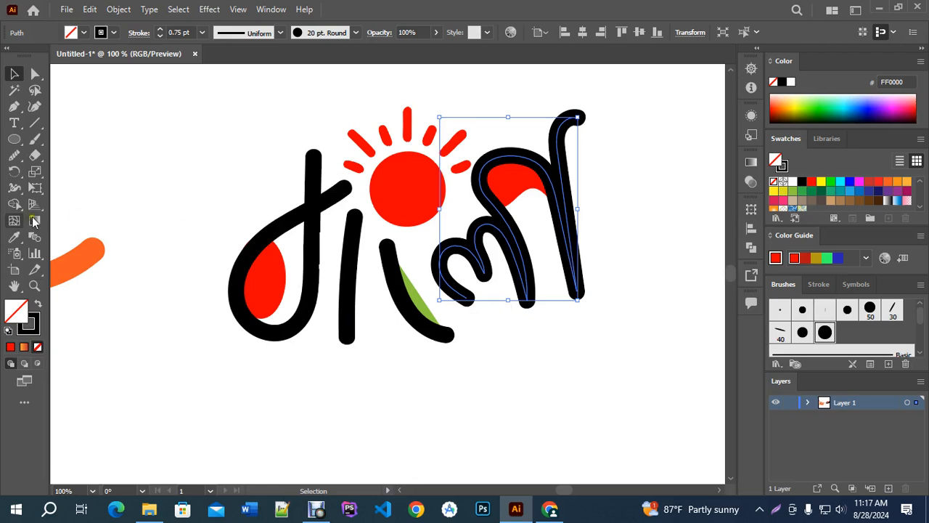
left_click(537, 368)
key("p")
scroll(550, 256, "up", 1)
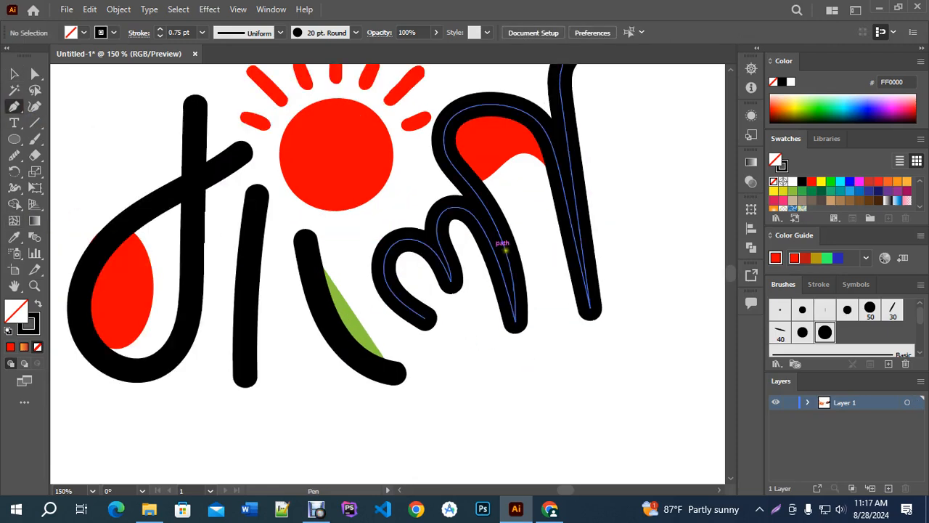
left_click(448, 219)
mouse_move(512, 321)
left_mouse_down()
mouse_move(513, 359)
mouse_move(516, 321)
left_mouse_up()
left_click_drag(485, 214, 451, 238)
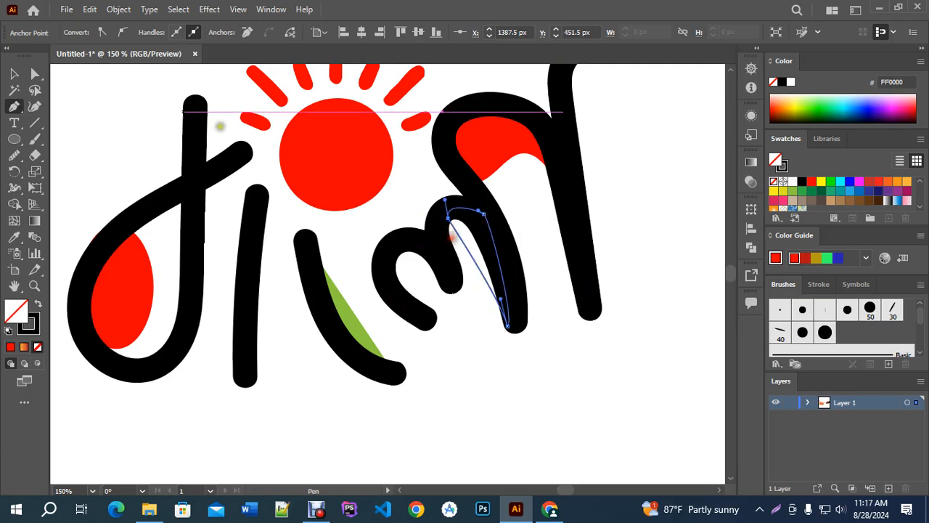
Step: Fill the new shape with the green sampled from the existing leaf-like accent and remove its stroke
left_click(16, 76)
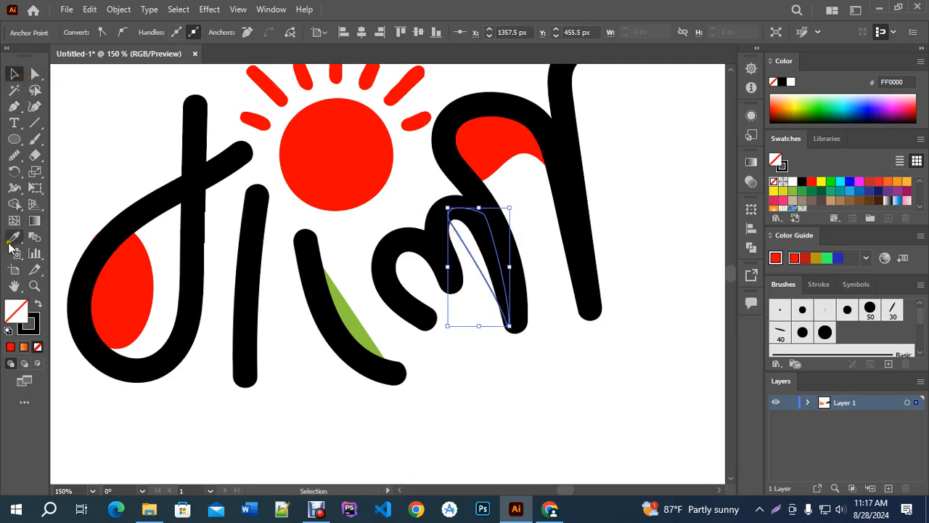
left_click(14, 237)
left_click(363, 317)
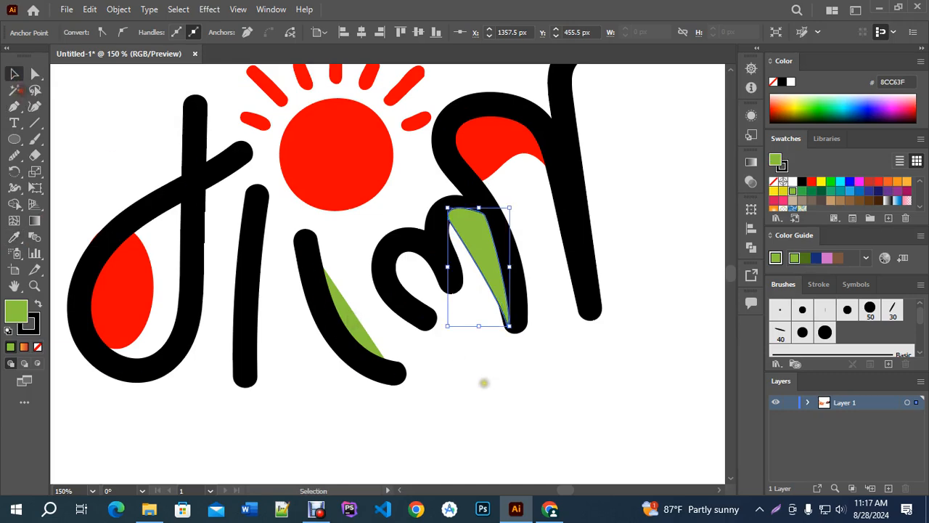
left_click(30, 325)
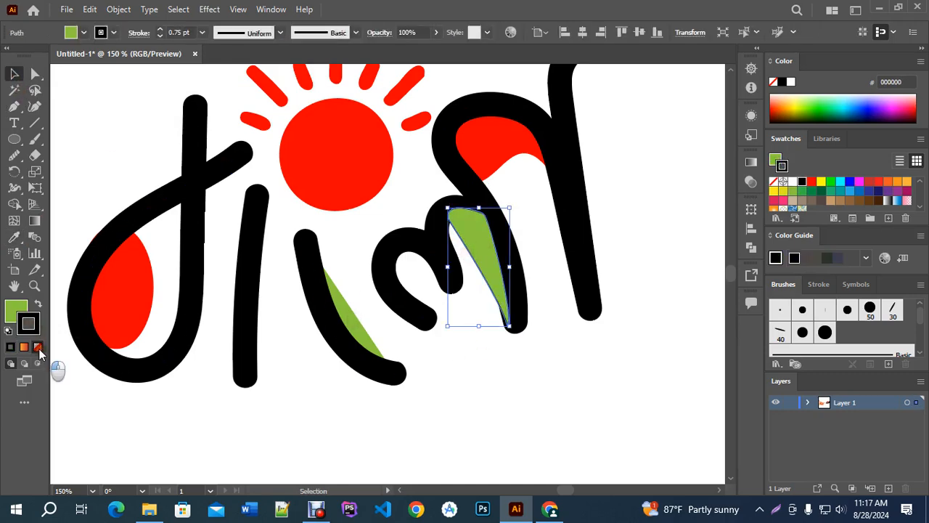
left_click(38, 347)
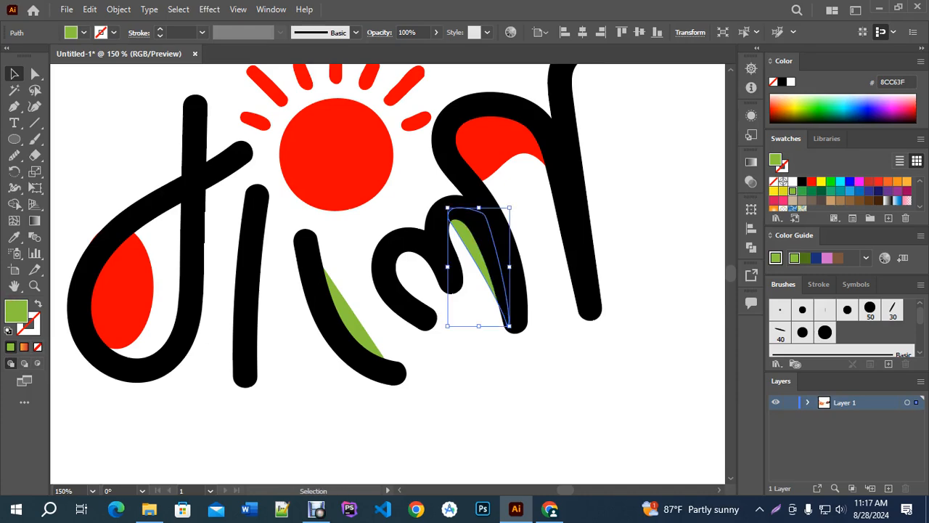
left_click(465, 347)
Step: Examine the black lettering and its red and green accents at full-artboard view
scroll(520, 347, "down", 3)
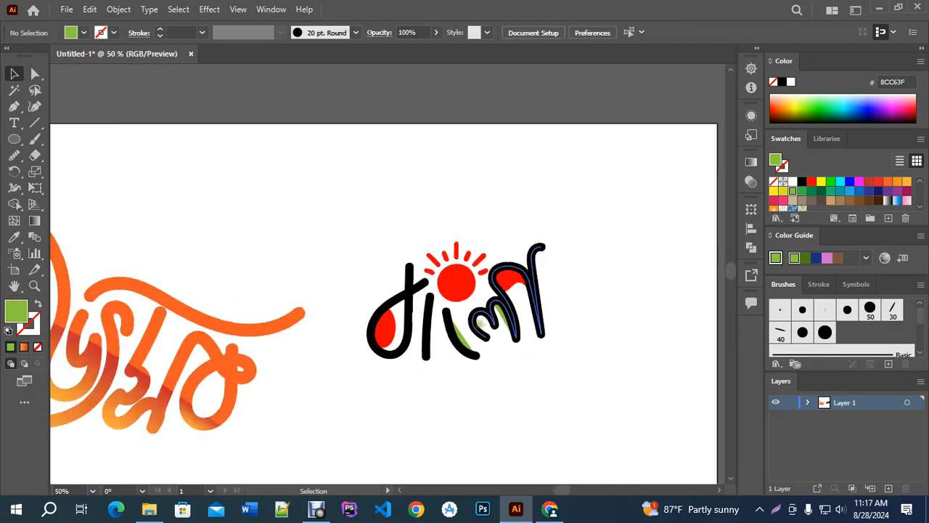
scroll(516, 369, "down", 1)
left_click_drag(531, 392, 535, 304)
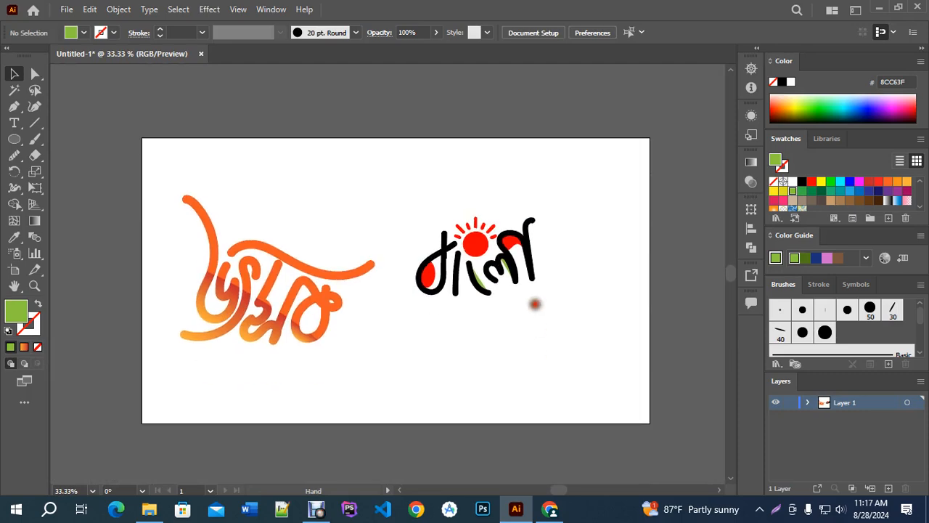
scroll(472, 308, "up", 1)
left_click_drag(459, 310, 494, 309)
scroll(494, 310, "down", 1)
left_click_drag(446, 218, 590, 324)
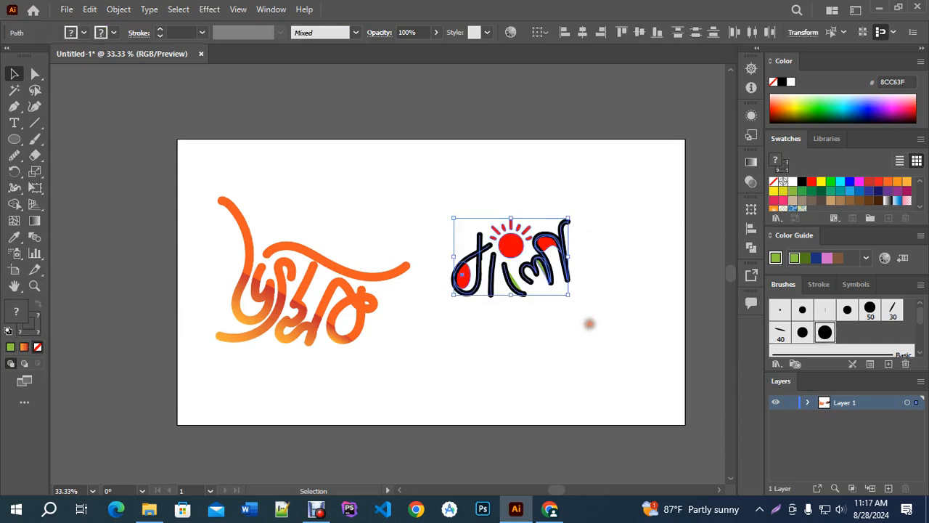
left_click(590, 324)
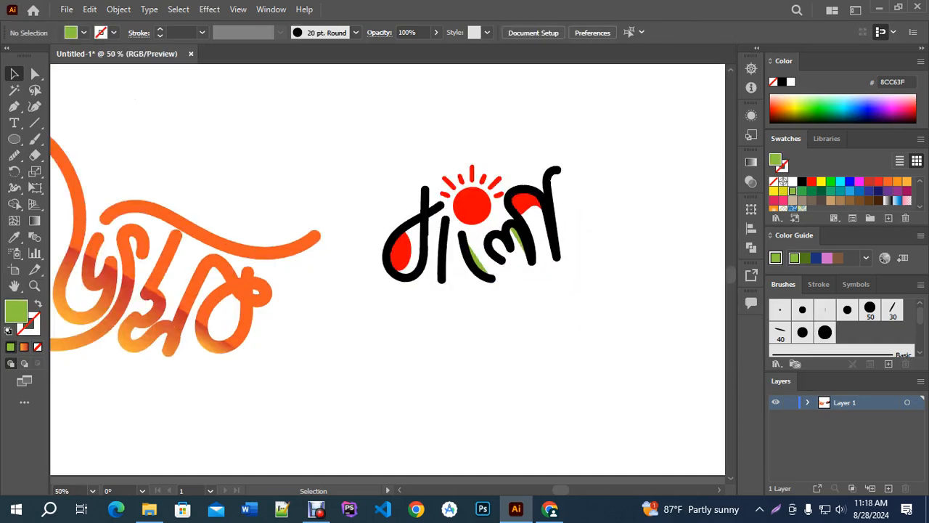
scroll(515, 327, "down", 1)
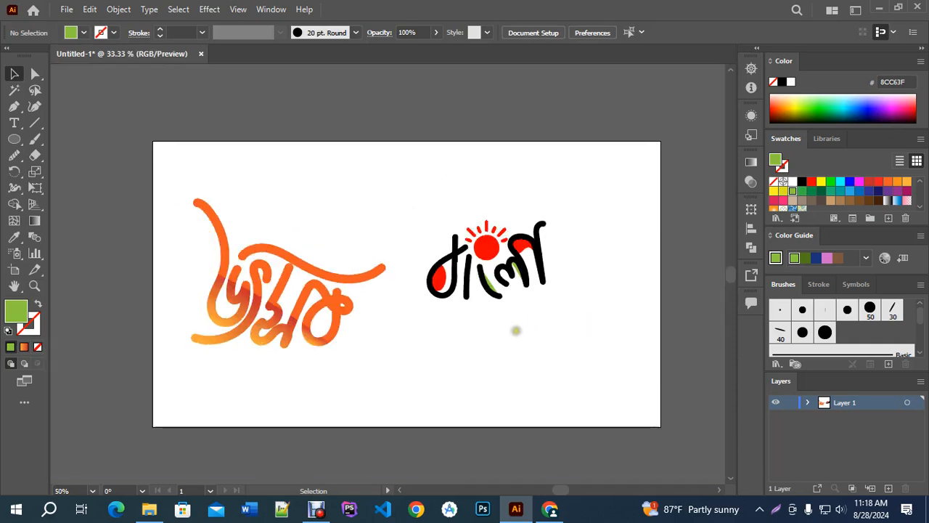
Step: Group all parts of the orange gradient lettering
left_click_drag(169, 195, 349, 353)
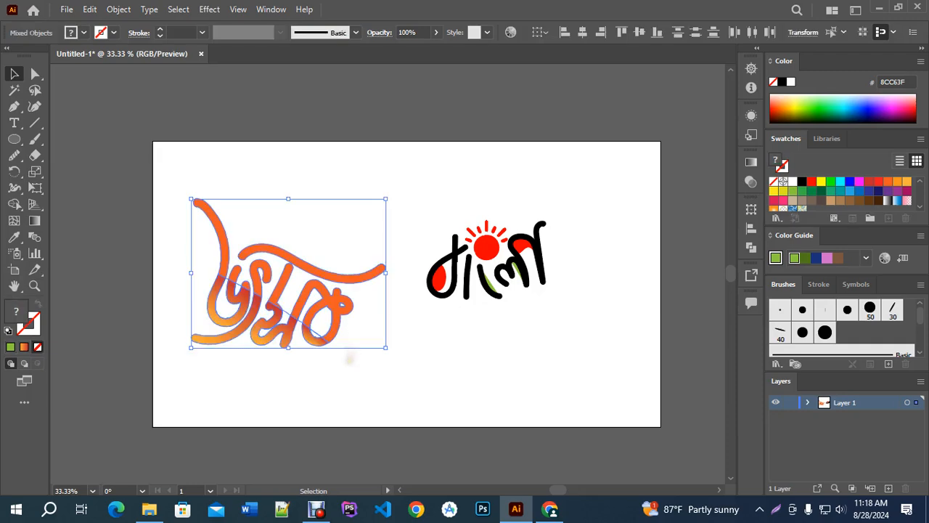
scroll(291, 333, "up", 1)
key("ctrl+g")
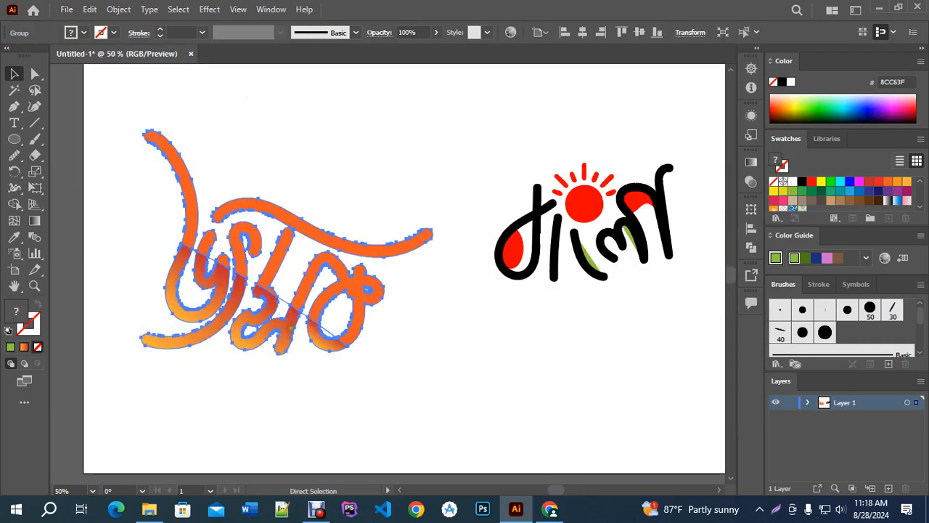
Step: Offset the grouped orange lettering's paths outward by 15 px with miter joins
left_click(118, 10)
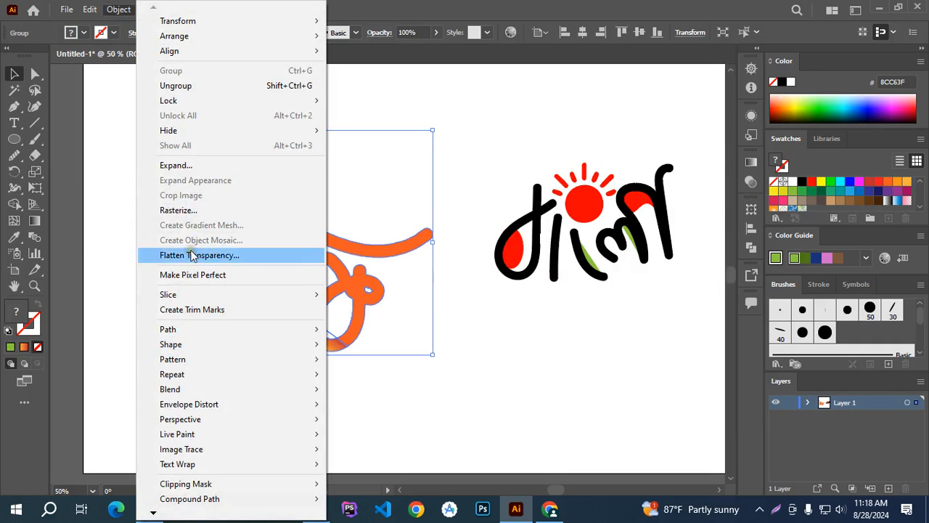
mouse_move(191, 330)
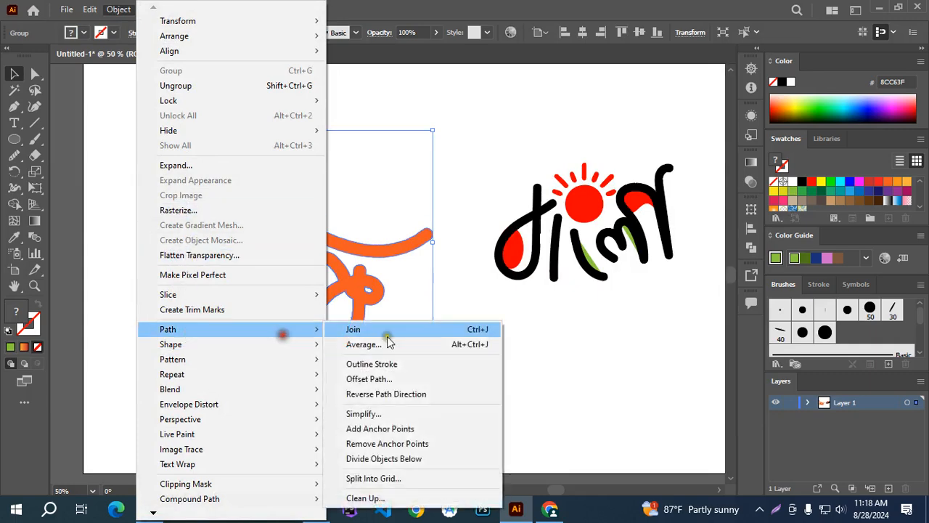
left_click(387, 382)
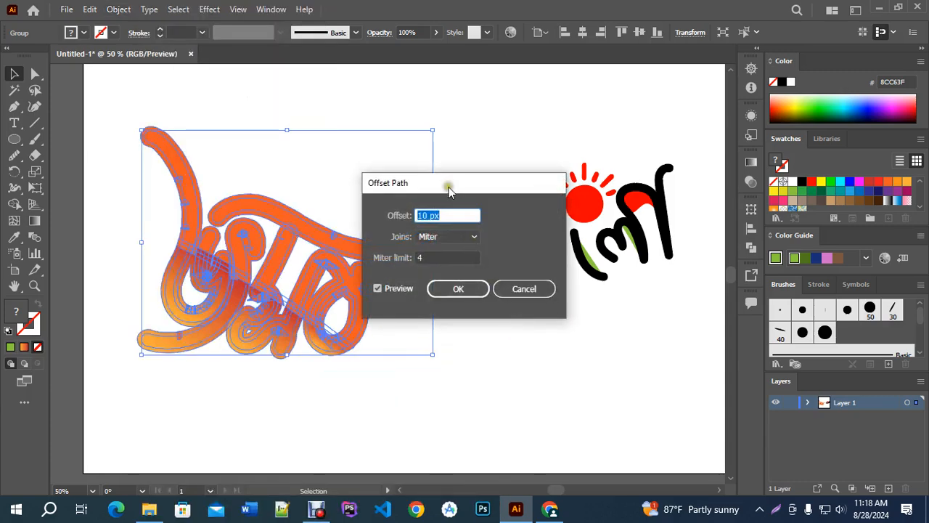
left_click_drag(444, 189, 530, 188)
left_click(525, 215)
key("Up")
key("Up")
key("Up")
key("Up")
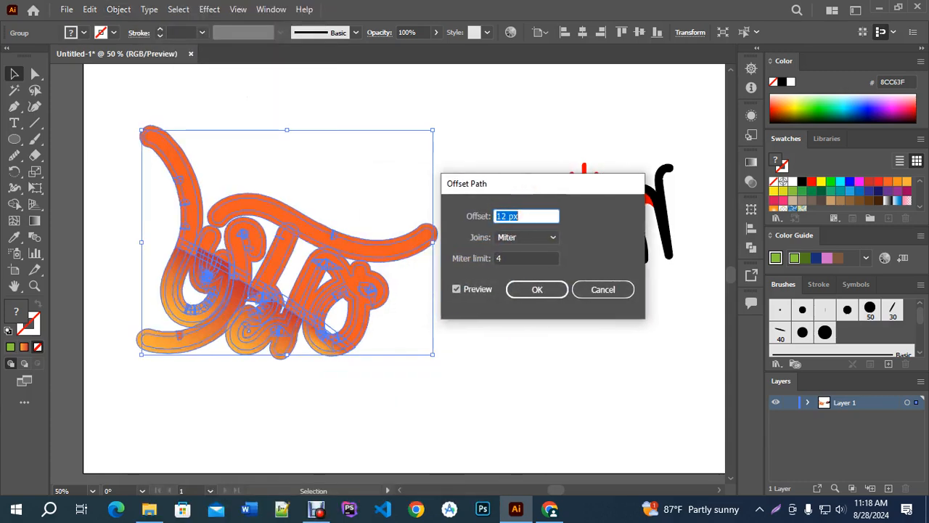
key("Up")
key("Up")
key("Down")
left_click(514, 291)
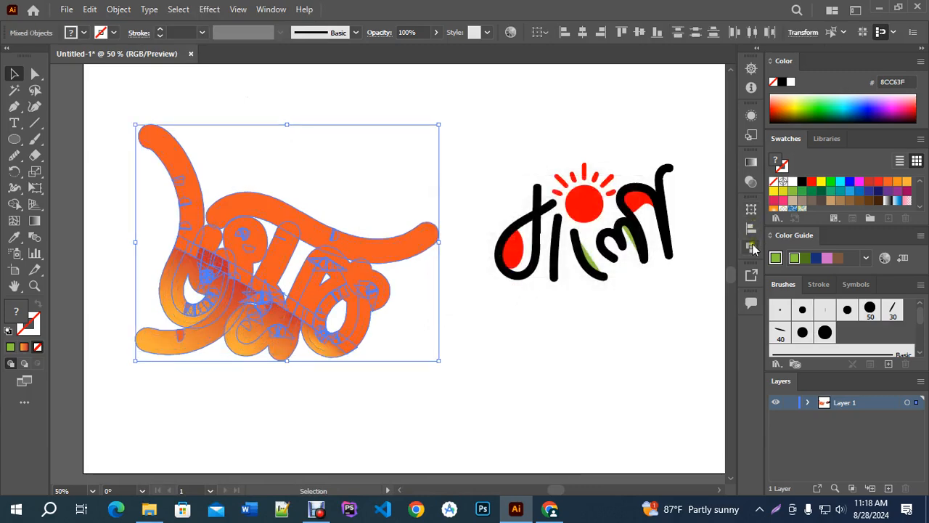
Step: Unite the offset orange paths into one solid silhouette
left_click(751, 247)
left_click(593, 240)
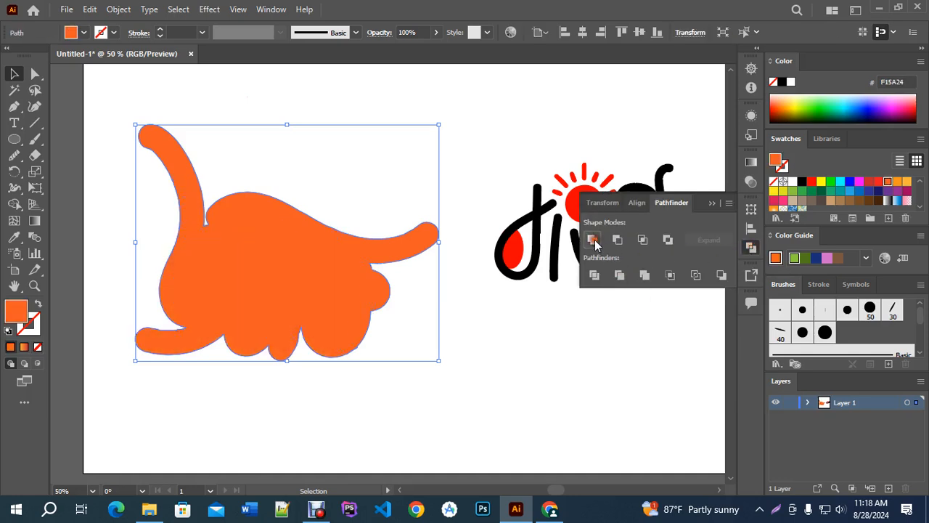
left_click(713, 204)
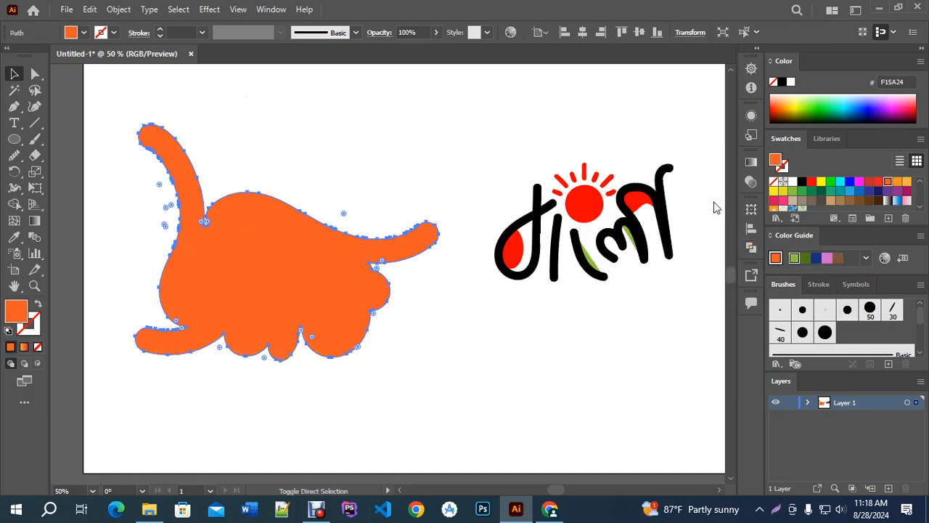
Step: Send the united silhouette behind the gradient lettering and fill it with white
key("ctrl+[")
key("ctrl")
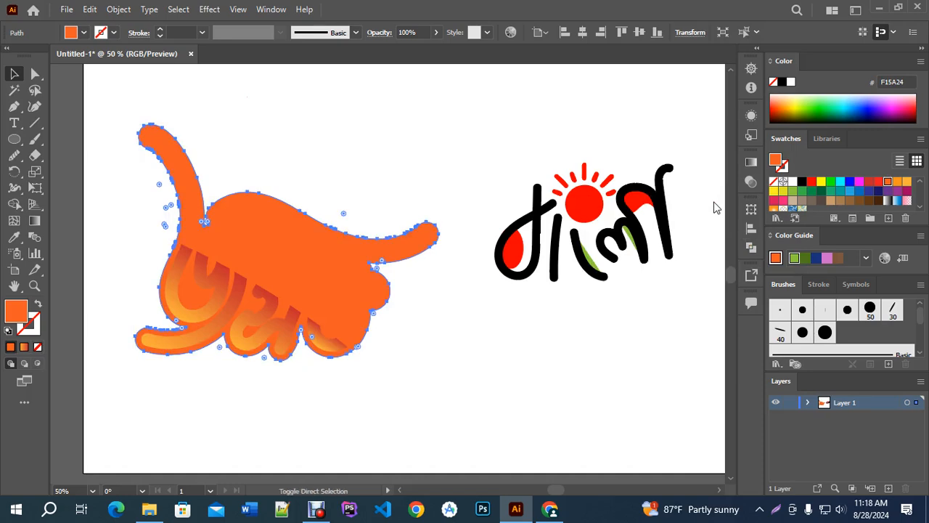
left_click(802, 181)
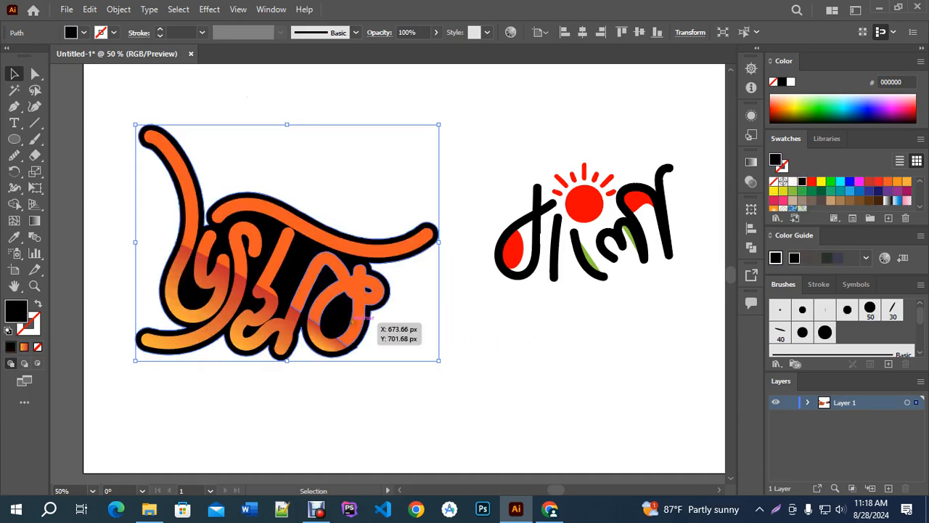
left_click(792, 181)
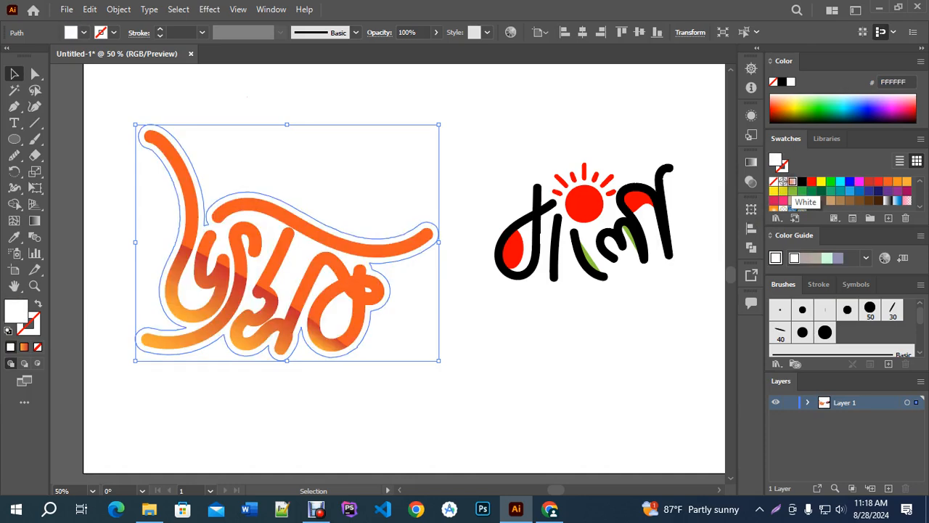
Step: Offset the white silhouette outward by 10 px and fill the new outer shape with black
left_click(119, 9)
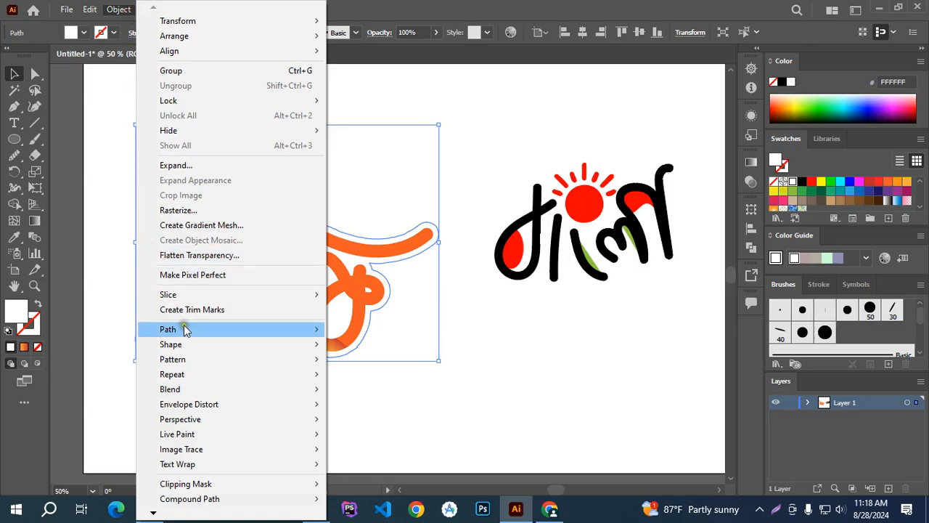
mouse_move(185, 330)
left_click(390, 378)
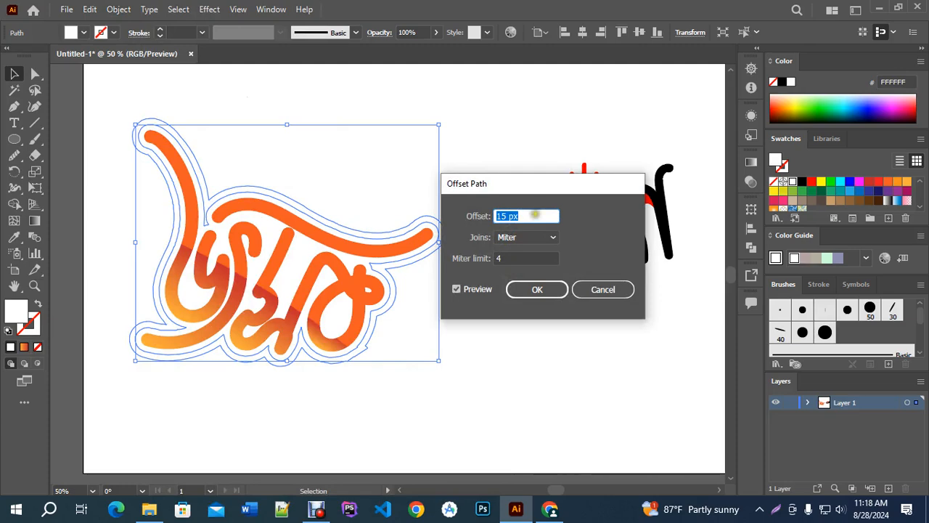
key("Down")
key("Down")
key("Down")
key("Down")
key("Down")
left_click(537, 289)
left_click(802, 181)
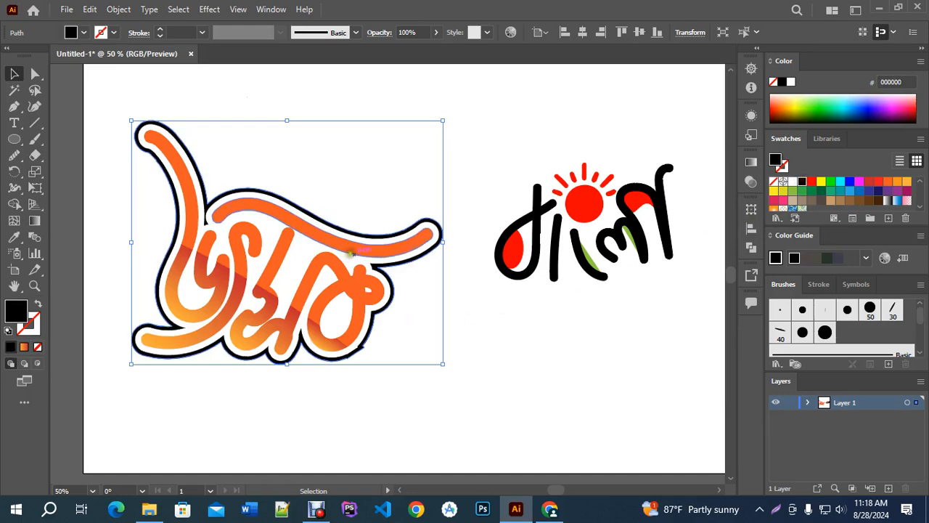
Step: Fill the inner silhouette directly behind the orange lettering with black
left_click(407, 293)
left_click(304, 252)
left_click(441, 347)
key("a")
left_click(426, 153)
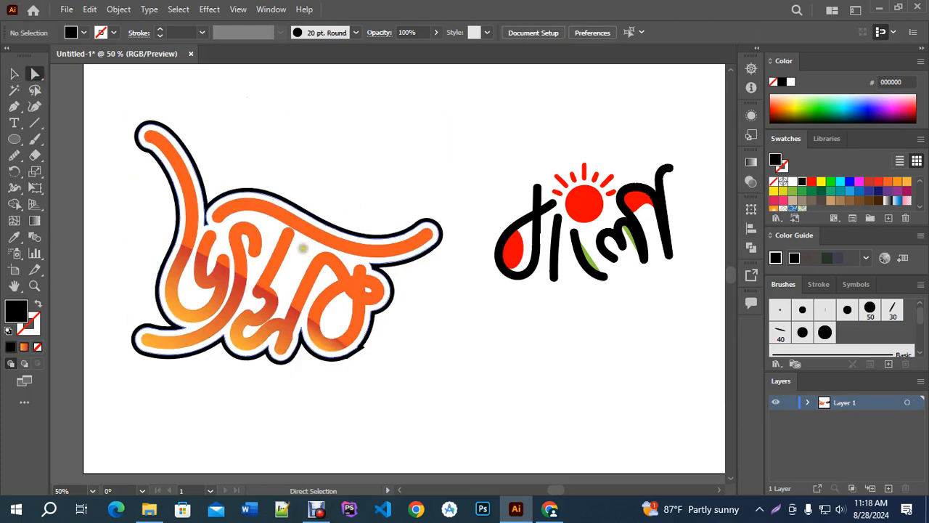
left_click(304, 248)
left_click(802, 182)
left_click(471, 318)
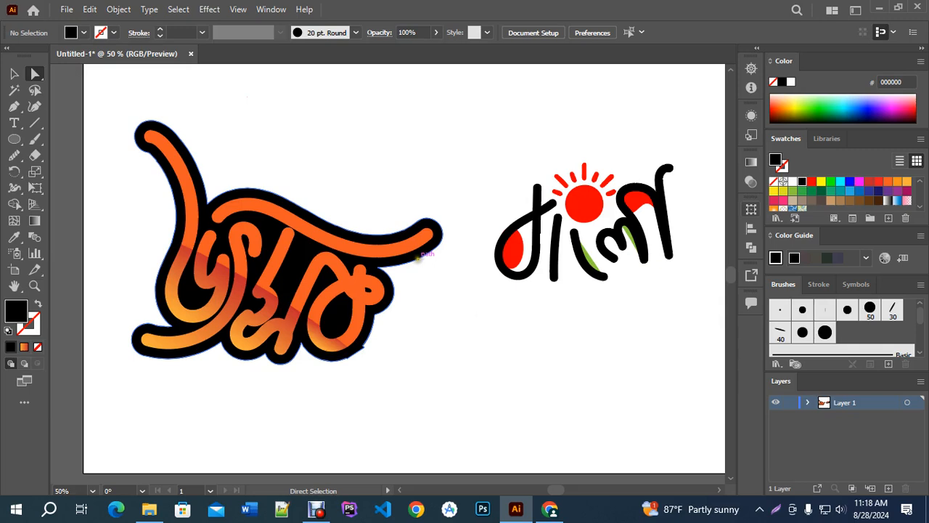
Step: Fill the outermost offset shape around the orange lettering with white
left_click(418, 255)
left_click(792, 181)
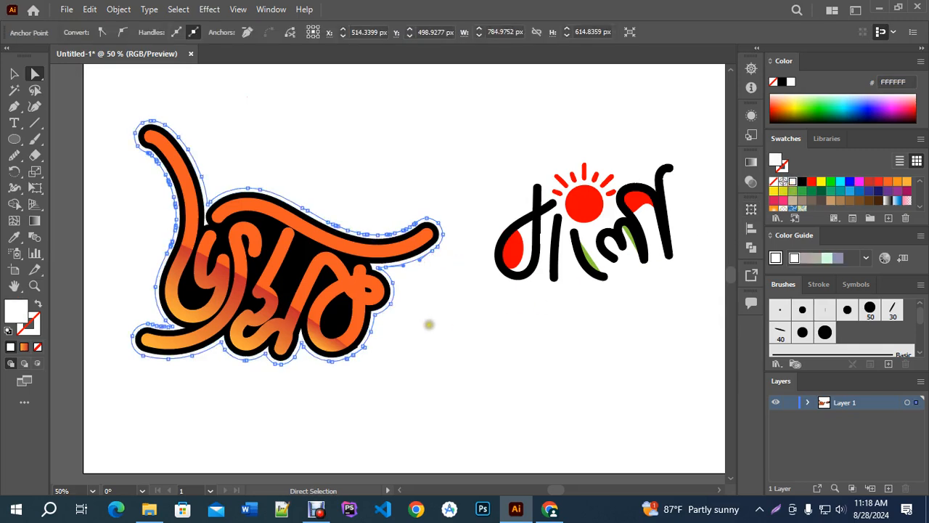
left_click(14, 73)
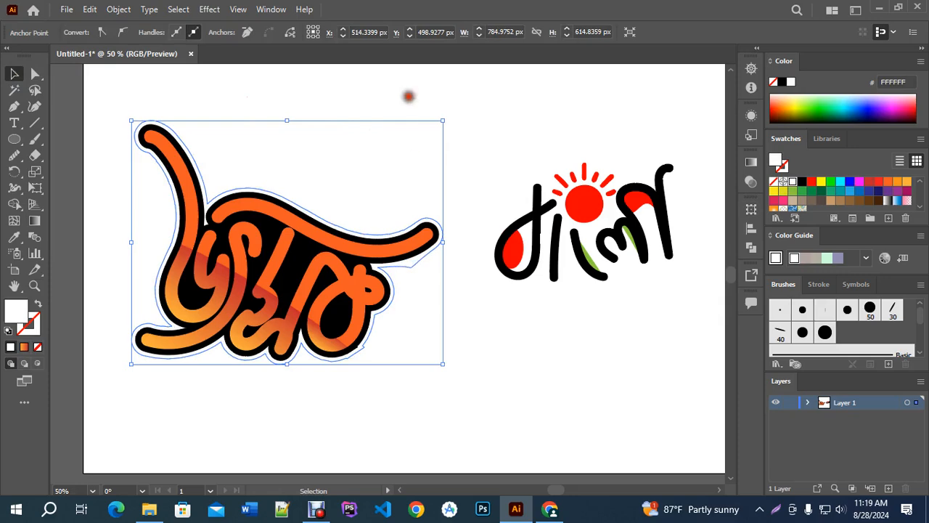
left_click(408, 97)
Step: Isolate the outer offset shape's group and nudge the shape slightly downward behind the lettering
double_click(417, 254)
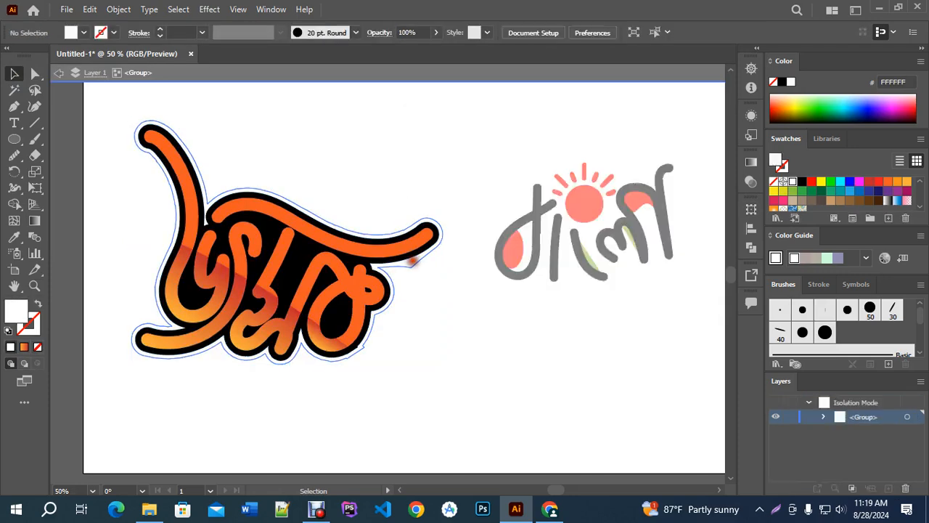
key("Down")
key("Down")
key("Down")
key("Down")
key("Down")
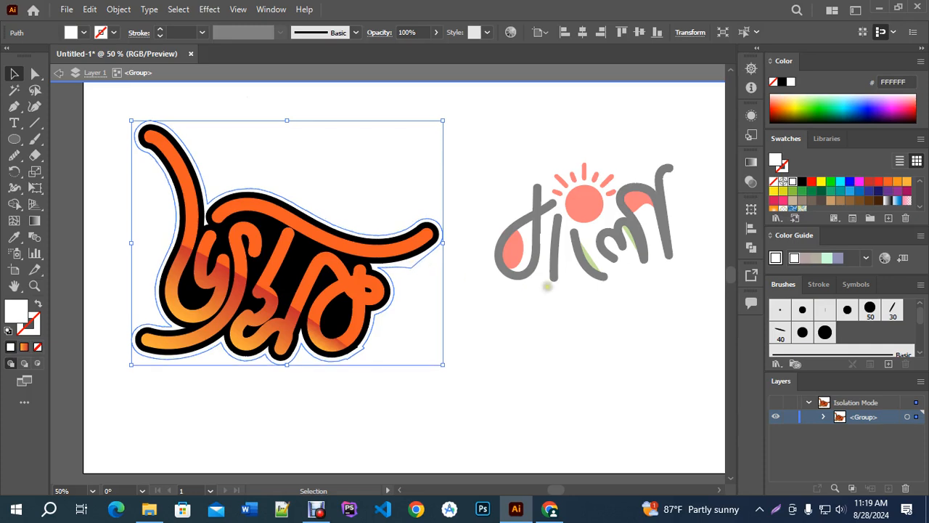
key("Up")
key("Up")
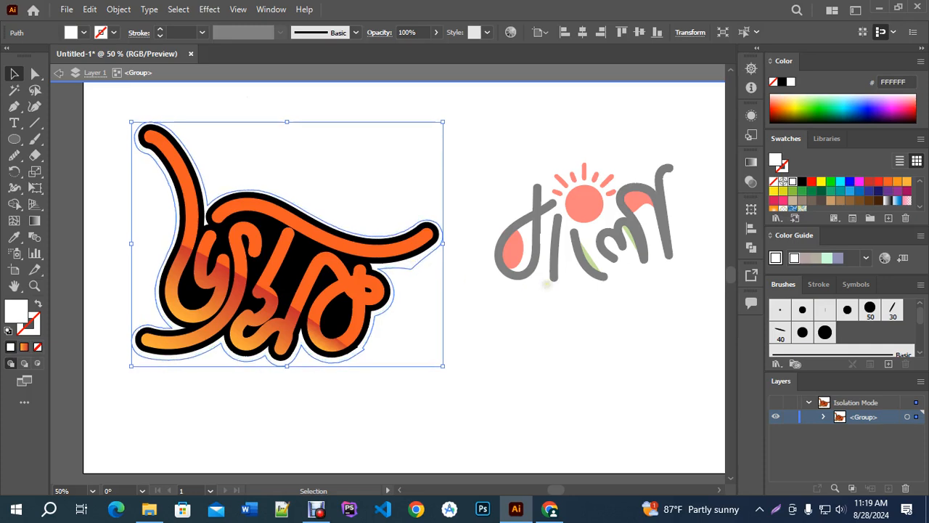
left_click(185, 75)
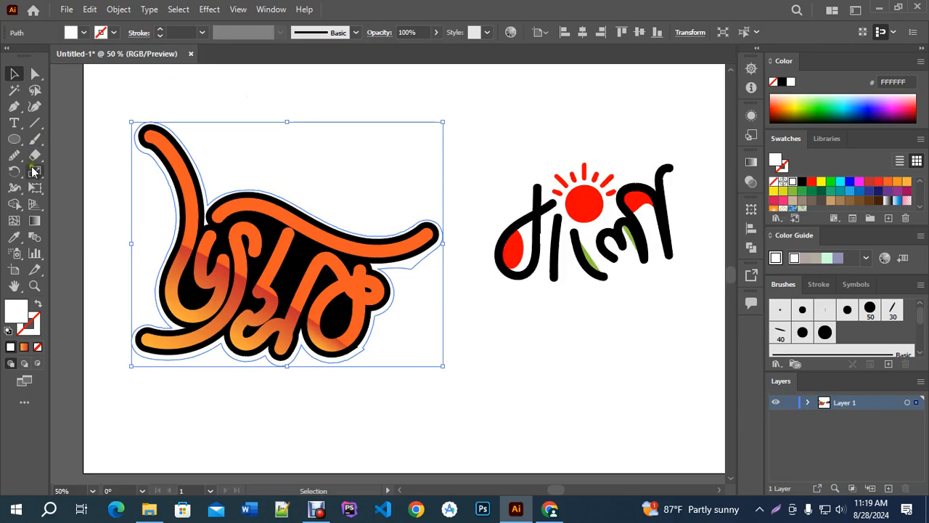
Step: Recolour the outer offset shape with the green sampled from the leaf accent in the black lettering
left_click(15, 236)
left_click(574, 210)
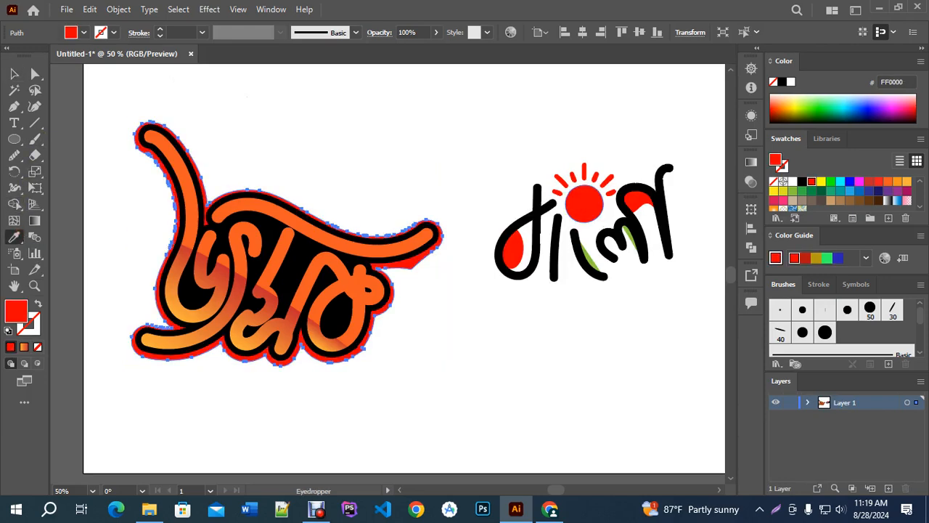
left_click(590, 256)
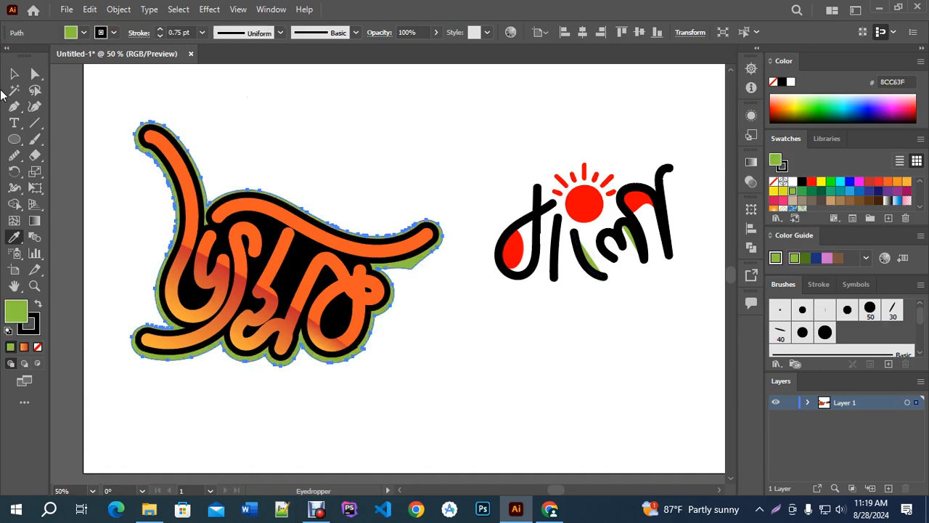
Step: Smooth the pointed bulge in the green outline beneath the long upper stroke's end by reshaping its anchor points and handles
key("a")
key("ctrl+1")
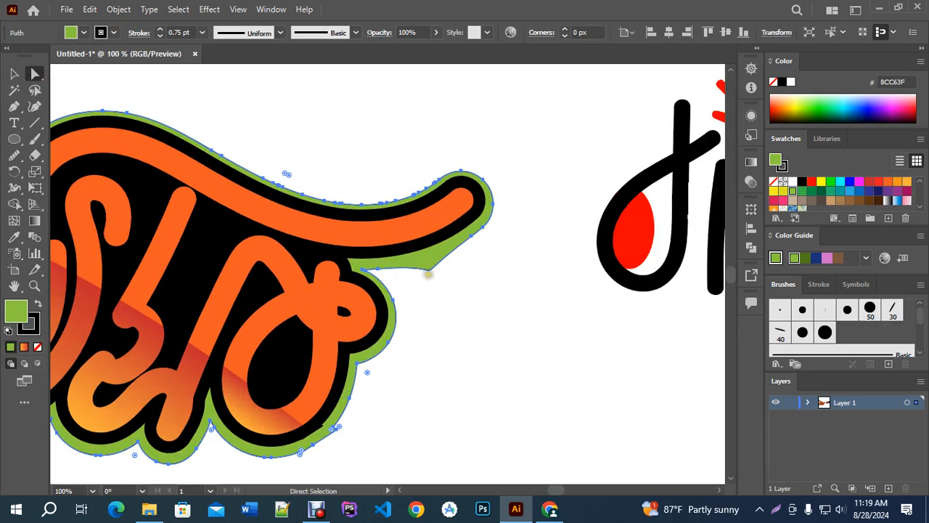
scroll(428, 269, "up", 4)
left_click_drag(439, 272, 381, 231)
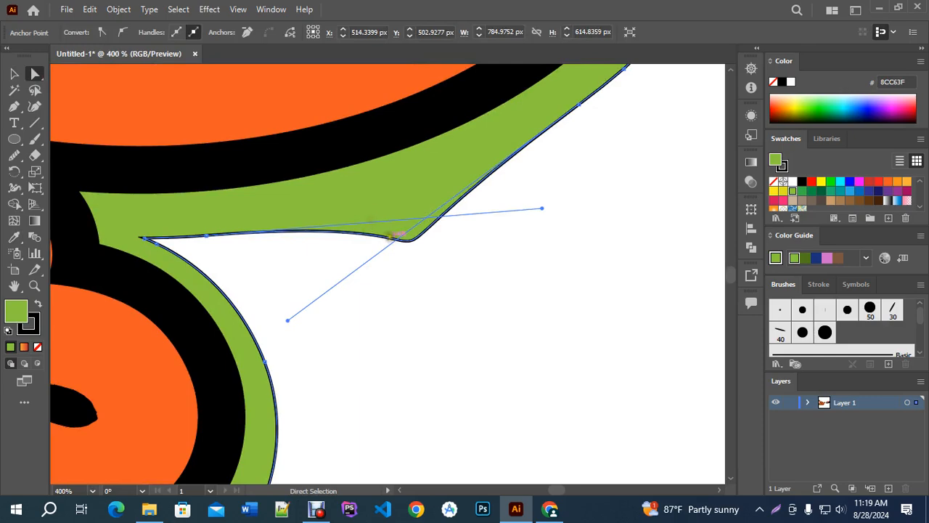
left_click_drag(543, 209, 502, 181)
left_click_drag(288, 319, 373, 209)
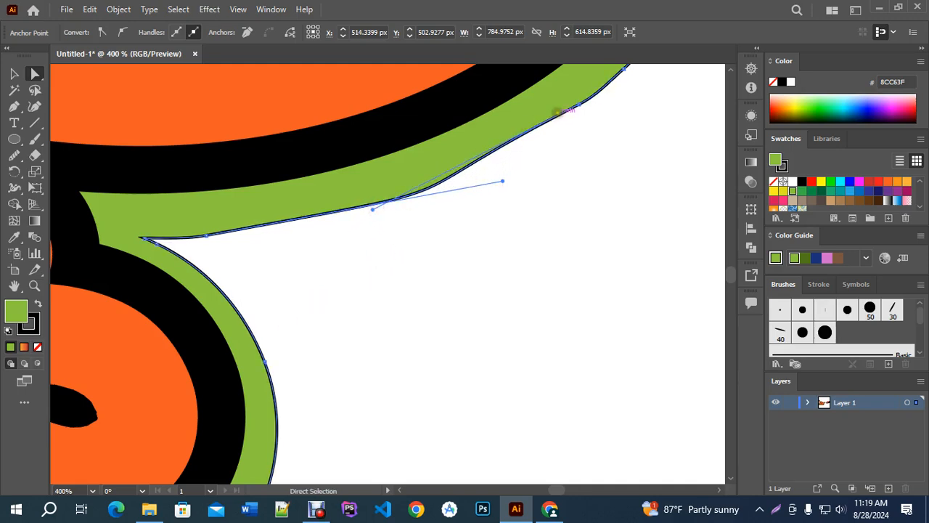
left_click(578, 104)
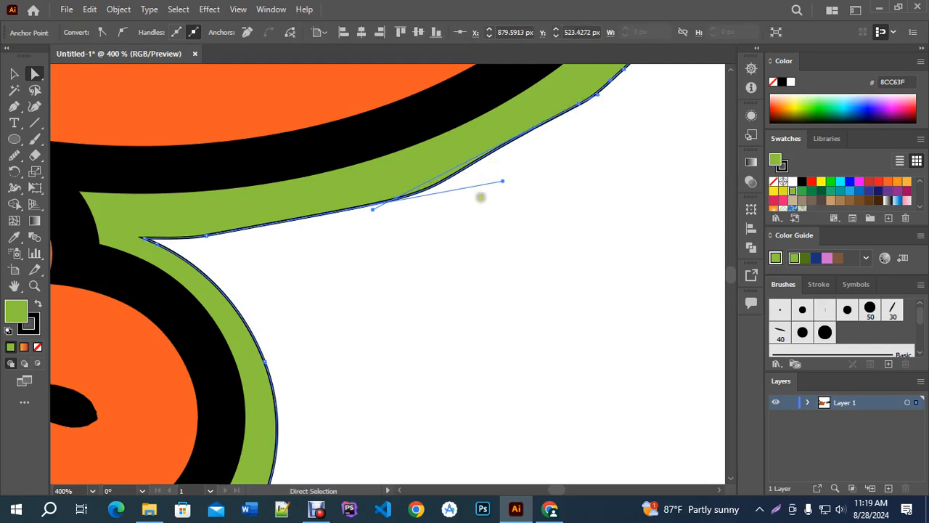
left_click_drag(503, 181, 435, 186)
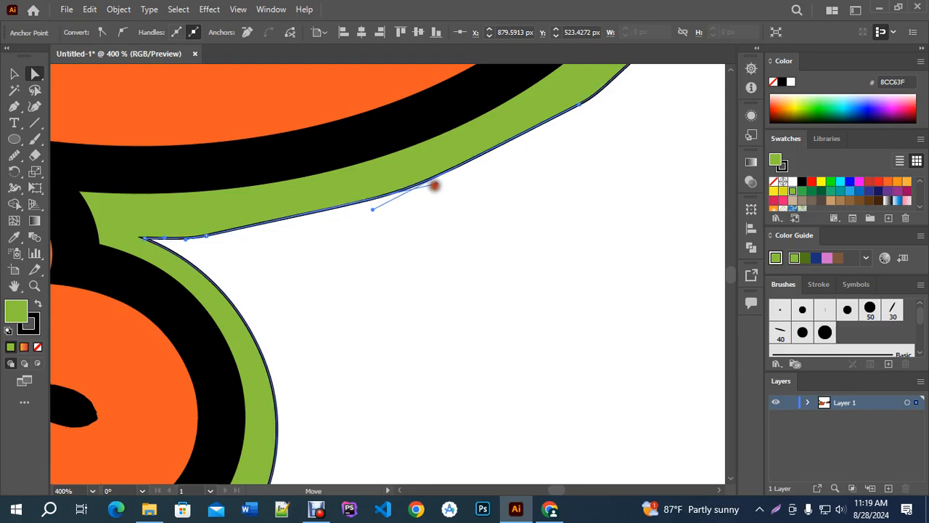
Step: Isolate the green offset shape's group and nudge the shape slightly up and to the left behind the orange lettering
key("ctrl+minus")
key("ctrl+minus")
key("ctrl+minus")
key("ctrl+minus")
key("ctrl+minus")
key("ctrl+minus")
left_click(14, 75)
left_click(426, 338)
left_click(403, 331)
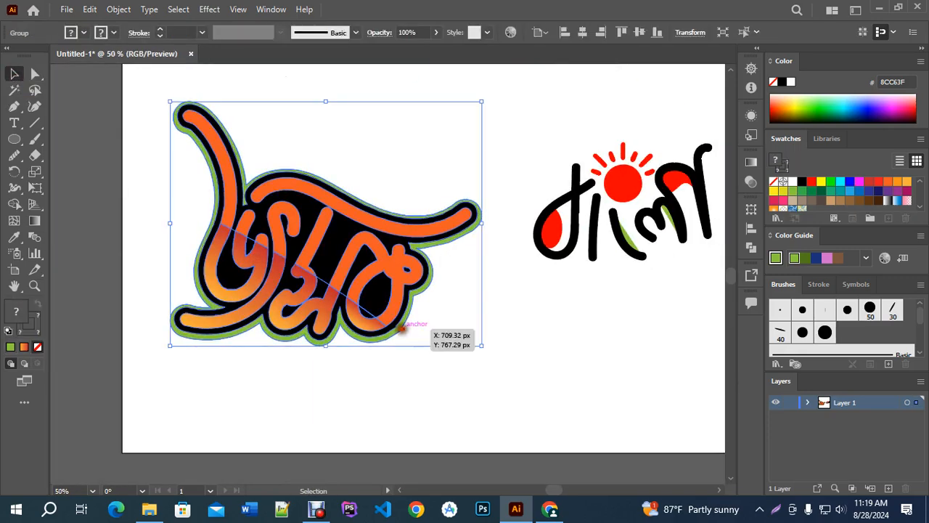
double_click(401, 329)
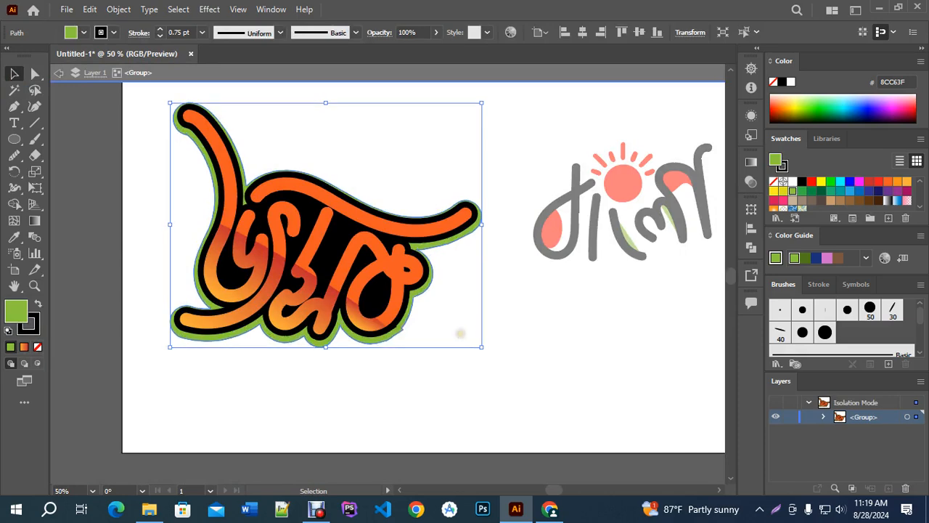
key("Up")
key("Up")
key("Left")
key("Up")
key("Escape")
Step: Pull in the protruding corner anchor on the green outline's lower-right edge below the last orange letter
key("a")
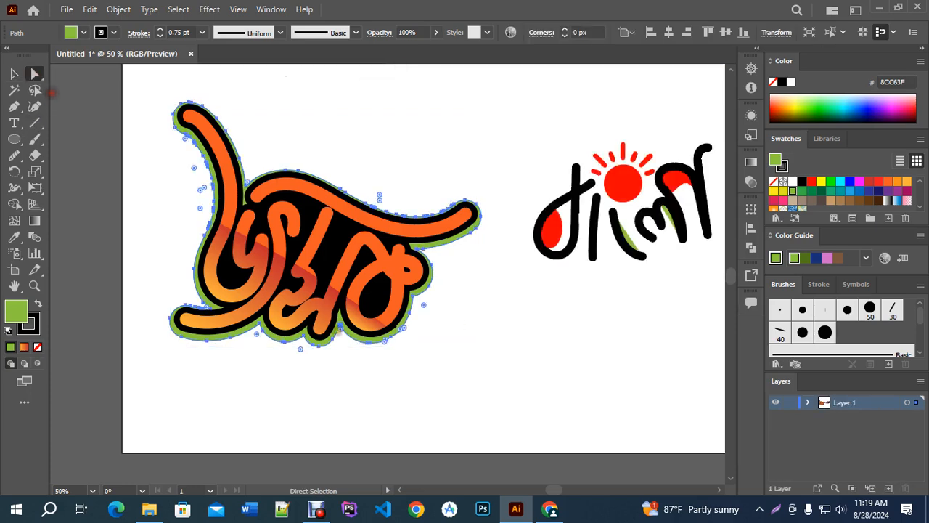
scroll(407, 337, "up", 2)
scroll(407, 338, "up", 2)
left_click(427, 289)
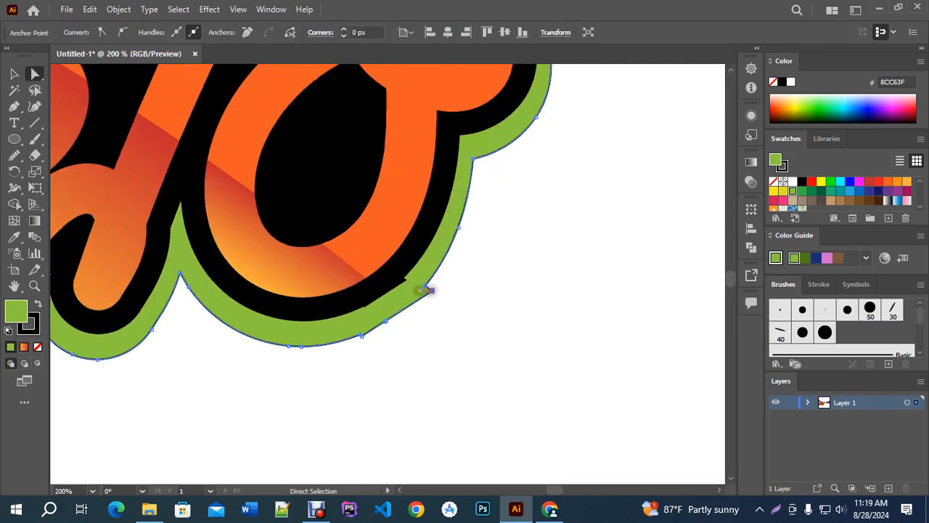
mouse_move(421, 289)
left_mouse_down()
mouse_move(407, 287)
mouse_move(419, 297)
left_mouse_up()
left_click(415, 336)
scroll(378, 335, "down", 3)
scroll(379, 335, "down", 1)
Step: Isolate the green offset shape, set its stroke to None, and leave isolation mode
key("v")
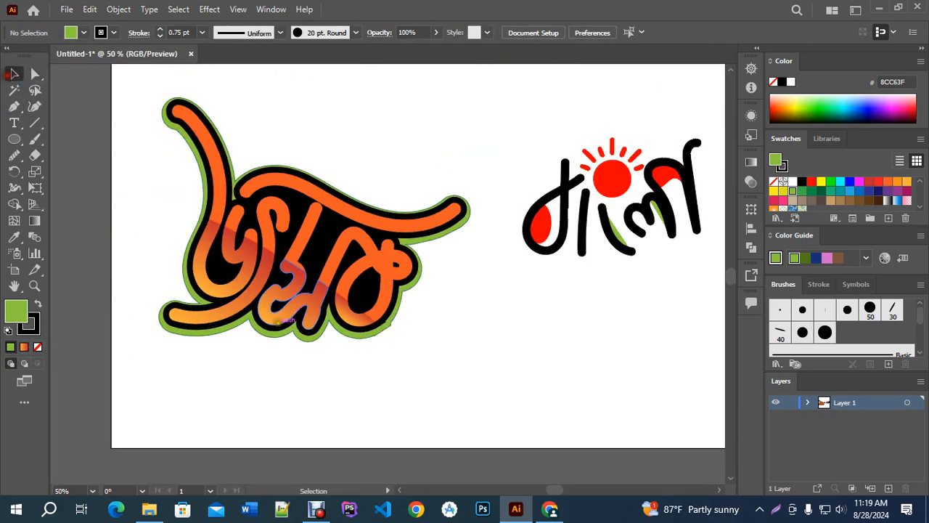
double_click(342, 339)
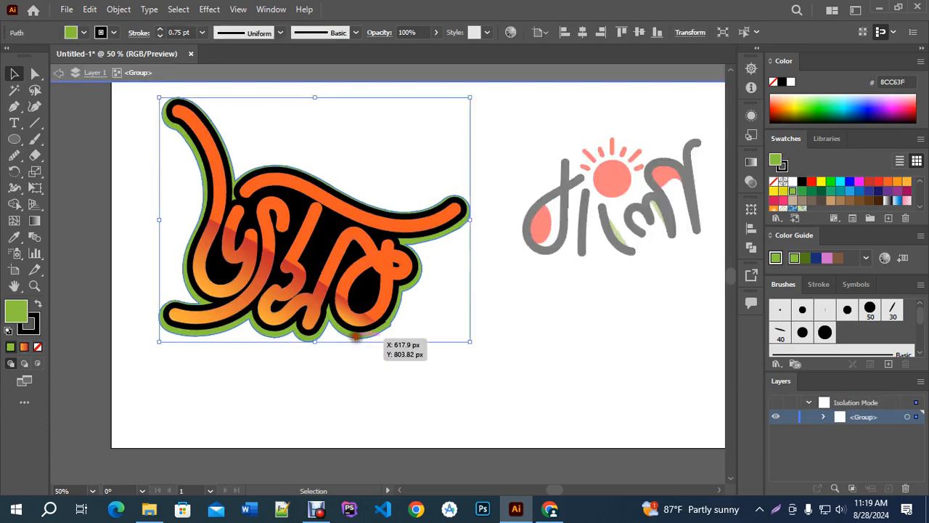
left_click(36, 329)
left_click(38, 346)
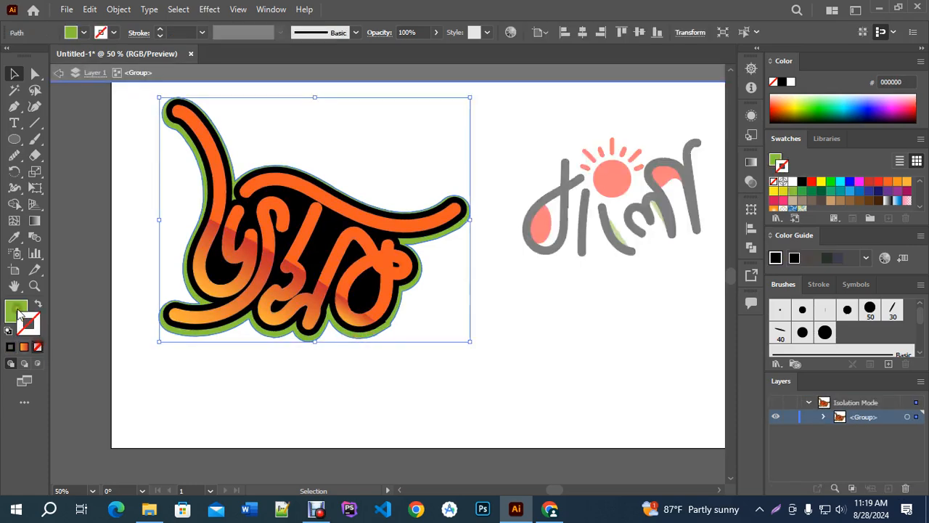
left_click(16, 311)
left_click(231, 80)
left_click(262, 108)
Step: Move the orange lettering toward the middle of the artboard and place the black lettering with the sun above it
scroll(261, 386, "down", 2)
scroll(315, 374, "up", 2)
left_click_drag(95, 93, 358, 358)
scroll(357, 358, "down", 2)
left_click_drag(314, 314, 389, 344)
left_click_drag(401, 226, 513, 293)
left_click_drag(450, 274, 383, 251)
left_click_drag(273, 224, 479, 375)
left_click_drag(397, 342, 426, 334)
key("ctrl+z")
Step: Select both lettering pieces and shift them slightly to the right and up near the artboard's centre
left_click_drag(235, 222, 515, 400)
left_click_drag(386, 342, 414, 335)
left_click(544, 281)
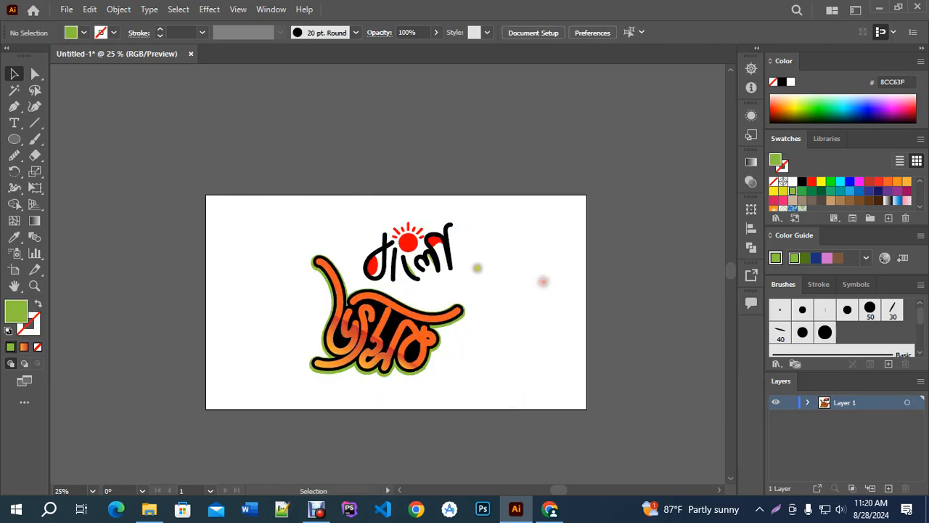
scroll(477, 267, "up", 2)
left_click_drag(542, 288, 597, 227)
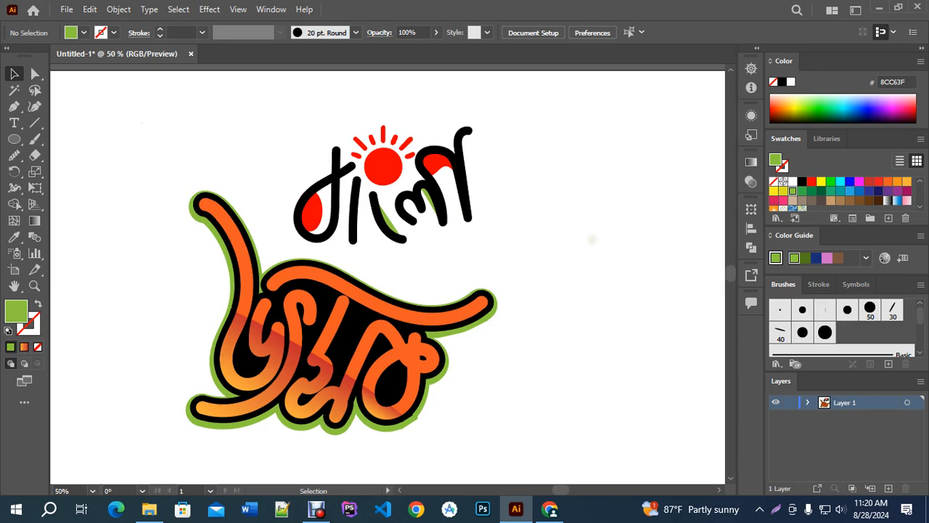
left_click(35, 138)
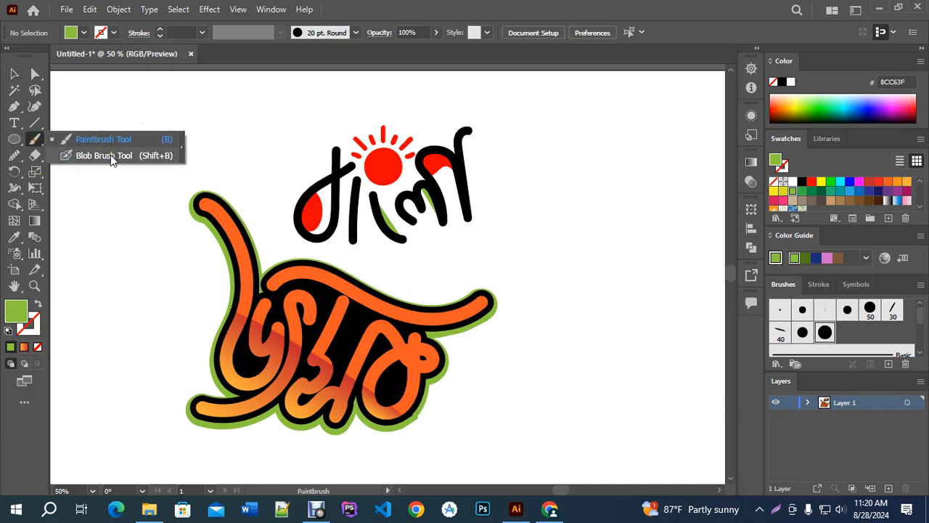
left_click(14, 73)
Step: Select both lettering pieces and move them together into the left half of the artboard
scroll(485, 263, "down", 1)
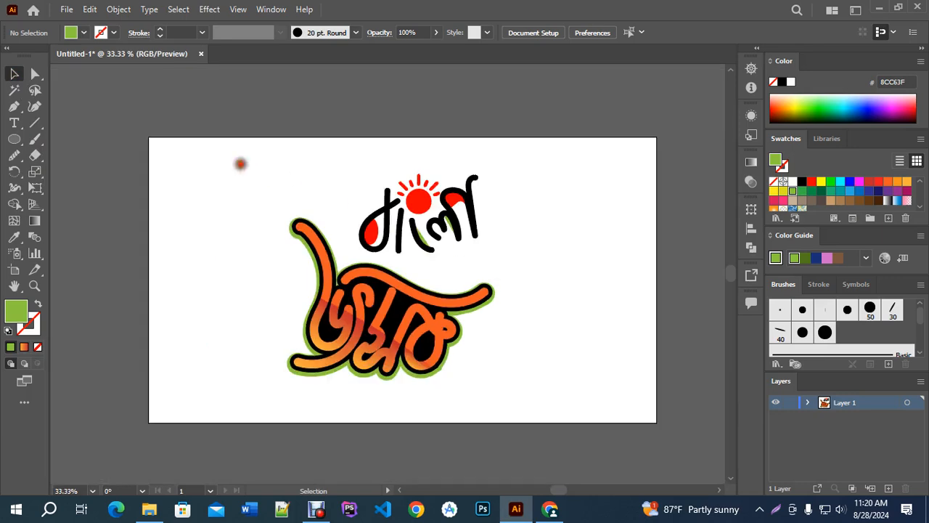
left_click_drag(245, 158, 535, 359)
left_click_drag(453, 220, 357, 235)
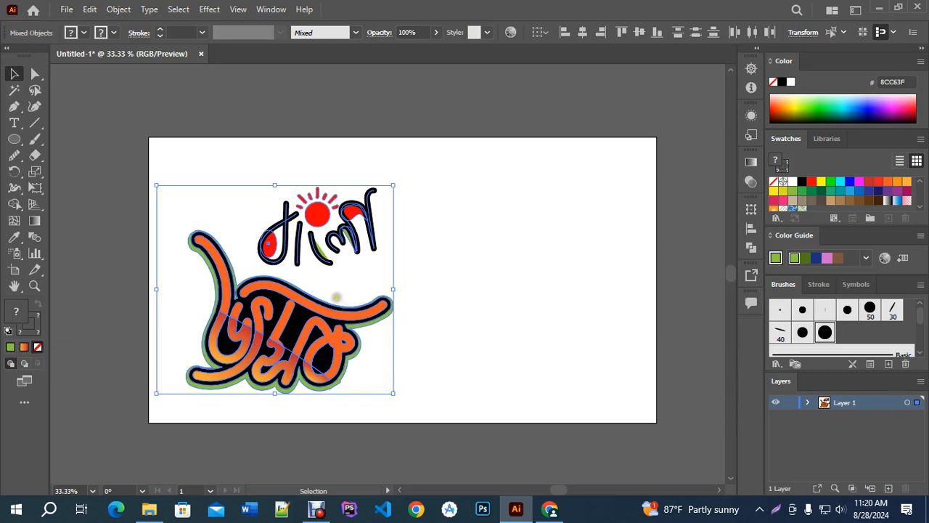
left_click(482, 251)
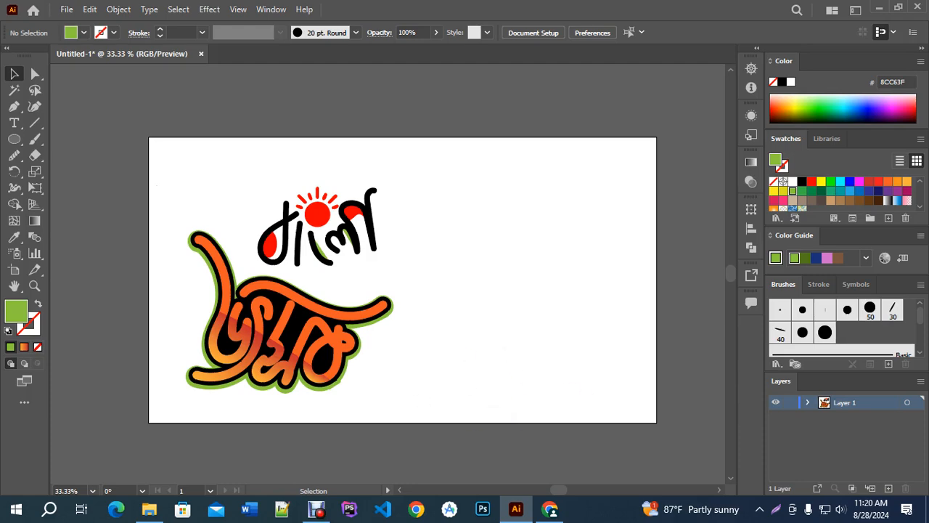
left_click(316, 508)
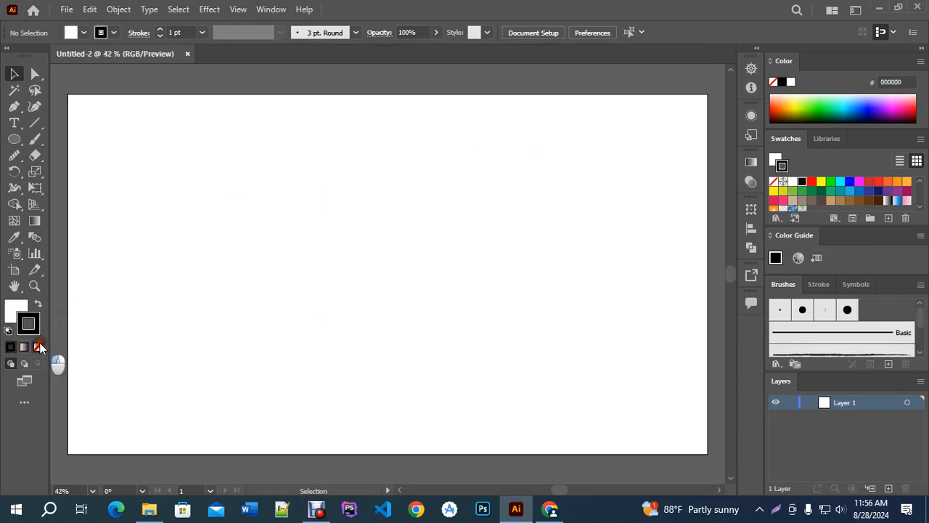
Step: Set both the stroke and the fill to None for new artwork in the blank document
left_click(37, 347)
left_click(14, 309)
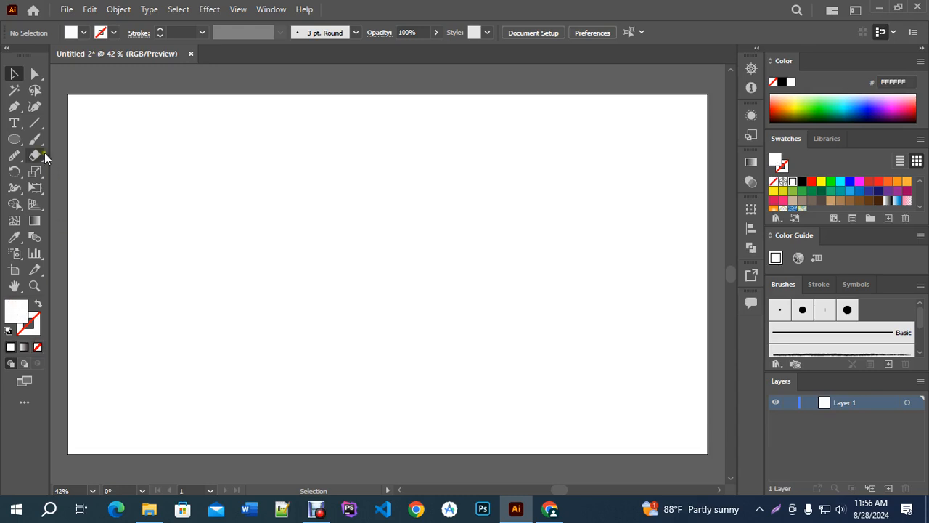
left_click(168, 187)
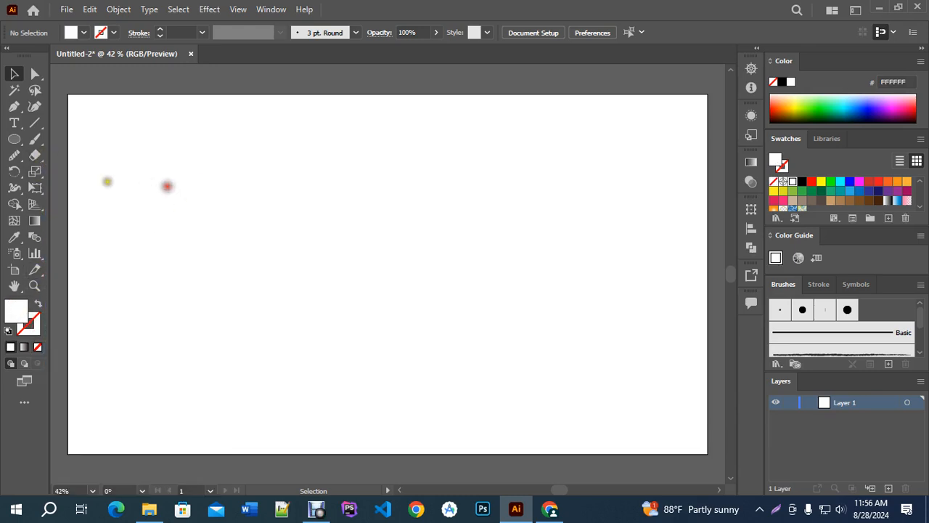
left_click(15, 188)
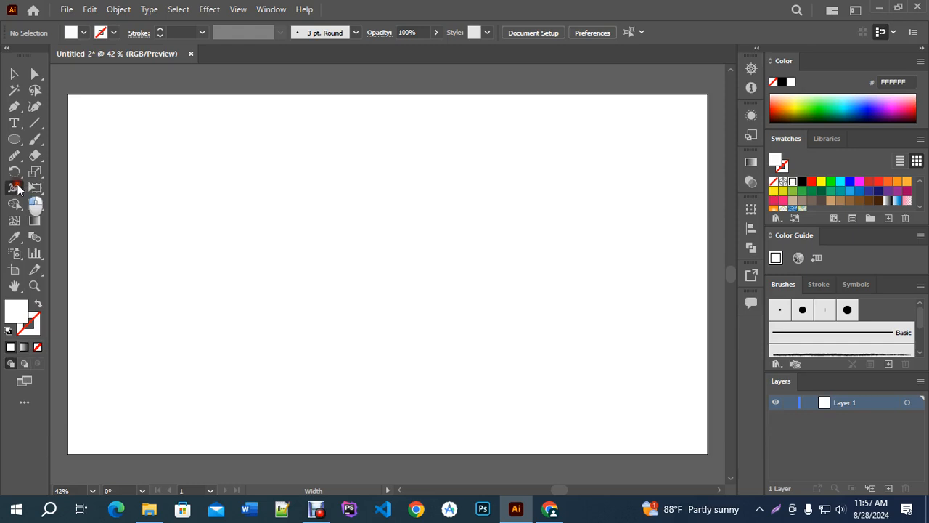
left_click(18, 186)
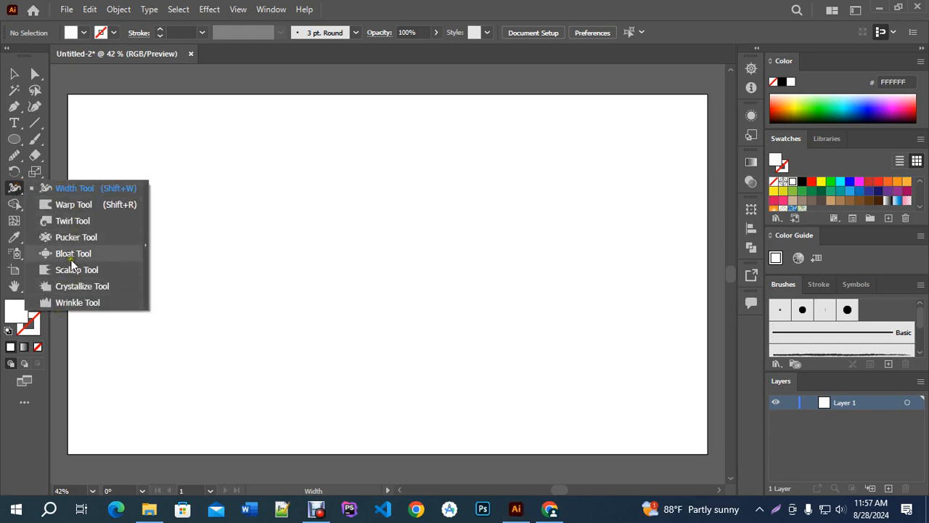
left_click(72, 189)
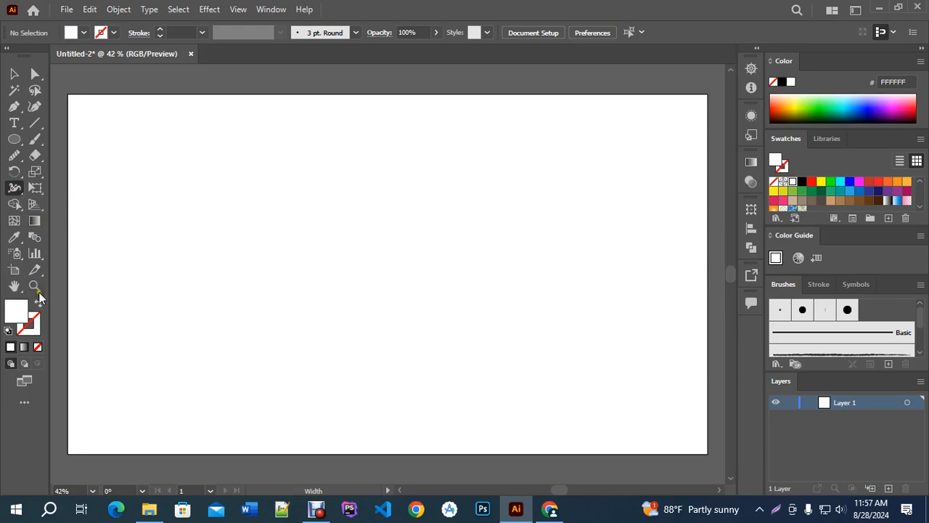
left_click(37, 346)
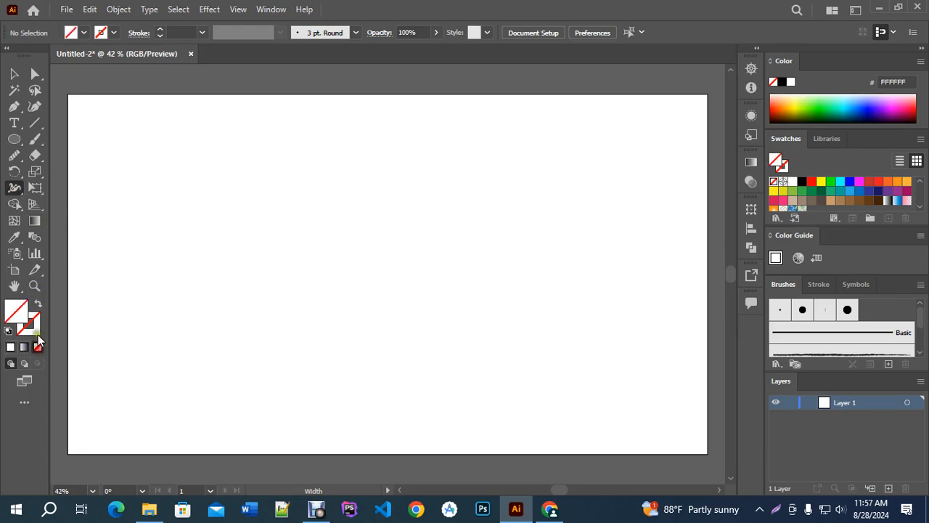
Step: Draw a circle from its centre in the left part of the artboard with the Ellipse tool
left_click(16, 125)
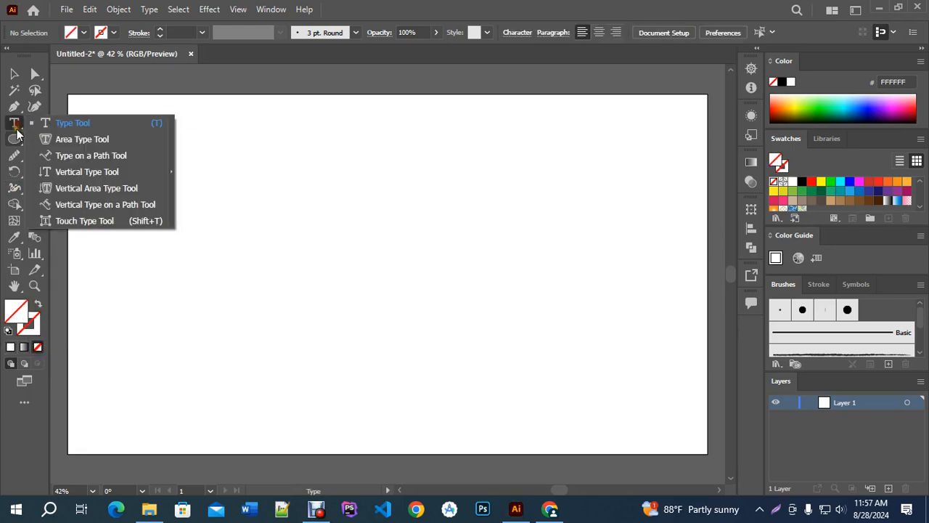
left_click(15, 137)
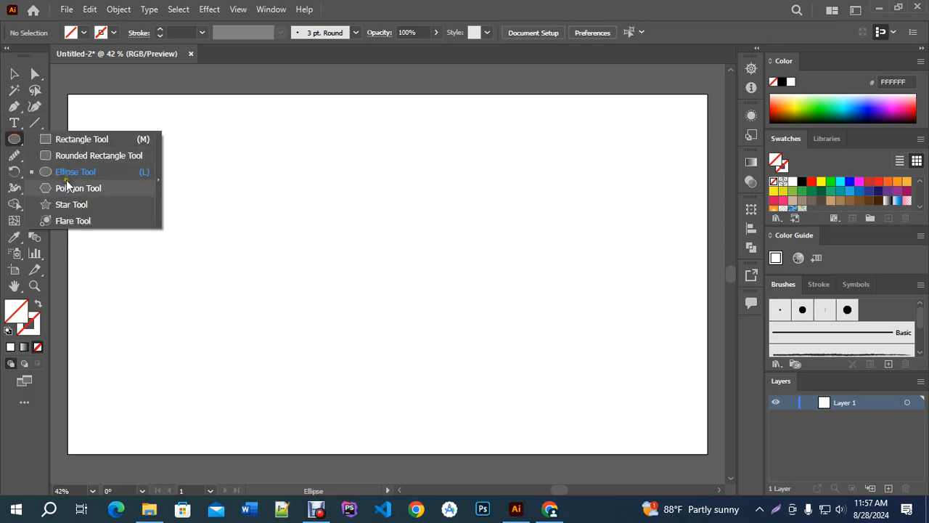
left_click(85, 173)
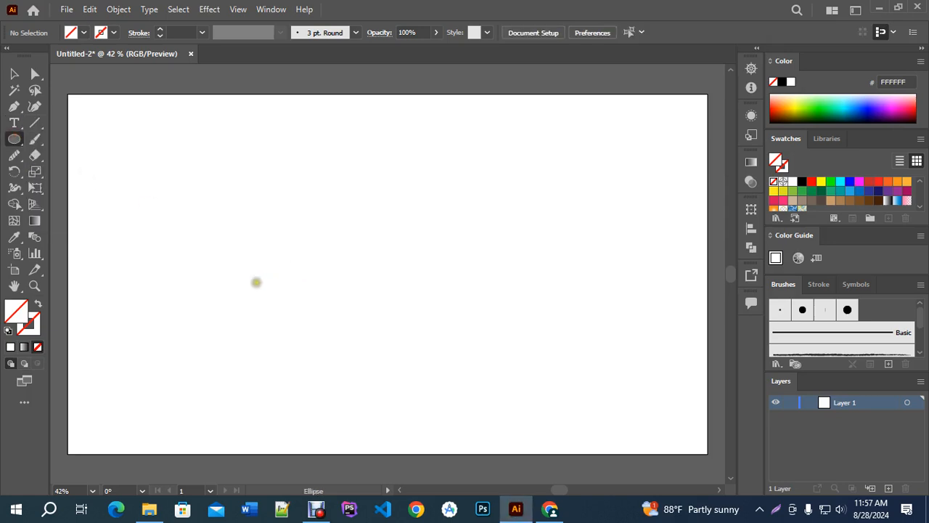
left_click_drag(185, 274, 254, 342)
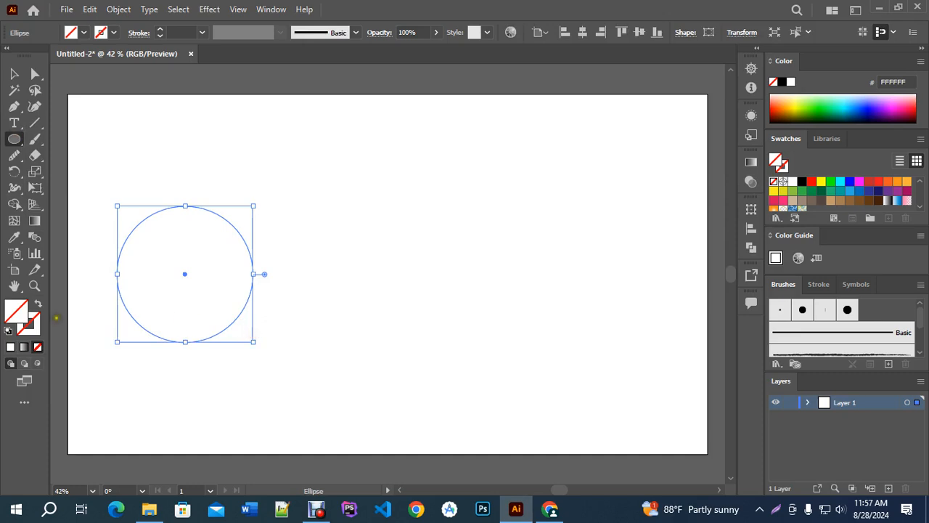
Step: Give the circle a black stroke 5 pt wide and deselect it
left_click(36, 322)
left_click(802, 181)
left_click(18, 70)
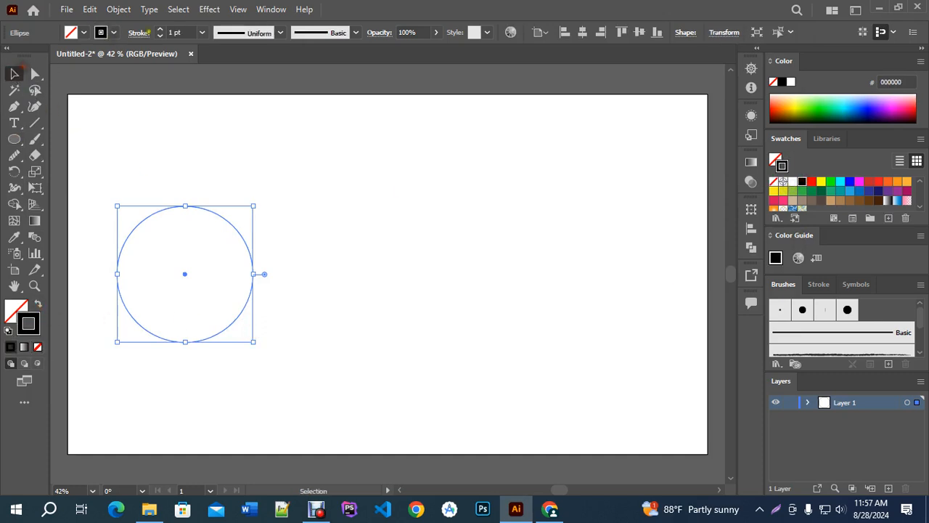
left_click(157, 33)
left_click(156, 32)
left_click(157, 33)
left_click(292, 182)
Step: Draw a horizontal line beside the circle, and duplicate it below with the copy rotated to vertical
key("backslash")
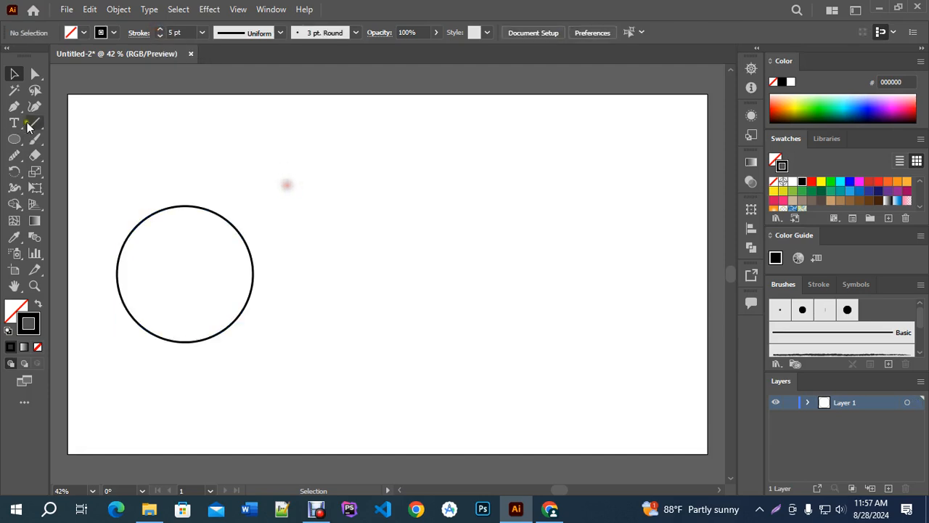
left_click_drag(318, 216, 446, 216)
left_click(14, 74)
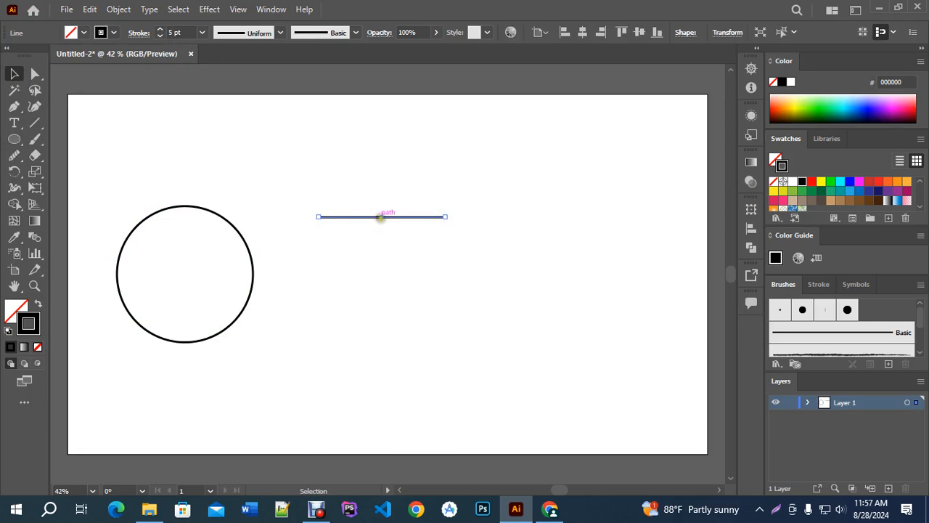
left_click_drag(381, 216, 380, 290)
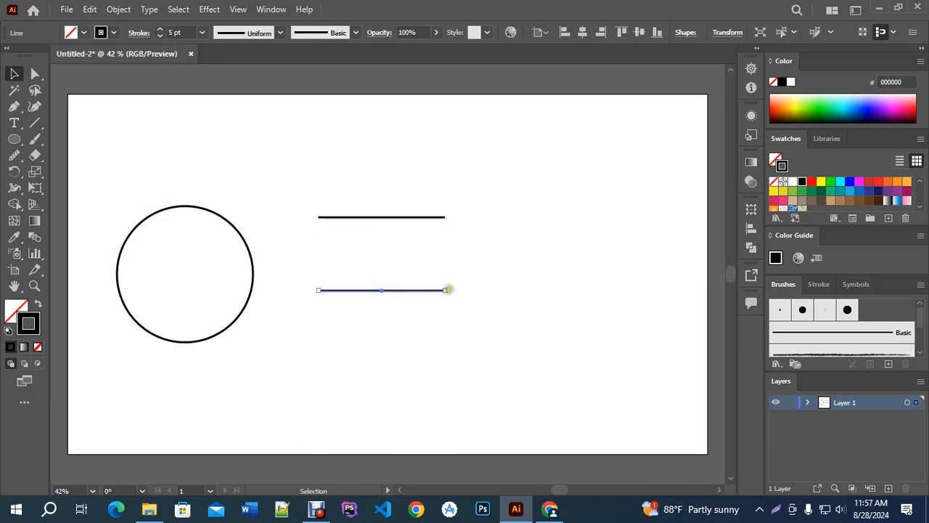
left_click_drag(450, 289, 384, 349)
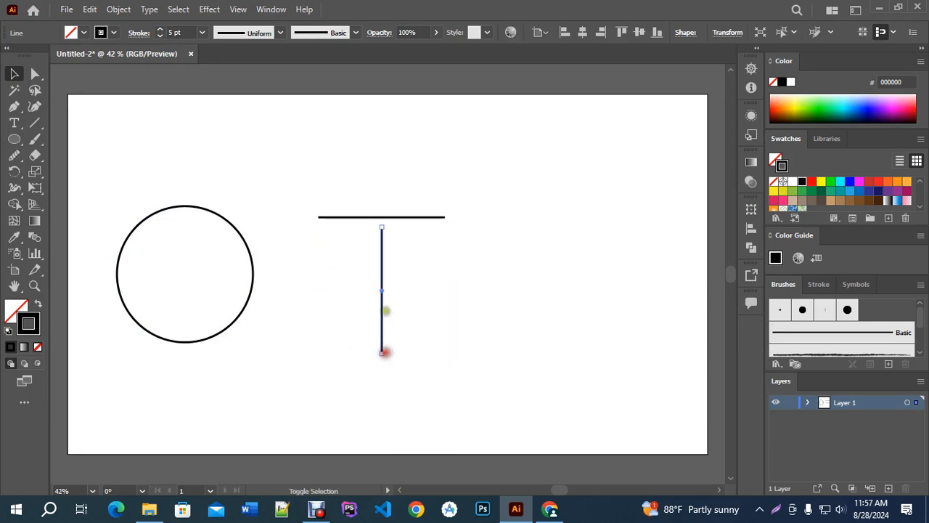
Step: Space out the circle, the horizontal line and the vertical line in one row across the artboard
left_click_drag(383, 287, 621, 256)
left_click_drag(359, 217, 438, 257)
left_click_drag(255, 264, 307, 246)
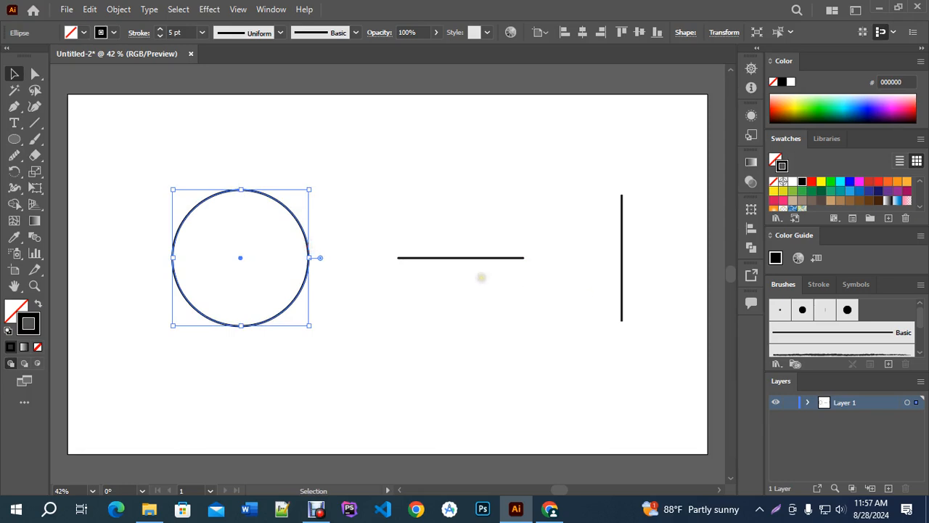
Step: Move the horizontal line up to the level of the vertical line's top end and place a duplicate of it below
scroll(482, 276, "up", 1)
left_click_drag(458, 252, 436, 268)
scroll(472, 271, "up", 4)
scroll(475, 270, "down", 1)
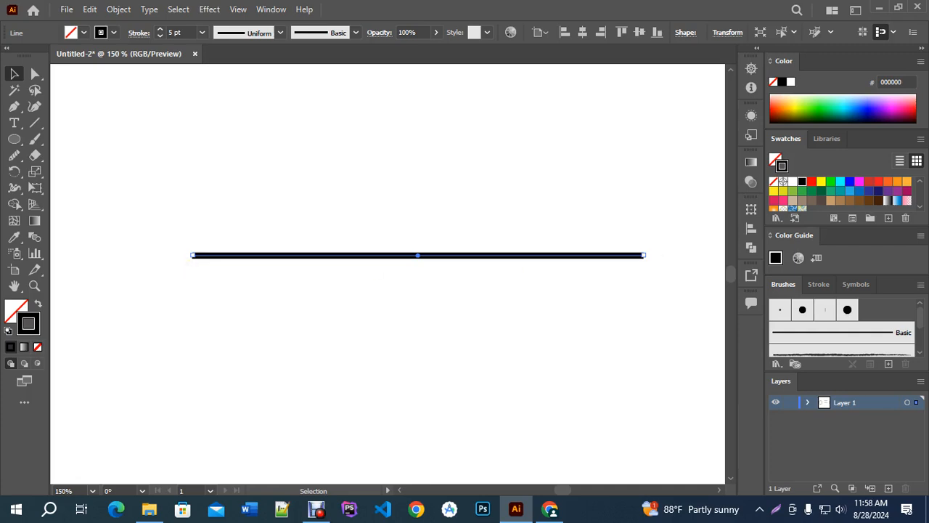
Step: Apply the lens-shaped Width Profile 1 to the lower horizontal line and set its stroke to 22 pt
left_click(238, 200)
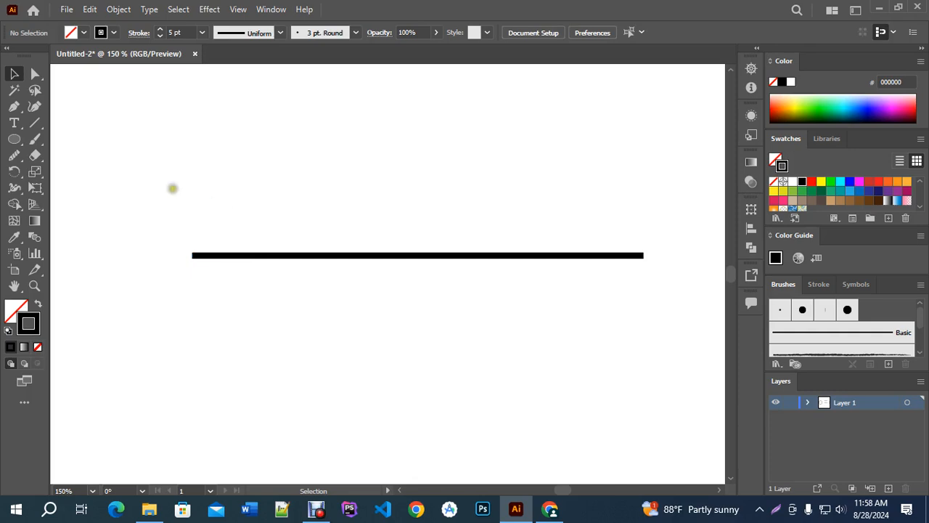
left_click_drag(194, 197, 222, 341)
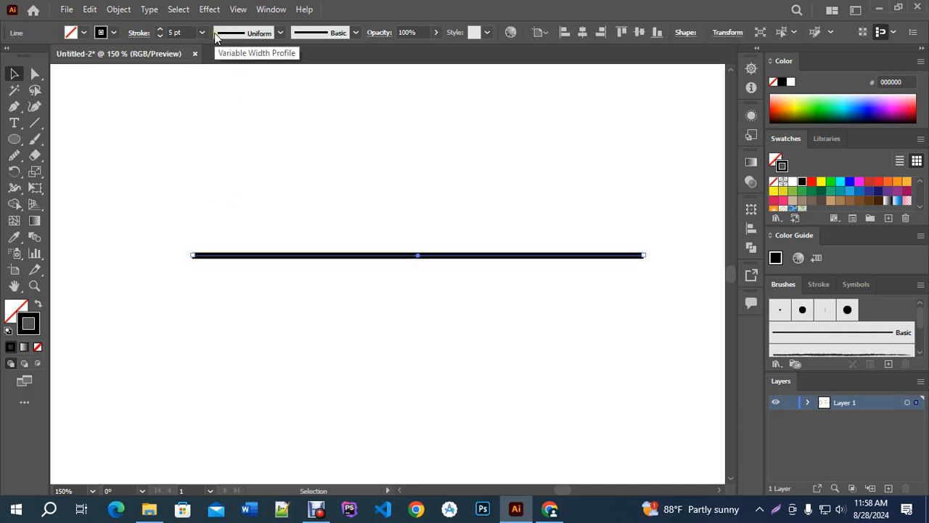
left_click(262, 34)
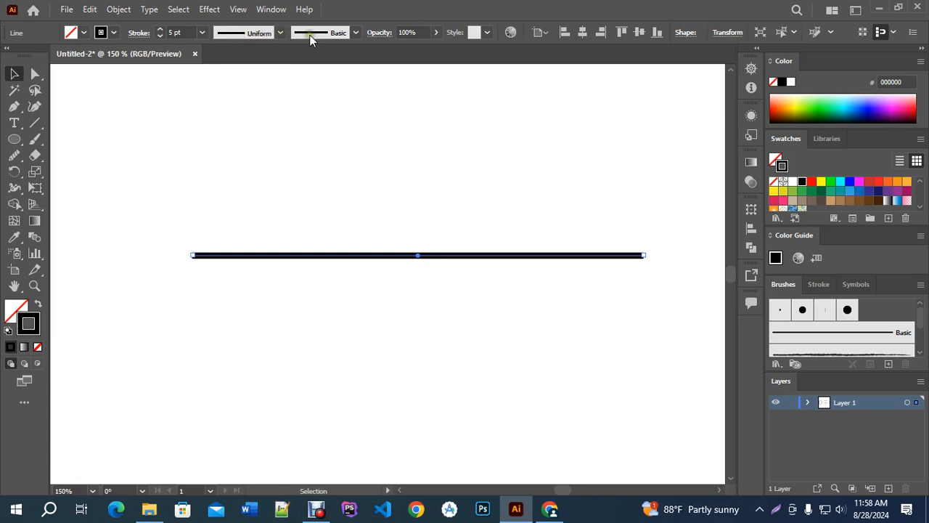
left_click(280, 33)
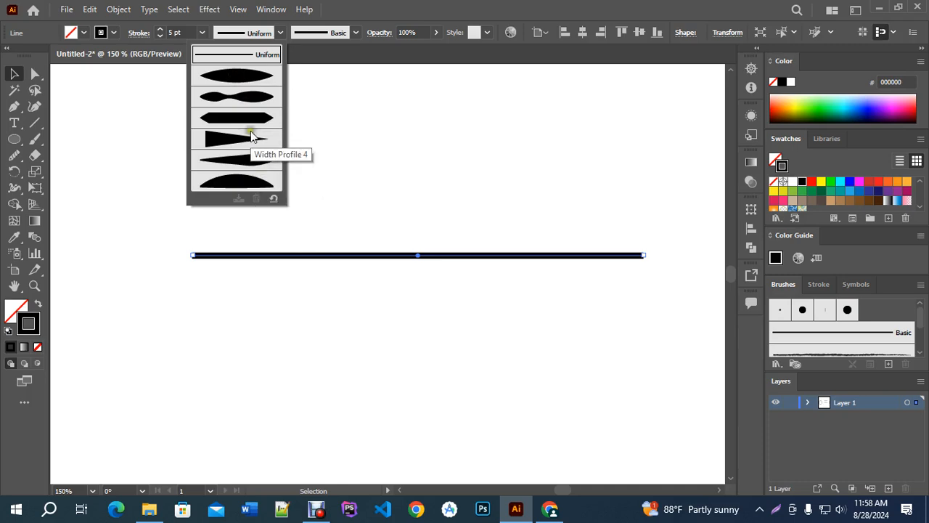
left_click(246, 80)
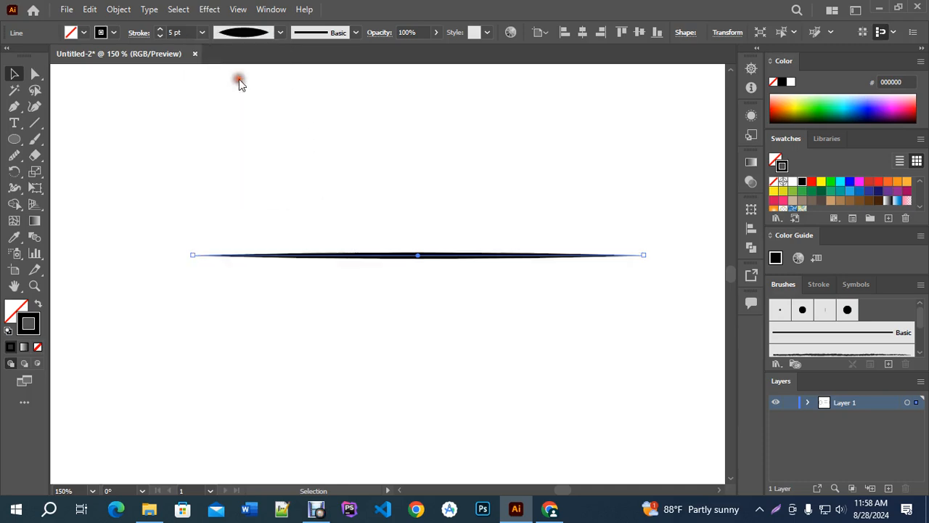
left_click(161, 31)
left_click(161, 32)
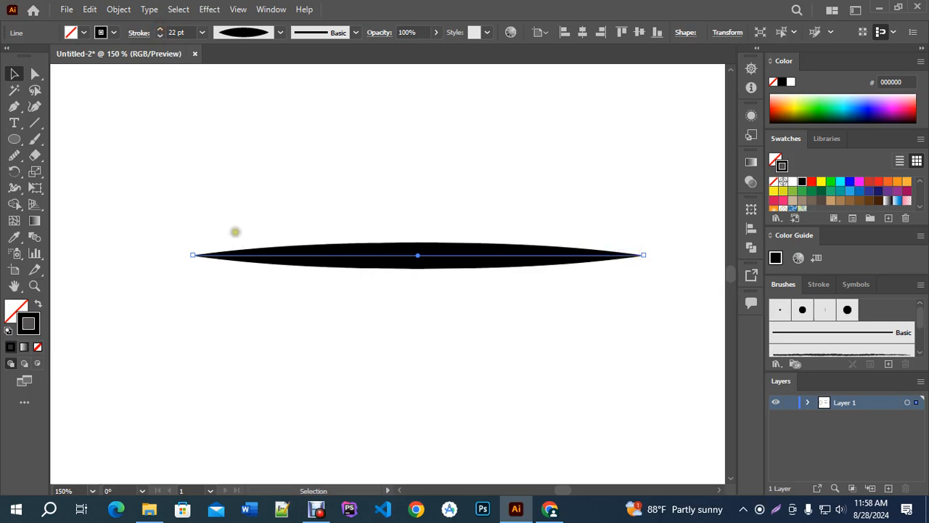
Step: Try Width Profiles 2 to 6 in turn on the lower horizontal line and return it to Width Profile 1
left_click(281, 41)
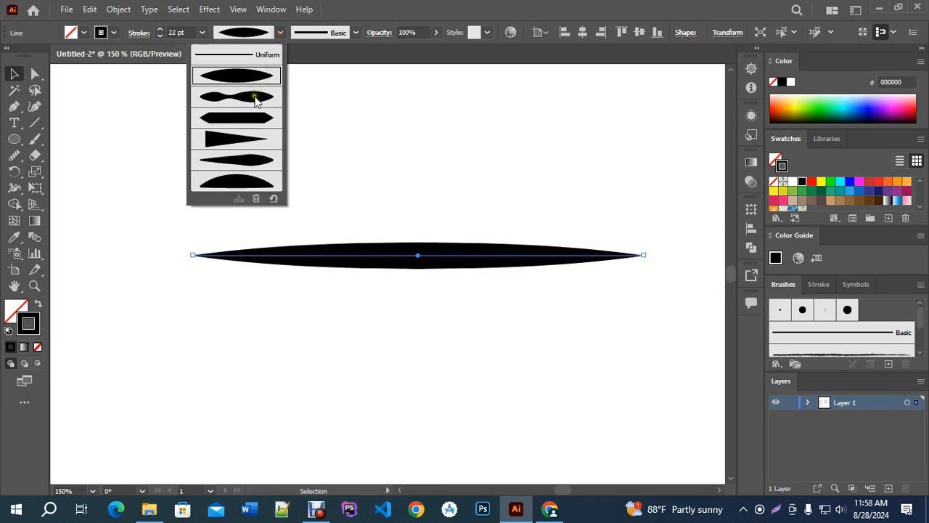
left_click(253, 97)
left_click(282, 32)
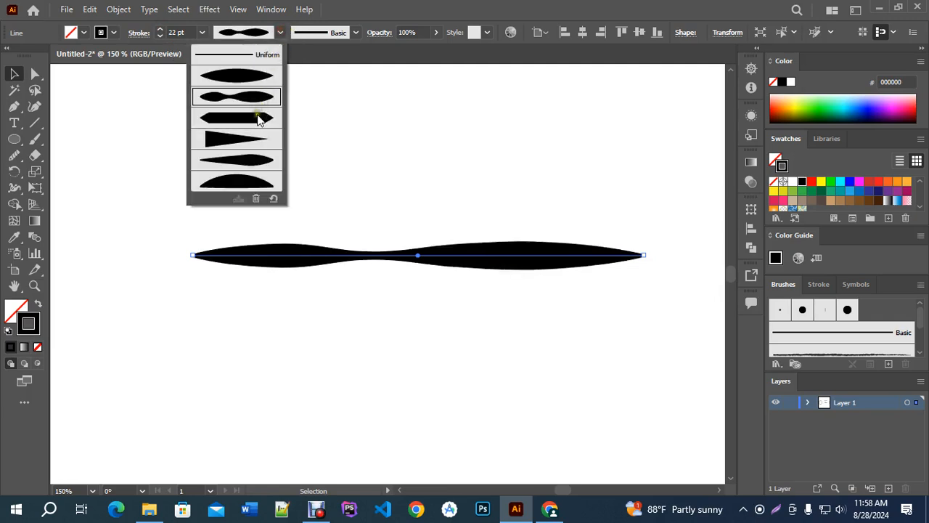
left_click(257, 116)
left_click(284, 37)
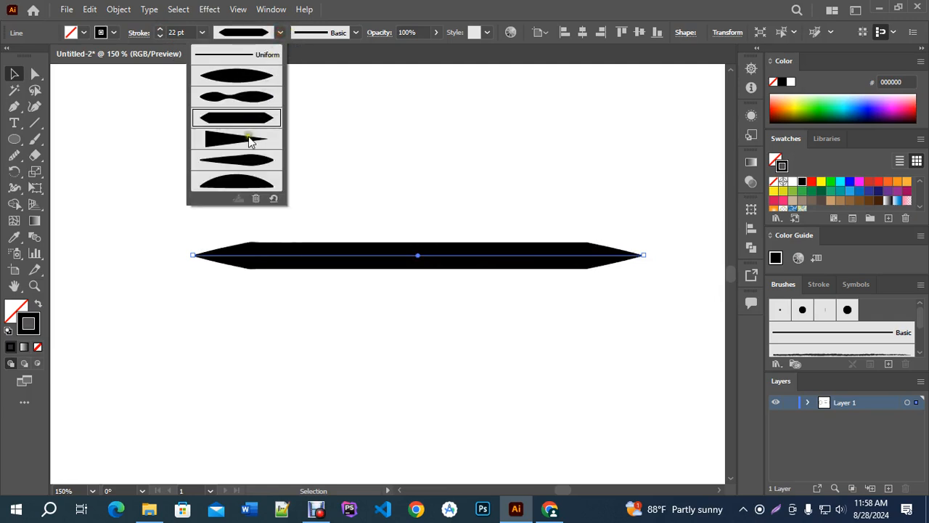
left_click(250, 139)
left_click(279, 33)
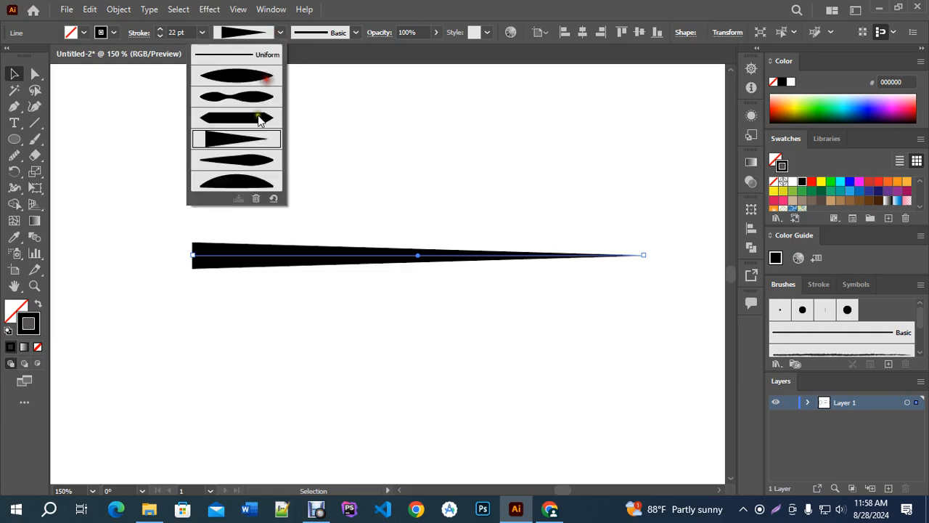
left_click(247, 155)
left_click(280, 34)
left_click(249, 181)
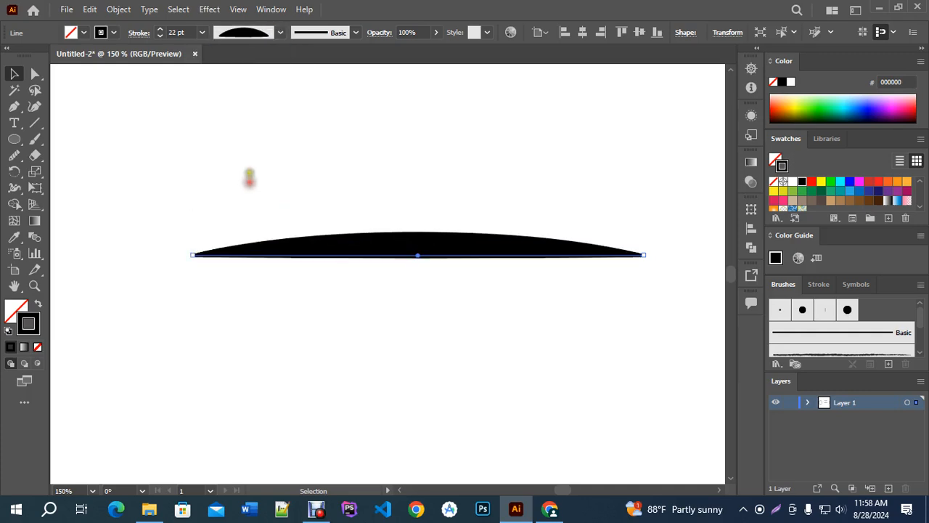
left_click(280, 34)
left_click(254, 77)
Step: Move the lens-shaped line up so it sits close below the plain horizontal line, shifted slightly to the left
scroll(359, 120, "down", 5)
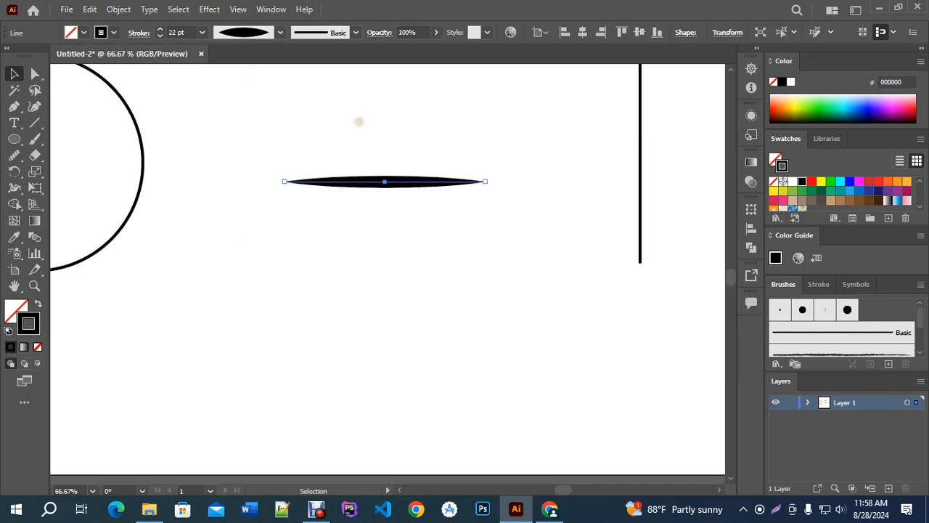
left_click(330, 182)
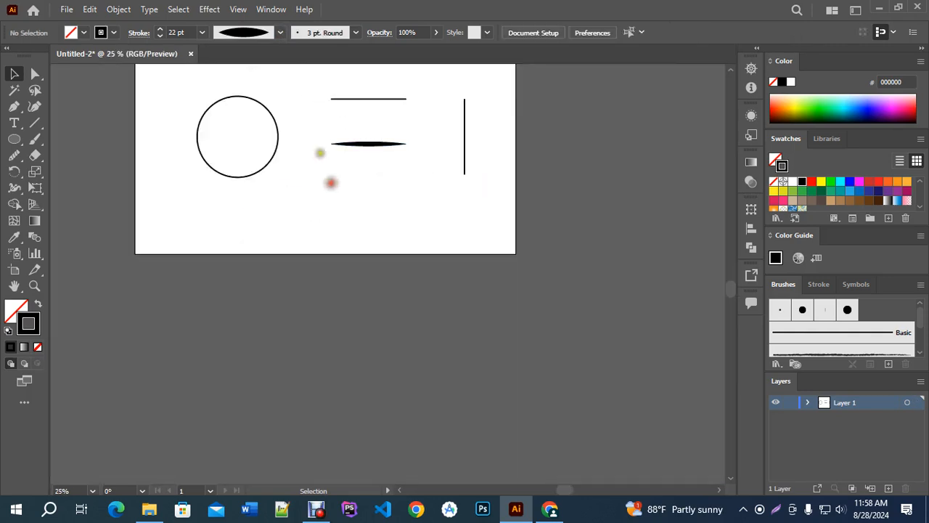
left_click(279, 33)
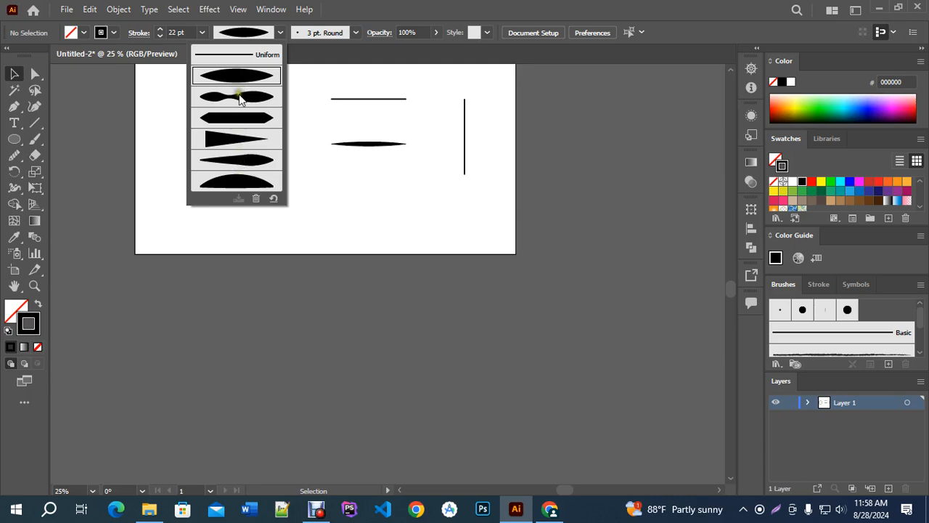
left_click(359, 164)
left_click_drag(365, 145, 363, 117)
scroll(198, 92, "up", 1)
Step: Duplicate the circle into the free space below the horizontal lines
left_click(272, 138)
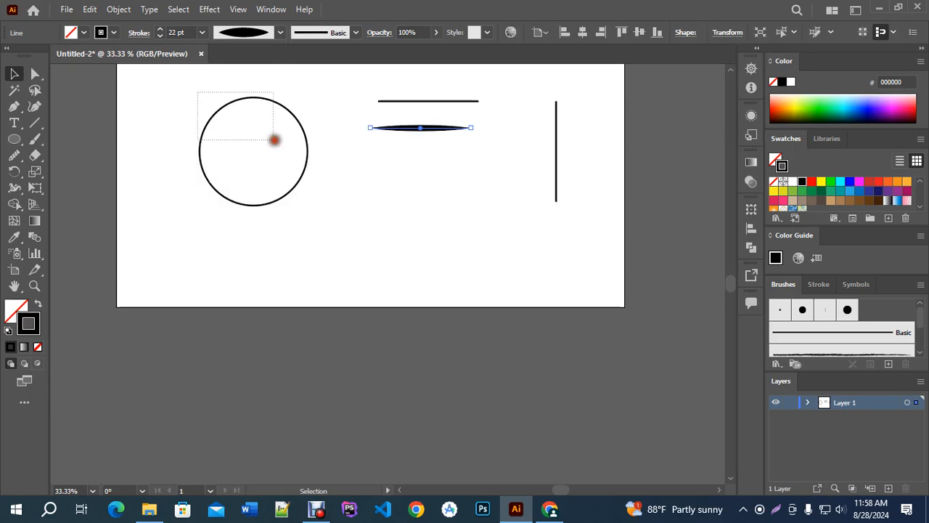
scroll(255, 105, "up", 2)
scroll(255, 105, "down", 2)
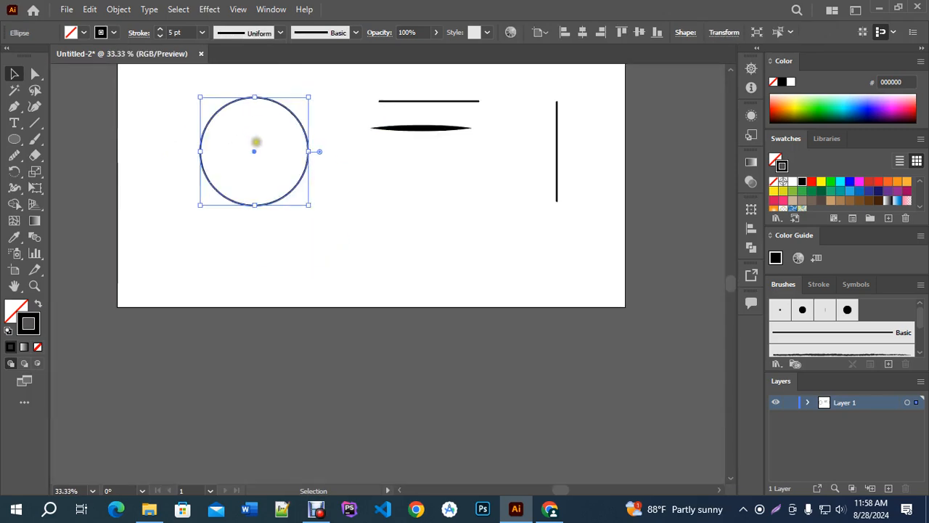
left_click_drag(254, 149, 414, 243)
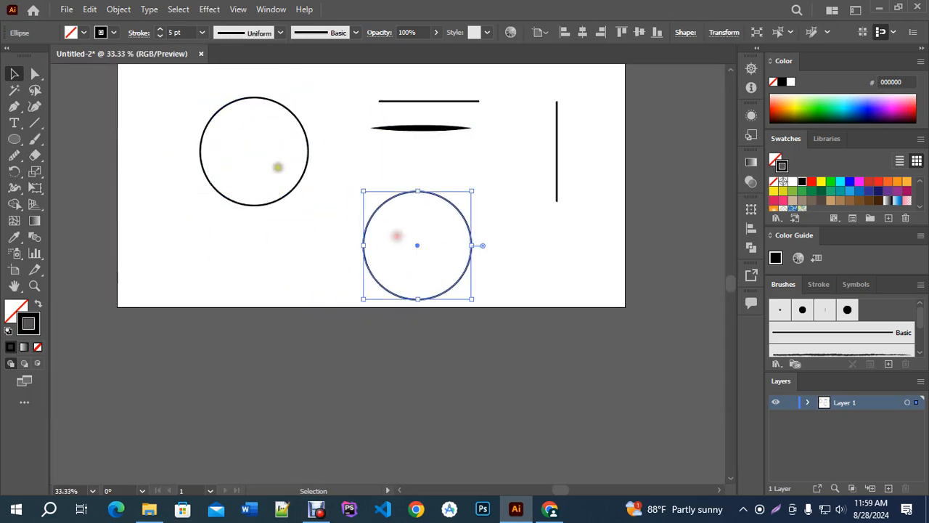
Step: Widen the original circle's stroke at its right anchor to about 122 pt with the Width tool, forming a crescent, and deselect it
left_click(251, 158)
scroll(225, 92, "up", 2)
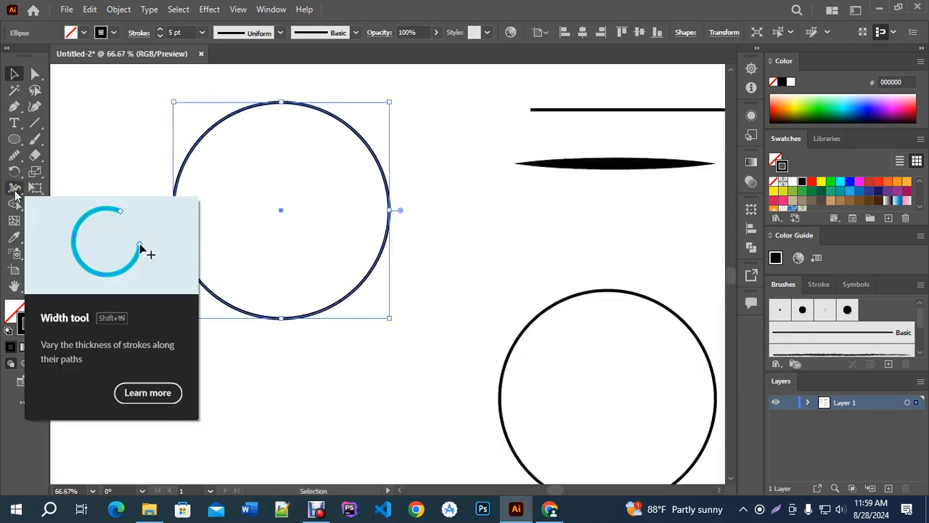
left_click(16, 195)
left_click(62, 190)
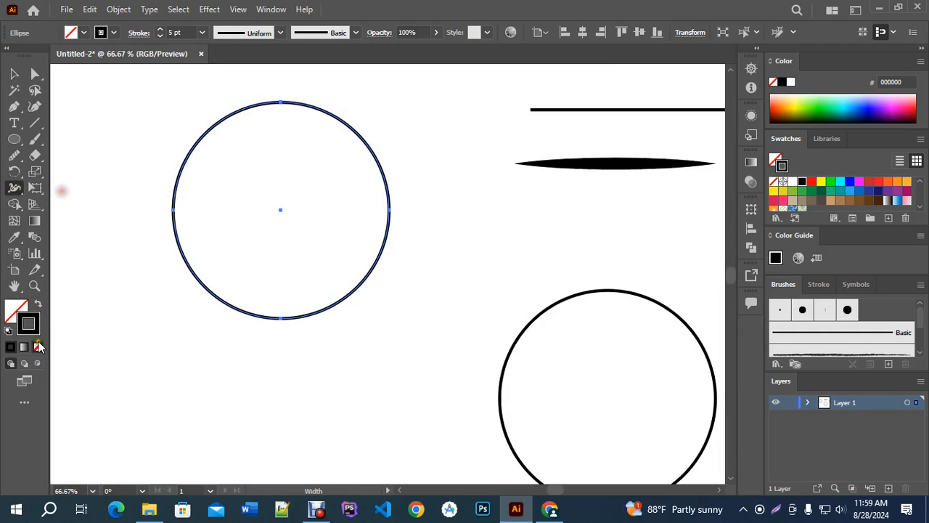
scroll(393, 202, "up", 1)
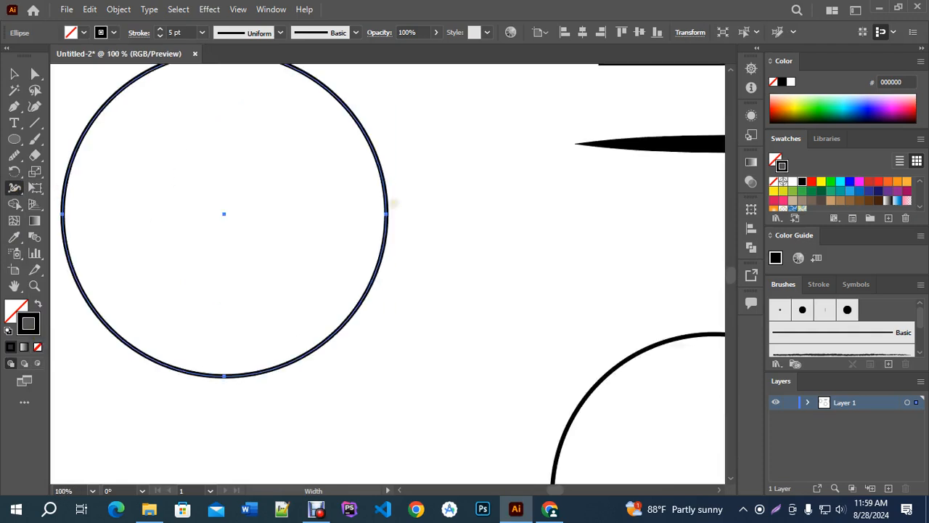
scroll(393, 201, "down", 1)
scroll(289, 110, "up", 1)
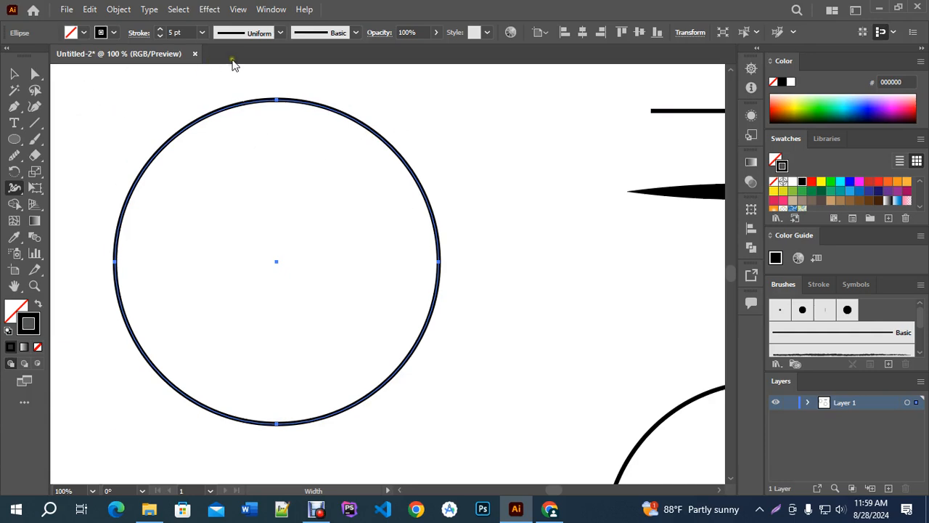
key("v")
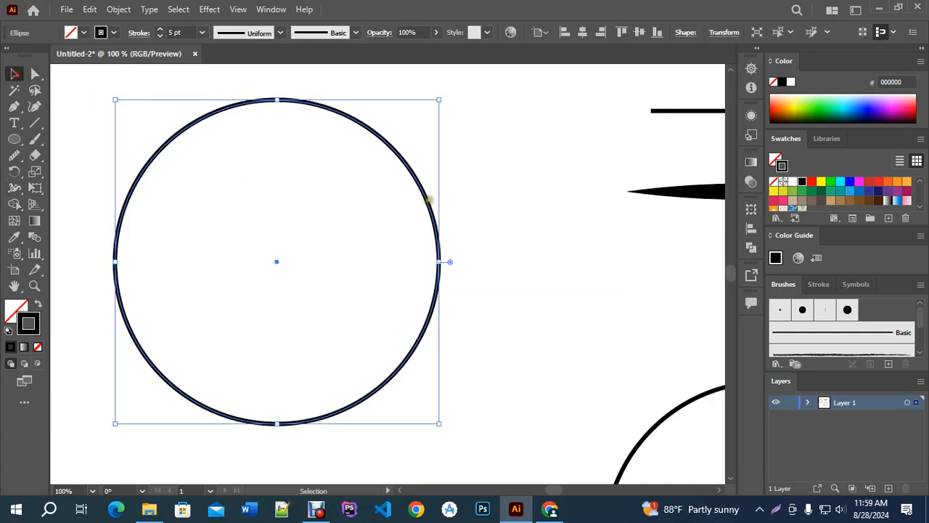
left_click(15, 190)
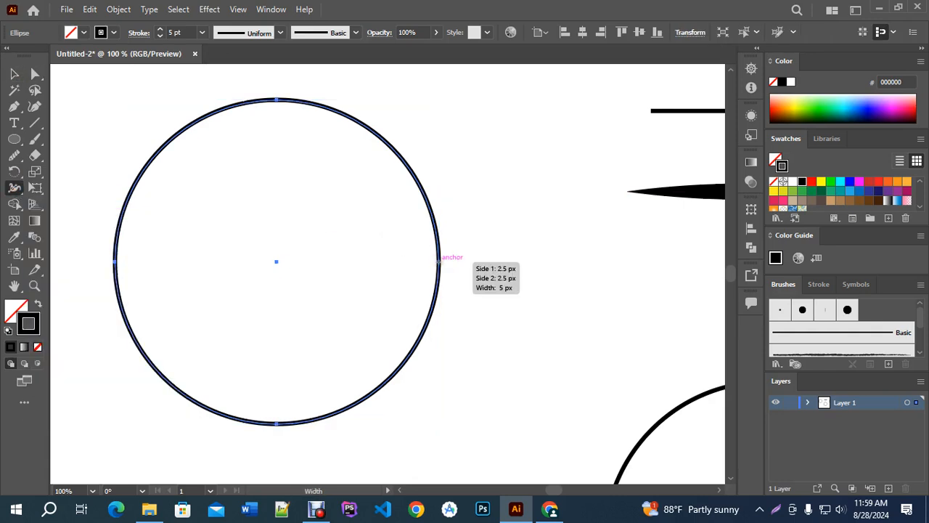
scroll(438, 260, "up", 9)
scroll(442, 263, "up", 1)
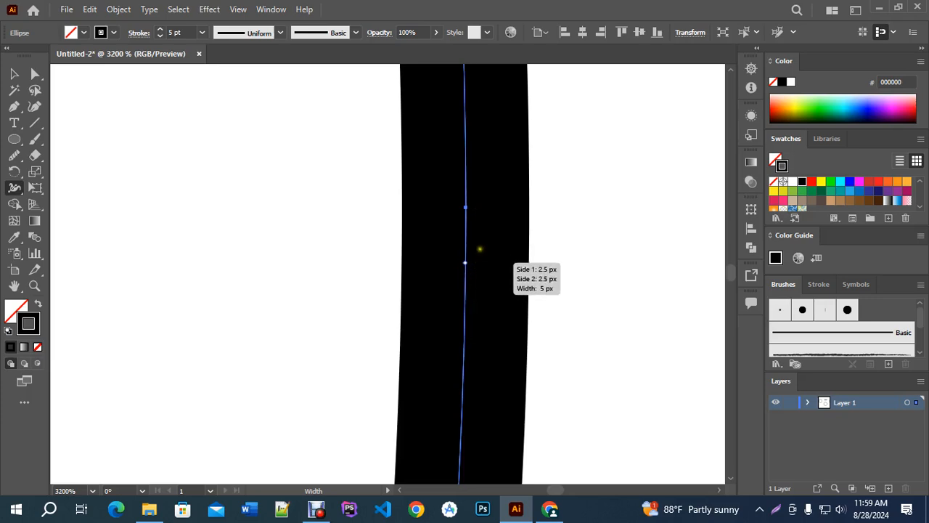
scroll(472, 232, "down", 4)
scroll(458, 234, "down", 5)
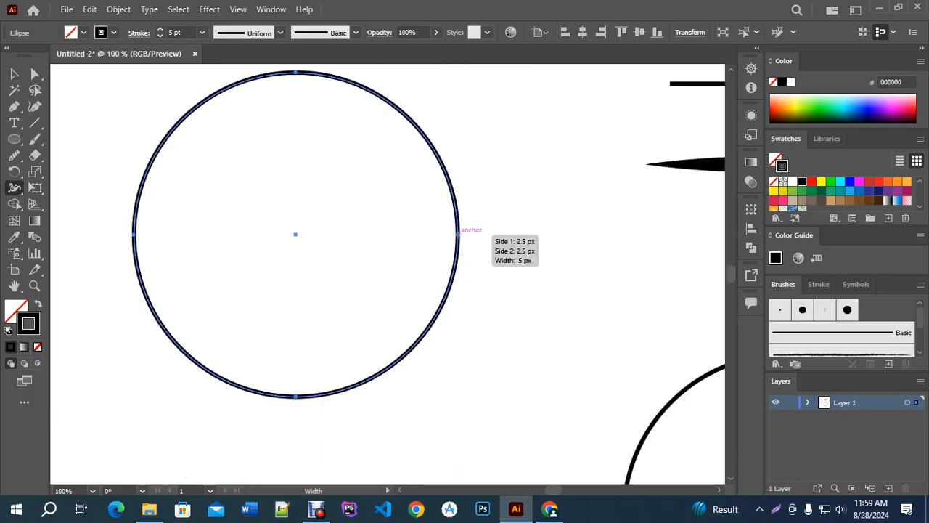
left_click_drag(458, 234, 506, 234)
scroll(349, 279, "down", 1)
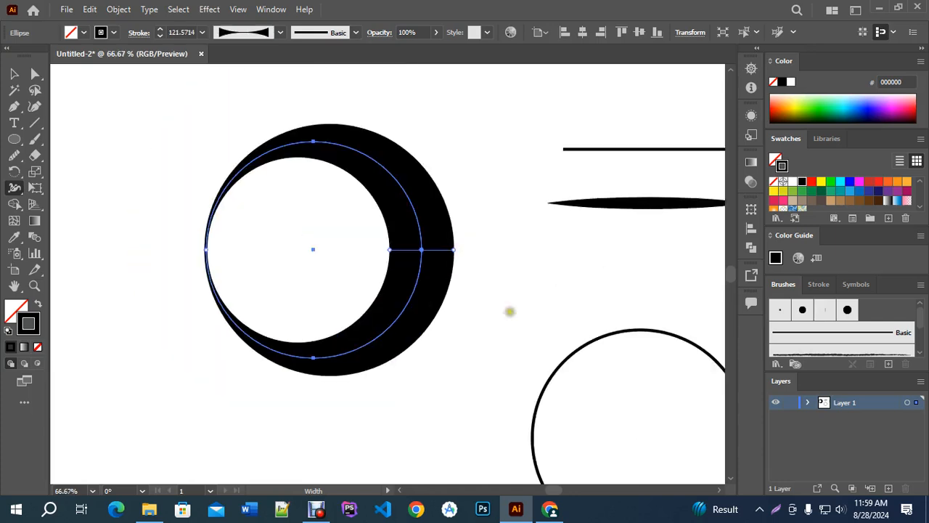
scroll(258, 256, "down", 2)
left_click(14, 75)
left_click(240, 119)
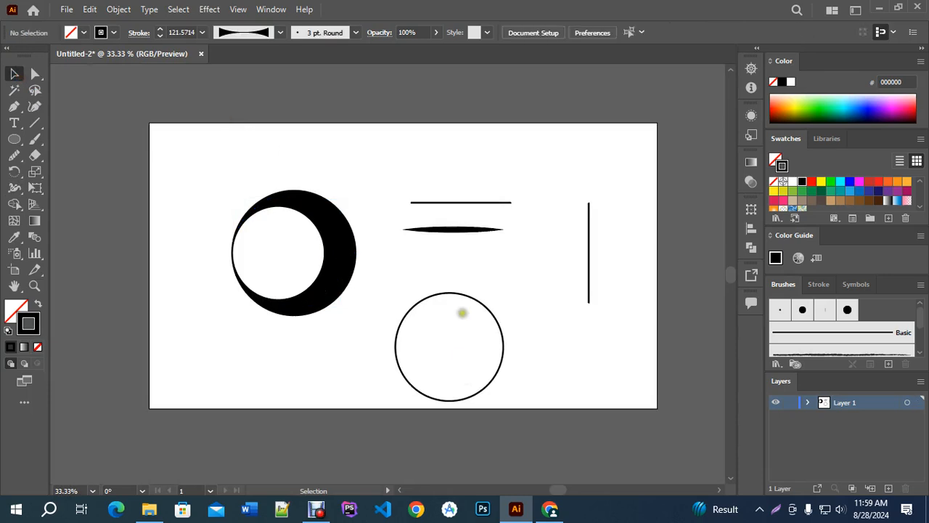
Step: Move the lower circle slightly up and left, and widen its stroke on the upper-left arc to about 103 pt with the Width tool
scroll(462, 315, "up", 1)
left_click_drag(442, 282, 421, 255)
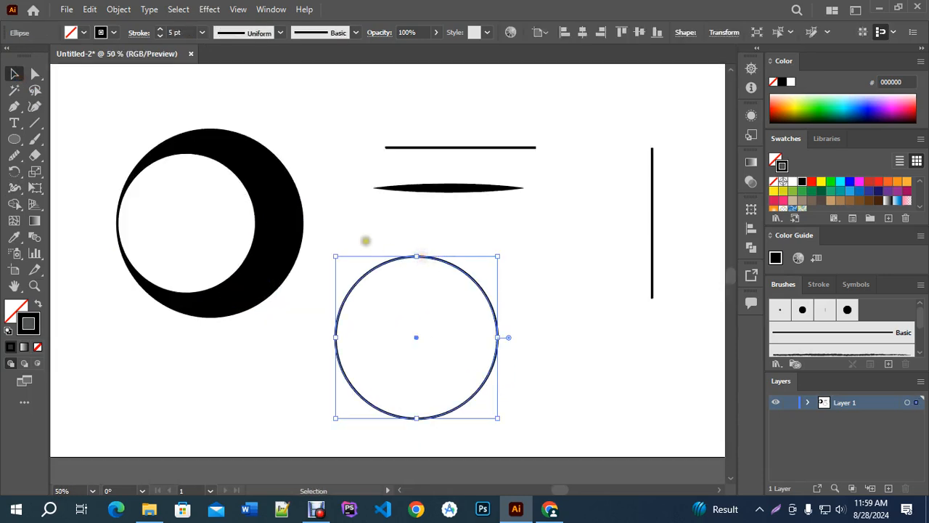
left_click(35, 73)
left_click_drag(361, 261, 375, 290)
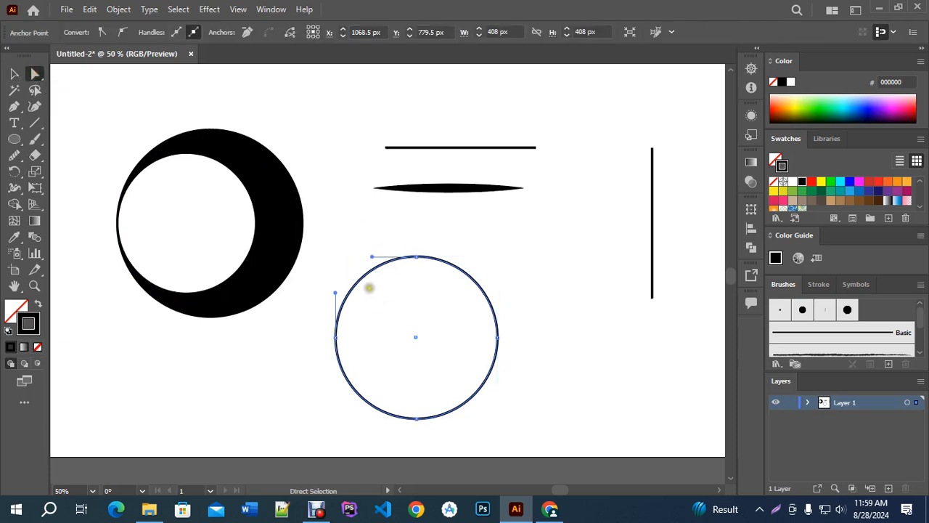
left_click(17, 188)
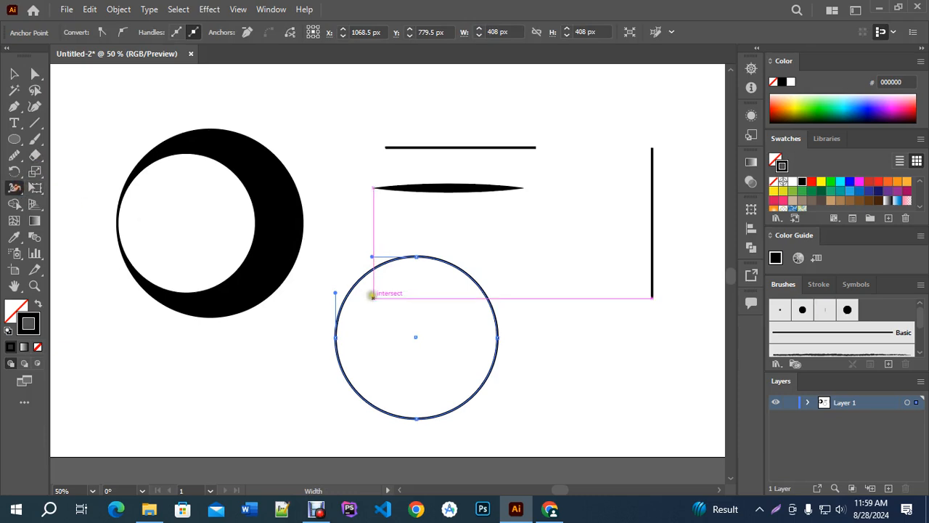
left_click_drag(357, 281, 370, 300)
left_click(15, 74)
left_click(189, 95)
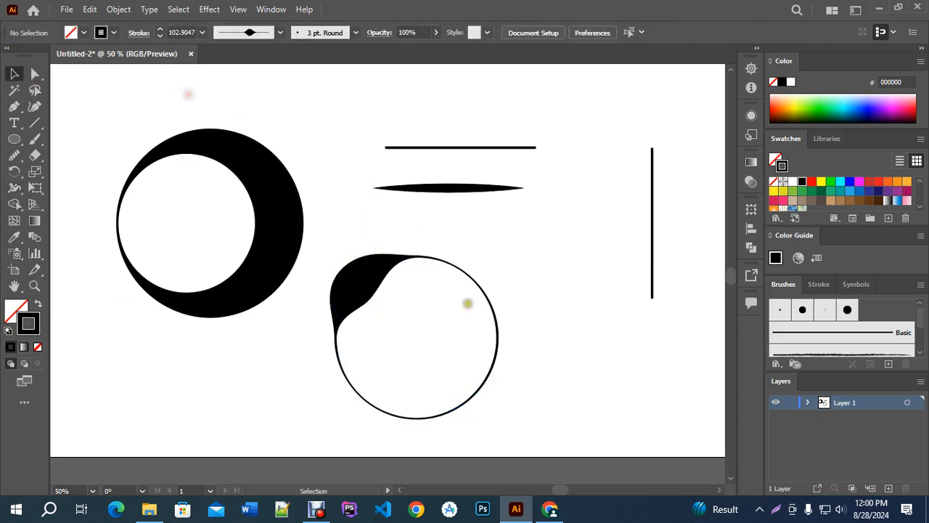
Step: Duplicate the vertical line and space the two copies apart side by side in the right part of the artboard
scroll(465, 304, "down", 1, "alt")
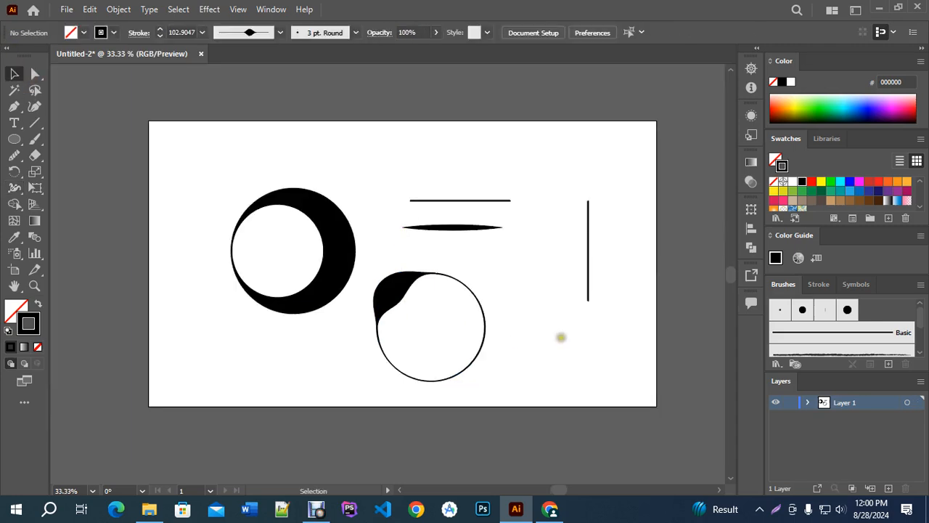
scroll(560, 337, "up", 1, "alt")
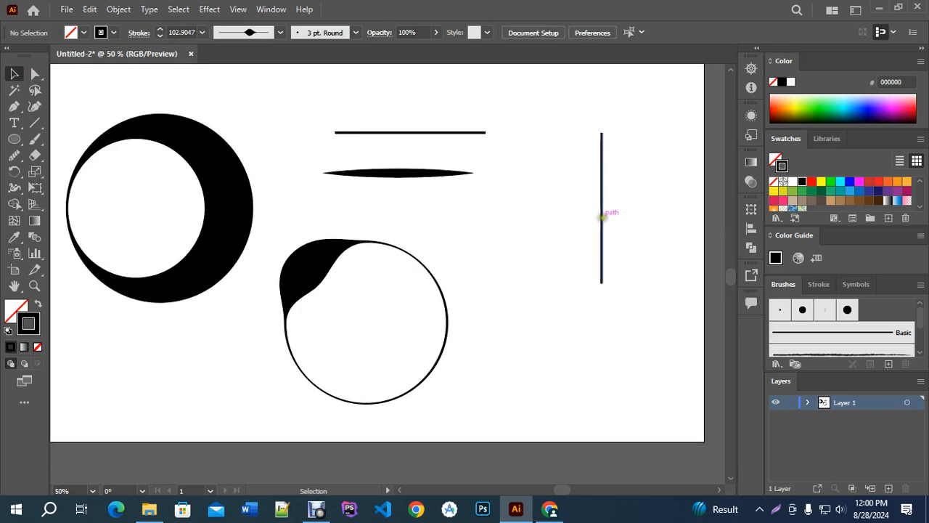
left_click_drag(602, 210, 549, 210)
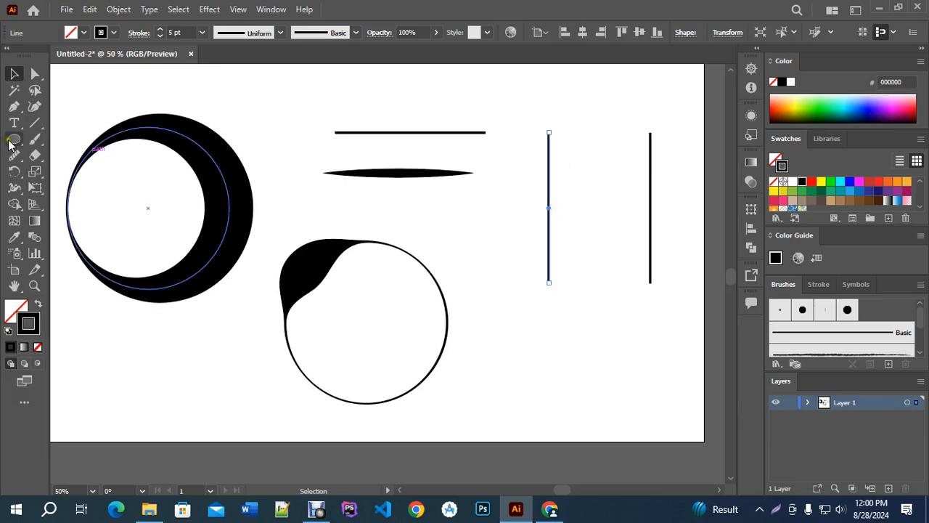
Step: Shape the selected vertical line with the Width tool, giving it a body about 207 pt wide, a narrower neck and a wide top end
left_click(15, 188)
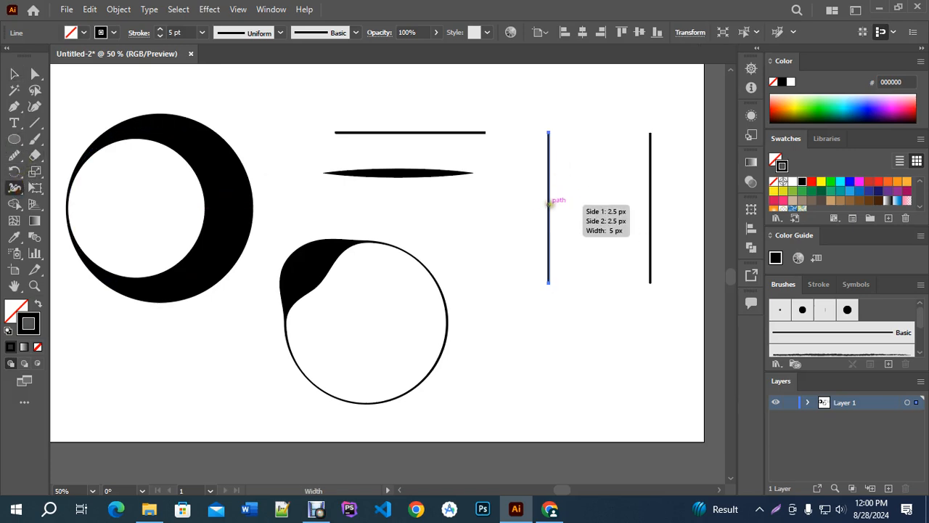
mouse_move(557, 211)
left_mouse_down()
mouse_move(591, 211)
mouse_move(587, 184)
mouse_move(570, 187)
left_mouse_up()
left_click_drag(554, 150, 585, 134)
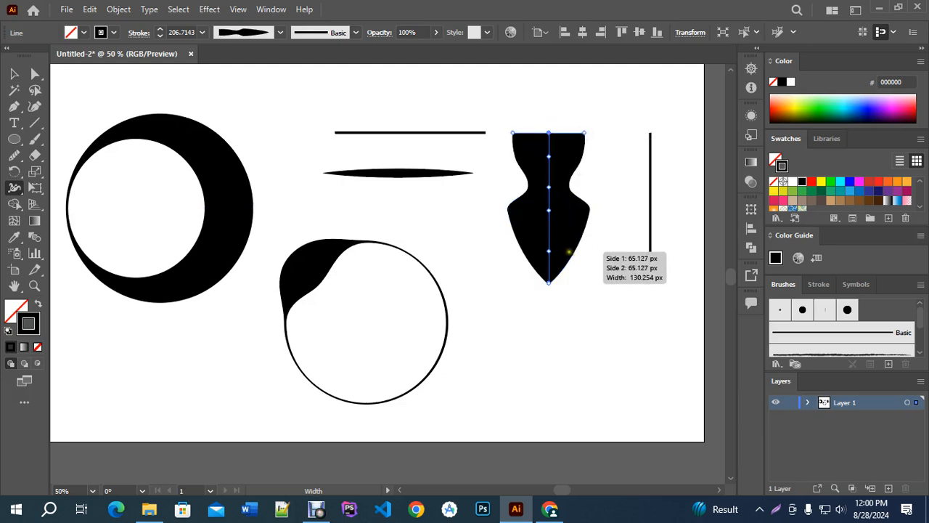
Step: Move the shaped line off the artboard's right side and duplicate the remaining straight vertical line beside itself
left_click(14, 73)
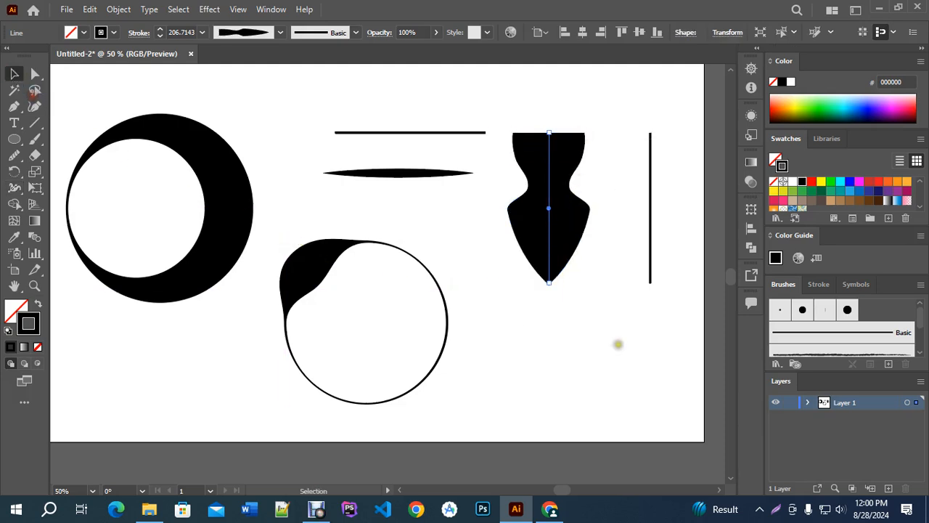
left_click(619, 342)
left_click_drag(609, 297, 511, 285)
left_click_drag(456, 223, 668, 216)
mouse_move(559, 206)
left_mouse_down()
mouse_move(436, 199)
mouse_move(536, 196)
left_mouse_up()
scroll(560, 183, "up", 2)
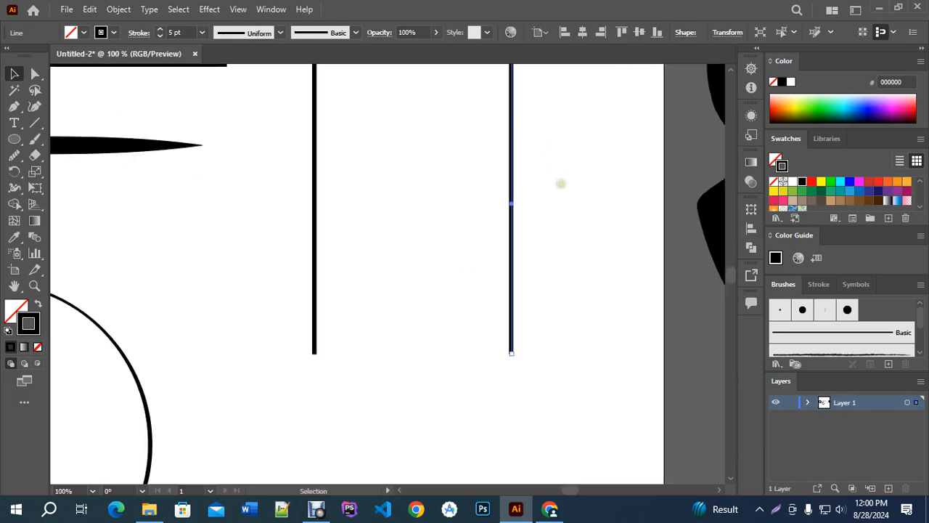
Step: Widen the selected vertical line's lower end and middle with the Width tool, to about 212 pt at most, and narrow it above the body
key("shift+w")
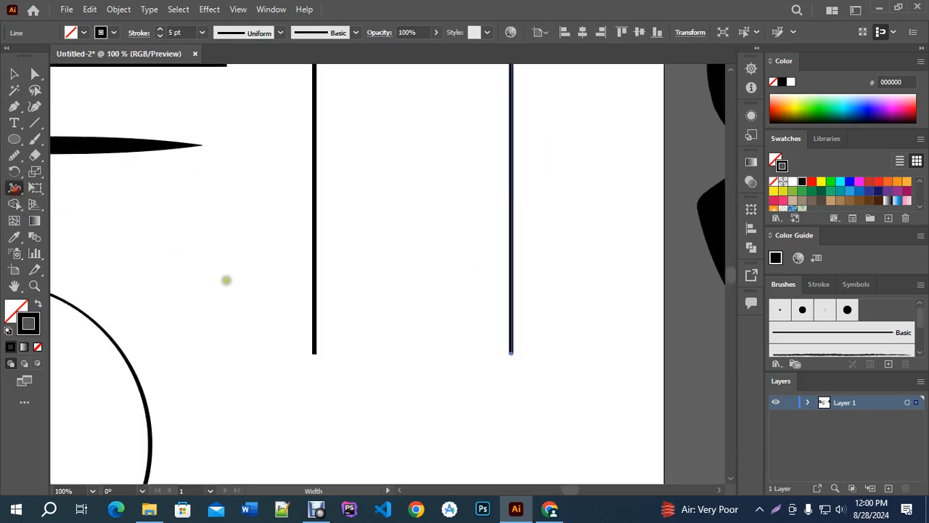
left_click_drag(511, 353, 580, 351)
scroll(541, 304, "down", 1)
left_click_drag(543, 239, 575, 239)
left_click_drag(553, 178, 534, 179)
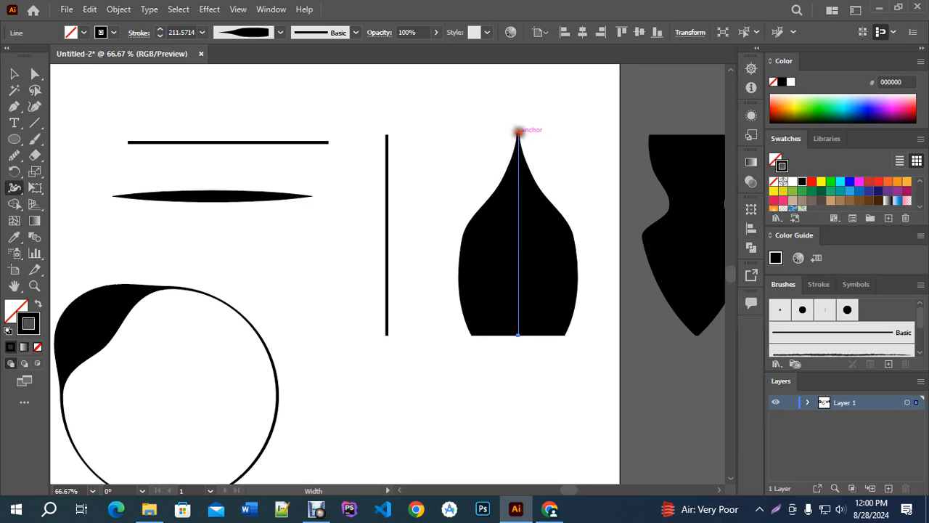
Step: Flare the shaped line's top end and pinch its stroke just above the base with the Width tool, forming a vase
scroll(527, 135, "up", 2)
left_click_drag(518, 144, 591, 141)
scroll(580, 181, "down", 3)
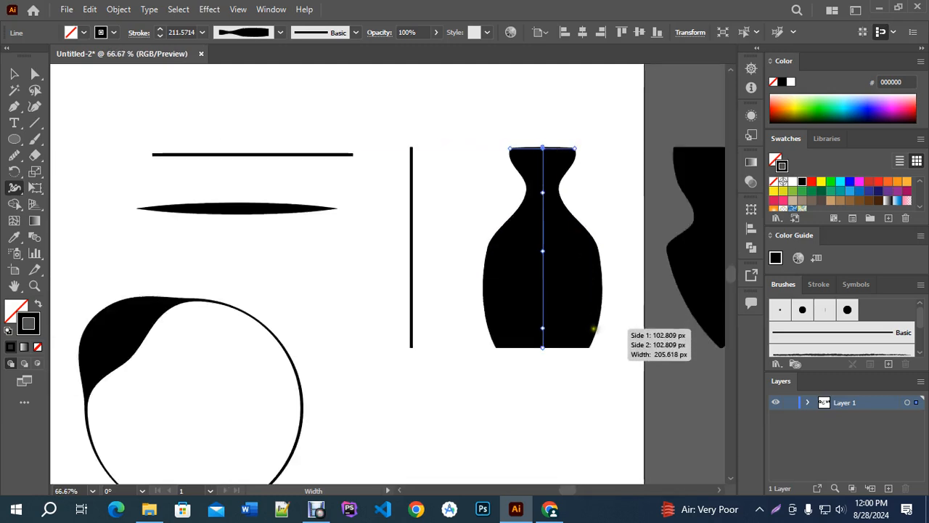
left_click_drag(594, 328, 556, 326)
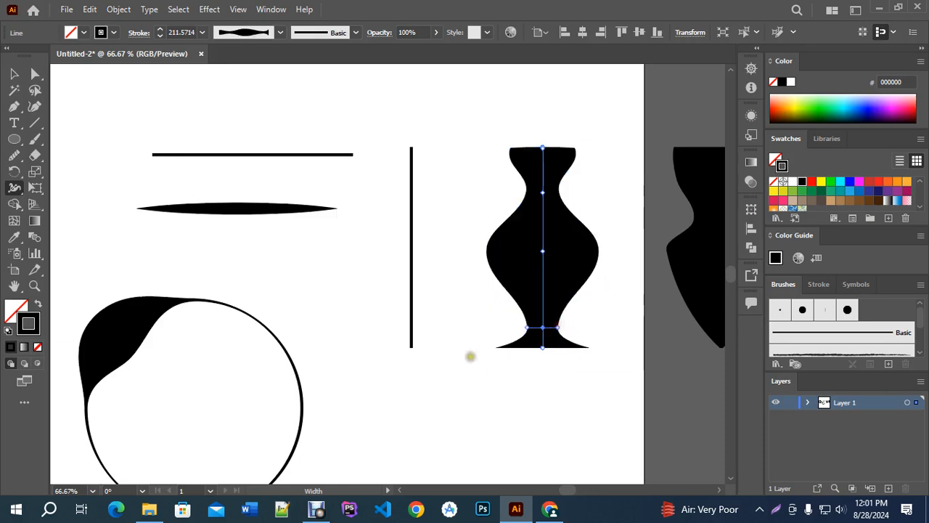
Step: Select the vase and the pointed shape together and move them below the crescent circle
scroll(472, 356, "down", 1)
scroll(468, 350, "down", 1)
left_click(15, 74)
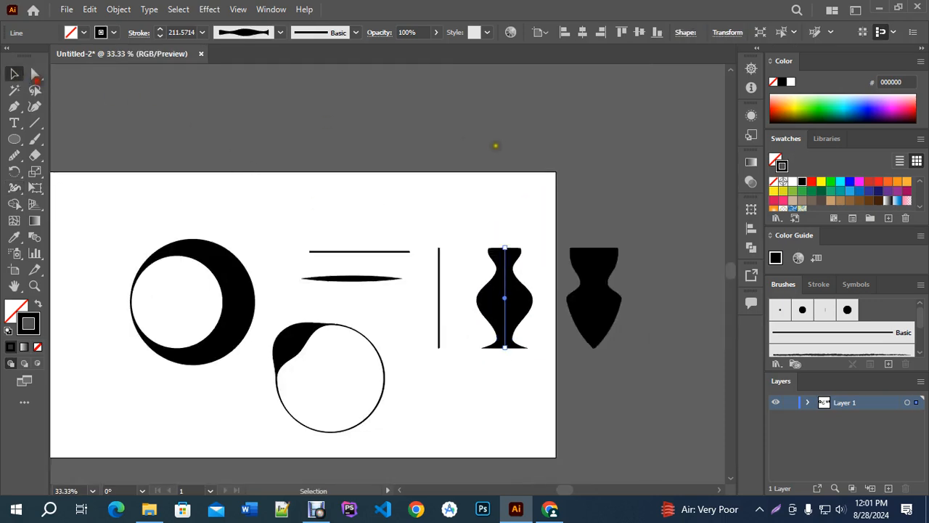
left_click(498, 147)
key("space")
left_click_drag(485, 378, 538, 344)
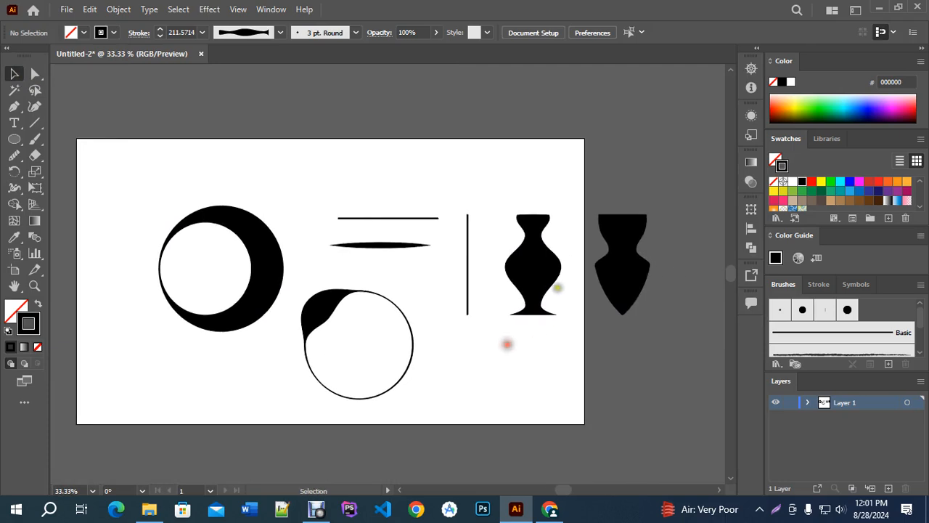
left_click(599, 267)
scroll(675, 313, "down", 1)
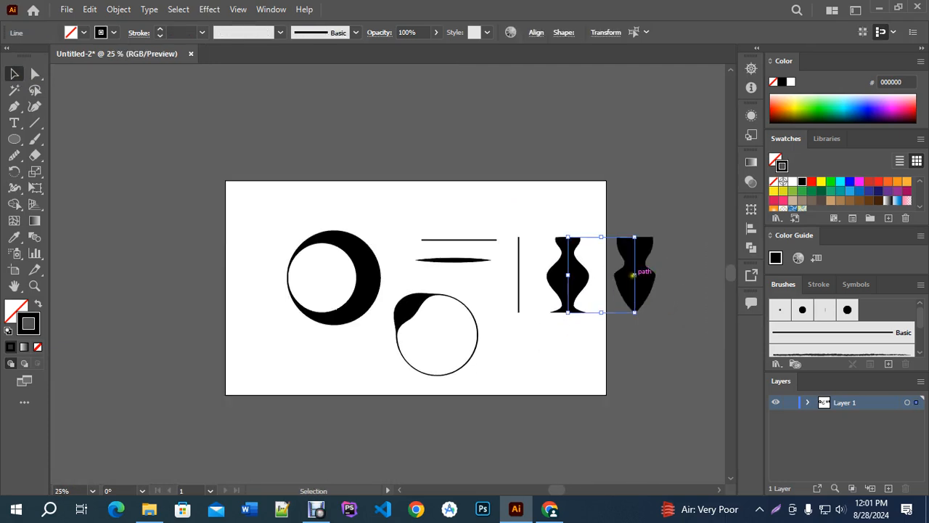
left_click_drag(640, 290, 372, 380)
Step: Clear the artboard by moving all practice shapes beyond its left edge and the vertical line just inside that edge
left_click_drag(486, 419, 486, 419)
left_click_drag(452, 262, 155, 220)
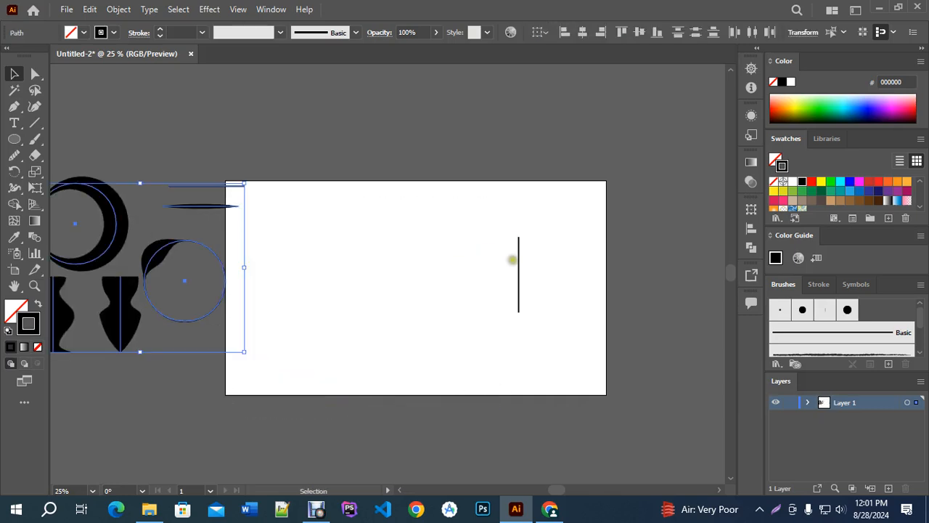
left_click_drag(521, 263, 247, 259)
left_click(359, 253)
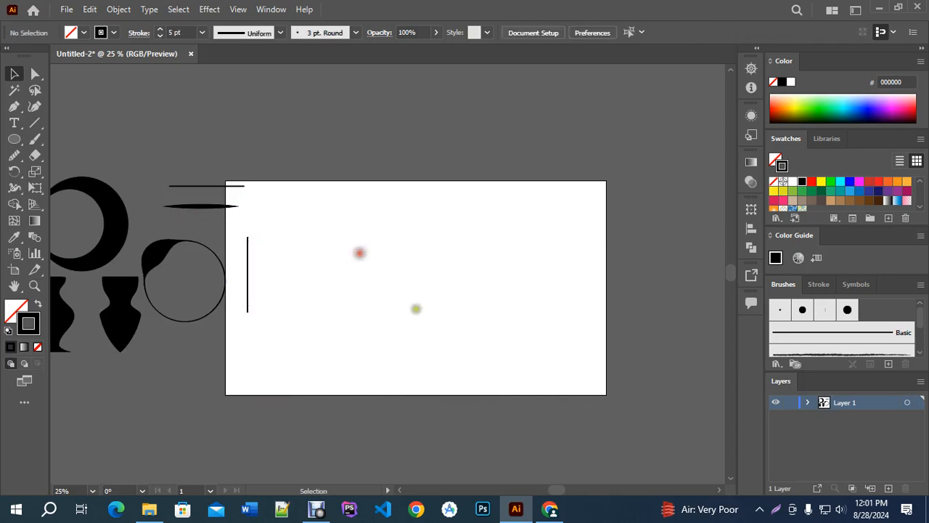
Step: Draw an open S-shaped curve with three smooth anchors across the artboard with the Pen tool, rising from lower left to upper right
scroll(421, 285, "up", 1)
left_click(14, 106)
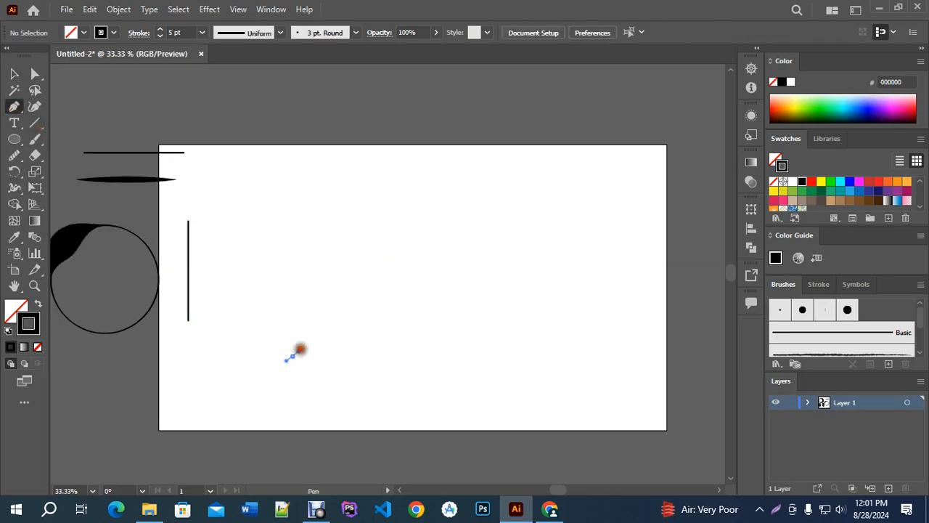
left_click_drag(292, 356, 318, 332)
left_click_drag(388, 309, 437, 307)
left_click_drag(523, 234, 545, 191)
left_click(342, 269, "ctrl")
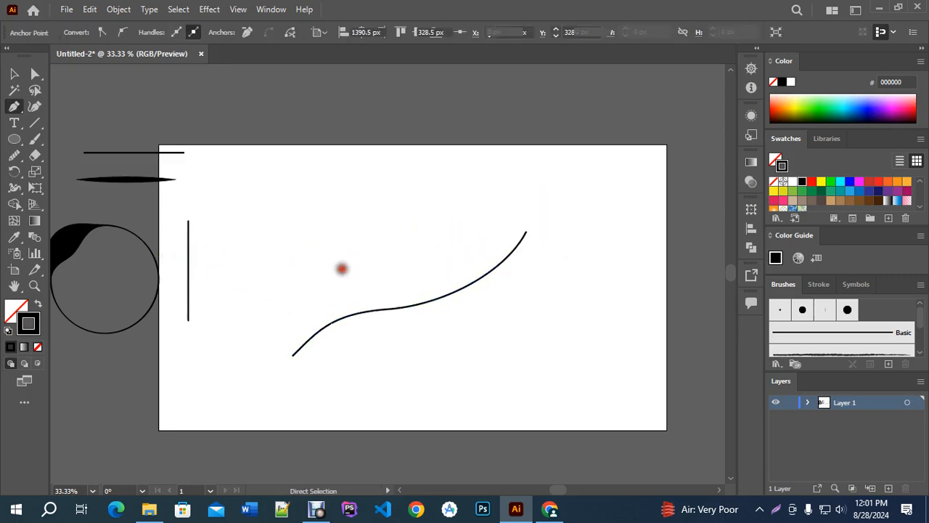
Step: Select the S-shaped curve and set its stroke weight to 24 pt
scroll(385, 356, "up", 1)
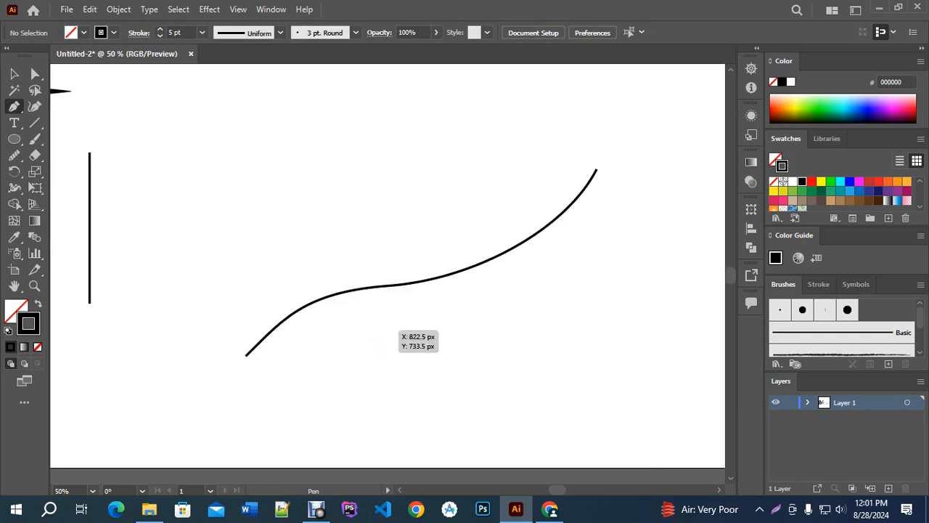
key("shift+w")
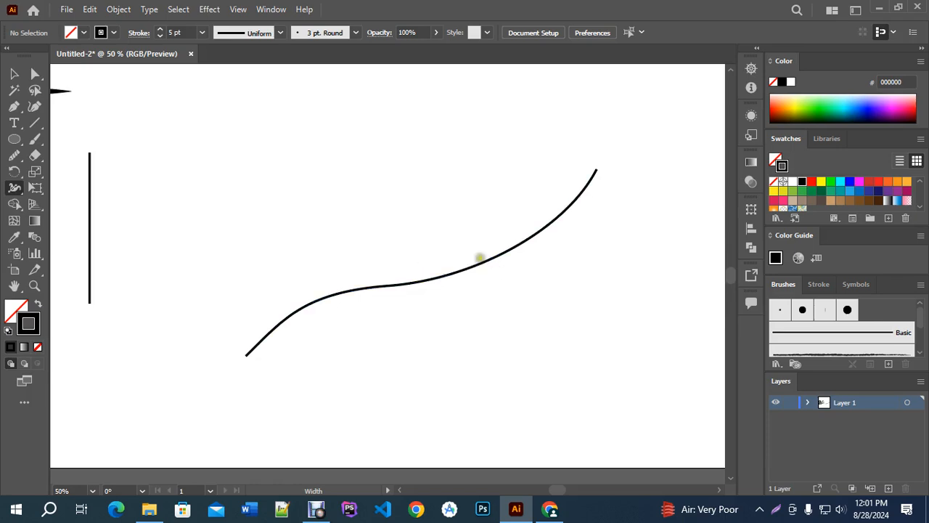
key("v")
left_click(485, 260)
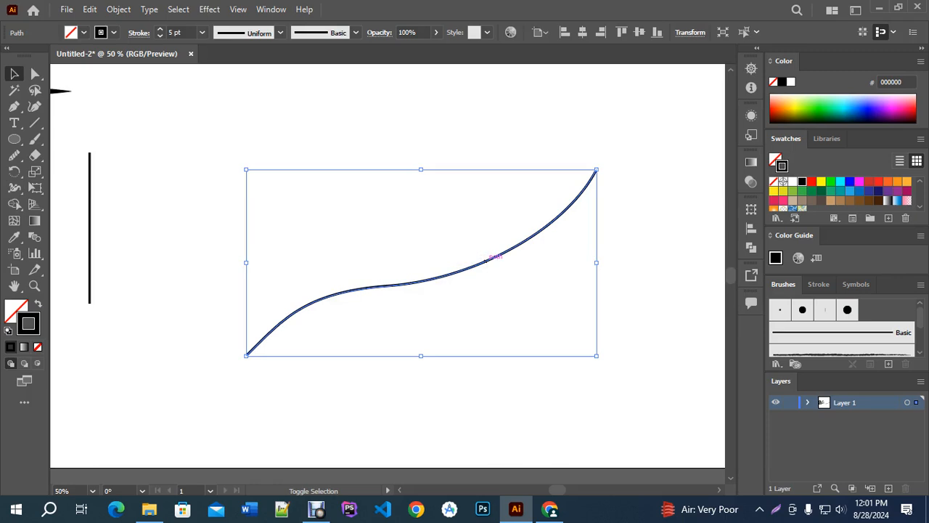
key("shift+w")
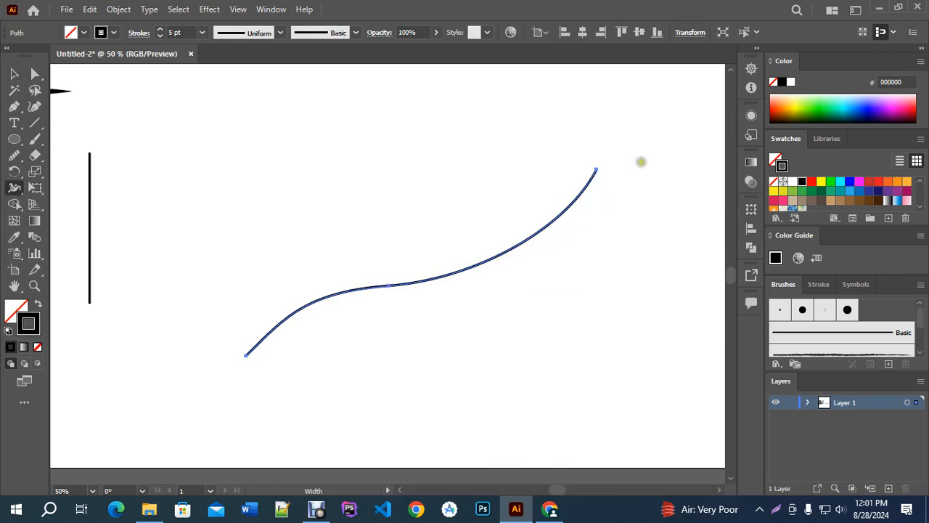
scroll(610, 167, "up", 5)
scroll(550, 177, "down", 4)
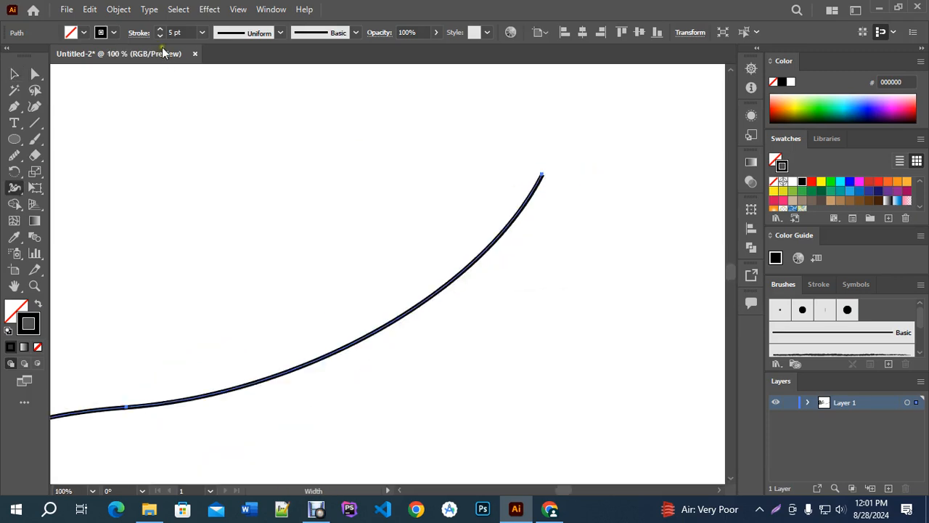
left_click(162, 32)
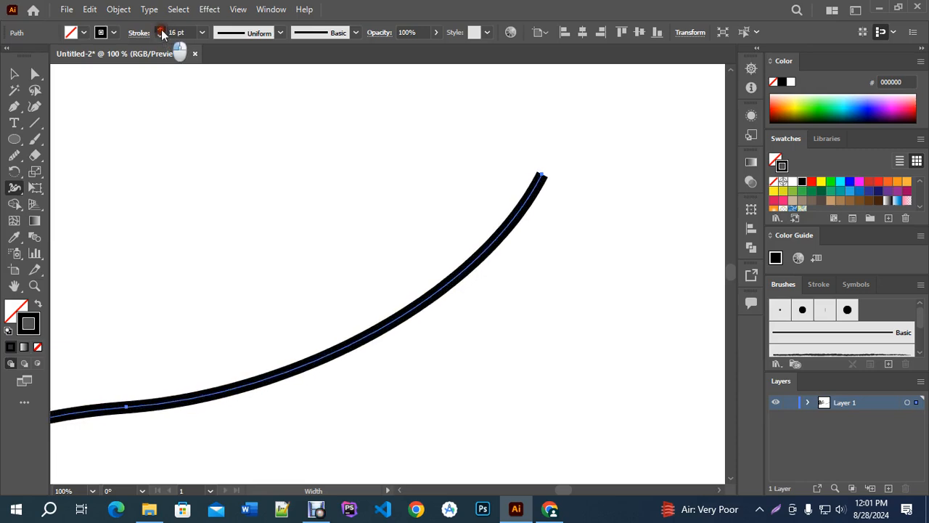
left_click(161, 32)
scroll(508, 266, "down", 3)
scroll(482, 284, "up", 2)
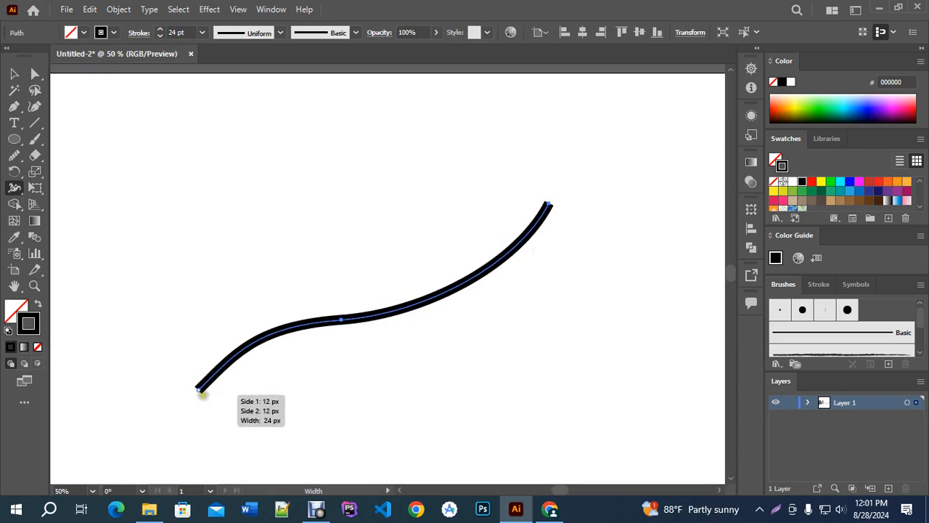
Step: Taper the curve's upper-right end to a fine point with the Width tool
scroll(558, 207, "up", 5)
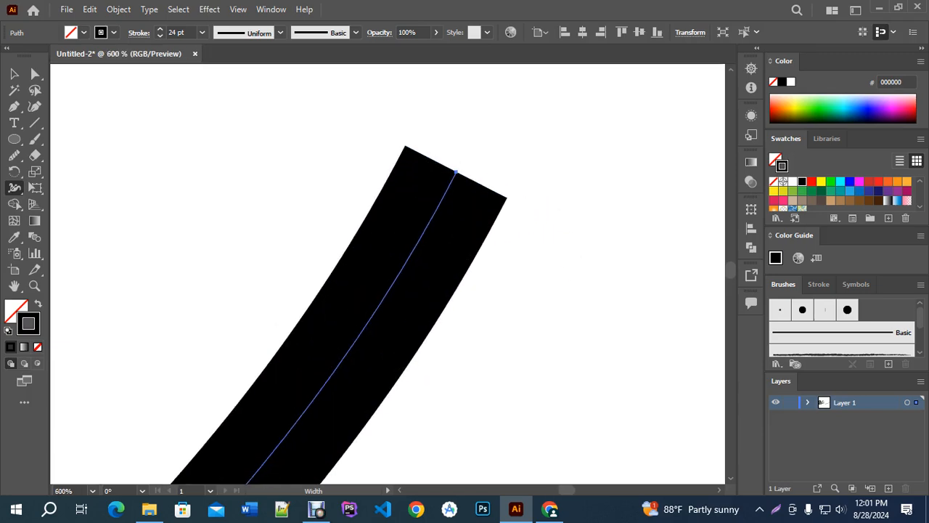
left_click_drag(504, 196, 453, 170)
scroll(585, 282, "down", 6)
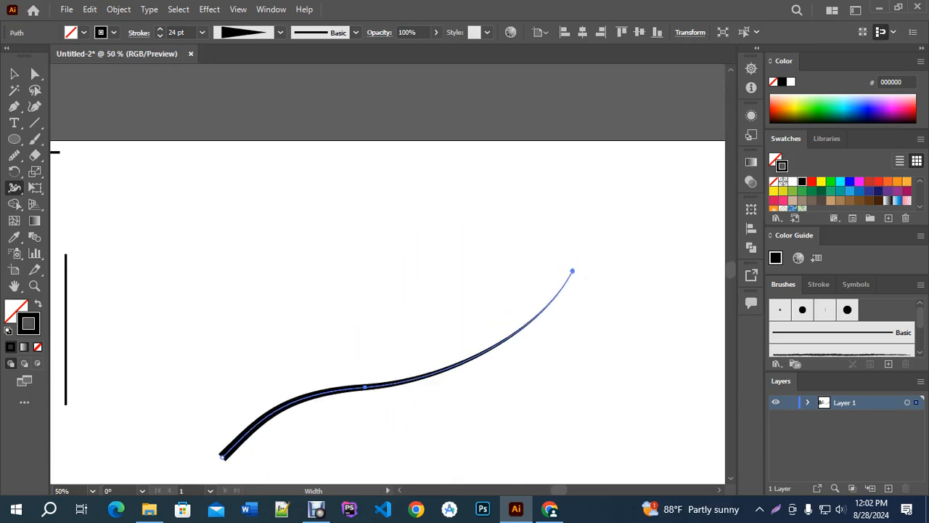
Step: Draw a thin curved branch with the Pen tool, running from above the tapered stem down to its middle anchor
key("p")
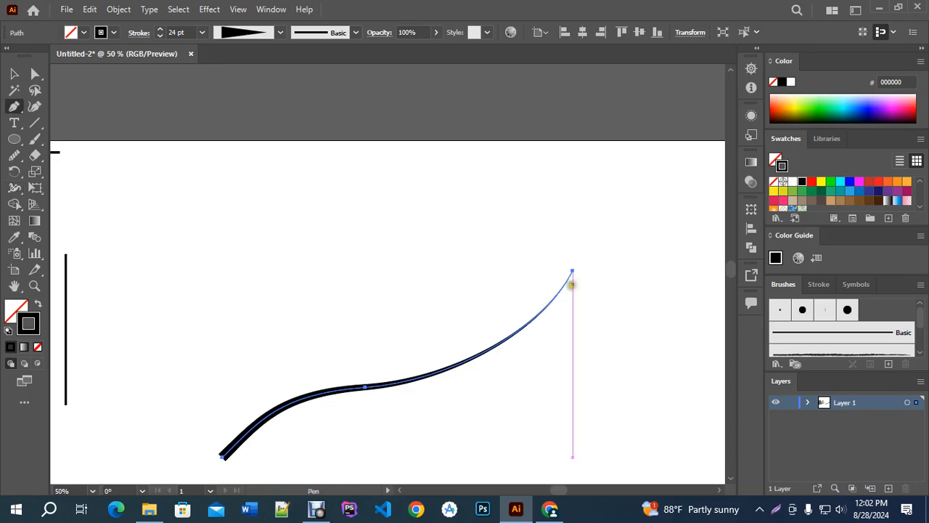
left_click_drag(463, 382, 464, 364)
left_click(398, 363)
left_click(449, 316)
key("ctrl+z")
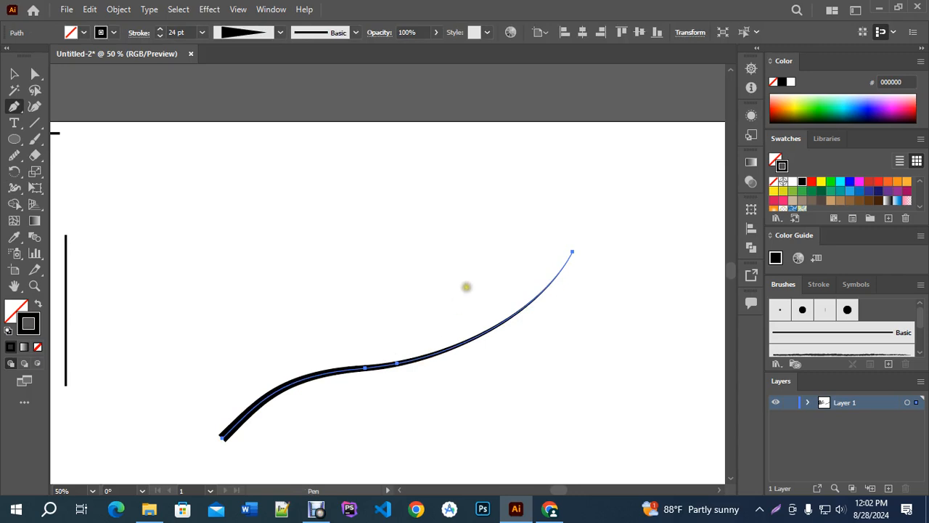
left_click_drag(459, 263, 456, 297)
left_click_drag(420, 336, 390, 349)
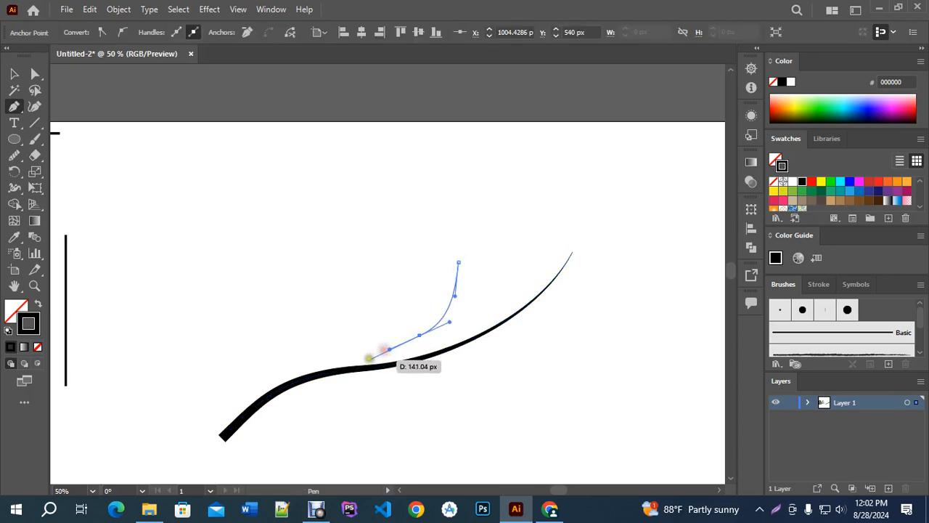
left_click(370, 367)
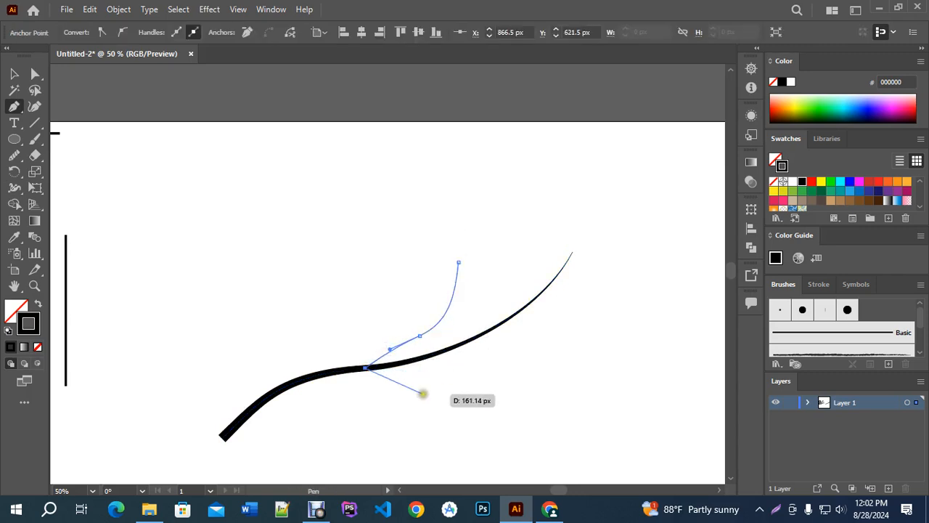
left_click(423, 394, "ctrl")
Step: Draw two thin curved branches from the stem's middle section, sweeping out to the right below it
scroll(423, 394, "down", 2)
scroll(423, 394, "right", 1)
left_click_drag(409, 276, 566, 244)
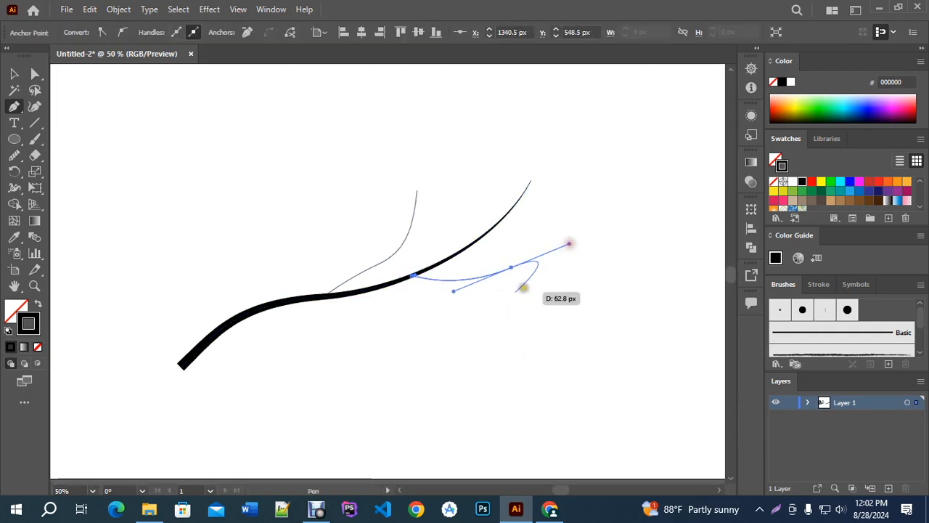
left_click(399, 313, "ctrl")
left_click(346, 297)
left_click_drag(484, 315, 544, 297)
left_click(484, 351, "ctrl")
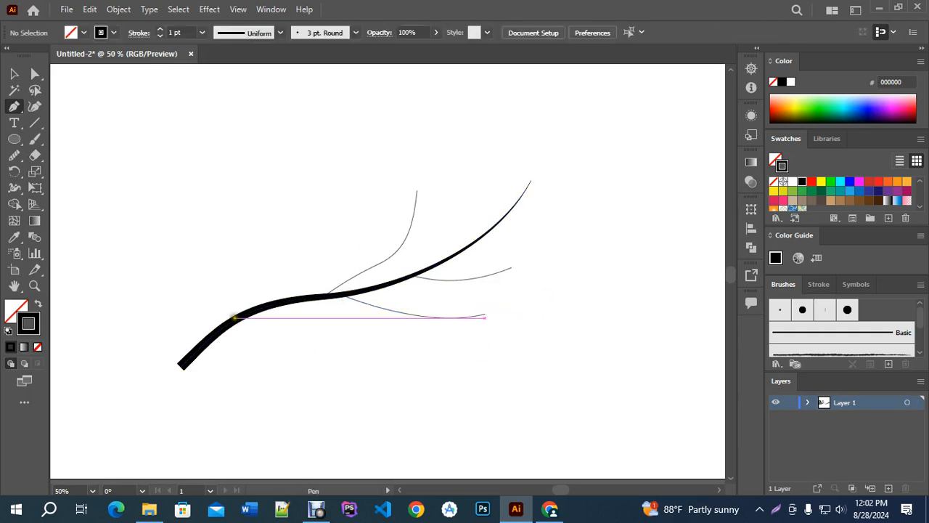
Step: Draw a wavy thin branch from the underside of the stem's thick part, extending right below the other branches
left_click(237, 317)
left_click_drag(306, 318, 403, 352)
left_click_drag(473, 339, 476, 337)
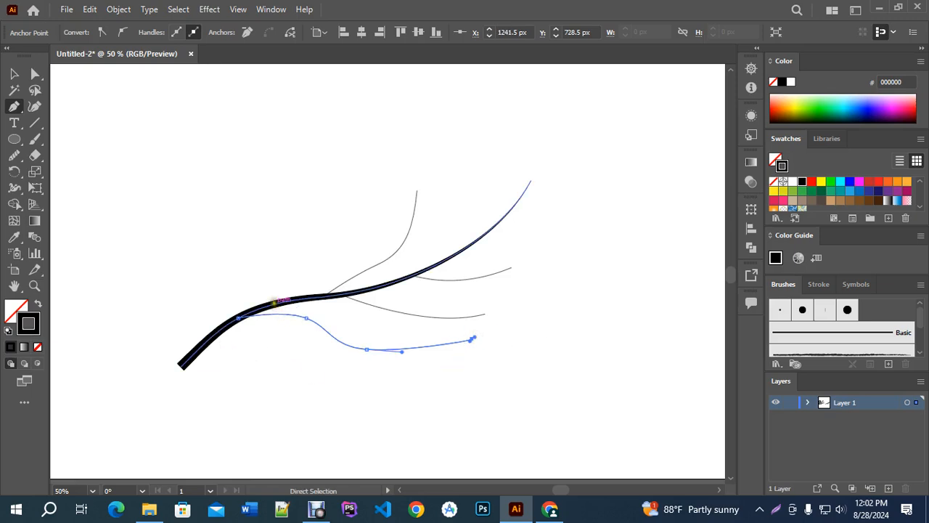
left_click(280, 284, "ctrl")
Step: Draw two thin branches above the stem, a curved one from its thick part and a short one nearer its tip
left_click_drag(276, 304, 341, 220)
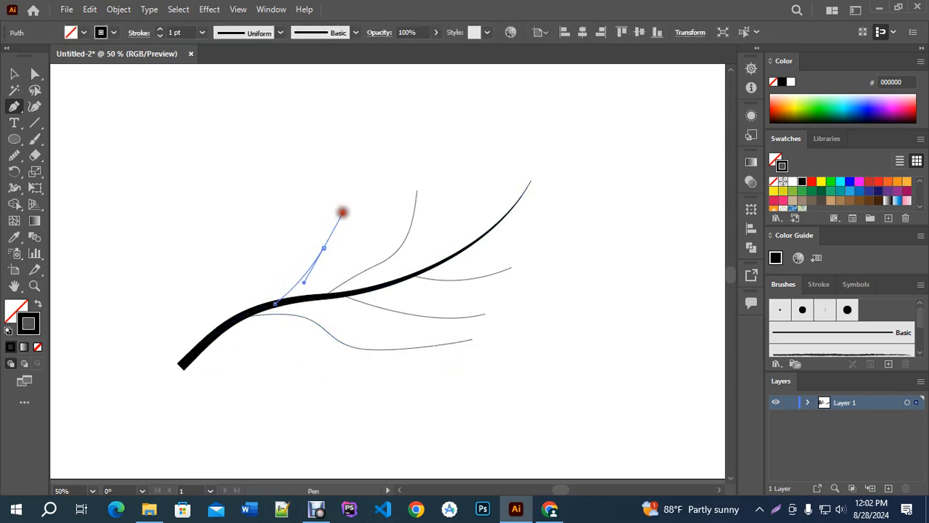
left_click(378, 207)
left_click(389, 394, "ctrl")
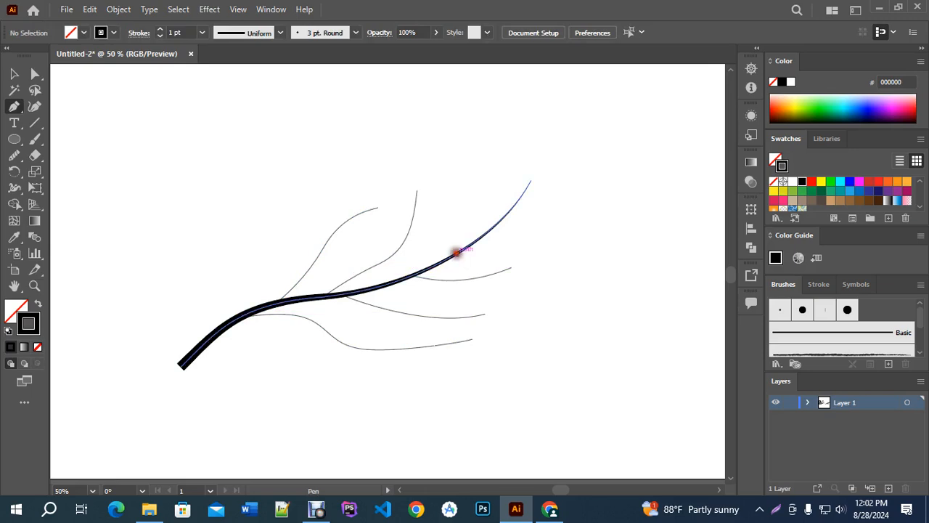
left_click_drag(456, 253, 501, 153)
left_click(570, 252, "ctrl")
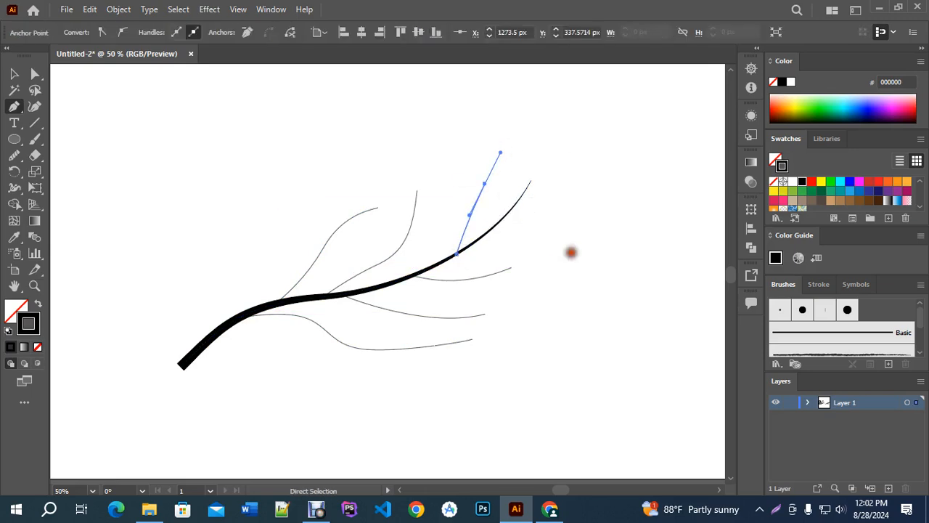
Step: Widen the short upper branch at its stem end with the Width tool so it tapers towards its tip
left_click(36, 73)
scroll(443, 194, "up", 2)
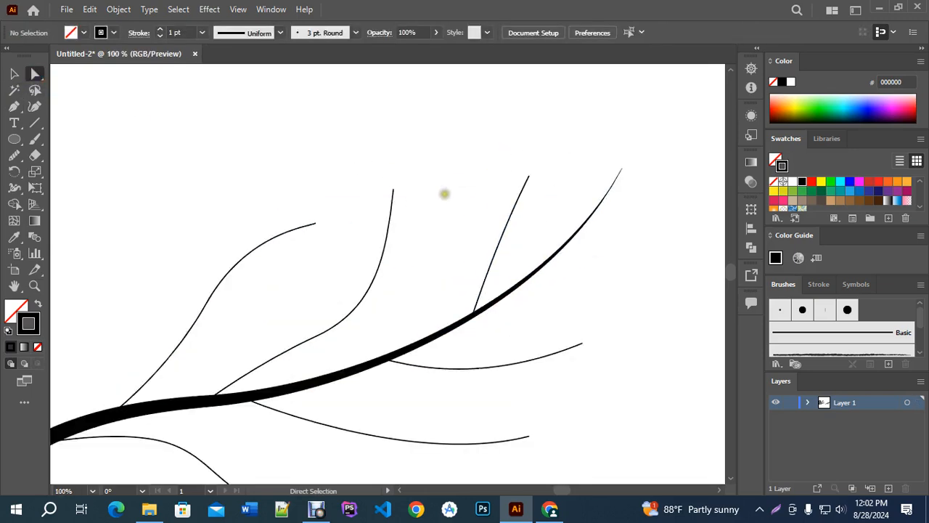
left_click(509, 216)
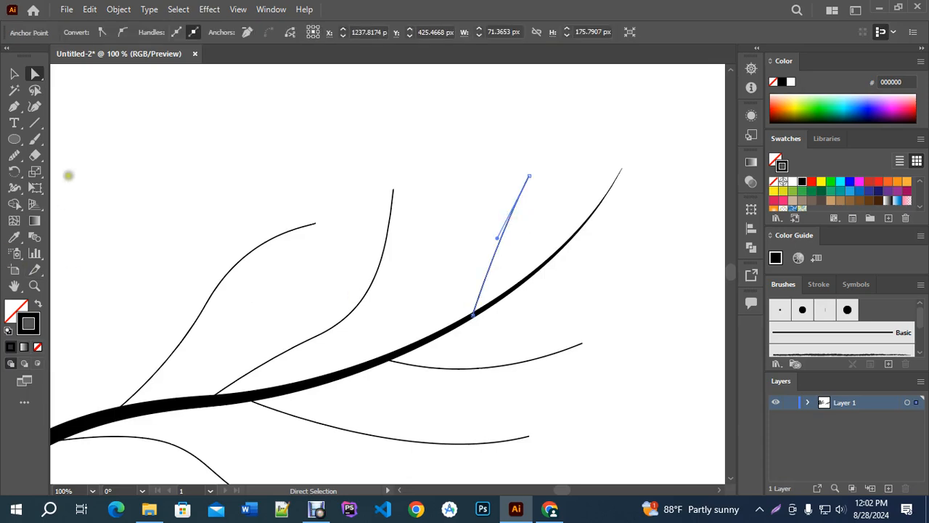
left_click(14, 73)
left_click(479, 179)
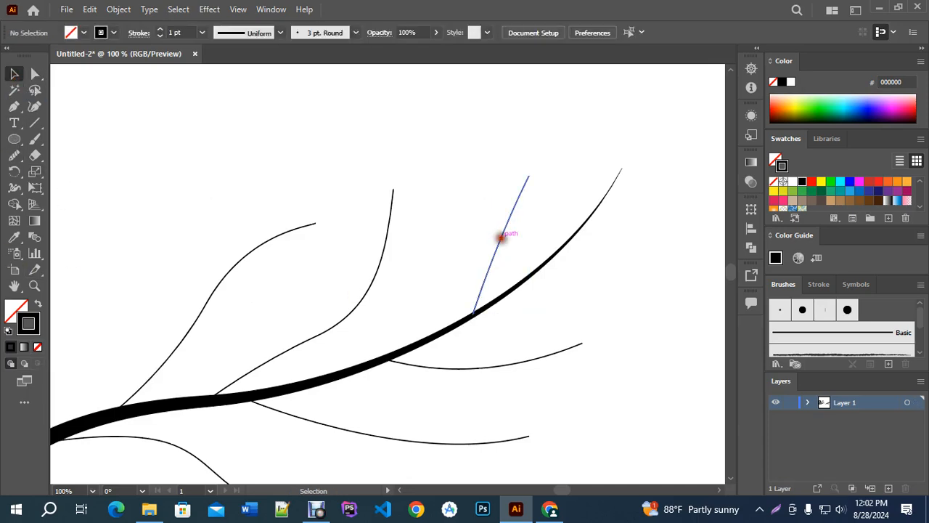
left_click(501, 238)
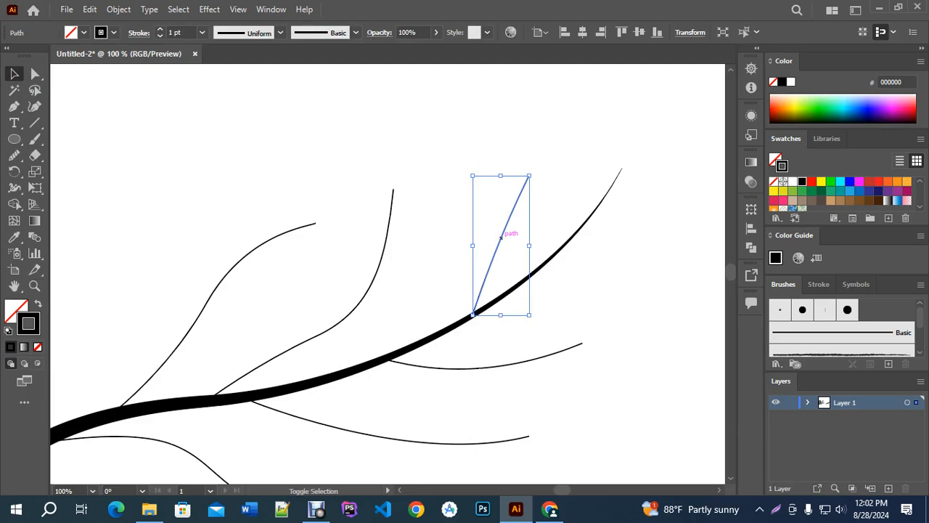
key("shift+w")
scroll(502, 237, "up", 2)
scroll(447, 387, "up", 2)
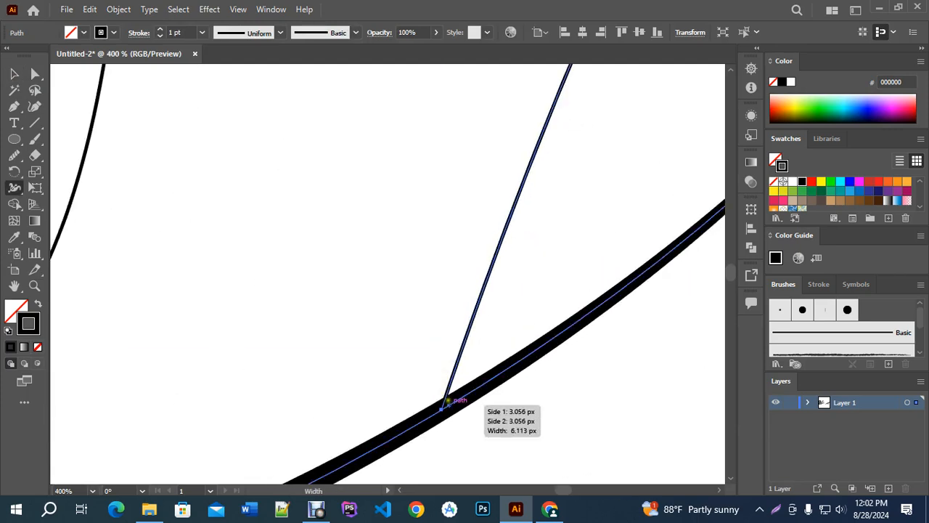
left_click_drag(441, 410, 449, 414)
scroll(522, 293, "down", 4)
Step: Widen the stem ends of the two curved branches below the stem's middle section so both taper towards their tips
left_click_drag(599, 369, 579, 313)
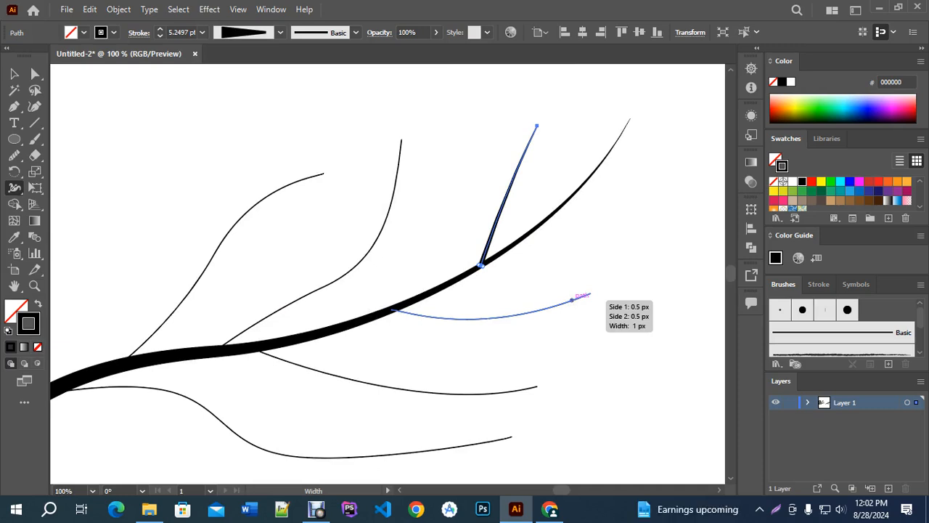
scroll(574, 302, "up", 2)
left_click_drag(210, 316, 202, 326)
scroll(448, 335, "down", 3)
scroll(337, 388, "up", 2)
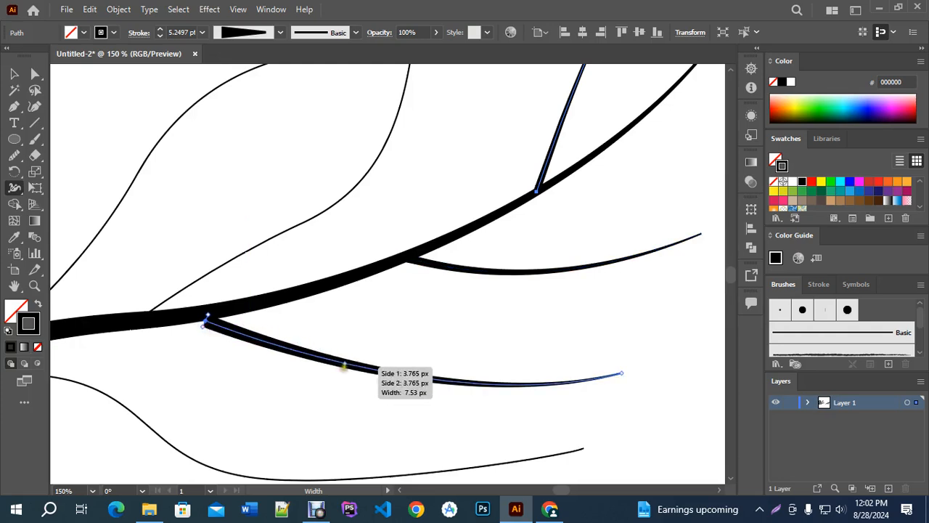
Step: Move the base anchor of the thicker curved branch below the stem inward so its blunt end sits inside the stem
scroll(442, 381, "down", 2)
scroll(472, 418, "up", 1)
left_click_drag(479, 411, 519, 291)
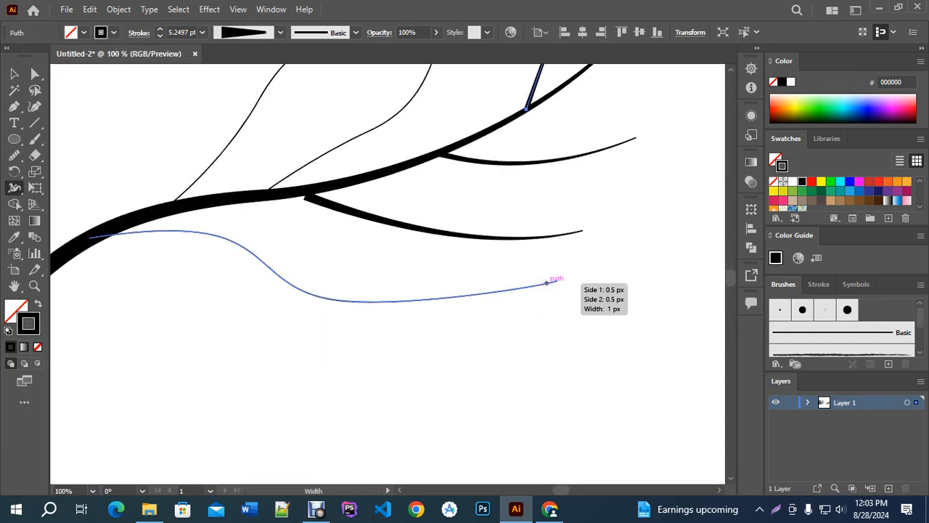
scroll(547, 283, "up", 1)
left_click(35, 74)
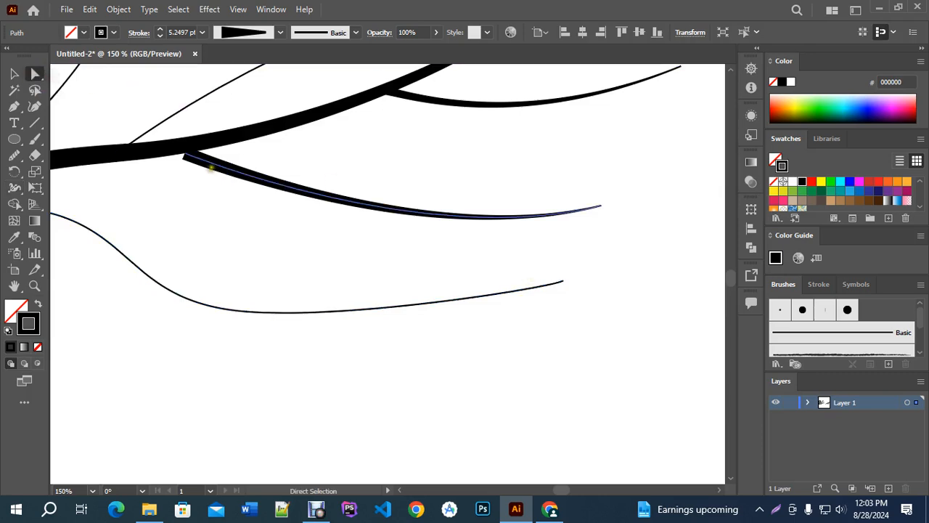
left_click_drag(184, 153, 176, 149)
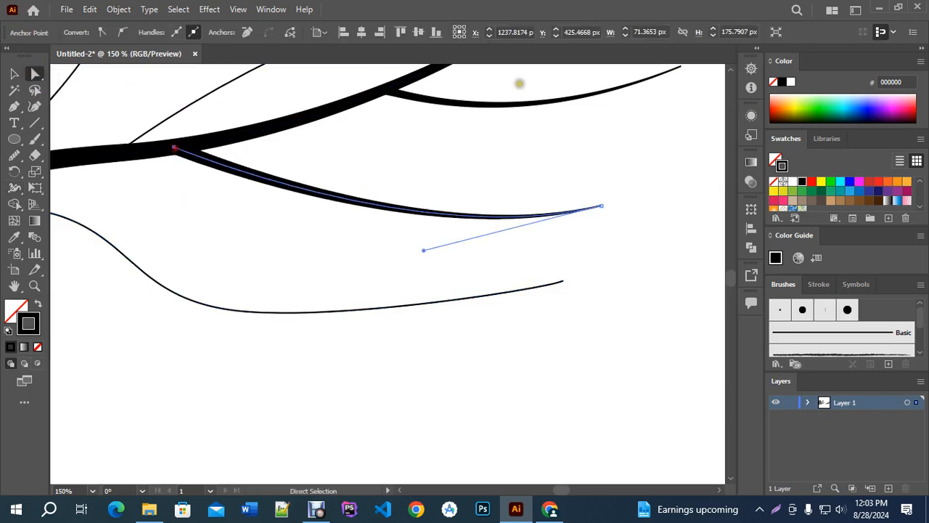
scroll(482, 183, "down", 2)
scroll(372, 180, "up", 3)
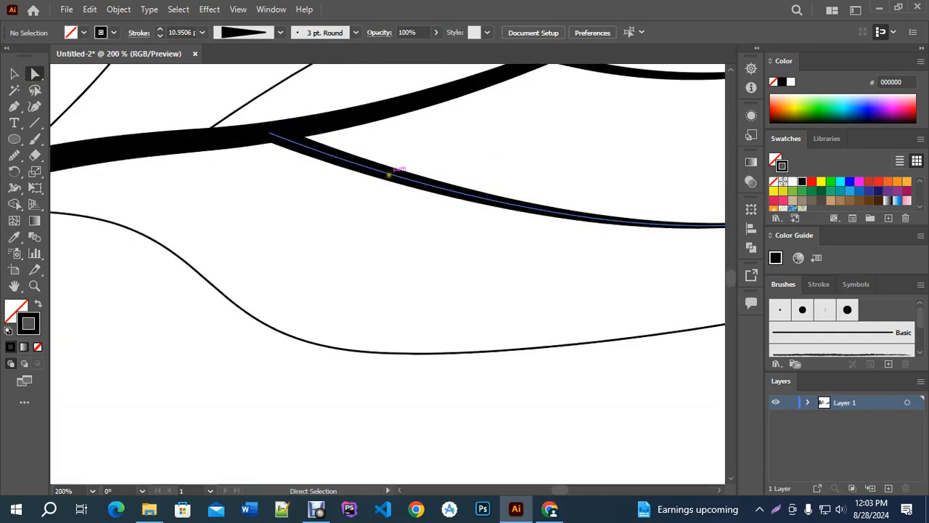
scroll(428, 239, "down", 3)
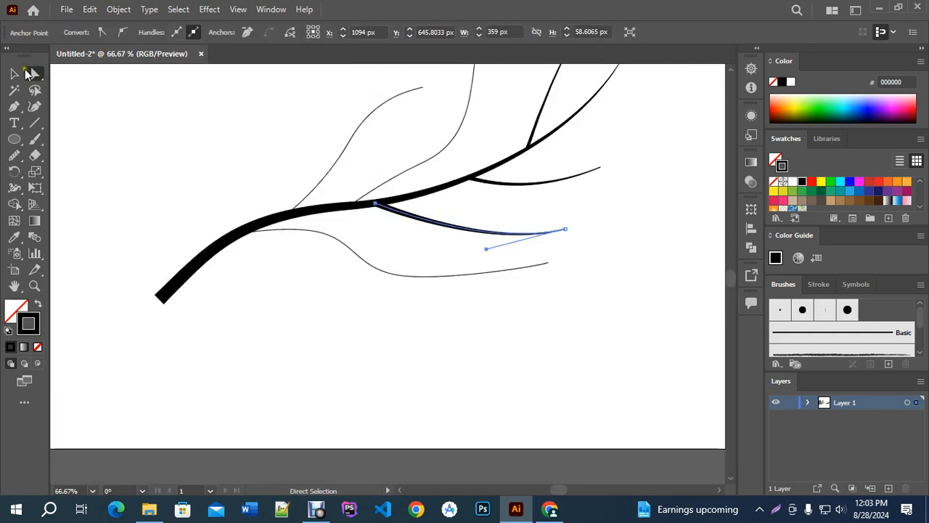
Step: Select the wavy lowest branch and activate the Width tool for it
left_click(14, 73)
left_click(371, 263)
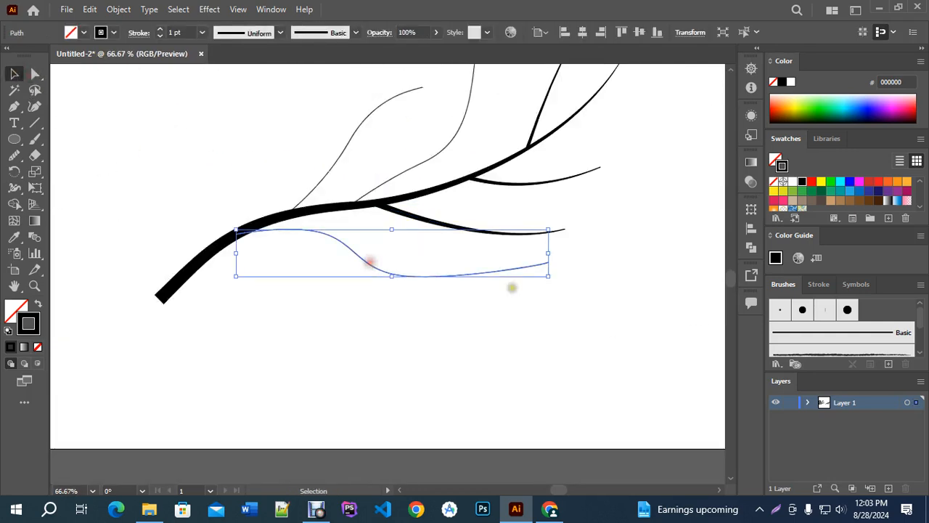
left_click(14, 187)
scroll(537, 265, "up", 3)
left_click_drag(258, 274, 428, 258)
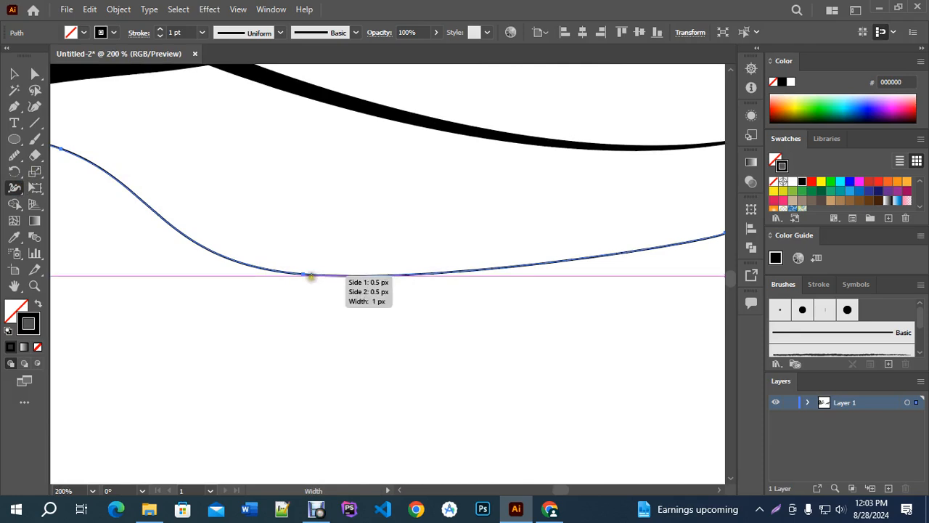
left_click_drag(304, 275, 303, 290)
scroll(390, 317, "down", 3)
scroll(395, 324, "up", 1)
key("ctrl+z")
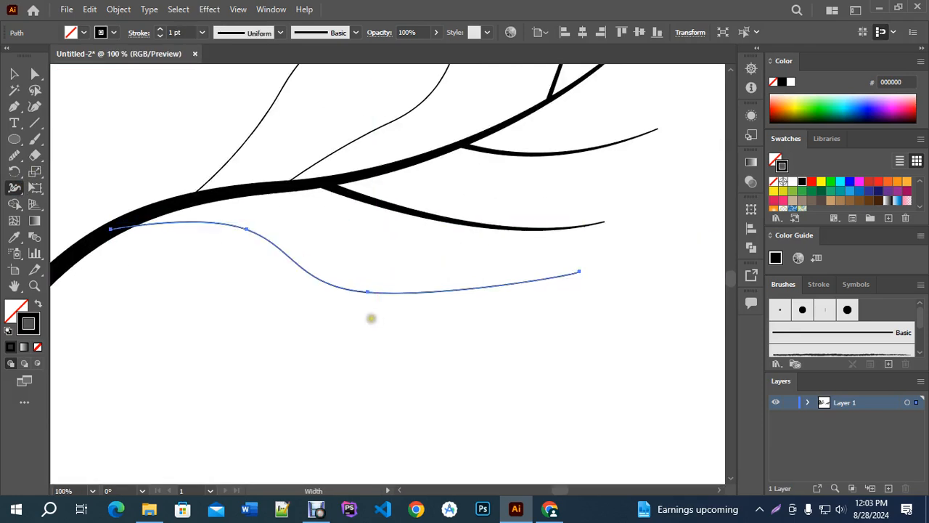
Step: Widen only the underside of the wavy lowest branch at its lower bend to about 19.3 pt, leaving both ends tapered
scroll(371, 317, "up", 2)
left_click_drag(366, 270, 365, 299)
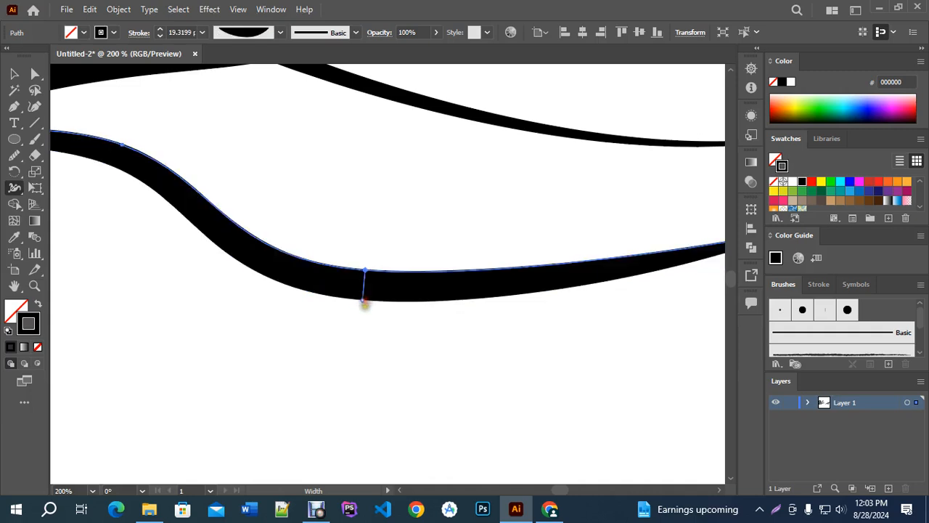
scroll(365, 300, "down", 3)
left_click_drag(390, 328, 470, 351)
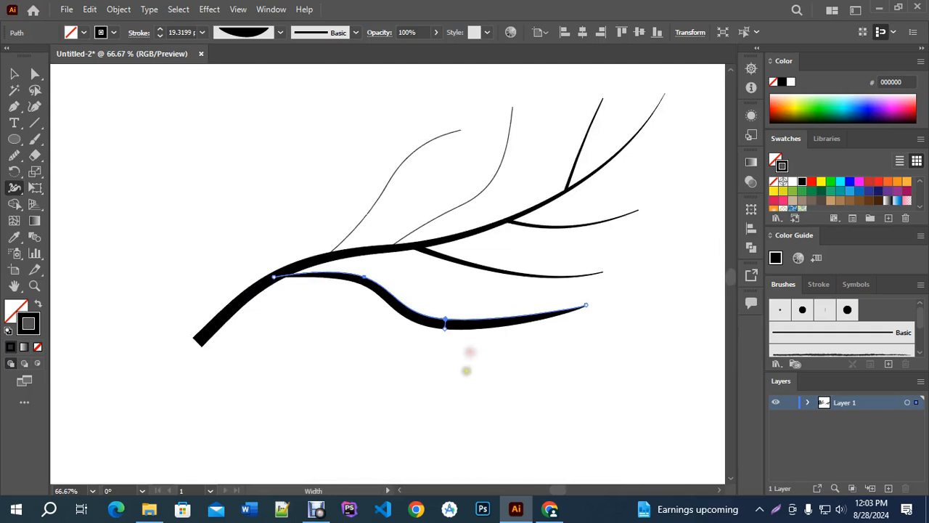
Step: Widen the two curved branches above the stem's thick part at their middle bends so they taper to both ends, and deselect
scroll(392, 198, "up", 2)
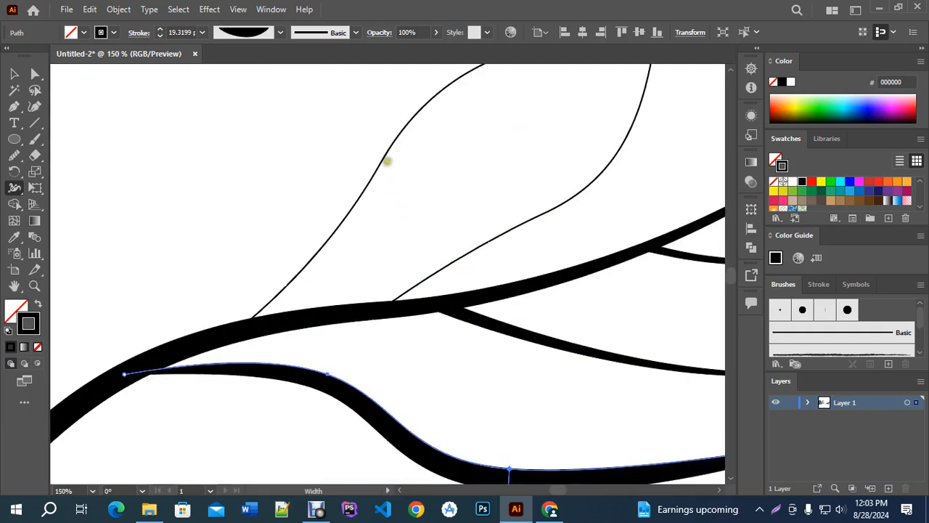
scroll(388, 164, "up", 1)
left_click_drag(389, 186, 376, 176)
scroll(375, 177, "down", 3)
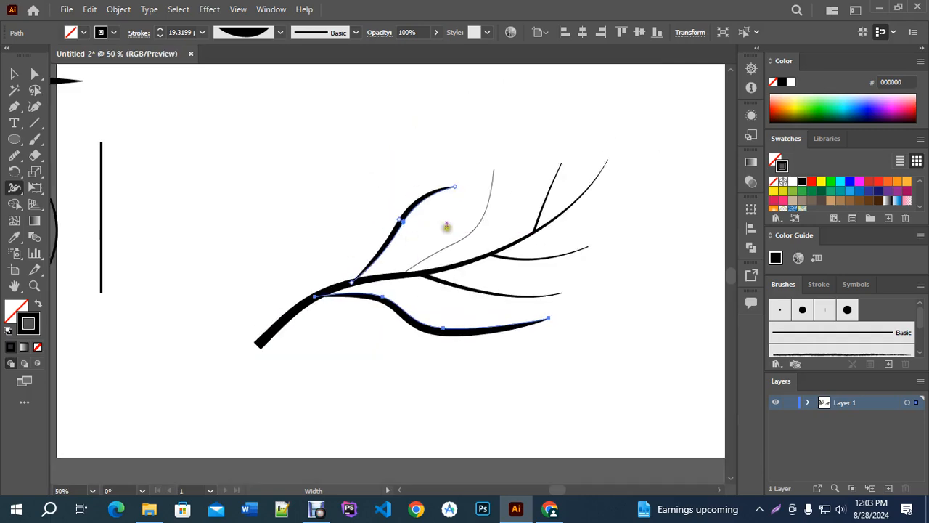
scroll(443, 230, "up", 3)
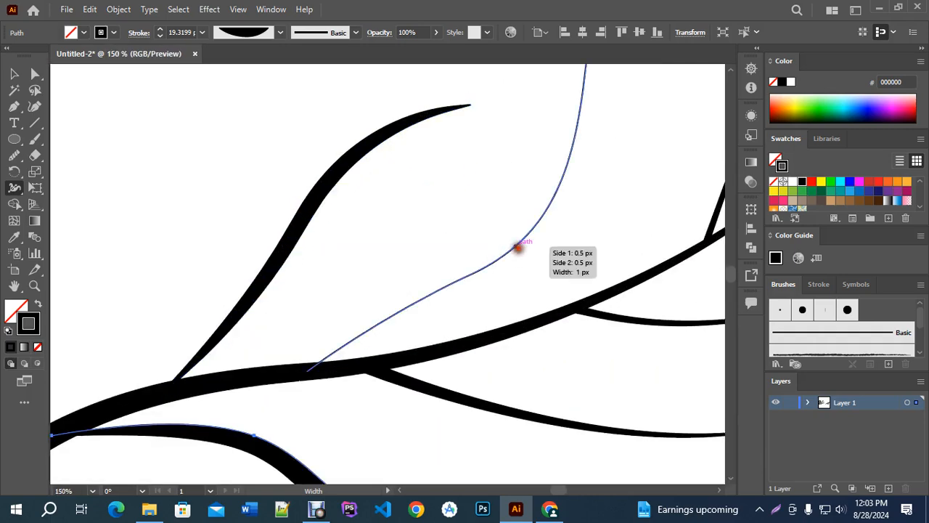
left_click_drag(517, 248, 520, 249)
left_click(16, 74)
left_click(406, 155)
scroll(440, 290, "down", 2)
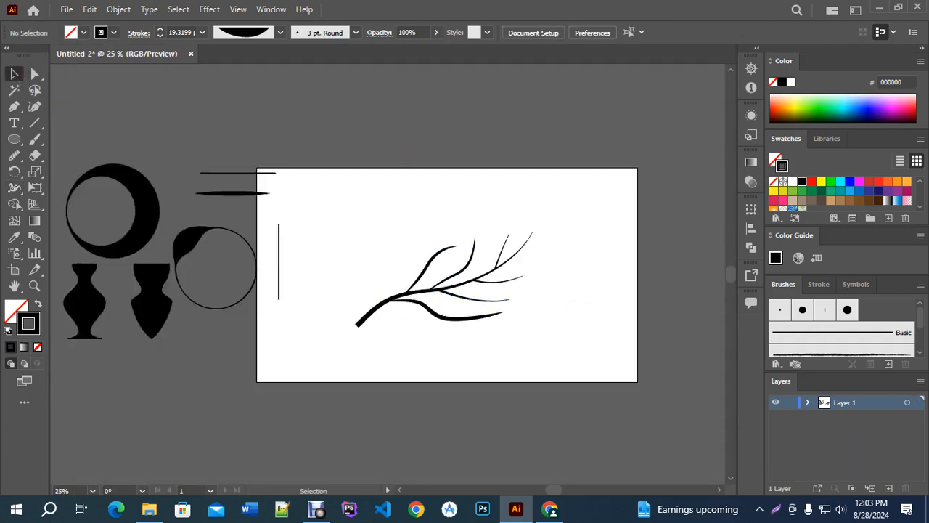
Step: Select the whole branching stem and move it to the lower right part of the artboard
scroll(571, 309, "up", 1)
left_click_drag(334, 217, 517, 335)
left_click_drag(454, 273, 554, 308)
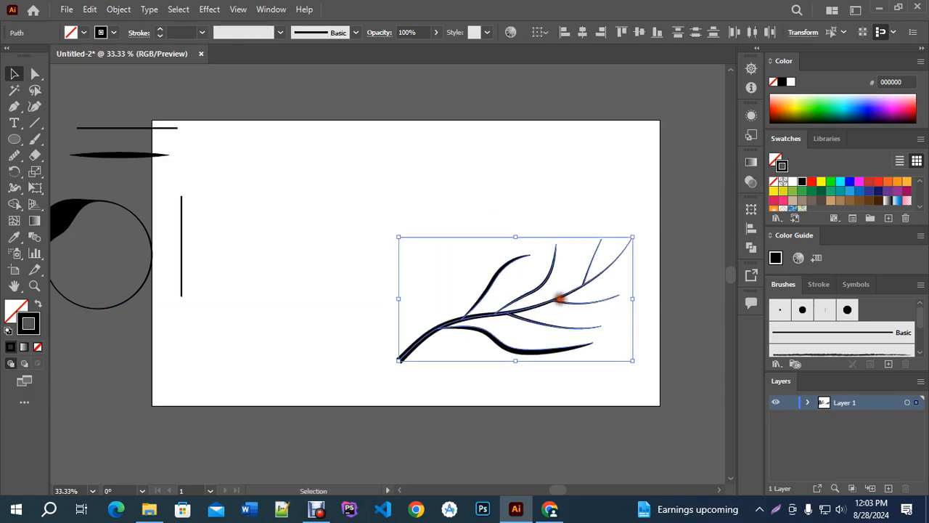
Step: Switch to Chrome and search Google Images for "width tool practice images"
left_click(550, 508)
triple_click(313, 109)
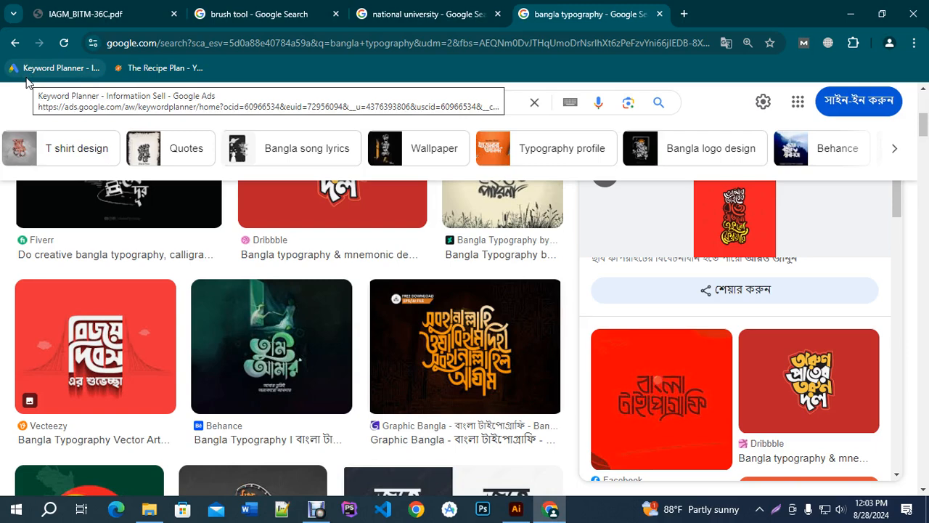
type("widht ")
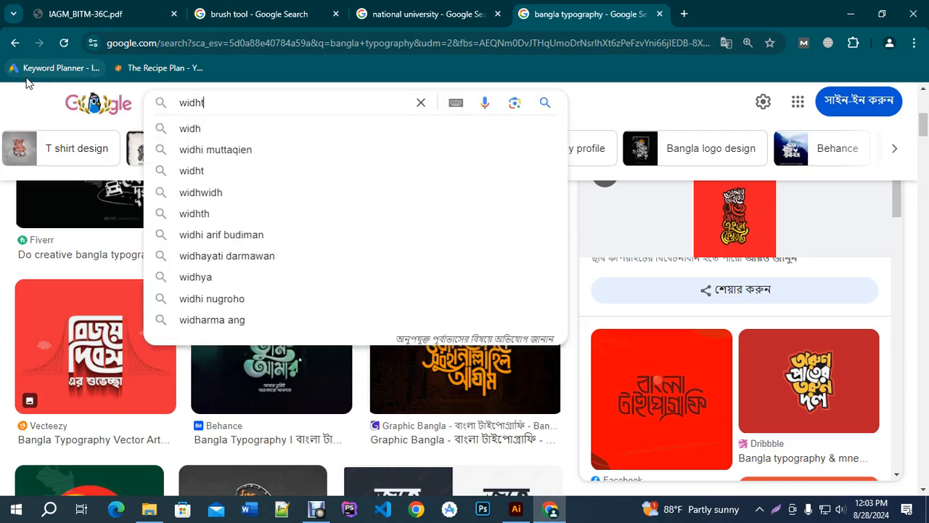
type("tool practice images")
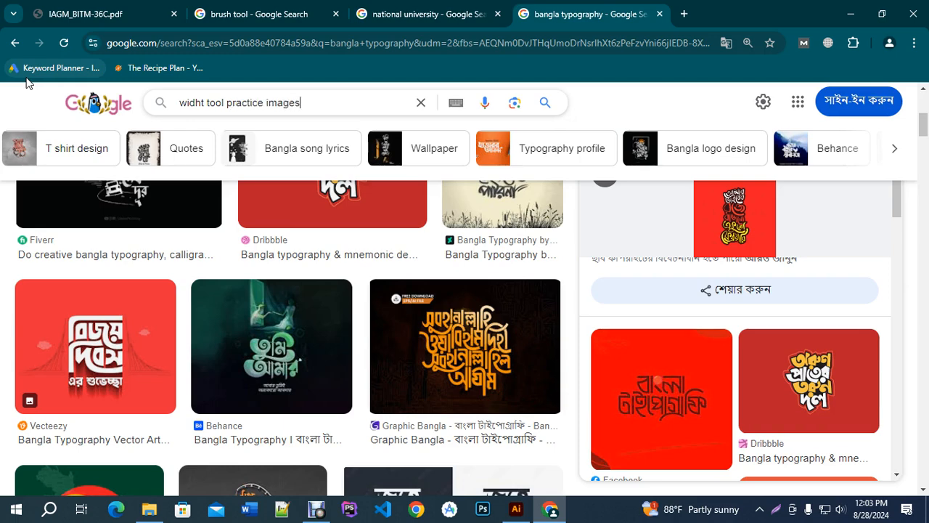
key("Return")
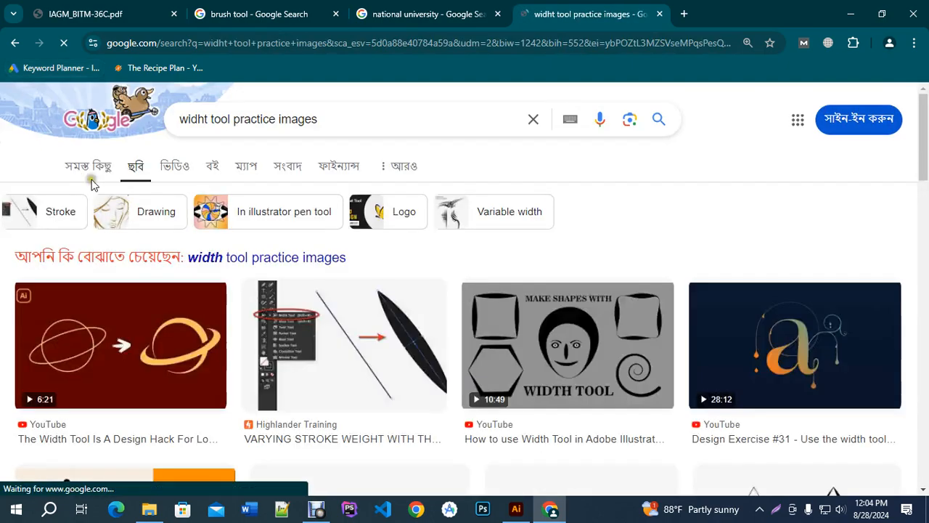
left_click(218, 257)
Step: Open the 99Designs result showing four figures in dark dresses and copy its image
scroll(285, 282, "down", 4)
scroll(286, 282, "down", 4)
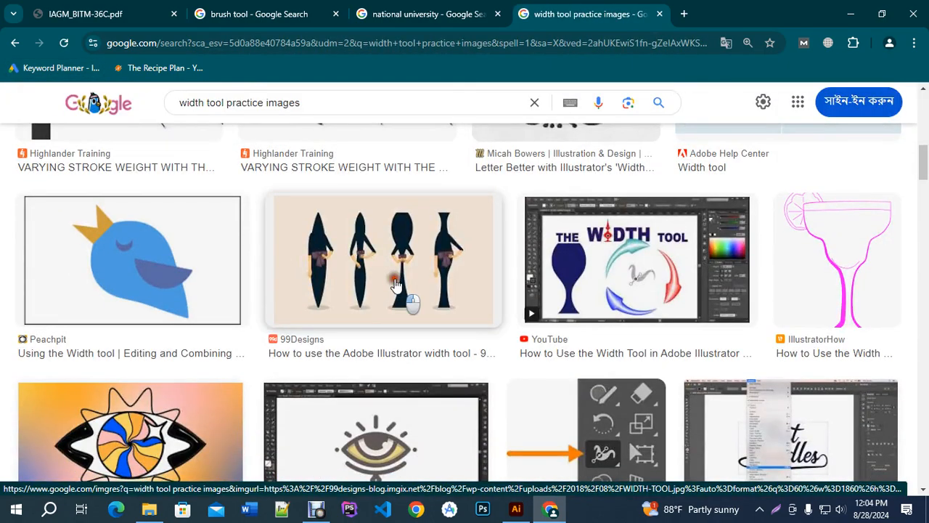
left_click(445, 299)
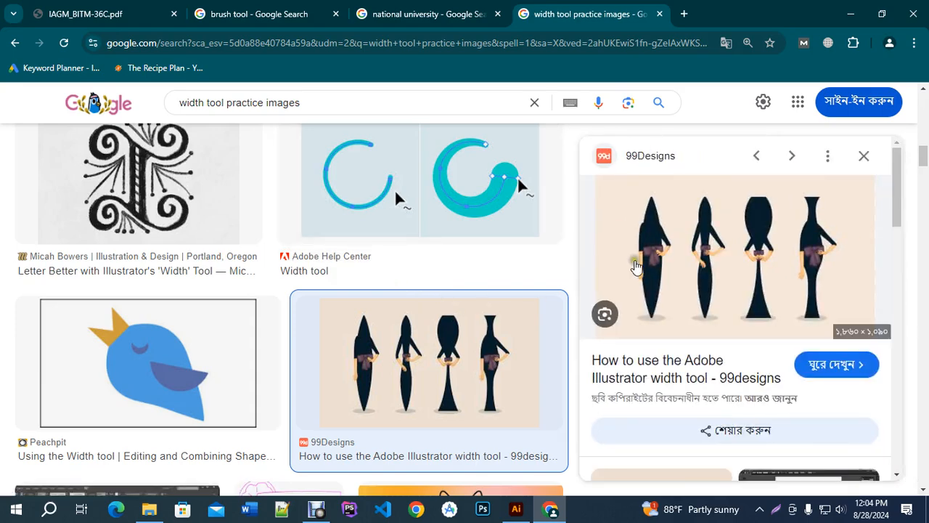
right_click(673, 221)
scroll(721, 385, "down", 2)
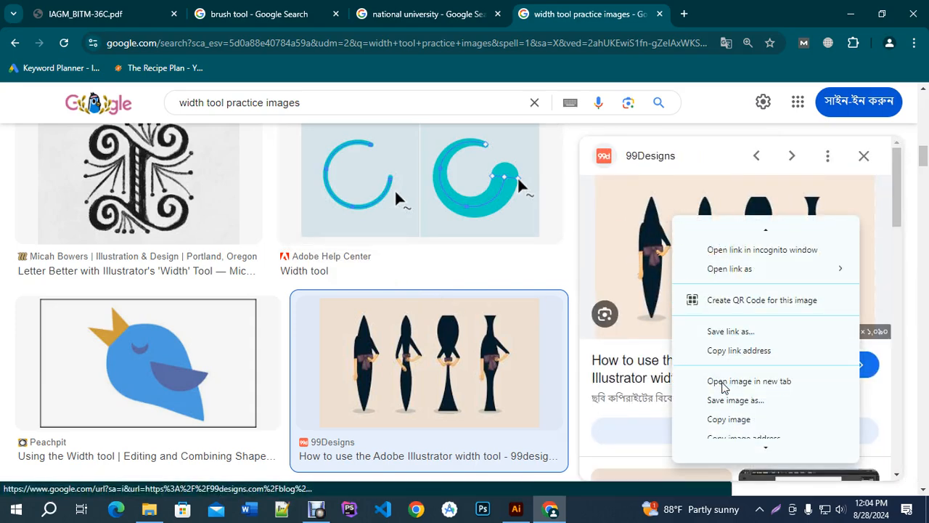
left_click(729, 420)
Step: Browse more width tool practice images and preview the Webdew calligraphic flourish example
scroll(409, 346, "down", 5)
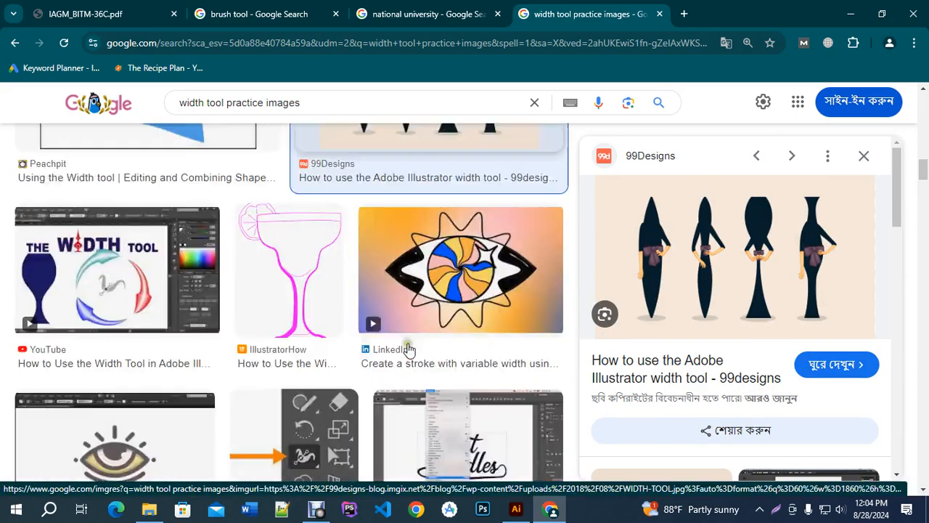
scroll(409, 346, "down", 6)
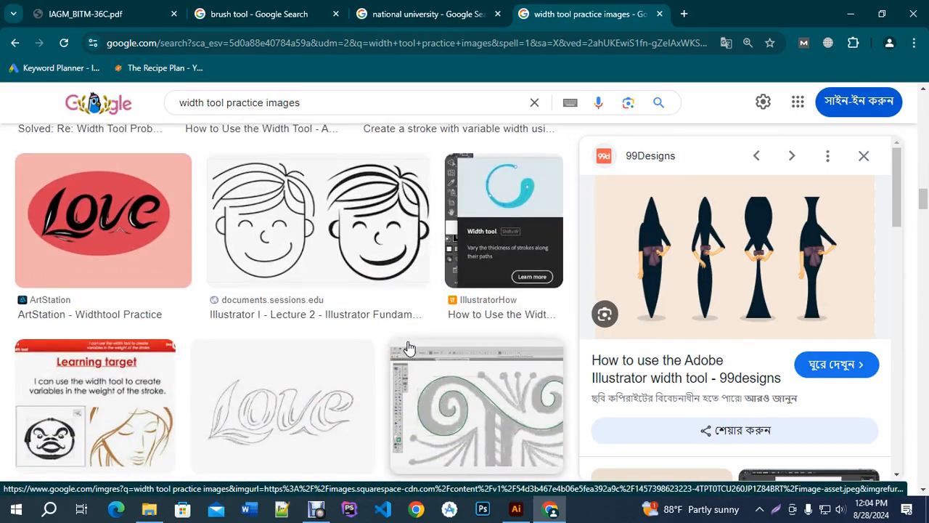
scroll(409, 347, "down", 8)
scroll(409, 346, "down", 7)
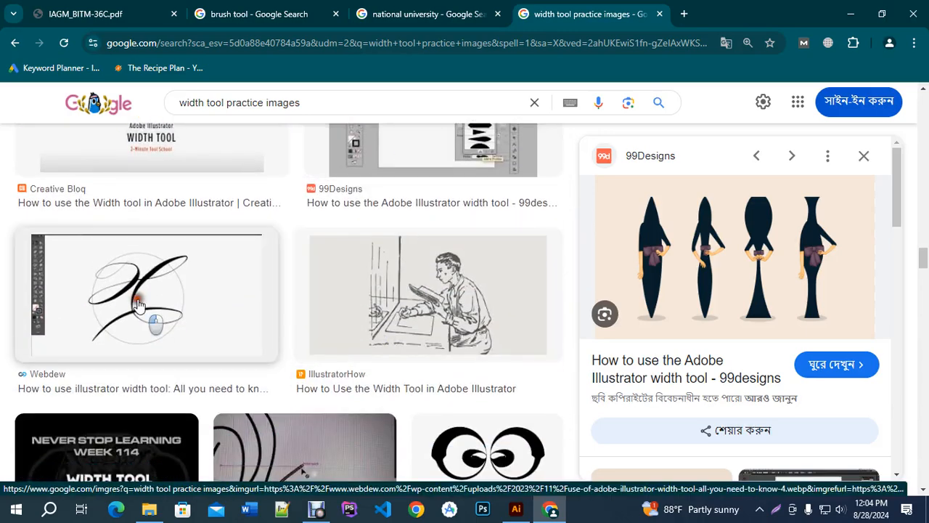
left_click(138, 303)
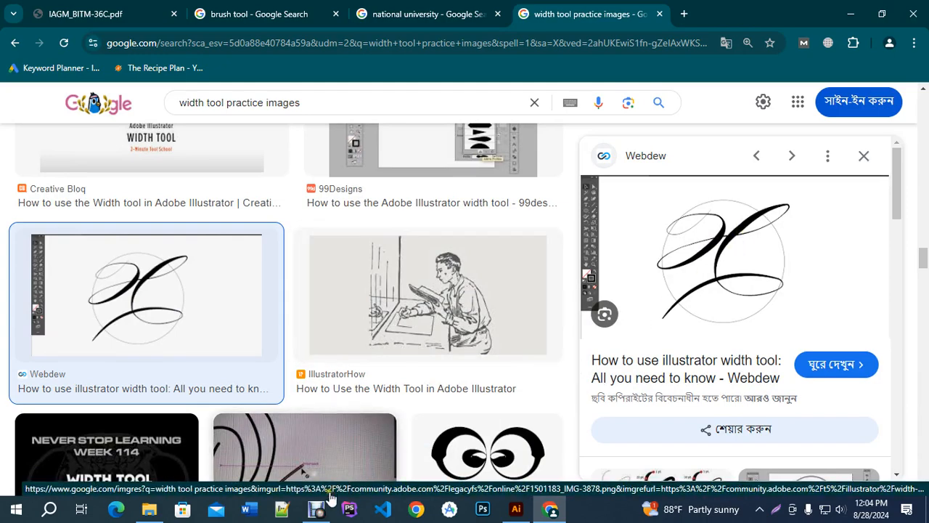
Step: Switch back to Illustrator, paste the copied image of four figures and place it beside the artboard's right edge
left_click(516, 509)
key("ctrl+v")
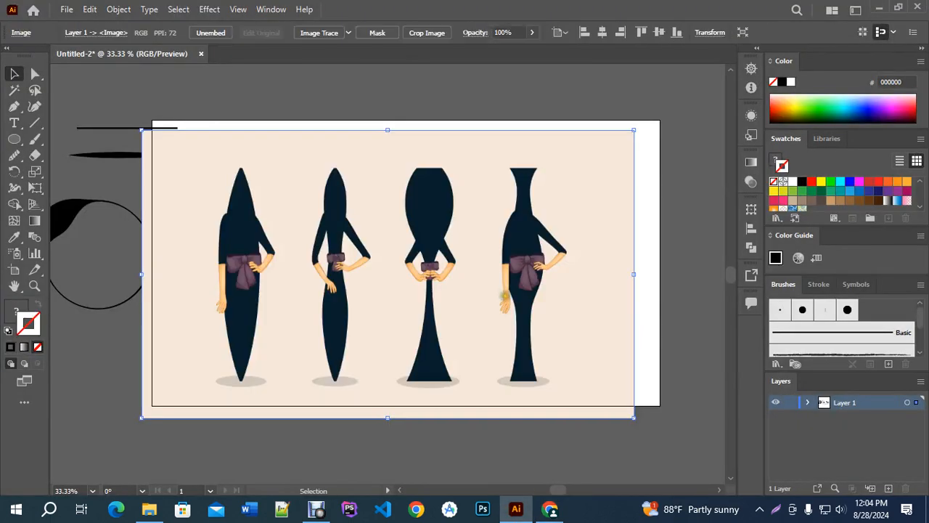
scroll(365, 238, "down", 3)
left_click_drag(366, 238, 572, 238)
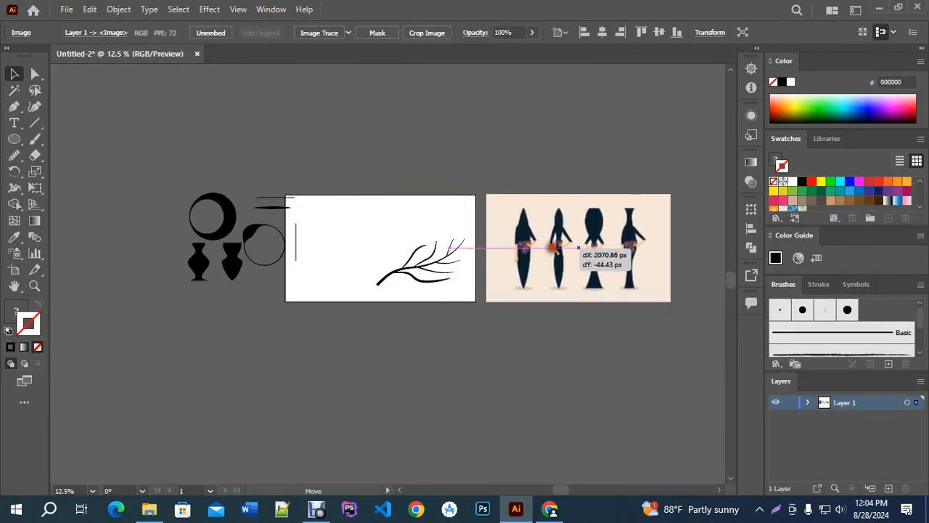
Step: Duplicate the short vertical line onto the artboard and lengthen the copy to match the height of the reference figures
scroll(342, 243, "up", 2)
left_click_drag(704, 302, 557, 276)
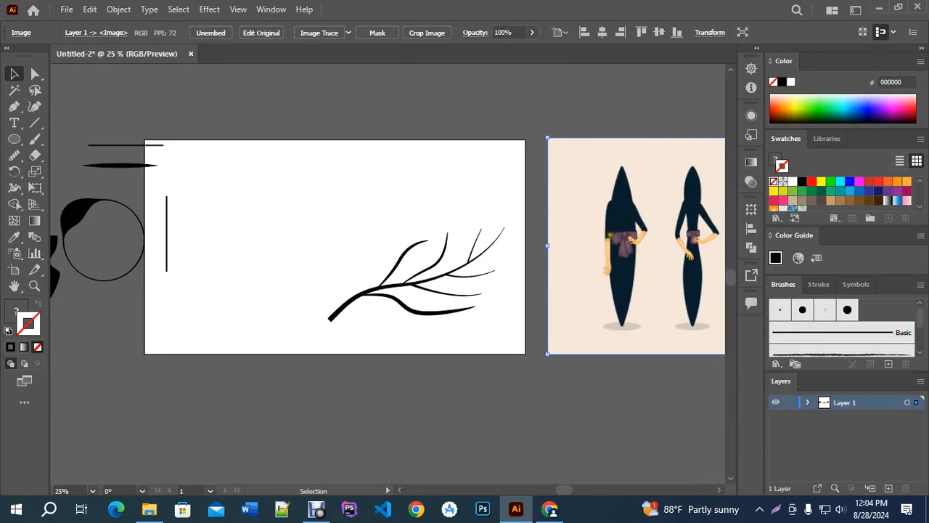
scroll(484, 279, "down", 1)
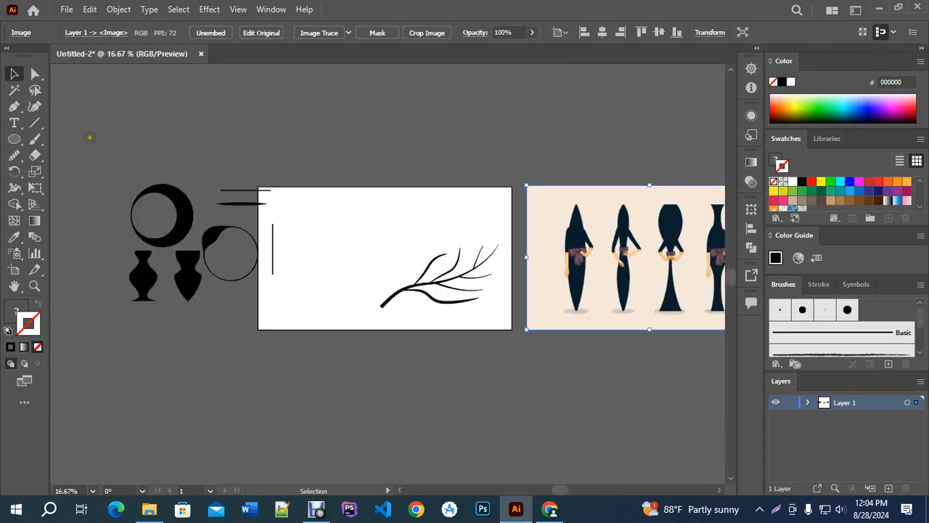
left_click(272, 247)
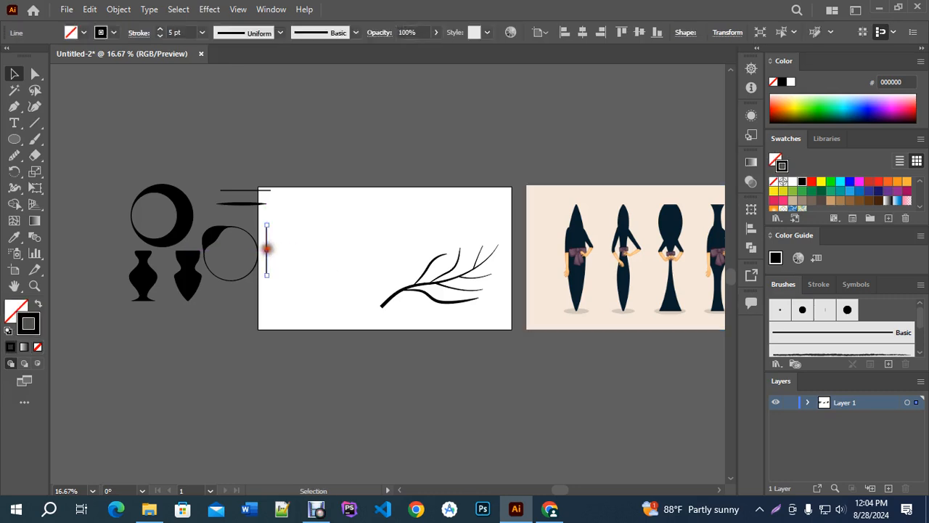
left_click_drag(272, 247, 315, 199)
left_click_drag(314, 248, 300, 257)
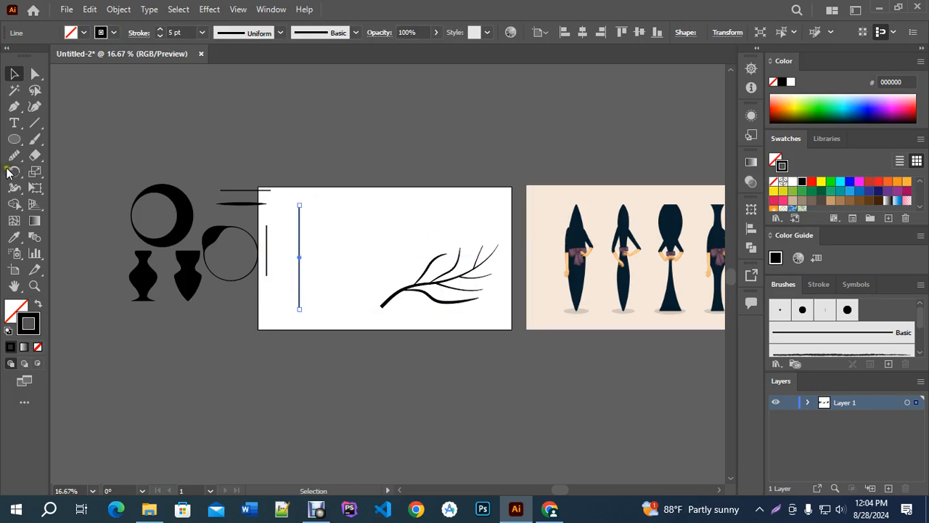
Step: Widen the middle of the long line with the Width tool into a spindle like the first figure's dress
left_click(14, 187)
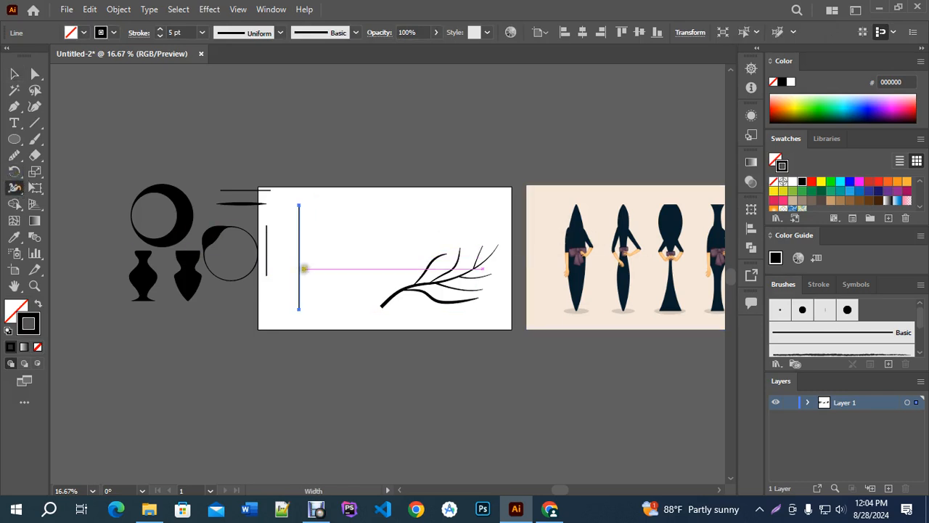
left_click_drag(299, 258, 311, 260)
left_click(14, 236)
left_click_drag(550, 231, 507, 231)
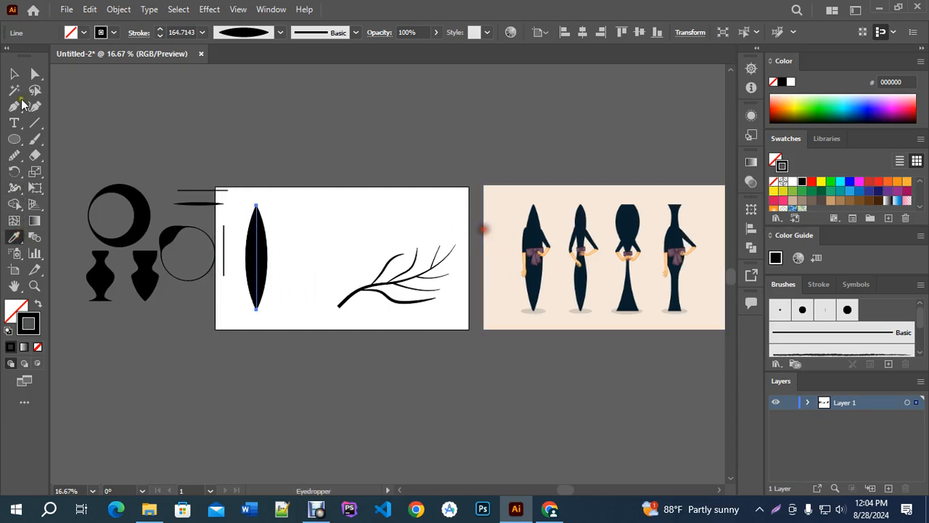
Step: Duplicate the spindle beside the original and reshape the copy with the Width tool into a pinched waist between two bulges
left_click(14, 74)
left_click_drag(256, 256, 299, 255)
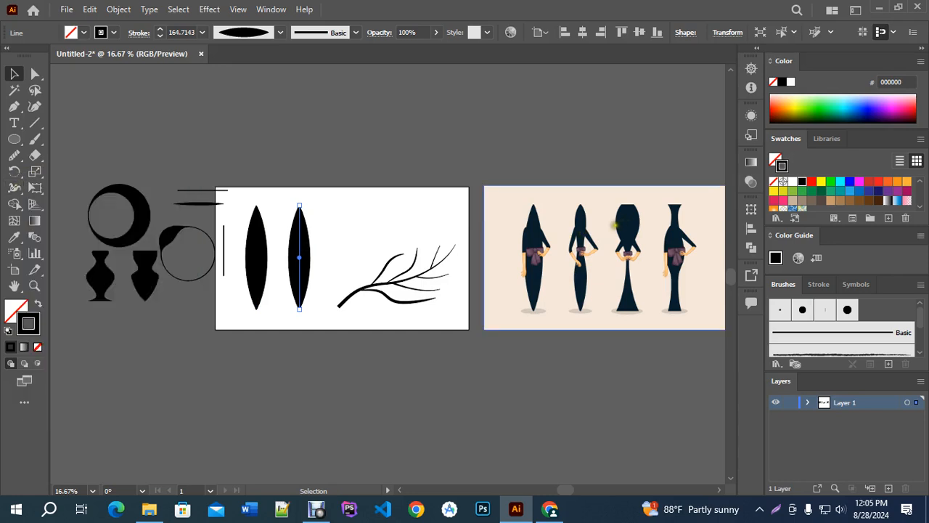
left_click(15, 188)
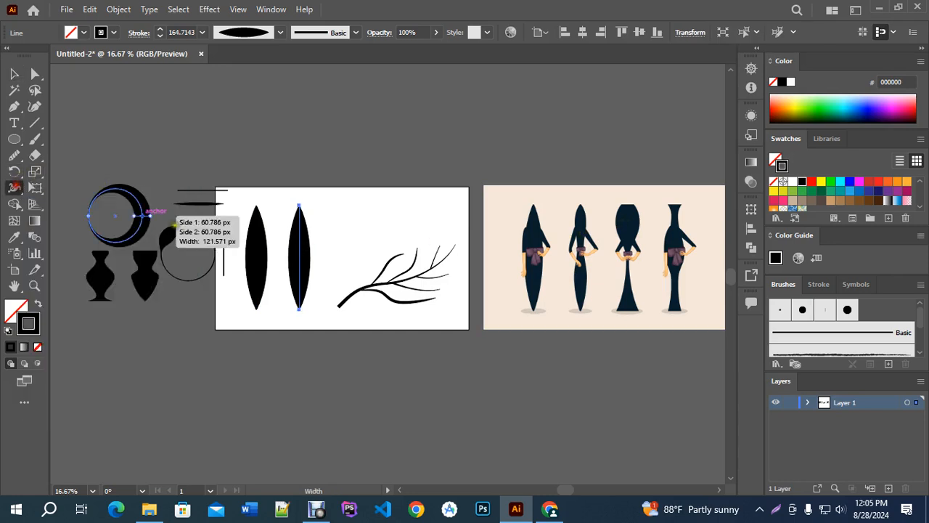
scroll(353, 269, "up", 2)
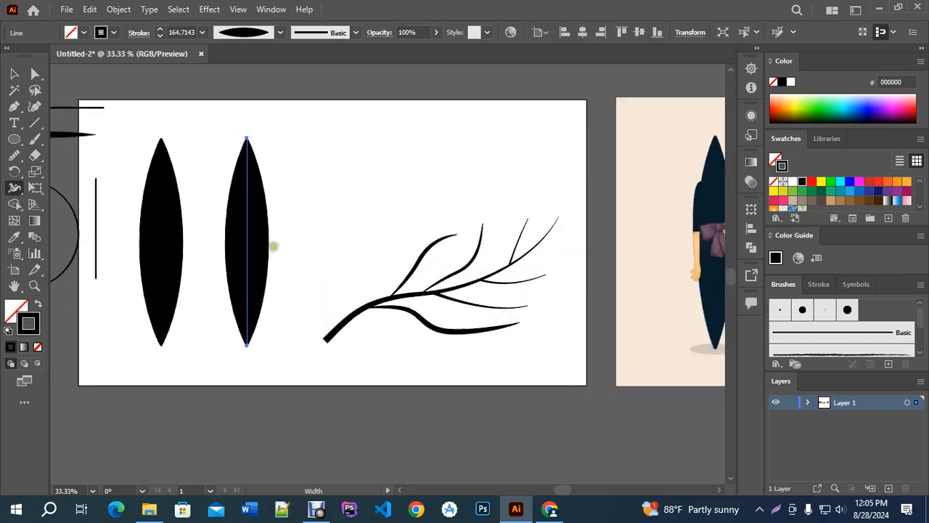
mouse_move(271, 241)
left_mouse_down()
mouse_move(261, 228)
mouse_move(265, 244)
mouse_move(258, 242)
mouse_move(276, 242)
mouse_move(264, 243)
left_mouse_up()
key("ctrl+z")
mouse_move(258, 201)
left_mouse_down()
mouse_move(267, 202)
mouse_move(247, 248)
mouse_move(248, 279)
left_mouse_up()
mouse_move(247, 200)
left_mouse_down()
mouse_move(250, 186)
mouse_move(248, 194)
left_mouse_up()
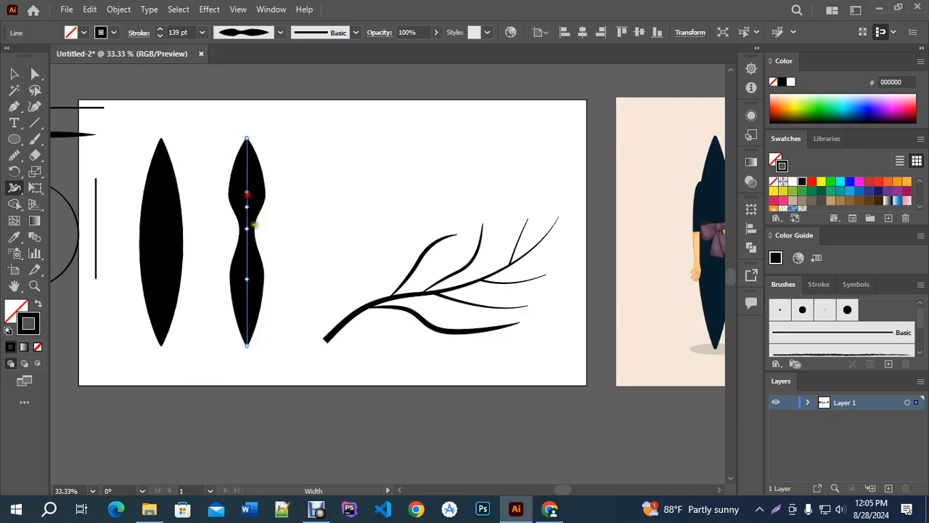
Step: Slim the upper and lower bulges of the second shape with the Width tool to resemble the second figure
scroll(251, 228, "down", 2)
scroll(251, 228, "up", 1)
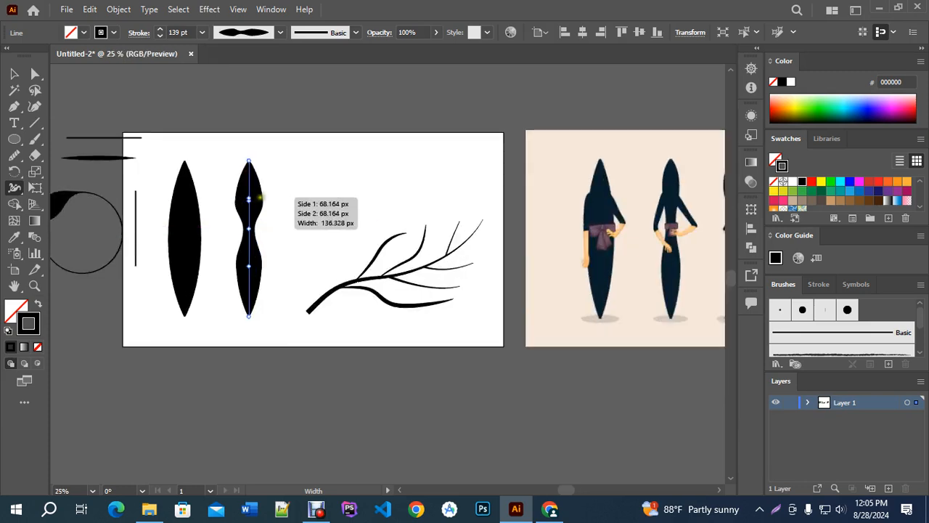
left_click_drag(259, 201, 259, 204)
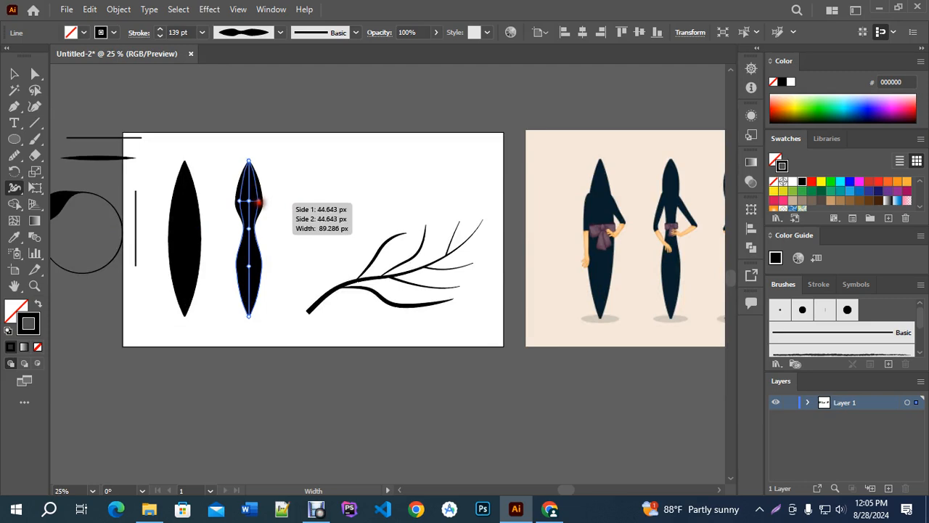
left_click_drag(260, 267, 257, 266)
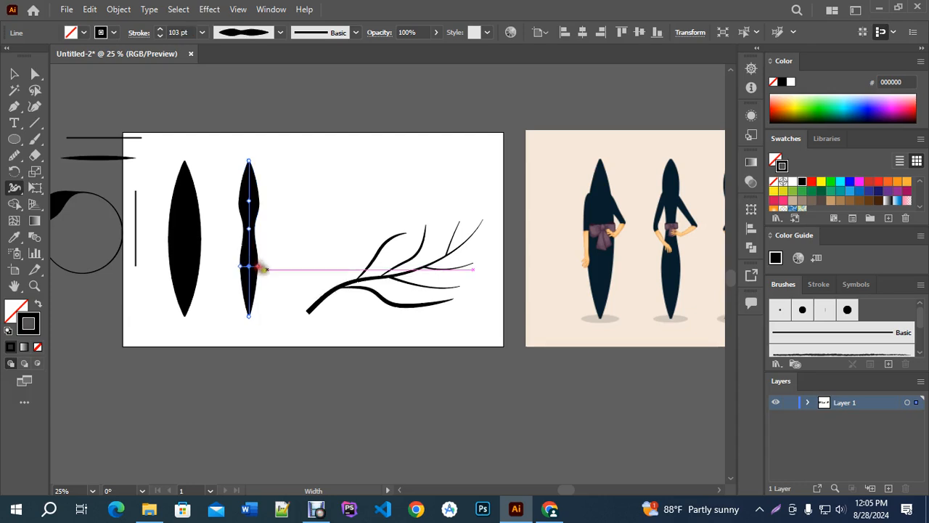
Step: Lengthen the thin vertical line at the artboard's left edge and place a copy beside the second shape
left_click(14, 73)
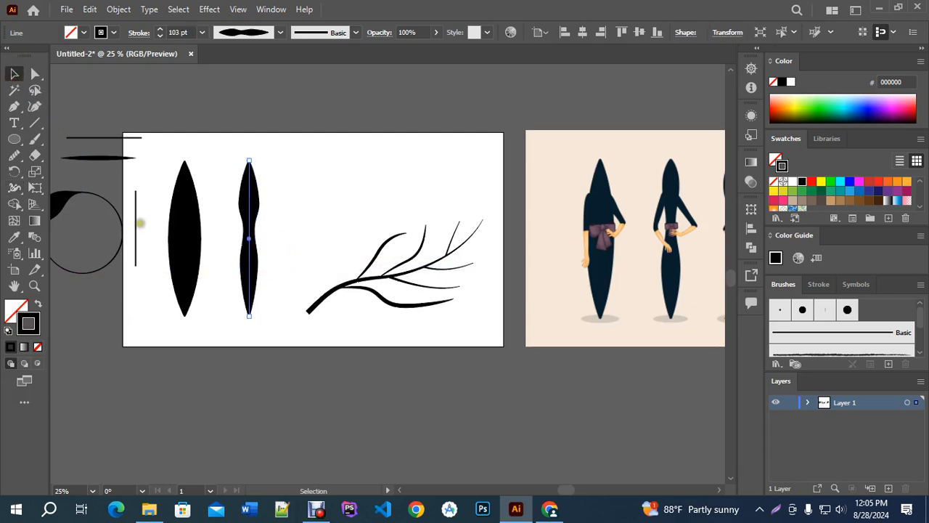
left_click(136, 200)
mouse_move(136, 191)
left_mouse_down()
mouse_move(137, 138)
mouse_move(139, 161)
left_mouse_up()
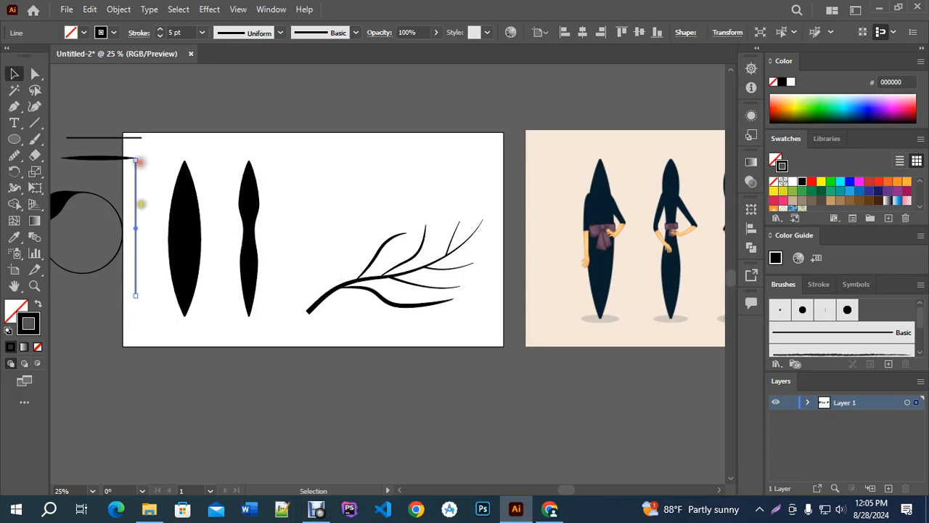
left_click_drag(134, 229, 287, 238)
left_click_drag(360, 211, 264, 205)
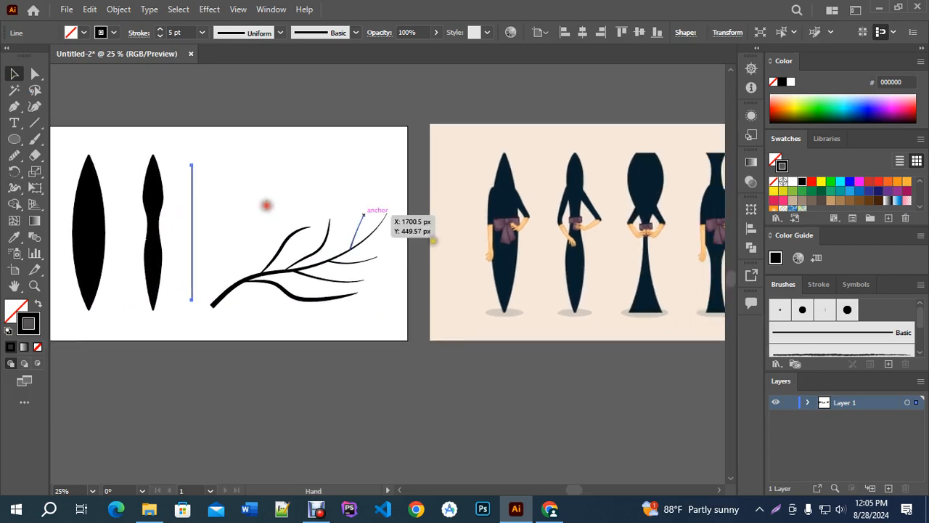
Step: Shape the new line with the Width tool into the third figure, with a flared base, narrow waist and broad top
left_click(14, 187)
left_click_drag(192, 297, 210, 298)
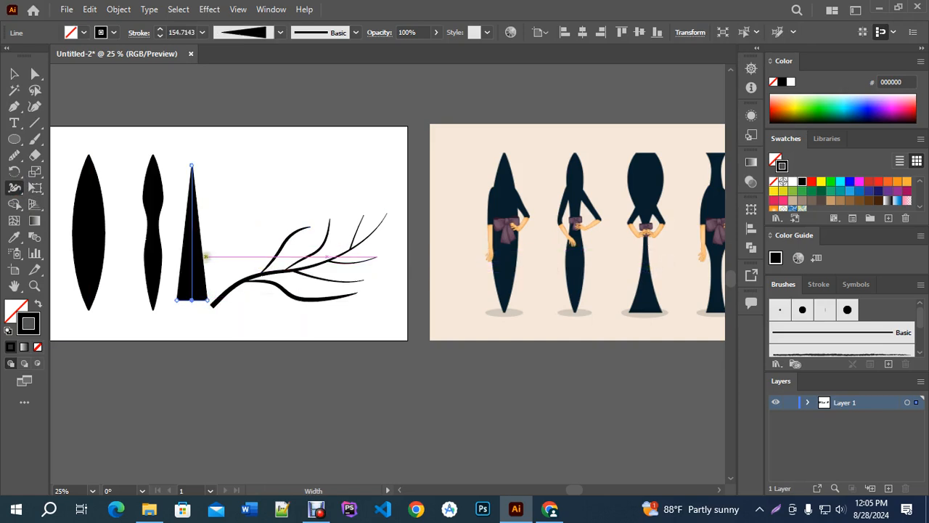
left_click_drag(197, 254, 196, 254)
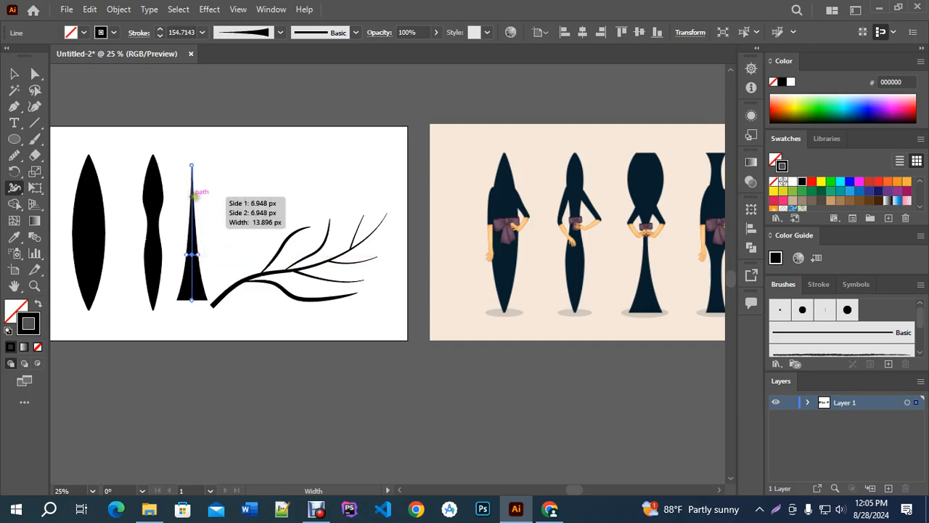
left_click_drag(193, 194, 204, 166)
left_click_drag(207, 194, 214, 195)
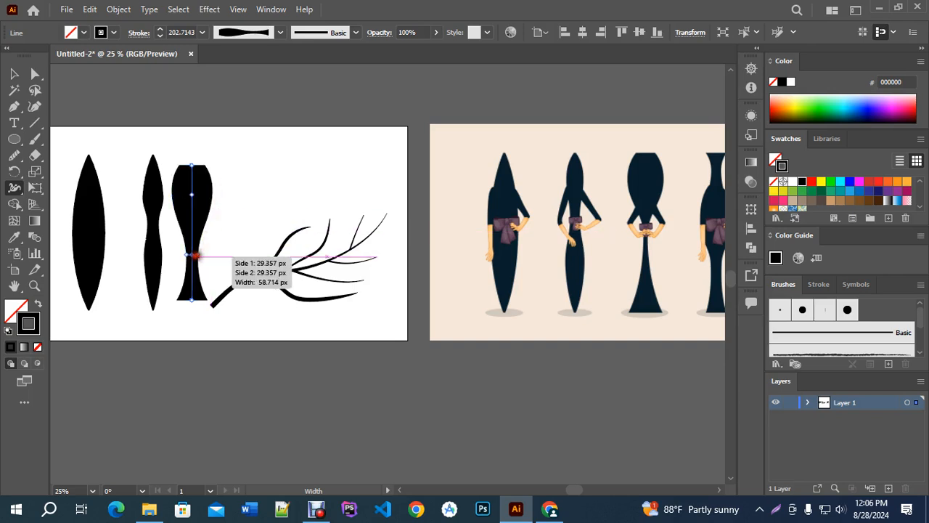
Step: Narrow the third shape's waist, shift its width point slightly upward, and deselect the shape
scroll(196, 256, "up", 3)
left_click_drag(204, 251, 201, 251)
scroll(228, 293, "down", 3)
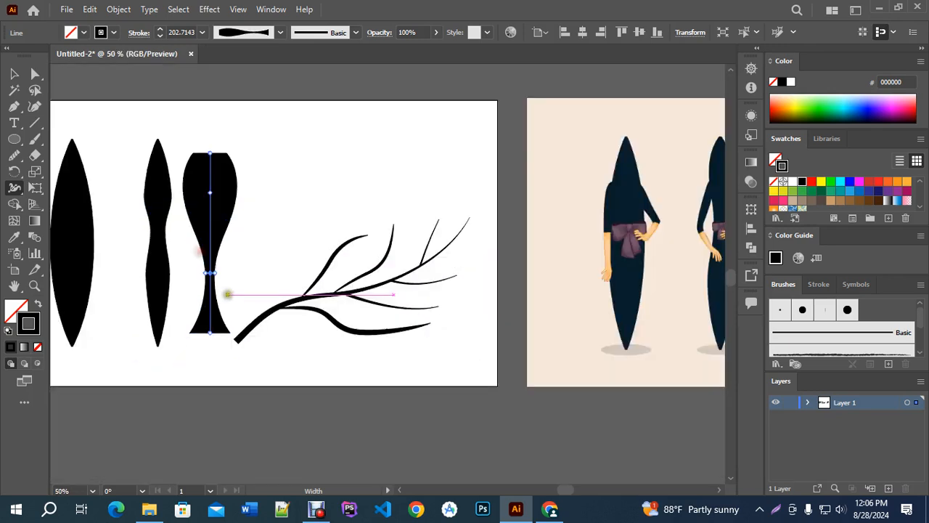
scroll(224, 290, "up", 1)
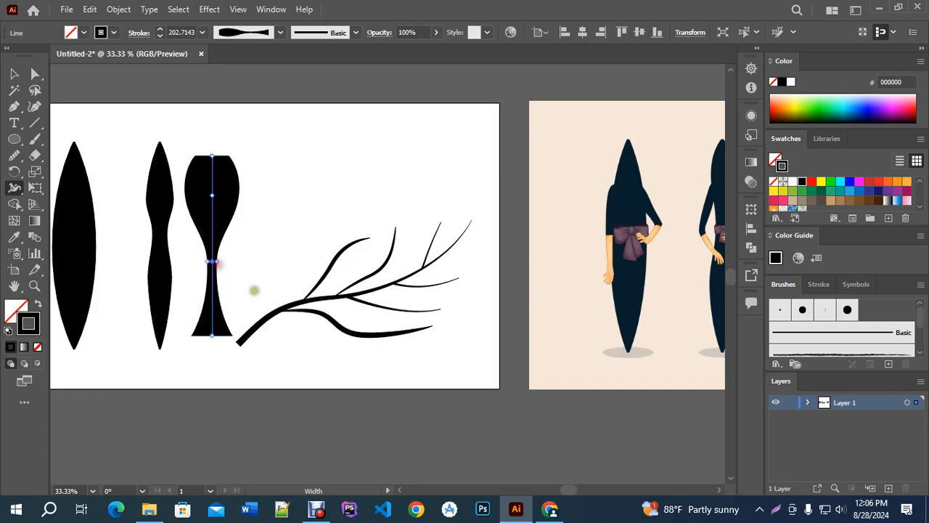
scroll(254, 290, "down", 2)
key("v")
left_click(308, 217)
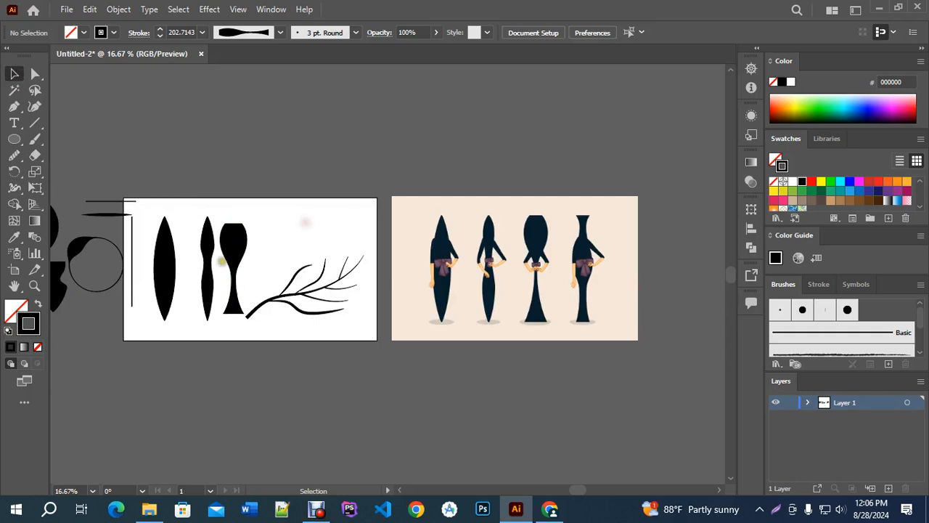
Step: Move the second and third shapes closer to the first, and move the reference image up over the artboard's upper-right corner
mouse_move(209, 262)
left_mouse_down()
mouse_move(198, 263)
mouse_move(227, 254)
left_mouse_up()
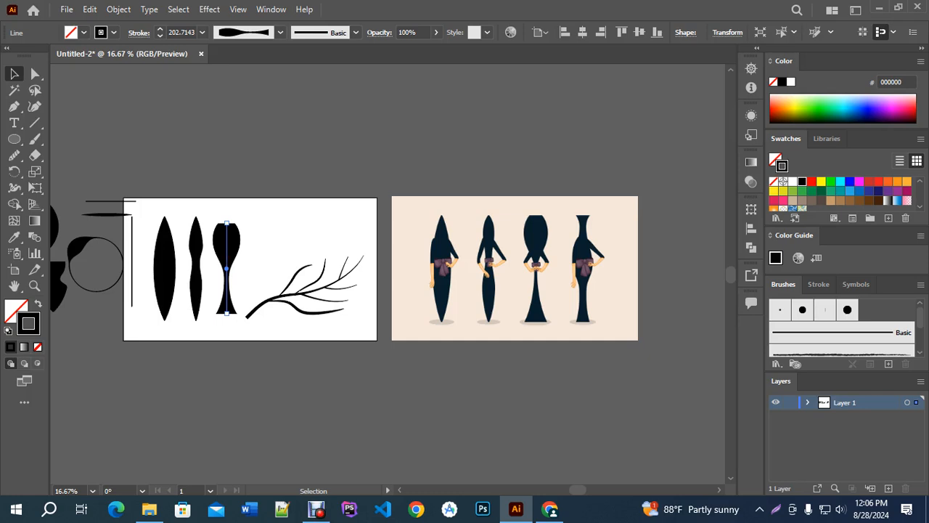
scroll(248, 251, "up", 1)
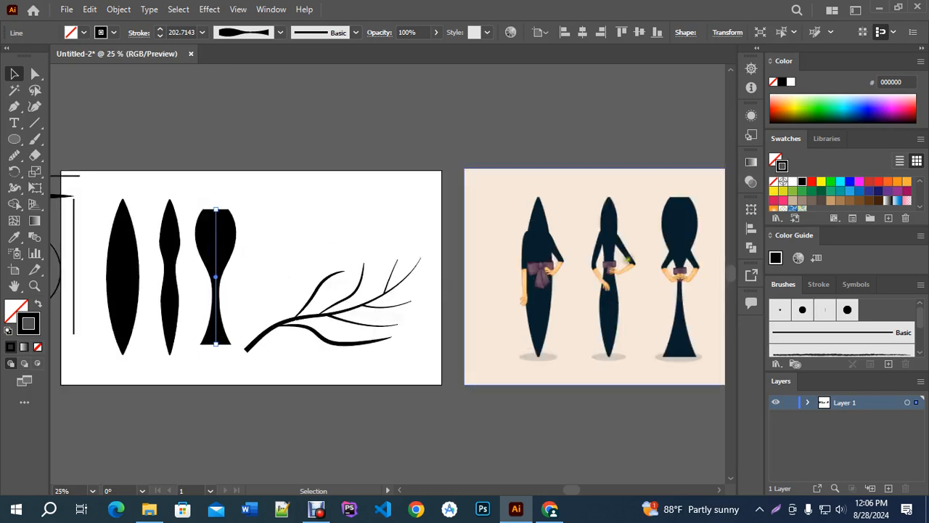
left_click_drag(617, 247, 455, 111)
left_click_drag(309, 276, 377, 331)
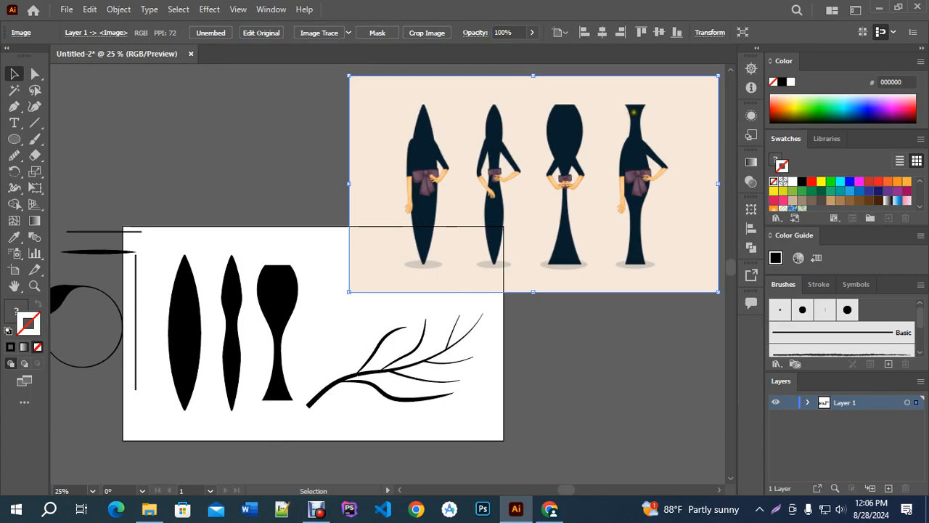
scroll(526, 184, "up", 1)
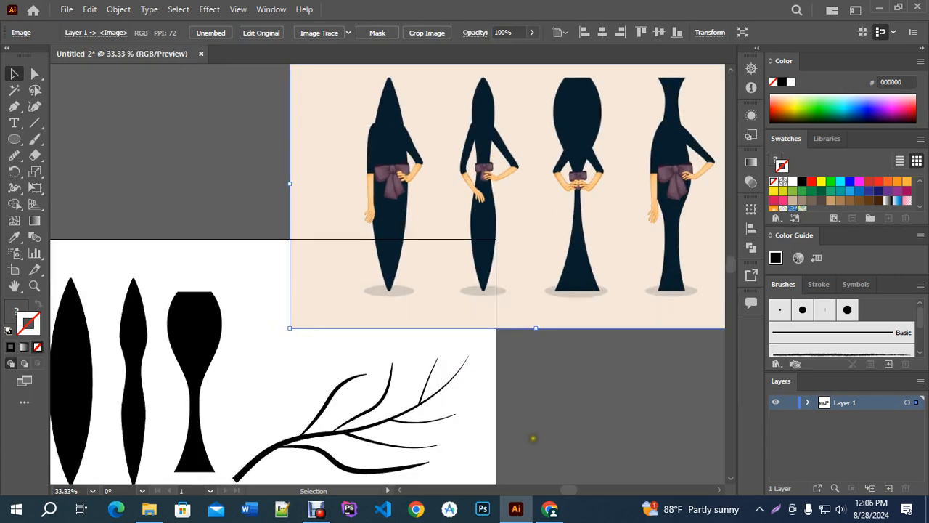
Step: Switch to Chrome, search Google Images for "2d cartoon character" and preview the Freepik result
left_click(550, 509)
left_click_drag(320, 105, 112, 98)
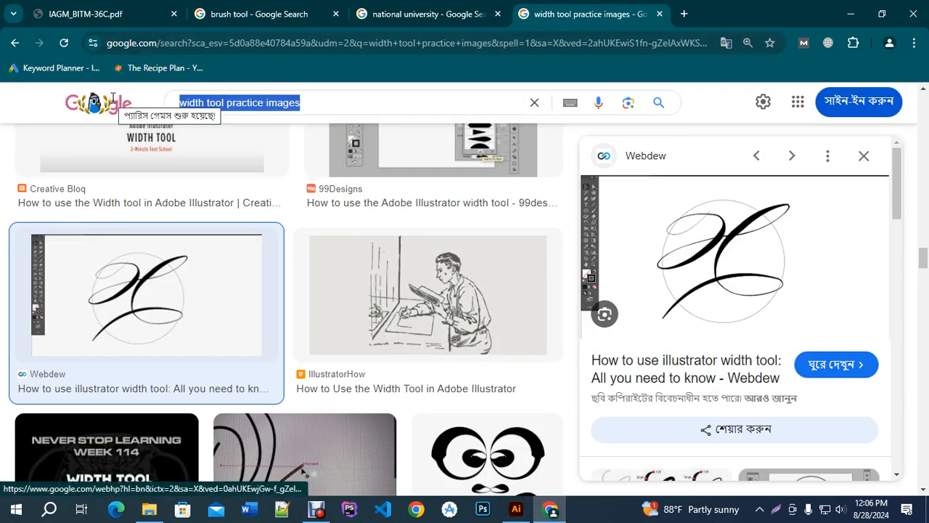
type("cartoon character")
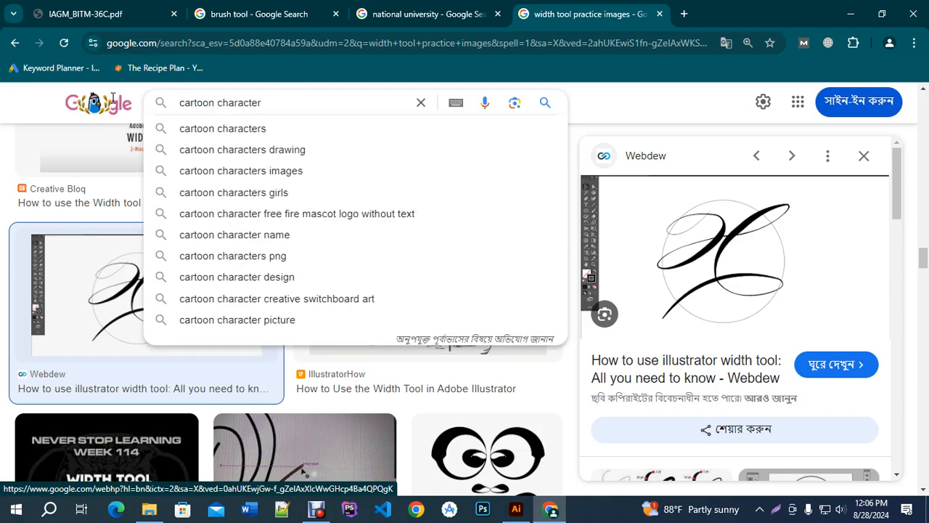
left_click(180, 102)
type("2d")
key("Return")
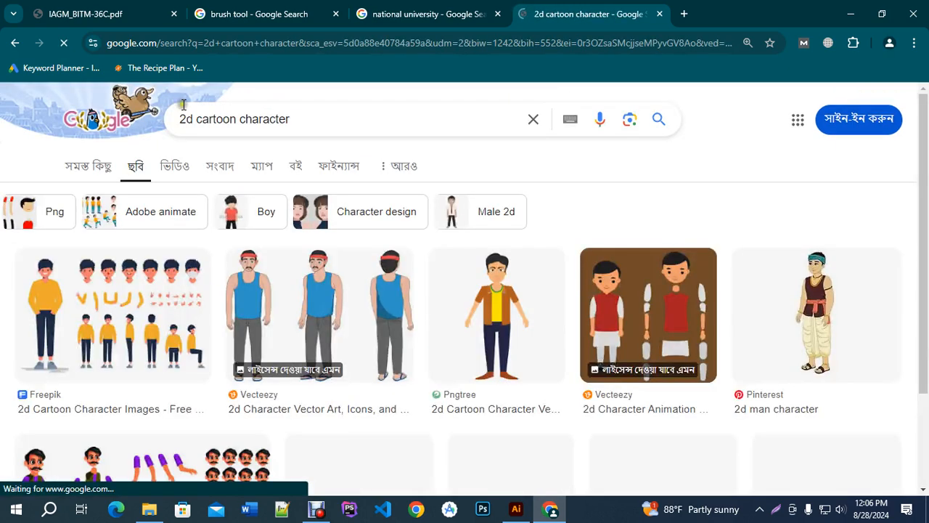
scroll(129, 286, "down", 2)
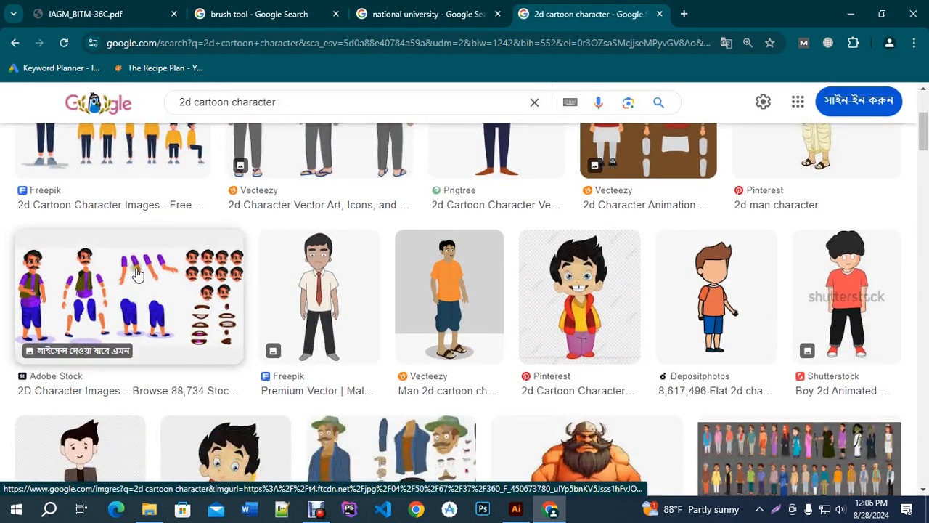
left_click(124, 203)
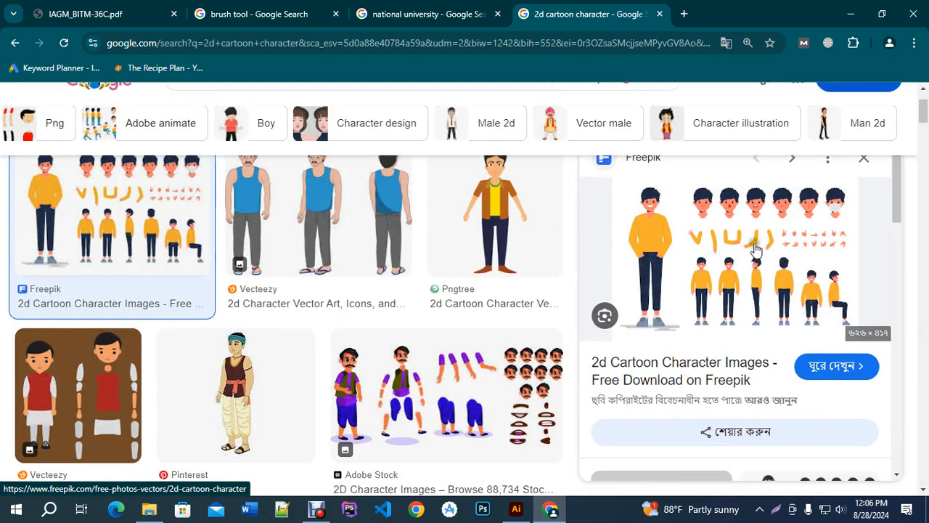
Step: Switch back to Illustrator and move the reference image of four figures directly above the artboard, leaving the image selected
left_click(516, 508)
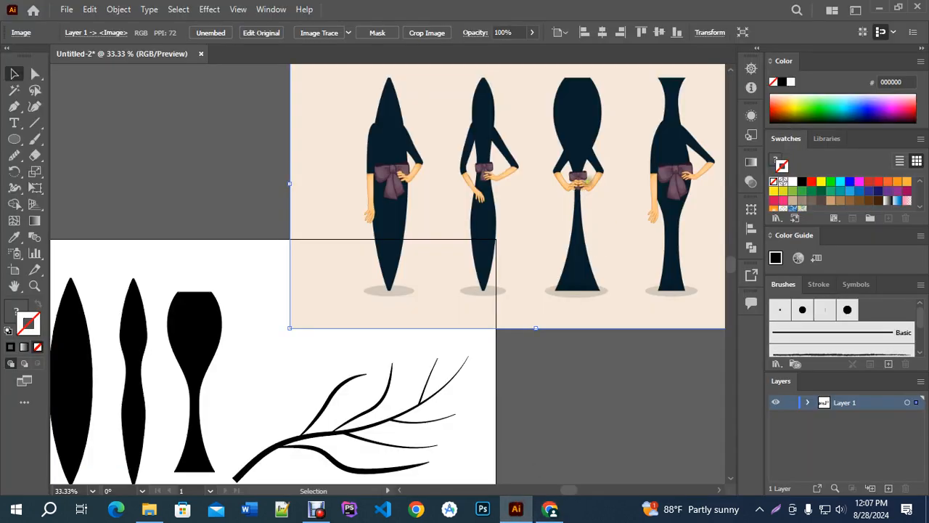
scroll(582, 234, "down", 3)
scroll(581, 234, "up", 2)
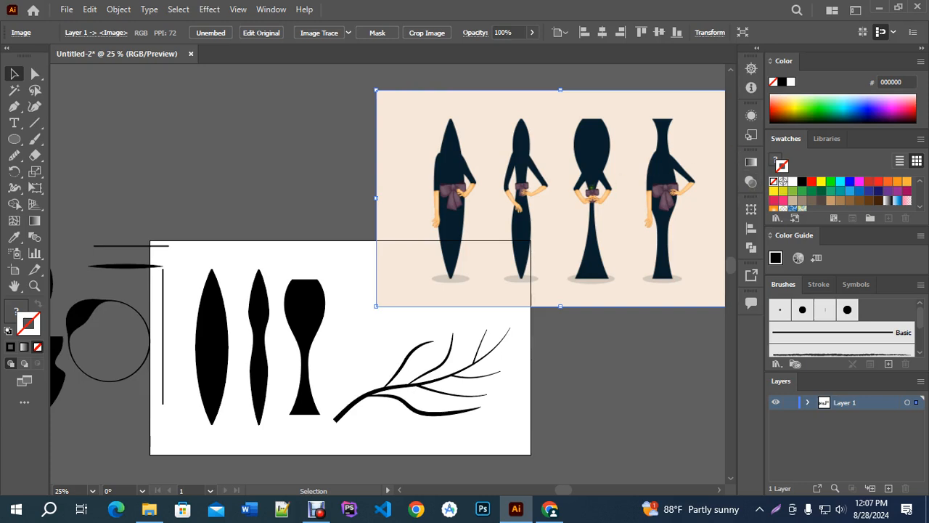
scroll(578, 186, "up", 1)
scroll(578, 186, "down", 2)
mouse_move(523, 217)
left_mouse_down()
mouse_move(401, 152)
mouse_move(378, 162)
left_mouse_up()
scroll(373, 269, "up", 1)
left_click(403, 285)
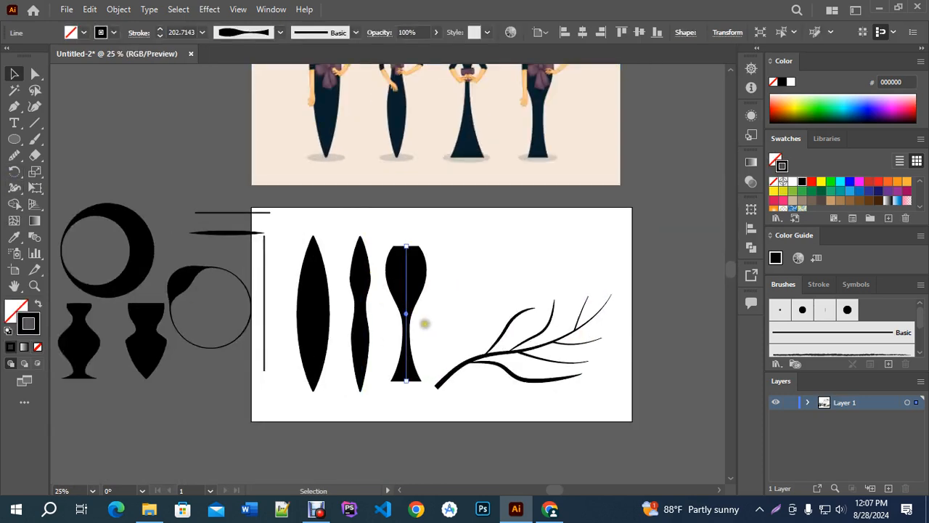
scroll(406, 310, "down", 1)
left_click(443, 170)
scroll(494, 149, "up", 5)
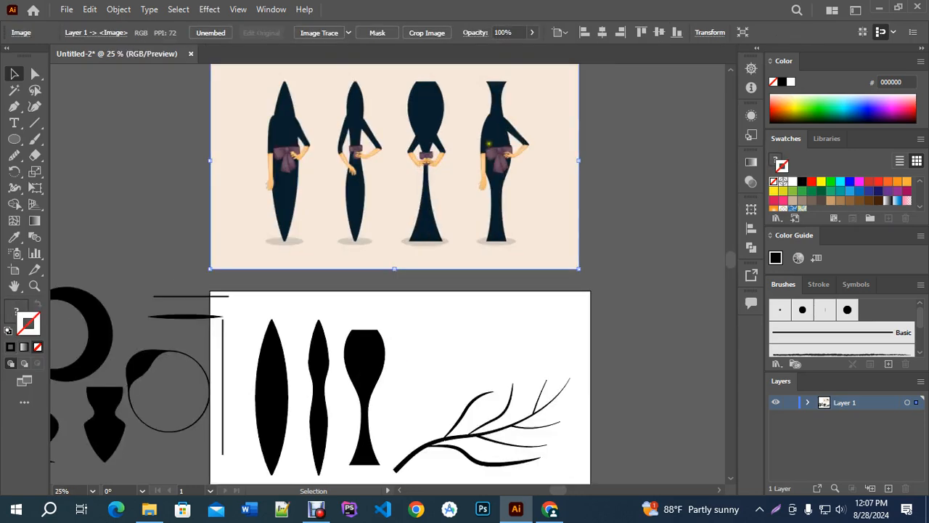
Step: Examine the fourth reference figure's bow and hands up close, and compare the reference image with the silhouettes, vases and branching stem
scroll(531, 182, "up", 1)
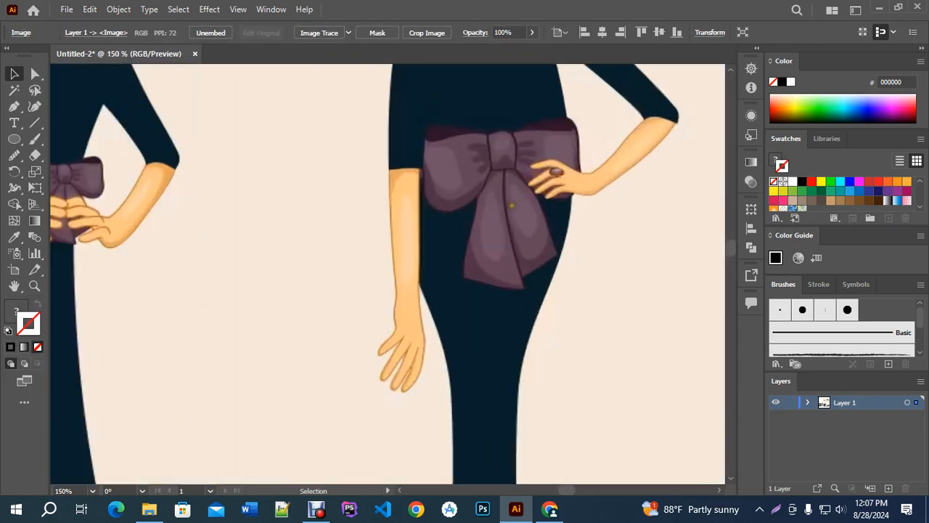
scroll(508, 208, "down", 6)
scroll(595, 313, "up", 2)
left_click_drag(430, 376, 529, 259)
scroll(445, 259, "down", 1)
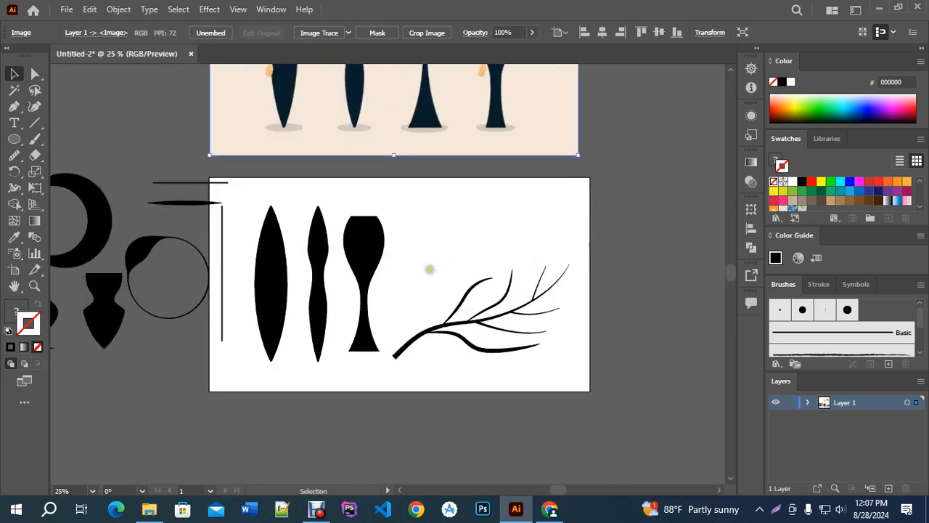
scroll(429, 266, "down", 1)
scroll(244, 252, "up", 1)
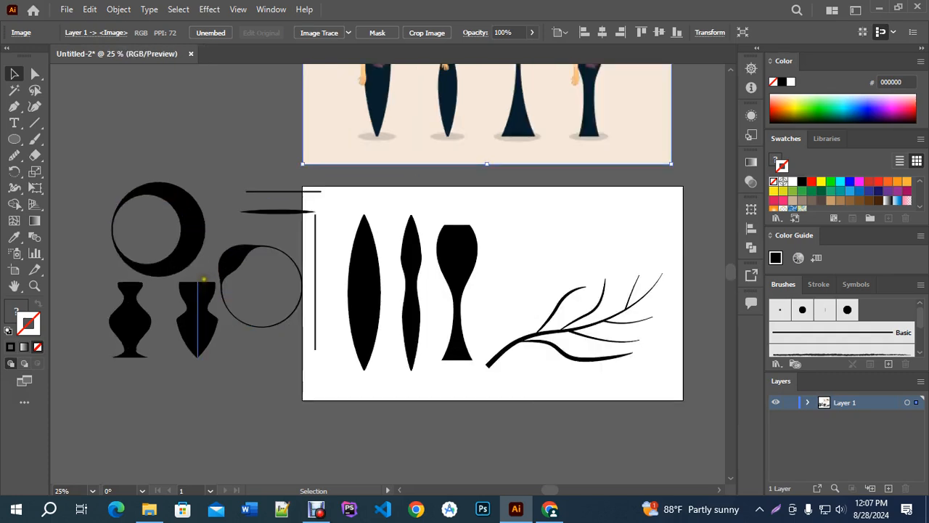
scroll(392, 210, "down", 1)
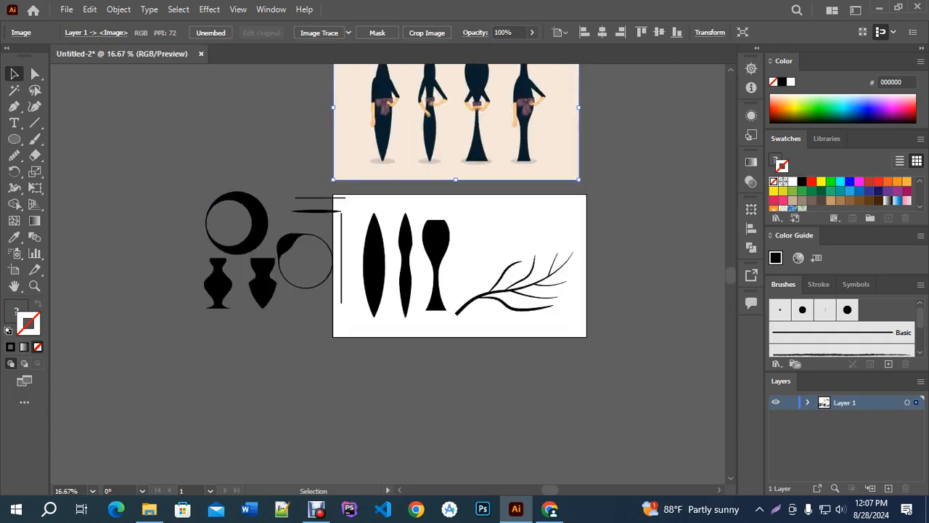
scroll(439, 146, "up", 1)
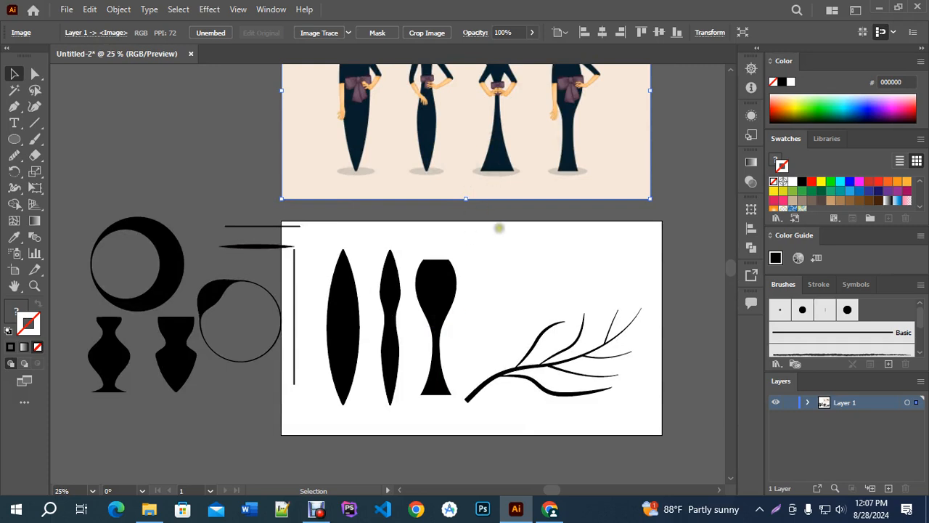
scroll(492, 233, "down", 1)
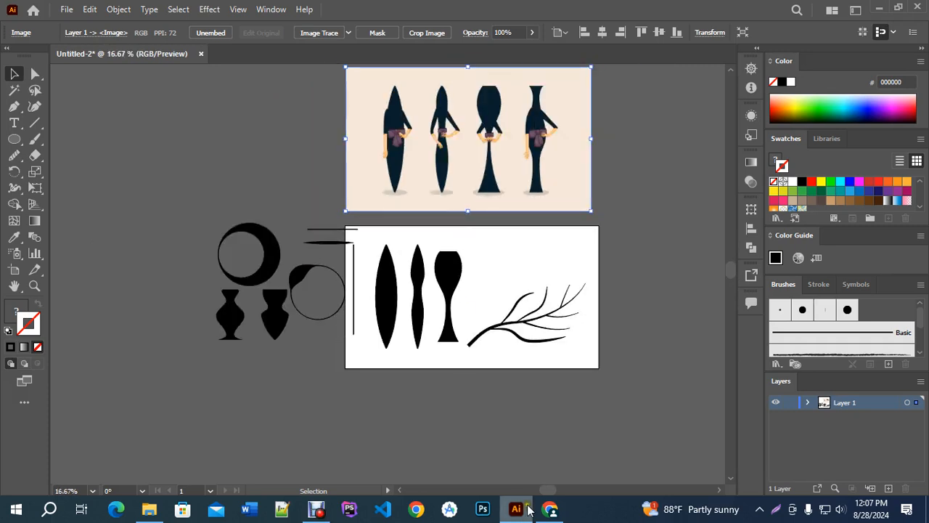
Step: Switch to Chrome, return to the "width tool practice images" results and close the open image preview
left_click(550, 508)
scroll(452, 275, "down", 3)
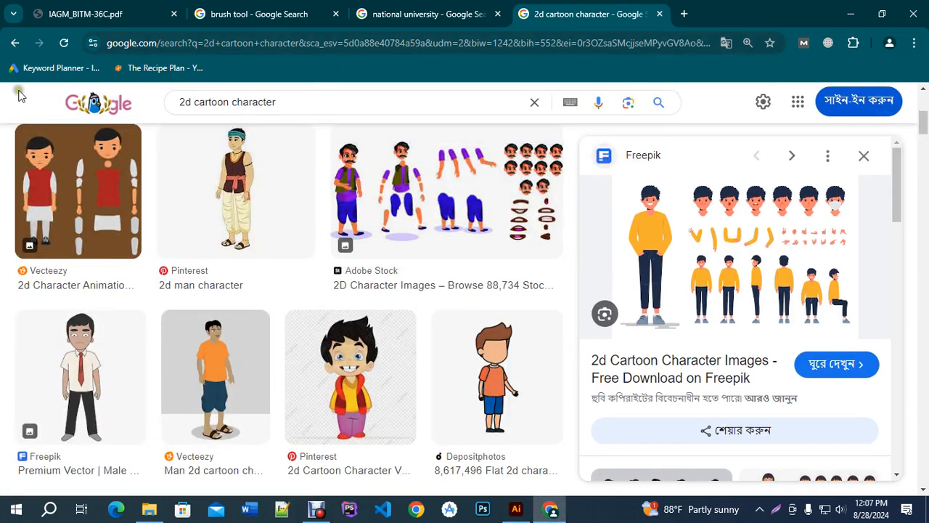
left_click(16, 44)
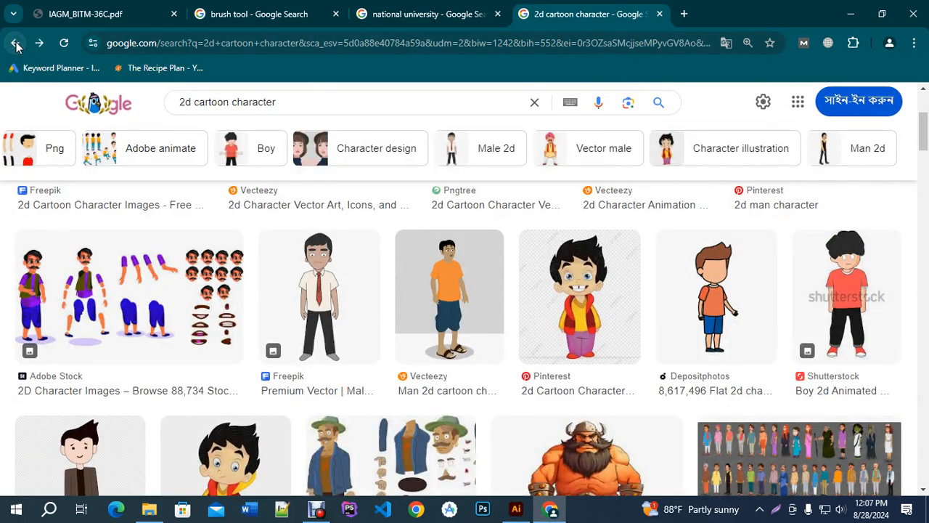
left_click(16, 44)
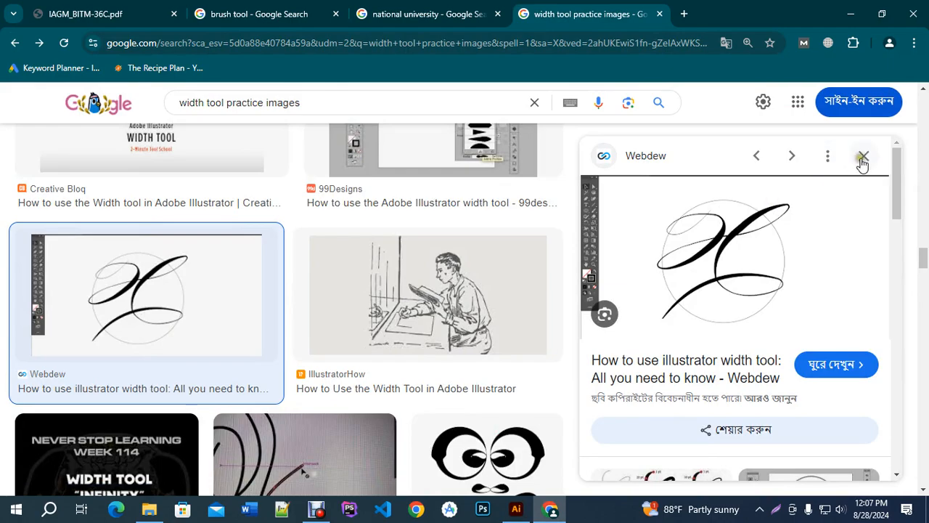
left_click(862, 158)
Step: Look through the width tool image results, preview the 99Designs Hansen Photography logo image, and close the preview
scroll(479, 317, "down", 8)
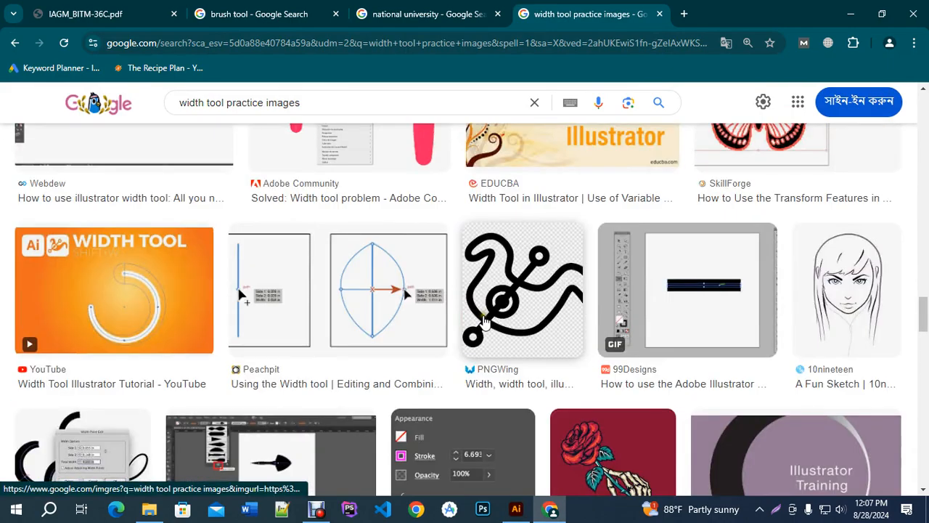
scroll(484, 319, "down", 2)
scroll(530, 318, "down", 10)
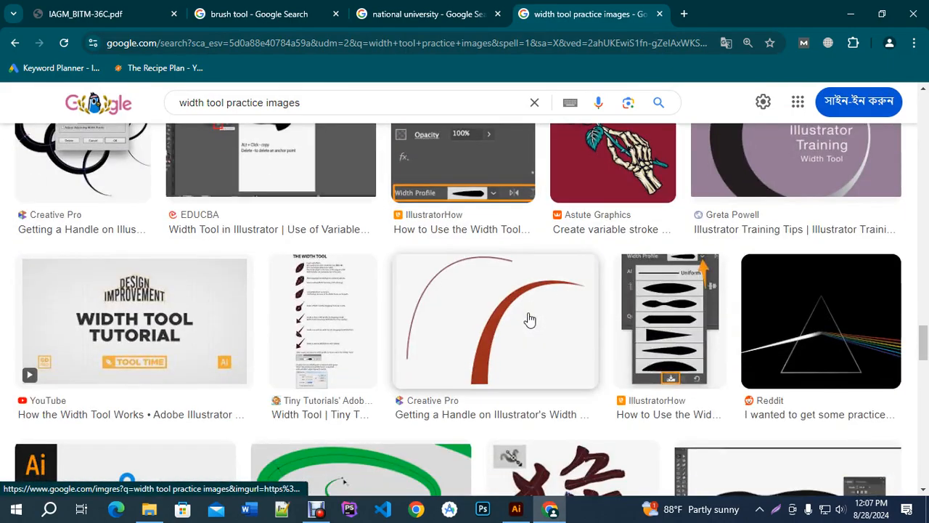
scroll(529, 318, "down", 9)
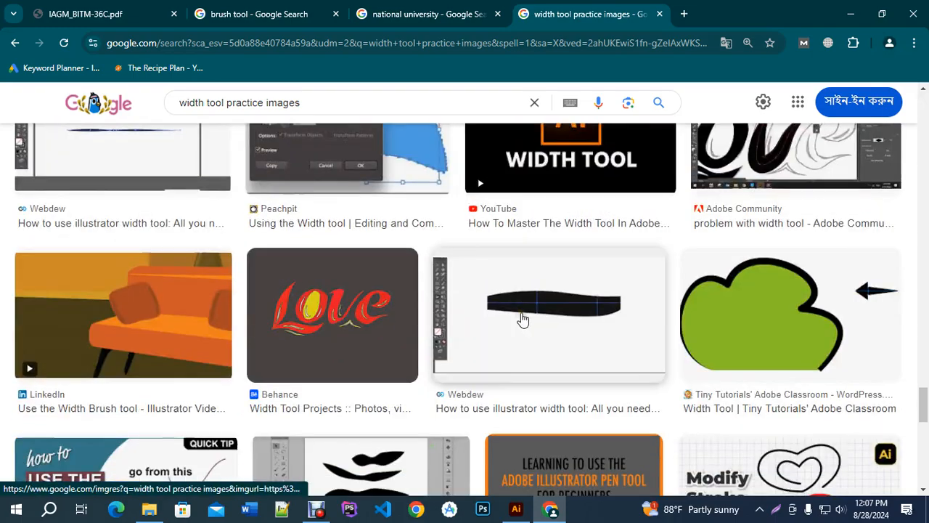
scroll(522, 320, "down", 4)
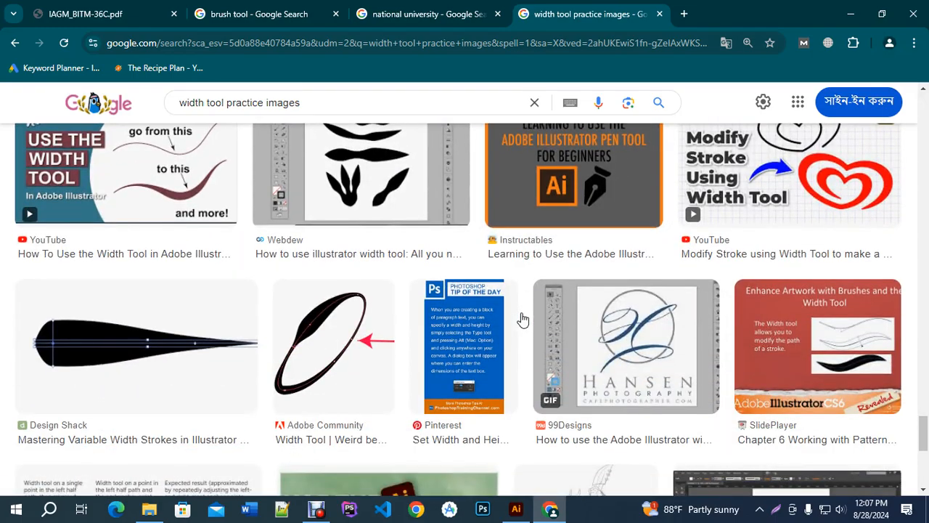
scroll(523, 320, "up", 3)
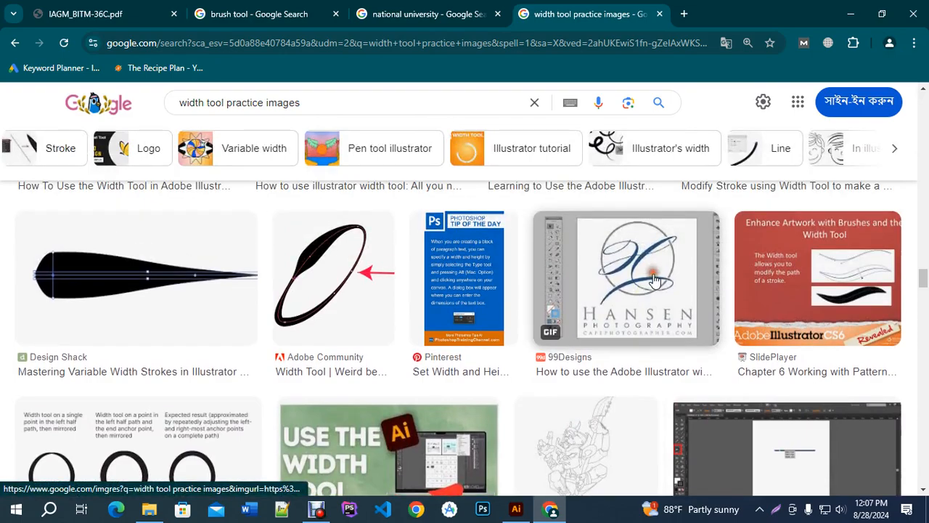
left_click(691, 260)
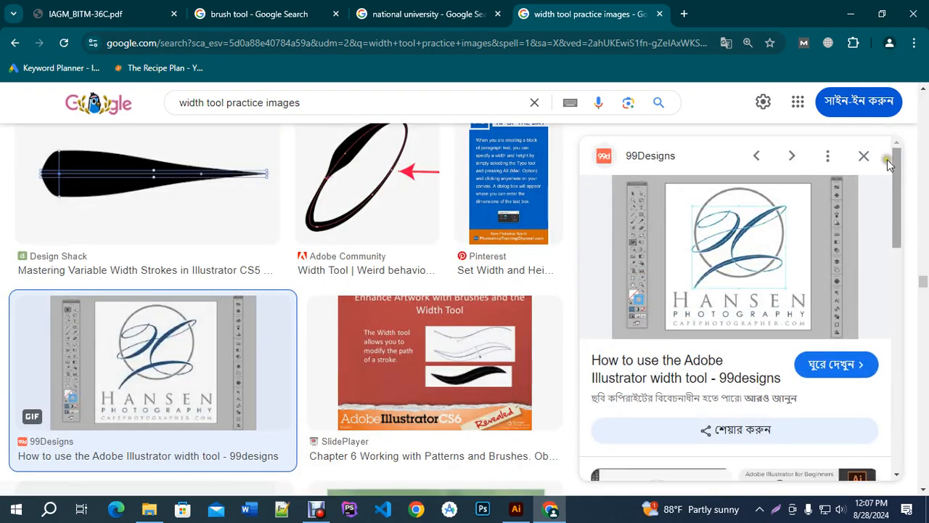
left_click(864, 155)
Step: Browse back through the width tool image results and preview the patterned fish illustration from LinkedIn
scroll(610, 314, "up", 20)
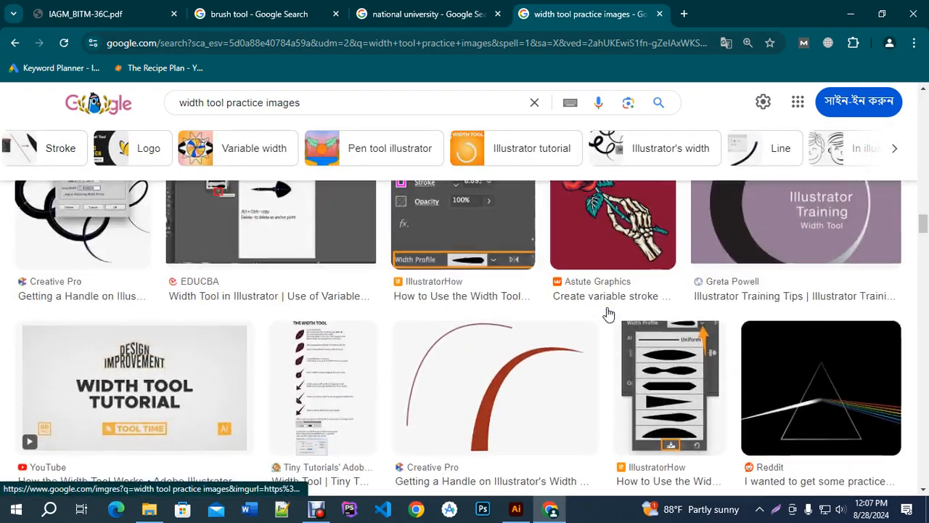
scroll(609, 315, "down", 5)
scroll(608, 313, "down", 1)
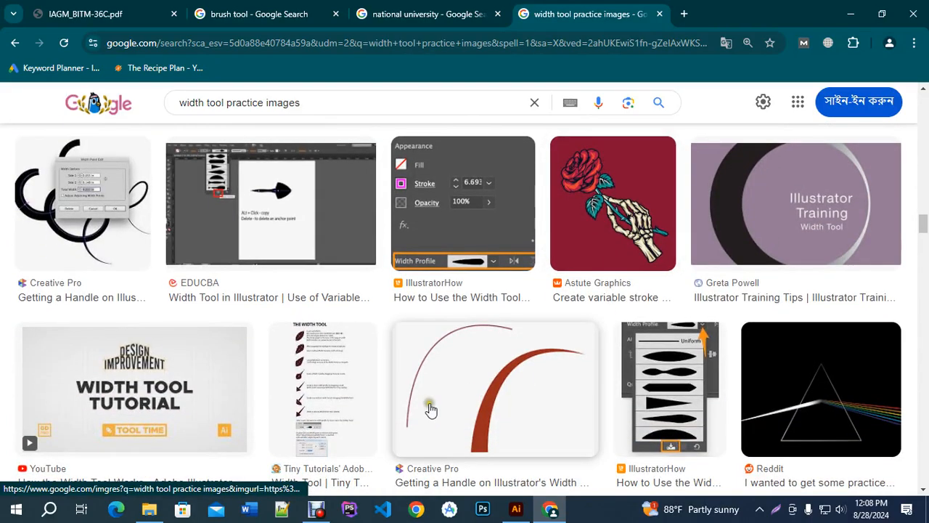
scroll(512, 349, "up", 5)
scroll(507, 369, "up", 5)
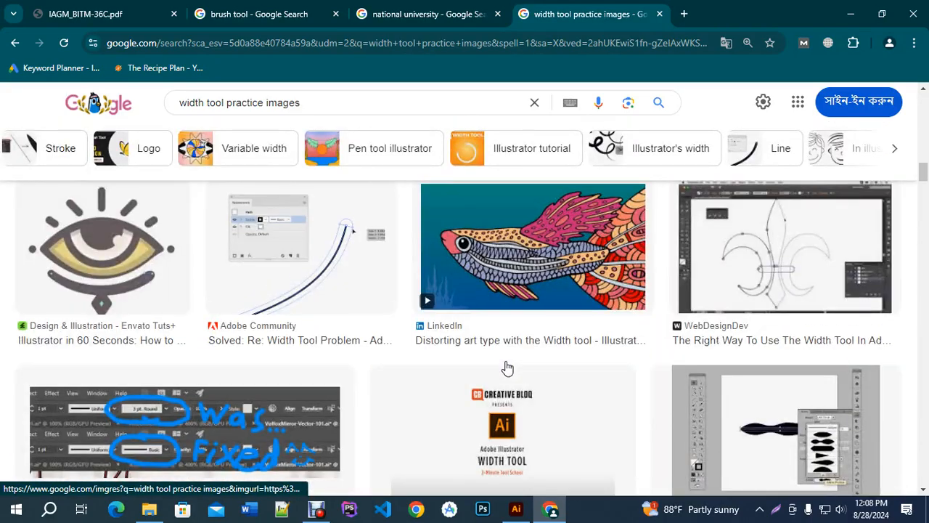
scroll(507, 368, "up", 4)
scroll(507, 368, "down", 4)
left_click(530, 258)
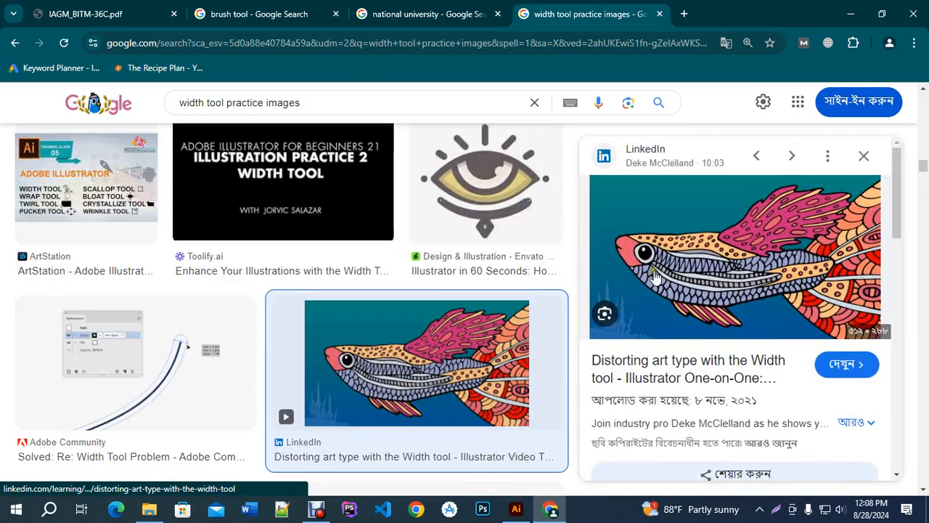
Step: Preview the "Illustrator I - Lecture 2" smiling face line drawing and look over the first image results
scroll(331, 357, "up", 1)
scroll(334, 356, "down", 2)
scroll(334, 356, "down", 1)
left_click(372, 347)
scroll(327, 314, "down", 3)
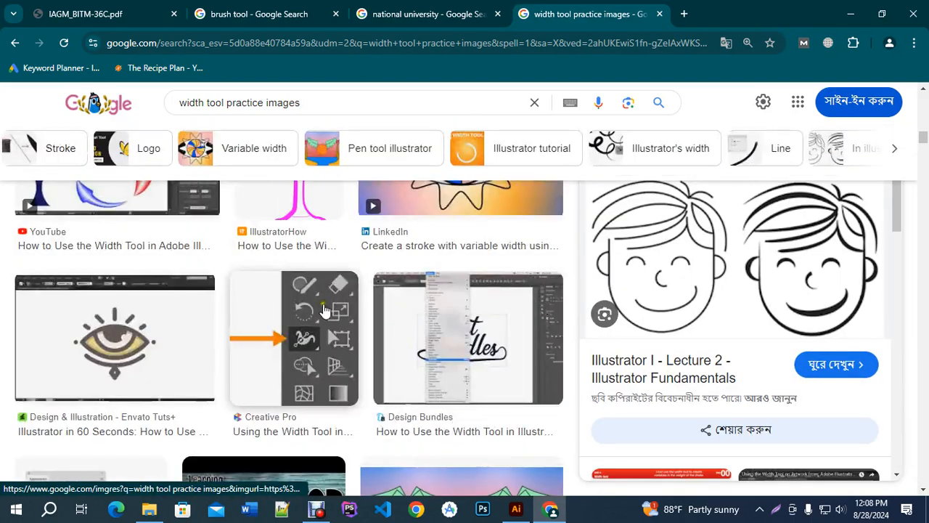
scroll(325, 311, "up", 10)
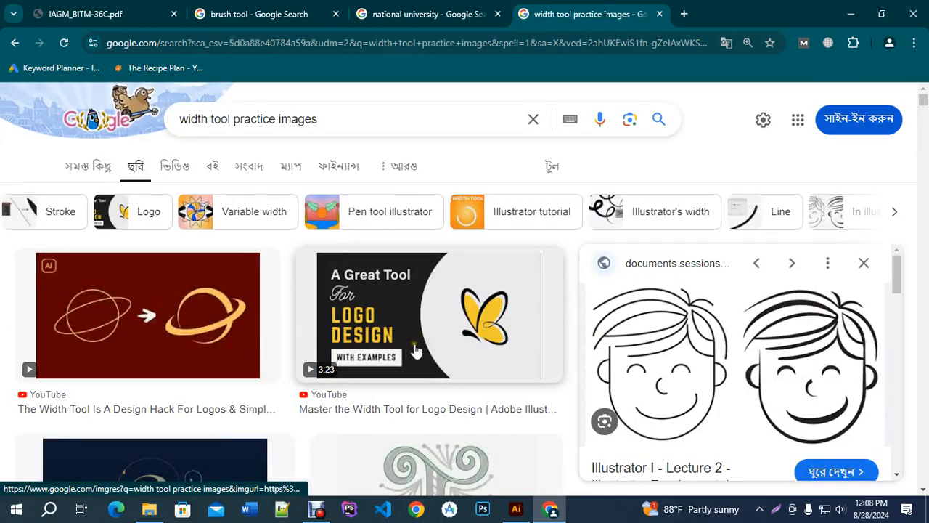
scroll(435, 342, "down", 5)
scroll(452, 354, "up", 5)
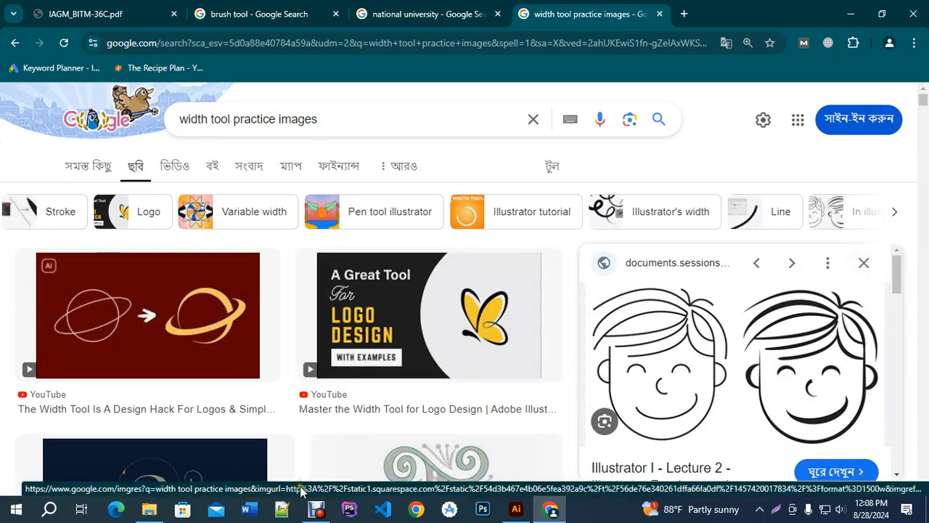
Step: Switch back to Illustrator and deselect the reference image of the four figures
left_click(516, 508)
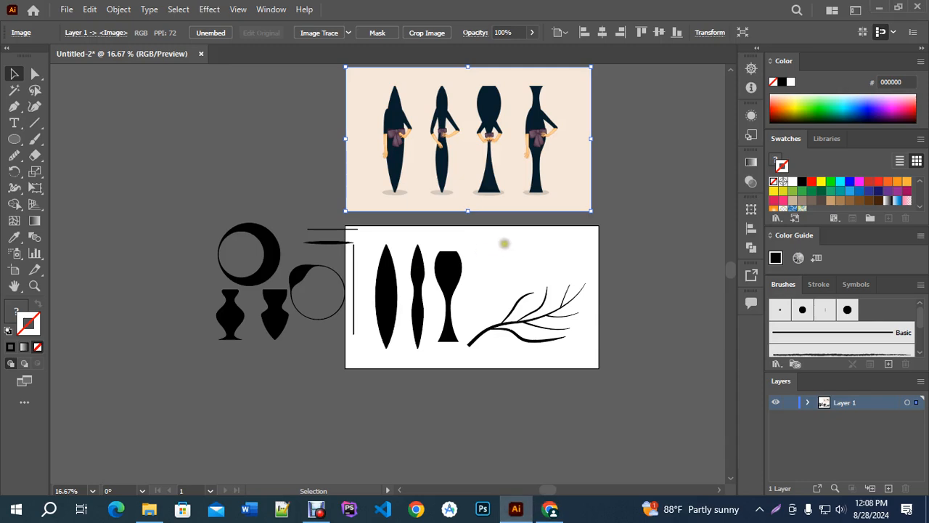
key("n")
left_click_drag(645, 214, 577, 255)
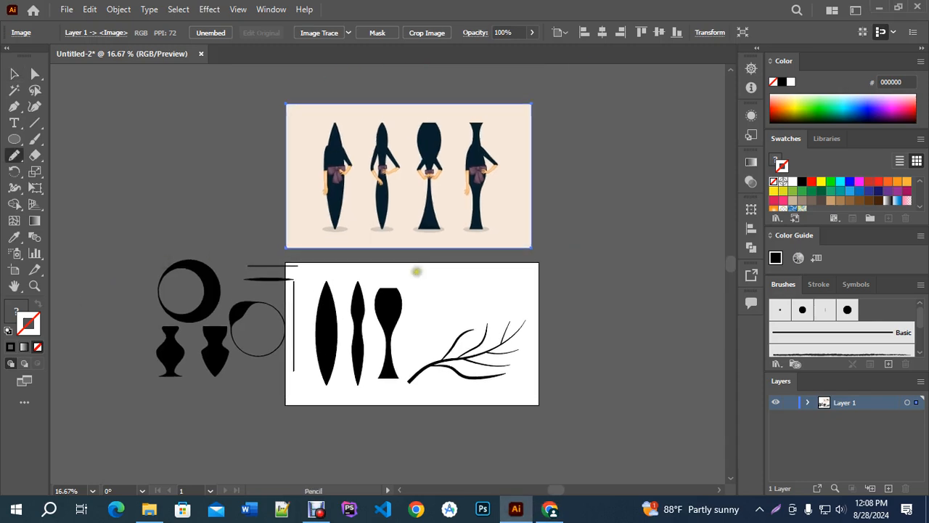
key("v")
left_click(242, 155)
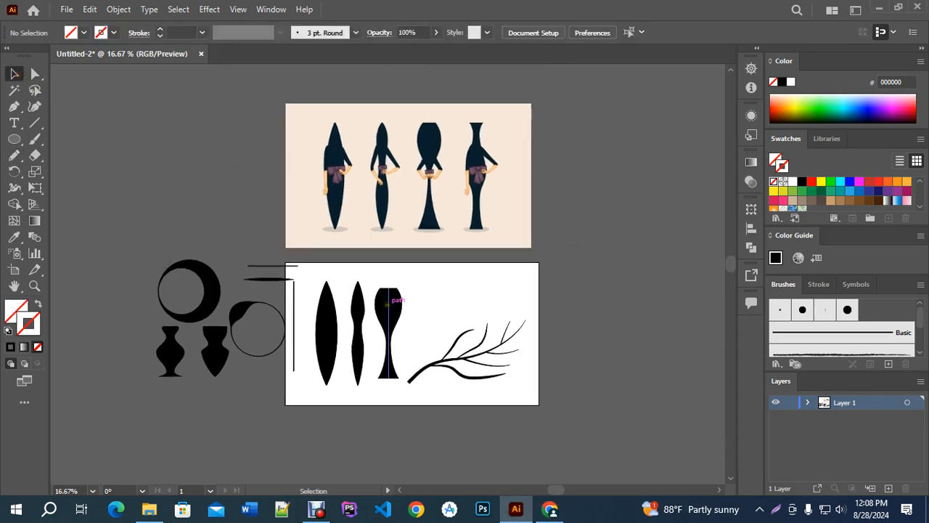
Step: Select the vase-shaped silhouette on the artboard to inspect its stroke, clear the selection and examine the reference figures
scroll(388, 303, "up", 2)
left_click(388, 305)
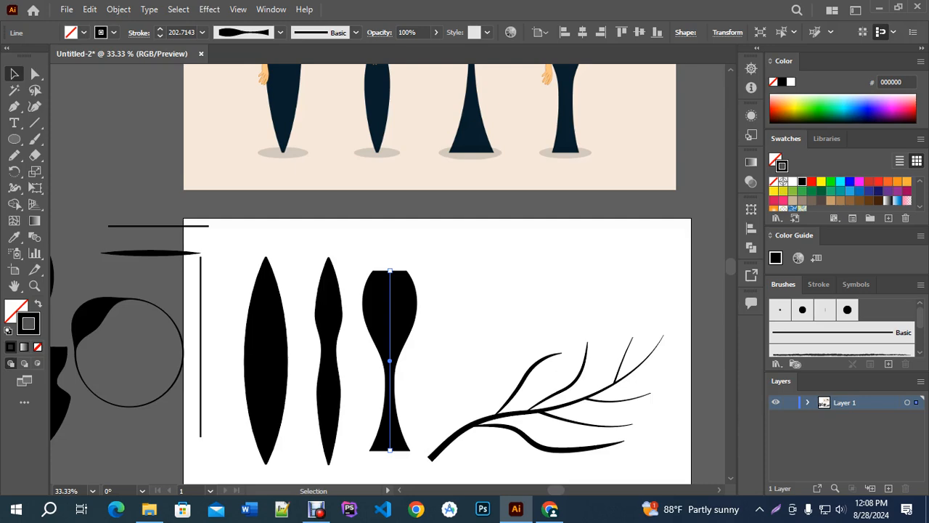
scroll(444, 303, "down", 2)
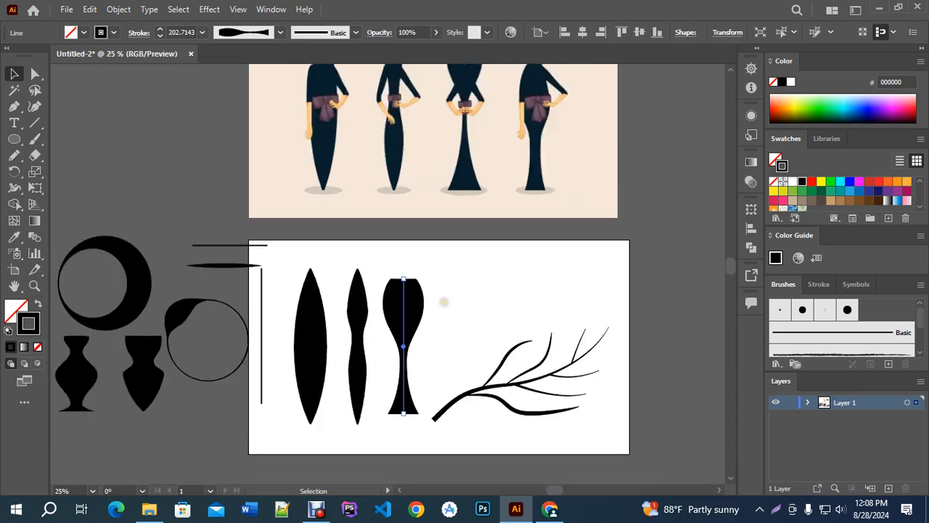
left_click(601, 169)
scroll(601, 169, "up", 1)
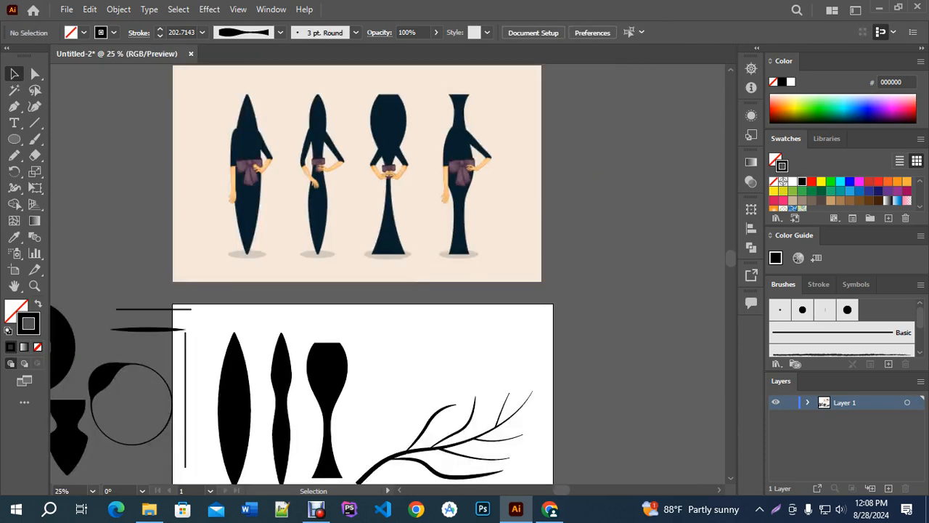
scroll(632, 192, "left", 2)
left_click(317, 511)
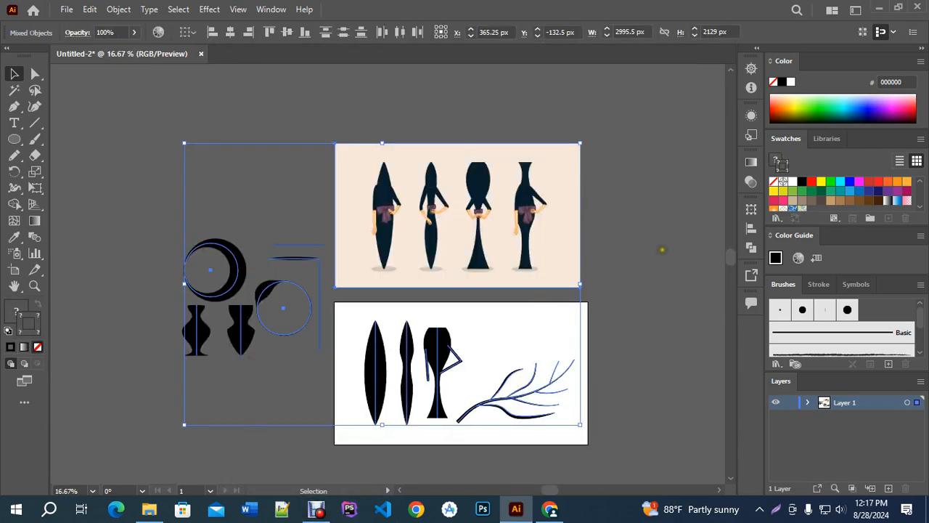
Step: Delete all artwork in the document, including the reference image, the silhouettes, the branch and the shapes beside the artboard
left_click_drag(641, 244, 596, 225)
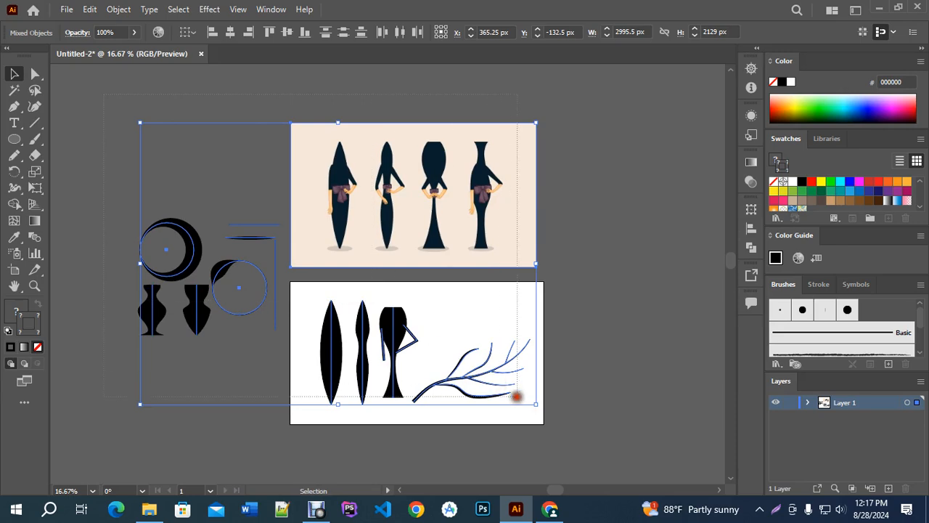
key("Delete")
scroll(469, 342, "up", 1)
left_click_drag(491, 365, 497, 278)
scroll(446, 246, "up", 1)
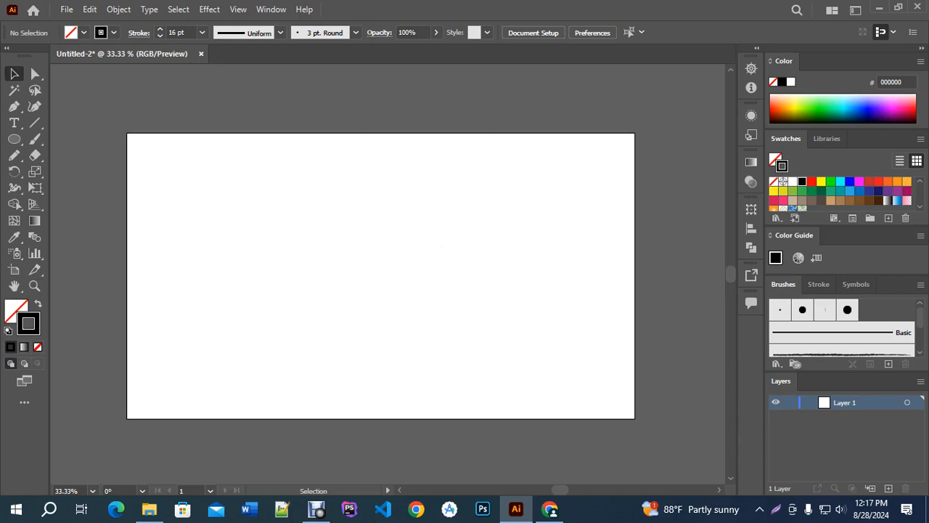
Step: Set the default stroke to none and make the fill the active color attribute
left_click(39, 349)
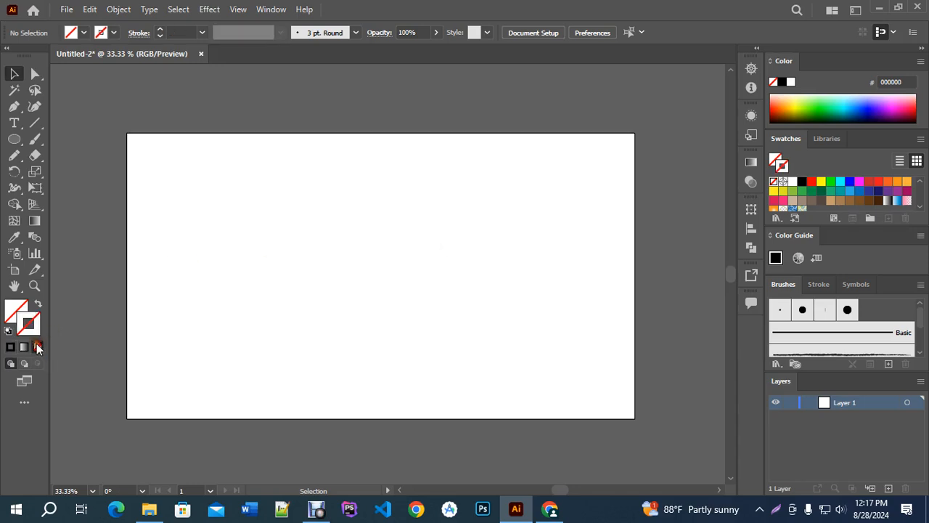
left_click(16, 313)
left_click(395, 273)
Step: Switch to Chrome, run a Google image search for "mickey mouse" and browse the results
left_click(552, 508)
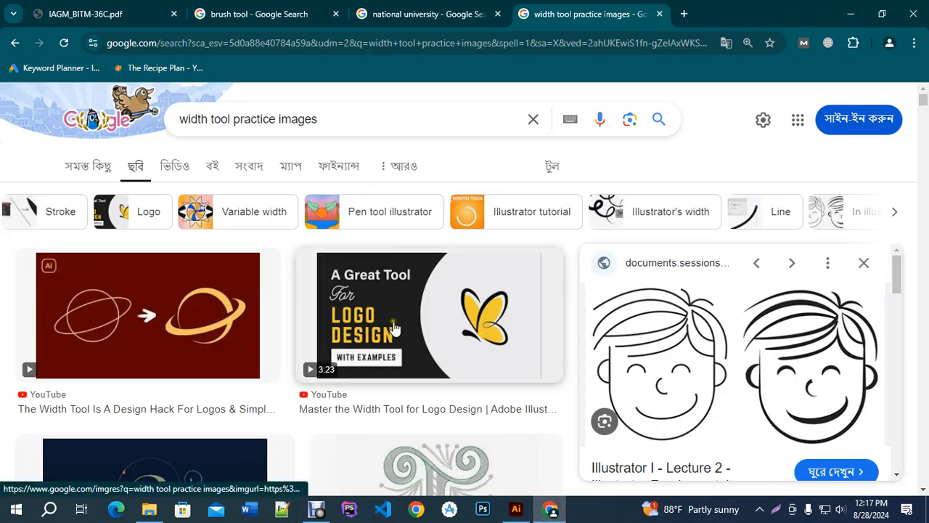
left_click(305, 43)
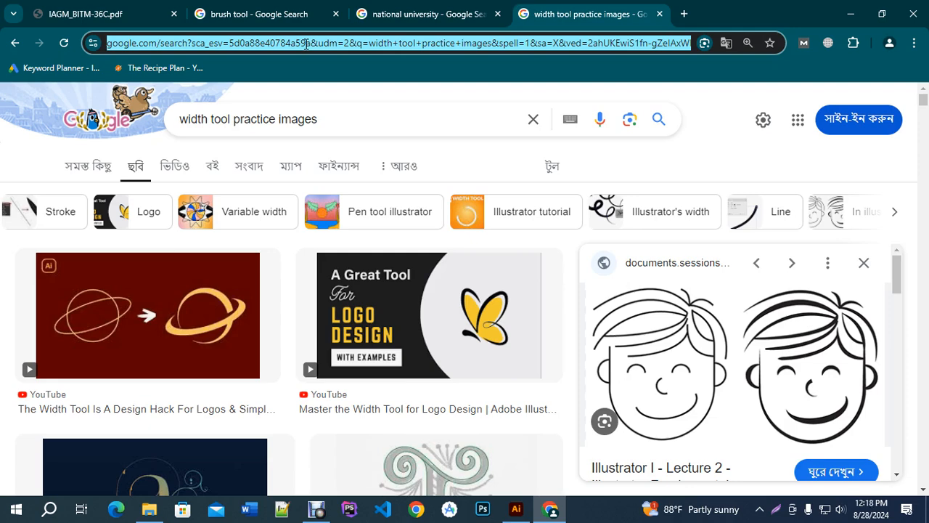
type("micki")
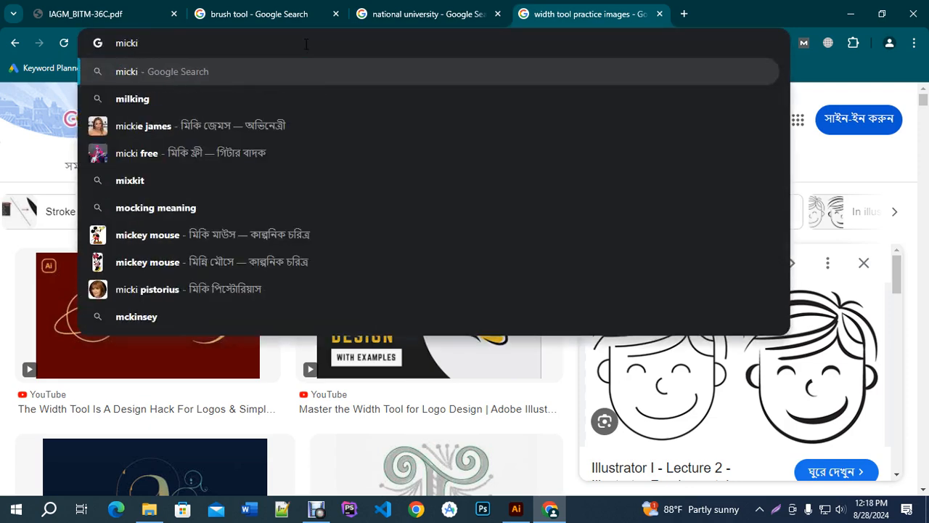
key("BackSpace")
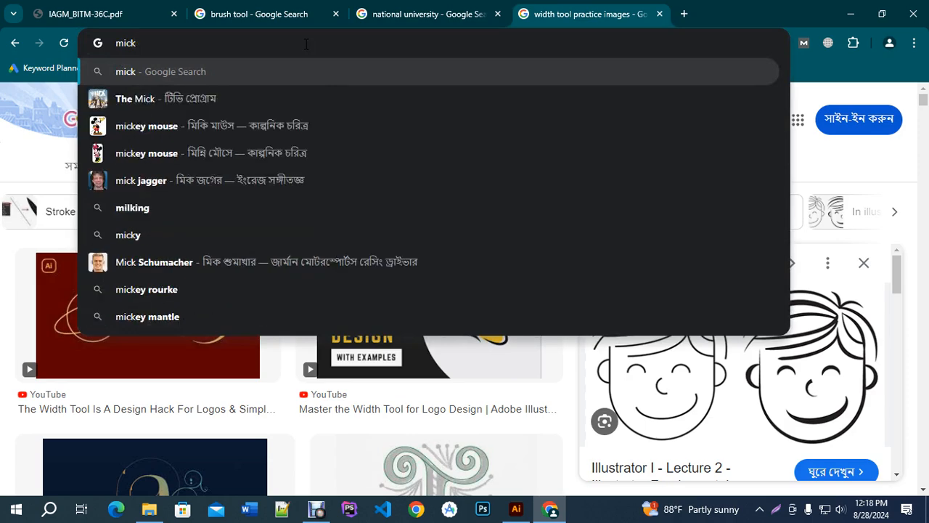
key("Down")
key("Down")
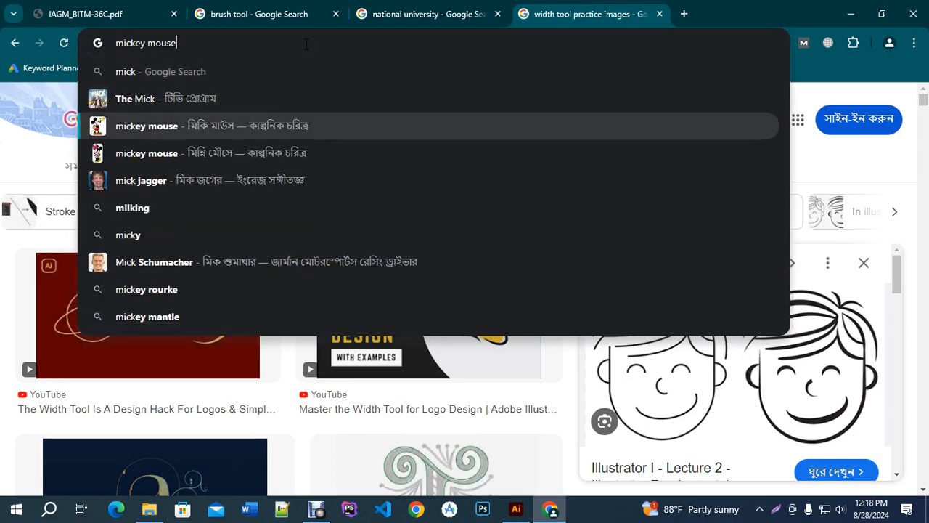
key("Return")
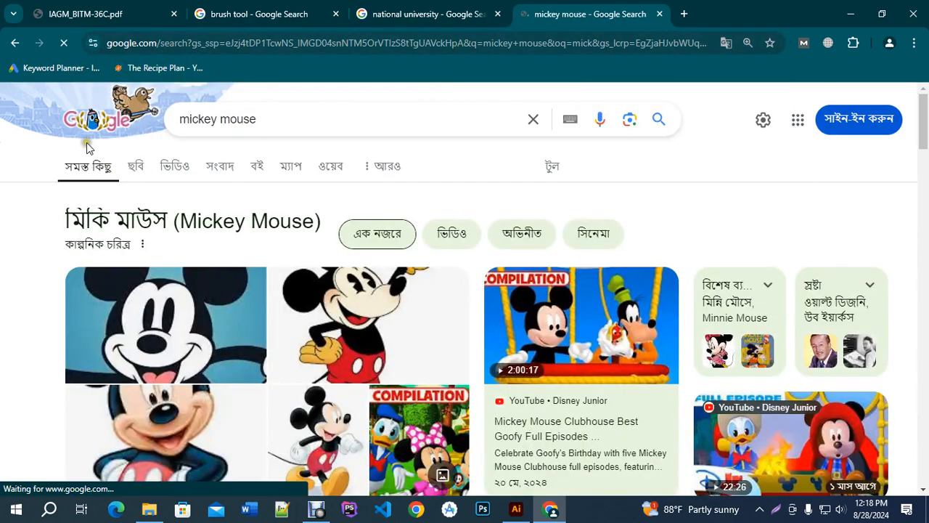
left_click(144, 168)
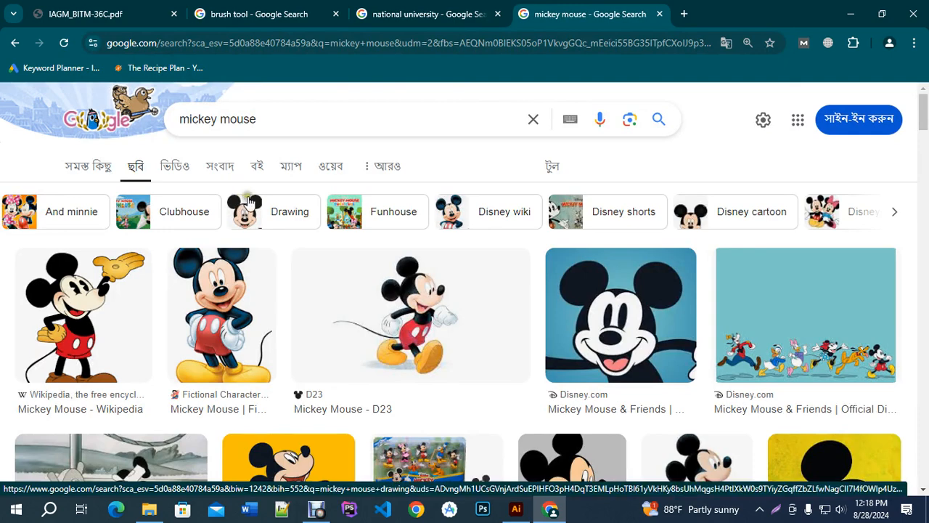
scroll(274, 269, "down", 2)
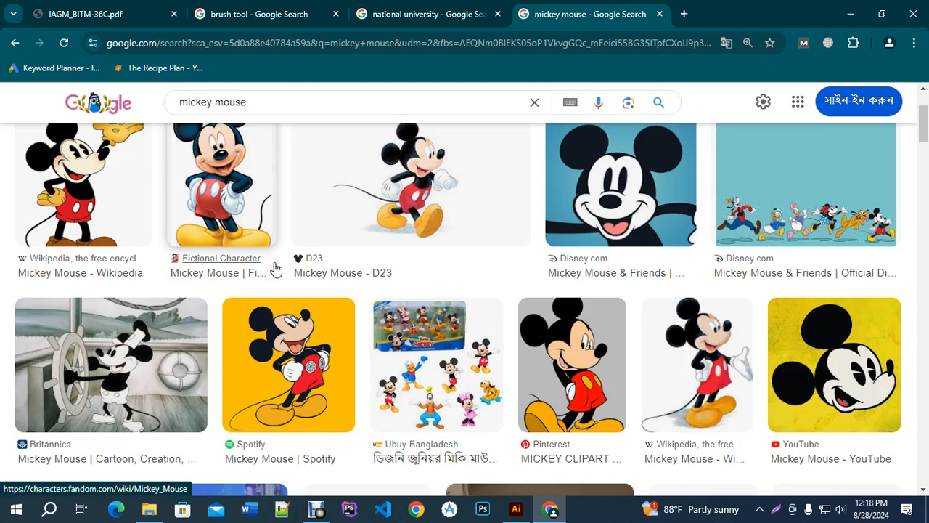
scroll(275, 269, "down", 1)
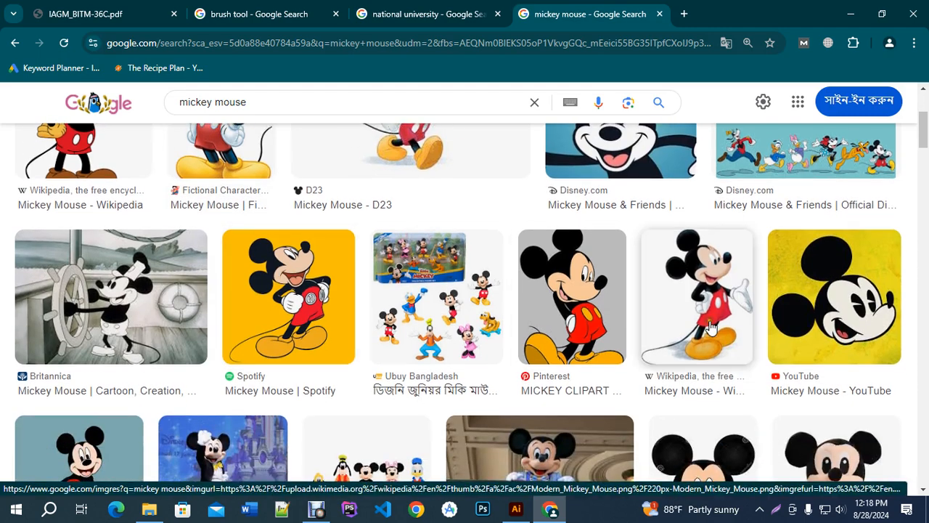
Step: Copy the Mickey Mouse head image with the yellow background from the YouTube search result
scroll(720, 327, "down", 2)
scroll(720, 327, "up", 2)
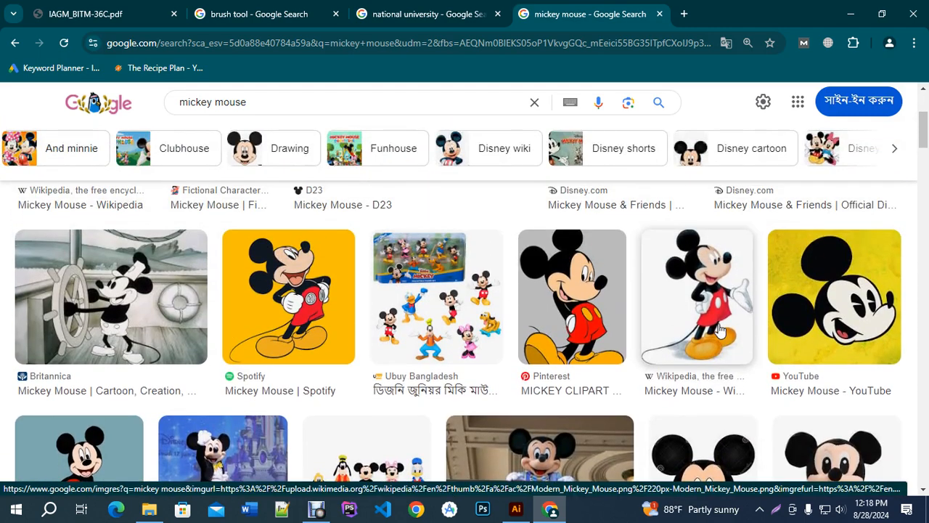
left_click(841, 279)
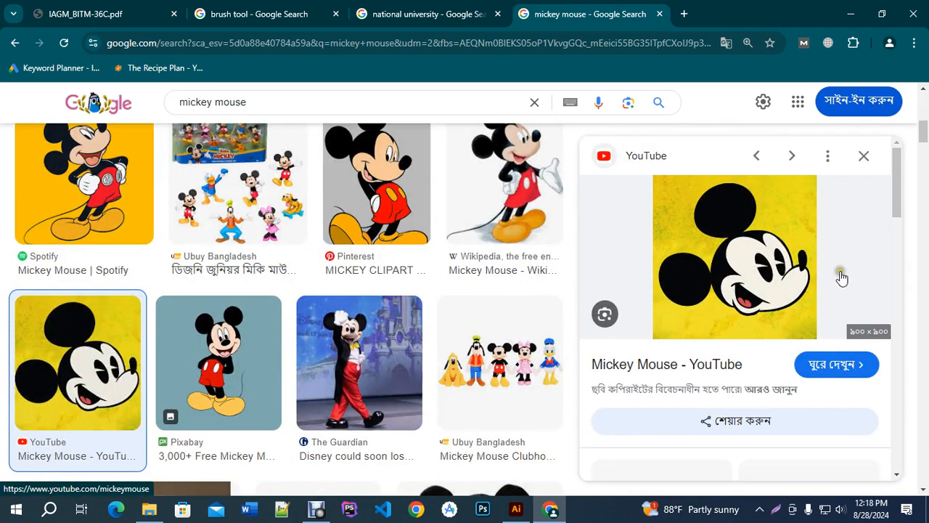
right_click(736, 218)
scroll(629, 400, "down", 2)
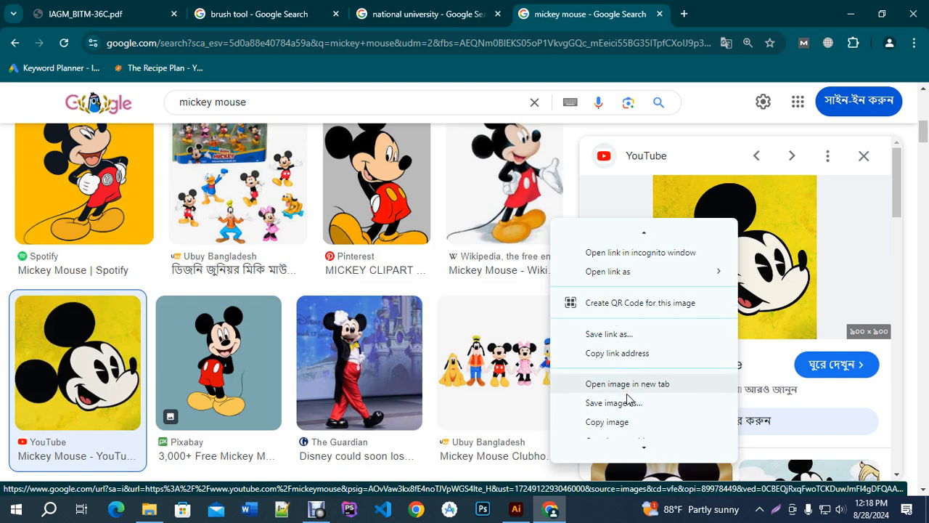
left_click(616, 411)
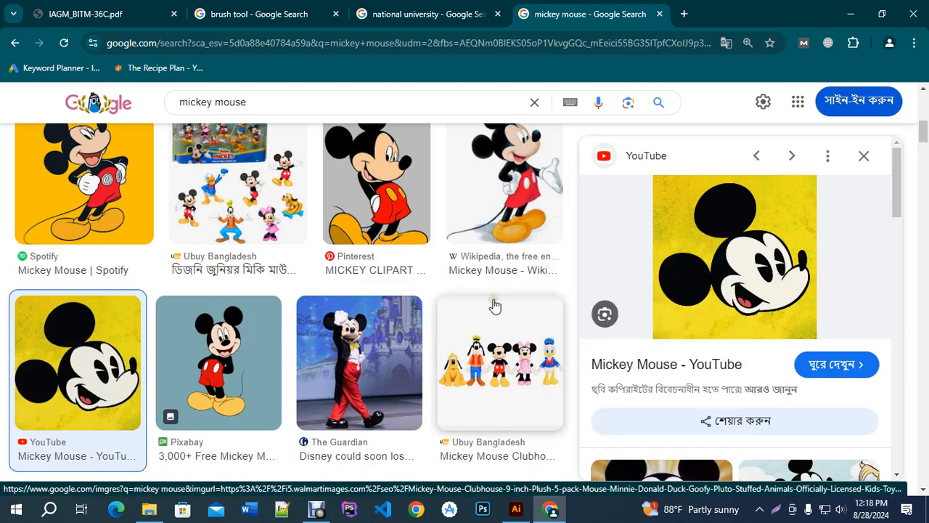
Step: Switch to Illustrator, paste the copied image and move it to the left half of the artboard
left_click(516, 509)
key("ctrl+v")
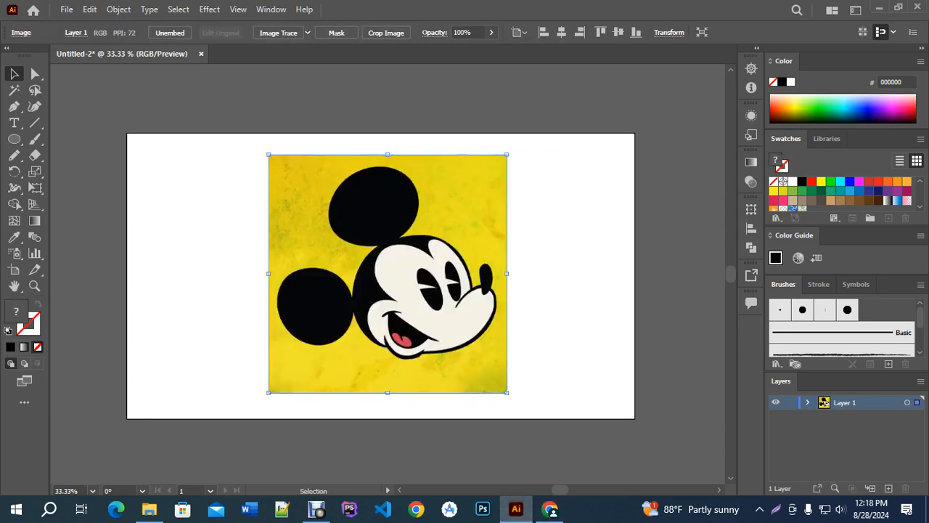
left_click(557, 256)
left_click_drag(436, 279, 317, 276)
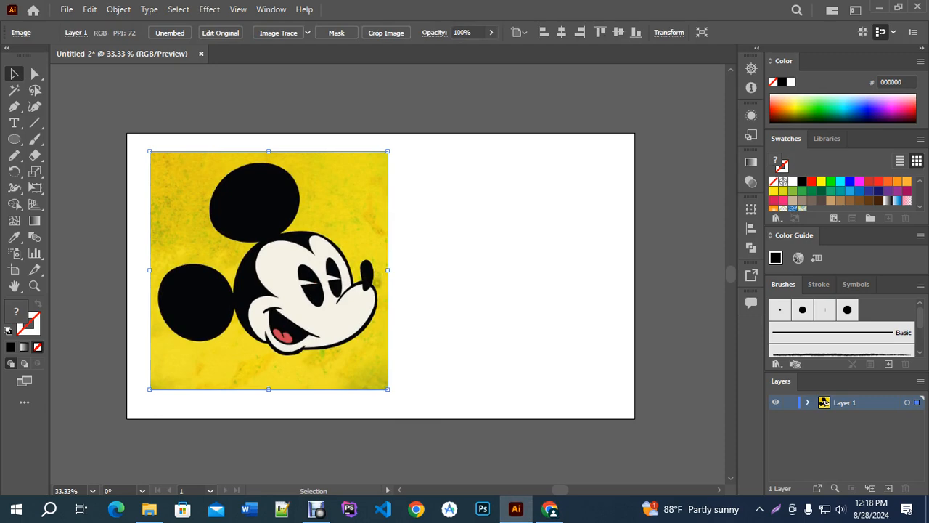
Step: Set the fill color to light green 8BFF8F and place a copy of the image outside the artboard, left of it
left_click(821, 98)
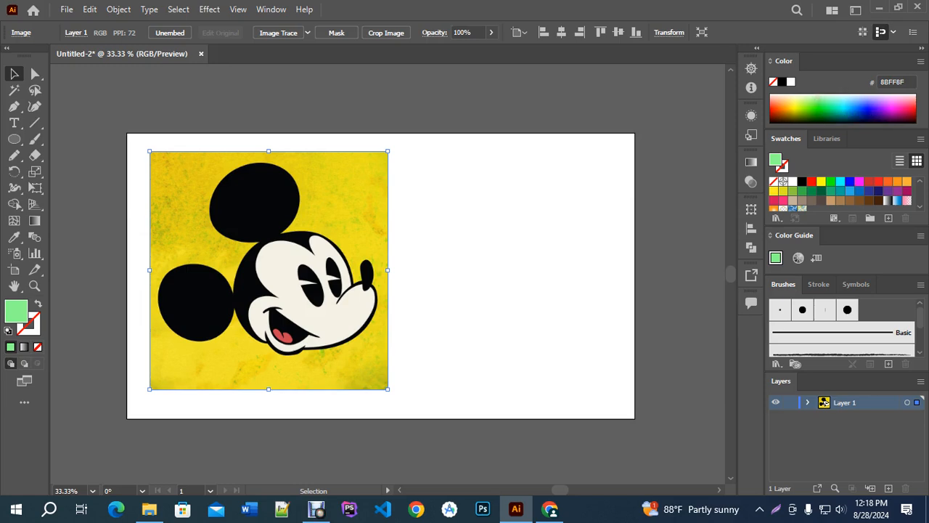
scroll(498, 214, "down", 1)
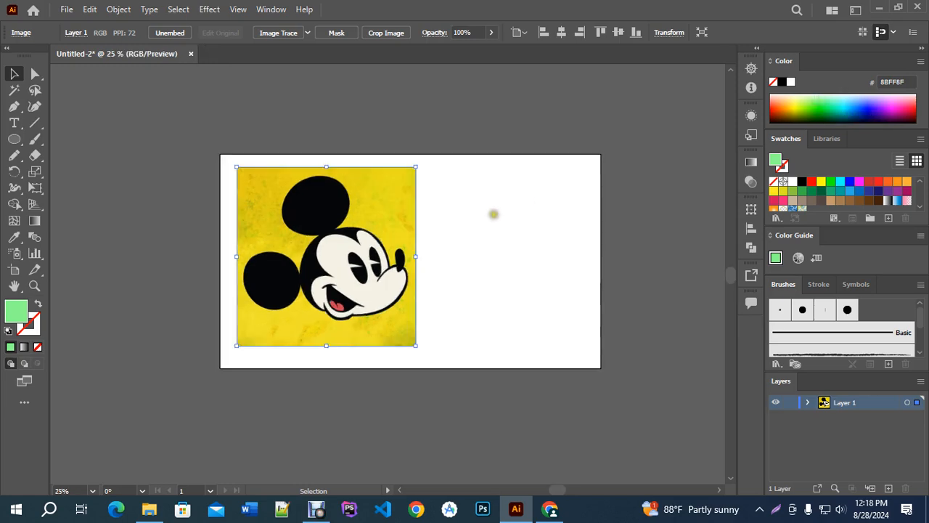
left_click_drag(448, 230, 581, 215)
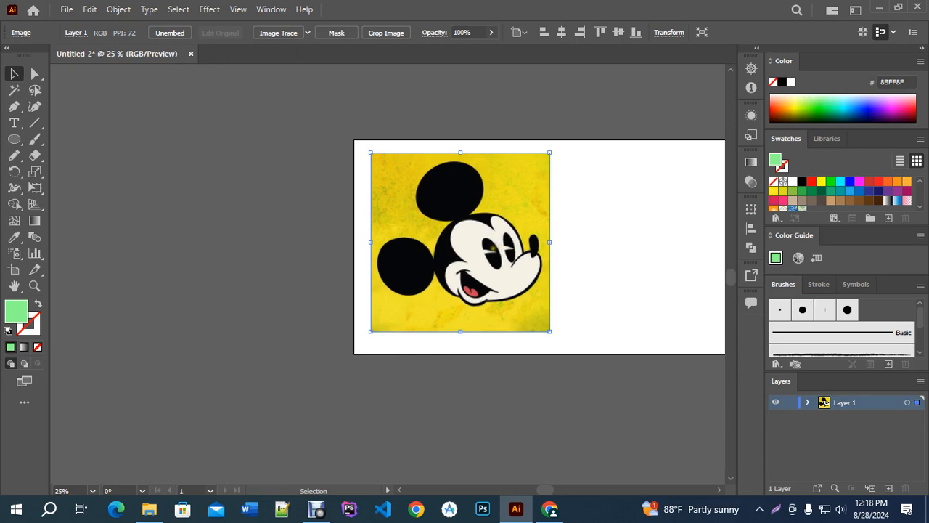
left_click_drag(498, 250, 223, 251)
left_click_drag(291, 316, 432, 295)
Step: Image-trace the copy beside the artboard with the High Fidelity Photo preset and expand the tracing into vector paths
scroll(319, 191, "up", 2)
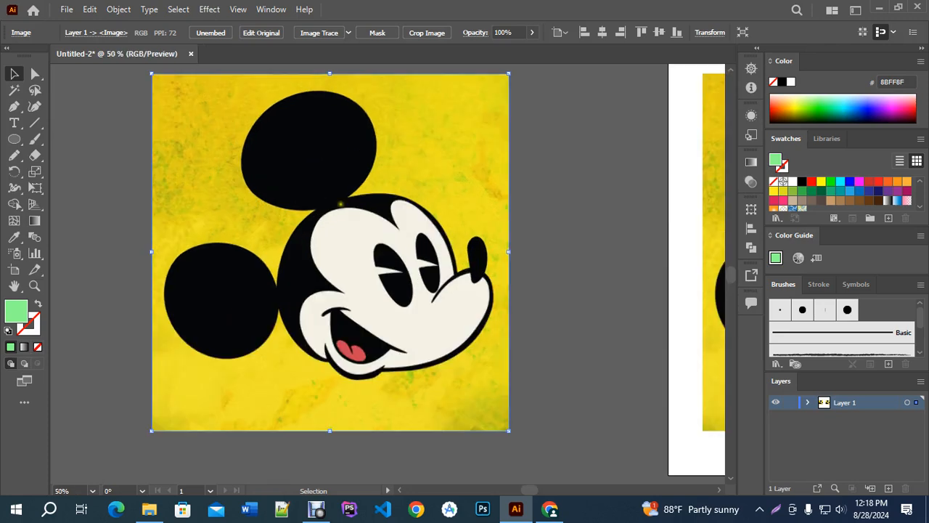
scroll(355, 234, "down", 1)
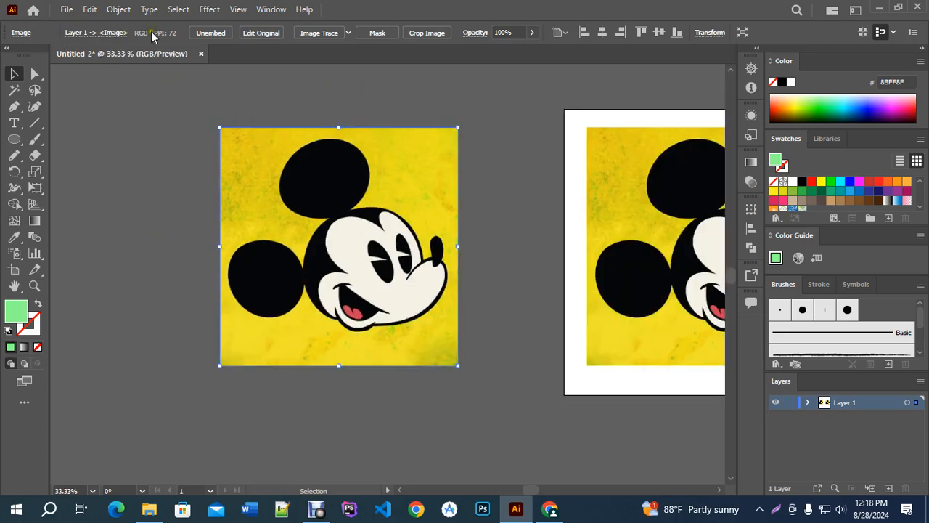
left_click(349, 34)
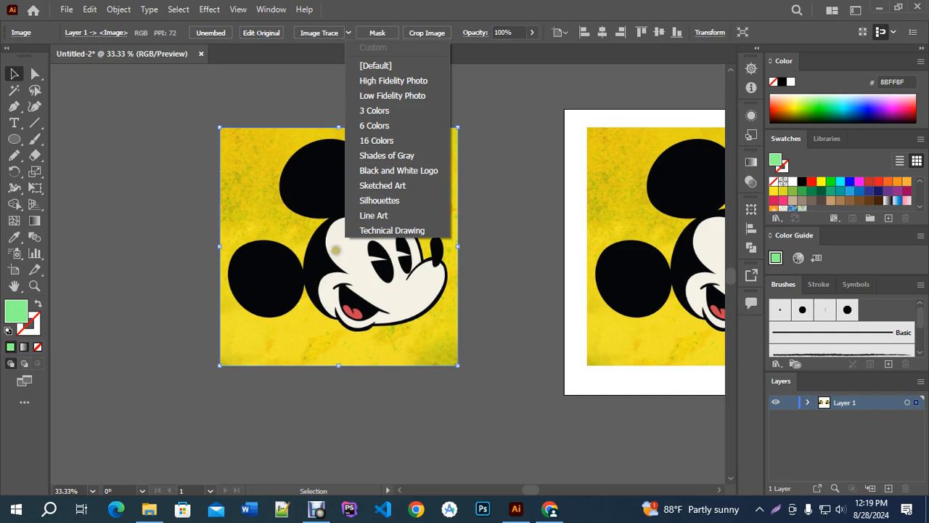
left_click(377, 86)
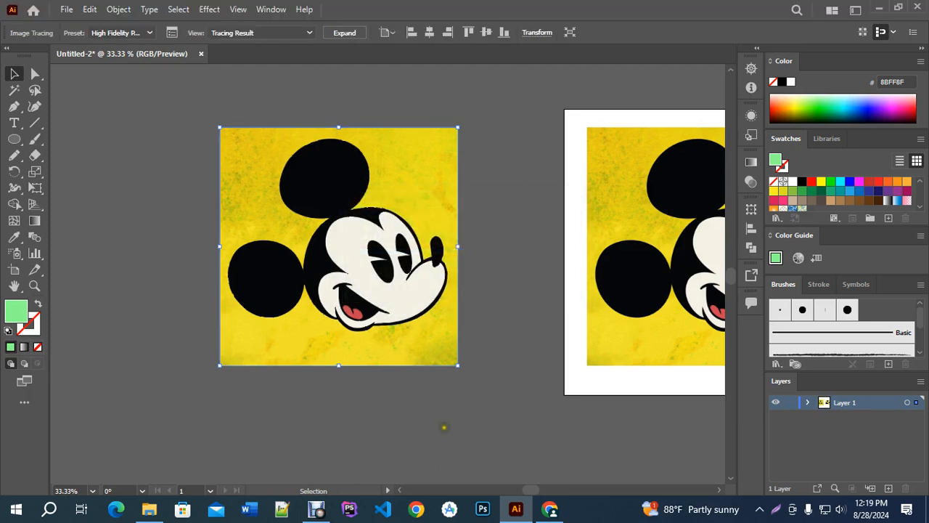
left_click_drag(396, 273, 487, 263)
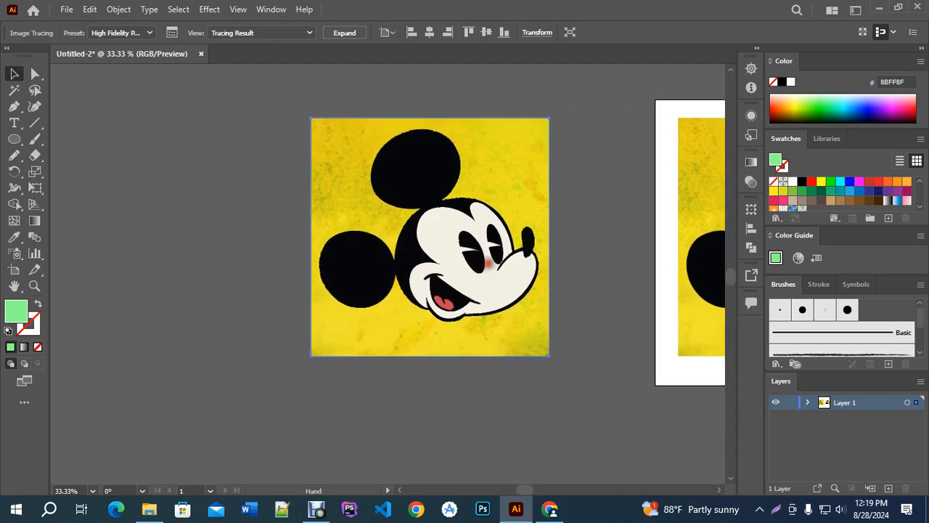
left_click(345, 35)
left_click(343, 33)
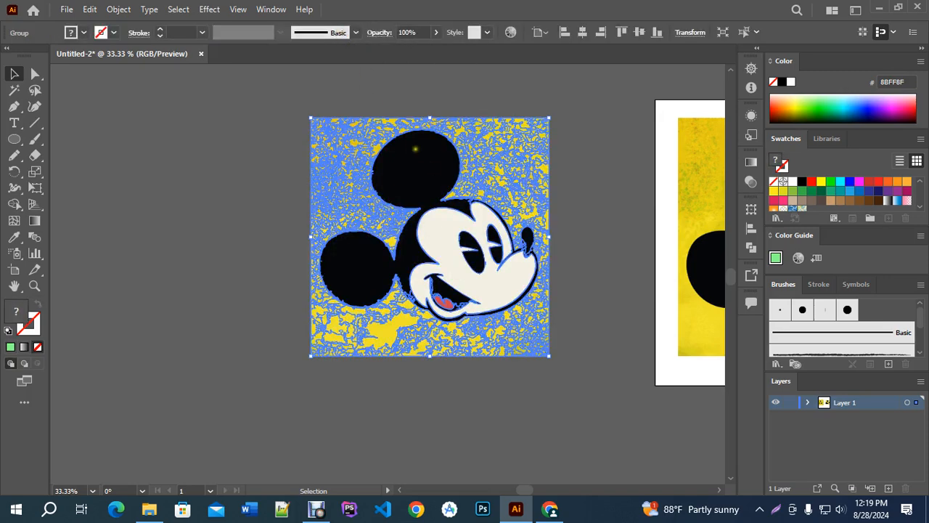
Step: Ungroup the expanded tracing and clear the selection
right_click(429, 164)
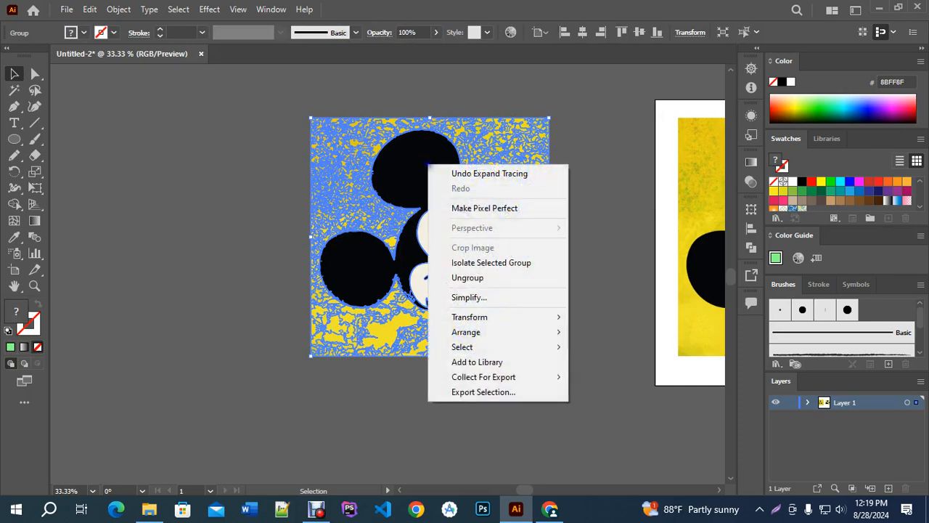
left_click(476, 280)
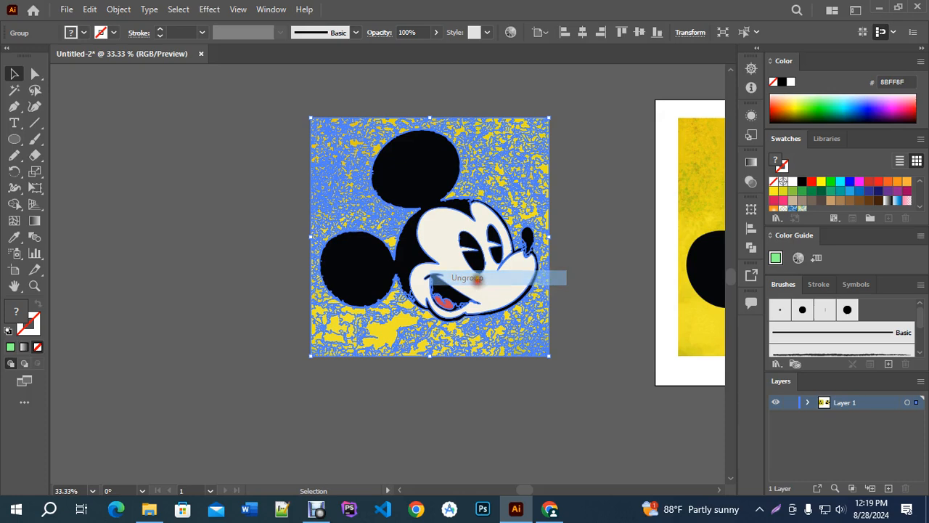
left_click(608, 162)
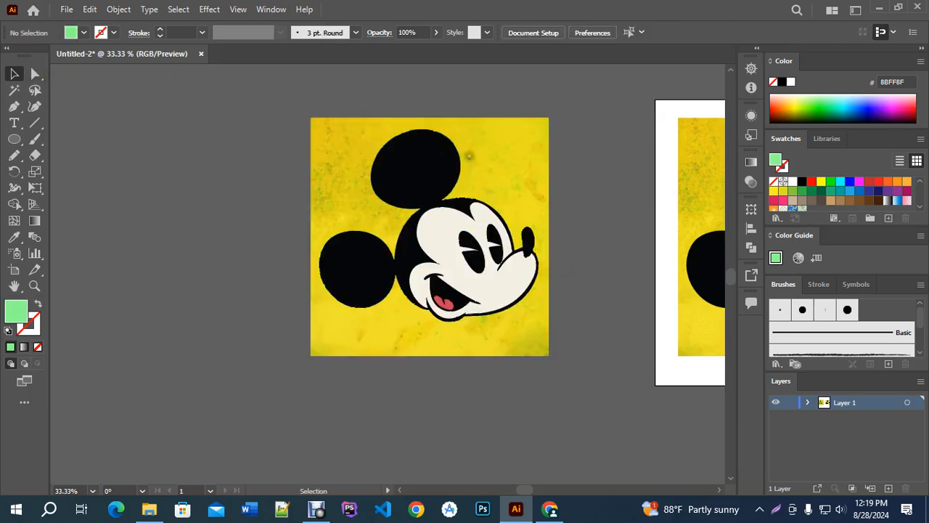
Step: Recolor the traced cream face shape with several swatches, ending on green 8CC63F, and deselect it
left_click(36, 74)
left_click(443, 236)
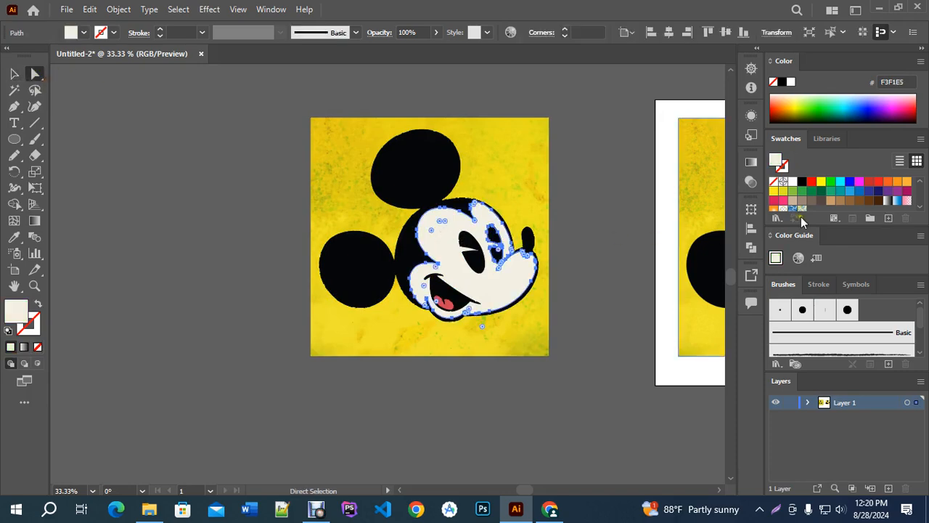
left_click(869, 191)
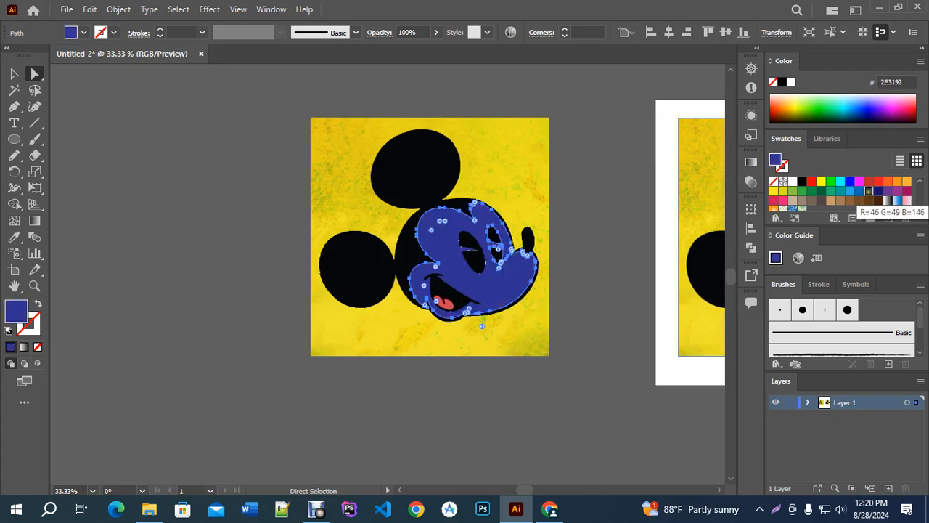
left_click(907, 191)
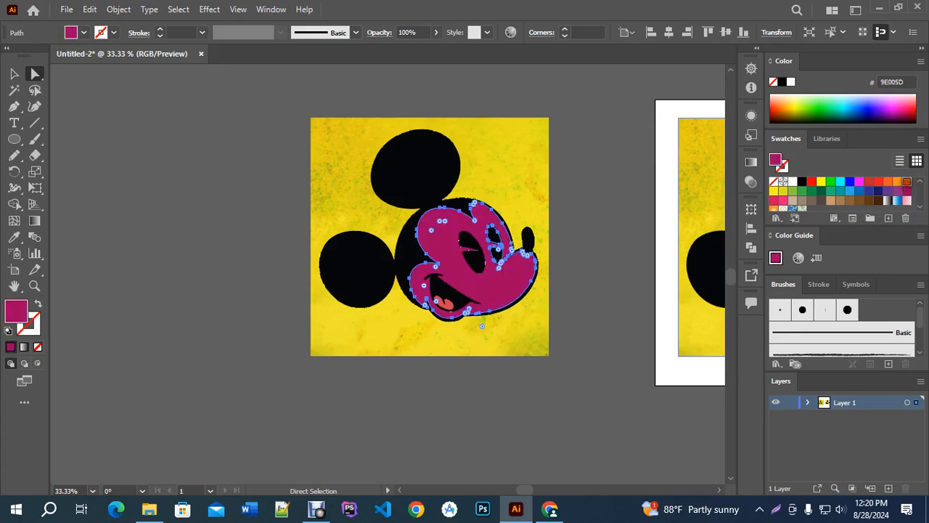
left_click(907, 180)
left_click(832, 191)
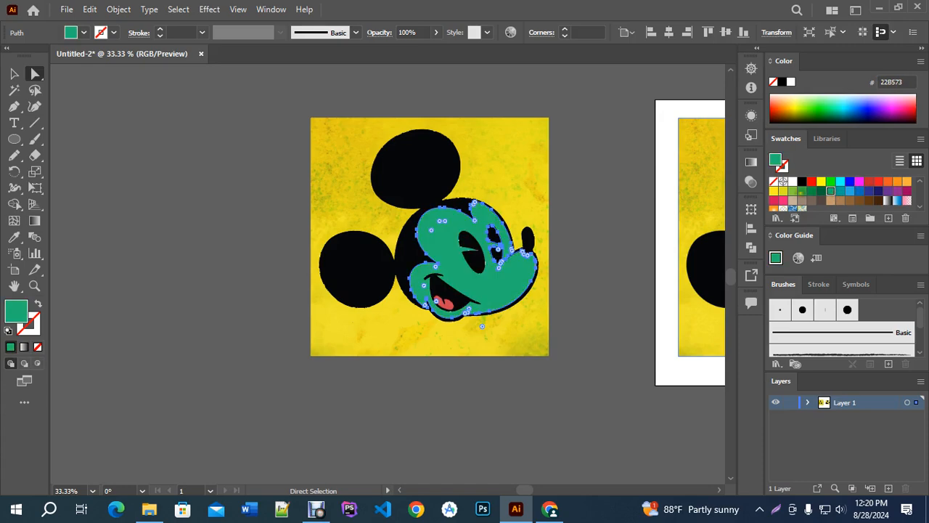
left_click(785, 191)
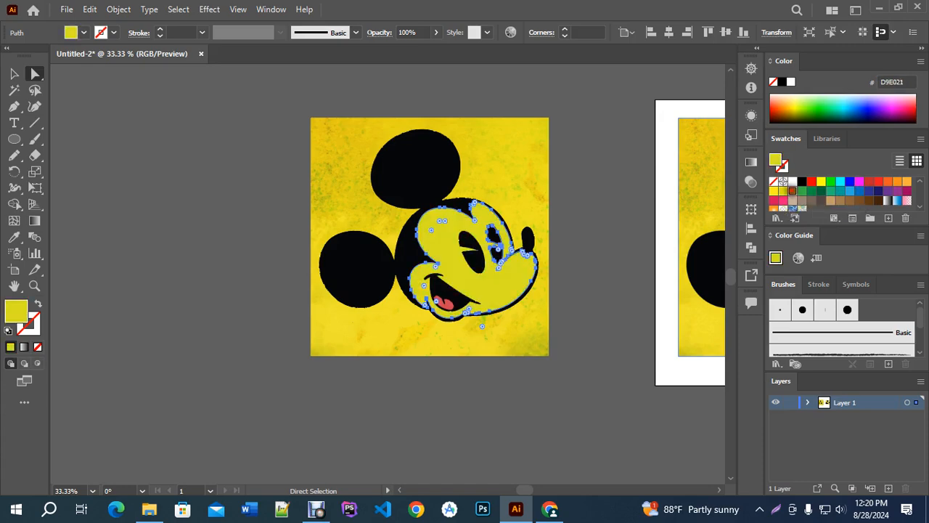
left_click(794, 191)
left_click(611, 274)
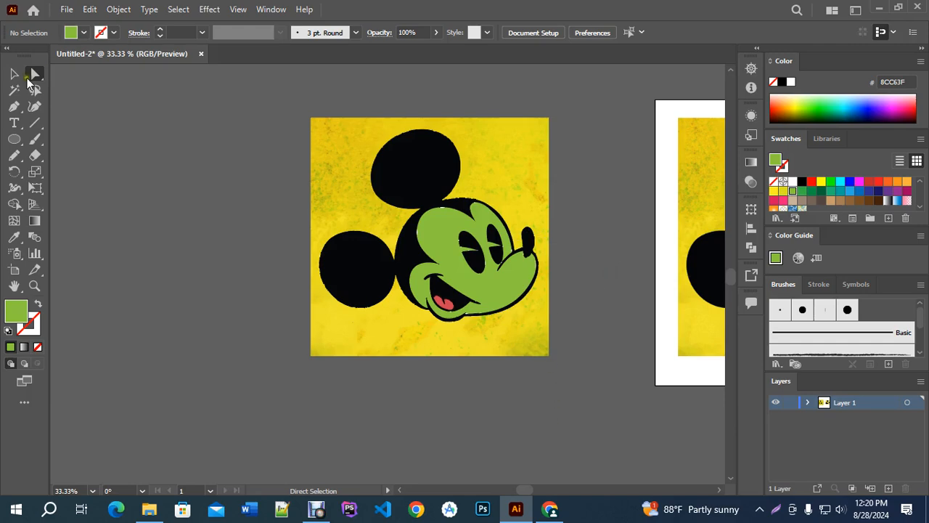
Step: Examine the edges of the green face and place another copy of the original image left of the recolored tracing
left_click(18, 76)
scroll(480, 202, "up", 8)
scroll(479, 201, "down", 10)
scroll(316, 222, "up", 6)
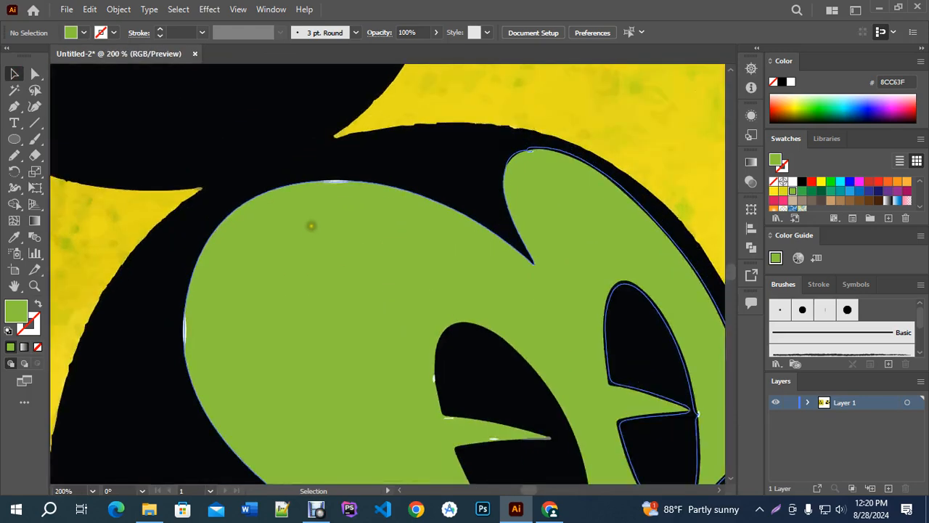
scroll(315, 221, "down", 6)
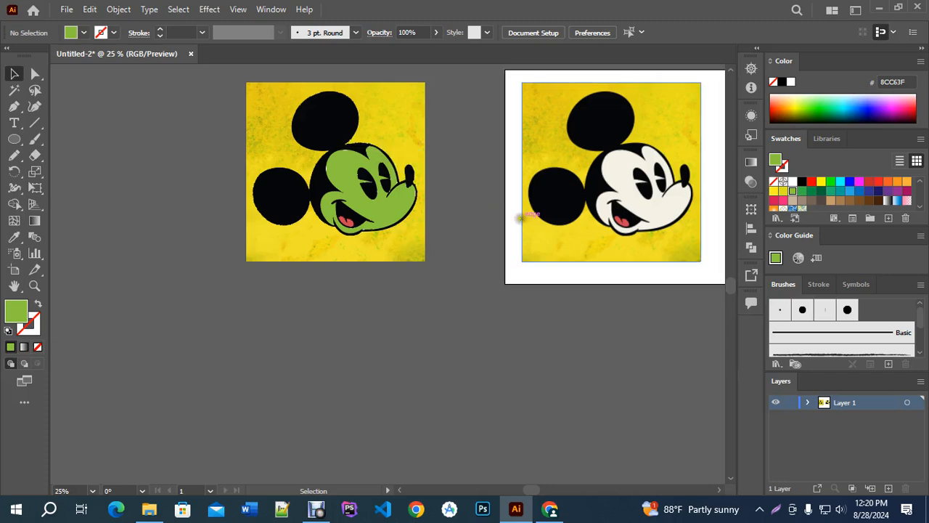
left_click(445, 319)
left_click_drag(424, 295, 489, 336)
left_click_drag(631, 233, 147, 217)
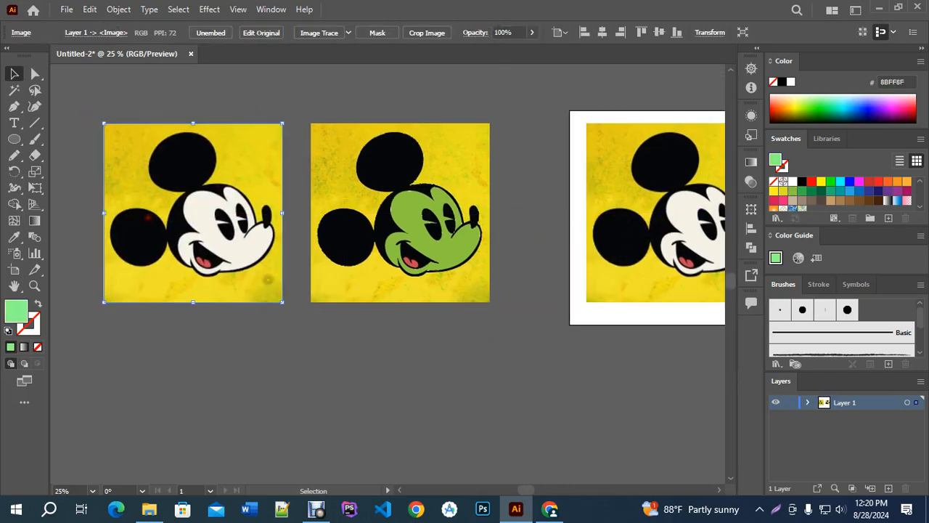
Step: Image-trace the new copy with the Low Fidelity Photo preset and expand the result into vector paths
left_click_drag(209, 323, 312, 311)
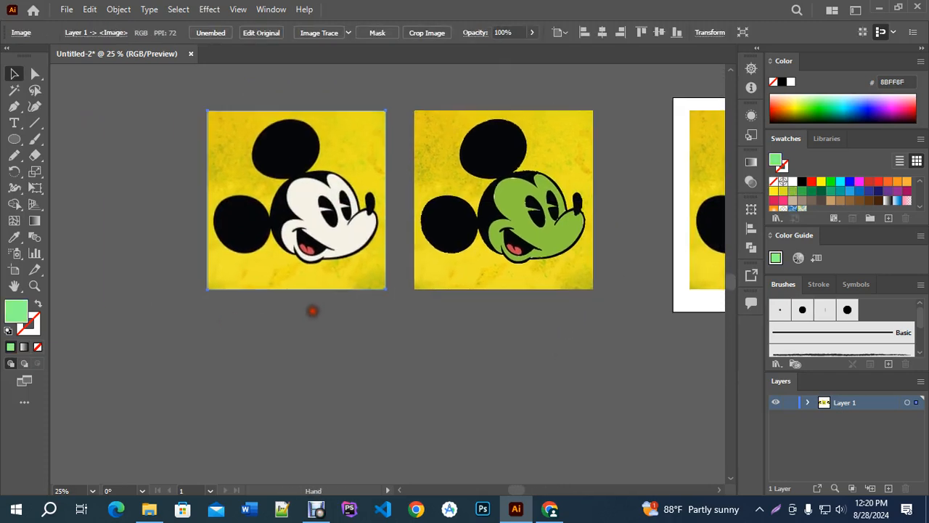
left_click(347, 33)
left_click(380, 97)
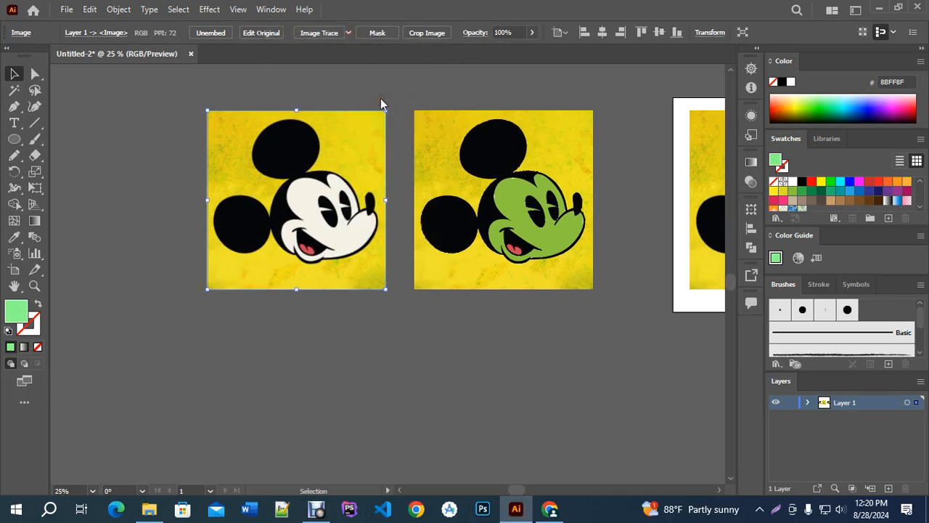
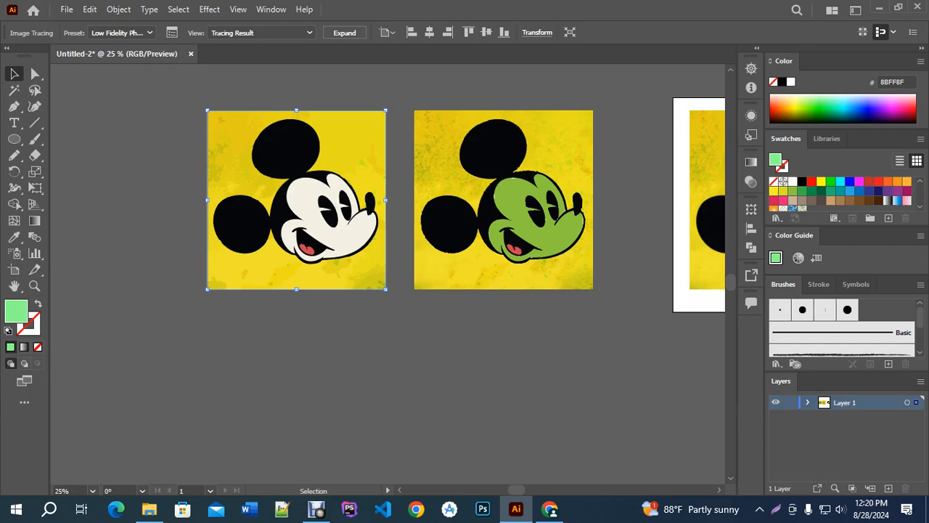
scroll(284, 223, "up", 4)
scroll(304, 207, "down", 3)
left_click(342, 34)
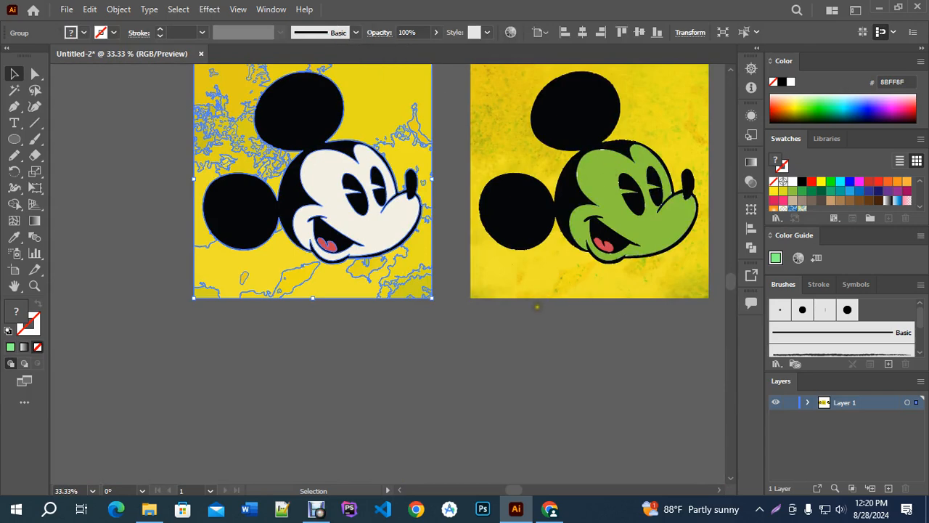
Step: Compare the low and high fidelity tracings in Outline mode, return to Preview, inspect the traced edges and clear the selection
key("ctrl+y")
left_click_drag(534, 309, 489, 391)
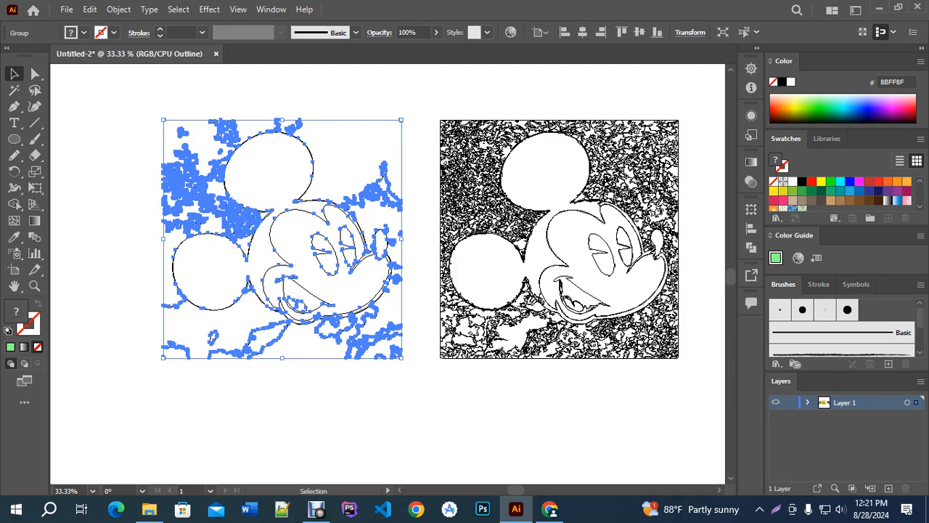
key("ctrl+y")
scroll(338, 220, "up", 10)
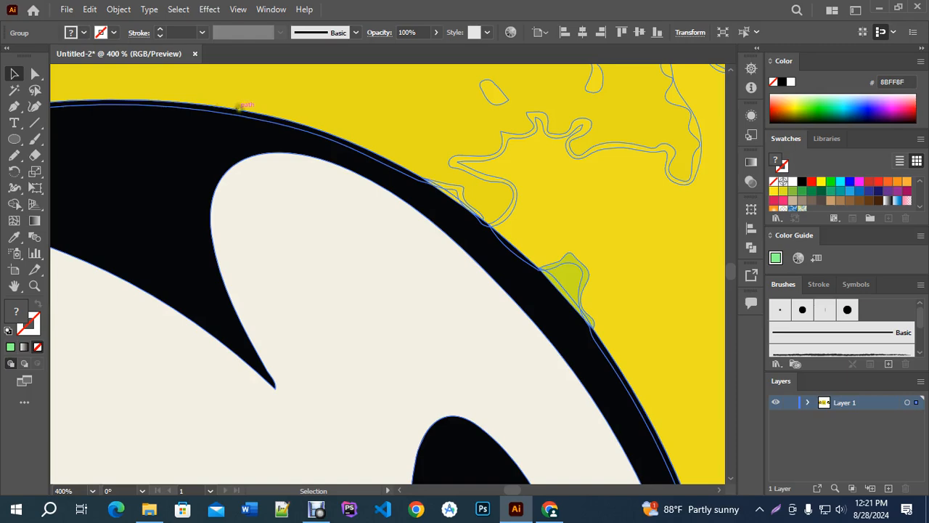
scroll(327, 143, "down", 10)
left_click(501, 430)
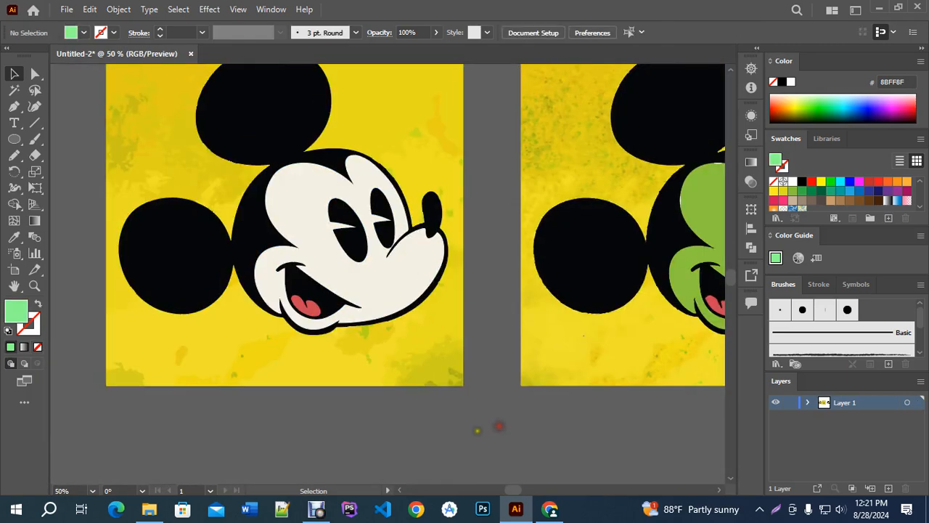
scroll(292, 349, "down", 1)
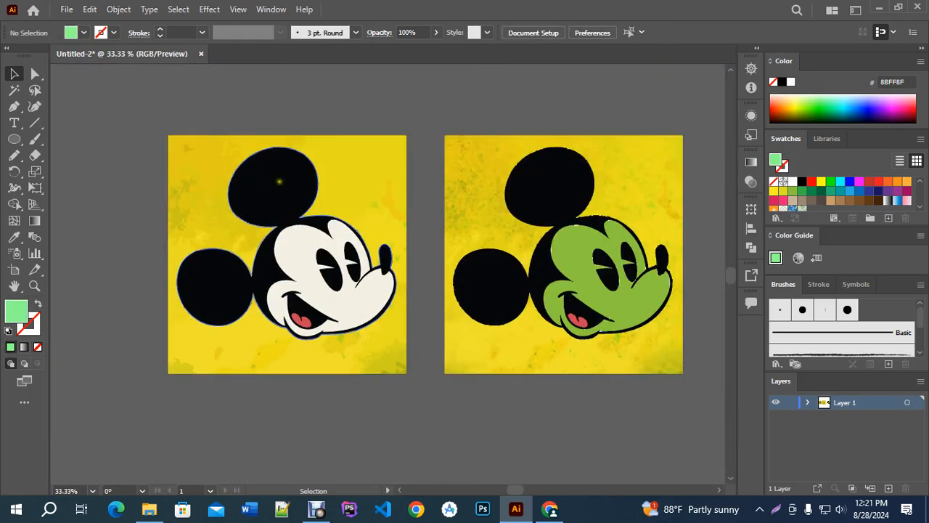
Step: Fill the cream face of the Low Fidelity Photo tracing with cyan 00FFFF, deselect it and compare its edges with the green face
left_click(34, 75)
left_click(303, 243)
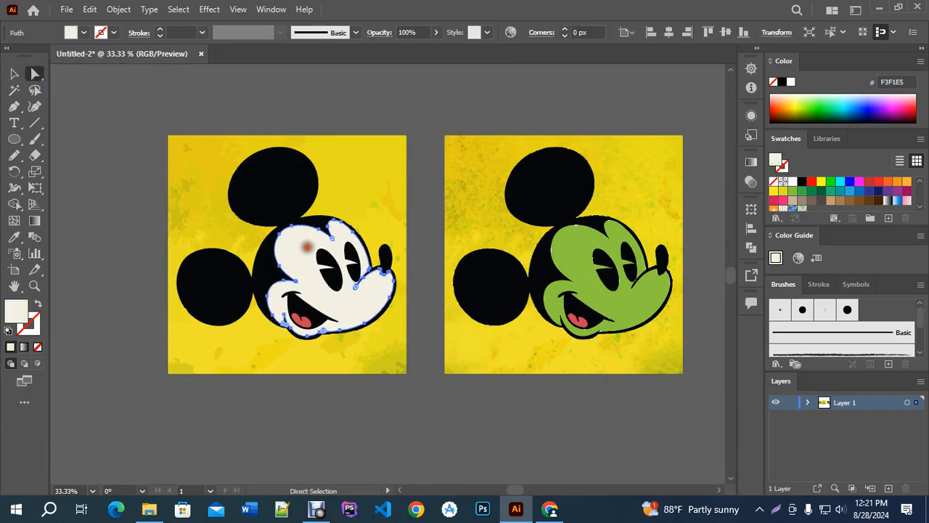
left_click(840, 181)
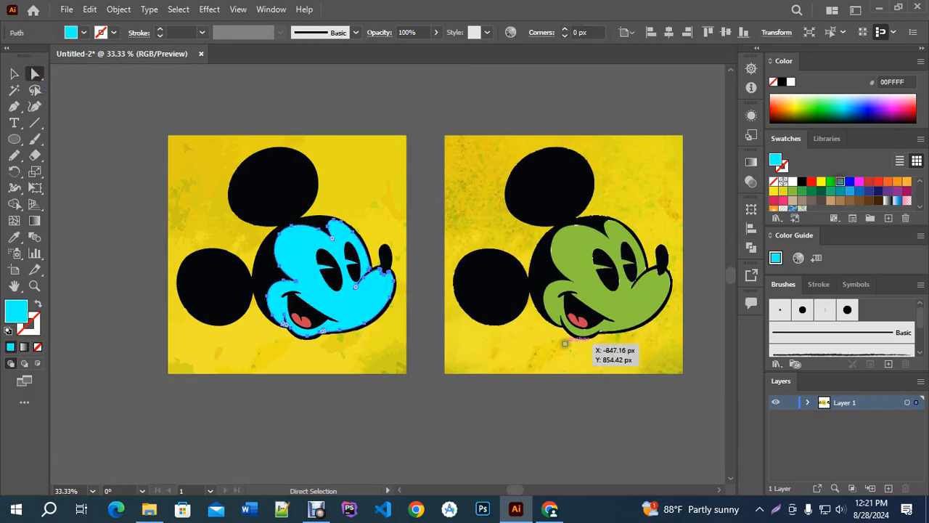
left_click(426, 409)
scroll(577, 226, "up", 6)
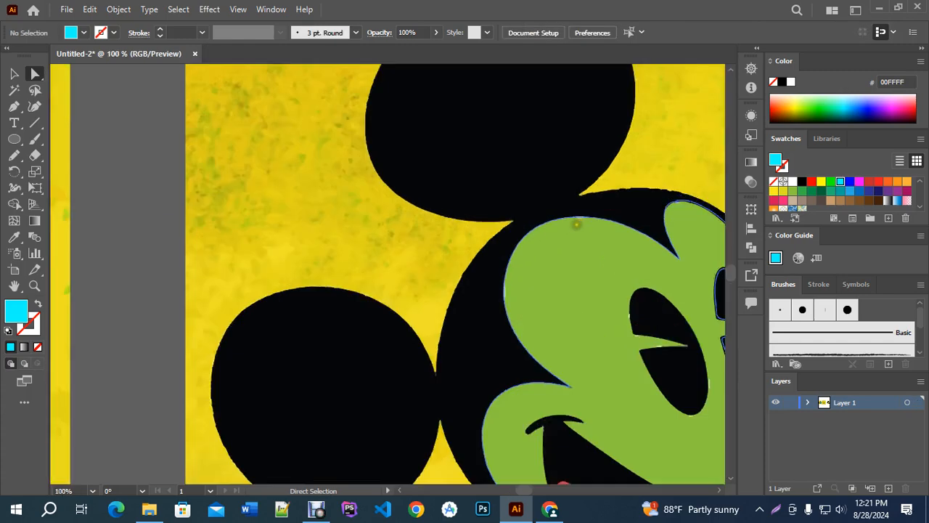
scroll(602, 207, "down", 5)
scroll(251, 250, "up", 3)
scroll(363, 218, "down", 5)
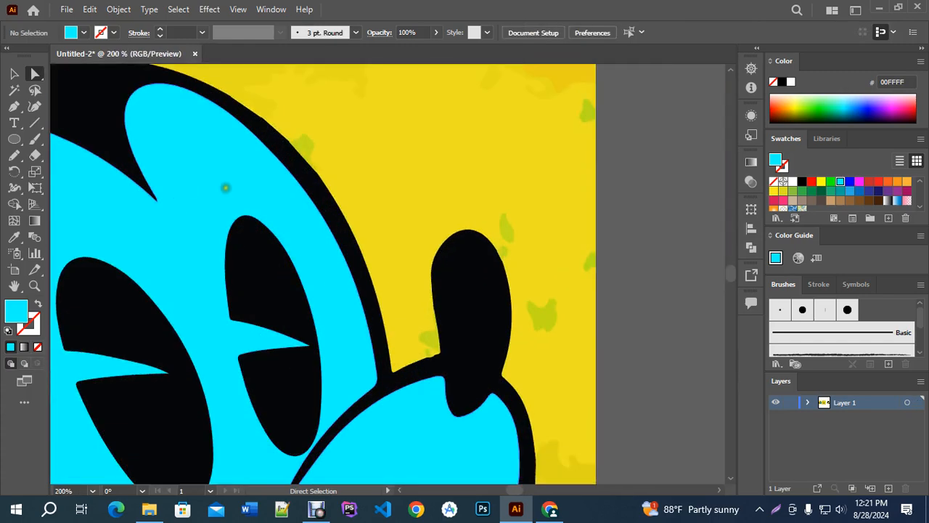
Step: Place another copy of the original Mickey image directly below the tracing with the cyan face
left_click(15, 75)
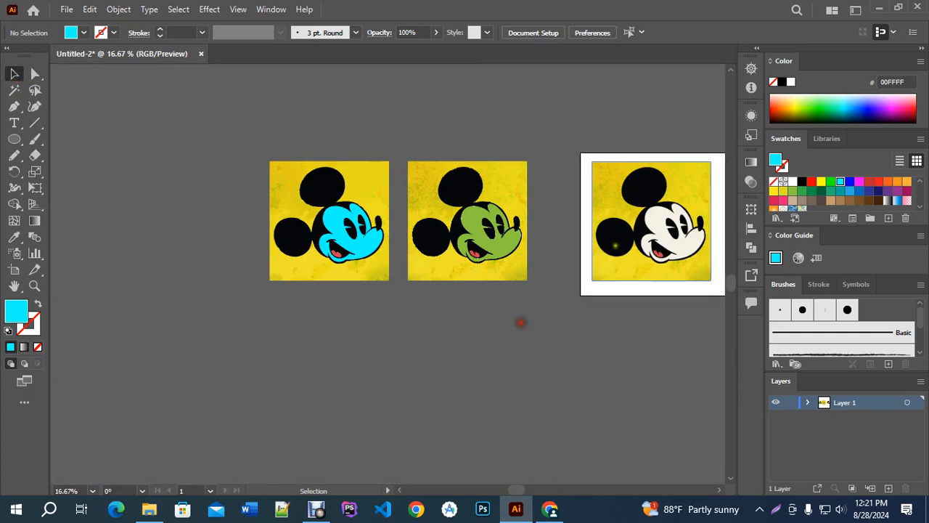
left_click_drag(635, 228, 338, 356)
scroll(338, 355, "up", 1)
scroll(337, 365, "up", 2)
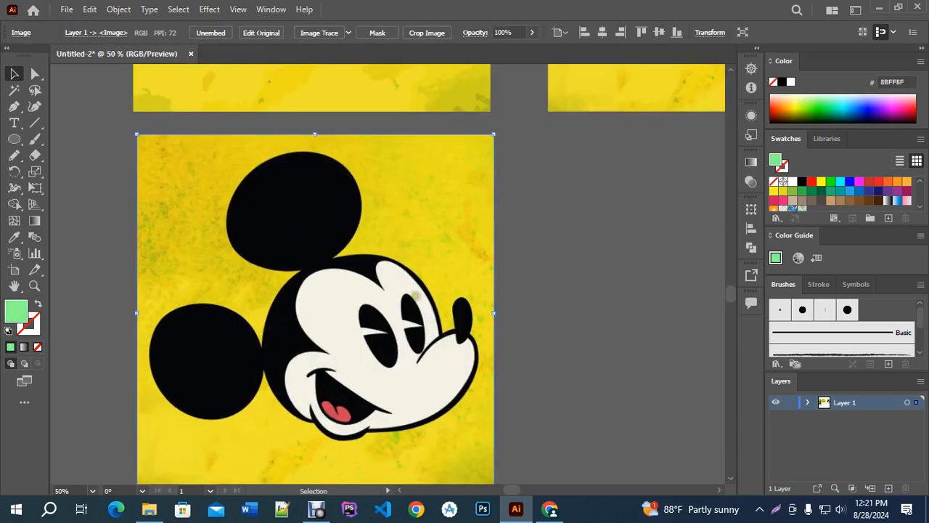
left_click_drag(416, 292, 404, 171)
Step: Image-trace the new copy with the 3 Colors preset and inspect the edges of the traced shapes
left_click(348, 33)
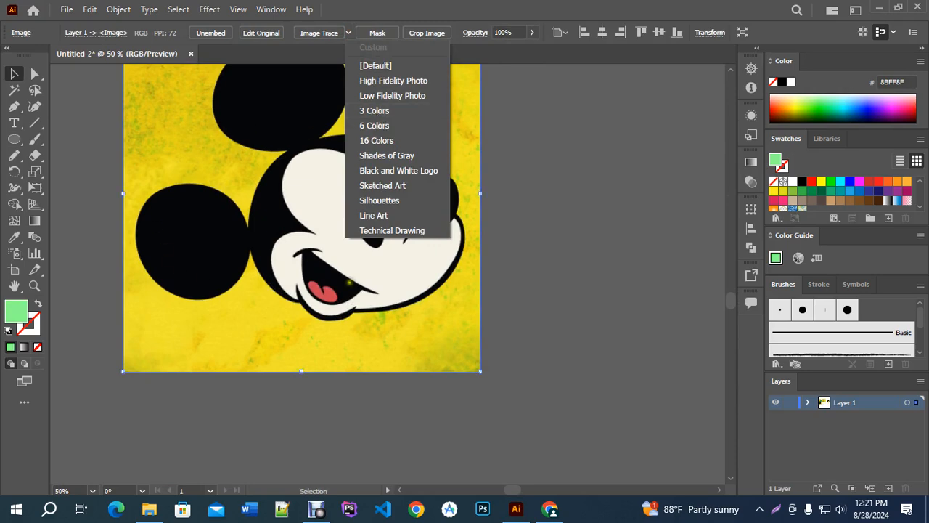
left_click(375, 113)
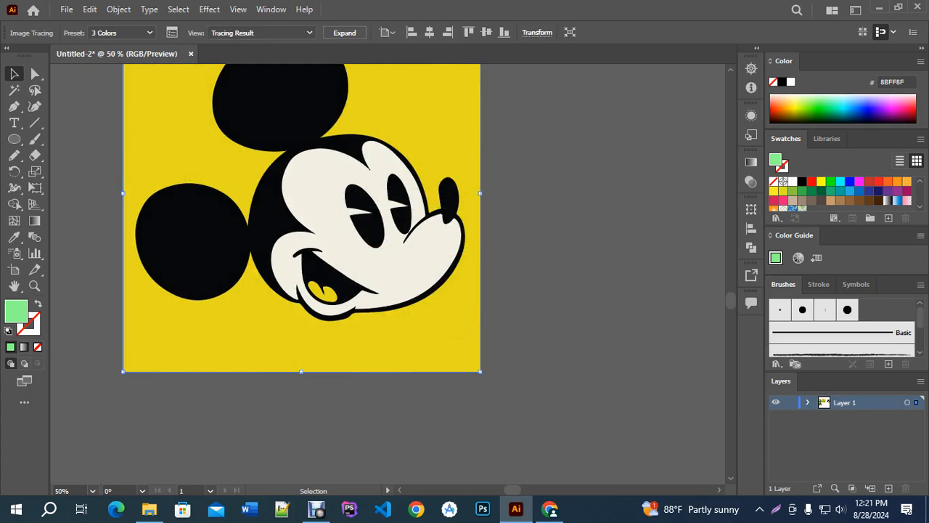
scroll(458, 333, "down", 1)
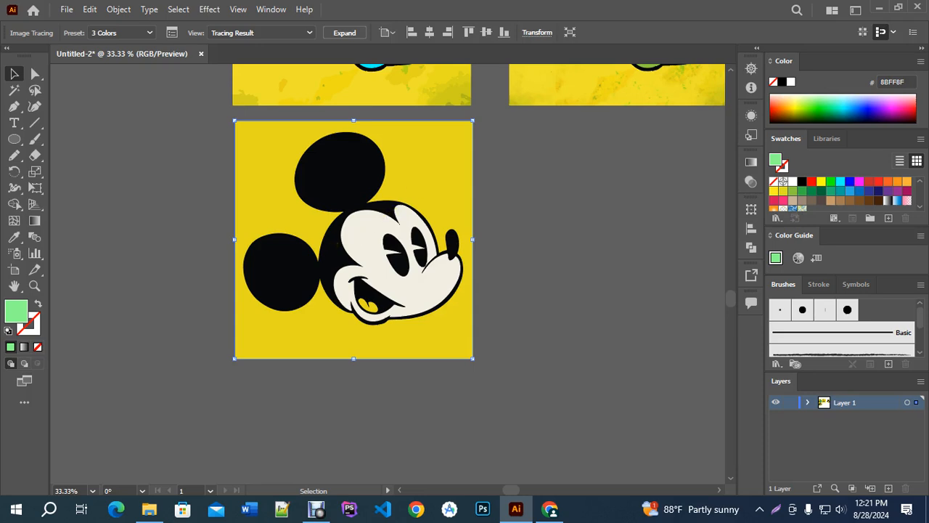
scroll(381, 233, "up", 7)
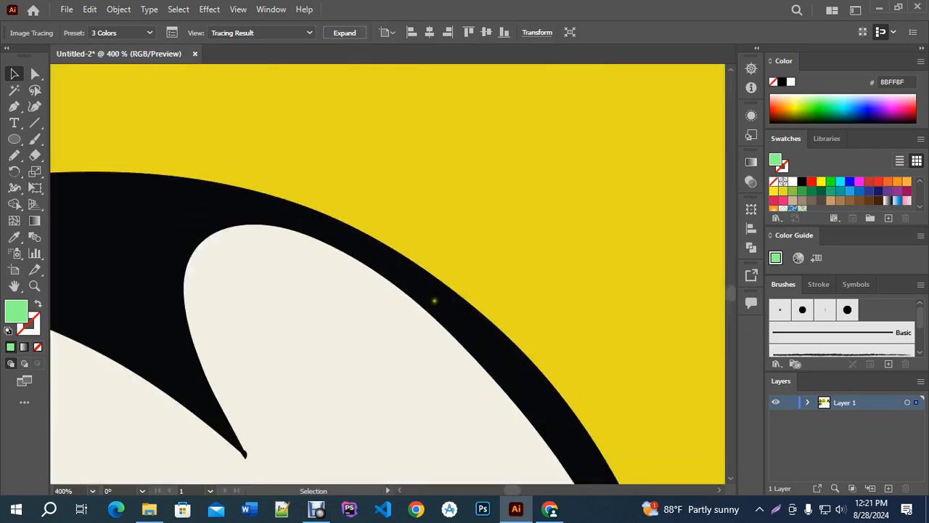
scroll(402, 295, "down", 6)
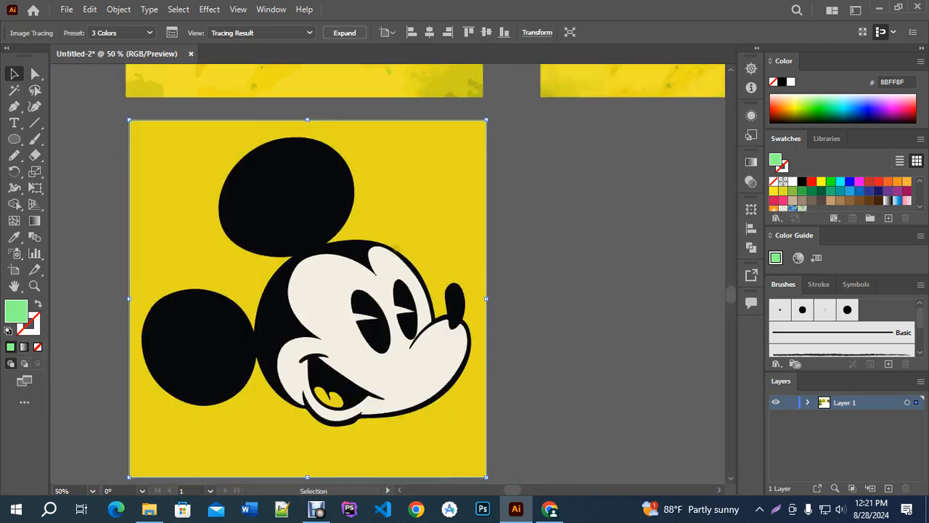
Step: Expand the 3 Colors tracing into separate vector paths, deselect them and check them in Outline mode before returning to Preview
left_click(344, 32)
scroll(322, 199, "down", 2)
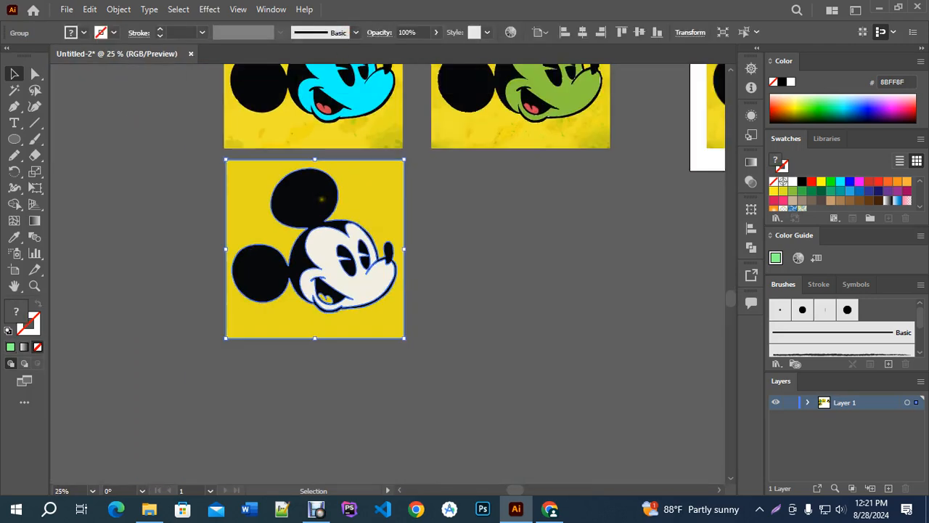
right_click(327, 199)
left_click(365, 311)
left_click(470, 260)
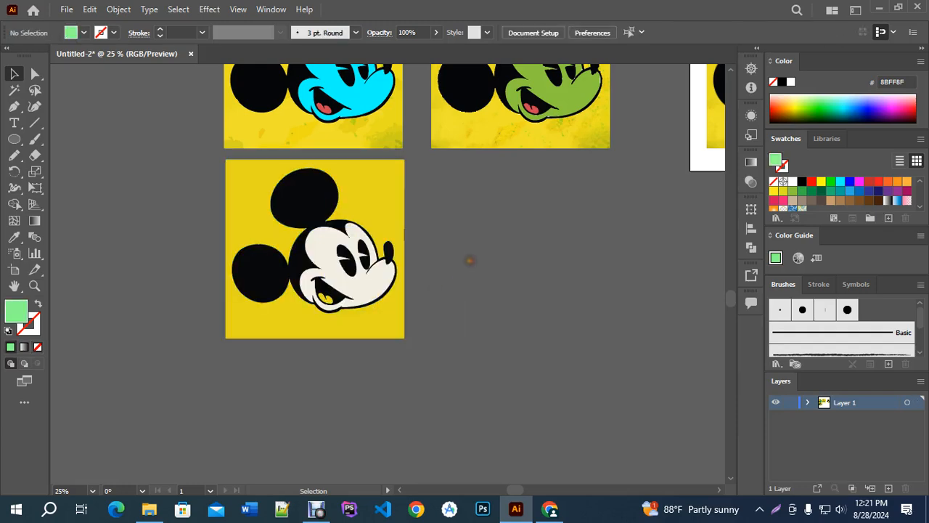
key("ctrl+y")
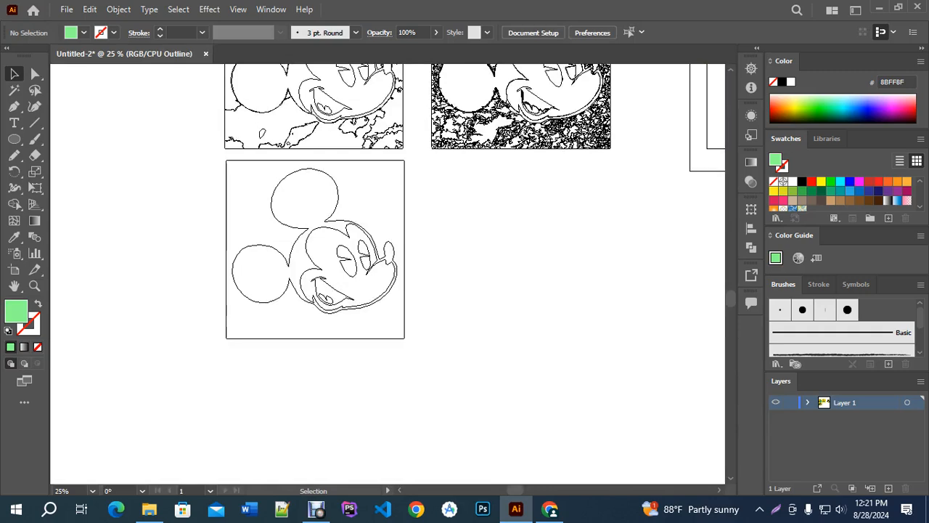
key("ctrl+y")
Step: Place another copy of the original image beside the 3 Colors tracing, directly below the green-faced tracing
left_click_drag(477, 278, 372, 316)
left_click_drag(653, 160, 439, 314)
left_click_drag(486, 252, 415, 286)
key("ctrl+plus")
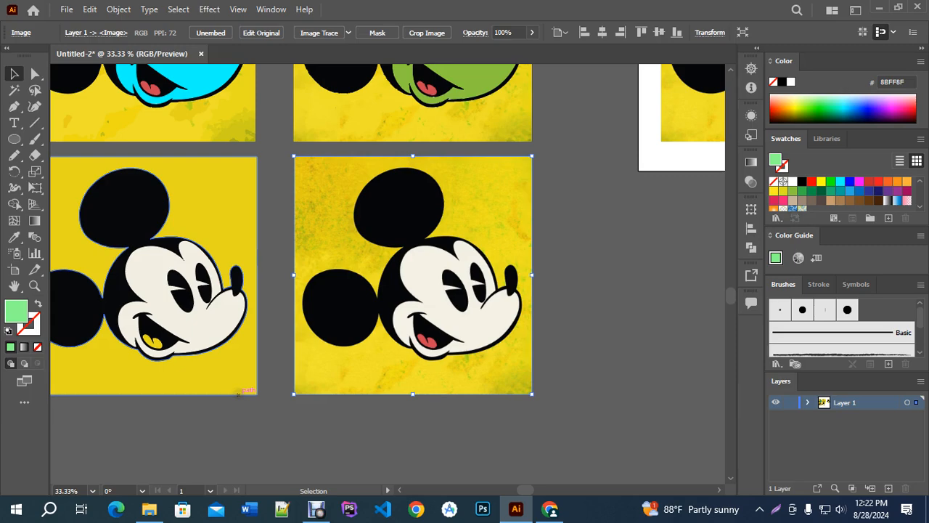
key("ctrl+plus")
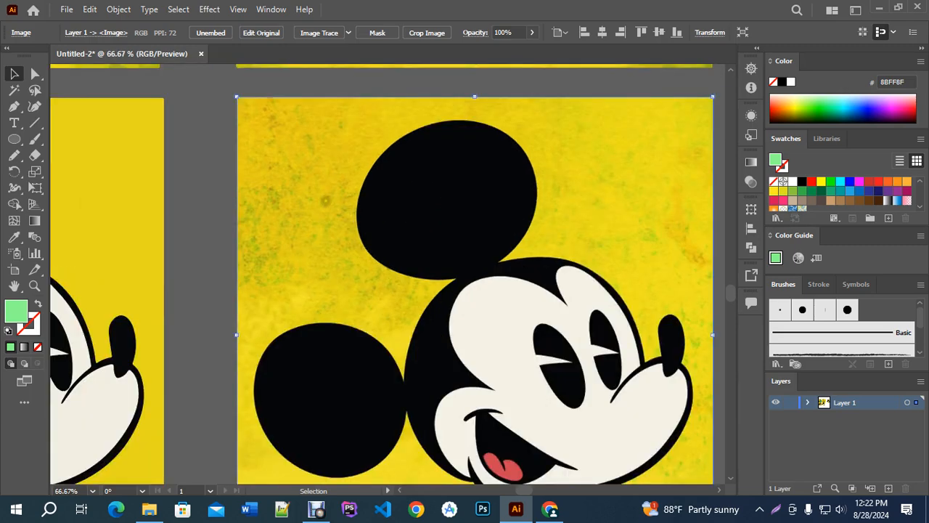
key("ctrl+minus")
Step: Image-trace the copy below the green-faced tracing with the 6 Colors preset, inspect its background patches and deselect it
left_click(348, 32)
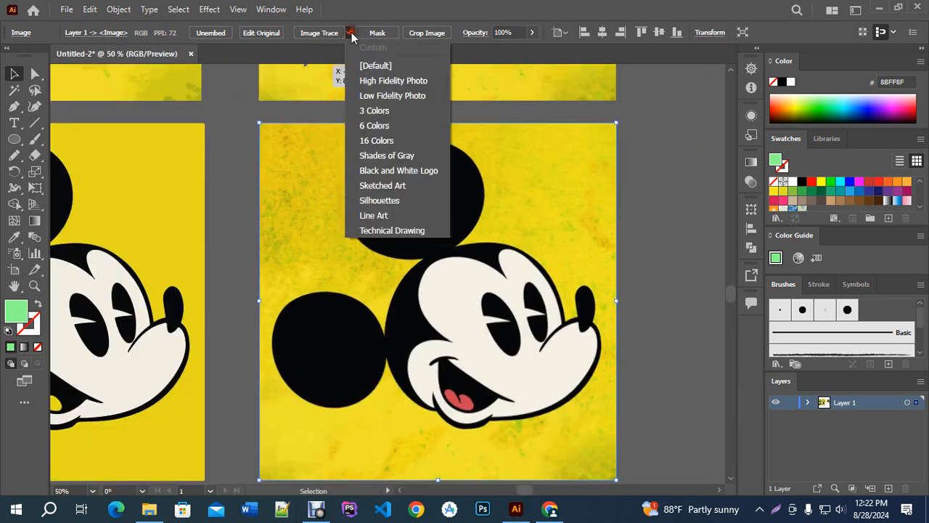
left_click(367, 126)
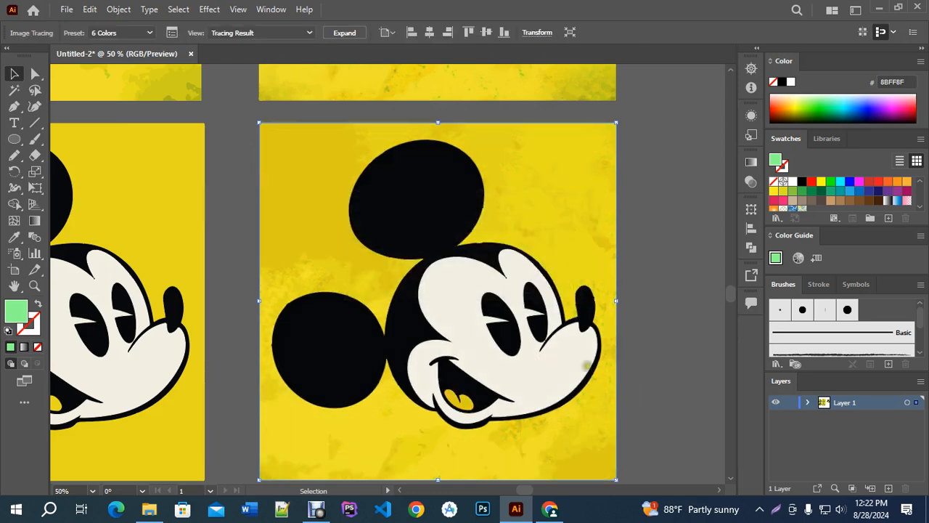
scroll(386, 273, "up", 6)
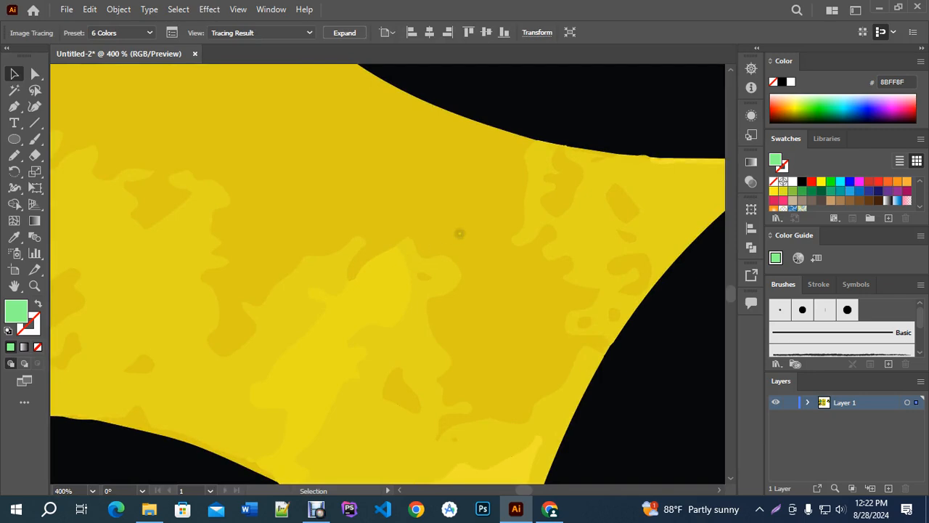
scroll(444, 249, "down", 7)
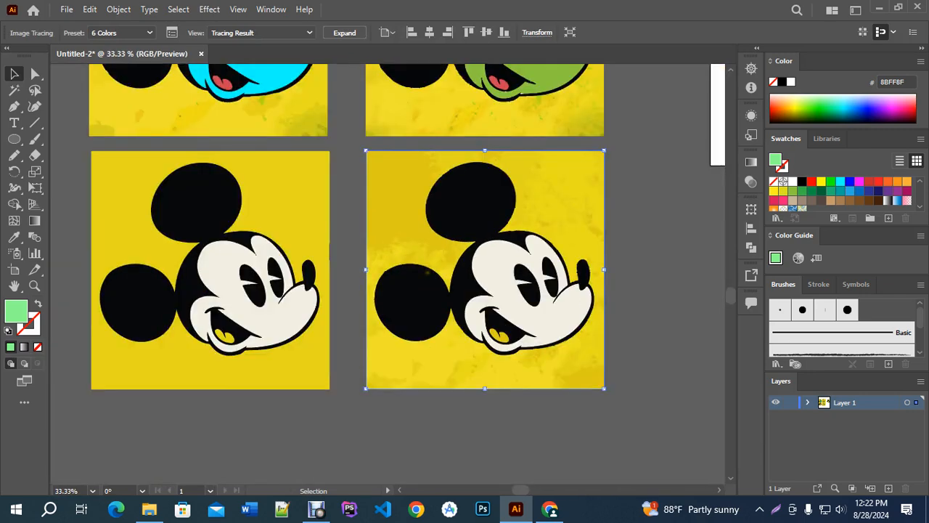
scroll(395, 284, "down", 4)
left_click(481, 284)
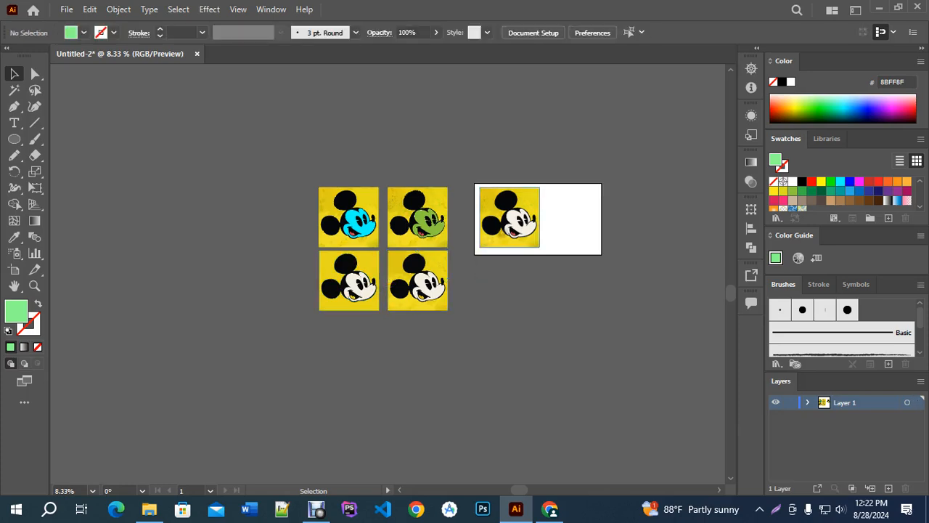
Step: Place another copy of the original image left of the four tracings, look over the available tracing presets and clear the selection
left_click_drag(511, 218, 282, 247)
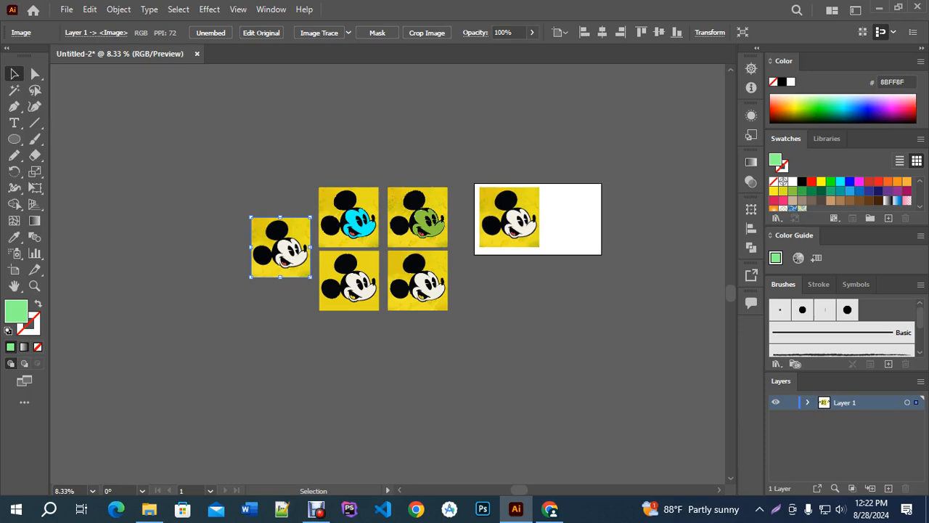
key("ctrl+equal")
key("ctrl+equal")
key("ctrl+equal")
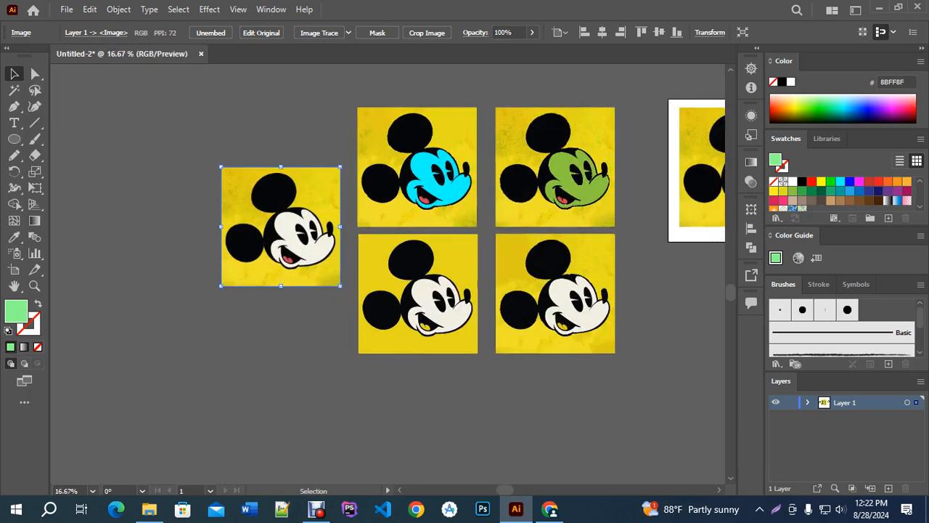
left_click(349, 33)
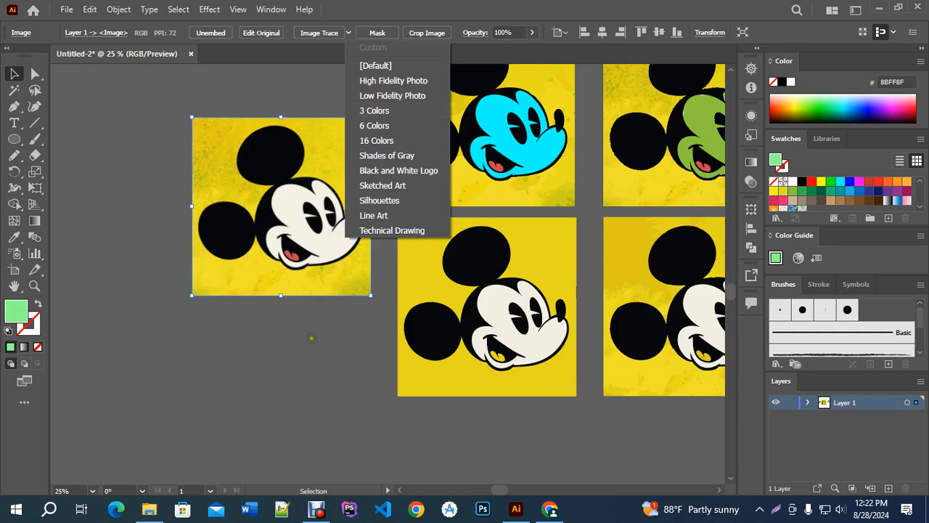
left_click(304, 340)
key("ctrl+minus")
key("ctrl+minus")
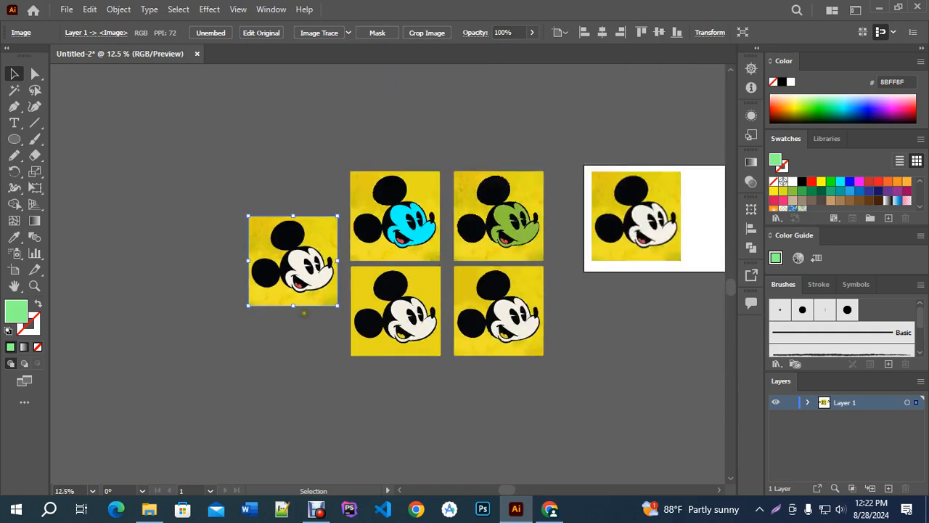
key("ctrl+equal")
key("ctrl+equal")
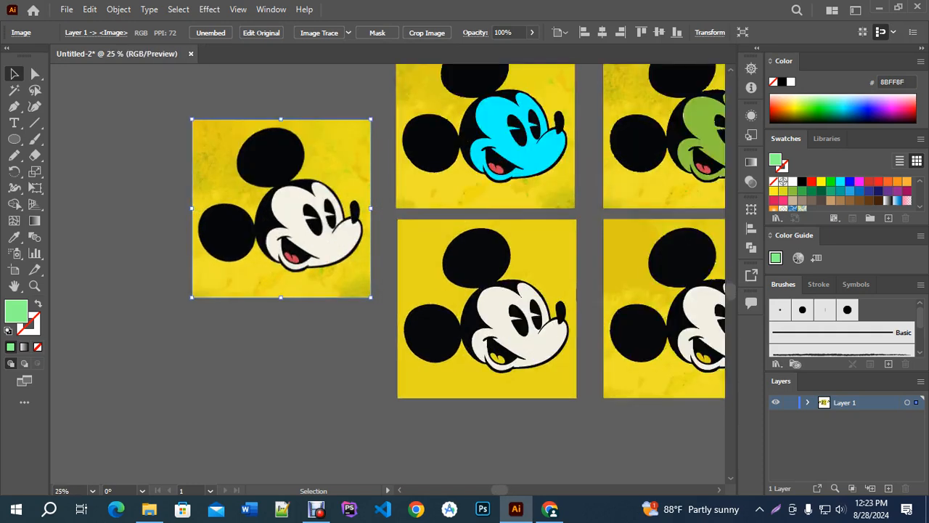
left_click(304, 312)
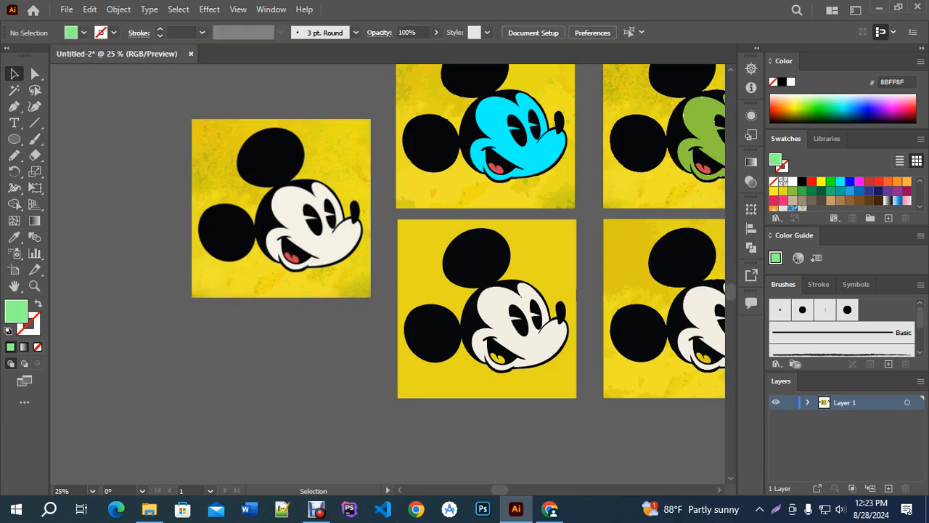
Step: Recolor the yellow background and tongue of the 3 Colors tracing with the cream sampled from its face, and deselect them
left_click_drag(581, 294, 394, 243)
scroll(394, 243, "up", 3)
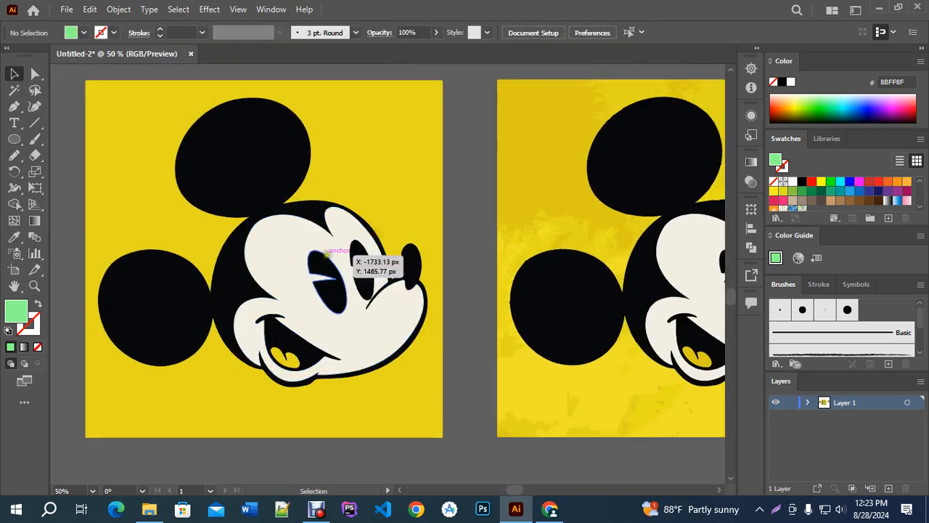
scroll(320, 206, "down", 2)
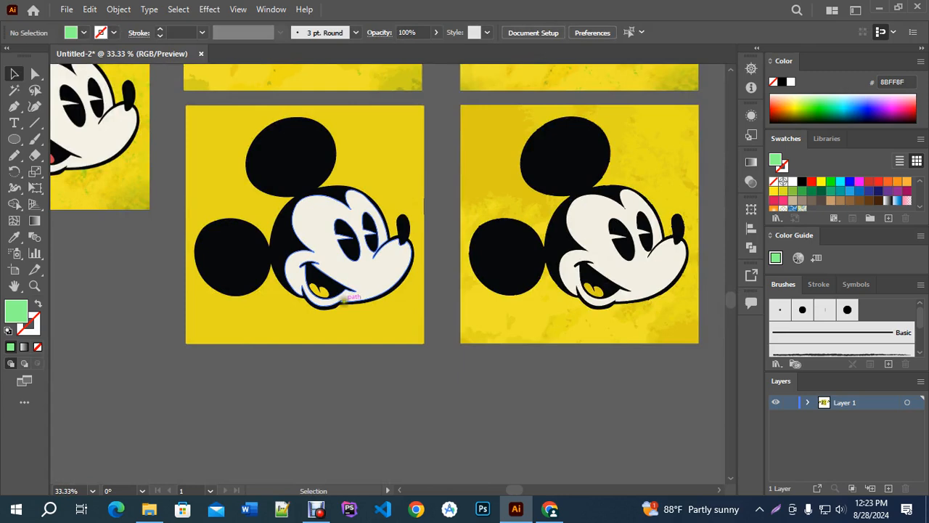
scroll(284, 233, "up", 1)
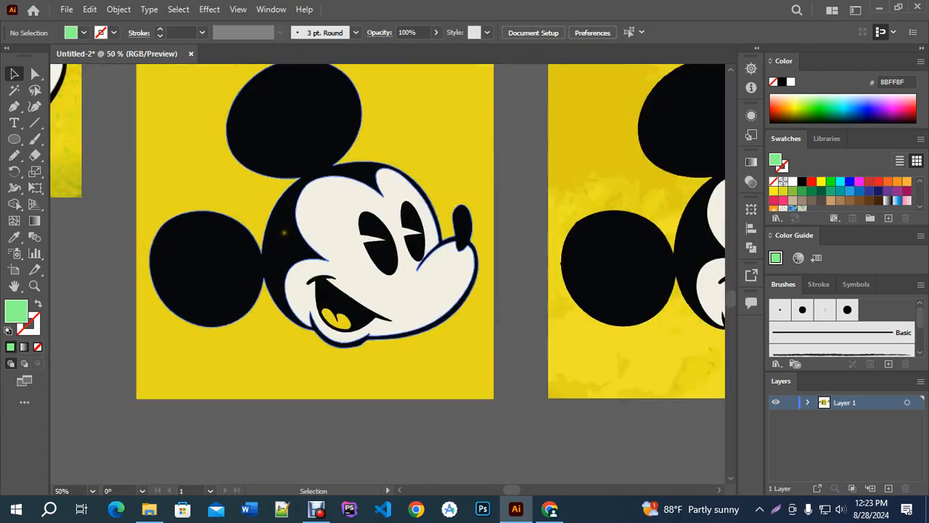
left_click(35, 74)
left_click(178, 143)
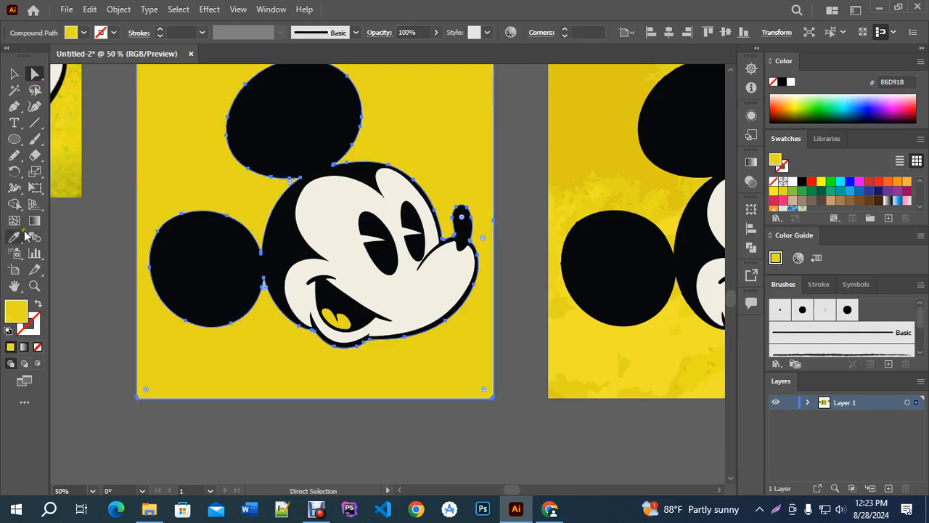
left_click(335, 320, "shift")
key("i")
left_click(318, 221)
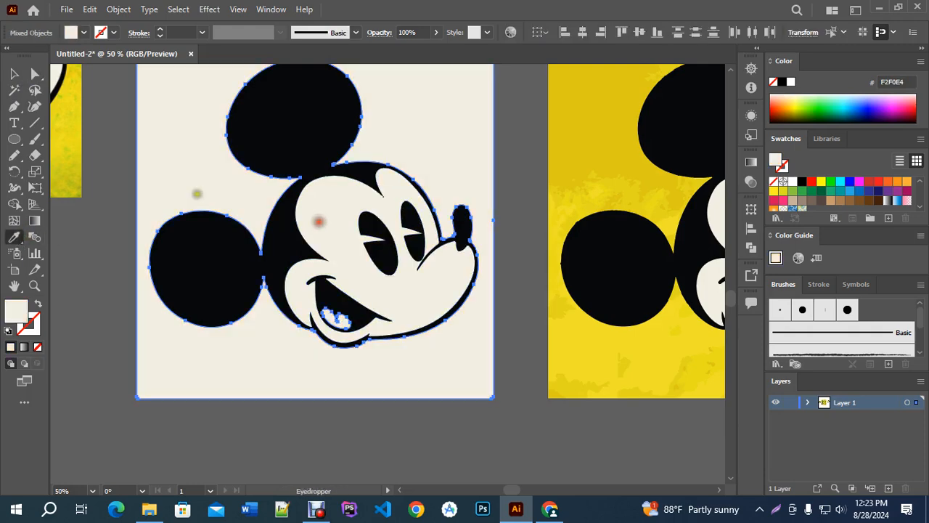
left_click(15, 74)
left_click(57, 191)
left_click(91, 244)
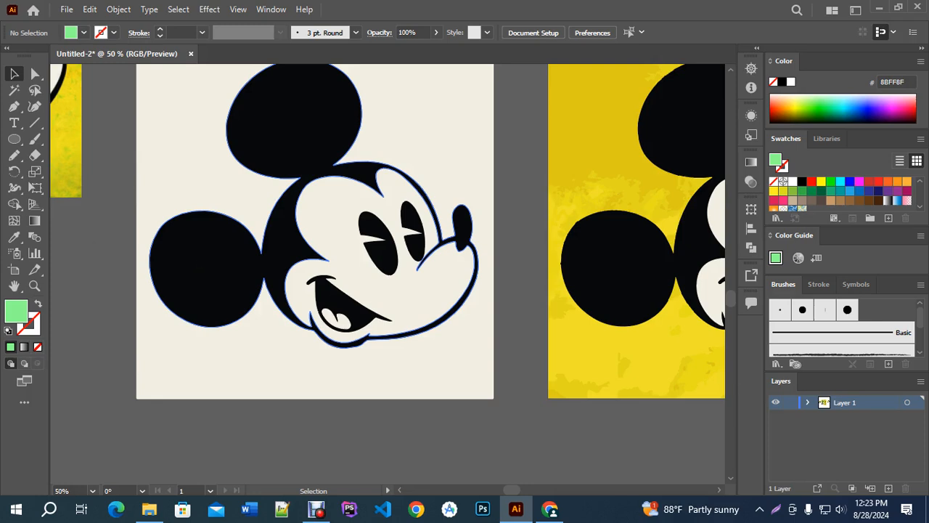
Step: Select the original image copy beside the four tracings and look over its available tracing presets
scroll(195, 261, "down", 1)
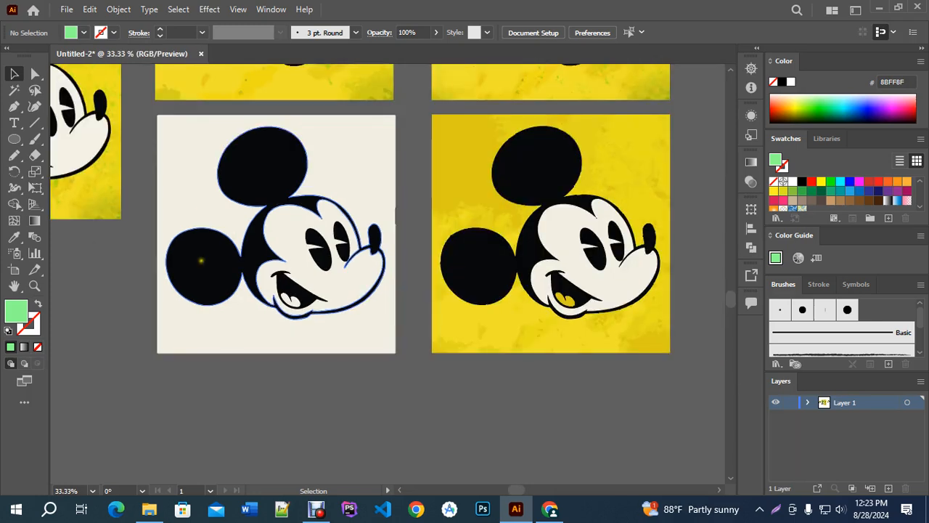
scroll(301, 310, "down", 2)
left_click(191, 203)
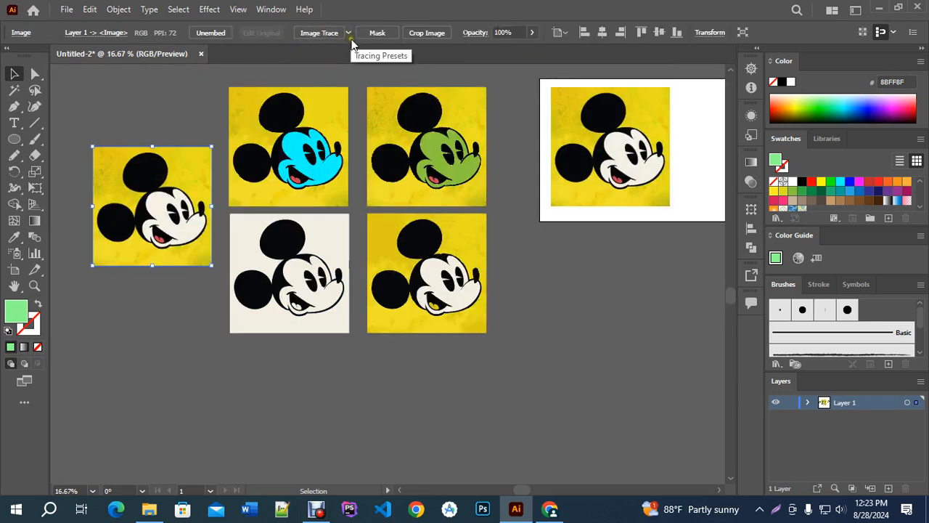
scroll(312, 249, "up", 2)
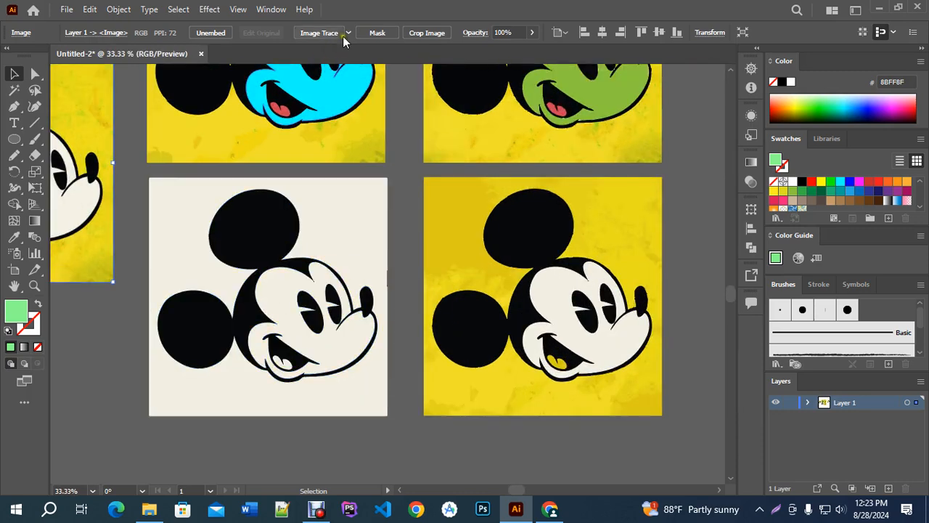
scroll(402, 247, "down", 1)
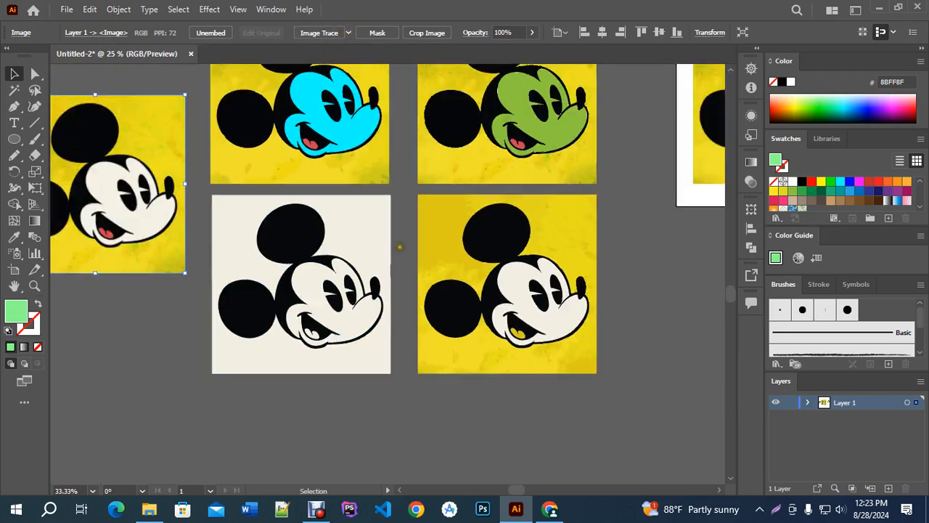
left_click_drag(244, 215, 379, 206)
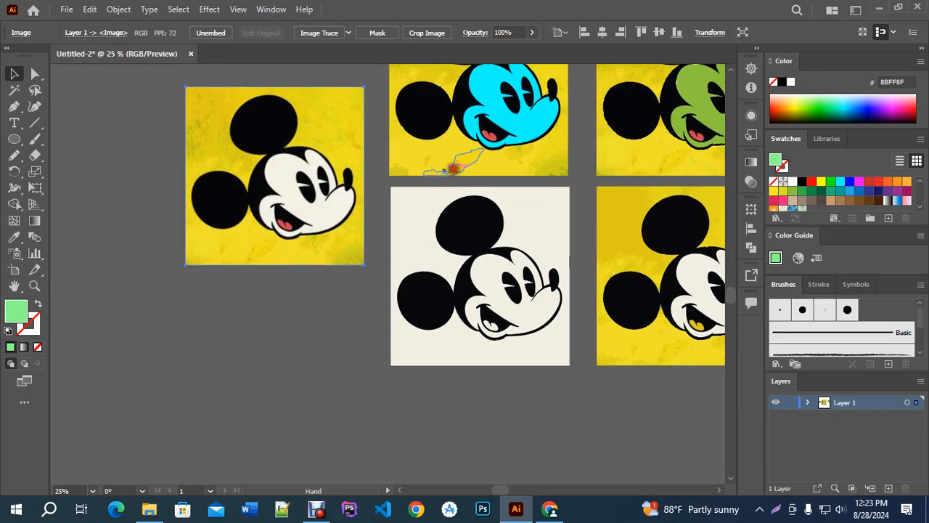
left_click(348, 33)
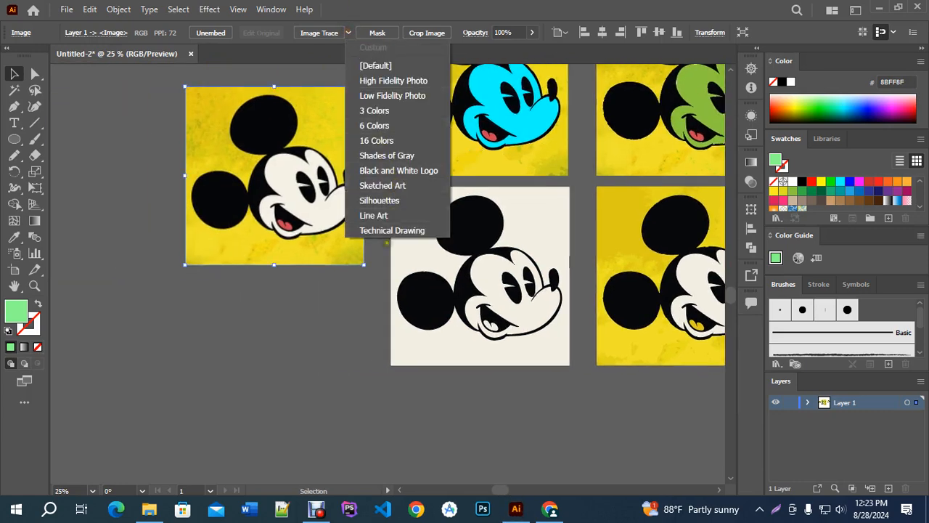
Step: Switch to Chrome, search Google Images for "line art" and preview the Rawpixel drawing of two facing faces
left_click(550, 509)
triple_click(277, 104)
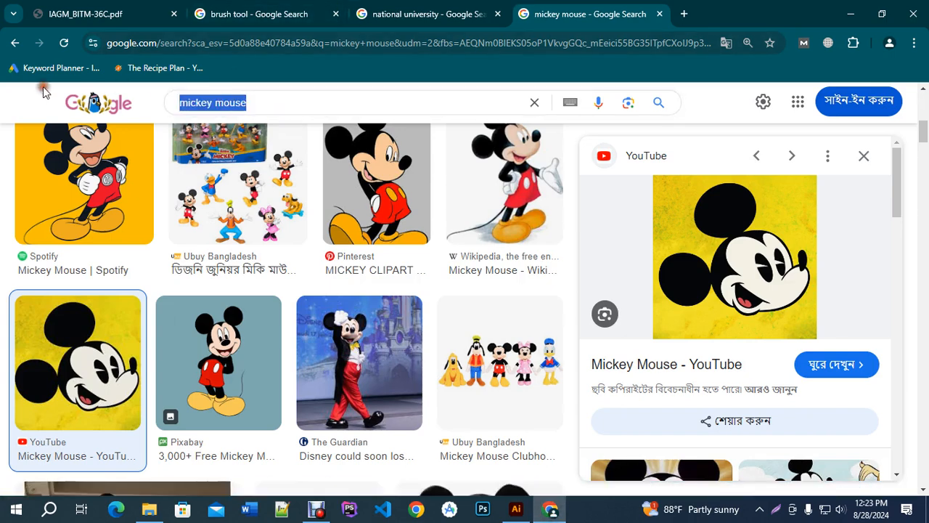
type("line art")
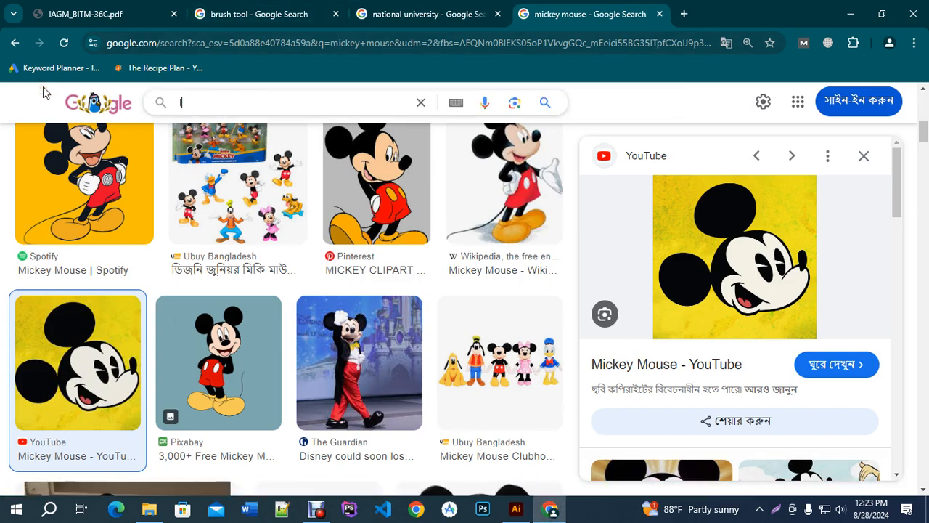
key("Return")
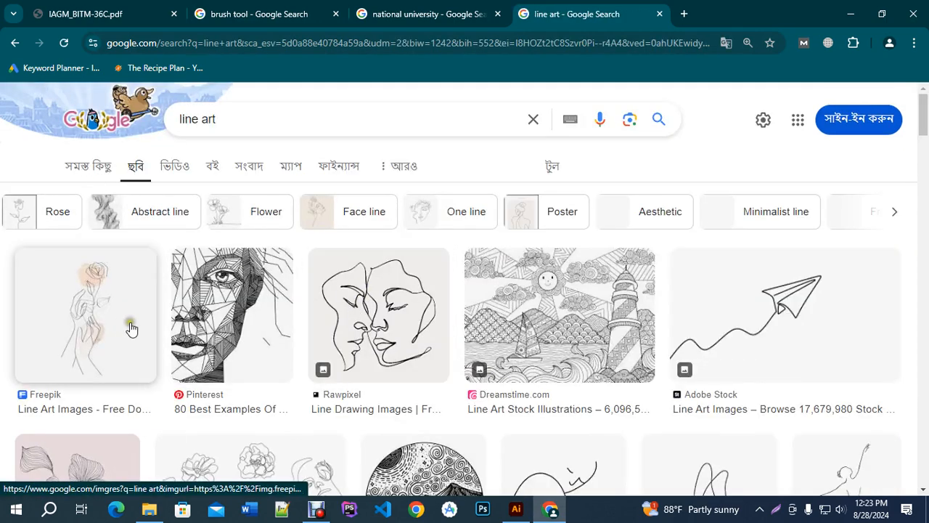
scroll(127, 326, "down", 1)
left_click(405, 261)
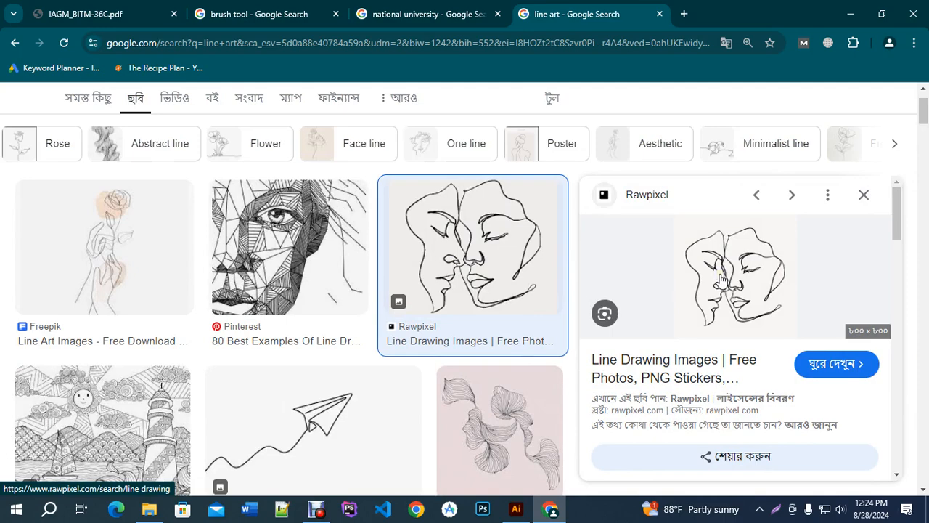
Step: Compare the tracing presets in Illustrator with the two-face line drawing in Chrome, returning to Illustrator
left_click(515, 509)
left_click(349, 33)
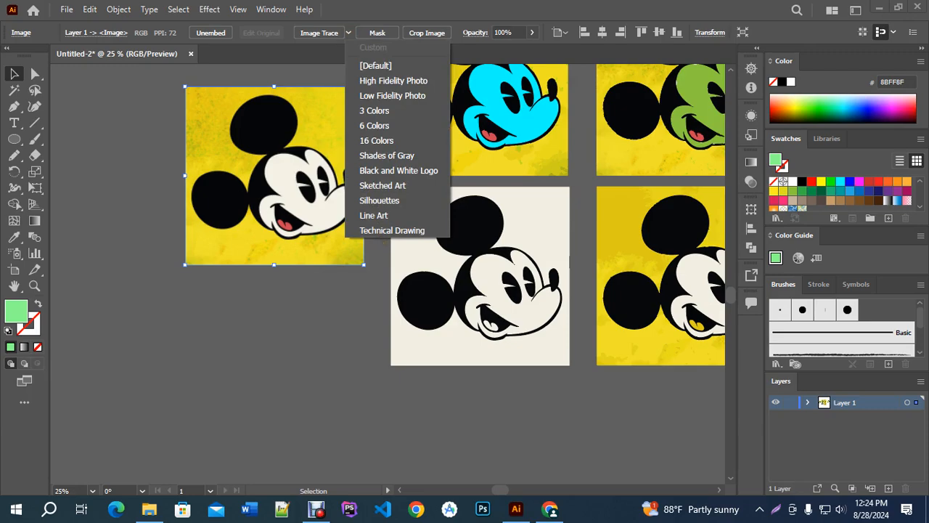
left_click(549, 509)
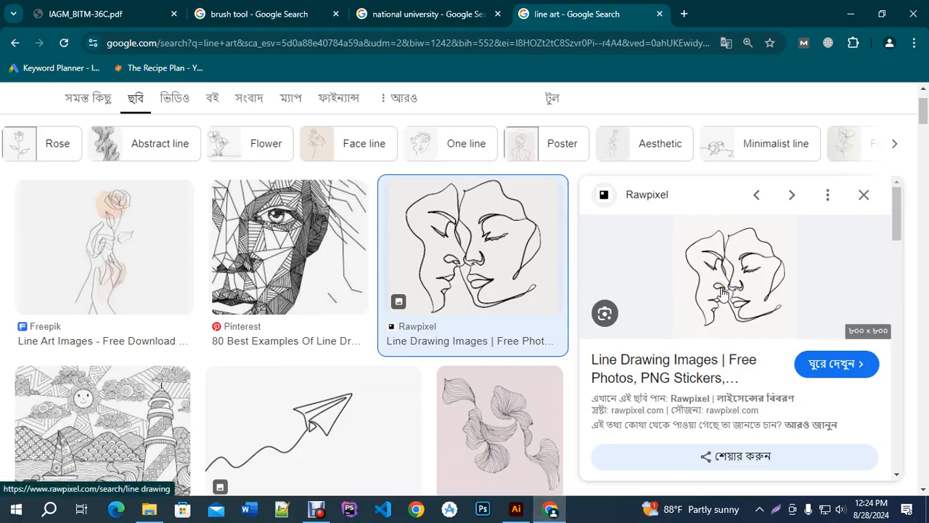
left_click(516, 509)
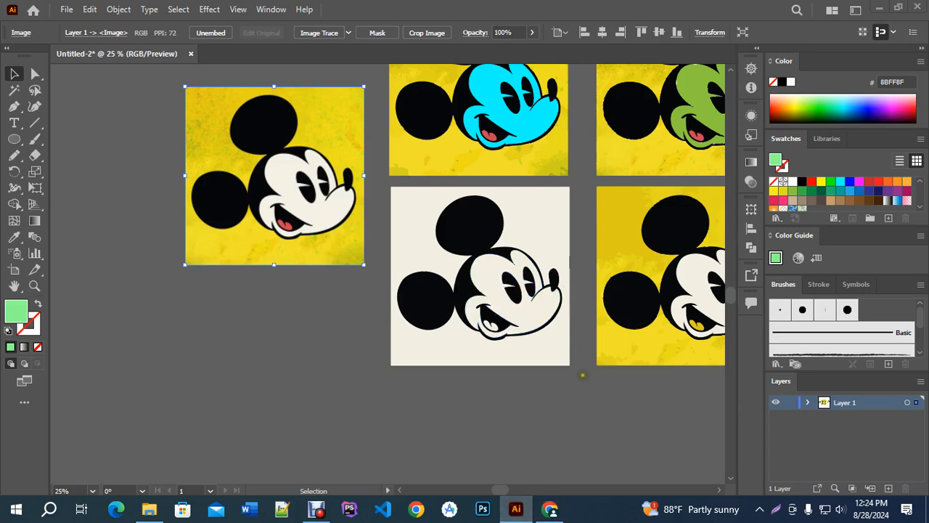
Step: Try the Technical Drawing tracing preset on the selected image copy, inspect the traced lines and undo the tracing
scroll(270, 169, "up", 3)
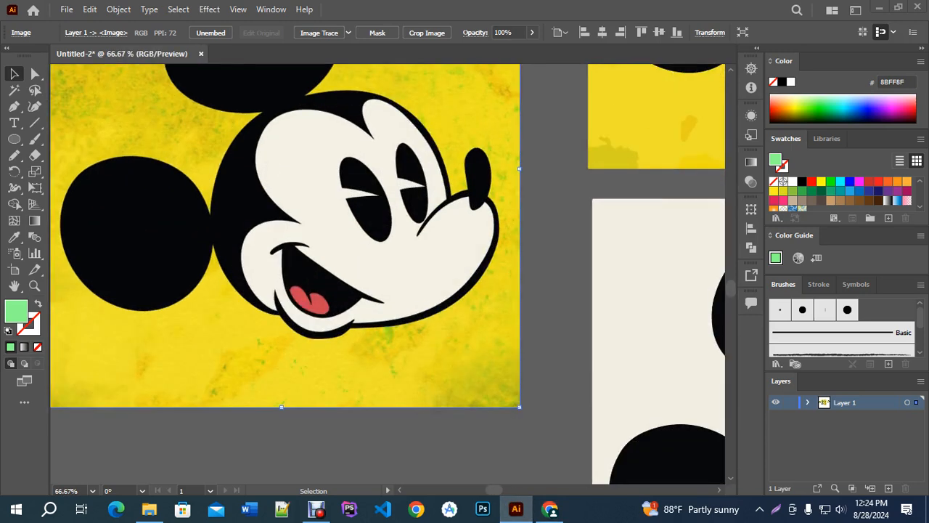
left_click(348, 32)
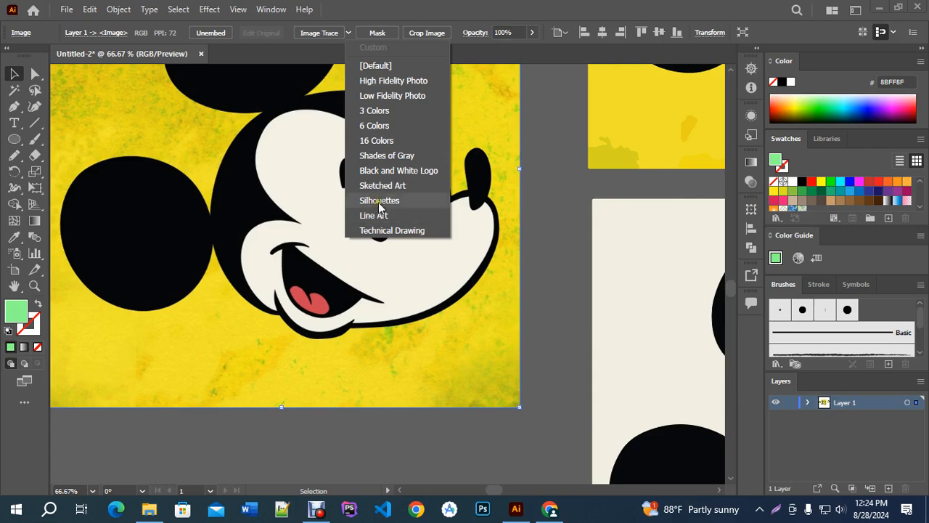
left_click(391, 230)
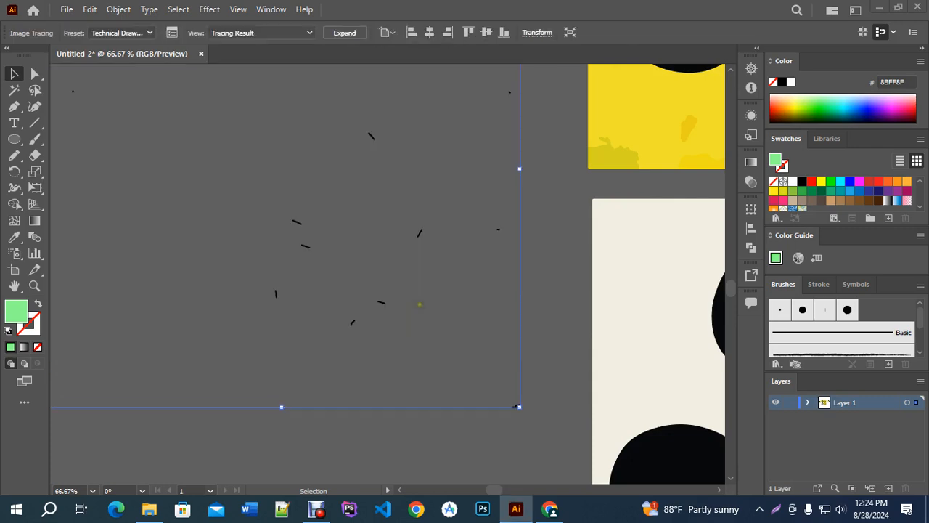
scroll(418, 305, "down", 4)
scroll(423, 301, "up", 3)
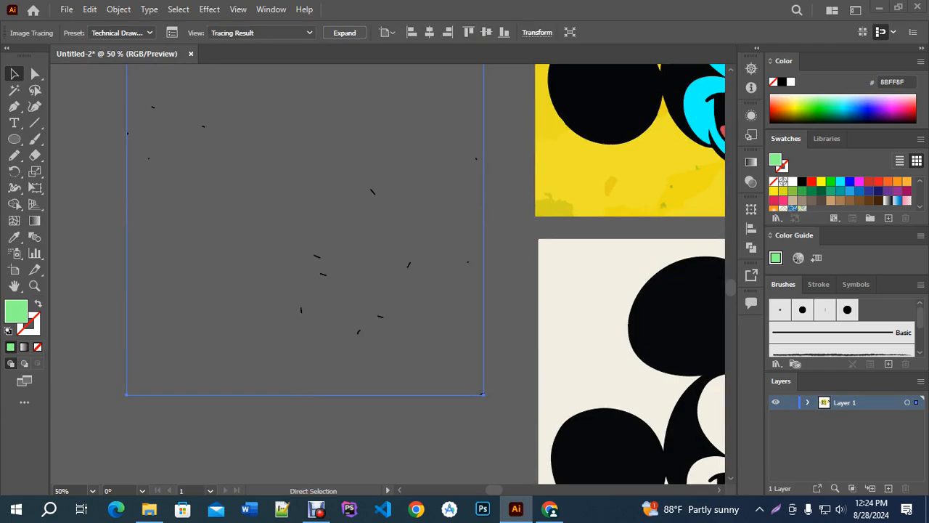
key("ctrl+z")
Step: Revisit the two-face line drawing in Chrome, and return to Illustrator to view all the Mickey Mouse copies
left_click(550, 509)
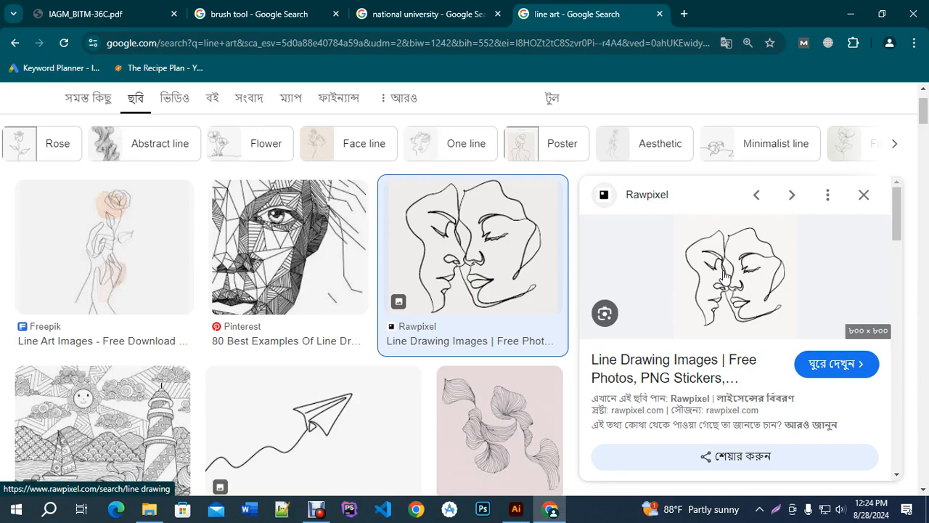
left_click(517, 508)
scroll(326, 181, "down", 4)
left_click_drag(660, 266, 515, 255)
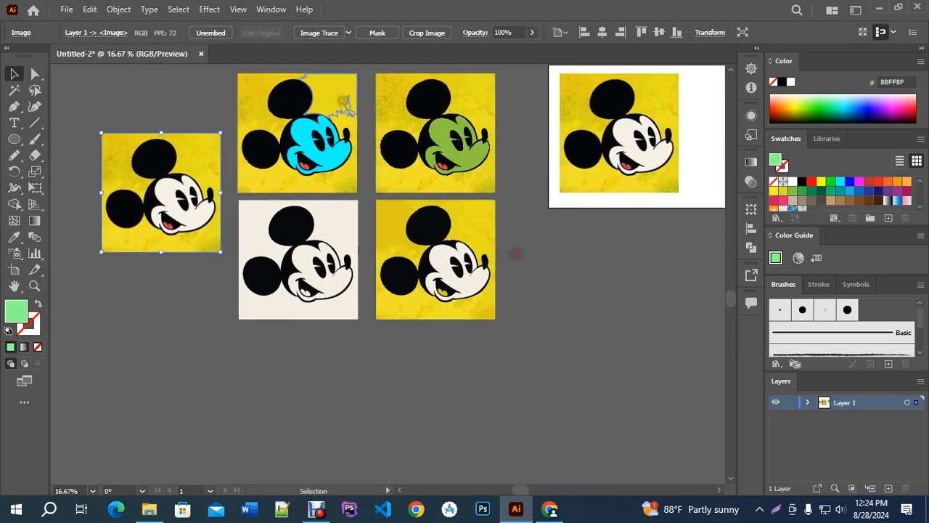
Step: Switch to Chrome, search for "fiverr" in a new tab and open the Fiverr website
left_click(549, 509)
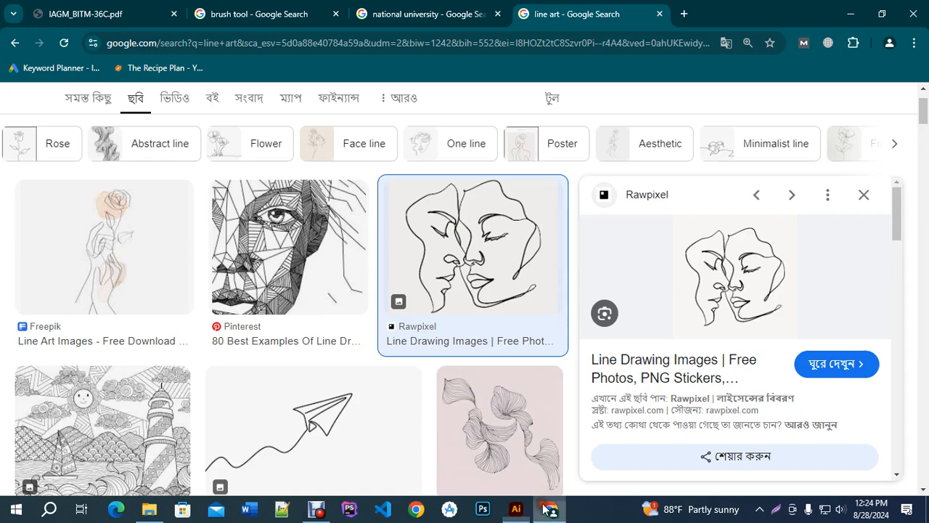
left_click(695, 12)
left_click(641, 44)
type("fiverr")
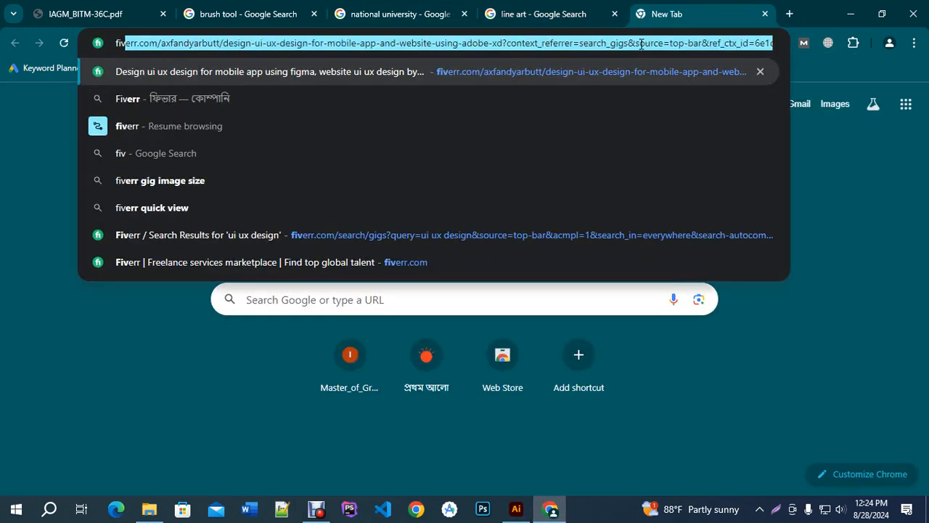
key("Delete")
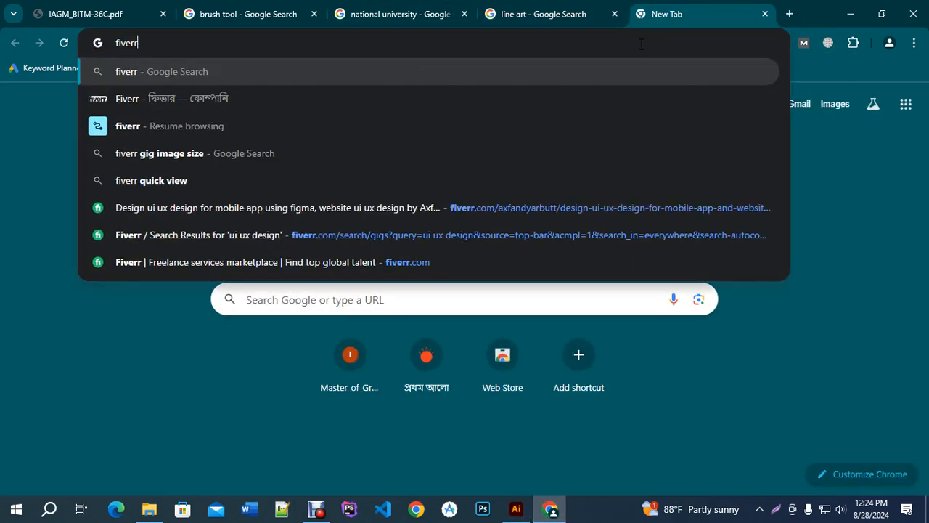
key("Return")
left_click(107, 377)
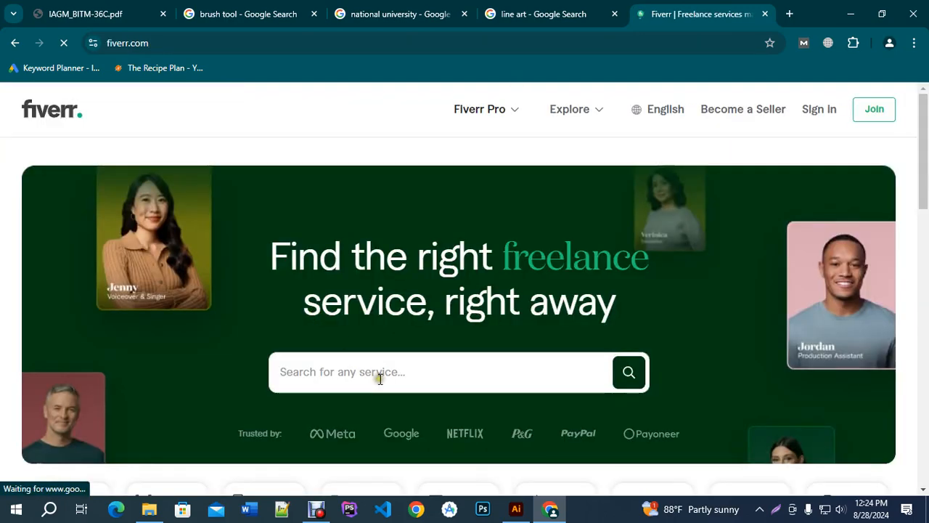
Step: Search Fiverr for "raster to vector" and examine the gig listings with their review counts and starting prices
left_click(374, 373)
type("ras")
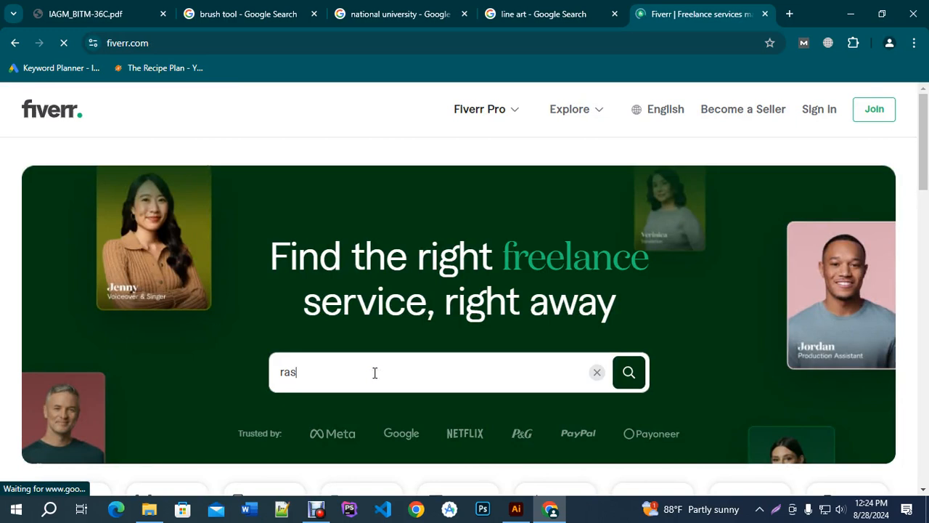
type("ter to vect")
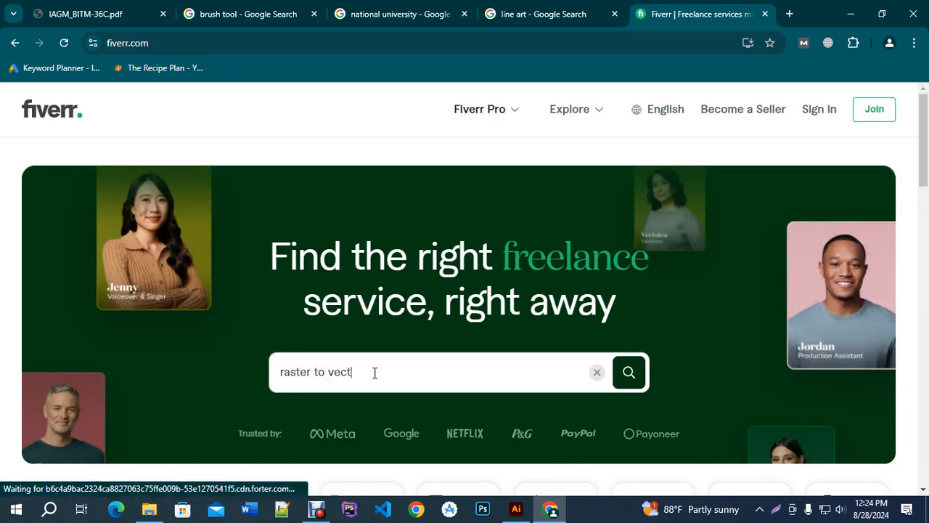
type("or")
key("Return")
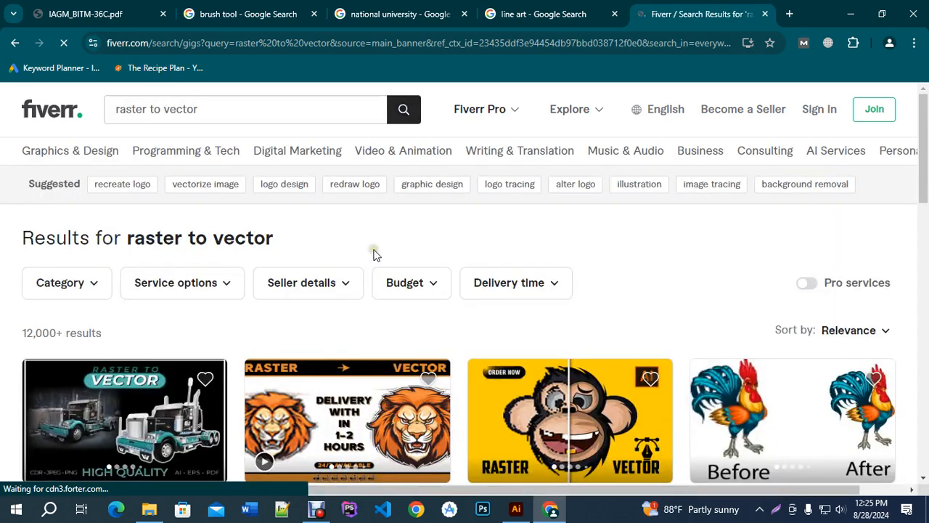
scroll(373, 253, "down", 2)
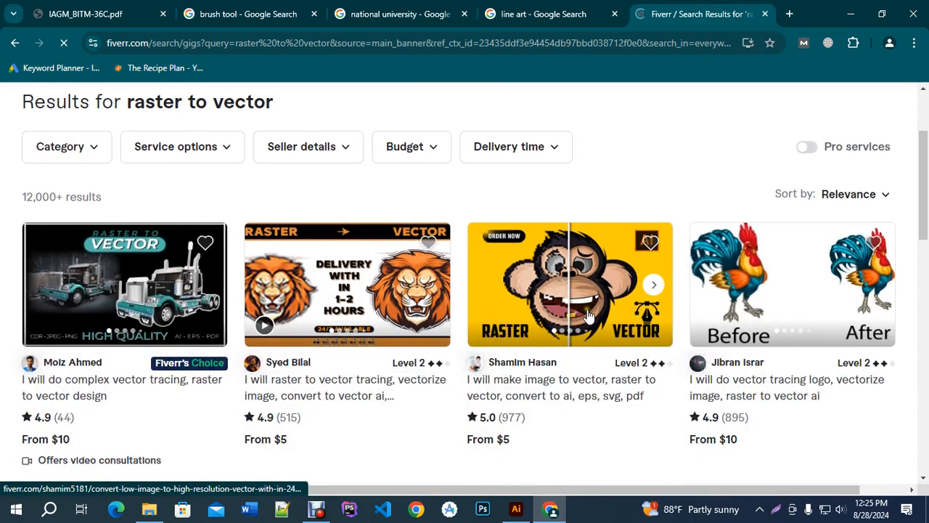
scroll(555, 316, "down", 1)
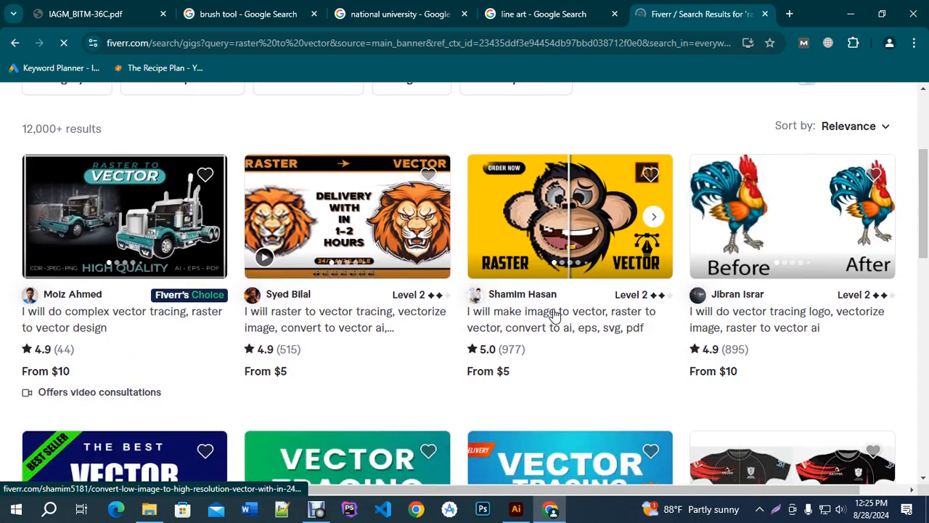
double_click(510, 349)
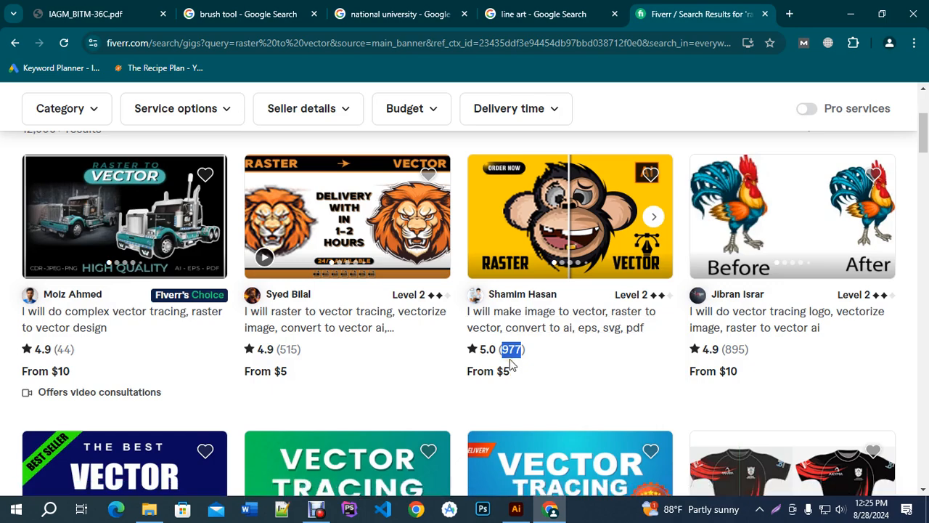
scroll(512, 363, "down", 3)
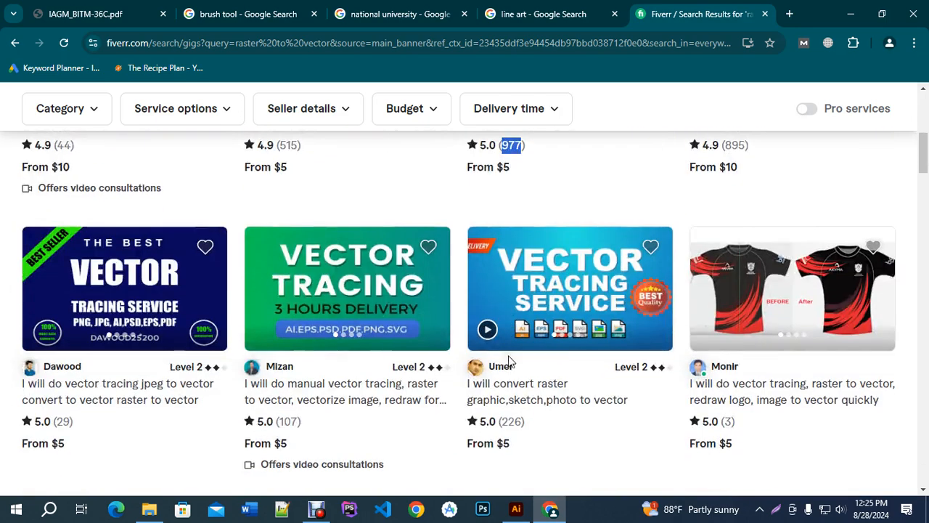
scroll(508, 361, "up", 4)
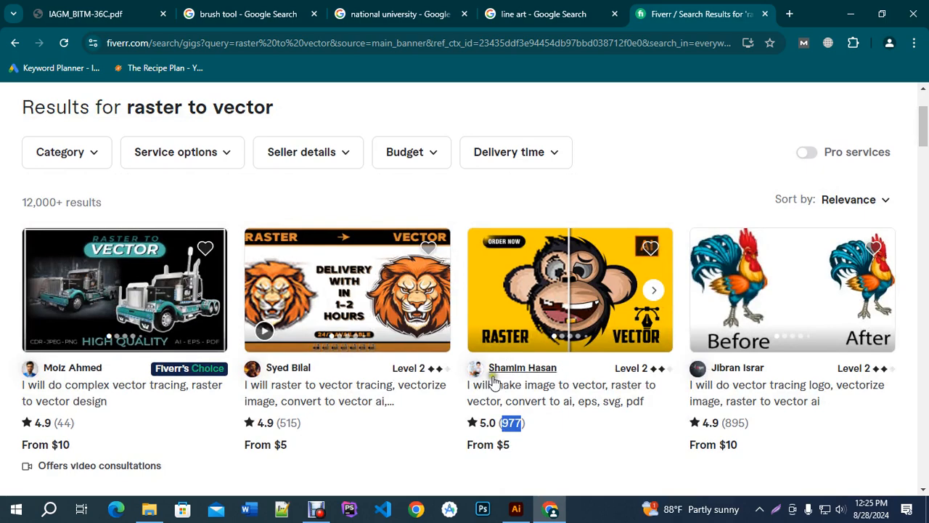
Step: Return to Illustrator and delete the cream background around the head of the 3 Colors tracing
left_click(519, 513)
key("ctrl+equal")
scroll(270, 286, "up", 1)
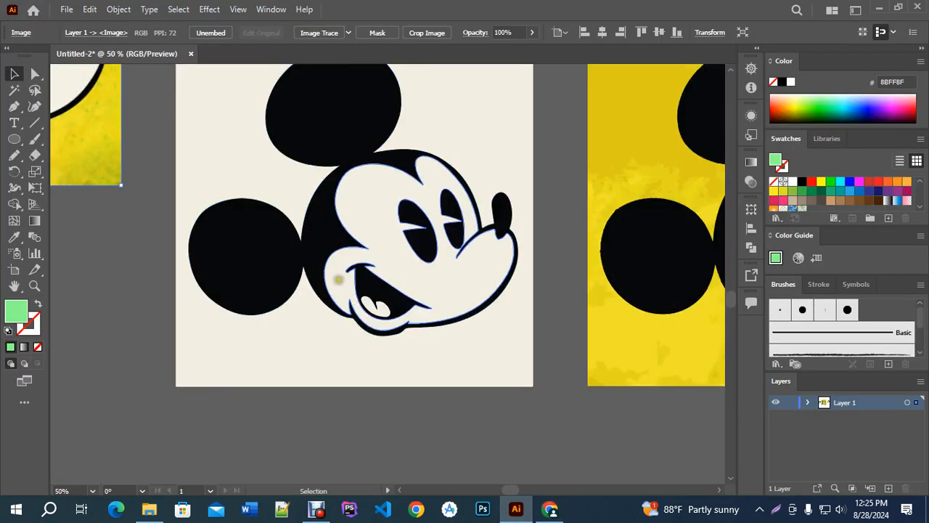
scroll(338, 280, "down", 3)
left_click(315, 223)
left_click(326, 322)
left_click(389, 308)
key("Delete")
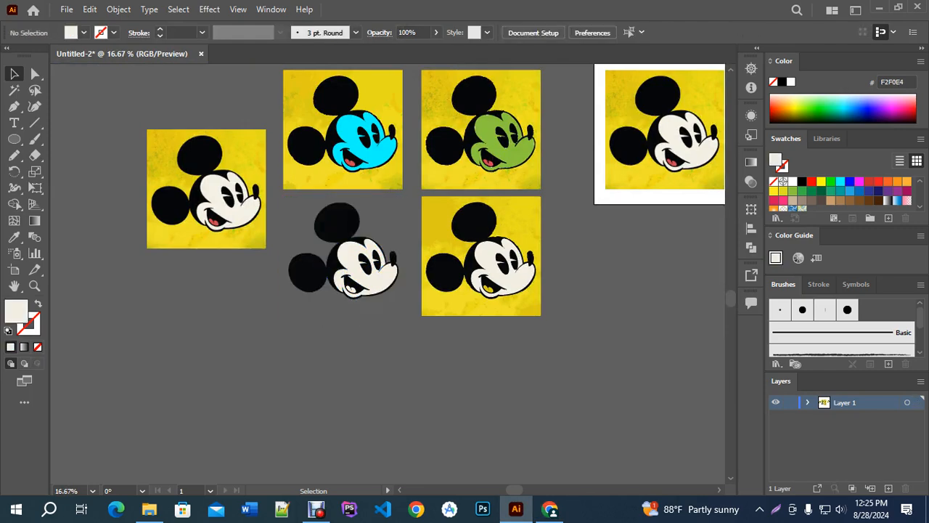
Step: Merge the small black tip between the brows of the 3 Colors tracing into the black head outline with Shape Builder
scroll(363, 245, "up", 7)
scroll(480, 244, "up", 7)
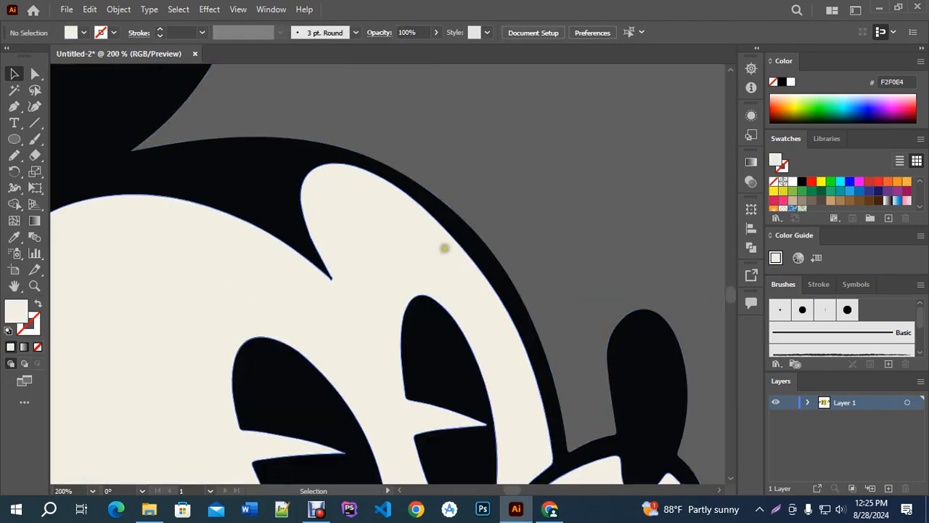
left_click(296, 338)
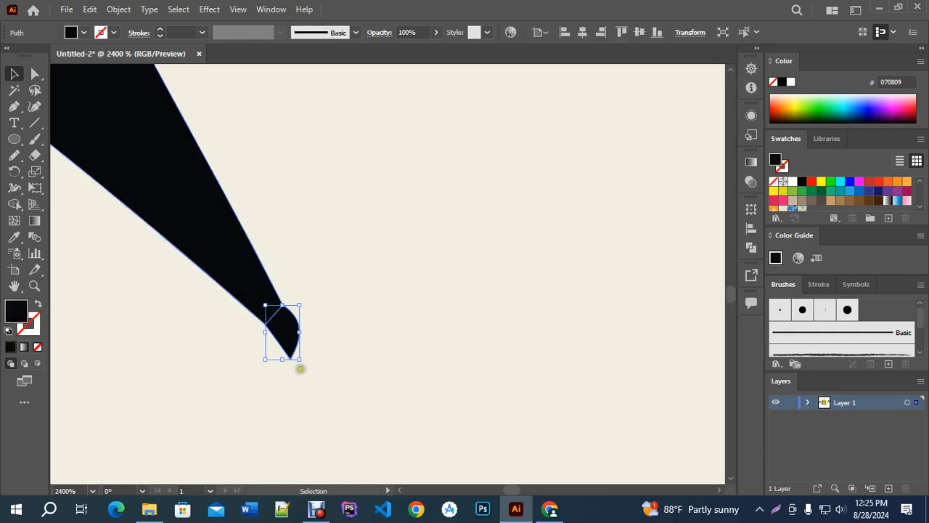
left_click(241, 275, "shift")
scroll(309, 298, "down", 7)
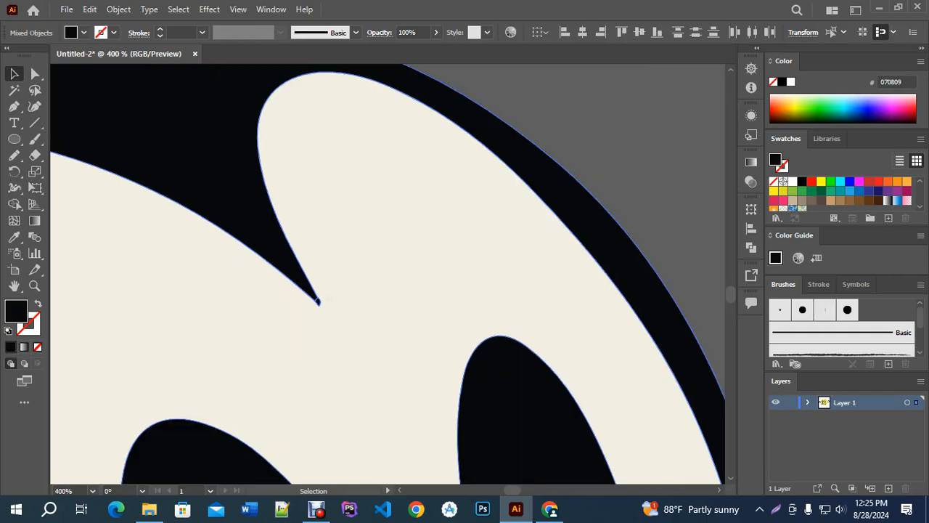
scroll(323, 297, "up", 10)
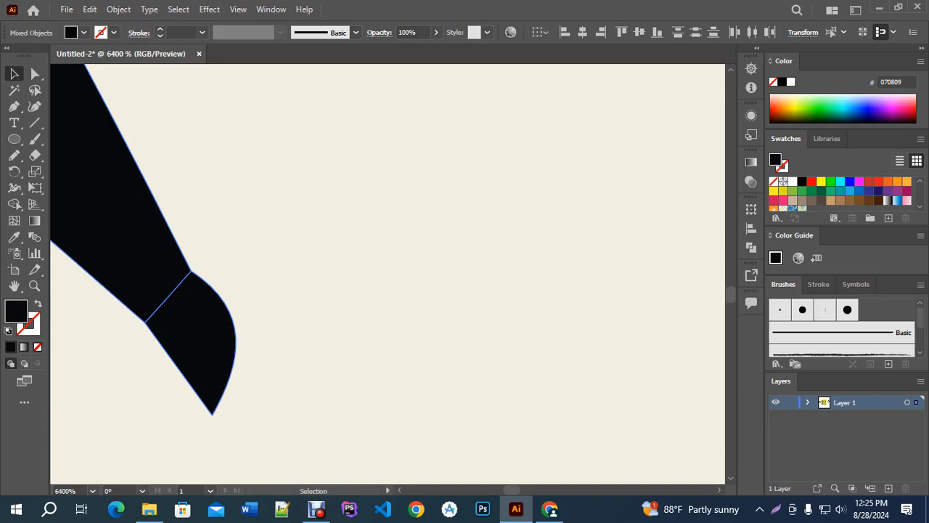
left_click(14, 204)
left_click_drag(131, 266, 185, 307)
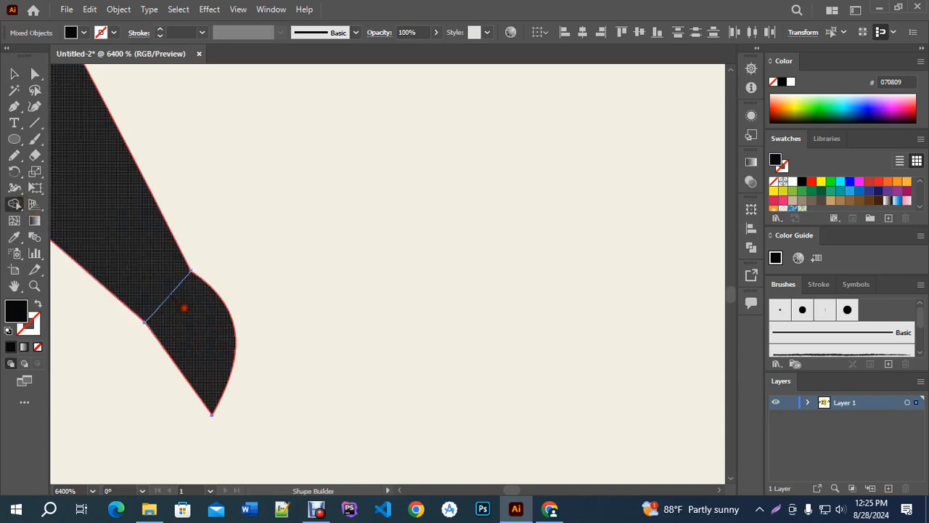
scroll(380, 303, "up", 3)
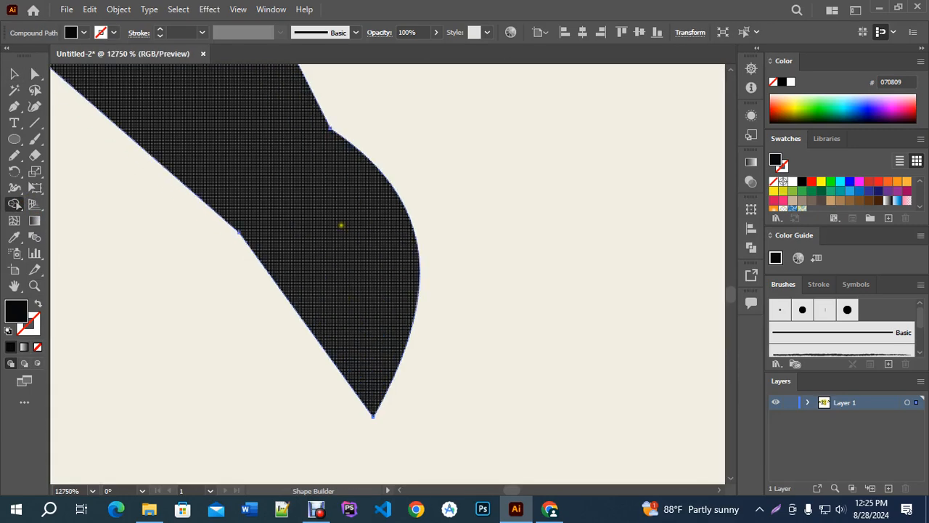
scroll(357, 233, "down", 10)
key("v")
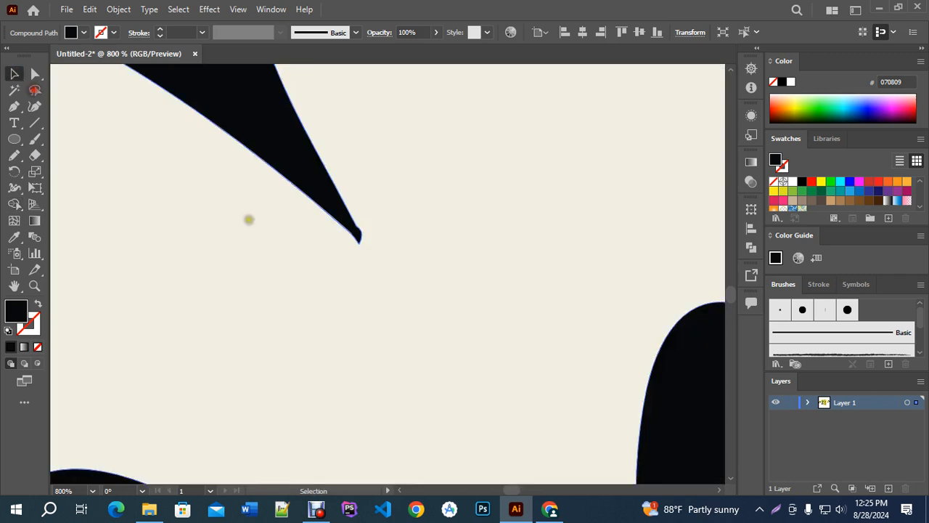
scroll(172, 180, "down", 6)
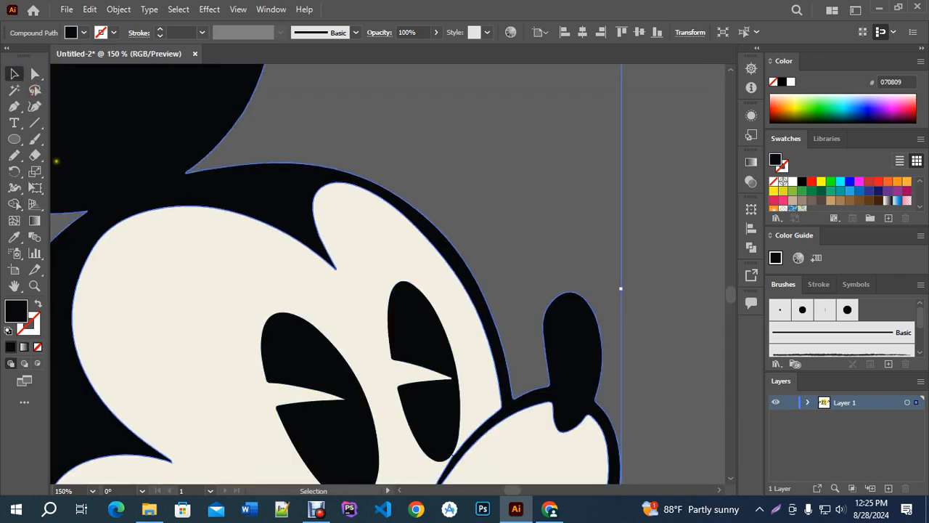
Step: Smooth both edges of the black outline's pointed tip between the brows with the Smooth tool
left_click(34, 139)
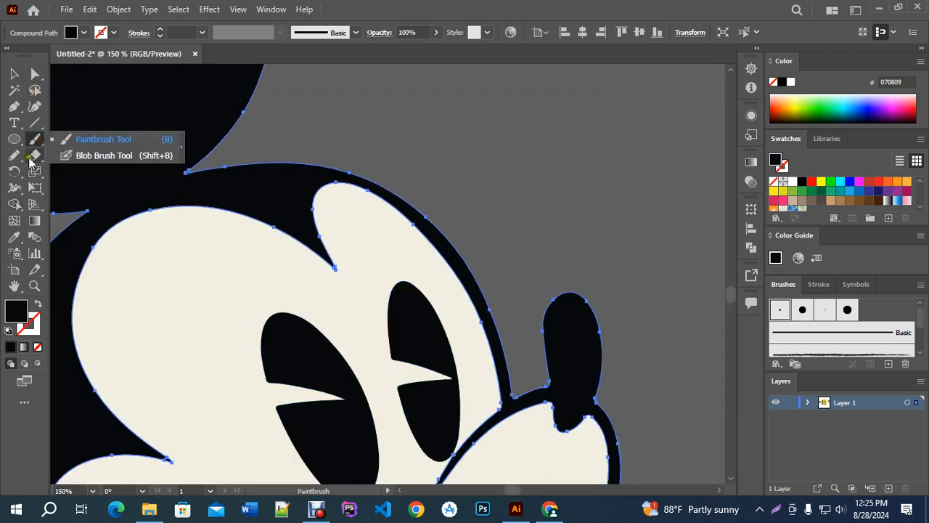
left_click(32, 157)
left_click(14, 155)
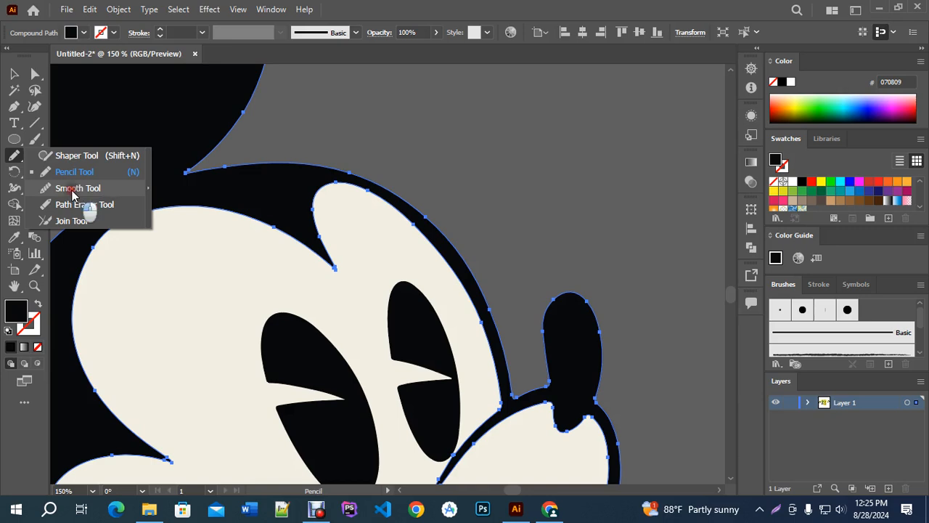
left_click(73, 190)
scroll(332, 221, "up", 9)
scroll(344, 196, "up", 3)
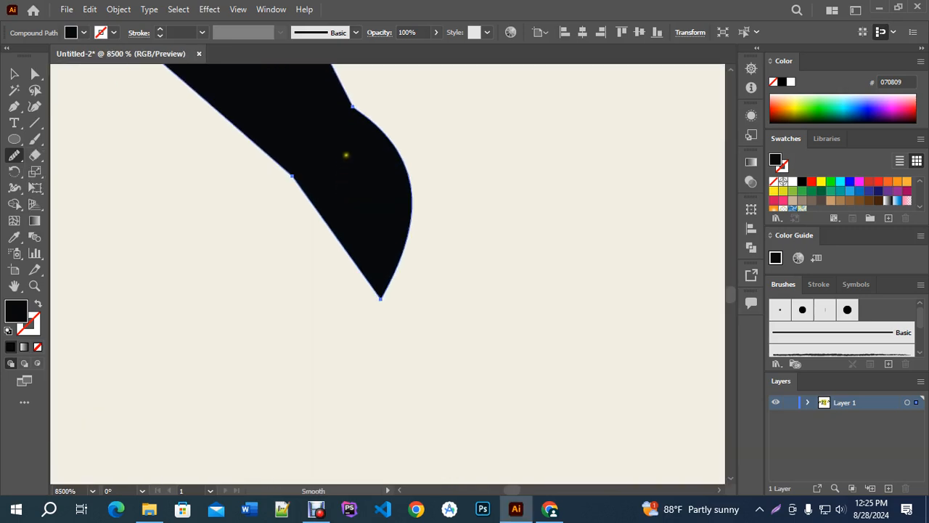
scroll(359, 171, "down", 3)
mouse_move(357, 120)
left_mouse_down()
mouse_move(385, 159)
mouse_move(359, 182)
left_mouse_up()
left_click_drag(334, 150, 361, 184)
left_click_drag(331, 146, 378, 213)
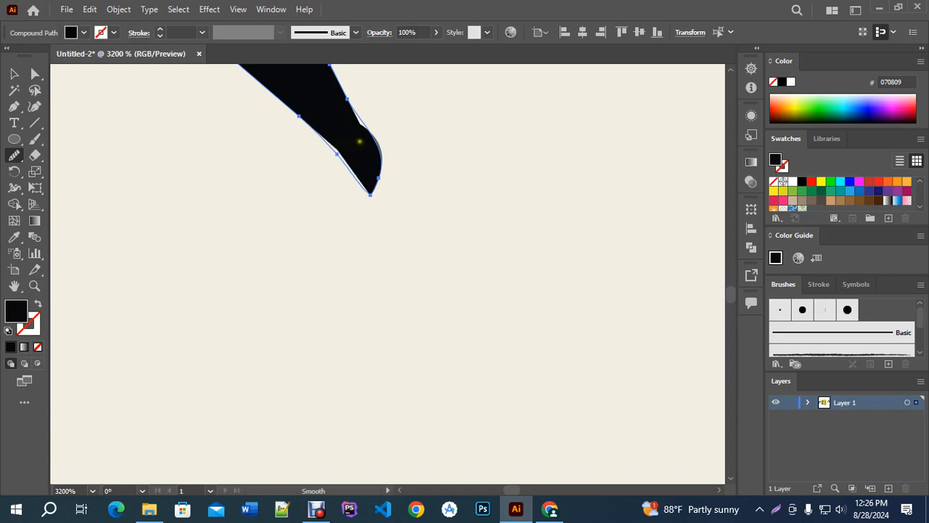
scroll(360, 142, "up", 3)
scroll(364, 156, "down", 3)
Step: Smooth the cream face shape's edges on both sides of the pointed tip between the brows
left_click(14, 74)
scroll(350, 266, "down", 4)
scroll(360, 216, "up", 3)
left_click(342, 246)
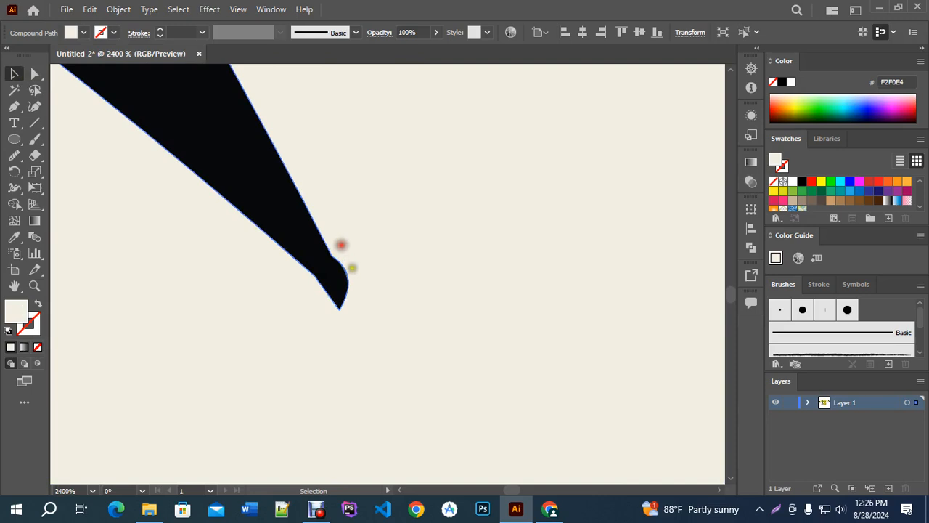
scroll(347, 261, "up", 3)
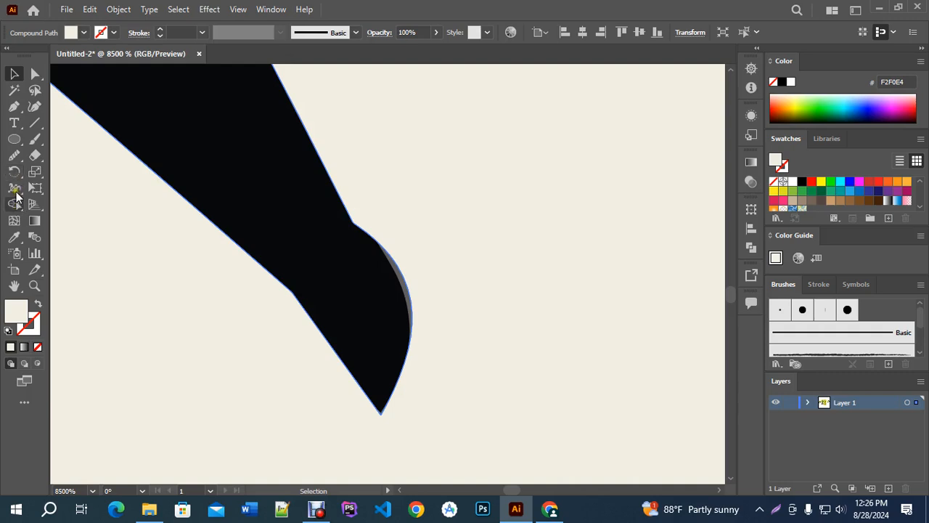
left_click(13, 156)
mouse_move(357, 224)
left_mouse_down()
mouse_move(423, 317)
mouse_move(422, 366)
left_mouse_up()
mouse_move(270, 291)
left_mouse_down()
mouse_move(322, 355)
mouse_move(343, 371)
mouse_move(305, 328)
mouse_move(353, 368)
mouse_move(331, 368)
mouse_move(337, 347)
mouse_move(353, 373)
left_mouse_up()
scroll(362, 377, "down", 14)
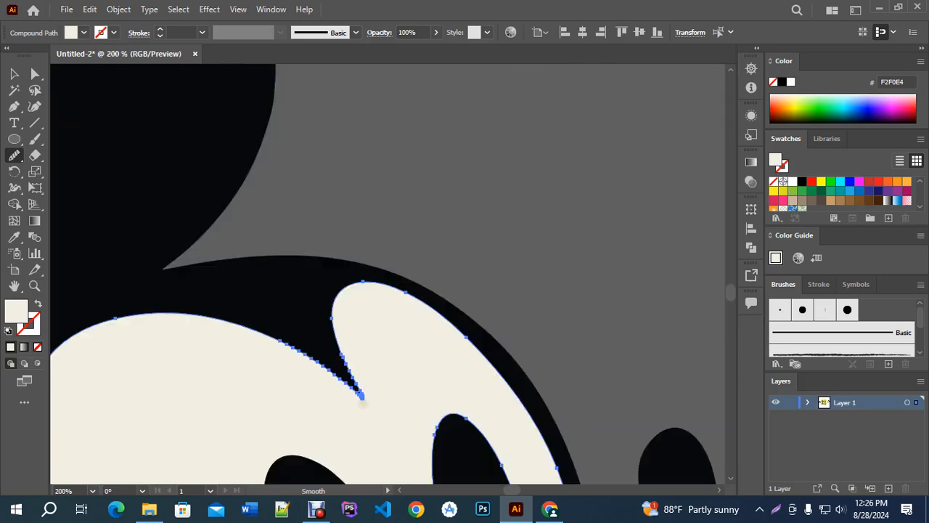
scroll(415, 209, "down", 2)
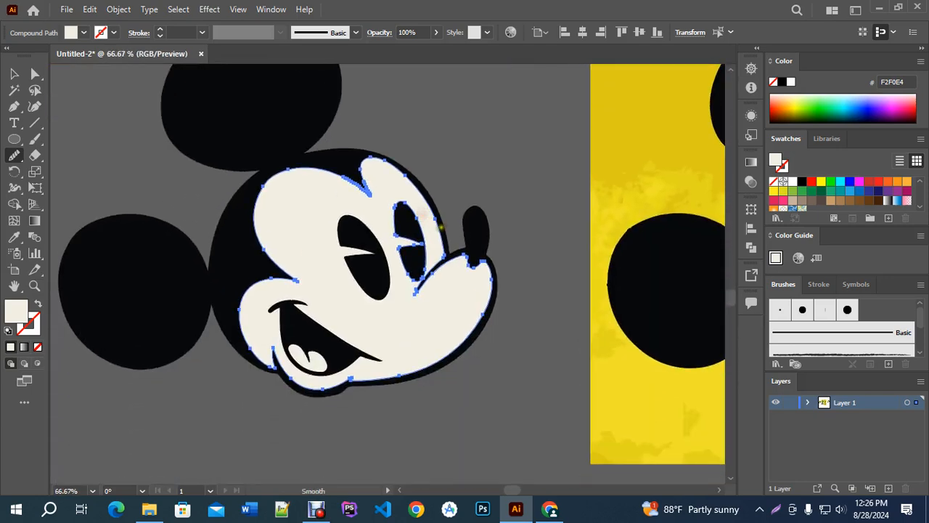
scroll(425, 215, "down", 2)
Step: Move the black ears-and-head piece out of the green-faced tracing onto the empty canvas
left_click(14, 74)
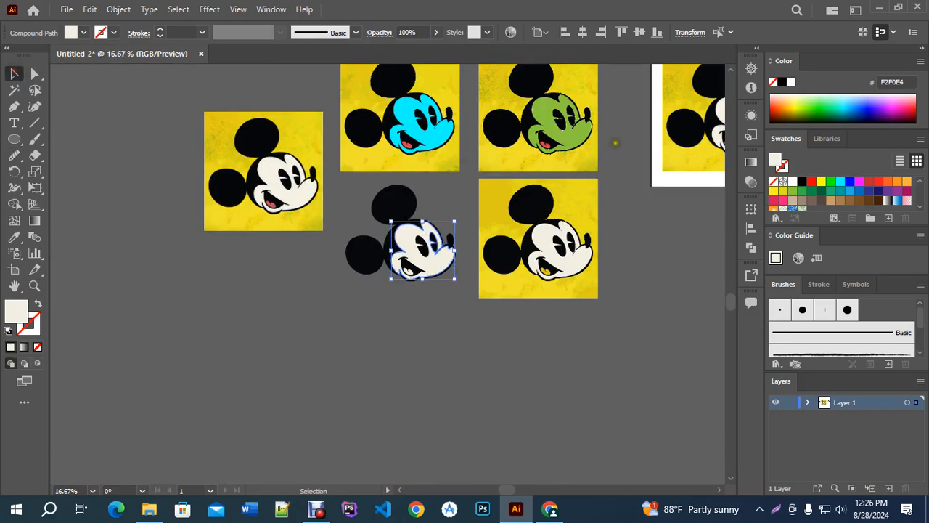
left_click_drag(614, 146, 487, 222)
scroll(443, 184, "up", 6)
scroll(501, 176, "down", 1)
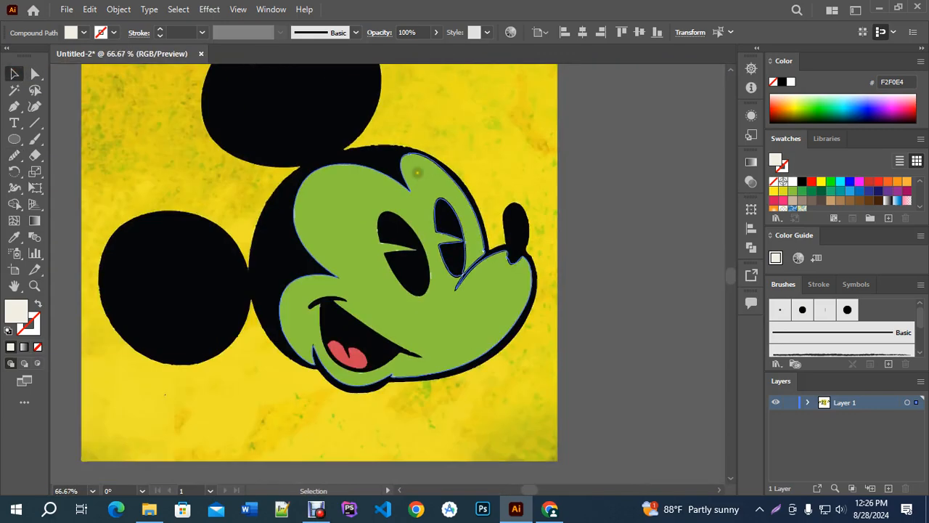
left_click(411, 176)
scroll(399, 145, "down", 1)
scroll(399, 145, "up", 6)
left_click(290, 230)
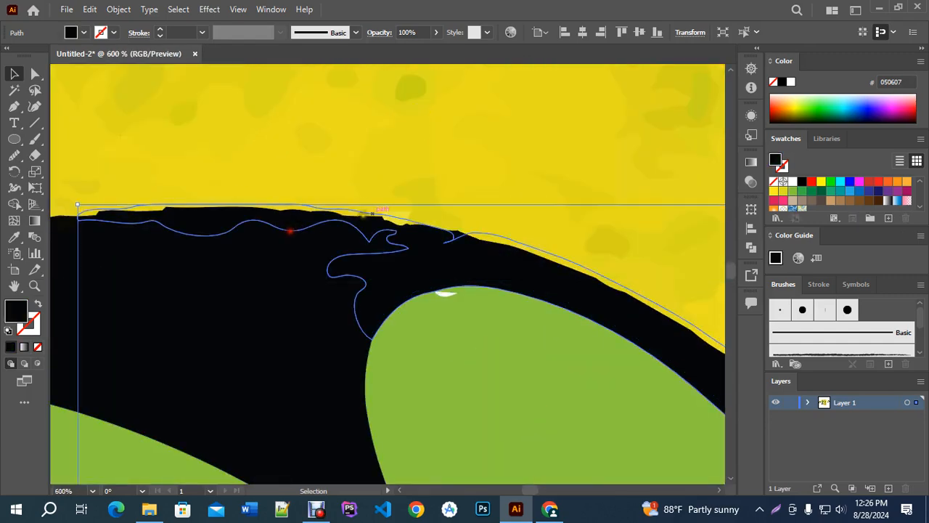
scroll(290, 231, "down", 5)
left_click_drag(382, 218, 292, 285)
key("ctrl+z")
scroll(329, 170, "down", 1)
scroll(329, 170, "down", 4)
left_click_drag(321, 159, 525, 373)
Step: Set the Smooth tool's fidelity to the level one notch short of Smooth
scroll(541, 398, "up", 7)
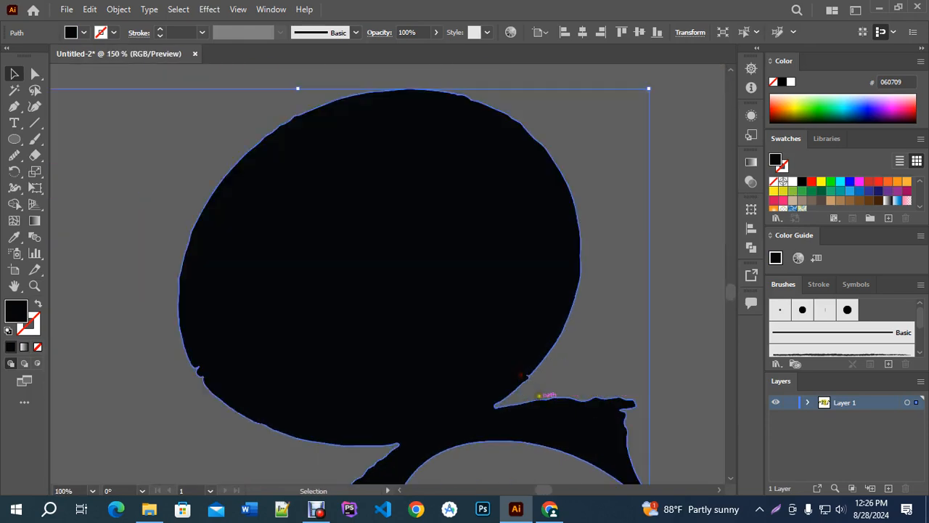
left_click_drag(642, 403, 500, 234)
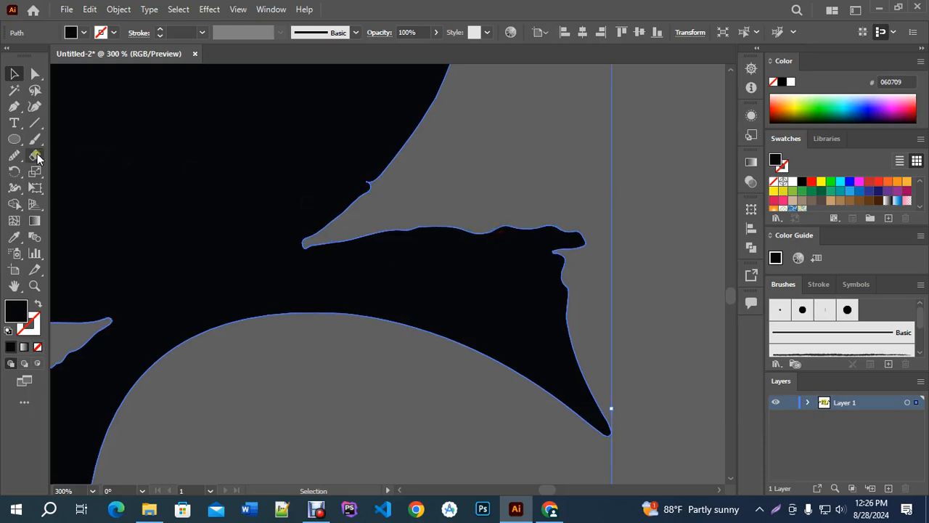
double_click(14, 155)
left_click_drag(485, 188, 559, 145)
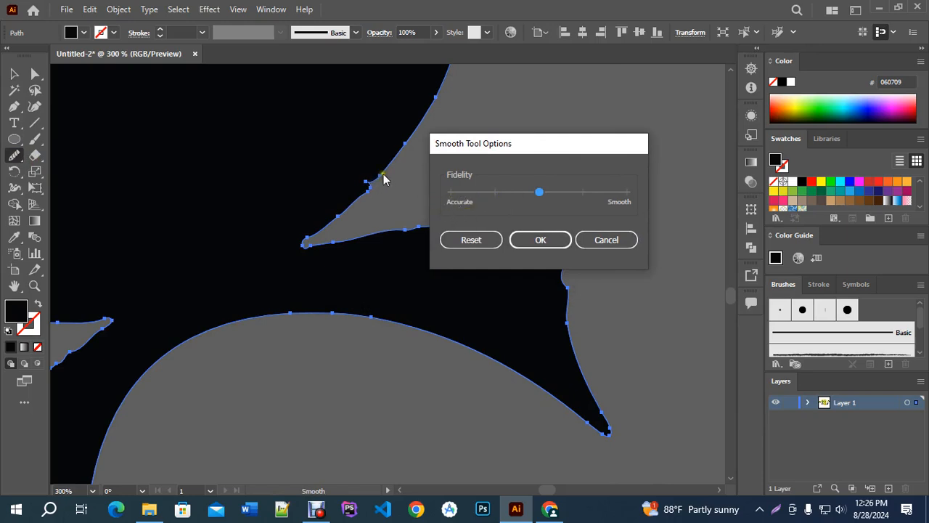
left_click_drag(539, 194, 595, 211)
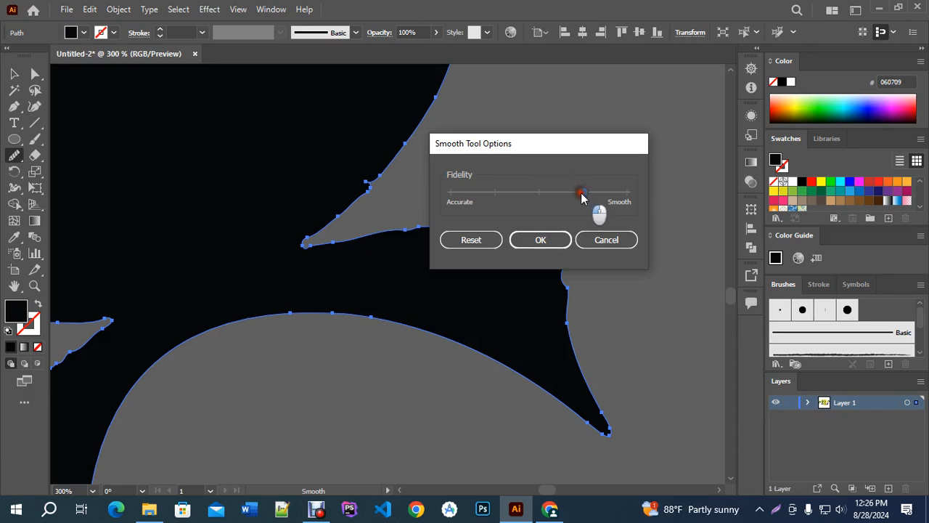
left_click(546, 252)
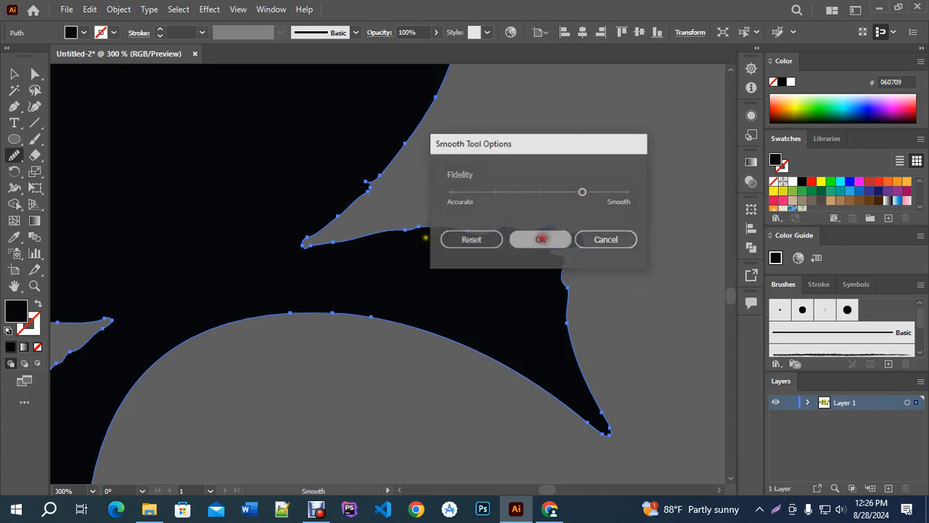
Step: Smooth the jagged edges of the detached black piece beside the upper ear and along its ragged end
scroll(405, 232, "up", 1)
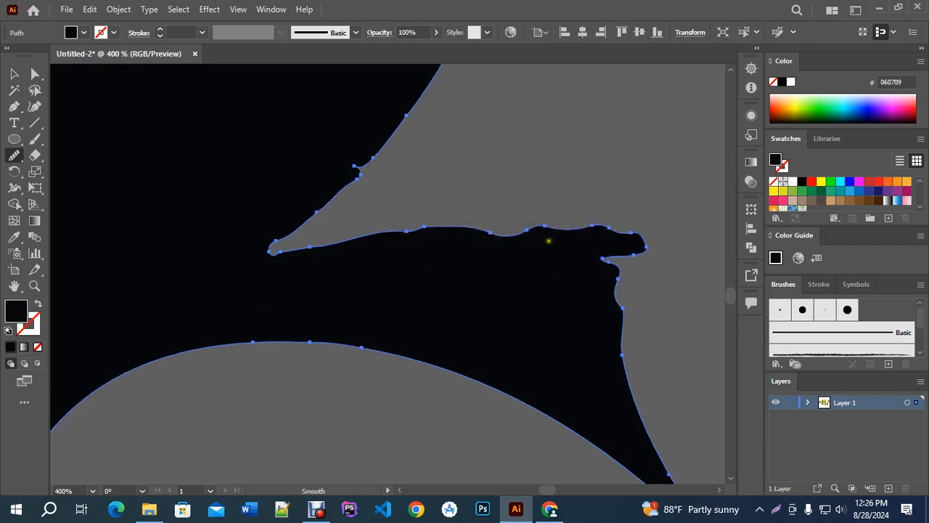
mouse_move(689, 238)
left_mouse_down()
mouse_move(570, 227)
mouse_move(585, 220)
mouse_move(585, 229)
mouse_move(485, 234)
left_mouse_up()
left_click_drag(605, 225, 472, 231)
mouse_move(357, 201)
left_mouse_down()
mouse_move(340, 184)
mouse_move(360, 173)
mouse_move(342, 201)
mouse_move(356, 163)
mouse_move(341, 182)
mouse_move(355, 190)
mouse_move(341, 200)
mouse_move(366, 175)
mouse_move(323, 225)
mouse_move(246, 266)
mouse_move(314, 243)
mouse_move(427, 229)
mouse_move(682, 228)
left_mouse_up()
mouse_move(582, 253)
left_mouse_down()
mouse_move(635, 296)
mouse_move(615, 296)
mouse_move(630, 358)
mouse_move(617, 314)
mouse_move(632, 312)
mouse_move(630, 403)
mouse_move(654, 425)
left_mouse_up()
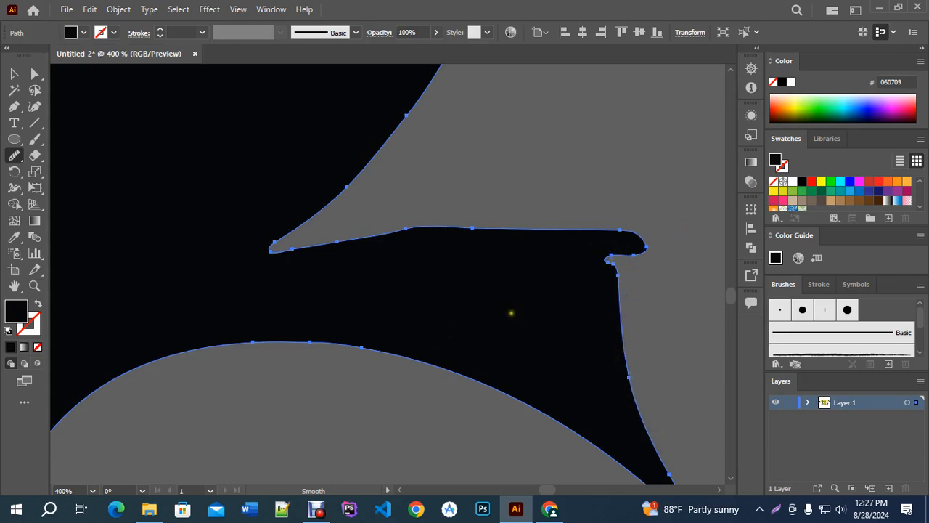
scroll(511, 314, "down", 3)
Step: Switch to Chrome to view the Fiverr raster-to-vector gigs, and return to the detached black piece in Illustrator
left_click(551, 508)
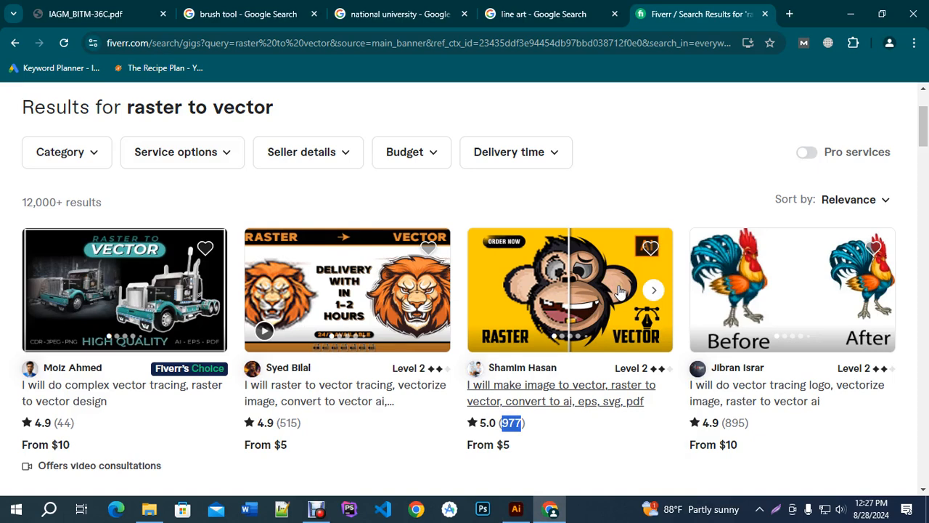
left_click(517, 508)
scroll(428, 192, "down", 5)
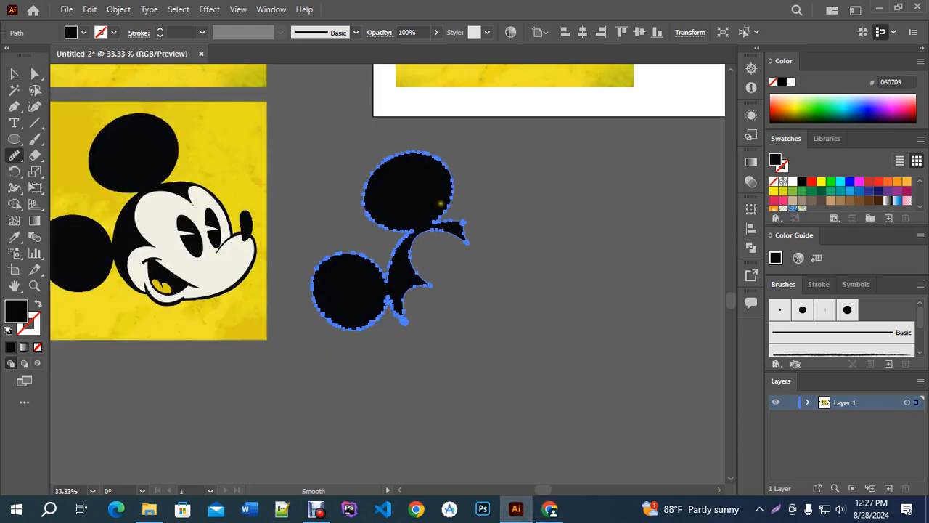
scroll(440, 204, "up", 1)
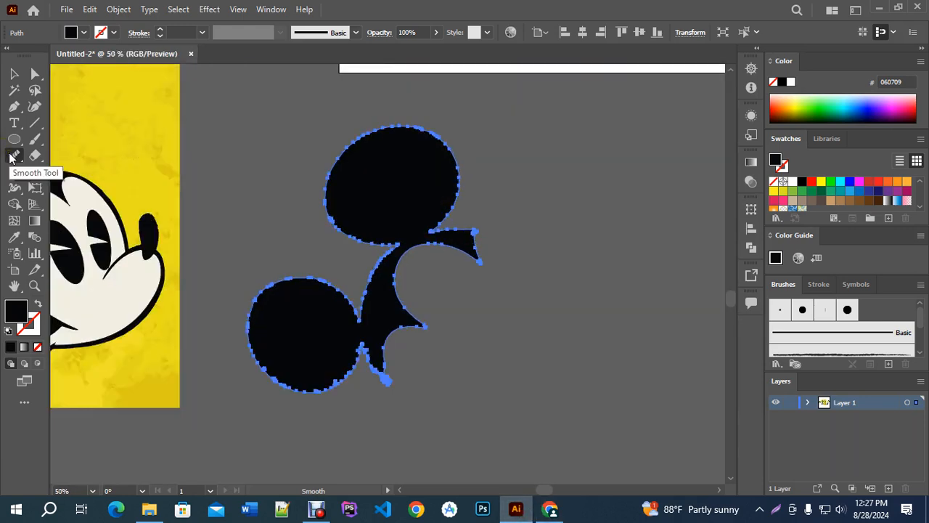
Step: Draw a large black rectangle on the empty canvas below the artboard and to the right of the detached black piece
left_click(14, 73)
key("ctrl+minus")
key("ctrl+minus")
key("ctrl+minus")
scroll(369, 172, "down", 1)
left_click_drag(459, 181, 279, 250)
left_click_drag(14, 139, 65, 137)
left_click_drag(316, 266, 470, 394)
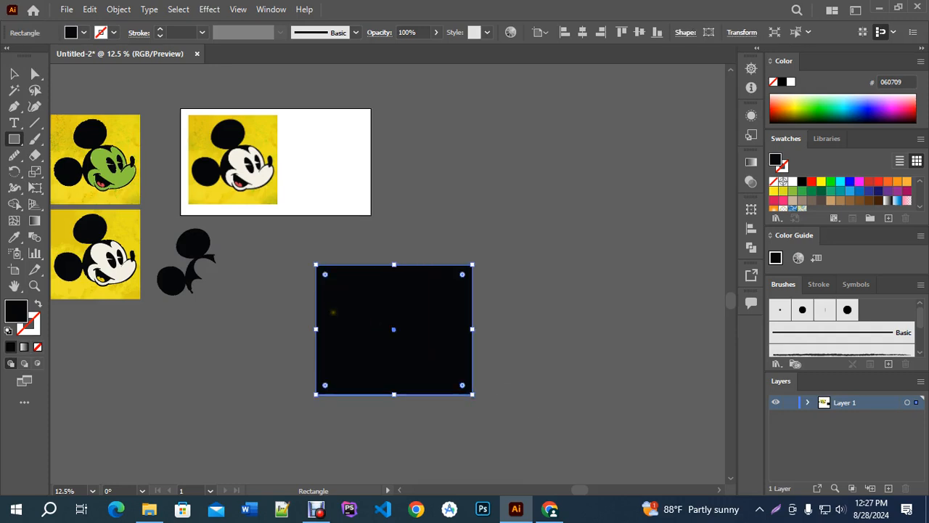
scroll(398, 327, "up", 2)
left_click_drag(441, 304, 441, 226)
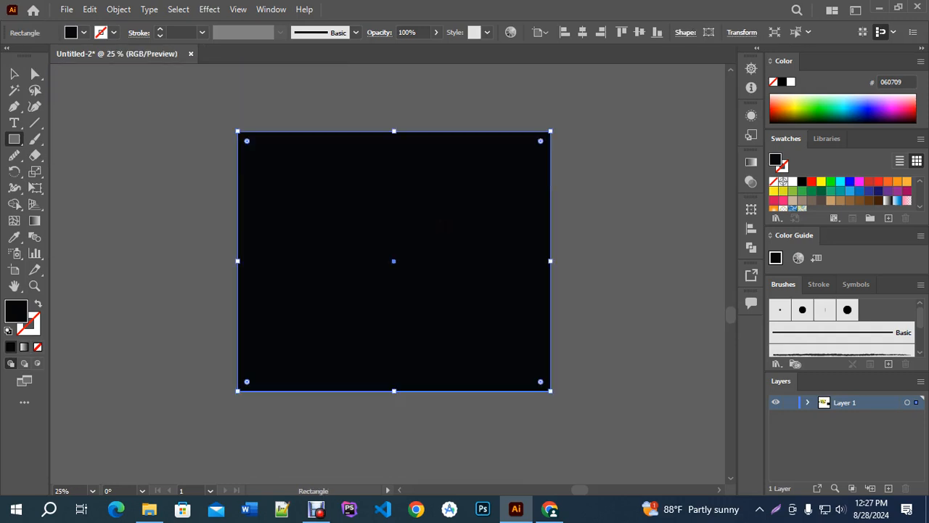
Step: Place a copy of the artboard's Mickey Mouse image on the empty canvas to the right of the artboard
scroll(433, 284, "down", 2)
left_click(15, 73)
left_click(378, 146)
left_click_drag(350, 124, 350, 183)
left_click_drag(266, 171, 495, 171)
scroll(492, 151, "up", 3)
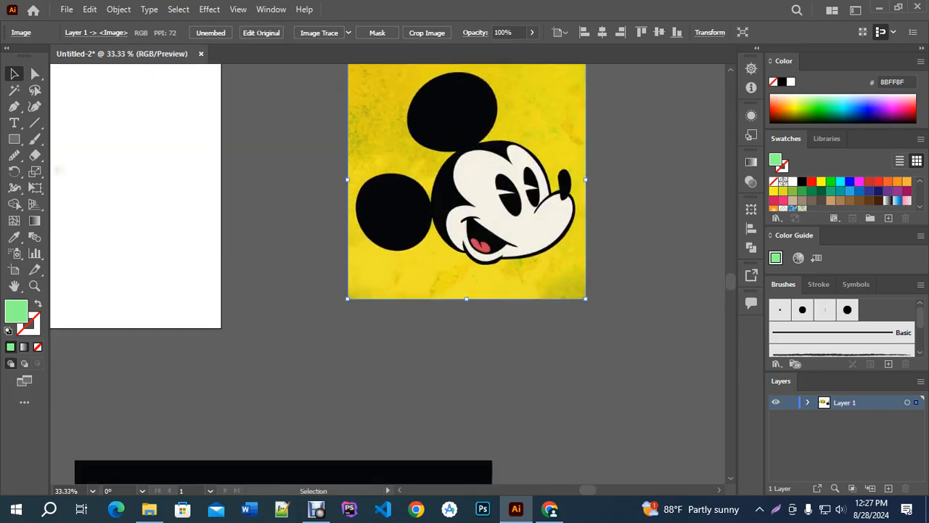
Step: Try to erase part of the copied Mickey Mouse image with the Eraser tool
right_click(37, 156)
left_click(62, 158)
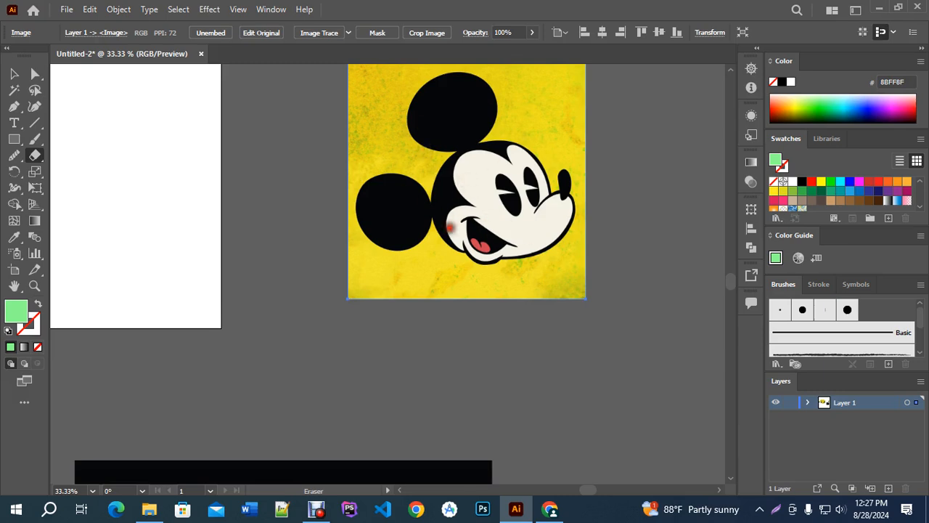
scroll(479, 203, "down", 1)
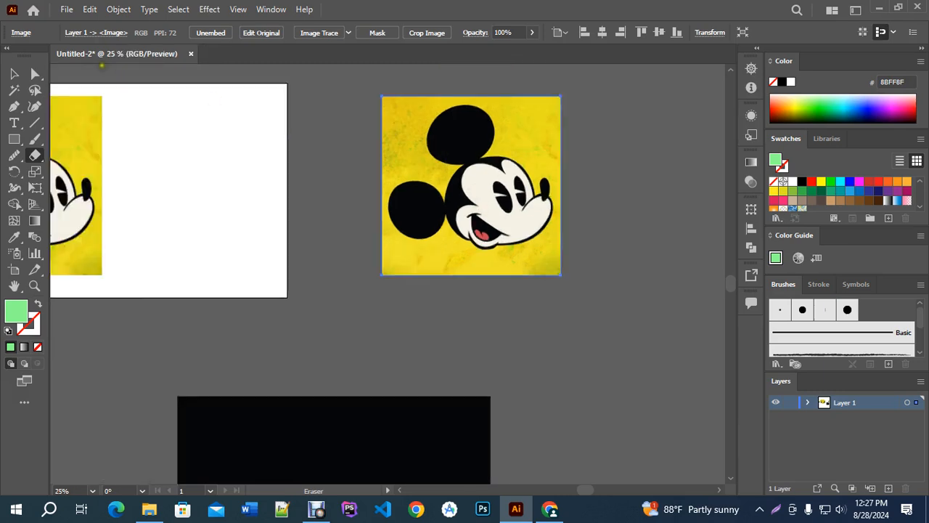
Step: Select the large black rectangle and set the Eraser tool's size to 40 pt, keeping the angle Fixed
left_click(16, 73)
scroll(454, 116, "down", 3)
scroll(415, 257, "up", 3)
left_click(398, 175)
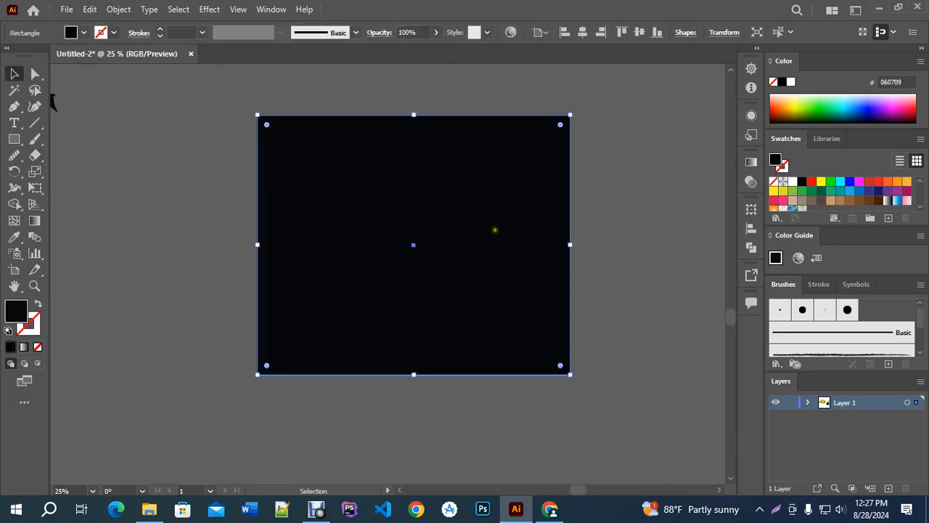
left_click(34, 155)
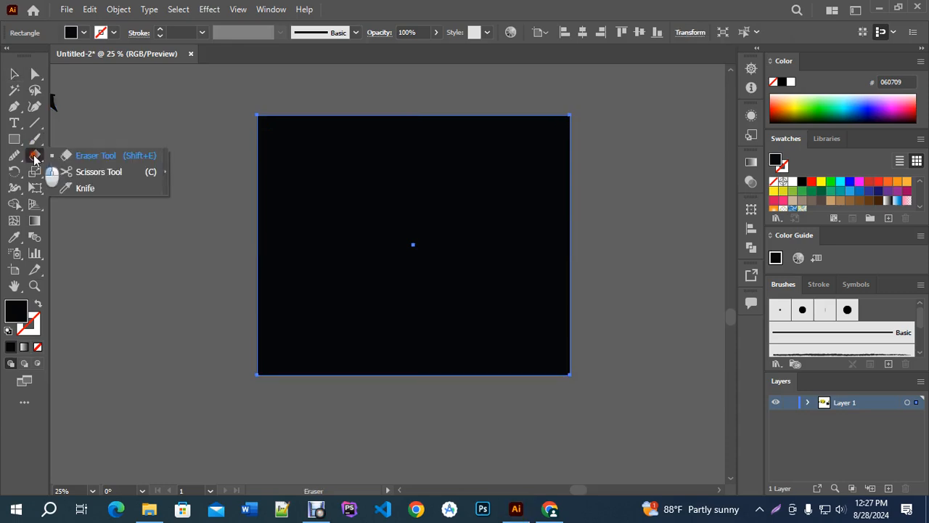
left_click(90, 160)
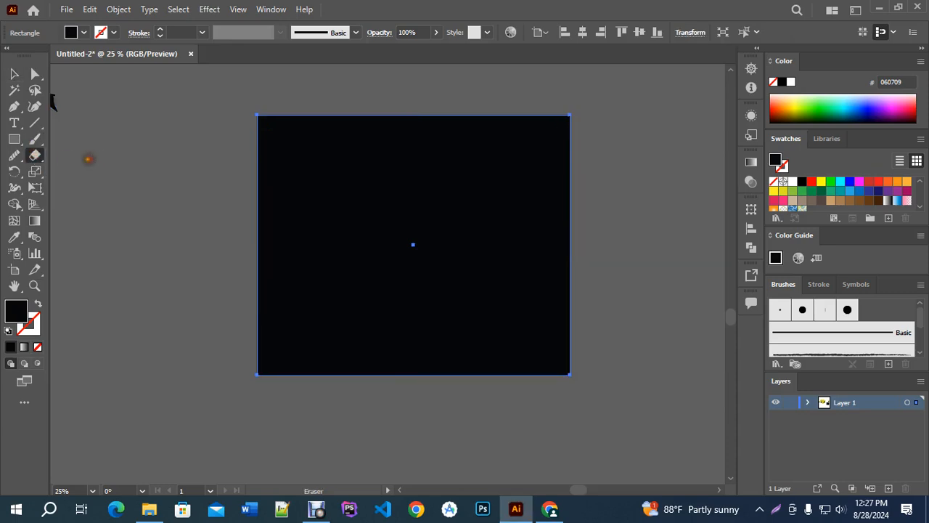
double_click(35, 157)
left_click_drag(583, 73, 344, 84)
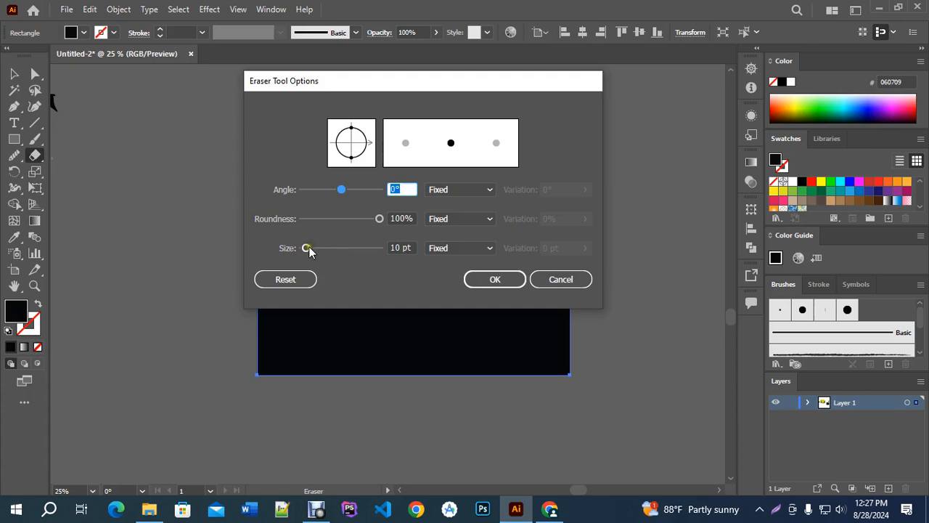
left_click_drag(308, 249, 321, 251)
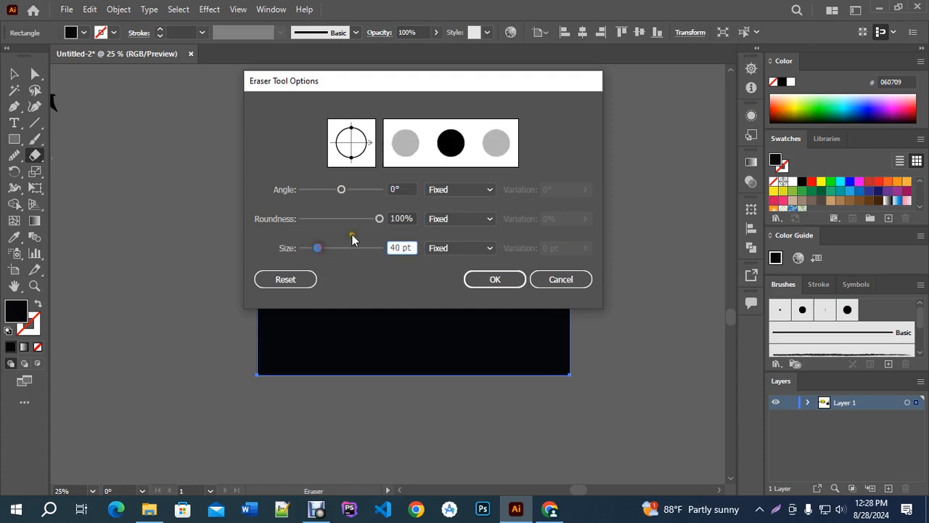
left_click(436, 191)
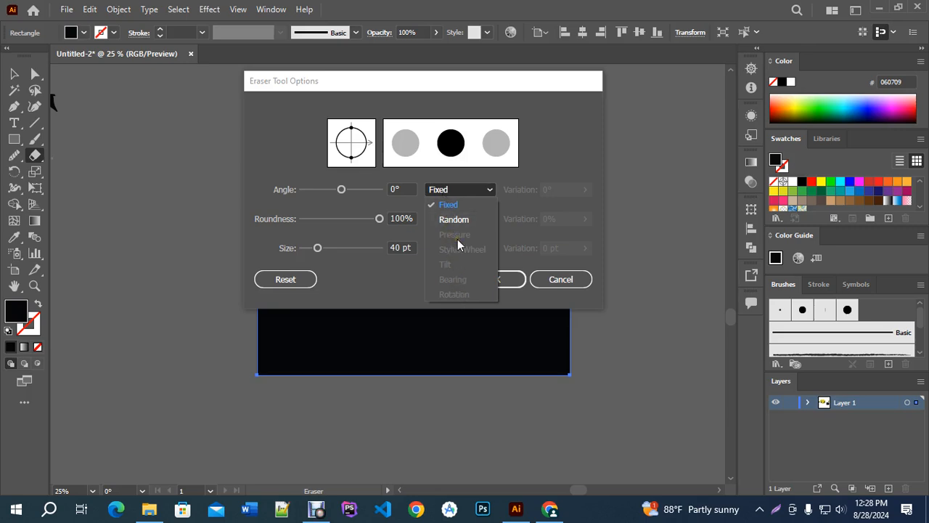
left_click(449, 193)
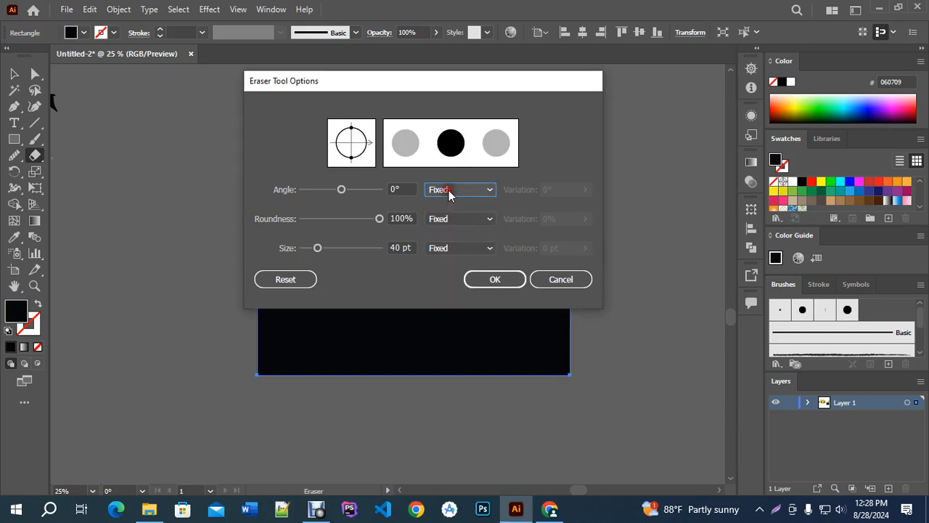
left_click(495, 279)
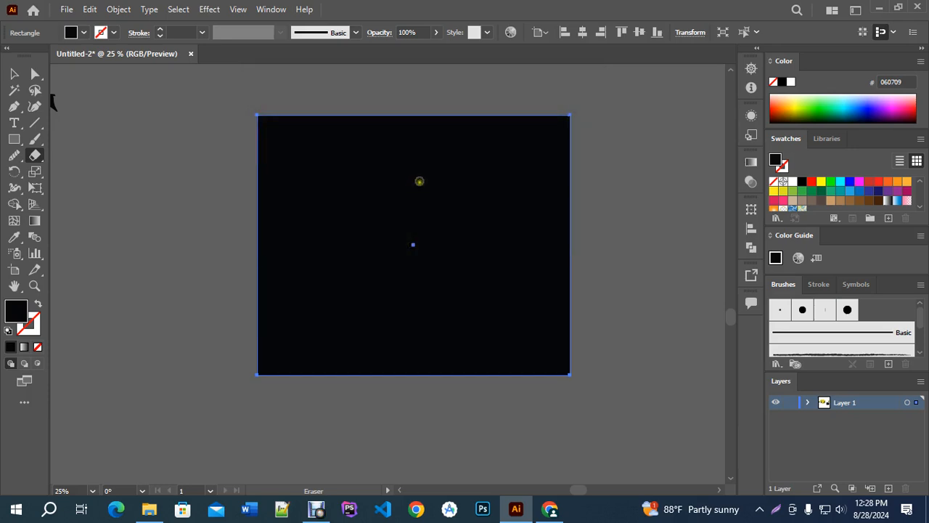
Step: Erase a freehand band from the black rectangle's upper-left edge down and across to its right edge, splitting off the upper-right corner
scroll(411, 203, "down", 1)
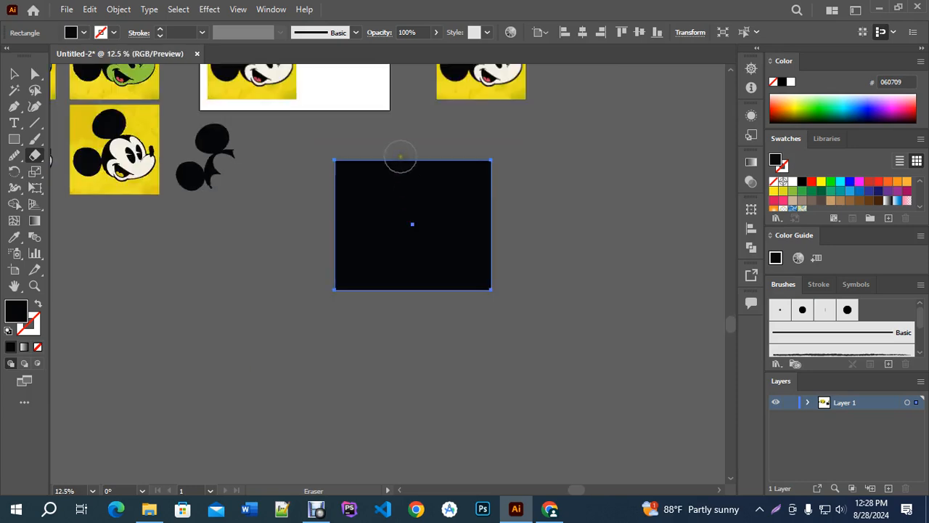
scroll(369, 162, "up", 2)
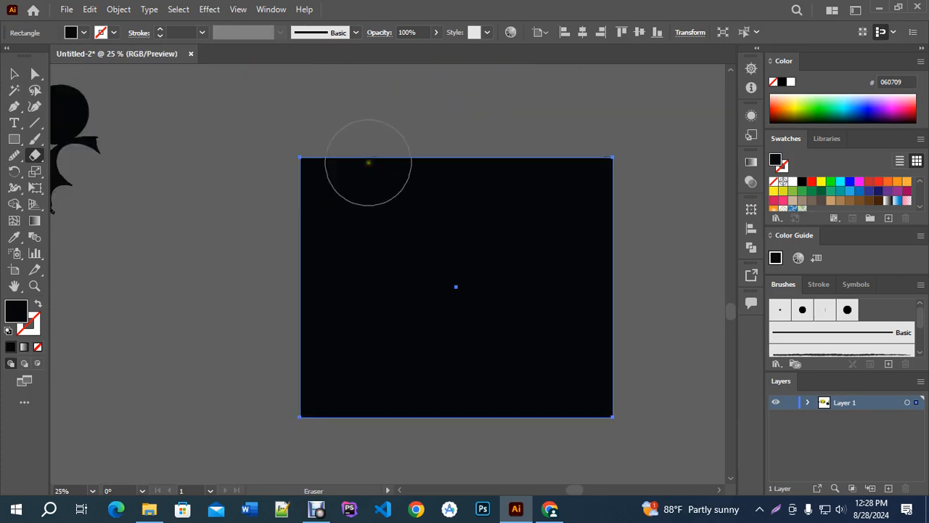
scroll(368, 162, "down", 1)
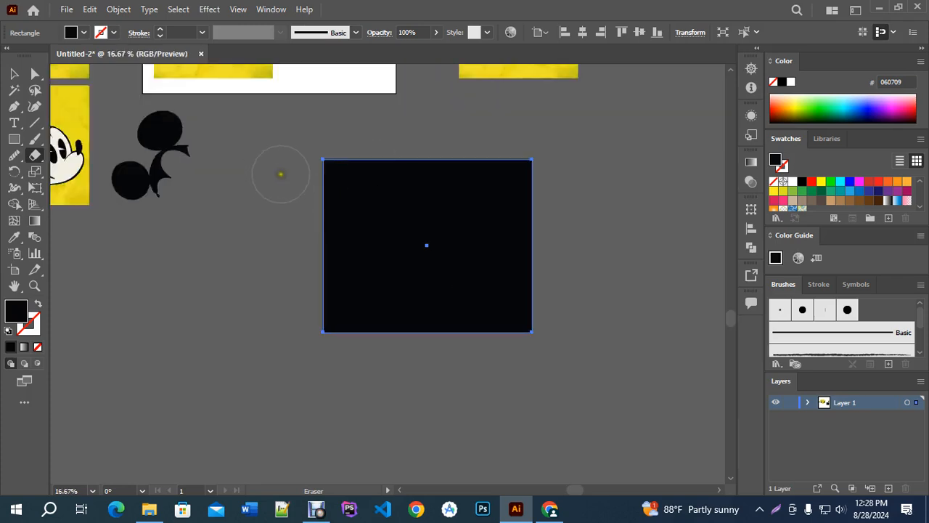
mouse_move(298, 168)
left_mouse_down()
mouse_move(452, 168)
mouse_move(450, 236)
mouse_move(616, 245)
left_mouse_up()
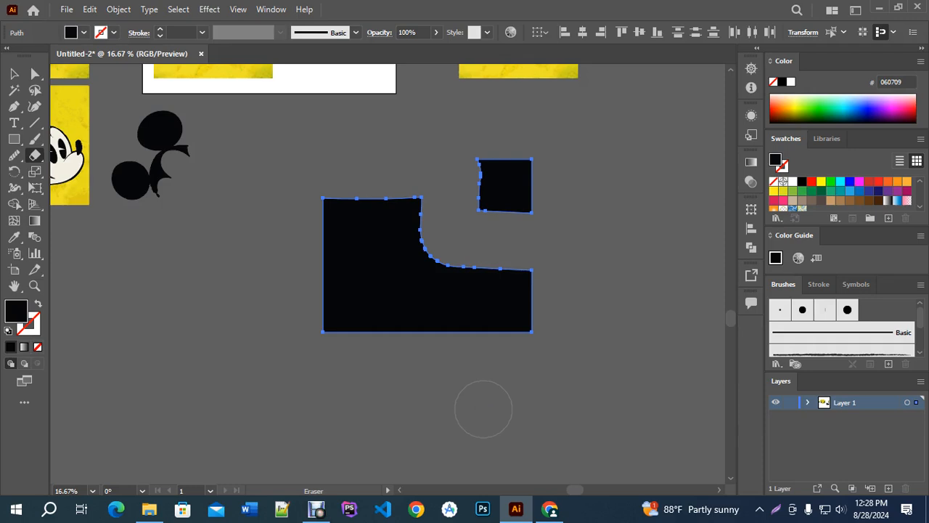
key("ctrl")
left_click(13, 73)
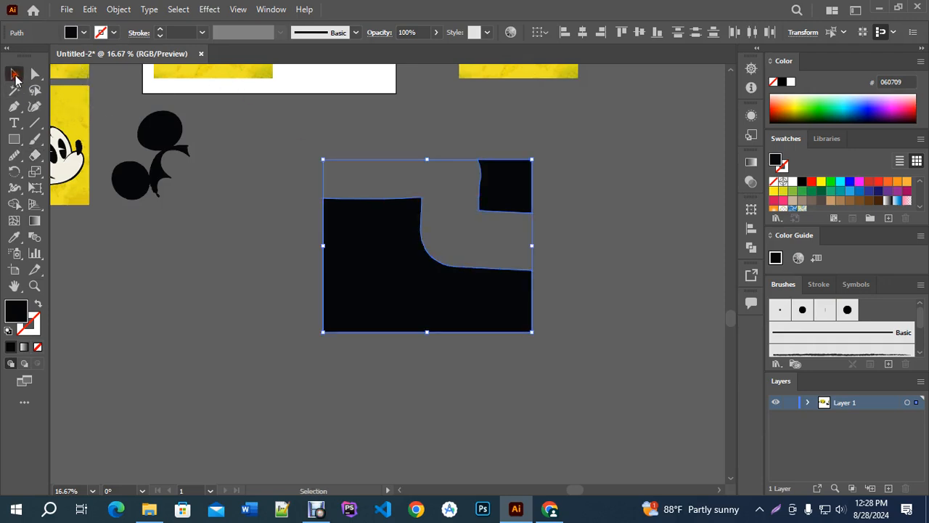
Step: Draw a large black square on the empty canvas to the right of the erased rectangle
left_click(14, 139)
scroll(315, 280, "down", 2)
left_click_drag(559, 353, 319, 319)
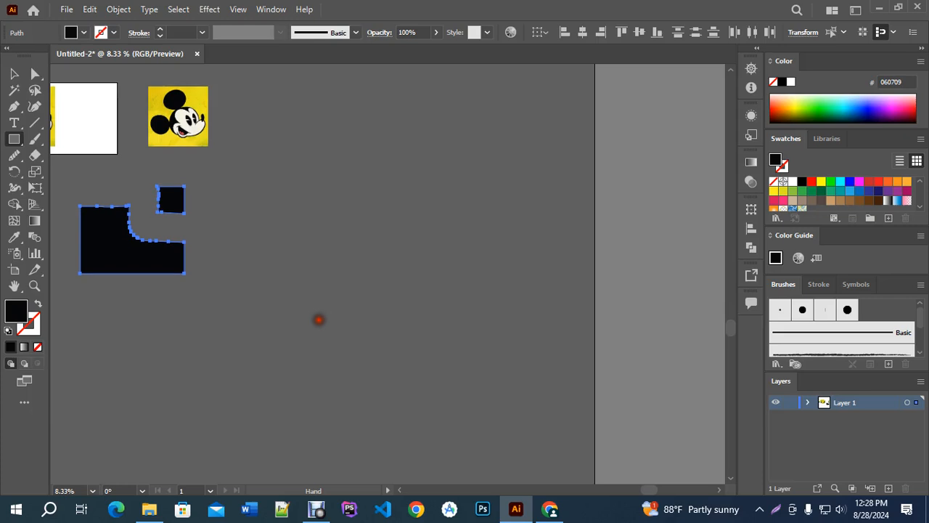
left_click_drag(269, 182, 417, 294)
scroll(343, 230, "up", 2)
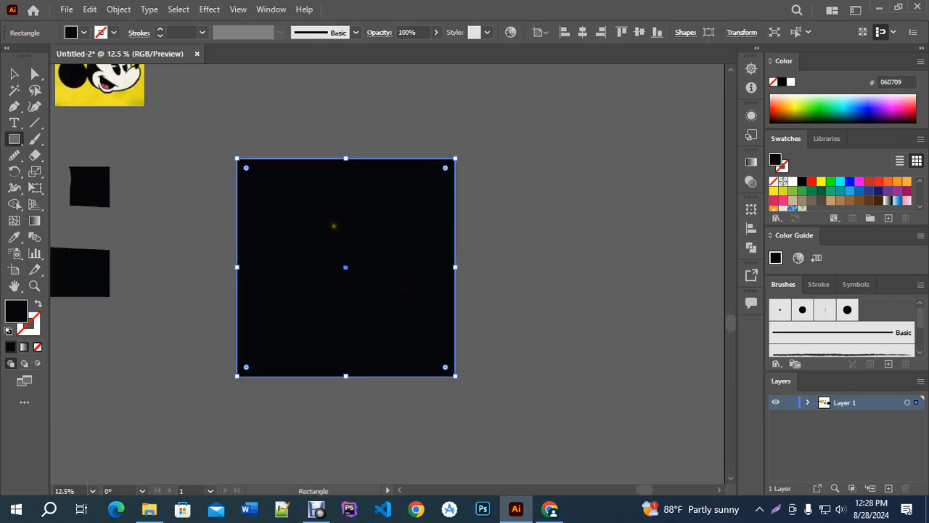
left_click_drag(342, 230, 397, 238)
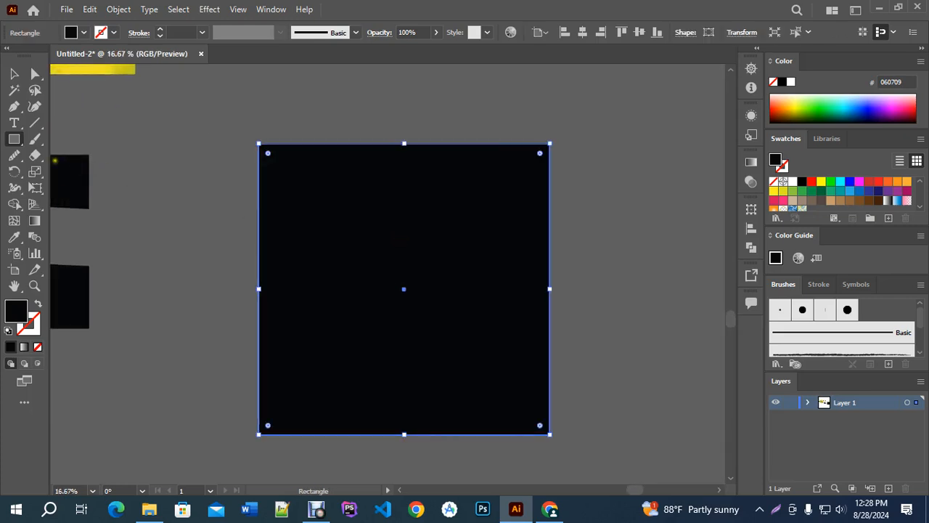
Step: Erase rectangular areas from the black square's two upper corners, right side, bottom edge and centre with the Eraser tool
left_click(35, 155)
scroll(263, 185, "down", 1)
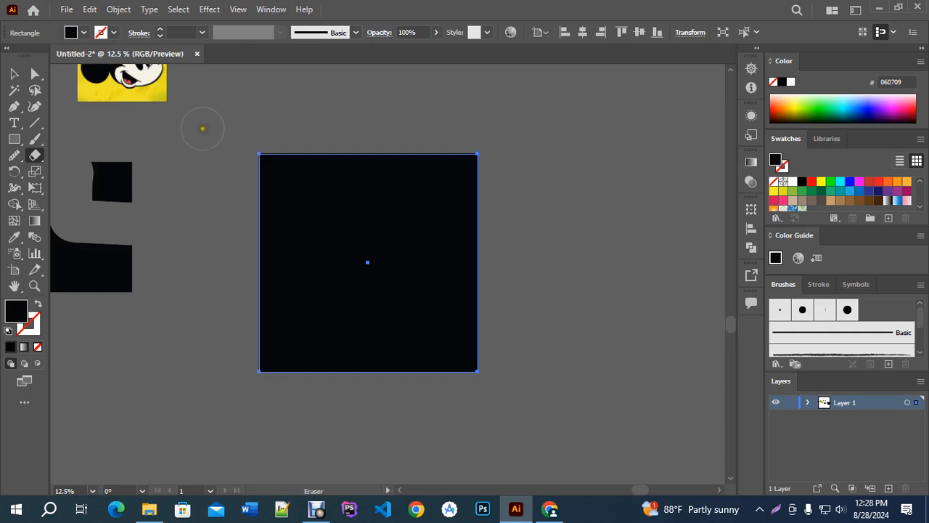
left_click_drag(205, 121, 230, 175)
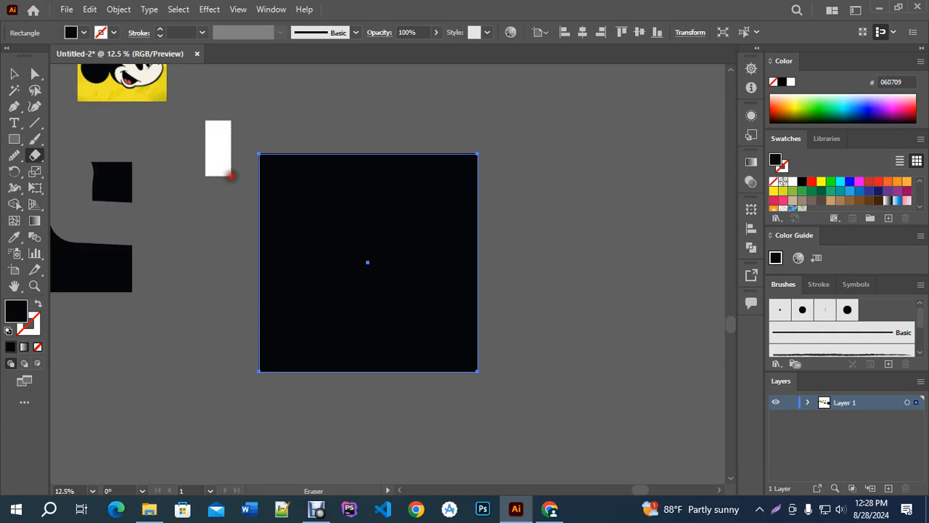
mouse_move(231, 175)
left_mouse_down()
mouse_move(250, 221)
mouse_move(269, 236)
mouse_move(316, 243)
mouse_move(359, 265)
mouse_move(348, 267)
left_mouse_up()
mouse_move(417, 133)
left_mouse_down()
mouse_move(419, 201)
mouse_move(438, 209)
mouse_move(531, 201)
left_mouse_up()
mouse_move(560, 301)
left_mouse_down()
mouse_move(487, 295)
mouse_move(450, 279)
mouse_move(434, 249)
left_mouse_up()
left_click_drag(390, 420, 300, 340)
left_click_drag(382, 237, 405, 312)
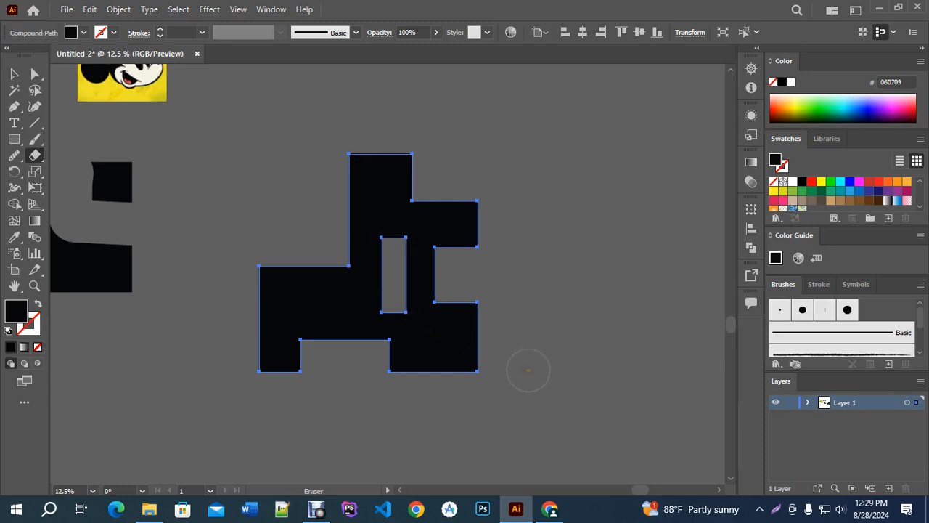
scroll(528, 371, "down", 1)
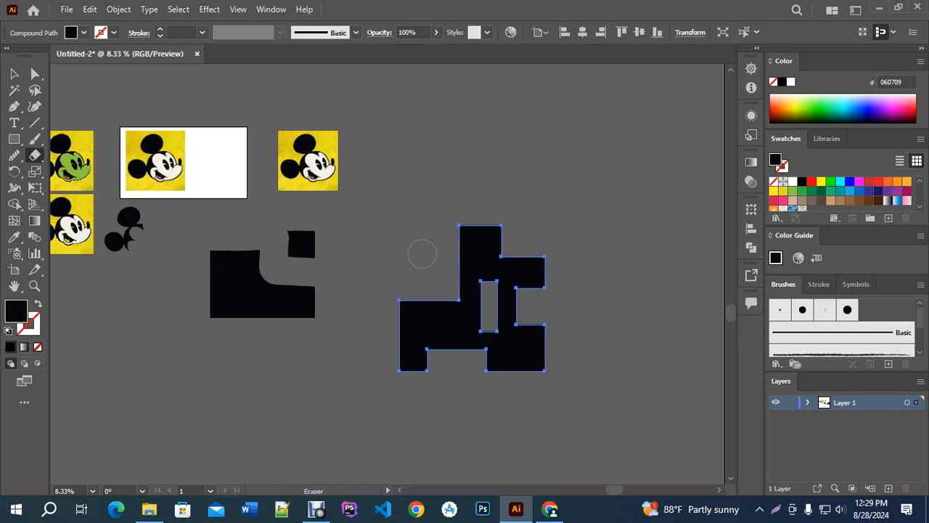
scroll(431, 223, "up", 2)
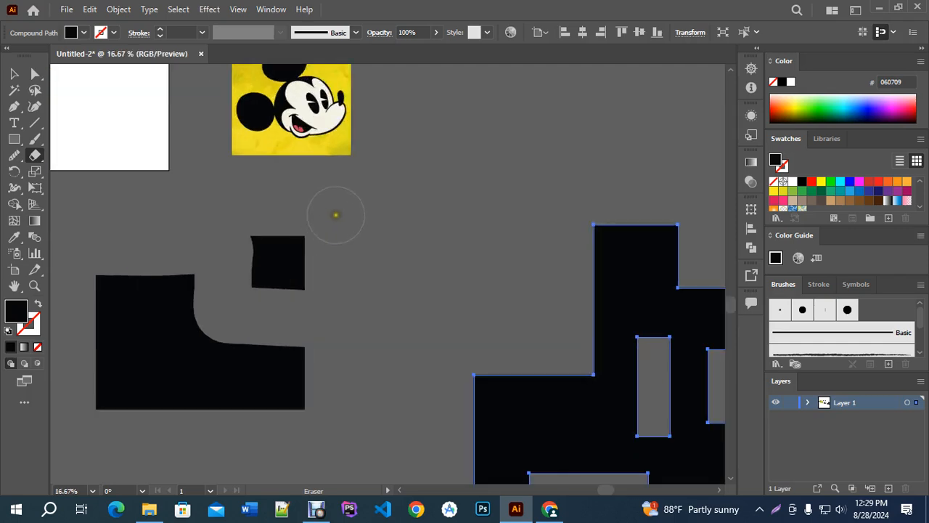
scroll(336, 211, "down", 3)
left_click(13, 74)
left_click_drag(89, 118, 600, 350)
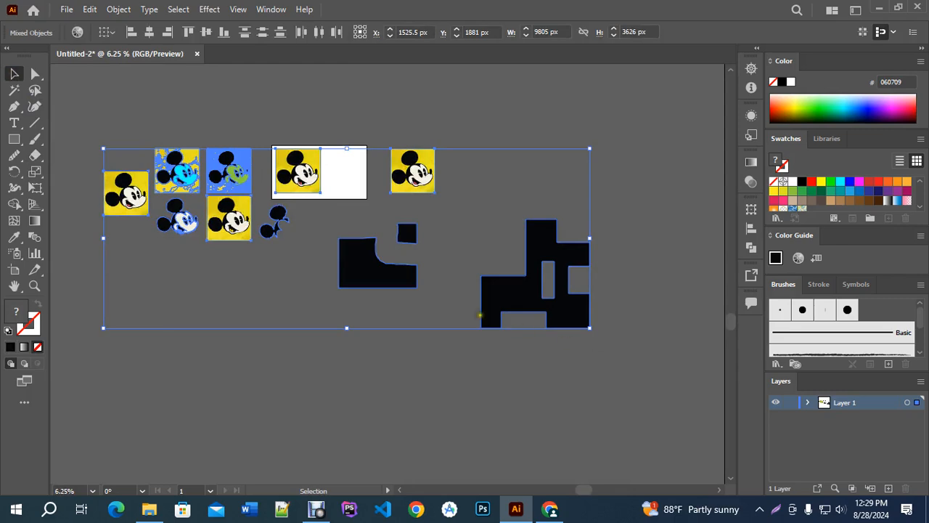
scroll(315, 257, "up", 1)
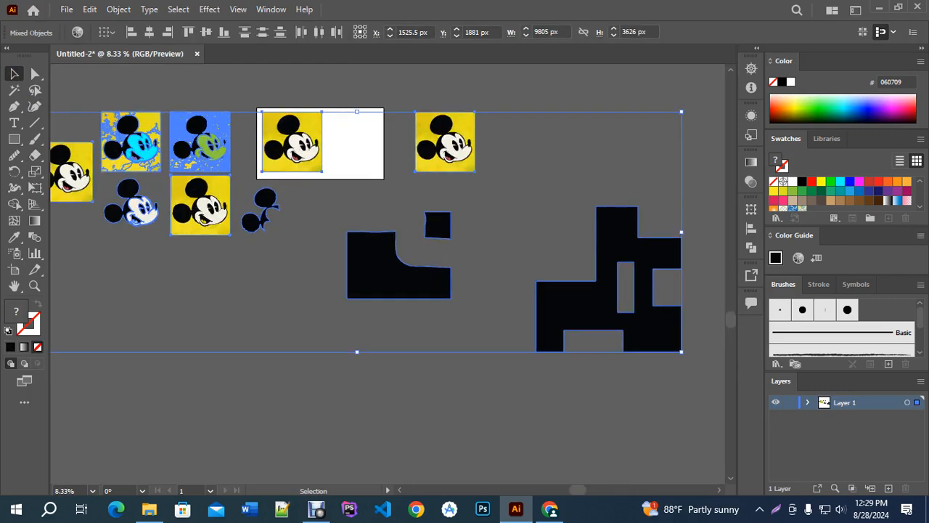
left_click(329, 213)
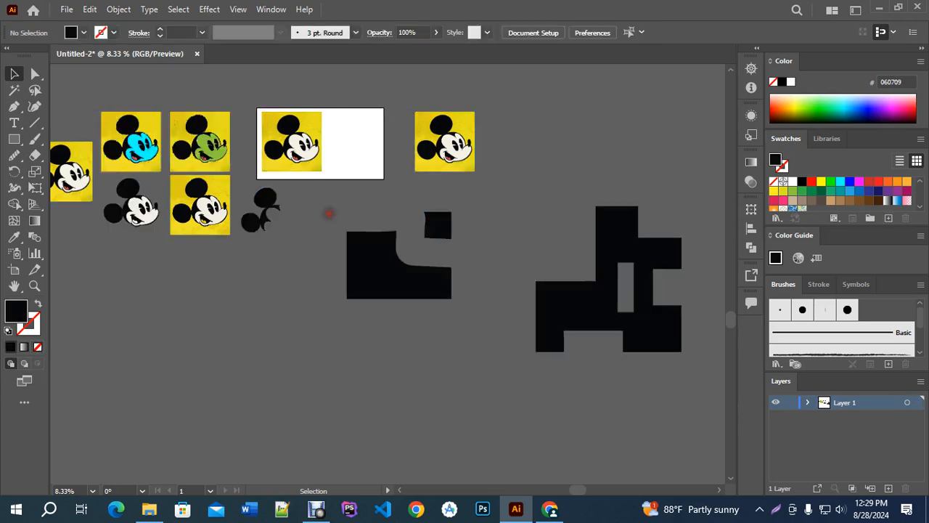
Step: Show the list of Image Trace presets for the artboard's Mickey Mouse image
left_click(294, 117)
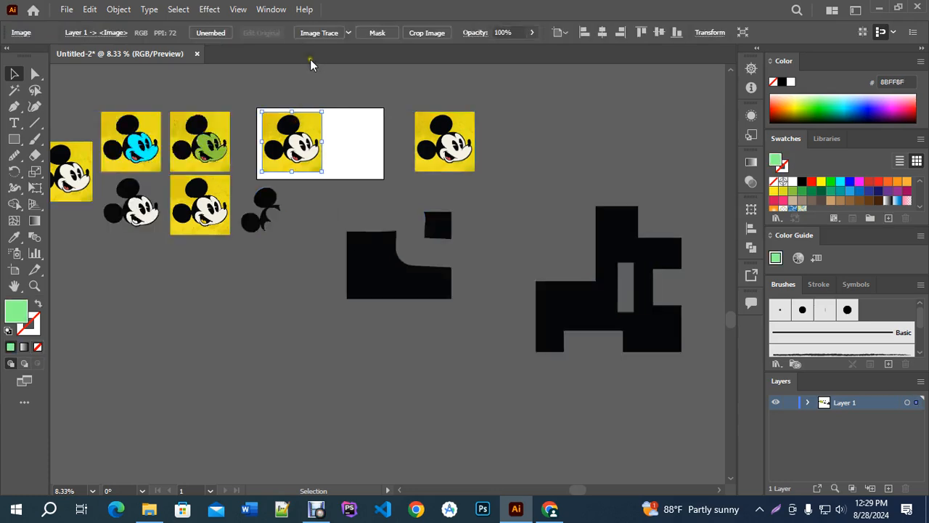
left_click(349, 34)
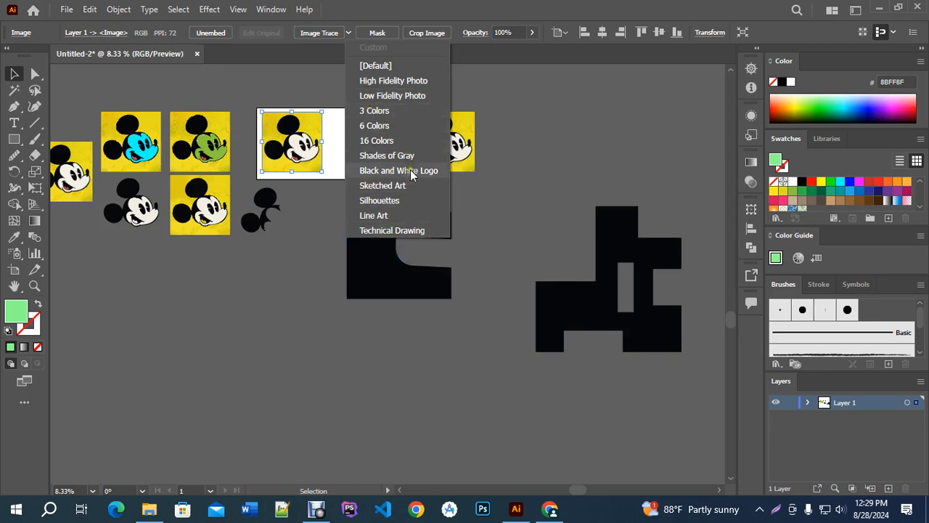
scroll(274, 143, "up", 4)
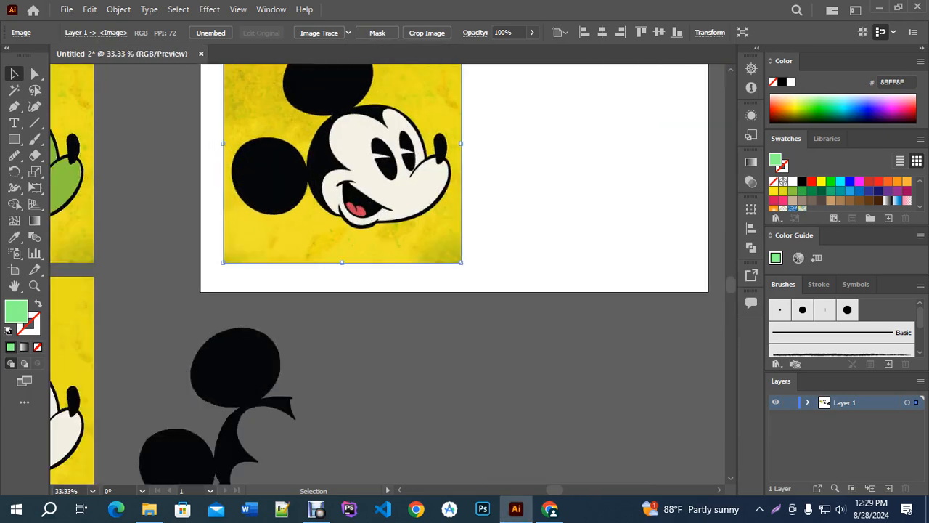
scroll(345, 186, "down", 2)
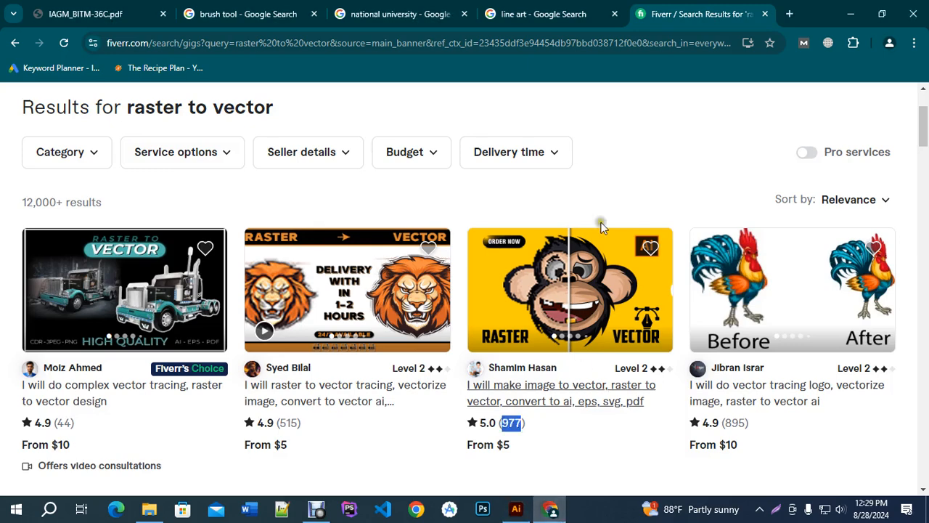
Step: Switch to Chrome, open the Fiverr raster-to-vector gig with the lion artwork, and copy its main image
left_click(550, 508)
scroll(616, 305, "up", 1)
scroll(615, 302, "down", 1)
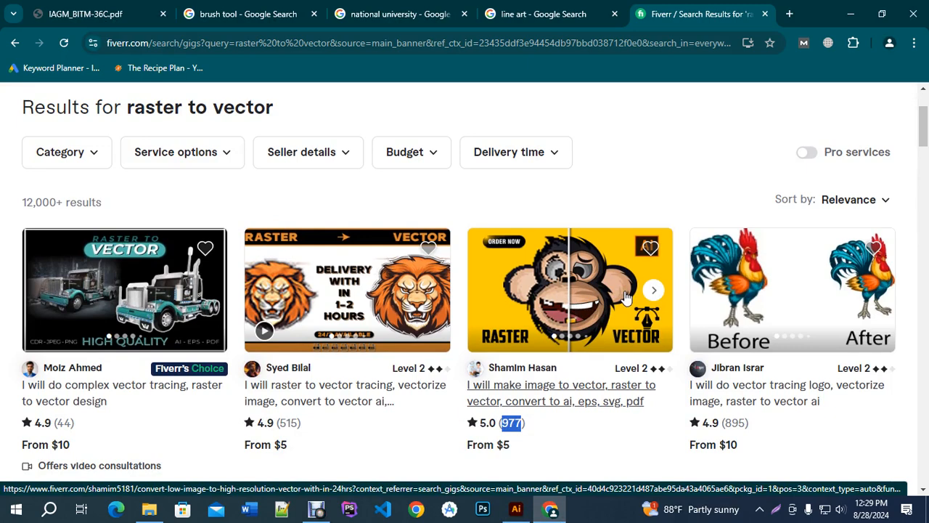
left_click(404, 296)
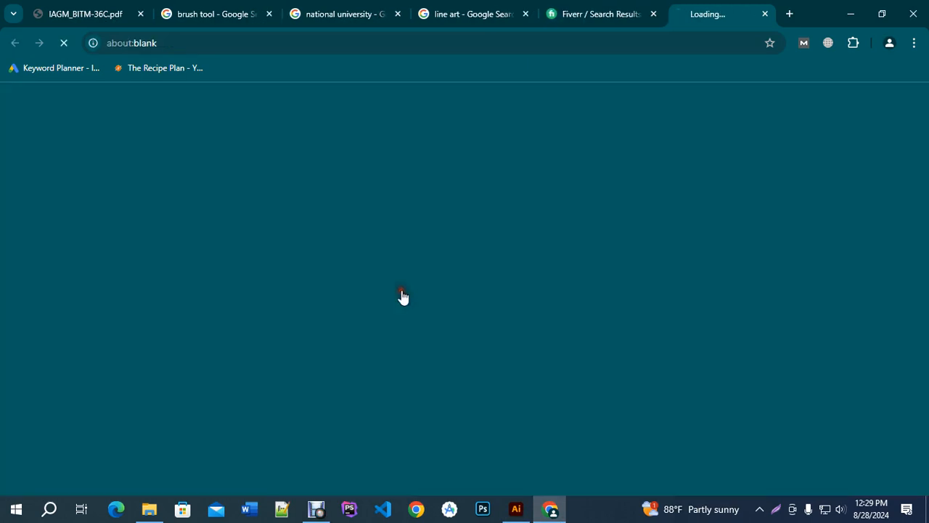
scroll(600, 234, "down", 1)
scroll(588, 243, "down", 4)
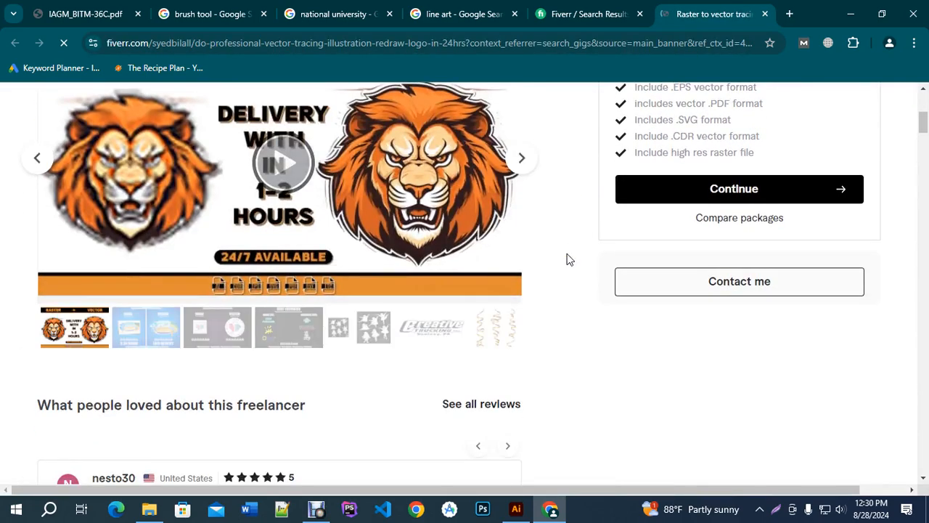
right_click(385, 113)
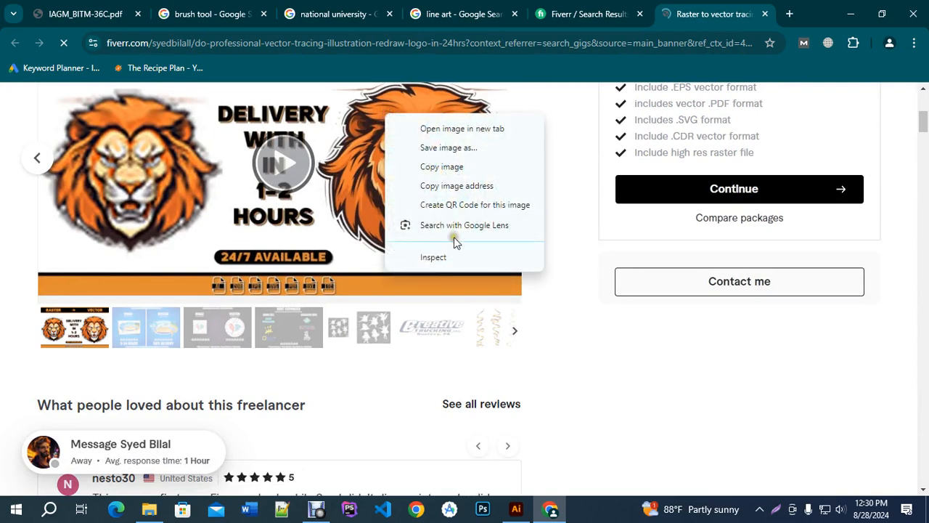
left_click(443, 168)
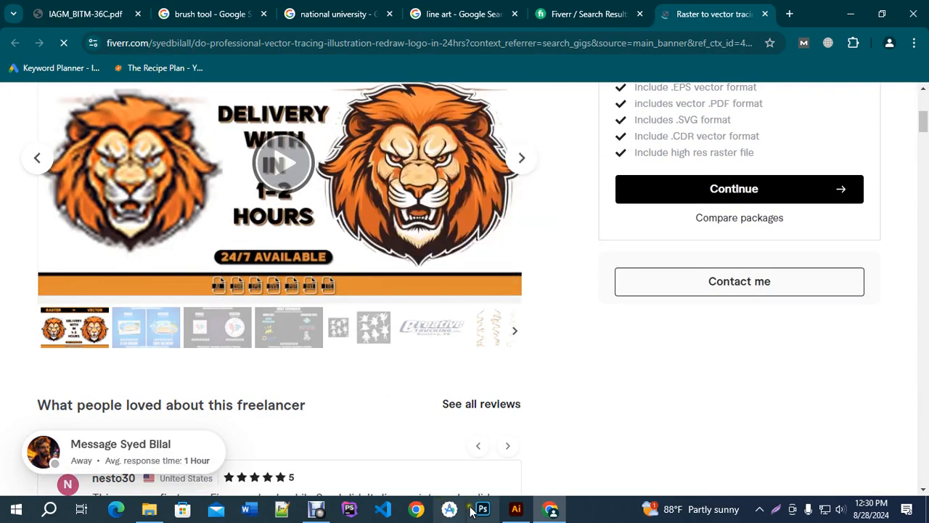
Step: Return to Illustrator, paste the lion gig image and place it on the empty canvas above the Mickey Mouse copies
left_click(516, 509)
scroll(367, 233, "down", 4)
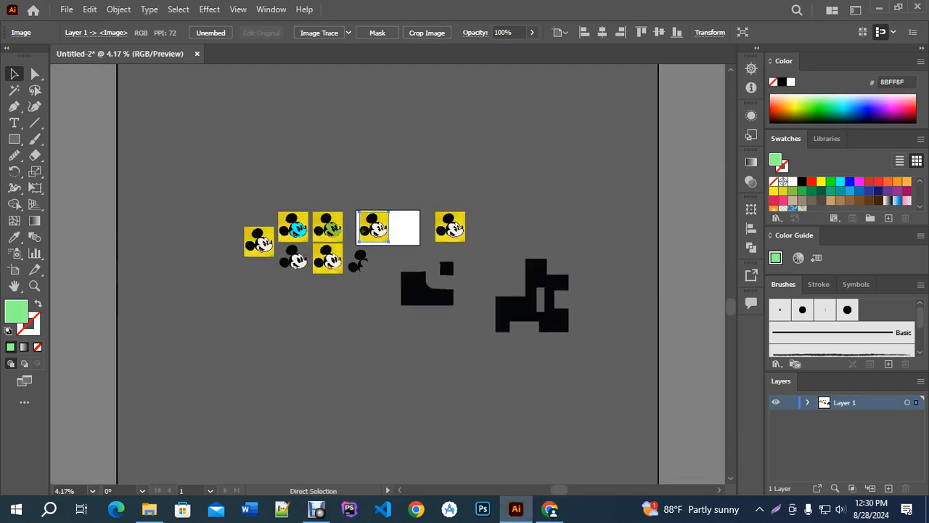
key("ctrl+v")
left_click_drag(388, 274, 305, 164)
scroll(318, 157, "up", 8)
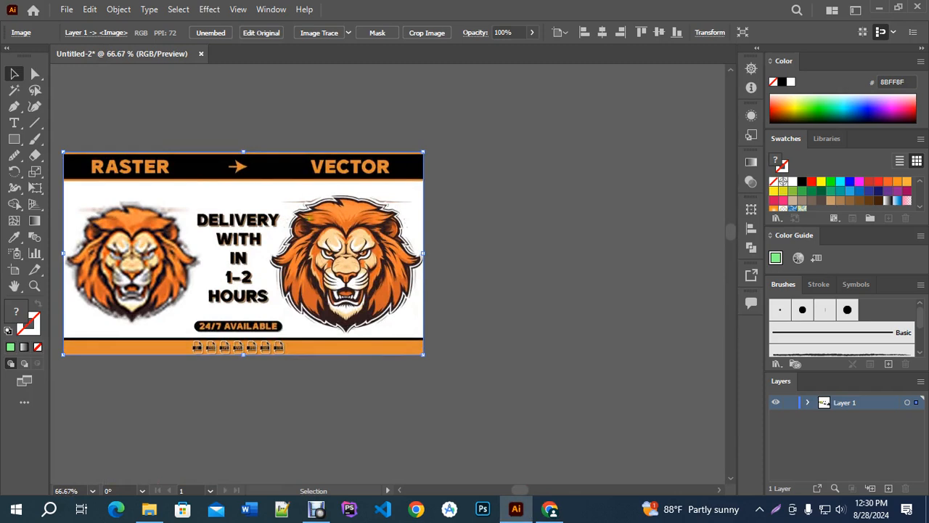
Step: Crop the pasted gig image down to the vector version of the lion head, about 270 by 292 px
left_click(349, 33)
left_click(429, 40)
left_click(427, 33)
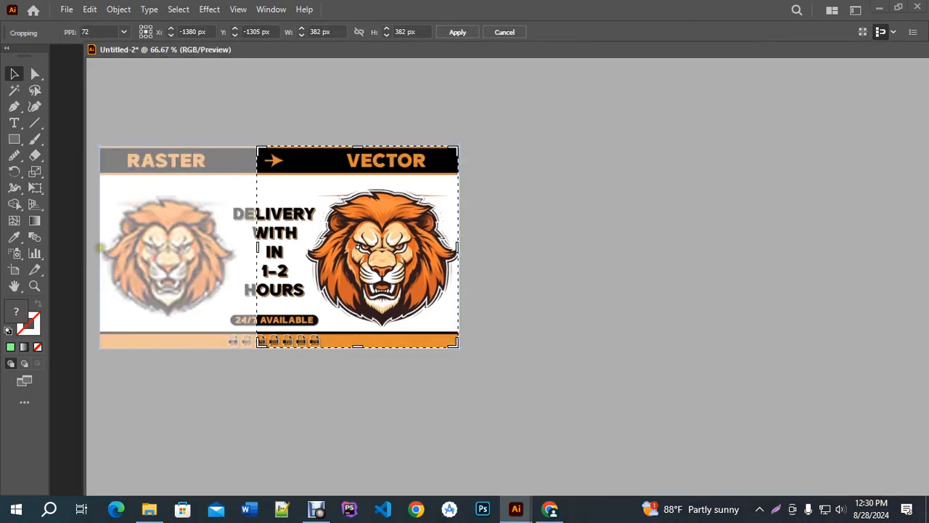
left_click_drag(257, 248, 306, 248)
left_click_drag(366, 145, 382, 177)
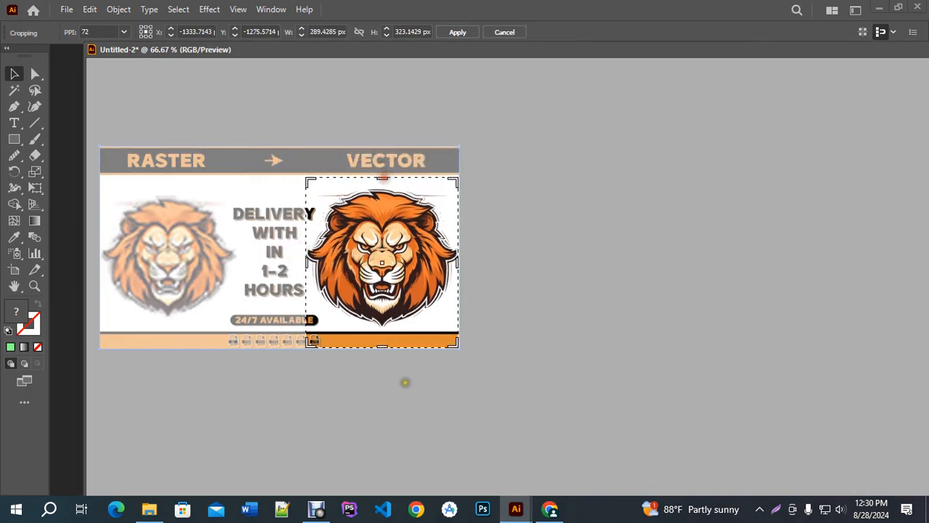
left_click_drag(383, 347, 382, 329)
left_click_drag(306, 253, 317, 252)
left_click(459, 32)
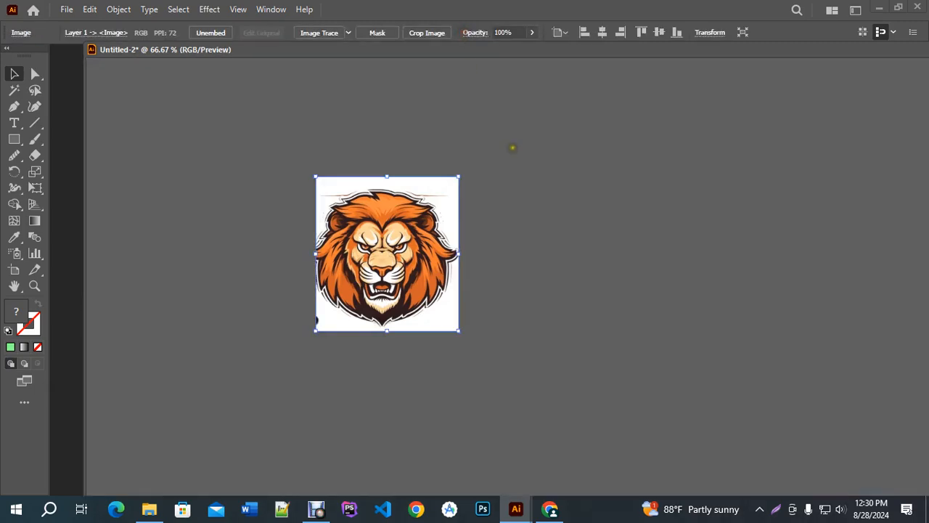
Step: Create a color object mosaic of the cropped lion image with 10 by 10 tiles and no tile spacing, keeping the raster
left_click(514, 193)
scroll(195, 173, "down", 4)
scroll(318, 173, "down", 2)
scroll(328, 180, "up", 5)
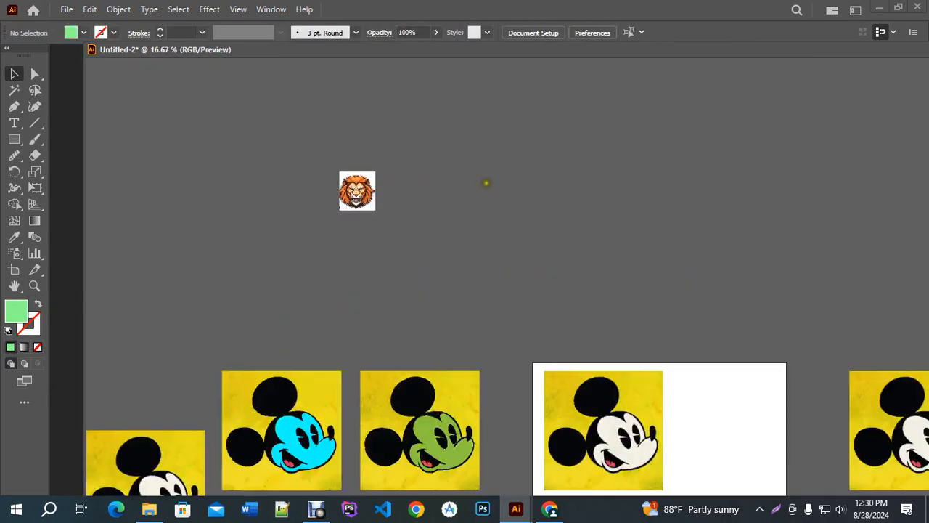
left_click(329, 180)
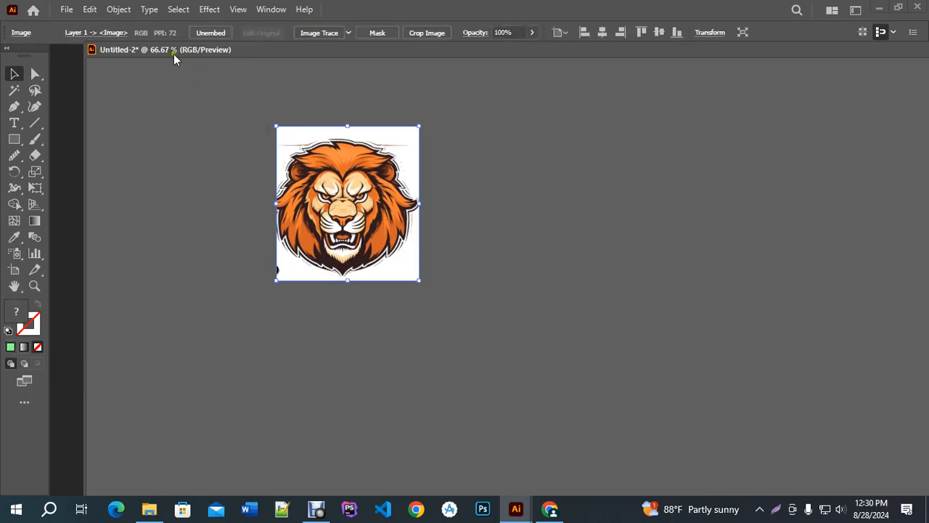
left_click(119, 10)
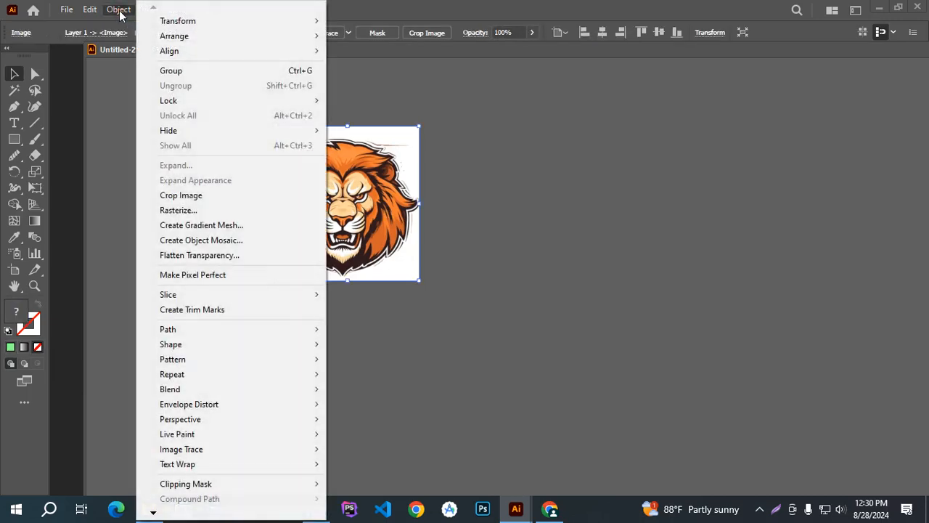
left_click(237, 243)
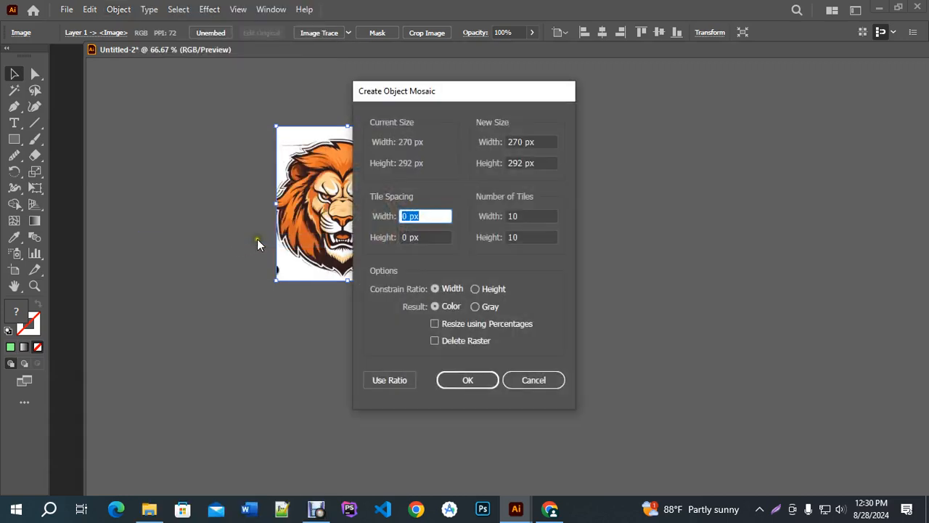
left_click_drag(424, 102, 574, 98)
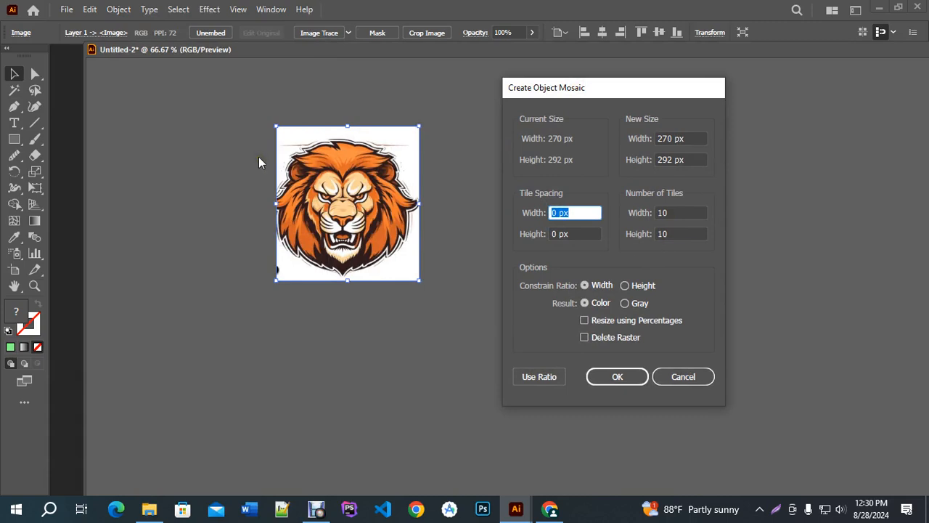
left_click(634, 378)
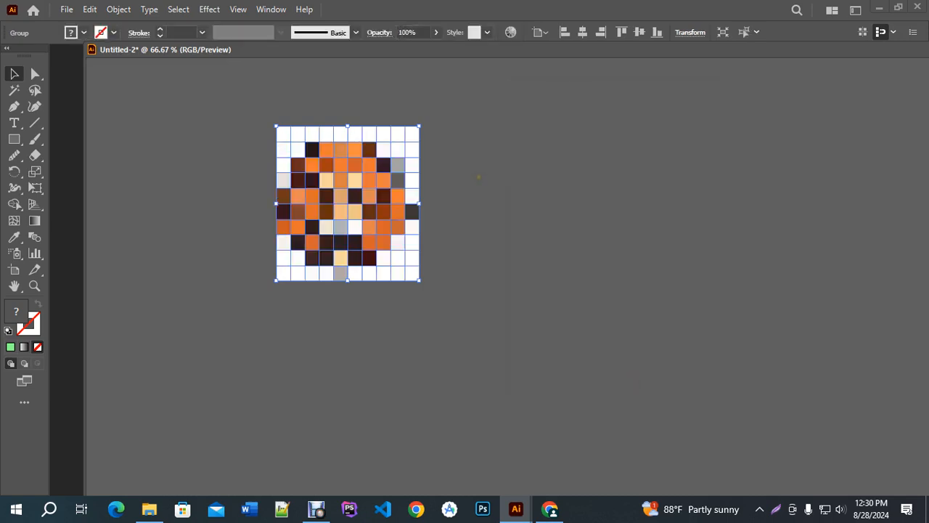
Step: Ungroup the lion mosaic into separate tiles and test it by selecting one dark tile near its upper-right edge
left_click(478, 175)
scroll(376, 163, "up", 2)
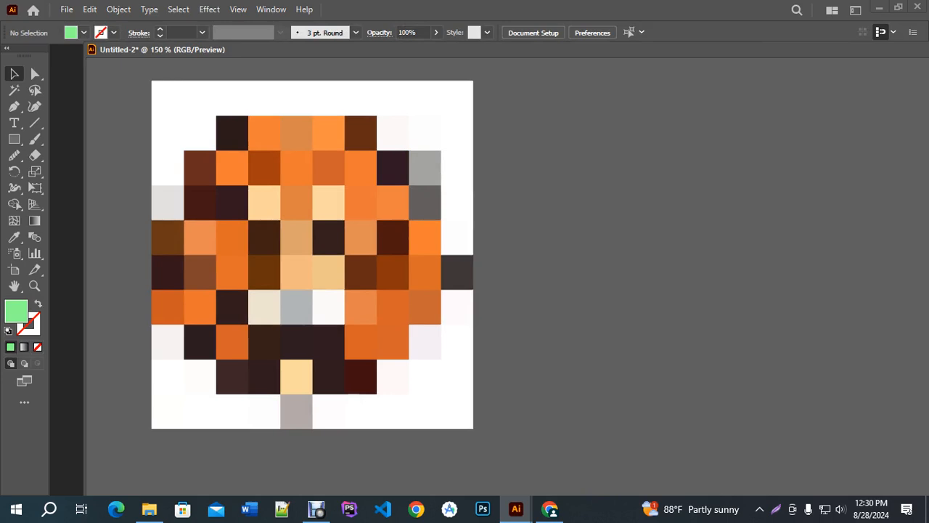
scroll(512, 215, "down", 1)
left_click(443, 191)
right_click(441, 208)
left_click(488, 323)
left_click(591, 253)
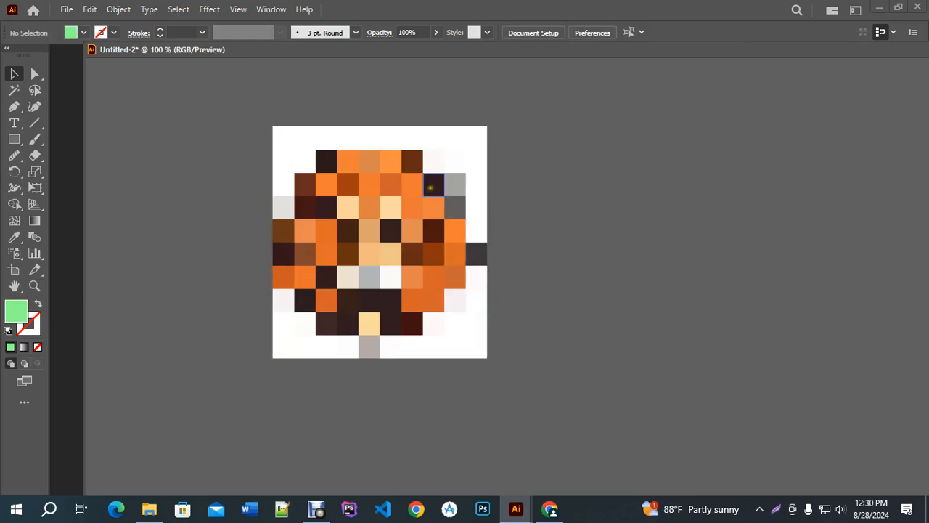
left_click(430, 187)
left_click(519, 189)
scroll(518, 189, "up", 3)
scroll(518, 189, "down", 3)
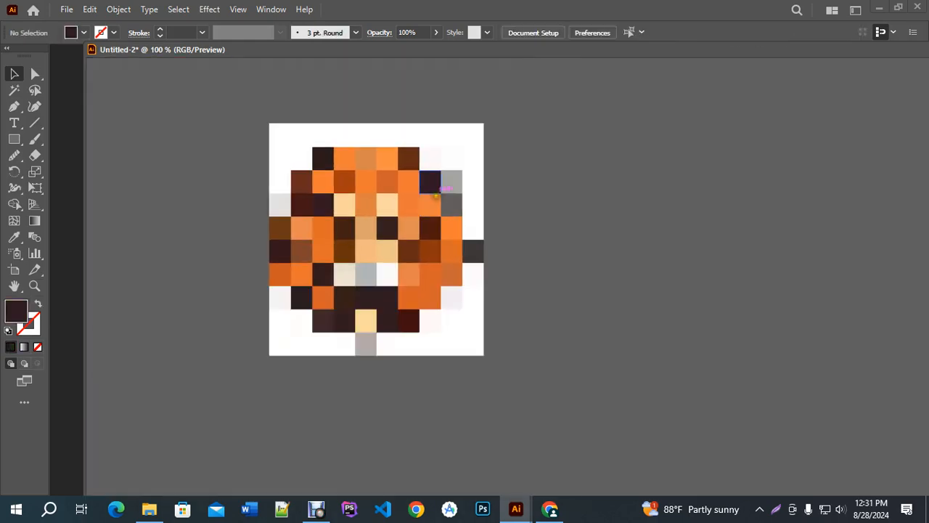
Step: Select all similarly dark tiles of the mosaic with the Magic Wand and move them onto the empty canvas right of the lion
key("y")
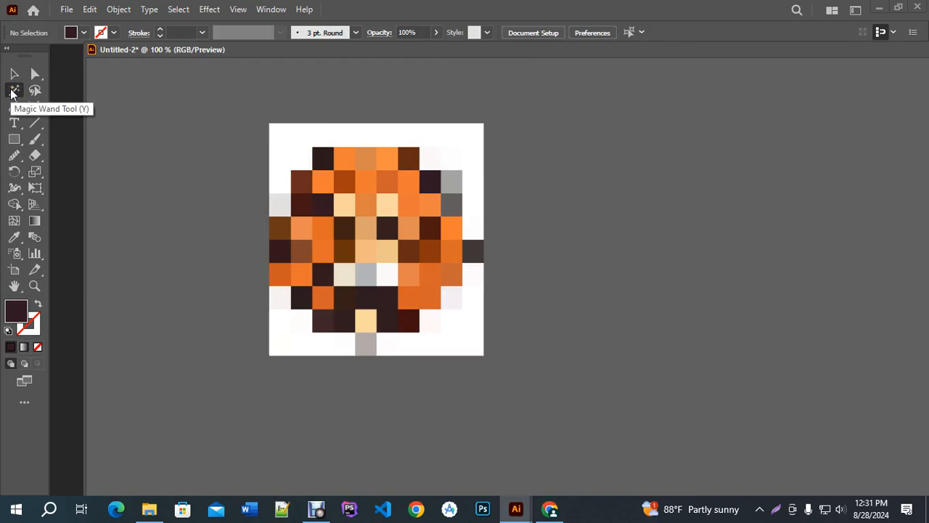
scroll(437, 206, "up", 1)
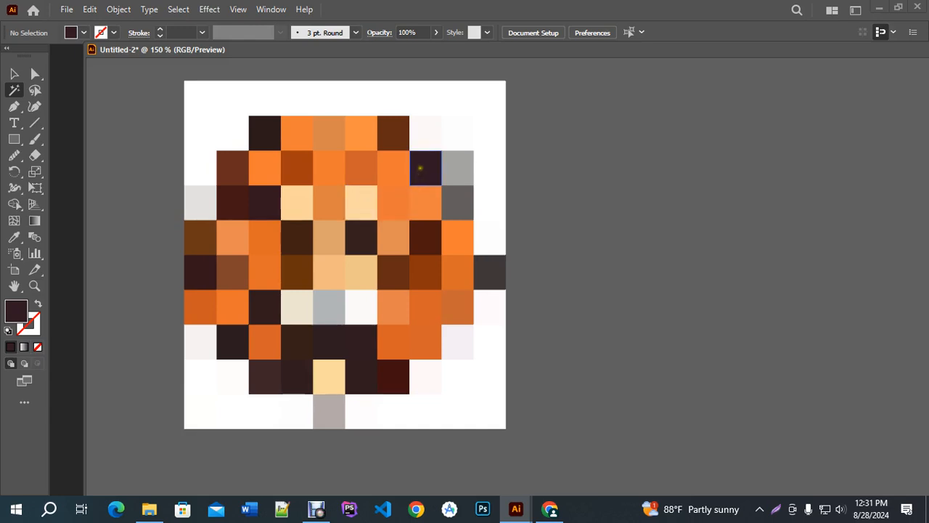
left_click(421, 167)
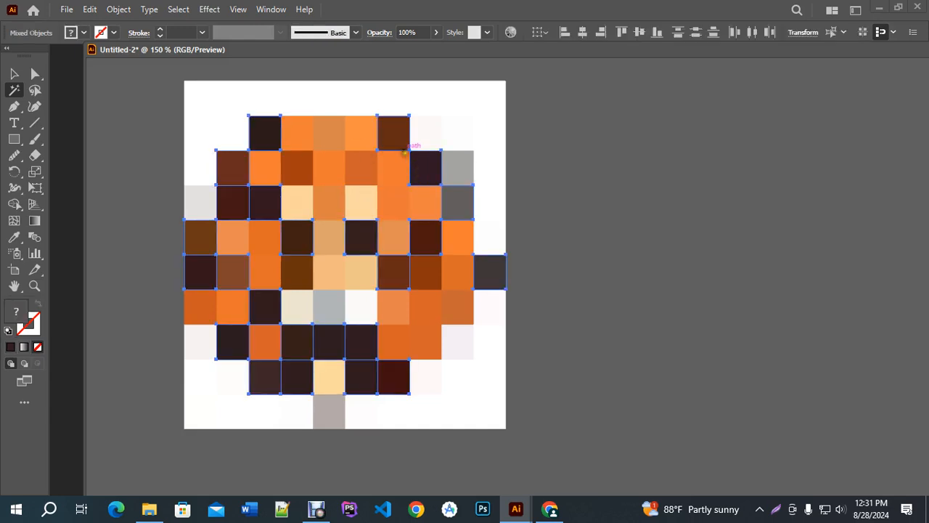
left_click(14, 73)
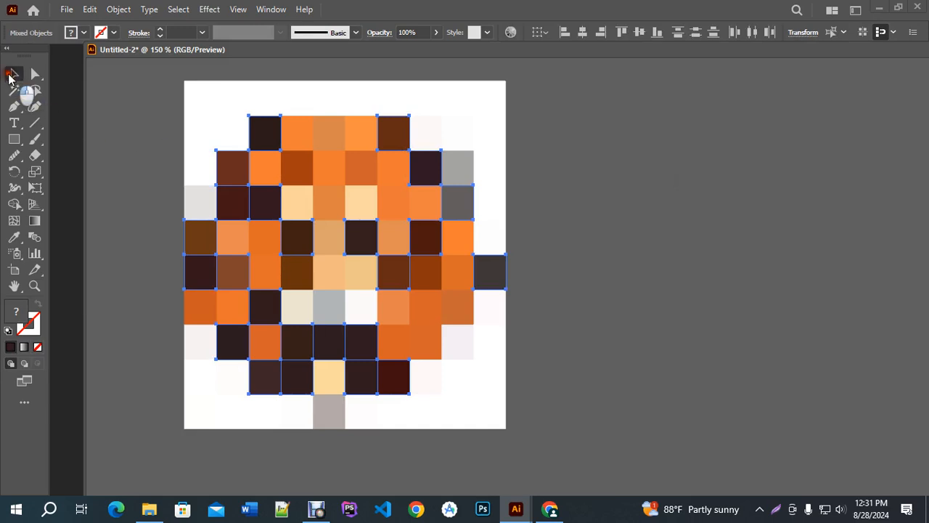
left_click_drag(450, 175, 792, 170)
left_click_drag(731, 411, 652, 380)
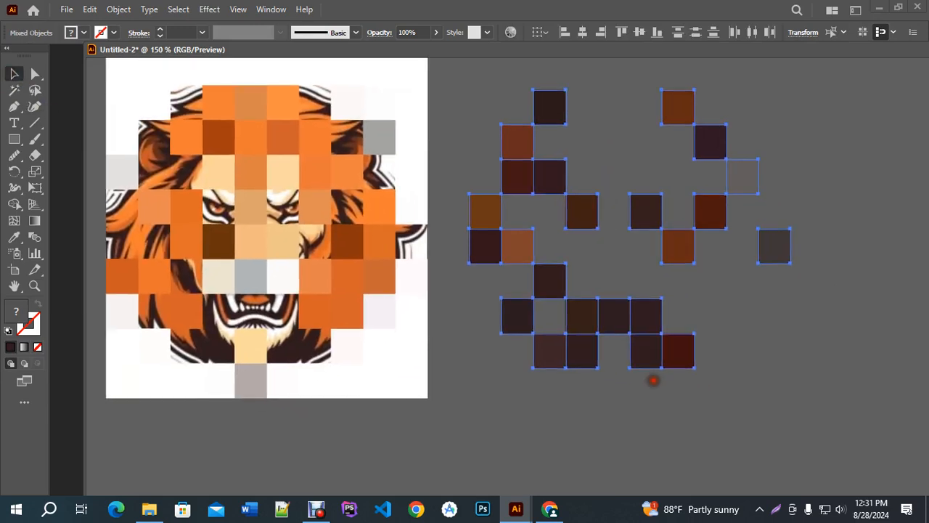
left_click(470, 98)
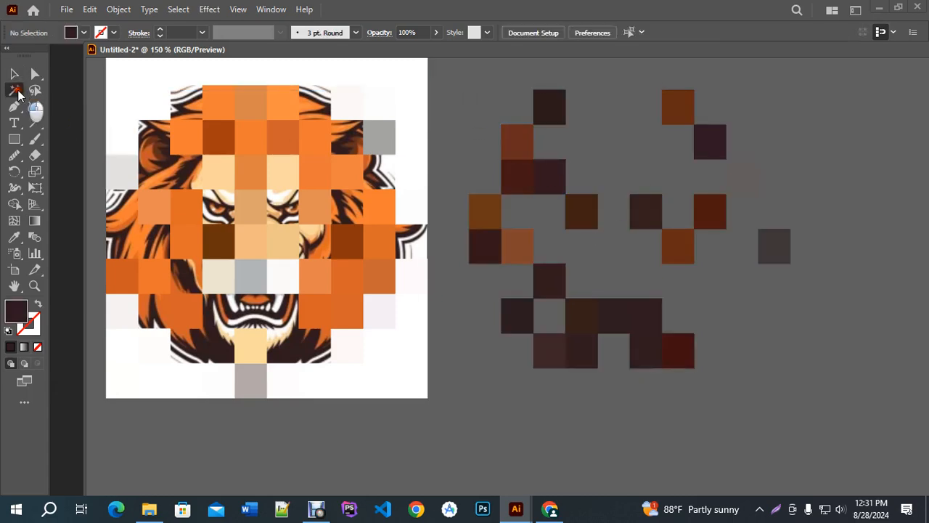
Step: Set the Magic Wand's fill color tolerance to 10 and try it on the brown tiles and the orange tiles
double_click(16, 91)
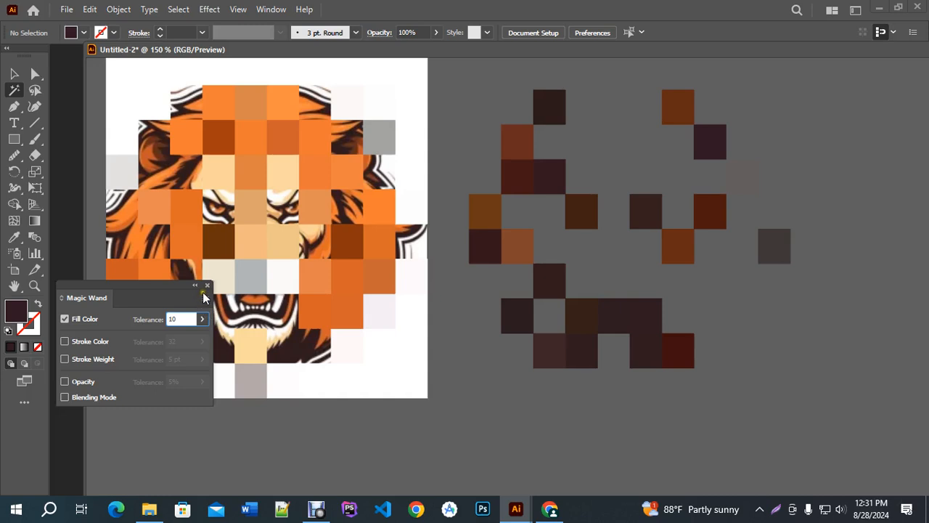
left_click(207, 285)
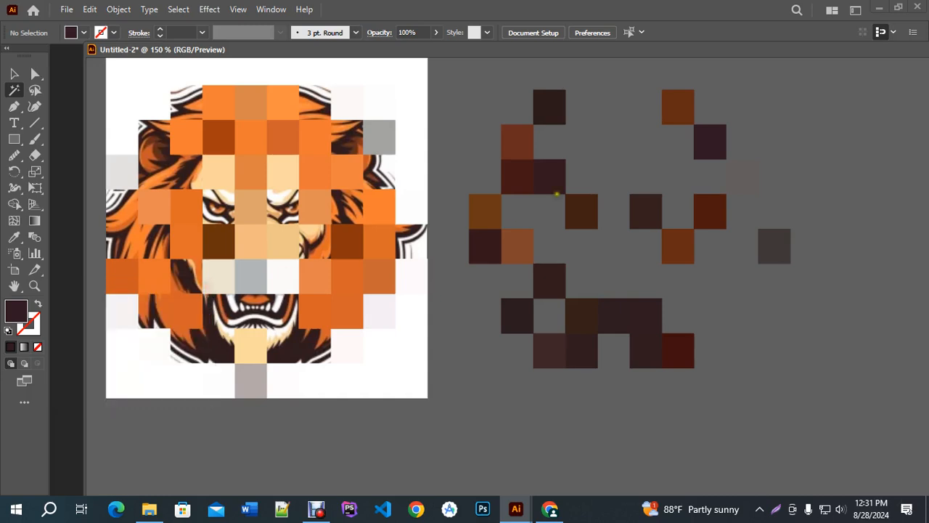
left_click(524, 139)
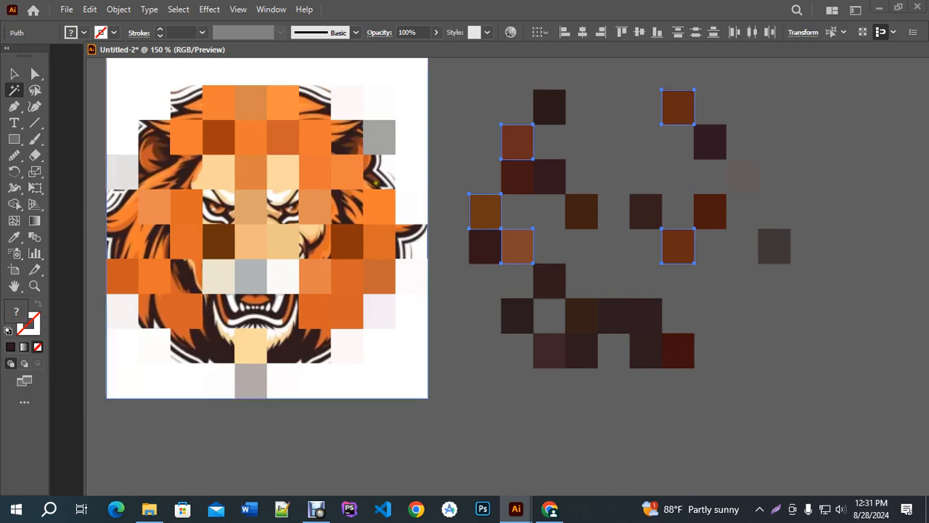
left_click(323, 167)
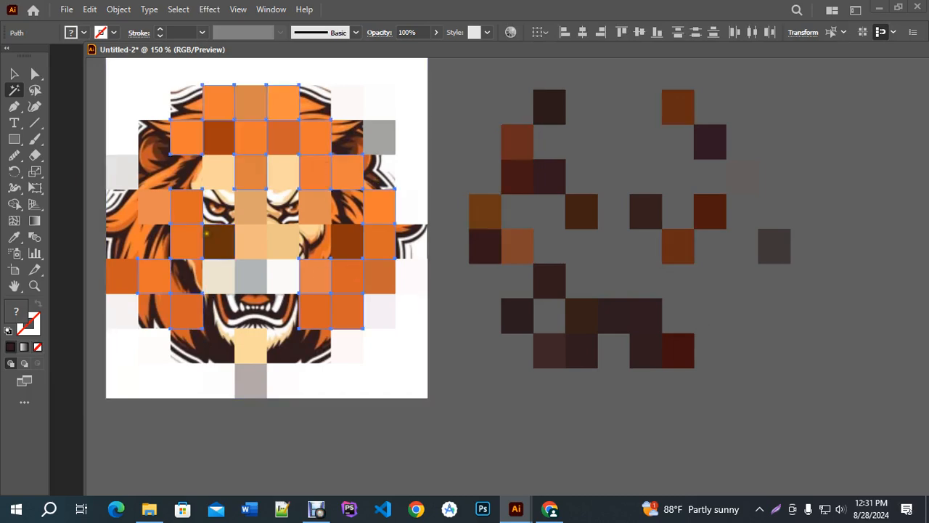
left_click(14, 73)
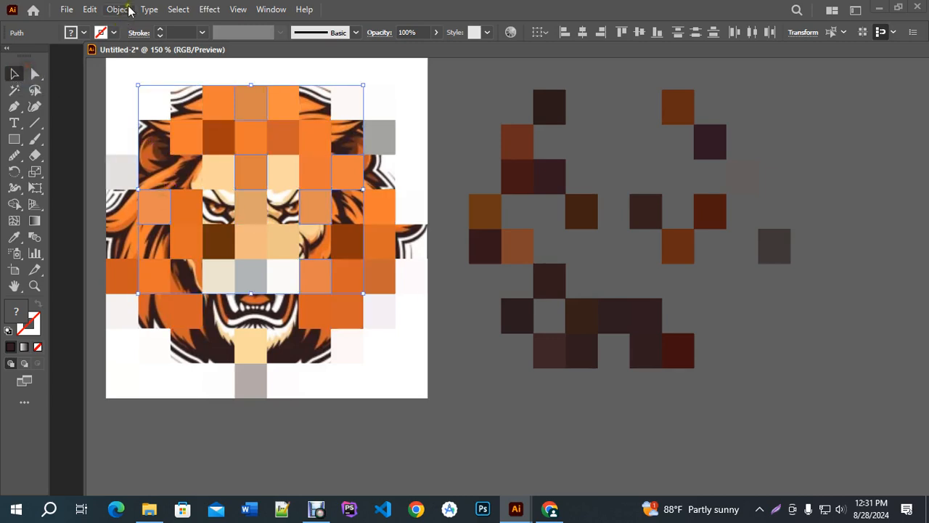
left_click(118, 9)
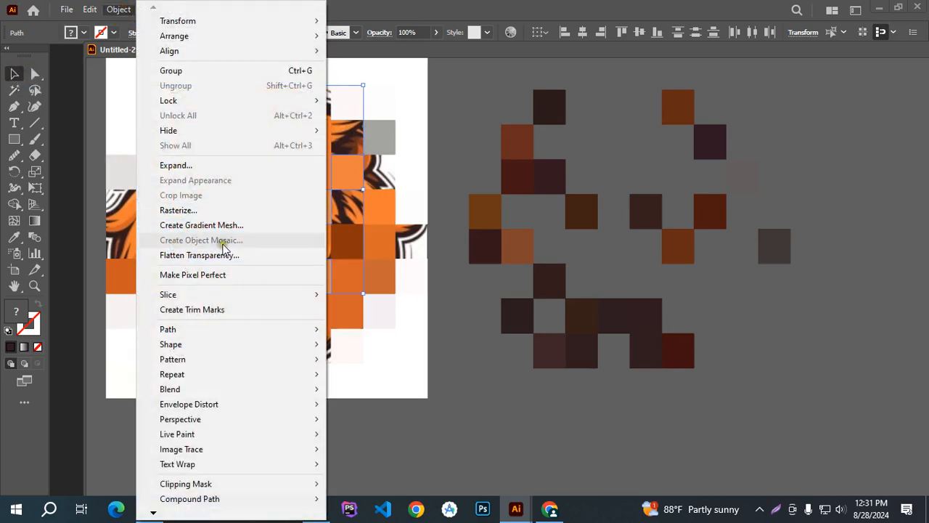
left_click(477, 317)
Step: Select the Mickey Mouse image on the artboard and look through its quick list of Image Trace presets
scroll(375, 188, "down", 5)
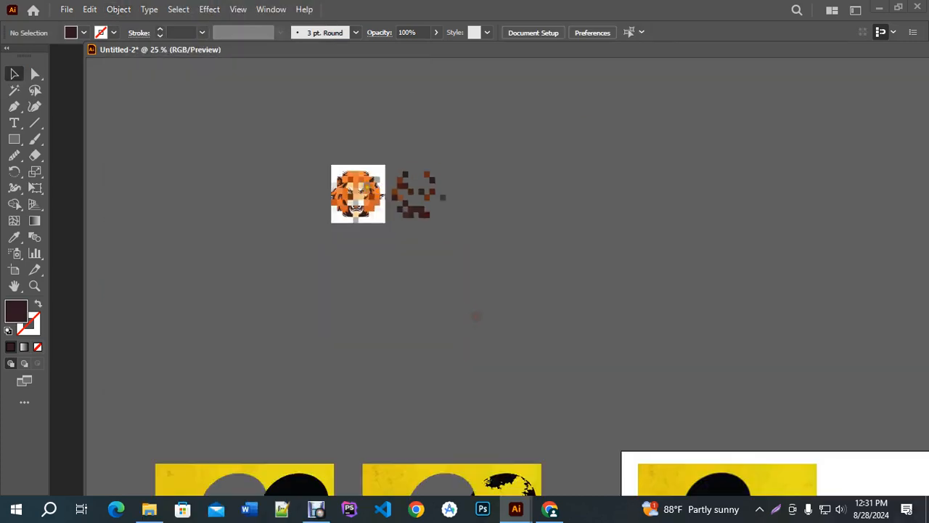
scroll(368, 187, "down", 4)
scroll(639, 297, "up", 2)
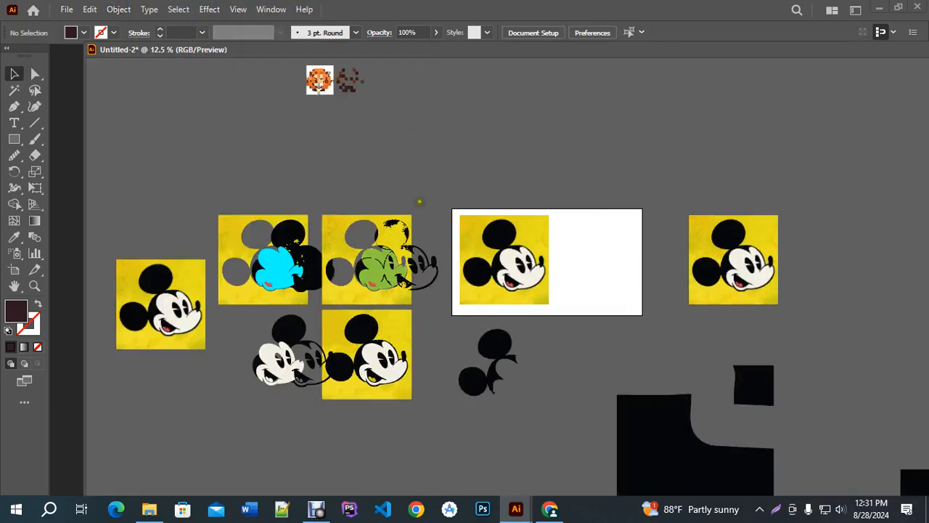
left_click(516, 247)
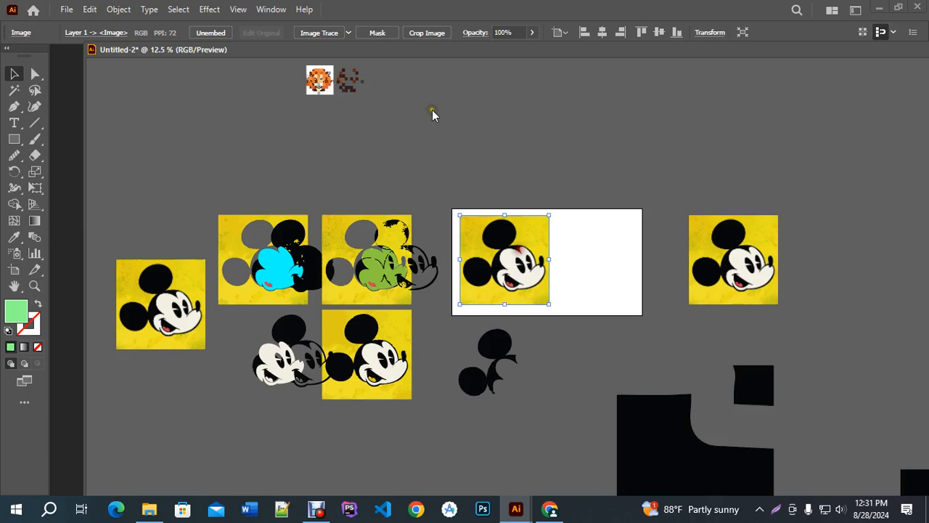
left_click(349, 33)
left_click(589, 107)
Step: Show the Image Trace panel and place it to the right of the artboard's Mickey Mouse image
left_click_drag(546, 152, 331, 77)
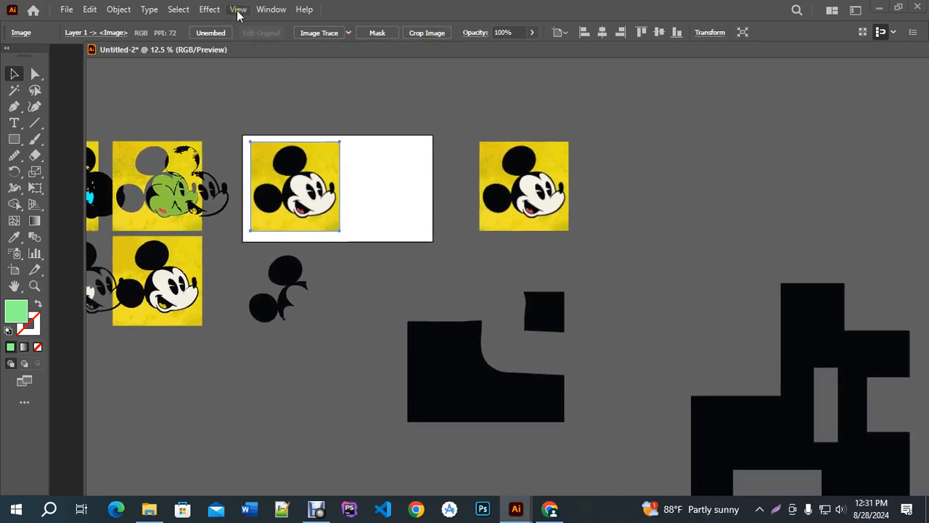
left_click(239, 10)
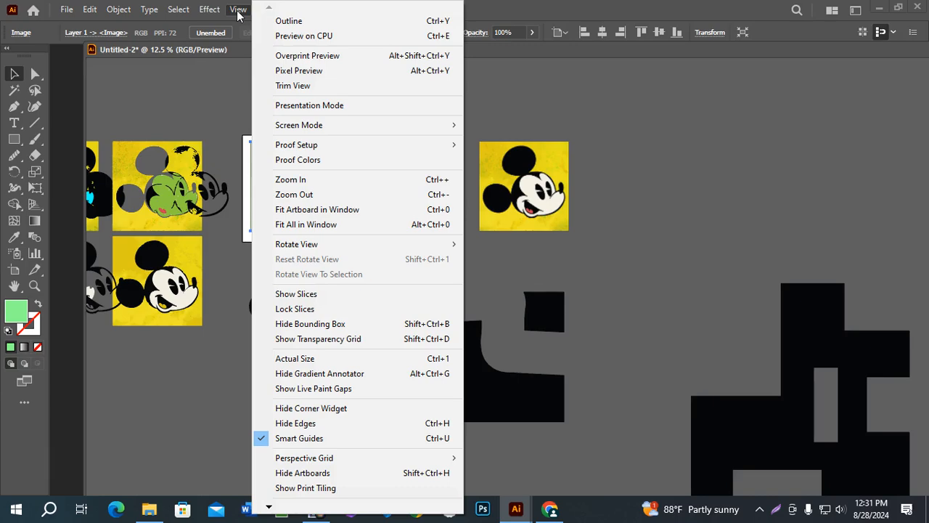
left_click(239, 10)
left_click(239, 10)
left_click(238, 9)
left_click(270, 9)
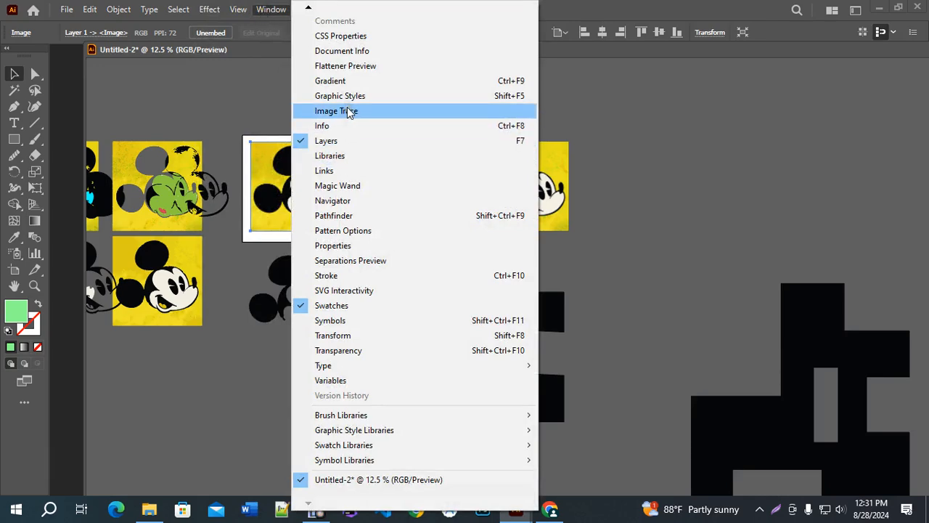
left_click(360, 115)
left_click_drag(394, 149, 622, 96)
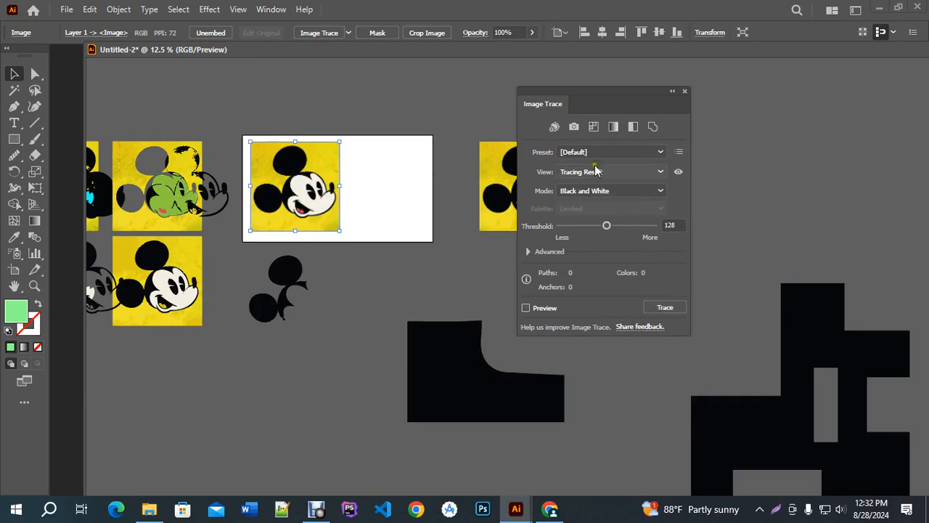
Step: Review the panel's trace presets, keep [Default], and preview the black and white trace of the Mickey Mouse image
scroll(293, 155, "up", 4)
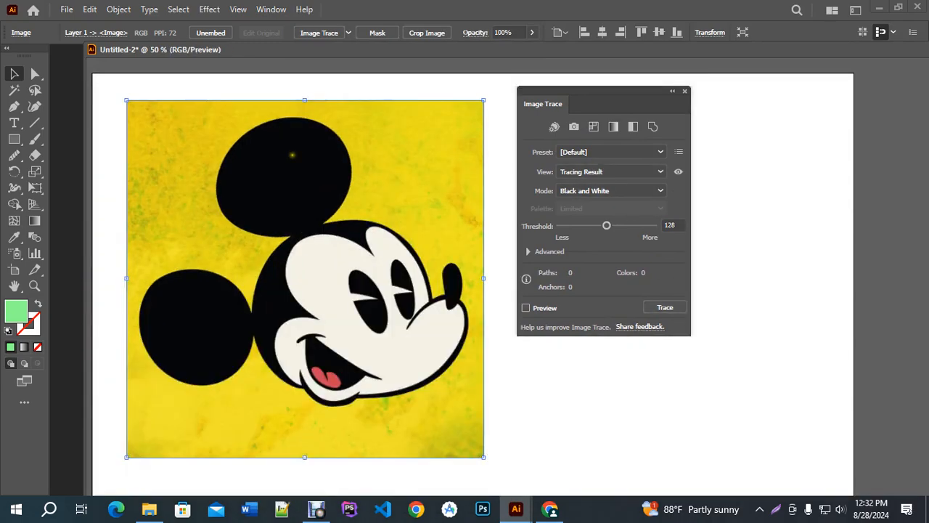
scroll(296, 165, "down", 1)
left_click(576, 154)
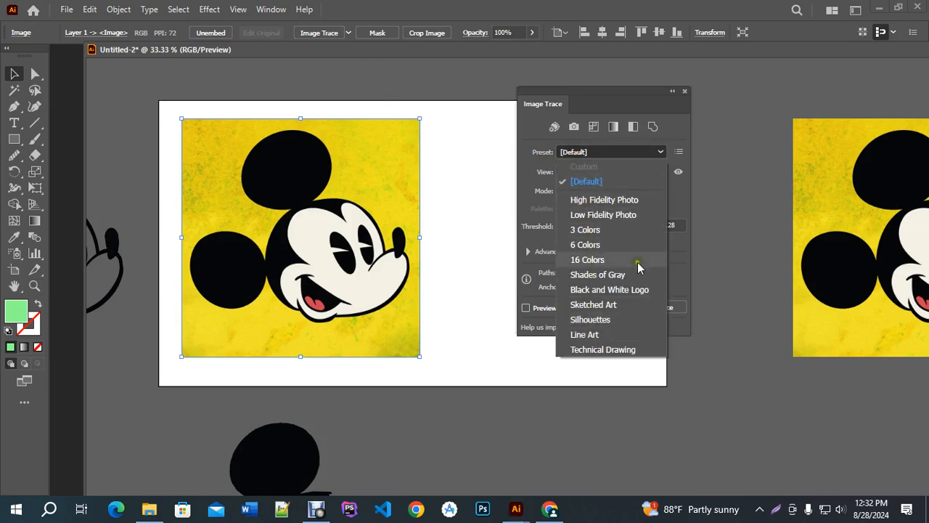
left_click(532, 152)
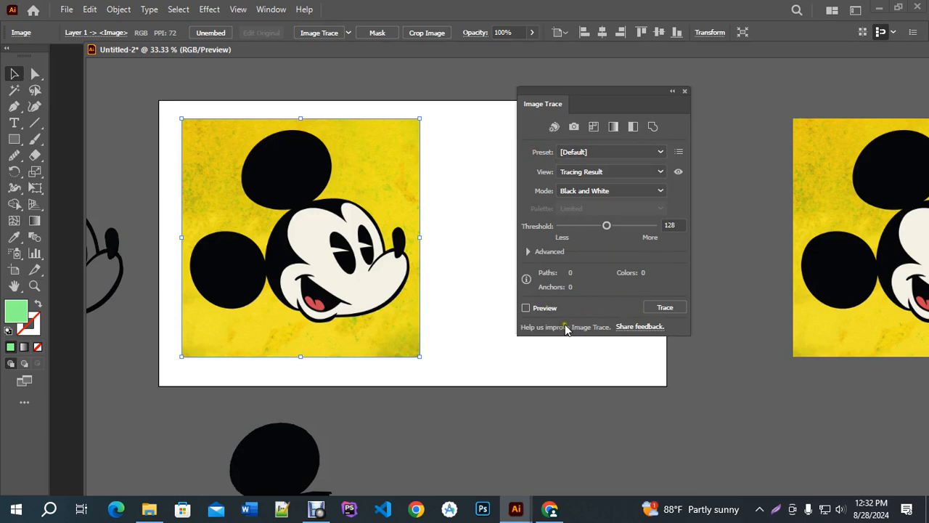
left_click(525, 308)
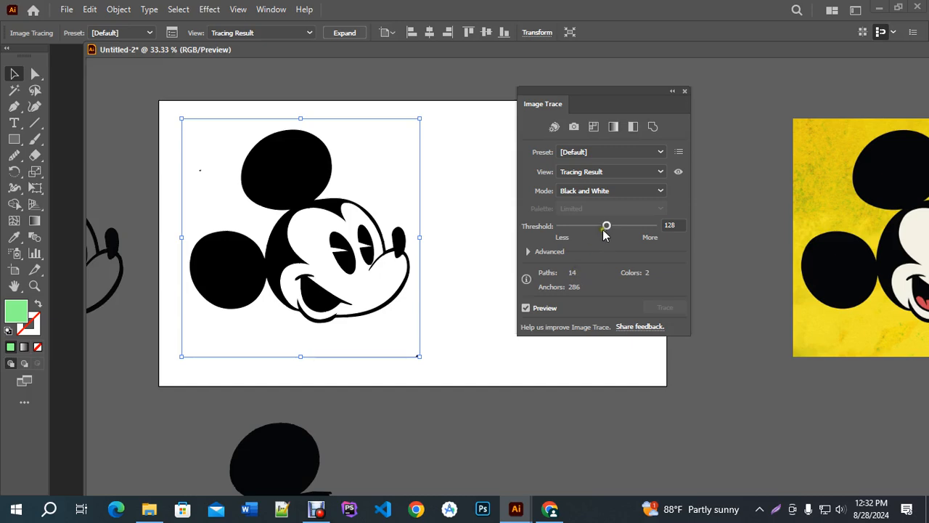
Step: Try a threshold of 72 on the Mickey Mouse trace and switch it to Color mode with a Limited palette of 9 colors
mouse_move(607, 227)
left_mouse_down()
mouse_move(629, 222)
mouse_move(608, 245)
mouse_move(589, 207)
left_mouse_up()
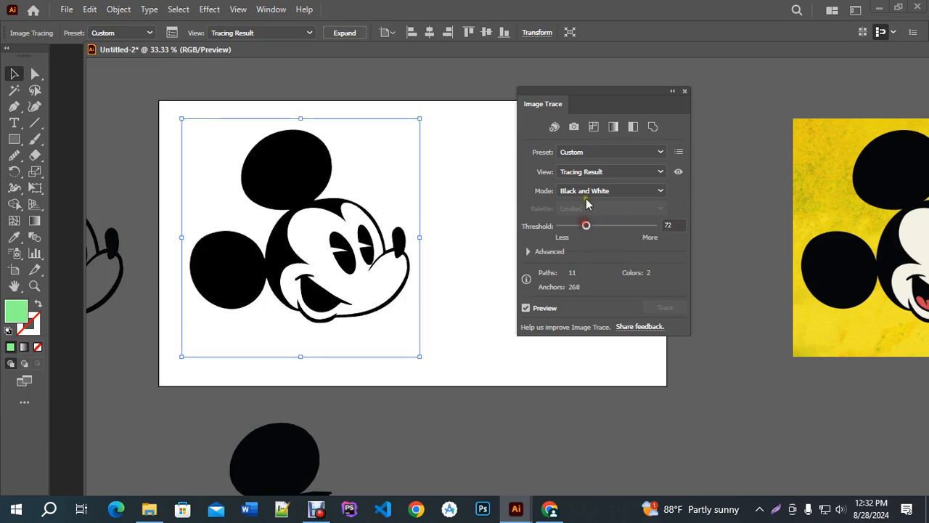
left_click(583, 192)
left_click(590, 207)
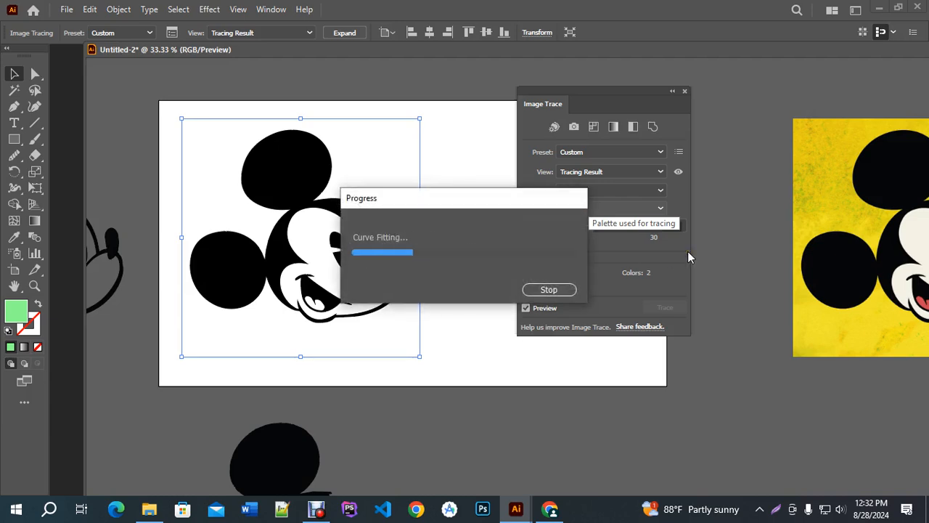
left_click_drag(655, 225, 621, 226)
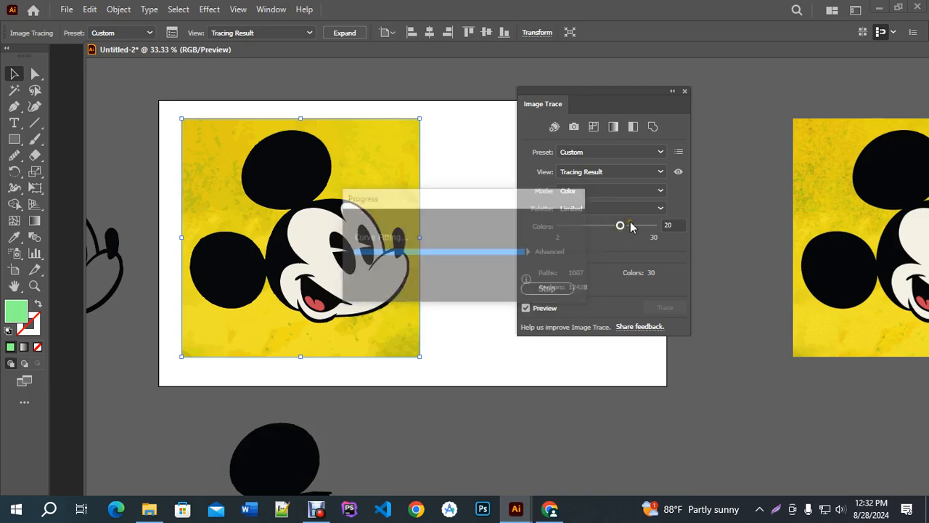
left_click_drag(618, 228, 584, 228)
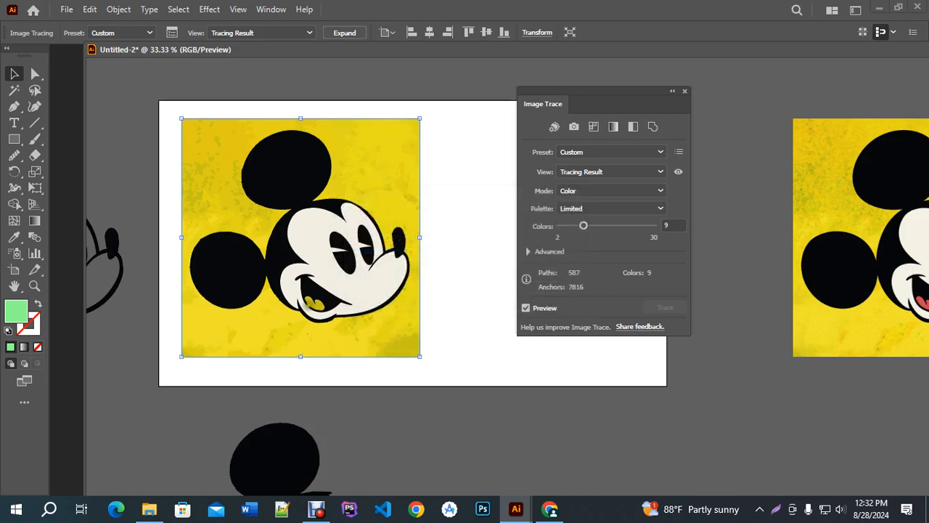
Step: Close the Image Trace panel and try expanding the color trace of the artboard's Mickey Mouse image into vector paths
left_click(684, 91)
left_click(352, 35)
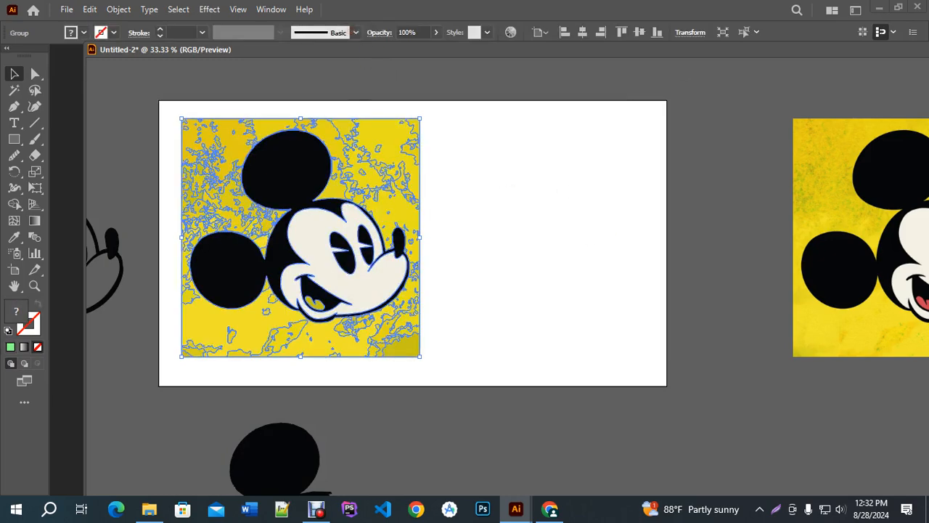
key("ctrl+z")
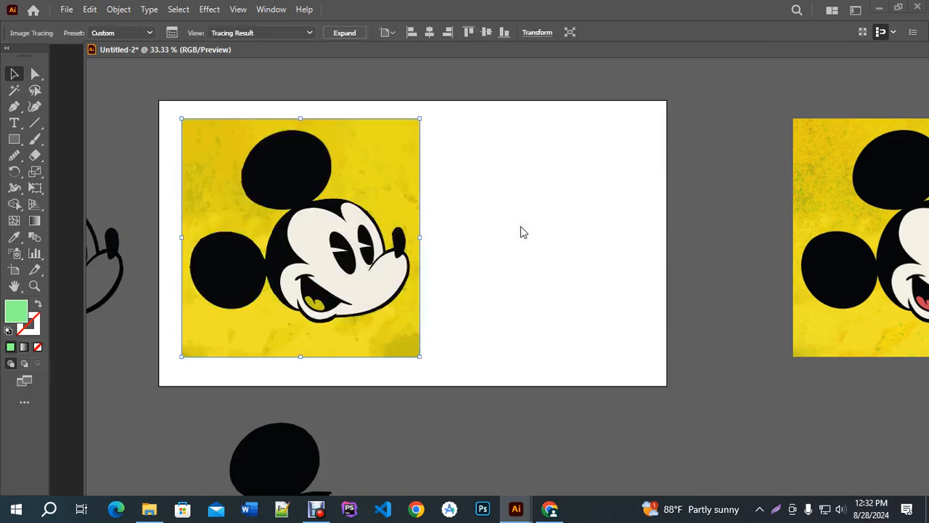
Step: Select the separate Mickey Mouse image beside the artboard, look at its Image Trace panel, and close the panel again
left_click(554, 187)
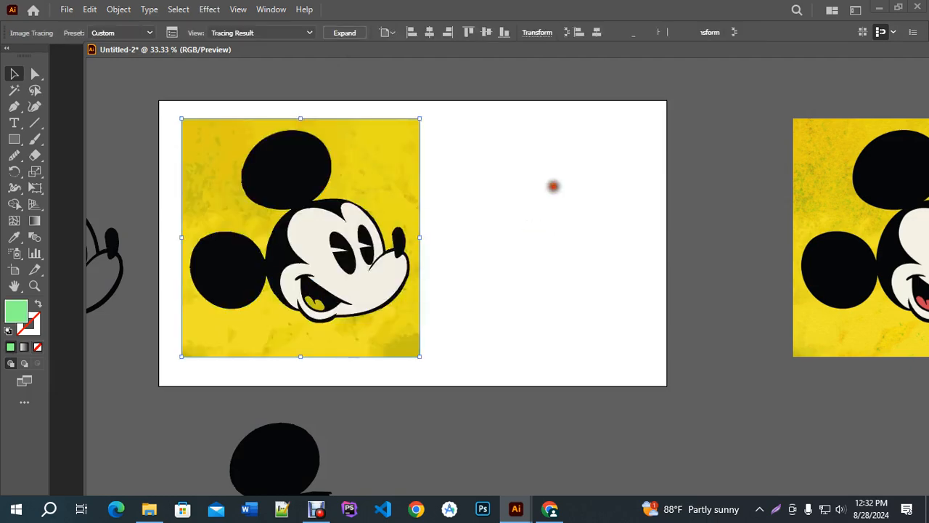
left_click_drag(768, 285, 293, 230)
left_click(524, 209)
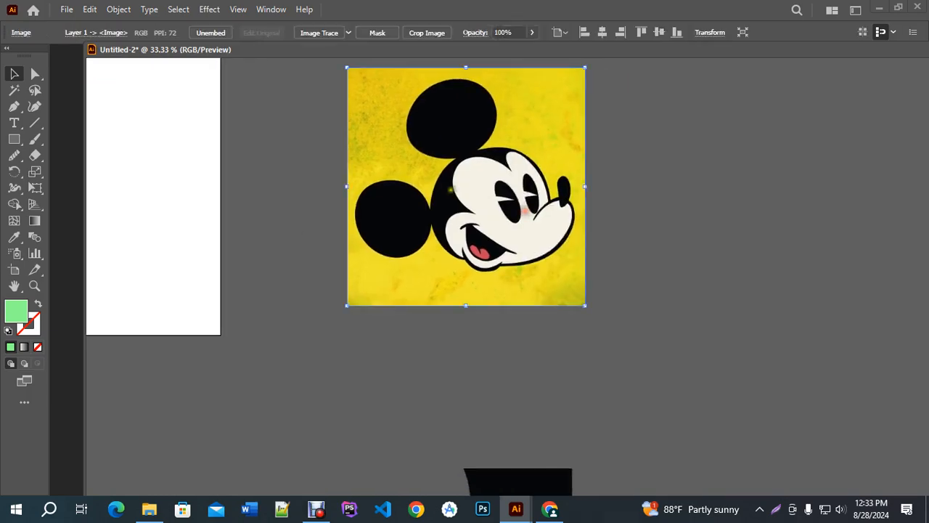
left_click(267, 9)
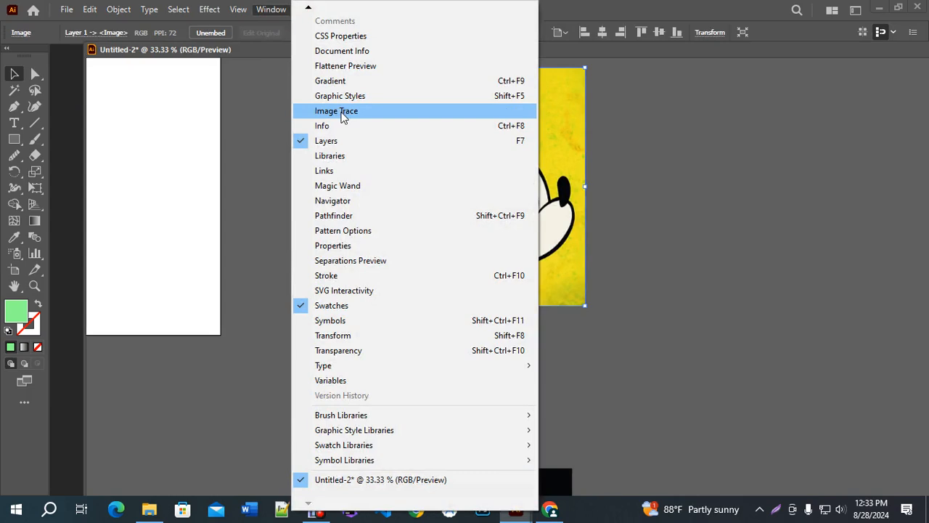
left_click(343, 117)
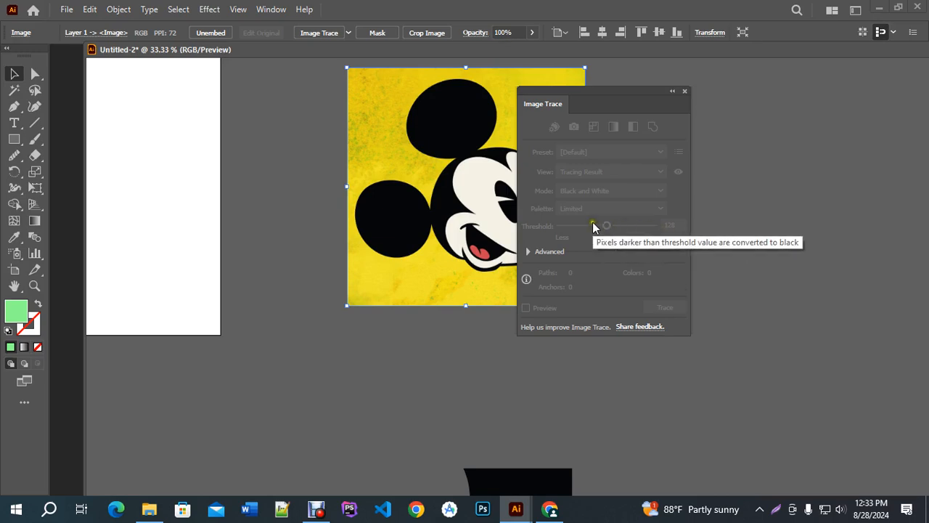
left_click(686, 92)
left_click(743, 228)
Step: Select all artwork in the document and delete it, leaving the artboard empty
scroll(657, 246, "down", 5)
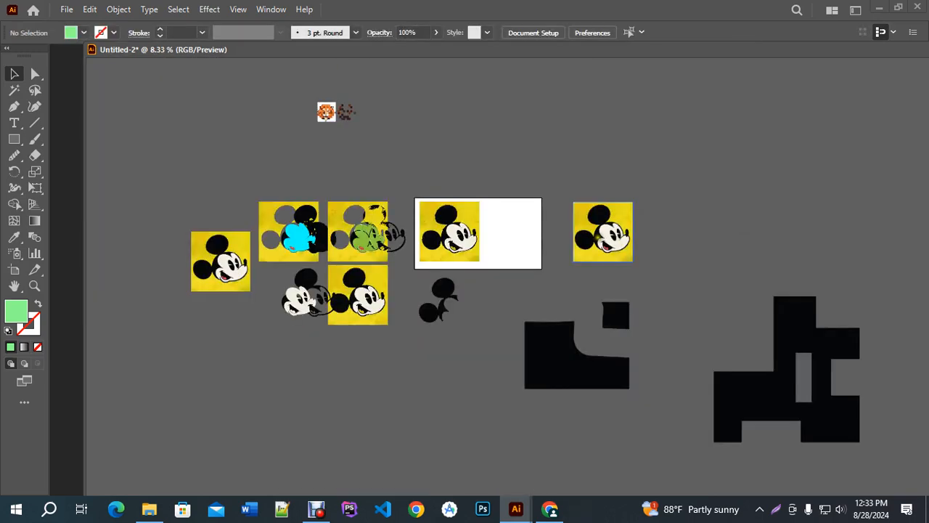
key("ctrl+a")
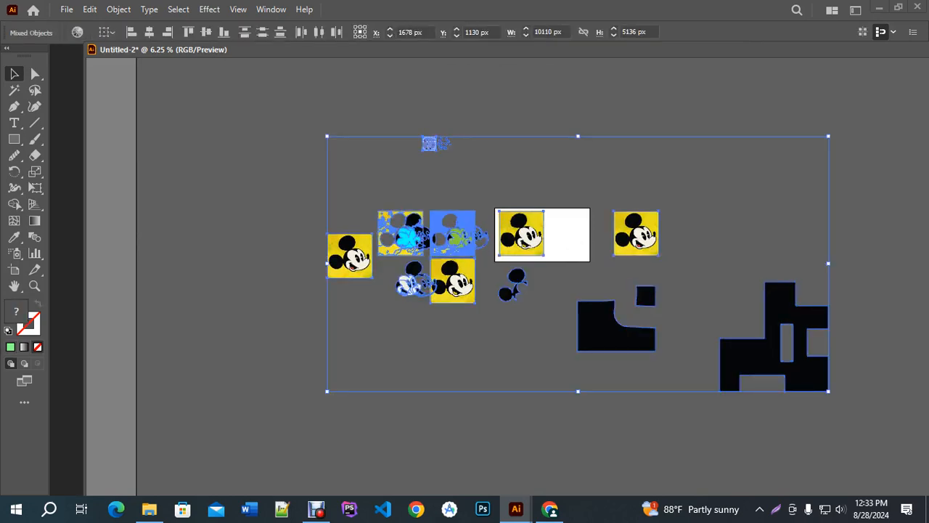
key("Delete")
Step: Dock the floating document window back into the workspace and bring the whole empty artboard into view
scroll(542, 228, "up", 6)
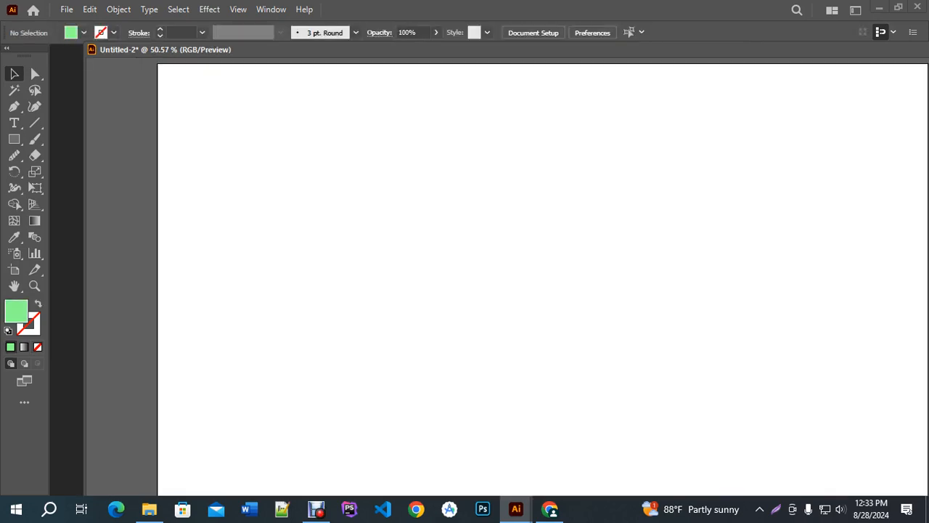
left_click_drag(287, 49, 255, 45)
scroll(413, 244, "down", 1)
left_click_drag(598, 290, 468, 283)
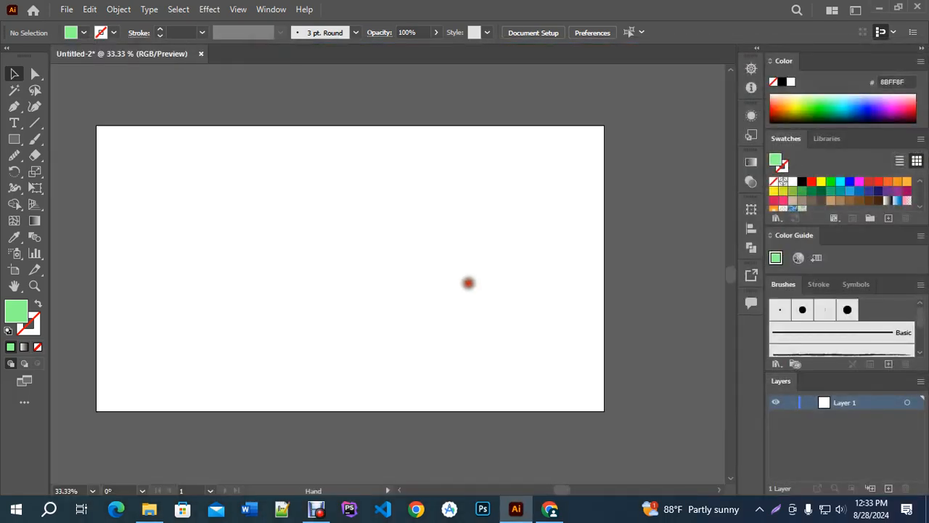
scroll(312, 251, "up", 1)
scroll(397, 292, "down", 1)
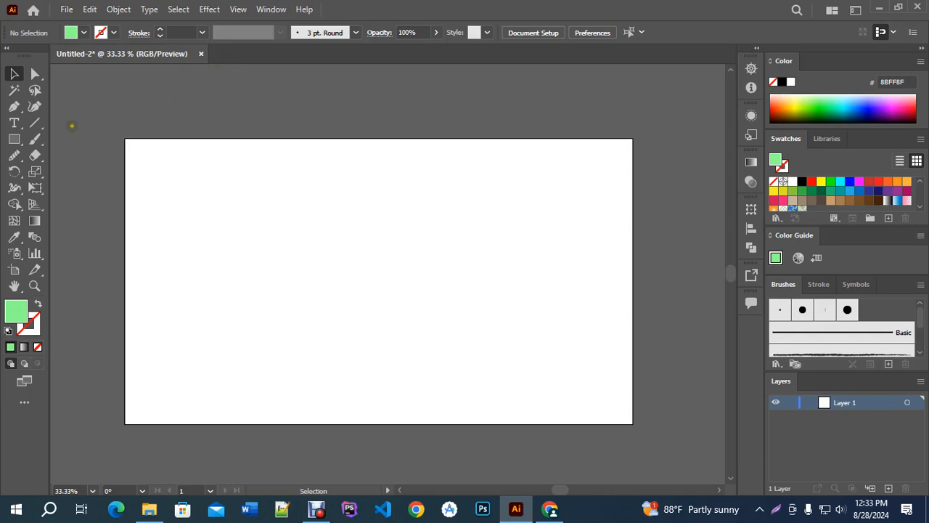
Step: Draw a circle about 234 px in diameter left of the artboard's centre with the Ellipse tool and fill it black
left_click_drag(18, 143, 58, 172)
left_click_drag(291, 286, 320, 318)
key("v")
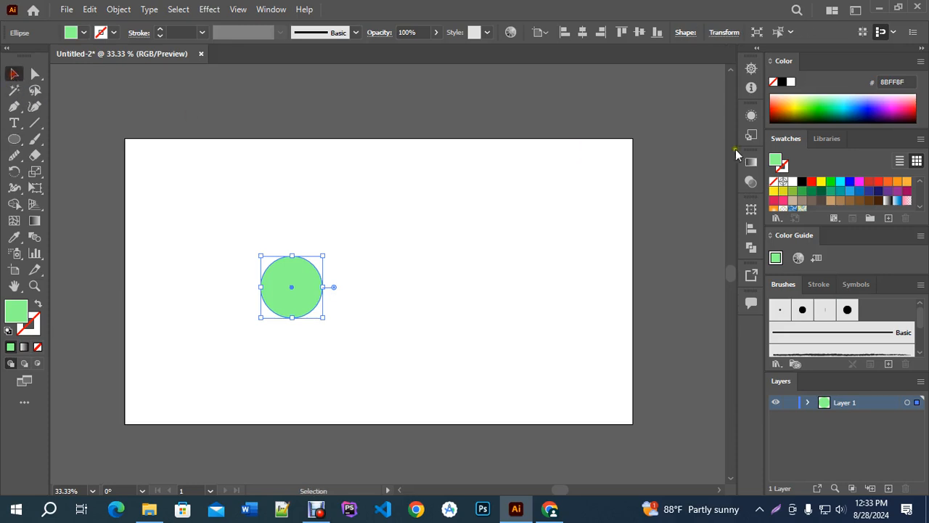
left_click(802, 183)
Step: Duplicate the black circle horizontally so the two partly overlap, and show the Pathfinder options for both circles
scroll(294, 293, "up", 2)
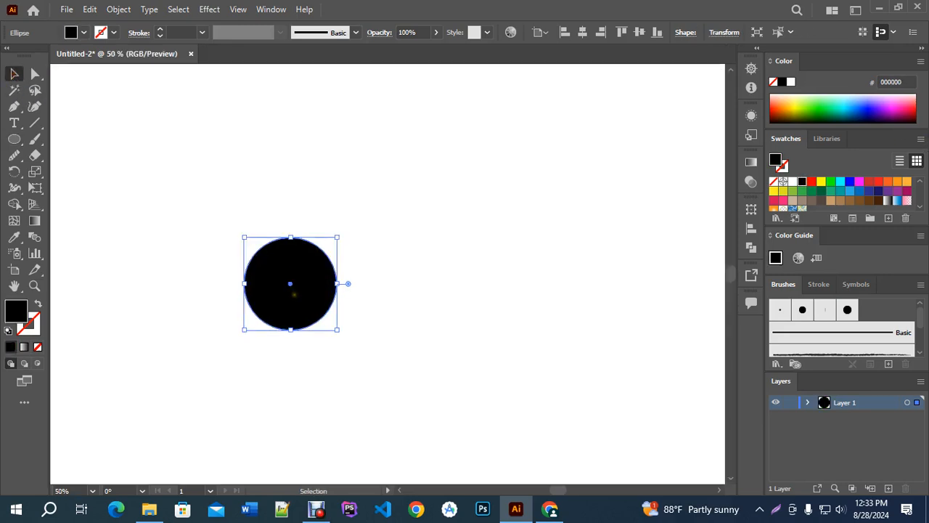
left_click_drag(288, 281, 382, 285)
left_click_drag(256, 178, 417, 335)
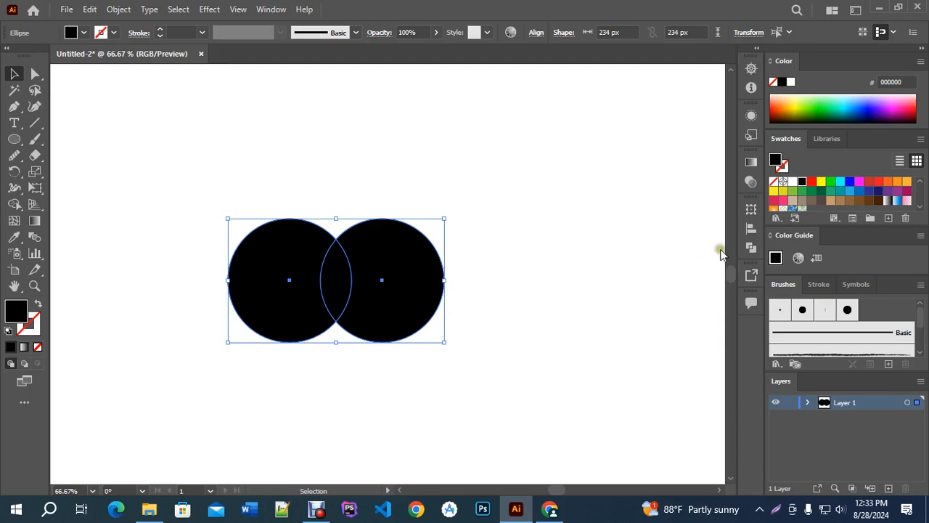
left_click(752, 247)
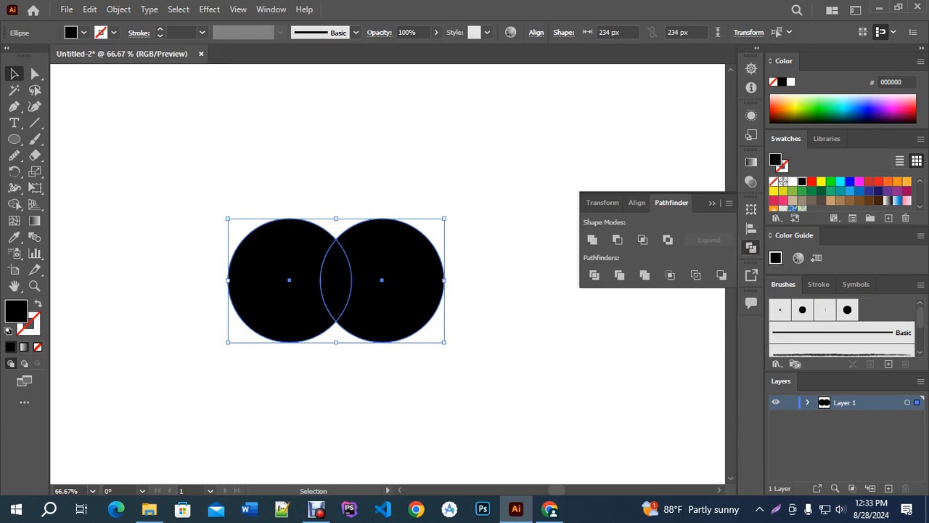
Step: Cut away the outer parts of both circles with Shape Builder and move the remaining petal shape to the left
left_click(13, 204)
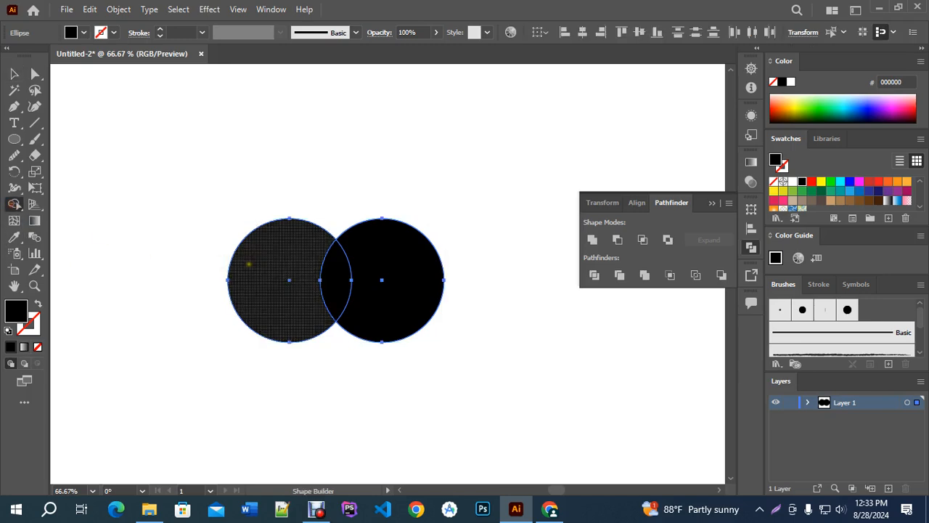
left_click(292, 269, "alt")
left_click(368, 266, "alt")
key("v")
left_click(363, 150)
left_click_drag(330, 266, 283, 265)
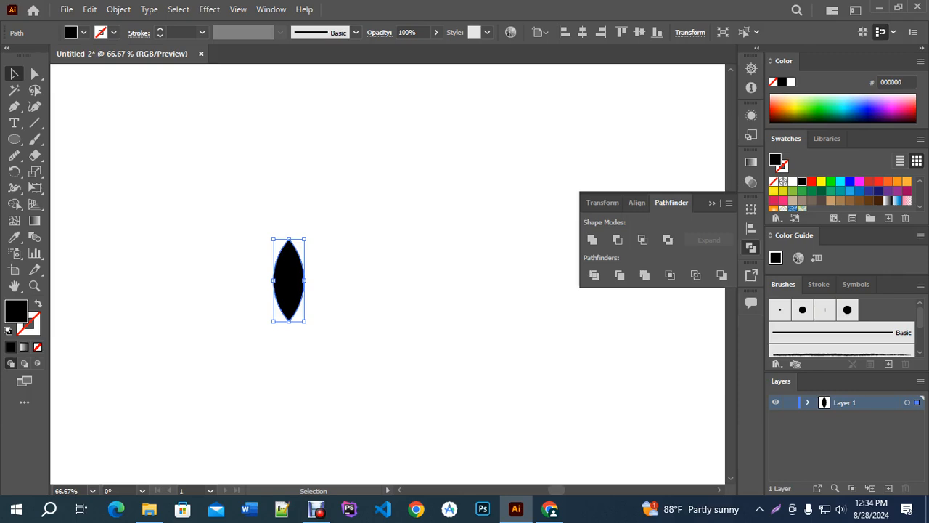
Step: Undo the petal move and the Shape Builder cuts to restore the two overlapping circles
key("ctrl+z")
key("ctrl+z")
key("ctrl+z")
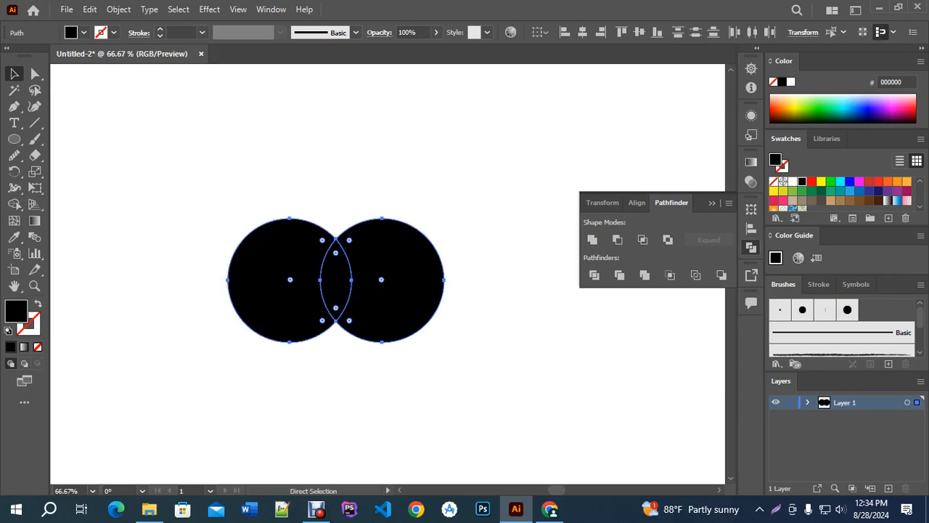
left_click(338, 172)
left_click(322, 270)
key("ctrl+z")
left_click(236, 194)
left_click_drag(210, 240, 461, 358)
left_click(452, 360)
key("ctrl+z")
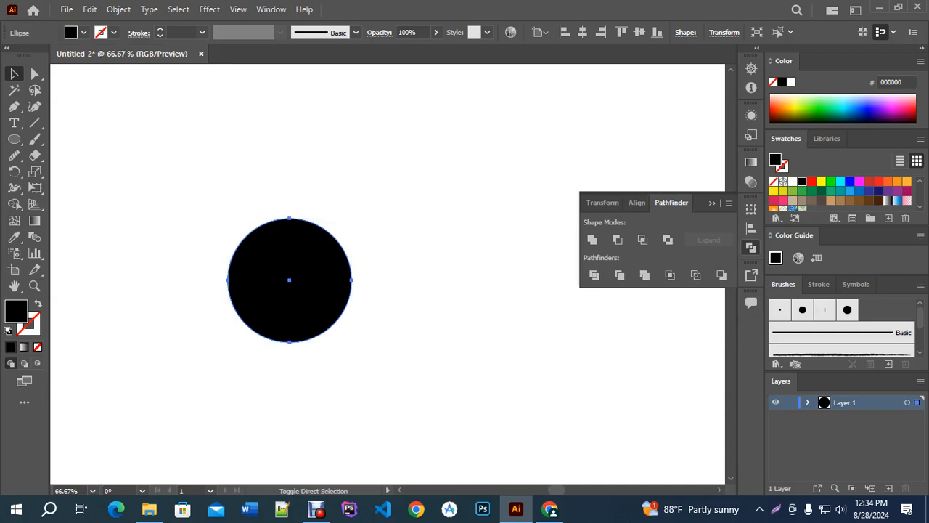
key("ctrl+shift+z")
Step: Repeat the Shape Builder removal of both outer circle parts and copy the remaining petal shape to its left
left_click_drag(208, 162, 375, 349)
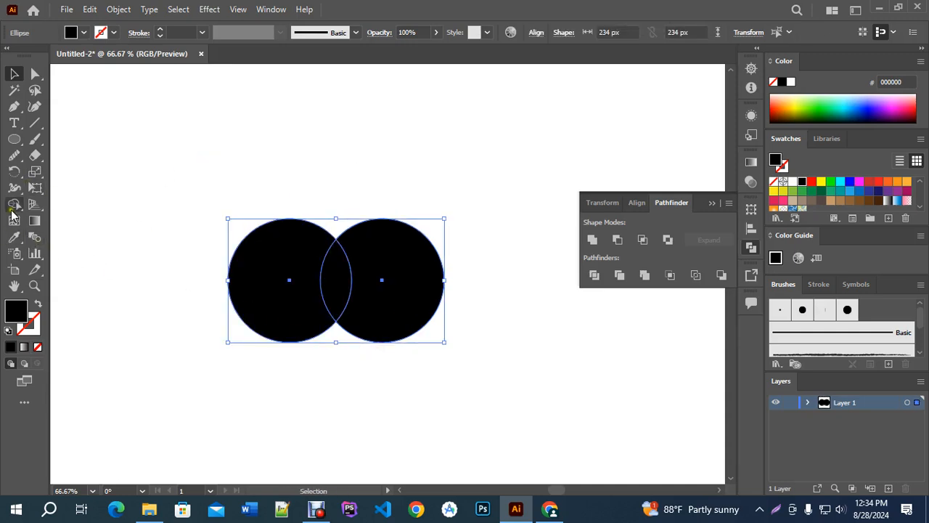
left_click(14, 204)
left_click(260, 257, "alt")
left_click(413, 283, "alt")
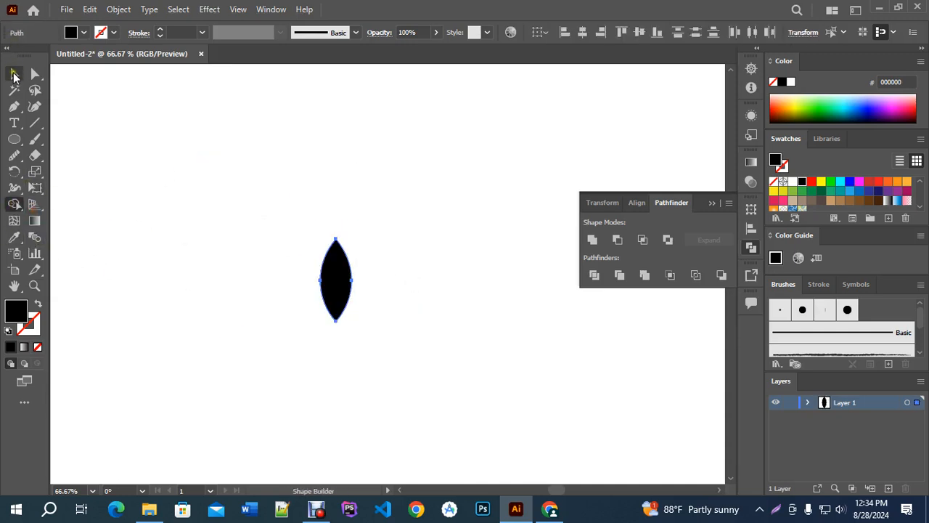
left_click(13, 69)
left_click(361, 201)
left_click_drag(331, 266, 284, 265)
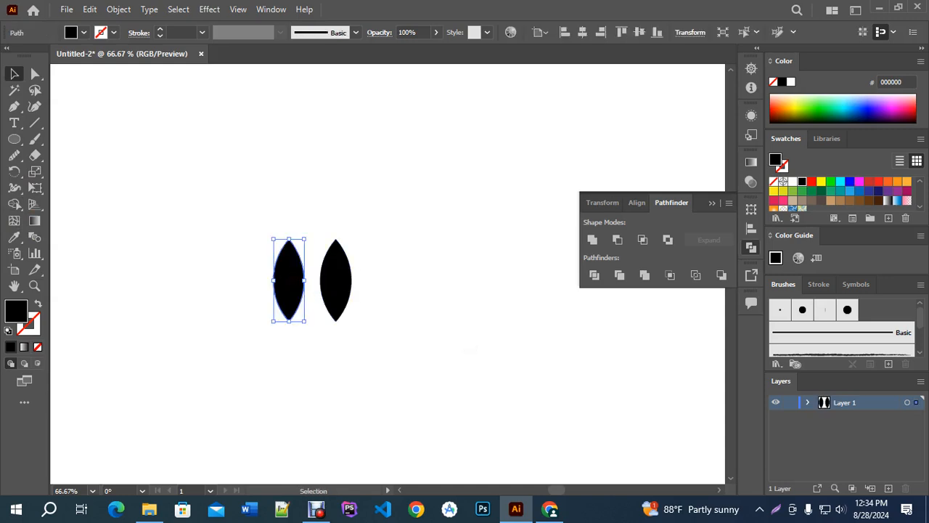
Step: Undo the petal copy and the repeated Shape Builder cuts to get both full circles back
key("ctrl+z")
key("ctrl+z")
key("ctrl+z")
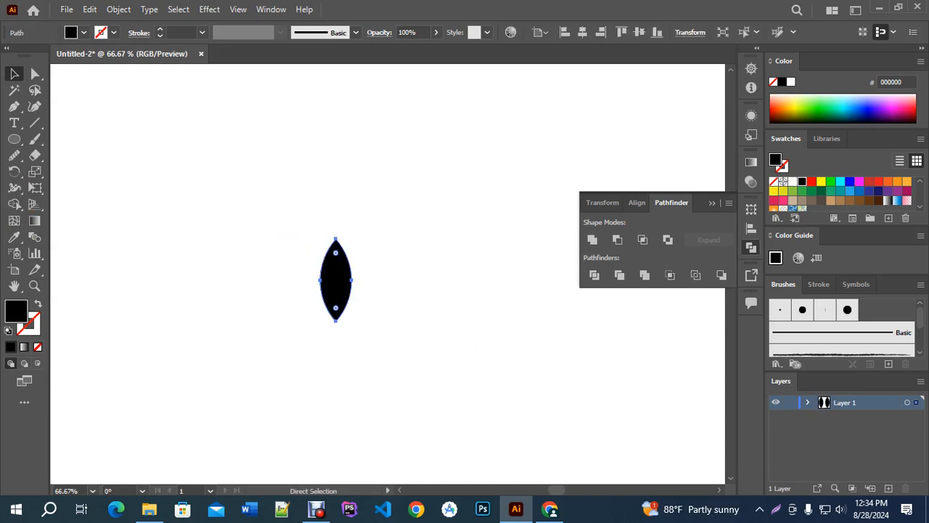
left_click(469, 290)
left_click(369, 269)
Step: Reduce the two circles to their overlapping petal with the Pathfinder Intersect mode and move the petal to the left
left_click_drag(230, 201, 444, 334)
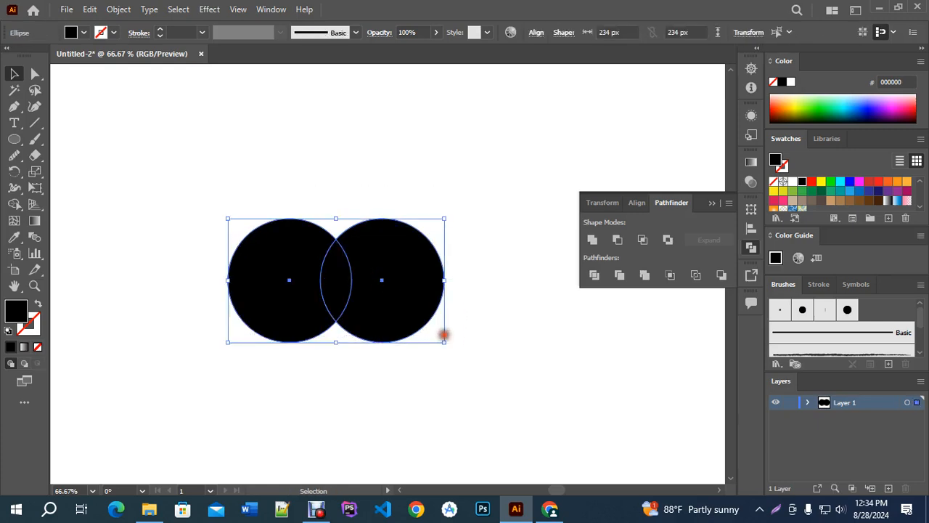
left_click(643, 240)
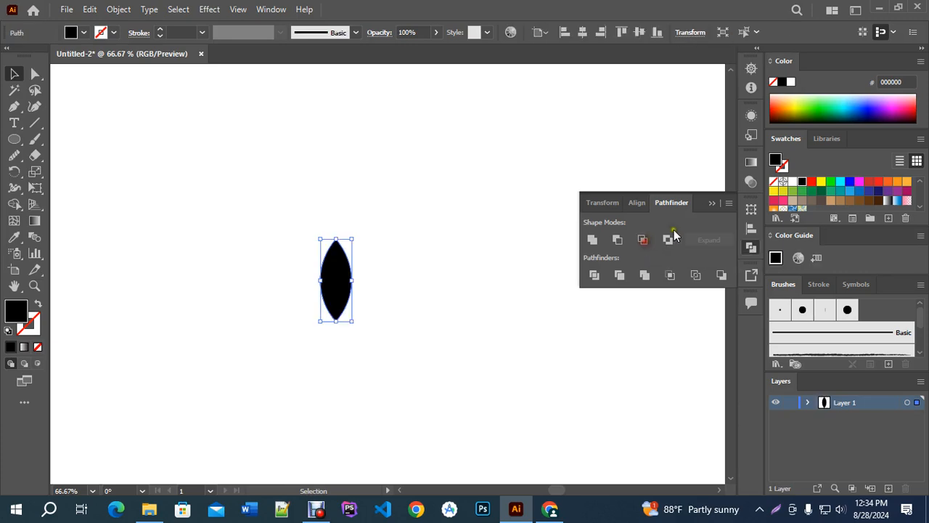
left_click(726, 195)
left_click(450, 263)
left_click_drag(363, 275, 247, 262)
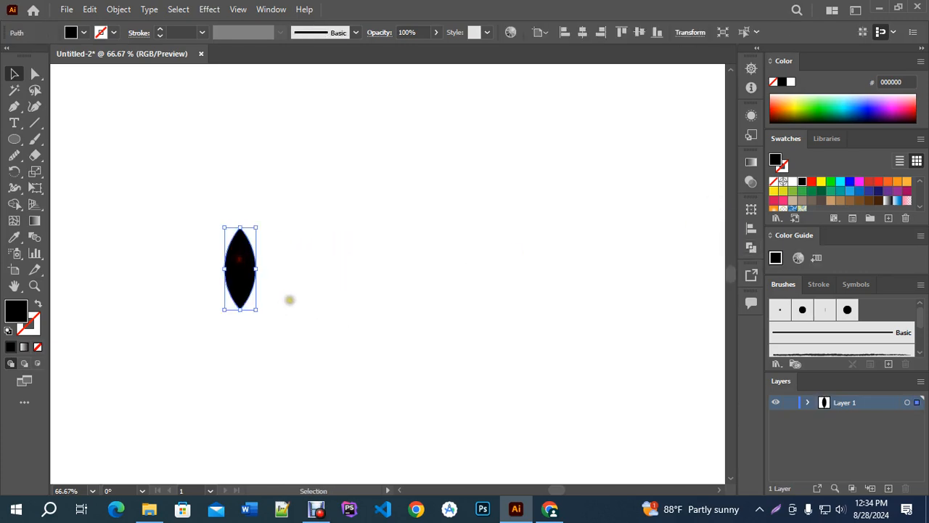
scroll(285, 284, "down", 3)
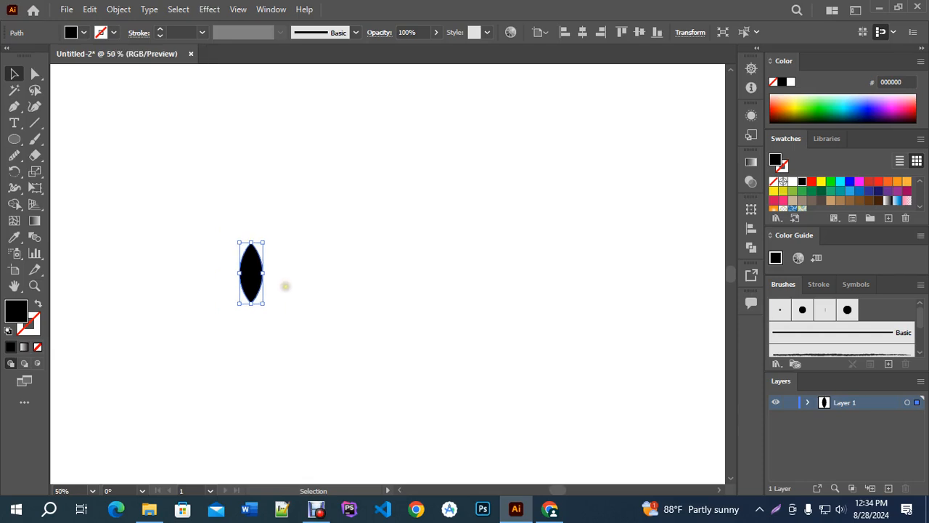
scroll(250, 244, "up", 1)
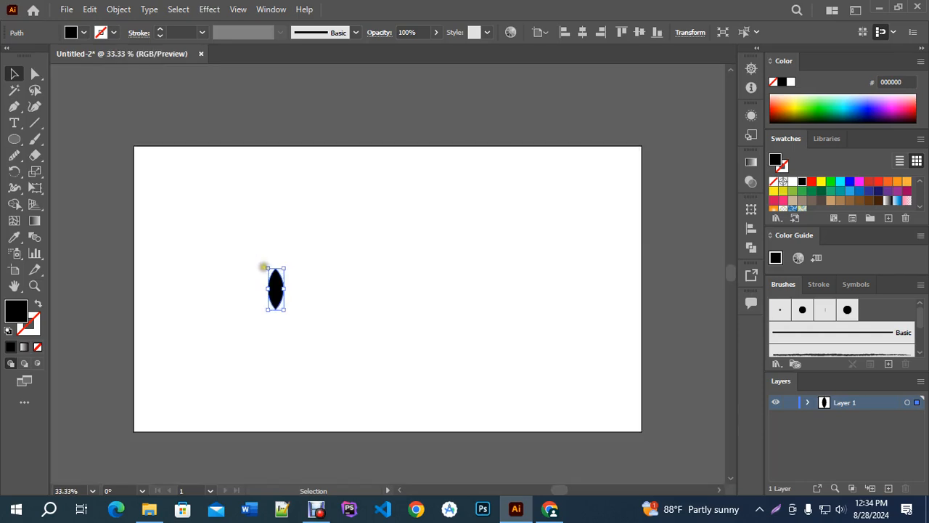
scroll(269, 268, "up", 1)
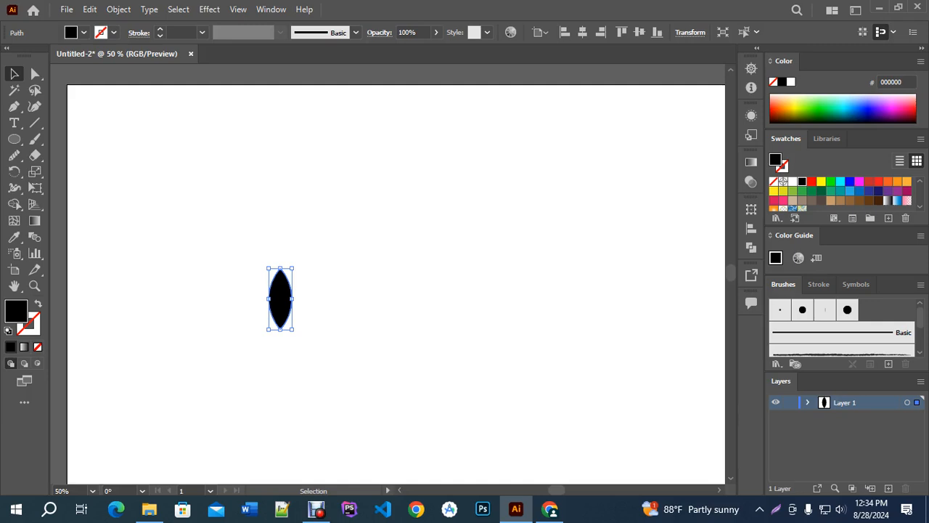
scroll(281, 289, "down", 1)
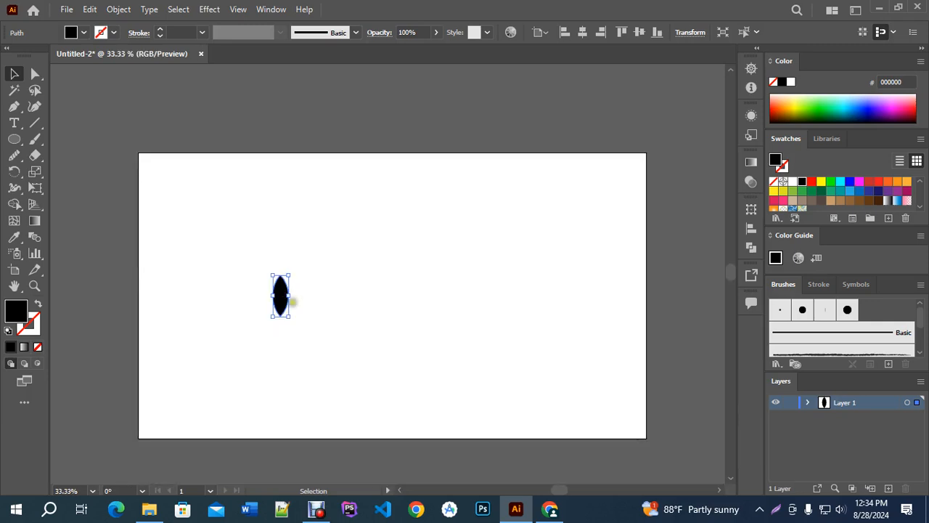
scroll(291, 300, "up", 1)
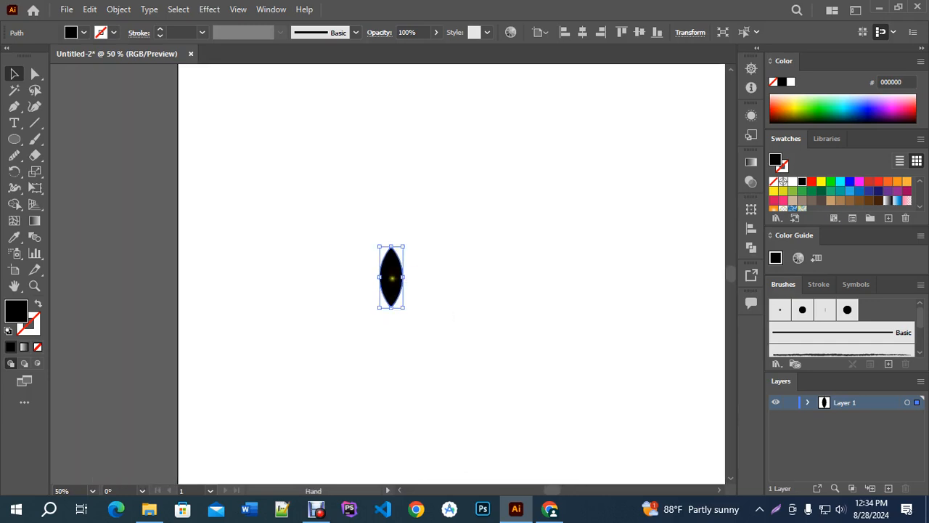
Step: Reposition the petal in the lower-left area of the artboard and place a copy of it in the upper middle
left_click_drag(341, 263, 250, 348)
mouse_move(270, 319)
left_mouse_down()
mouse_move(241, 313)
mouse_move(261, 319)
left_mouse_up()
key("ctrl+z")
scroll(294, 361, "down", 1)
scroll(294, 361, "up", 1)
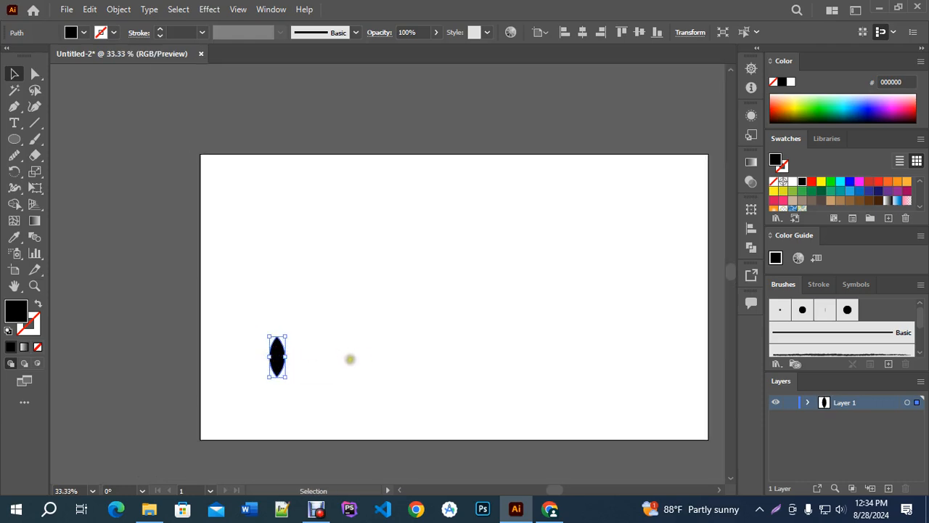
left_click_drag(279, 352, 419, 236)
Step: Scale down the original petal, tilt it about 45° with its upper end toward the left, and place it near the artboard's lower-left corner
left_click(277, 356)
left_click_drag(291, 326, 226, 389)
left_click(267, 392)
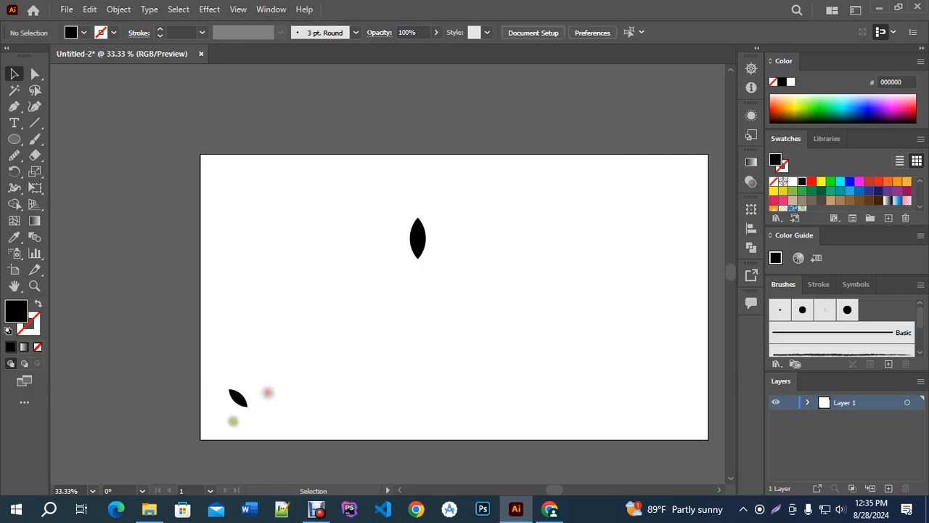
Step: Create a vertically reflected copy of the tilted petal and place it beside the original to form a V-shaped leaf pair
scroll(234, 405, "up", 2)
left_click(247, 394)
right_click(247, 396)
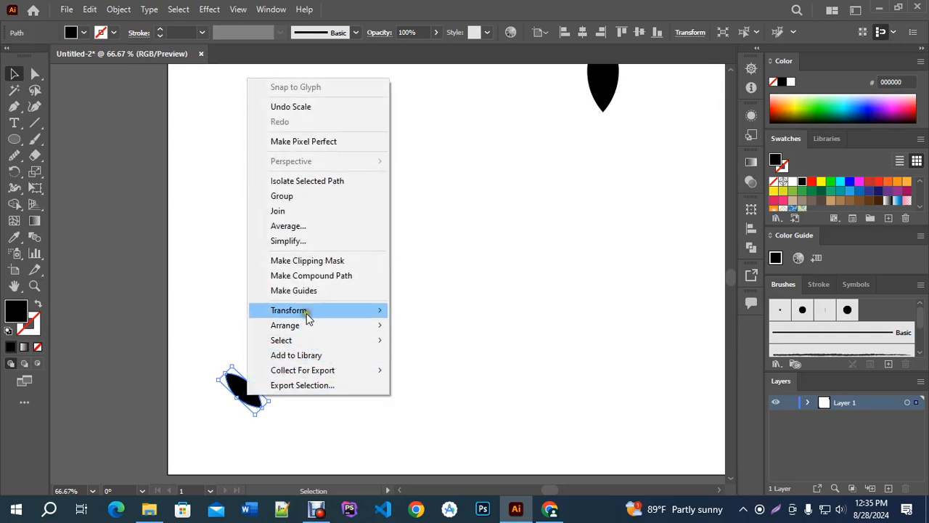
mouse_move(308, 314)
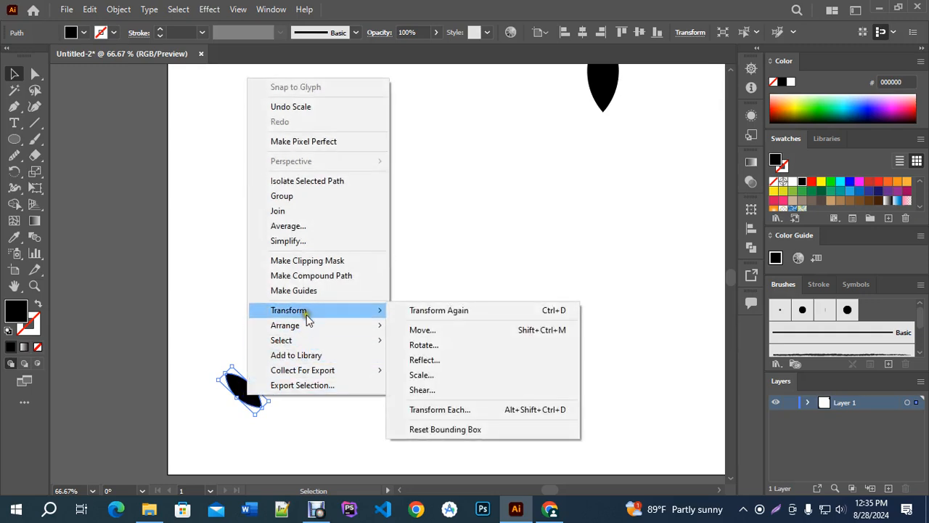
left_click(438, 360)
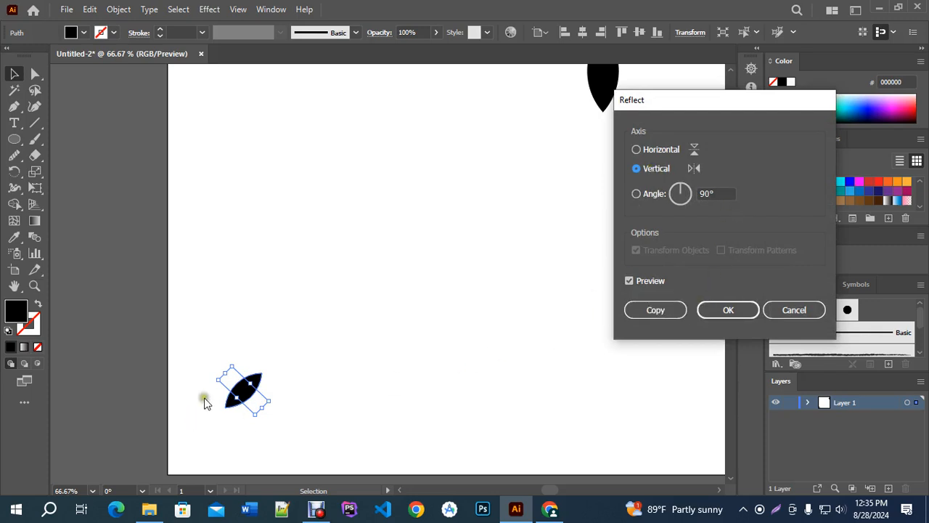
left_click(665, 317)
left_click(323, 356)
left_click_drag(247, 393, 287, 392)
Step: Group the two leaves and copy the group straight up to the upper edge of the artboard
scroll(286, 392, "down", 3)
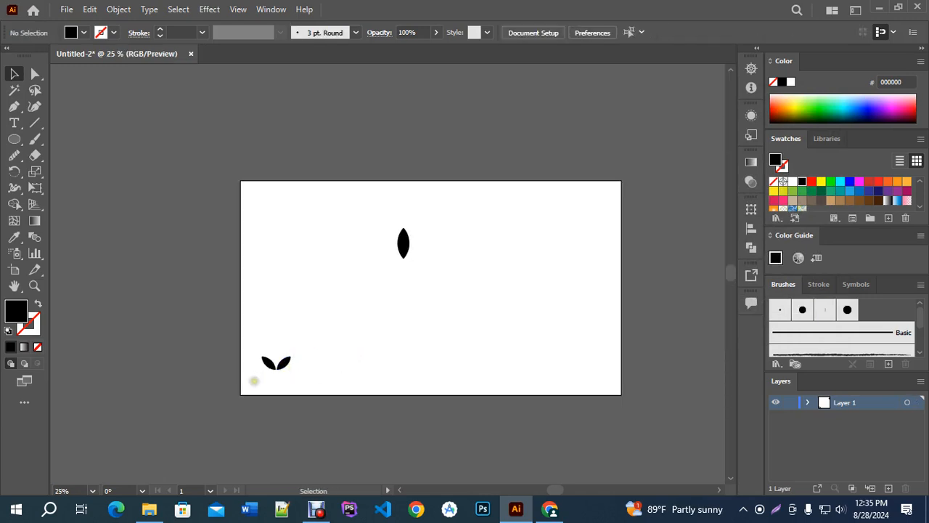
scroll(253, 380, "up", 1)
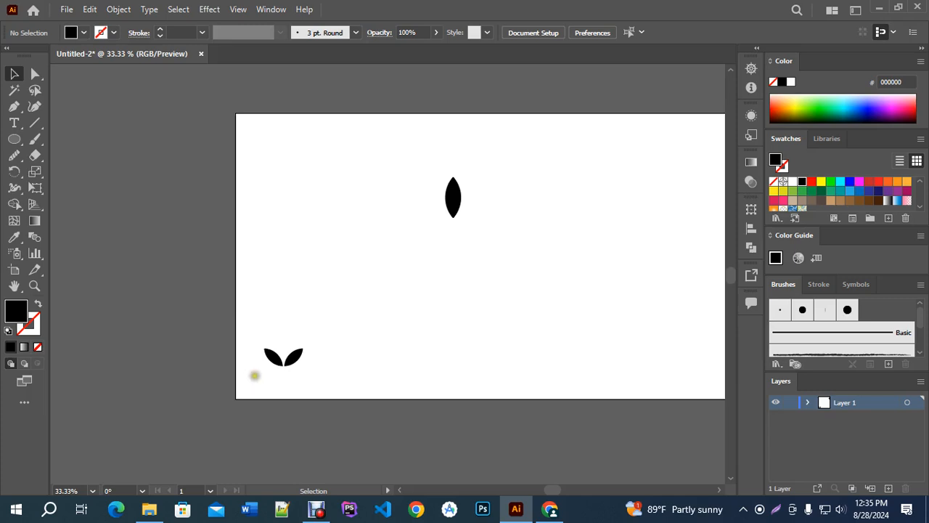
left_click_drag(242, 322, 300, 375)
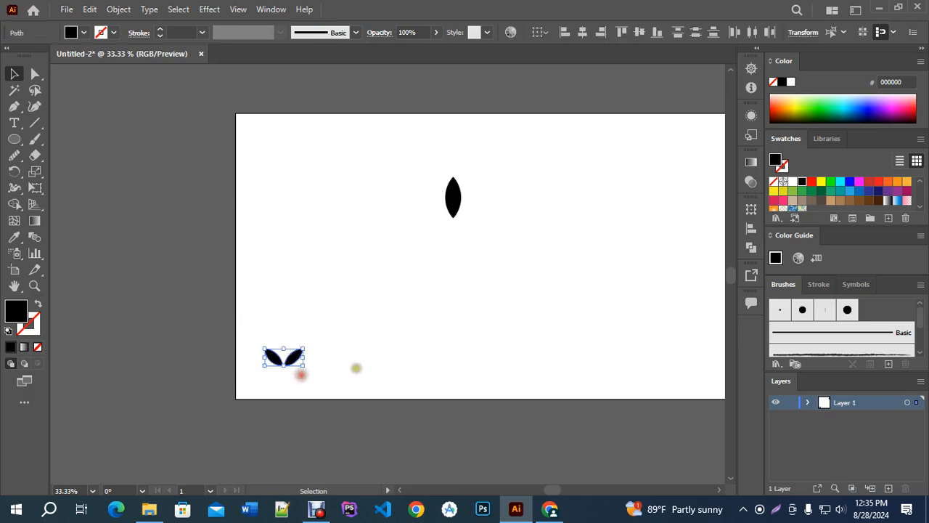
key("a")
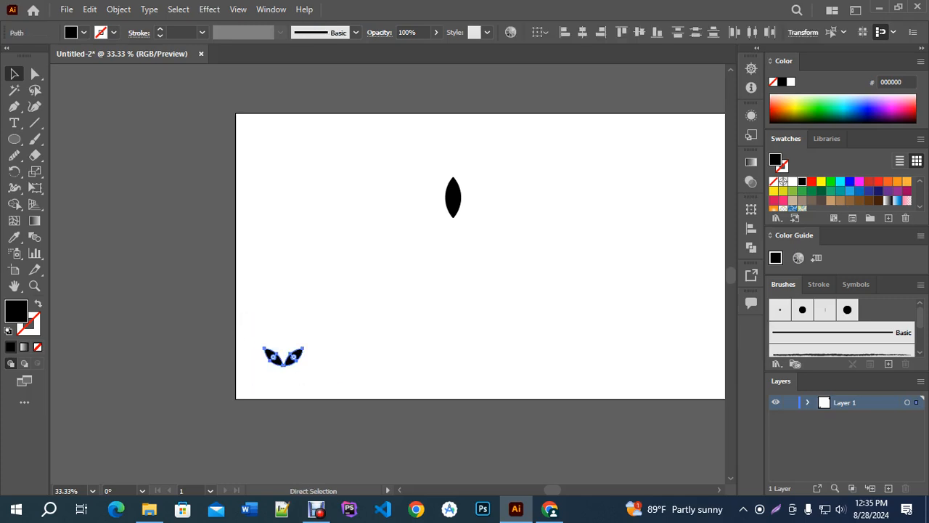
key("ctrl+g")
key("v")
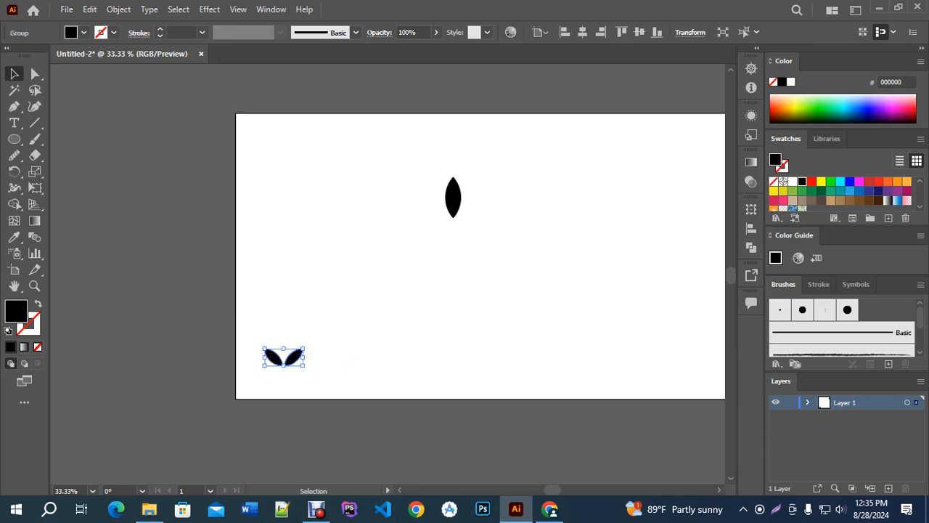
left_click_drag(294, 357, 306, 129)
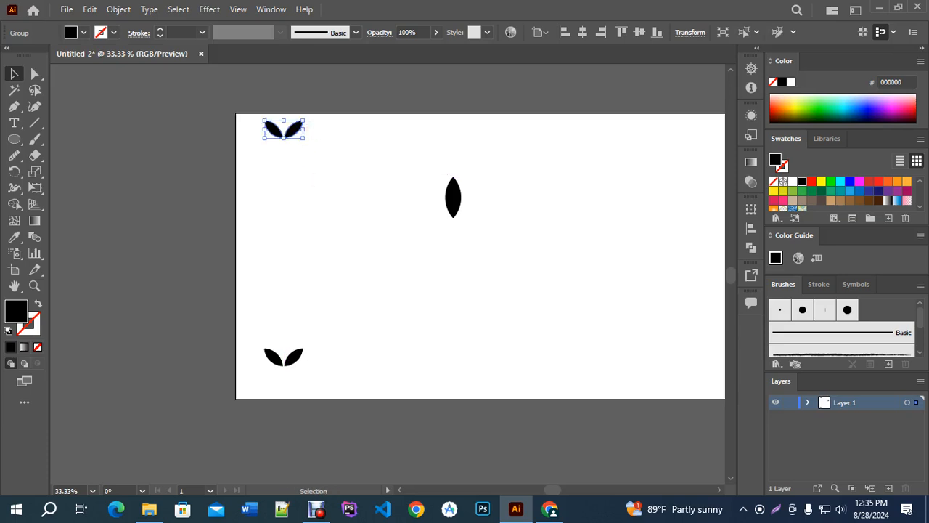
Step: Scale the upper leaf pair down to about half its size and shift the lower pair slightly downward
left_click_drag(304, 120, 289, 133)
left_click(312, 128)
left_click_drag(286, 137, 285, 136)
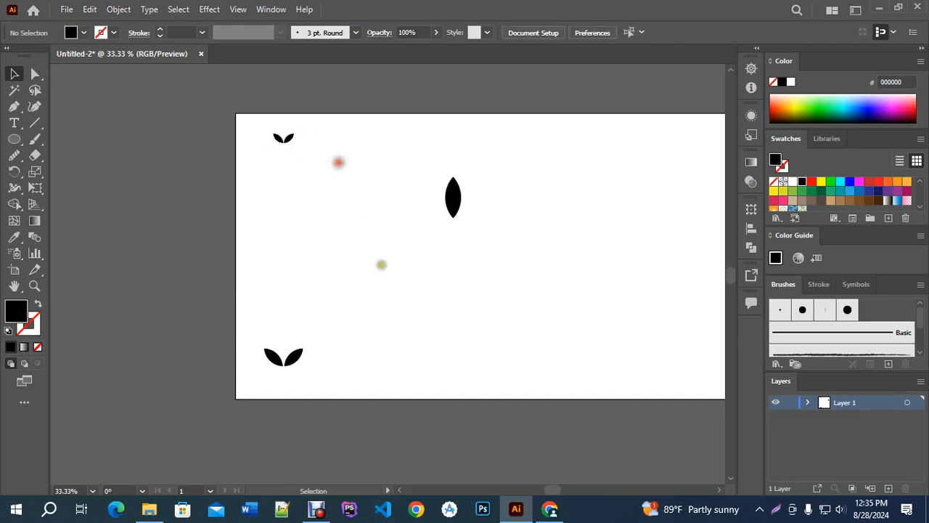
left_click_drag(294, 357, 294, 363)
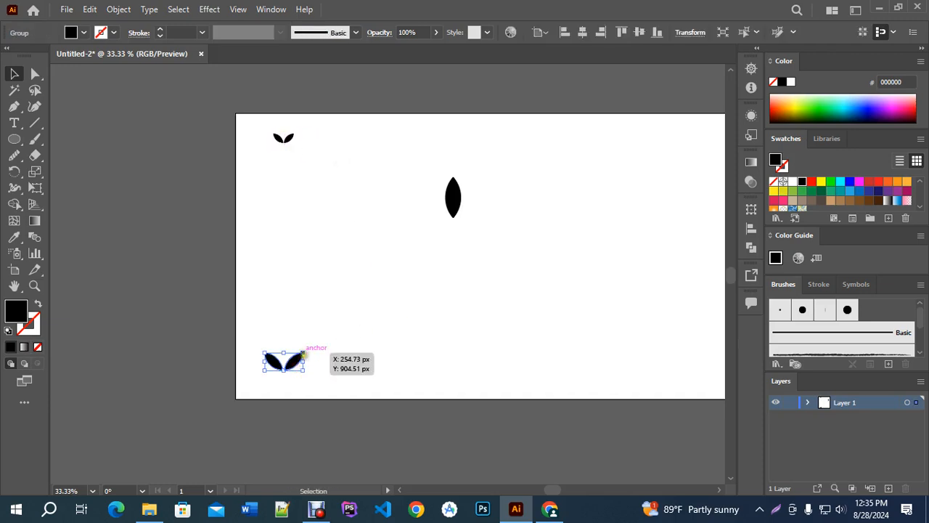
Step: Shrink the upright petal and center it just above the small leaf pair as the tip of the branch
left_click(365, 211)
left_click(455, 197)
left_click_drag(462, 197, 306, 129)
left_click(477, 199)
scroll(283, 109, "up", 5)
left_click_drag(291, 186, 289, 221)
left_click(373, 186)
scroll(373, 186, "down", 3)
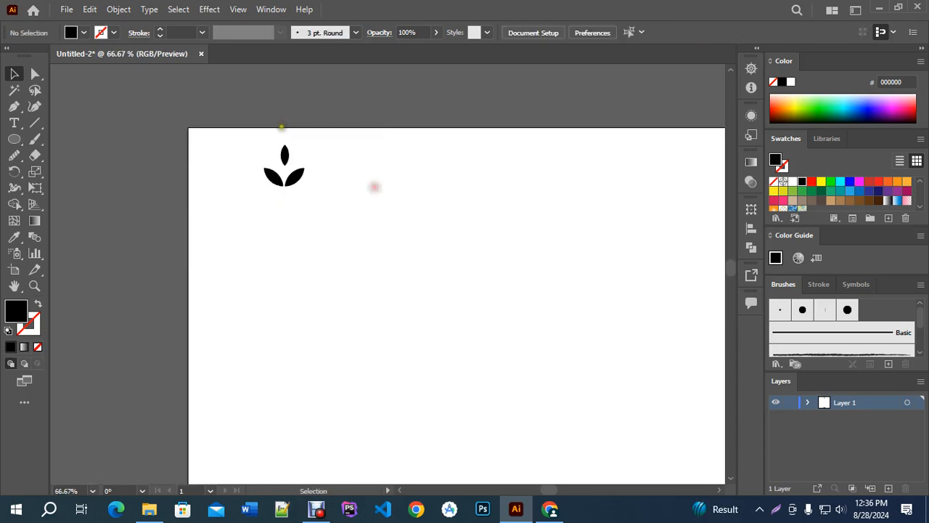
scroll(312, 187, "down", 1)
left_click_drag(398, 265, 356, 208)
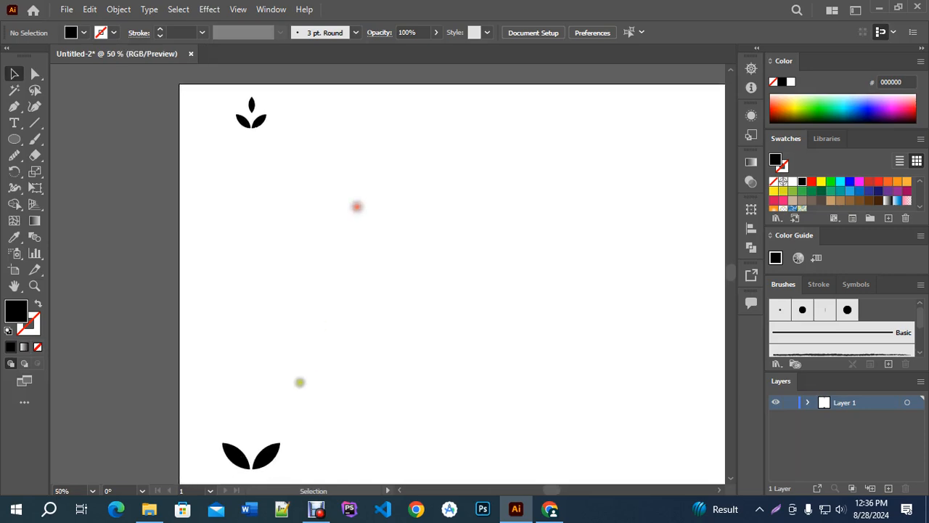
left_click(254, 456)
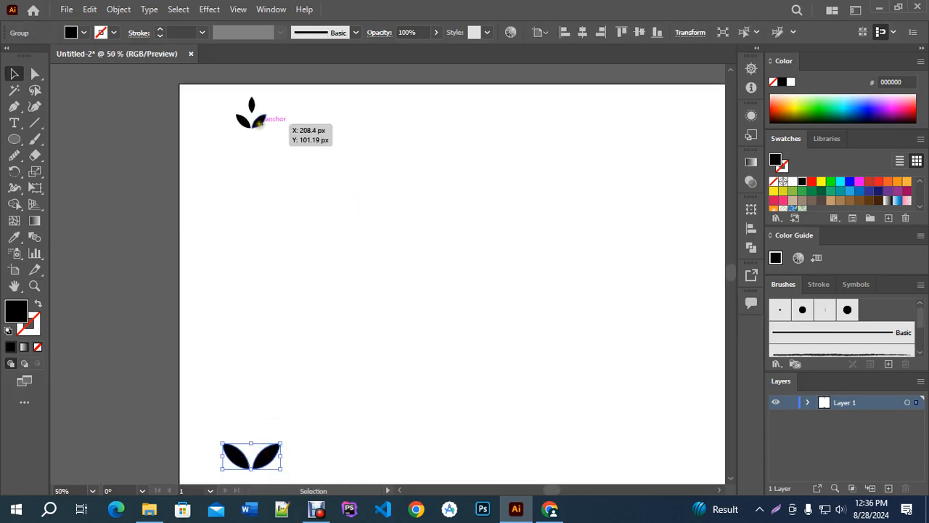
left_click(320, 371)
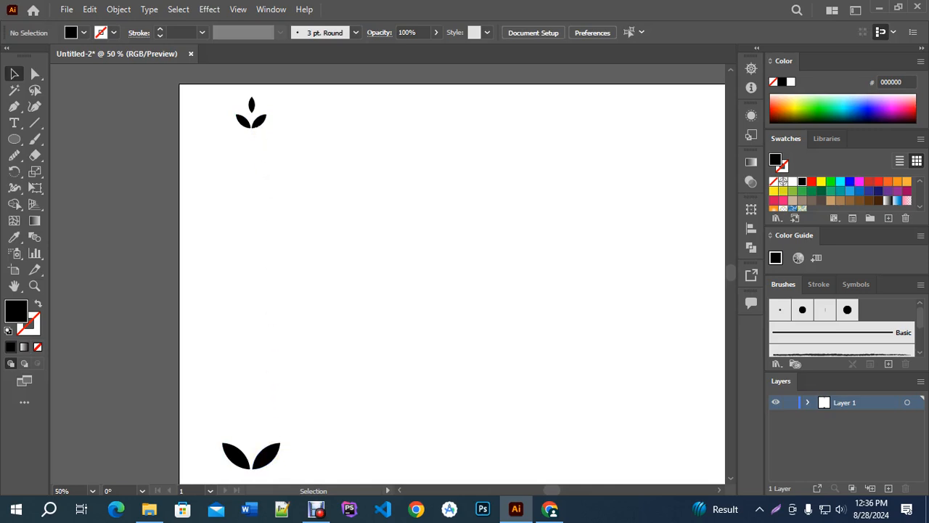
left_click(259, 456)
left_click_drag(262, 123, 262, 124)
scroll(266, 284, "down", 1)
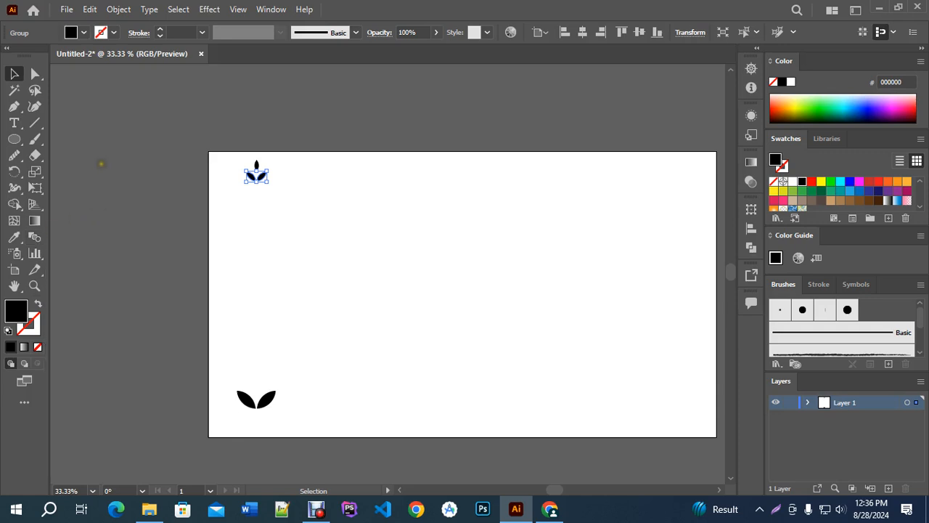
left_click(14, 73)
left_click_drag(344, 434, 191, 175)
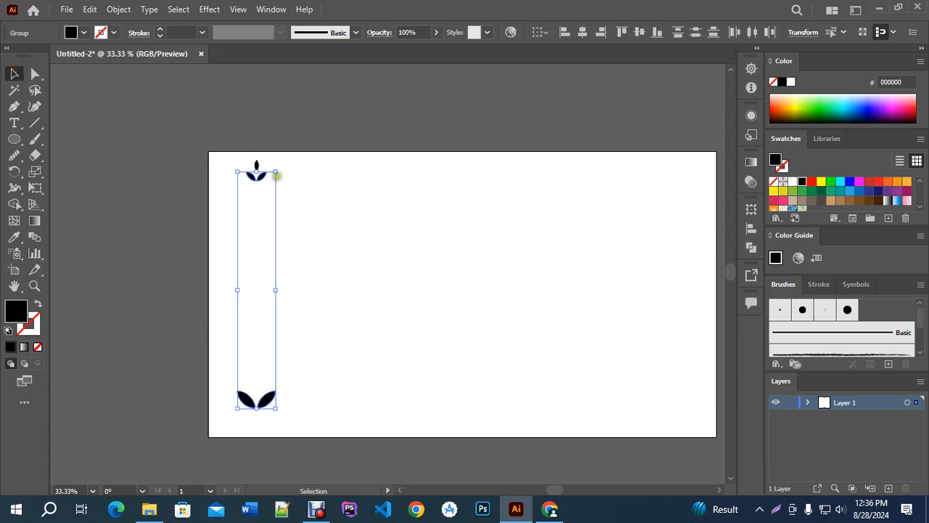
left_click(338, 359)
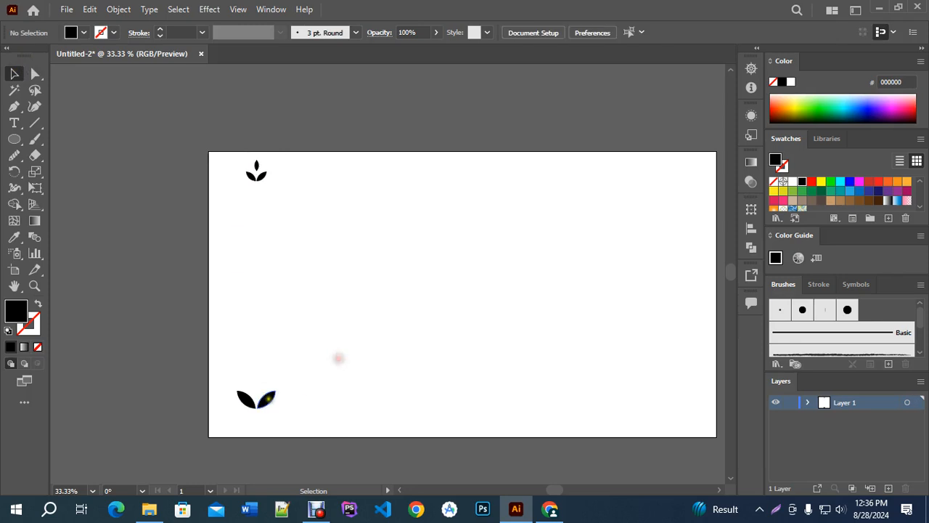
Step: Copy the lower leaf pair directly above itself and repeat the transformation seven times to stack pairs up the branch
left_click_drag(265, 399, 266, 380)
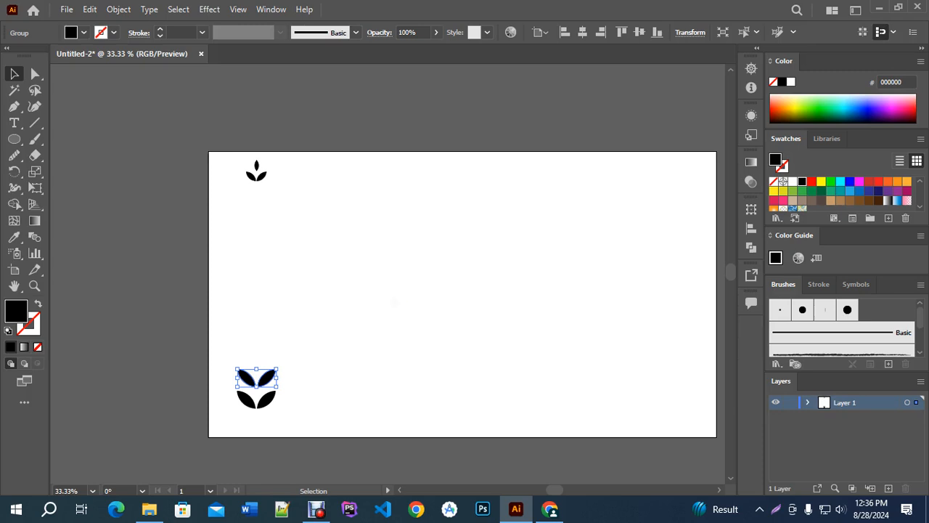
key("a")
key("ctrl+d")
key("ctrl+d")
key("ctrl+d")
key("ctrl+d")
key("ctrl+d")
key("ctrl+d")
key("ctrl+d")
key("v")
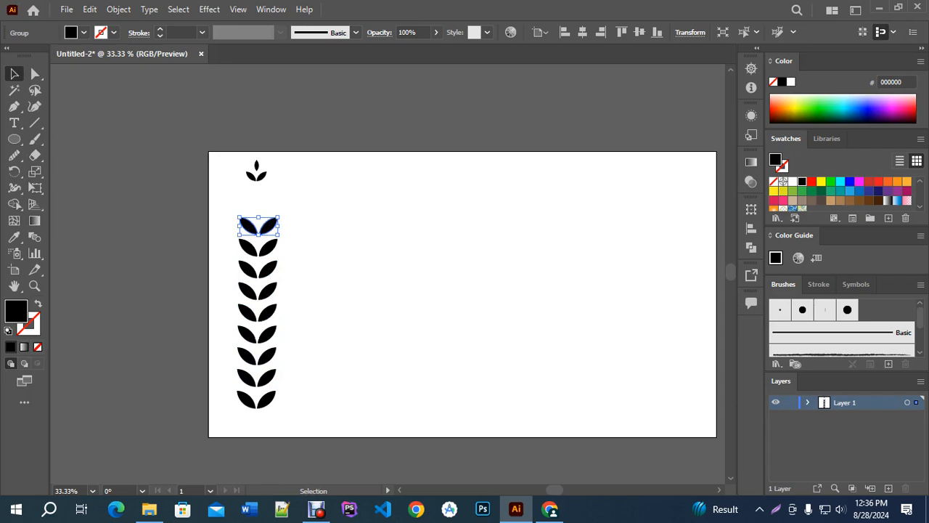
Step: Undo all the stacked copies of the lower leaf pair
key("ctrl+z")
key("ctrl+z")
key("ctrl+z")
key("ctrl+z")
key("ctrl+z")
key("ctrl+z")
key("ctrl+z")
key("ctrl+z")
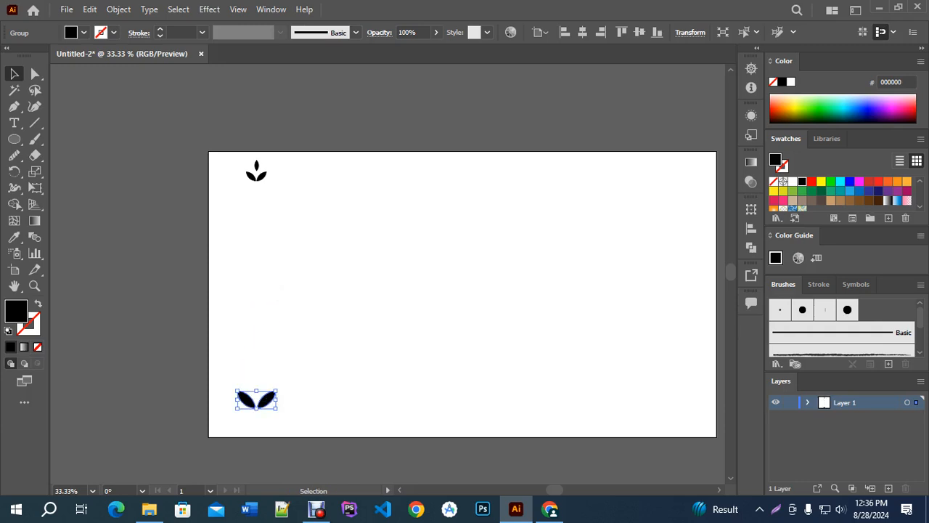
Step: Make a blend between the large lower leaf pair and the small upper leaf pair
left_click(256, 172, "shift")
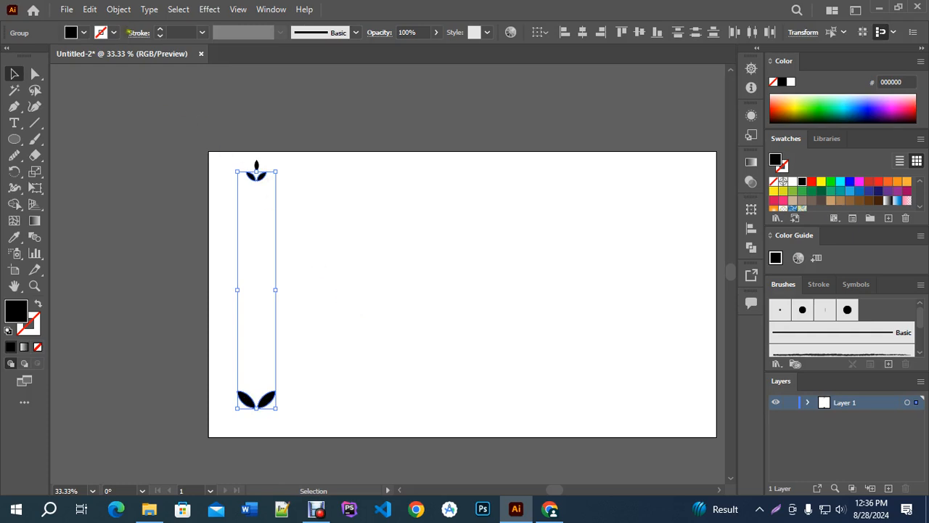
left_click(119, 9)
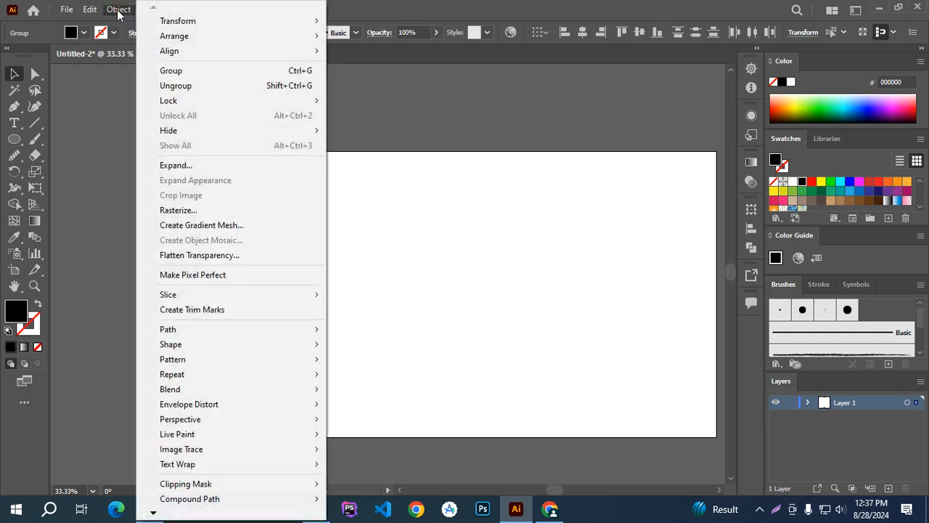
mouse_move(192, 394)
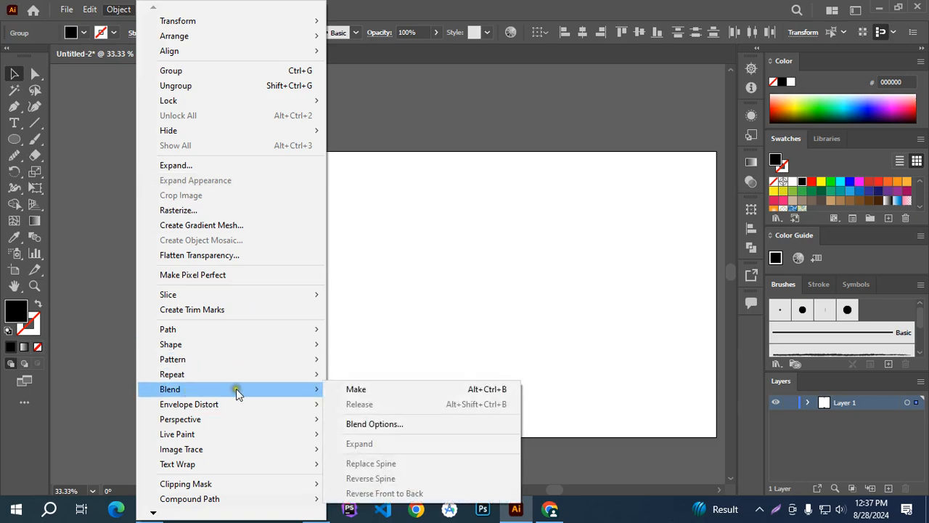
left_click(407, 395)
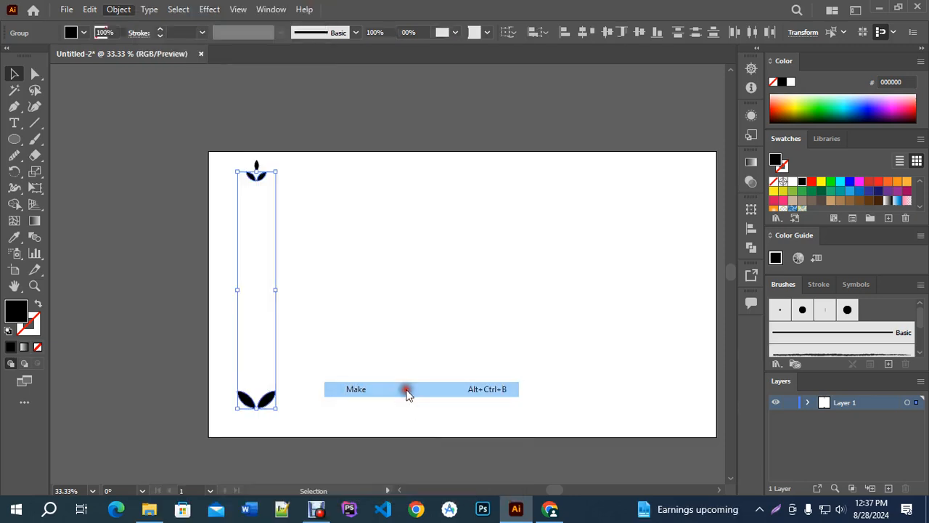
left_click(407, 395)
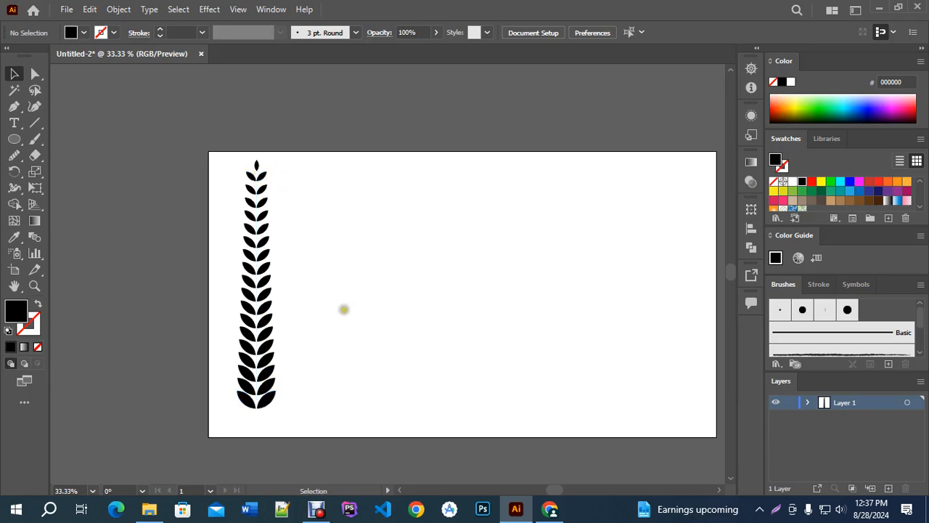
Step: Draw a vertical stem line through the center of the leaf column, from below the tip petal to beneath the lowest pair
scroll(303, 312, "up", 1)
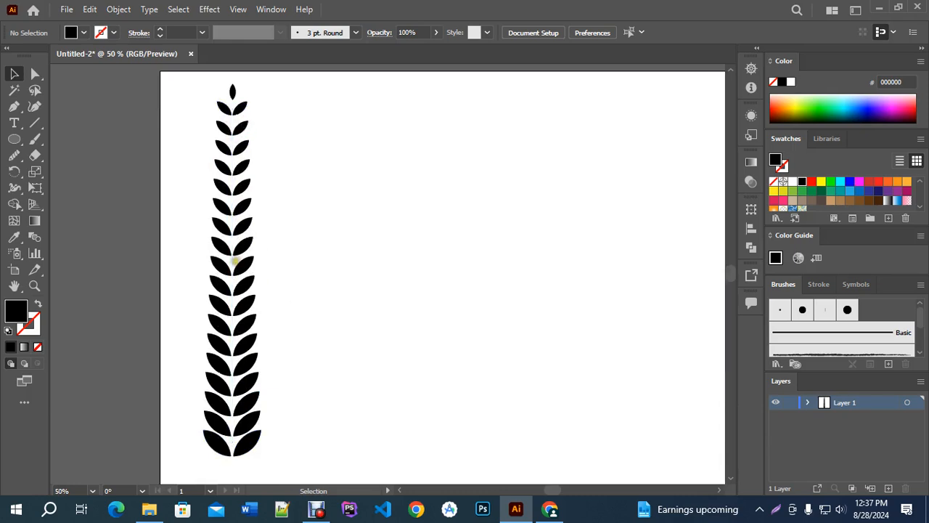
left_click(34, 123)
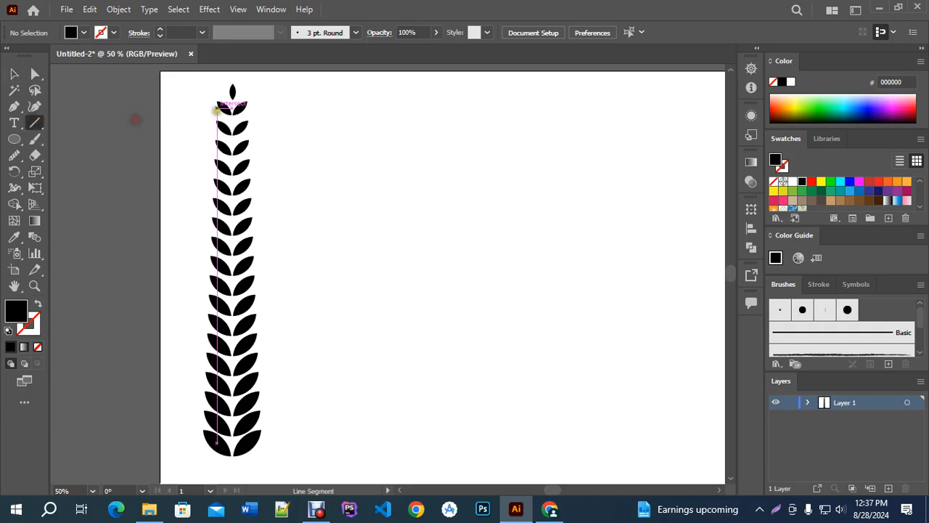
left_click_drag(232, 100, 233, 480)
left_click(14, 73)
left_click(287, 119)
scroll(219, 96, "up", 2)
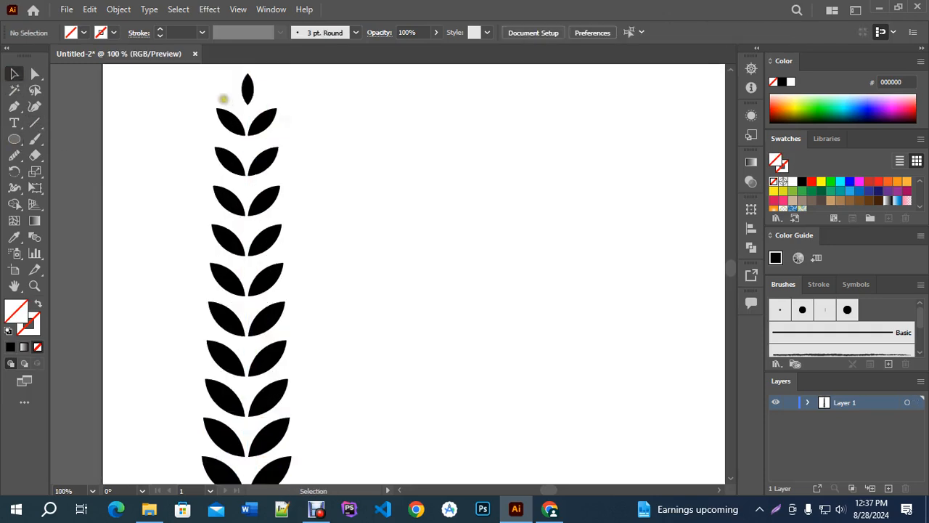
Step: Turn off pixel-grid alignment and center the stem line in the narrow gap between the left and right leaves
left_click_drag(247, 112, 263, 131)
scroll(244, 118, "up", 6)
scroll(254, 138, "down", 4)
scroll(254, 138, "up", 4)
scroll(254, 139, "up", 2)
scroll(249, 249, "up", 2)
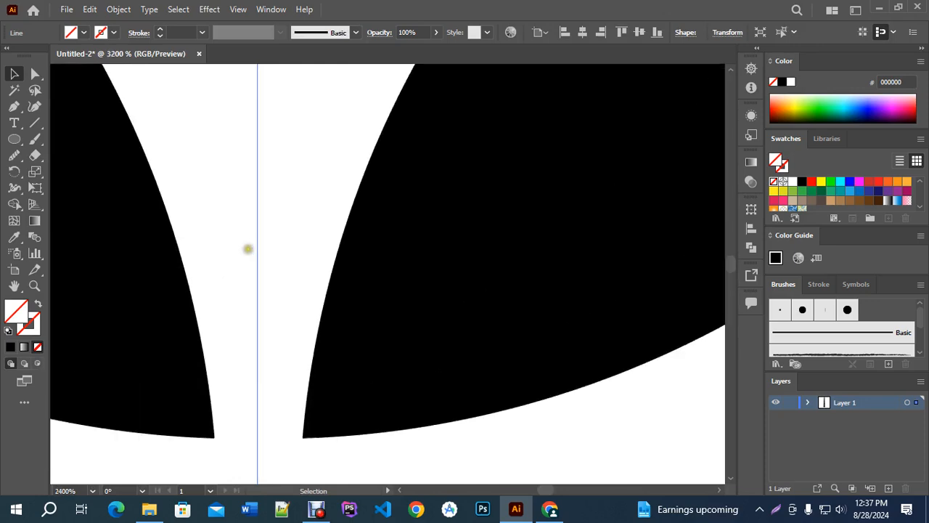
mouse_move(255, 259)
left_mouse_down()
mouse_move(274, 260)
mouse_move(257, 259)
left_mouse_up()
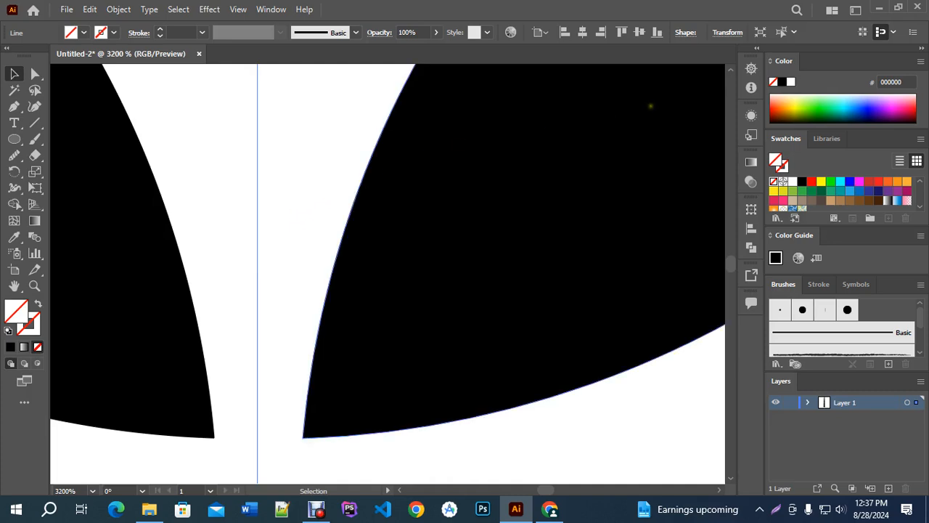
left_click(881, 34)
mouse_move(258, 361)
left_mouse_down()
mouse_move(268, 361)
mouse_move(247, 364)
left_mouse_up()
scroll(276, 350, "down", 2)
scroll(269, 397, "up", 3)
key("Right")
key("Left")
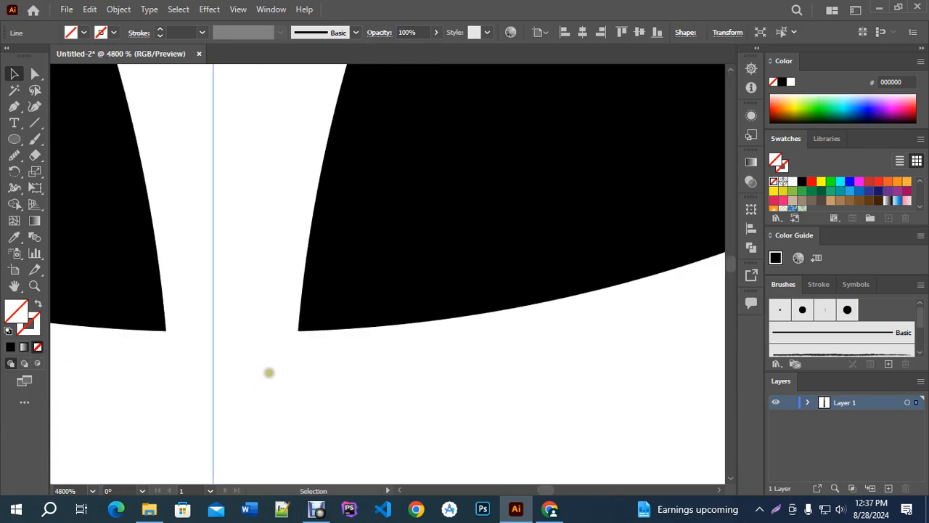
scroll(266, 379, "down", 8)
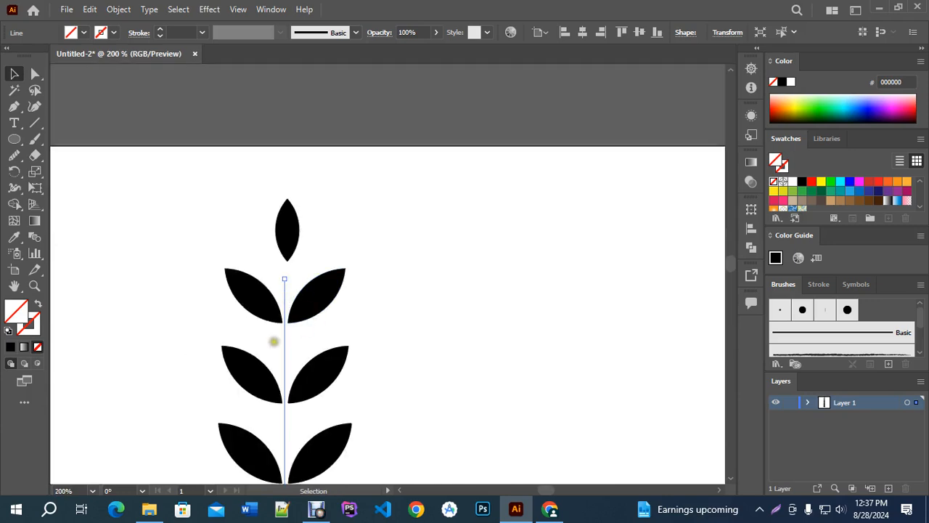
Step: Give the stem line a solid black stroke
left_click(32, 327)
left_click(10, 347)
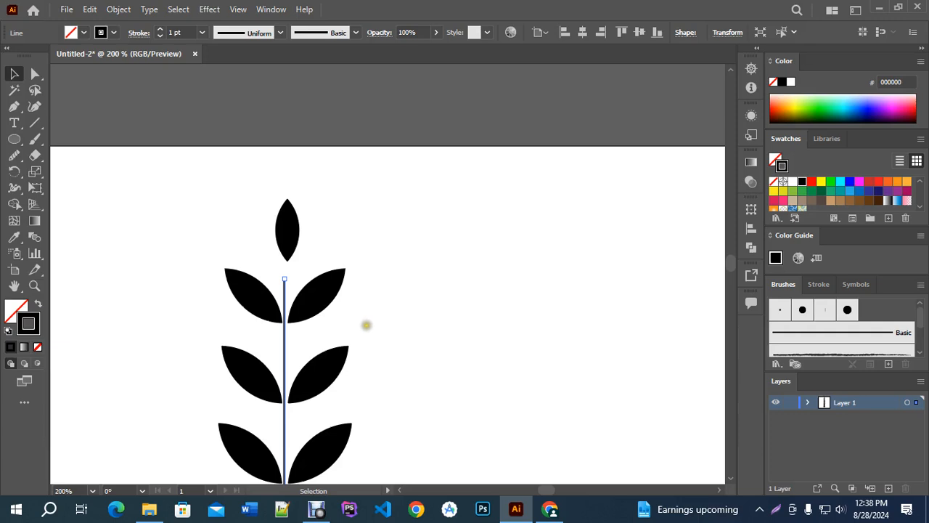
Step: Widen the stem line's bottom end with the Width tool to about 8.3 pt, leaving it tapering toward the tip
left_click_drag(365, 323, 373, 108)
left_click_drag(368, 424, 371, 255)
left_click_drag(380, 299, 381, 223)
left_click_drag(390, 400, 393, 236)
left_click_drag(411, 352, 412, 181)
left_click_drag(437, 346, 442, 146)
left_click_drag(462, 401, 455, 170)
left_click_drag(469, 385, 461, 190)
left_click_drag(458, 334, 456, 301)
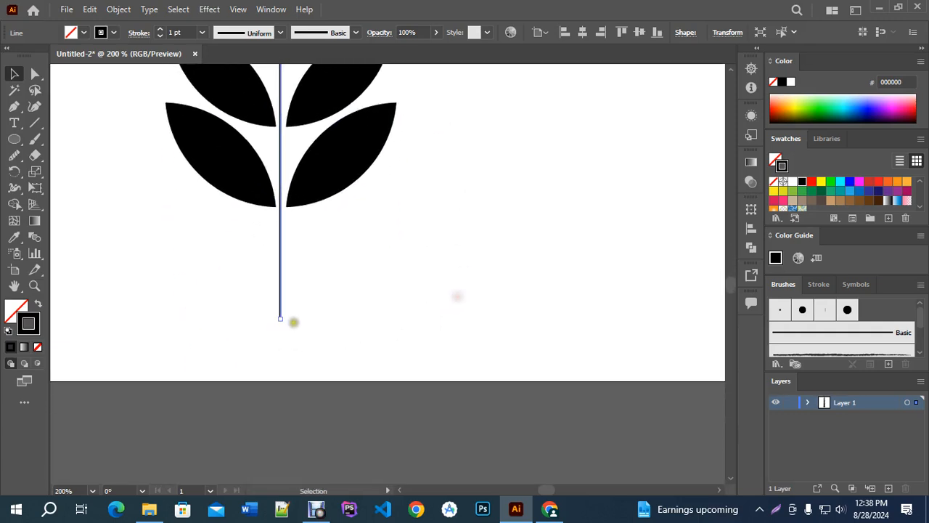
key("shift+w")
scroll(278, 318, "up", 3)
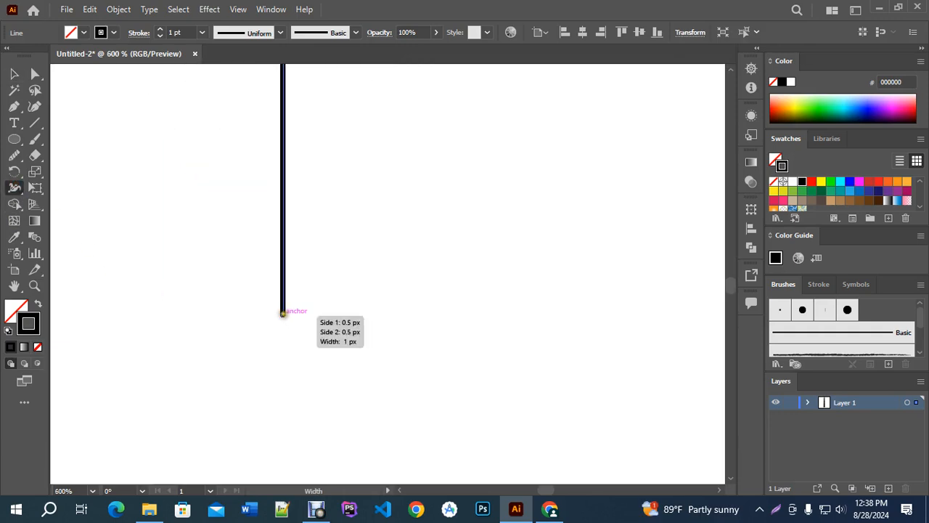
left_click_drag(283, 315, 303, 322)
scroll(347, 357, "down", 3)
scroll(347, 357, "down", 6)
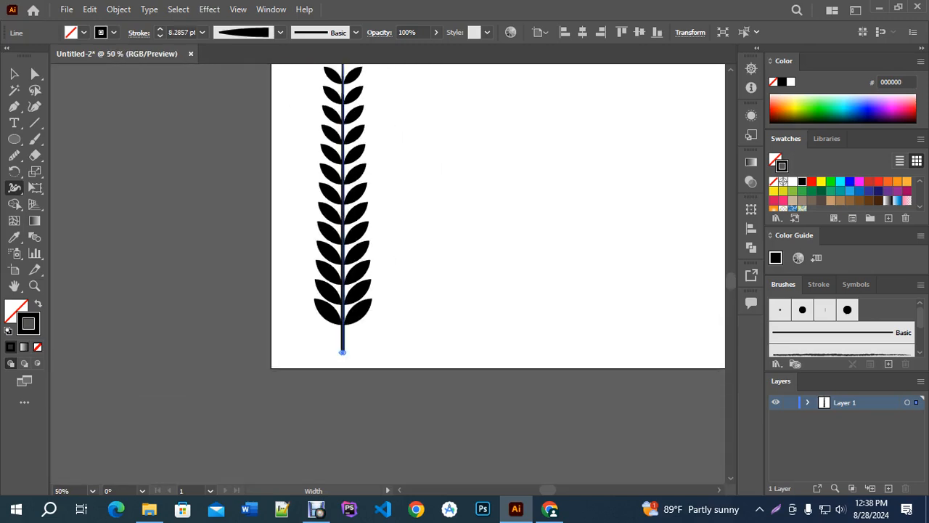
Step: Set the stem line's stroke weight to 8 pt and apply the triangular width profile that narrows to a point
scroll(372, 294, "up", 2)
left_click(14, 73)
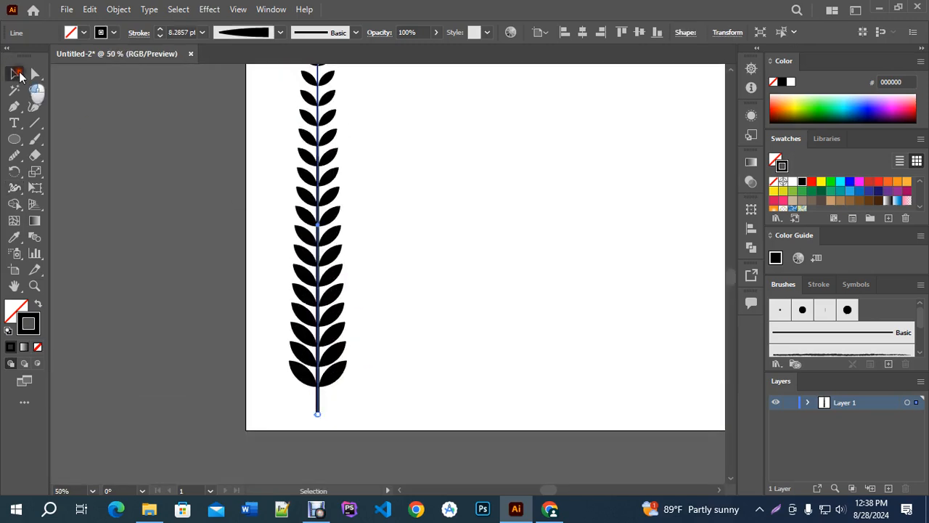
left_click(159, 35)
left_click(278, 33)
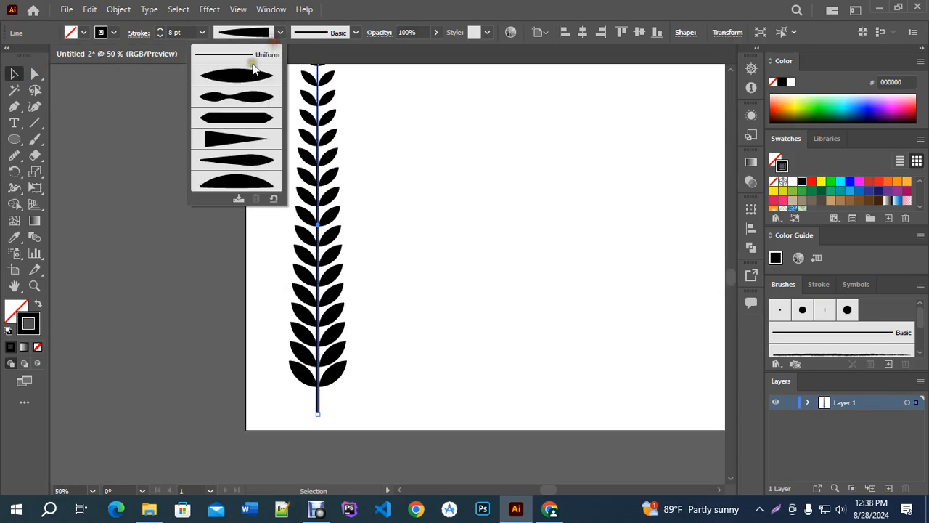
left_click(237, 148)
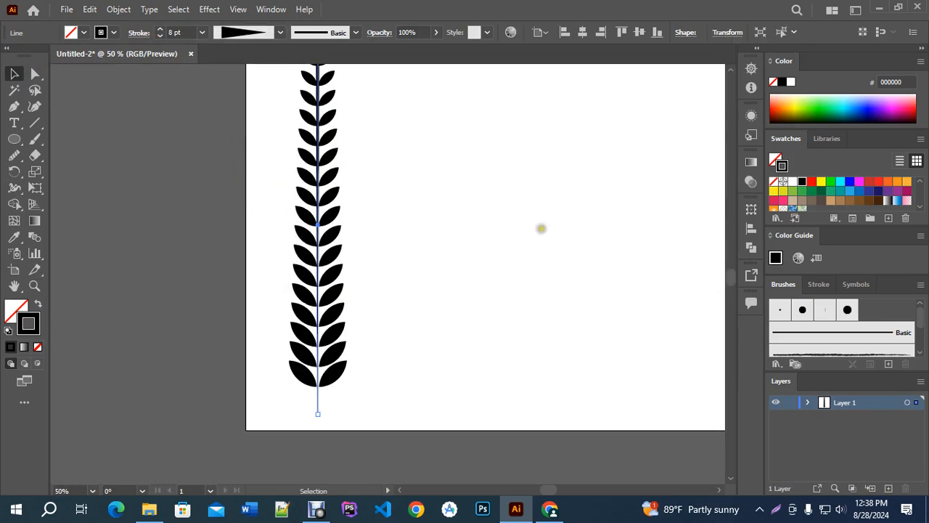
left_click(471, 269)
scroll(436, 312, "down", 1)
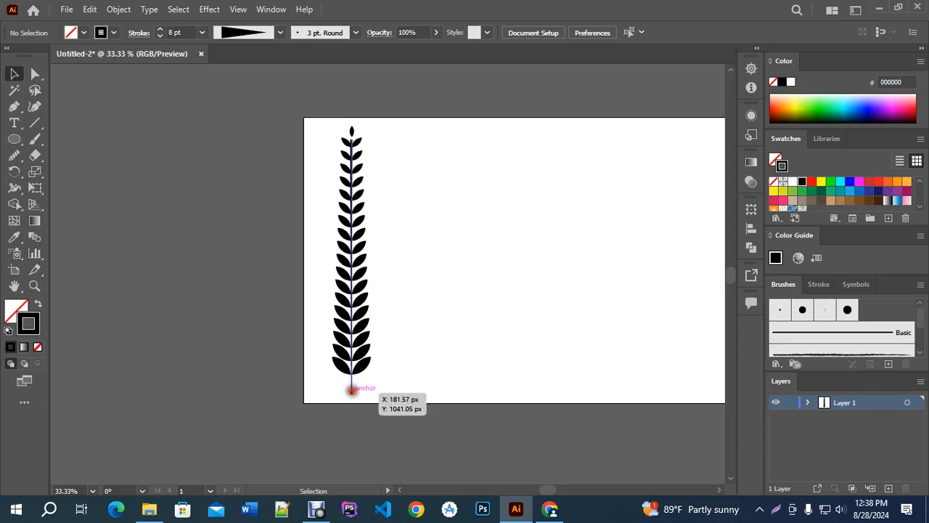
Step: Flip the stem line's width profile along its length so the thick end sits at the base of the branch
left_click(352, 390)
scroll(381, 384, "up", 1)
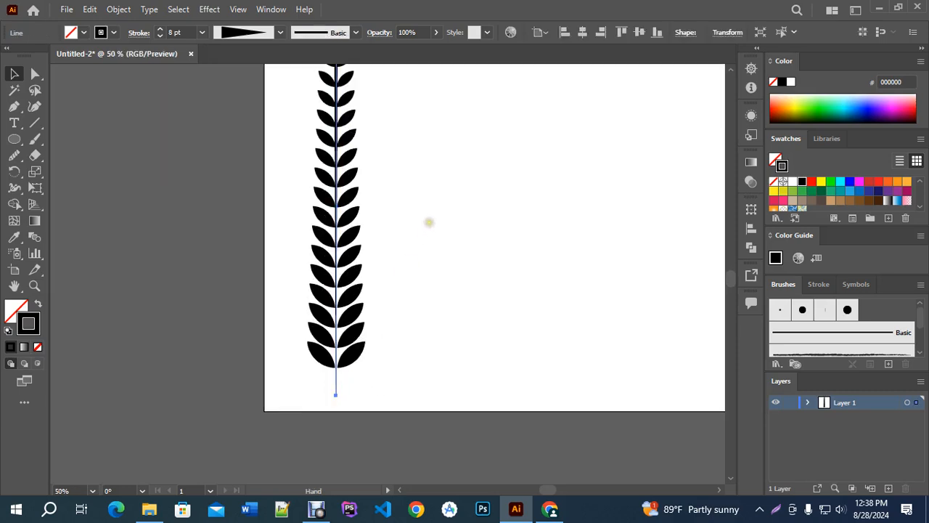
left_click_drag(429, 223, 426, 293)
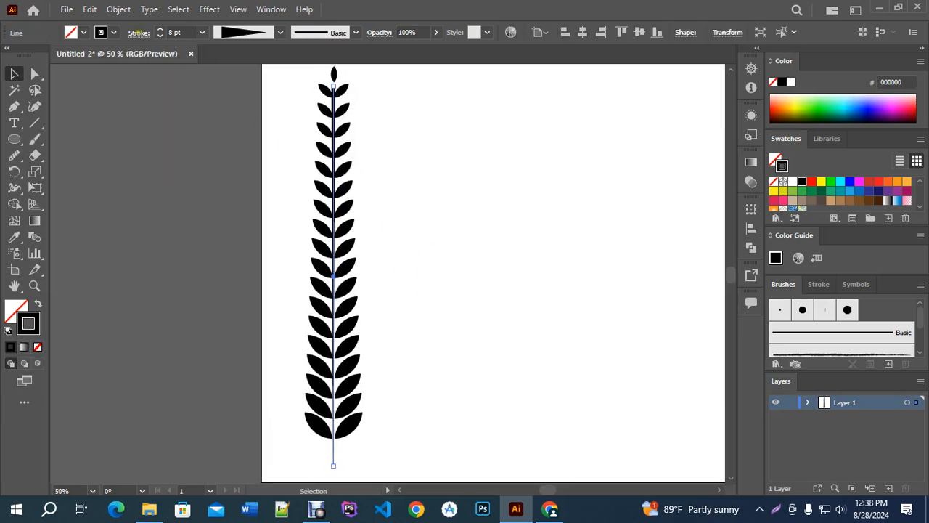
left_click(138, 33)
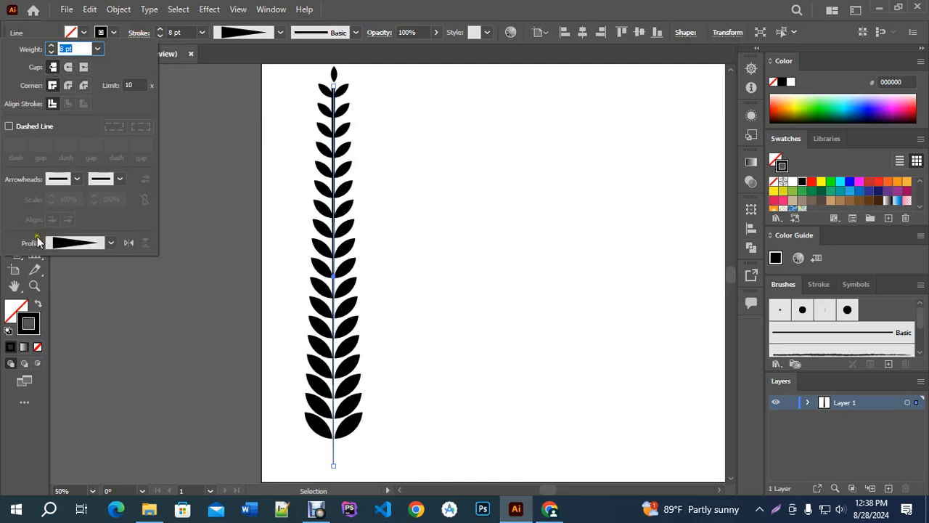
left_click(132, 243)
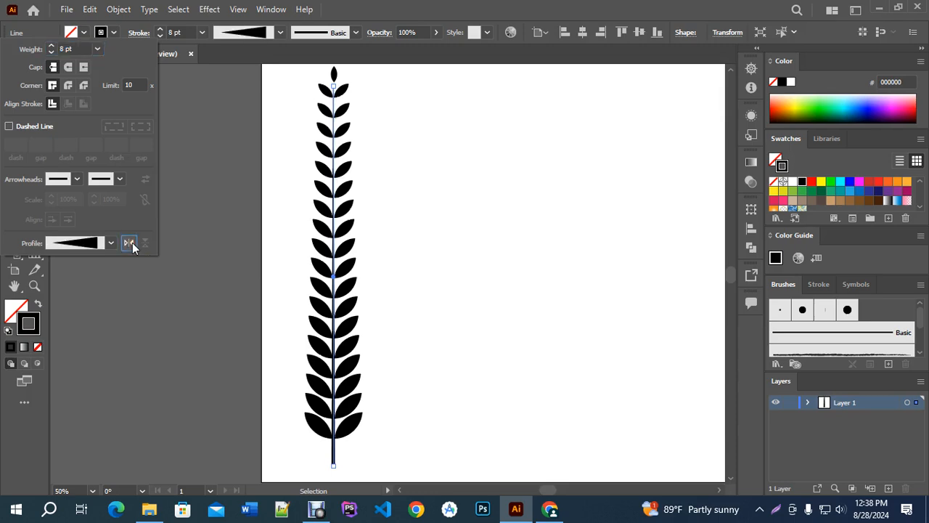
left_click(415, 245)
Step: Select the tip petal, the blended leaves and the stem line and group them into one branch
scroll(367, 263, "down", 1)
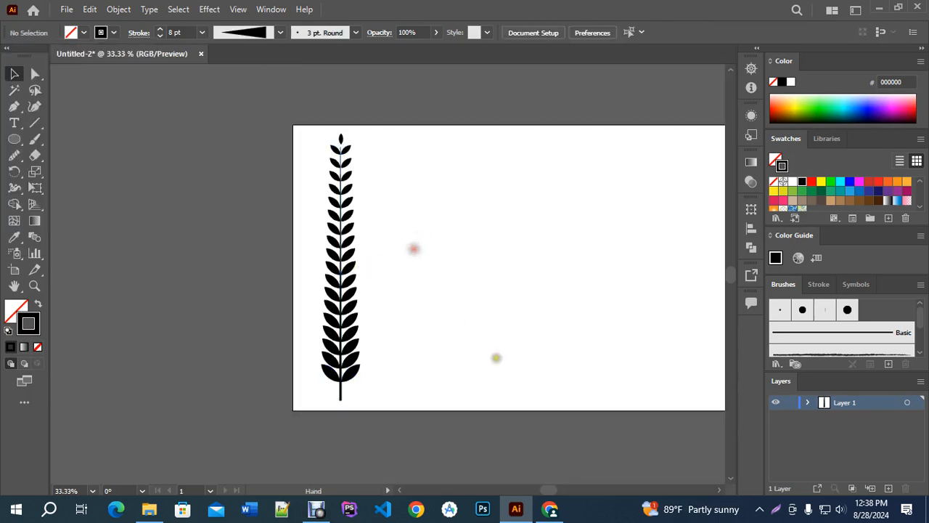
left_click_drag(496, 357, 384, 342)
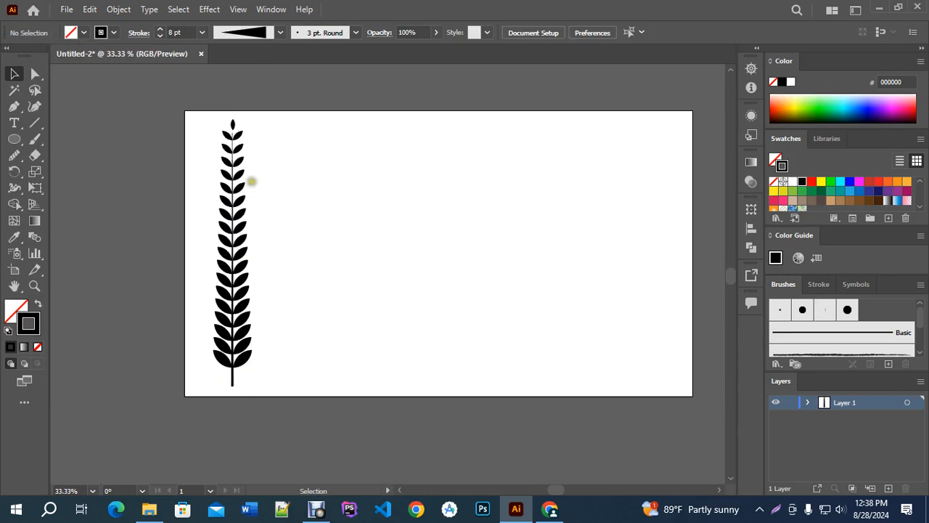
left_click_drag(192, 99, 314, 392)
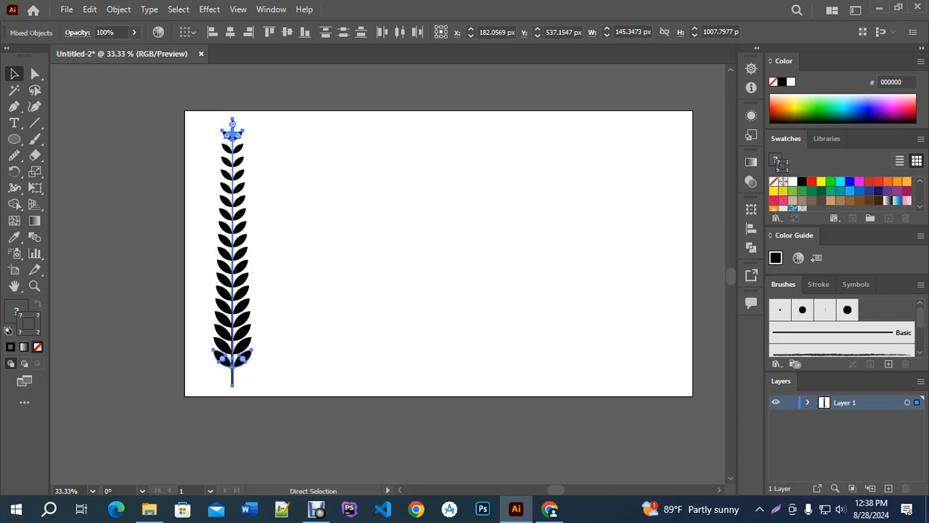
key("ctrl+g")
left_click_drag(522, 302, 441, 288)
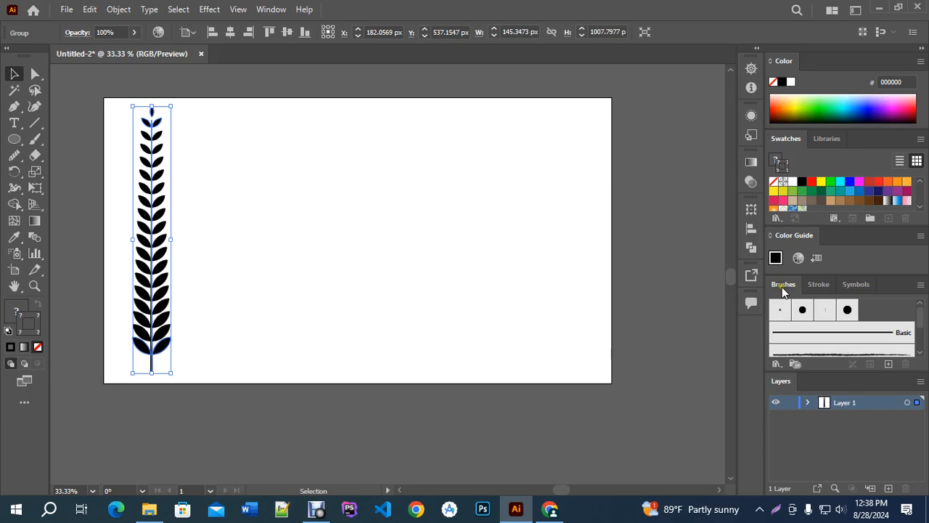
Step: Create a new art brush named "Leaf Brush" from the grouped branch, keeping the default art brush options
left_click_drag(160, 345, 819, 347)
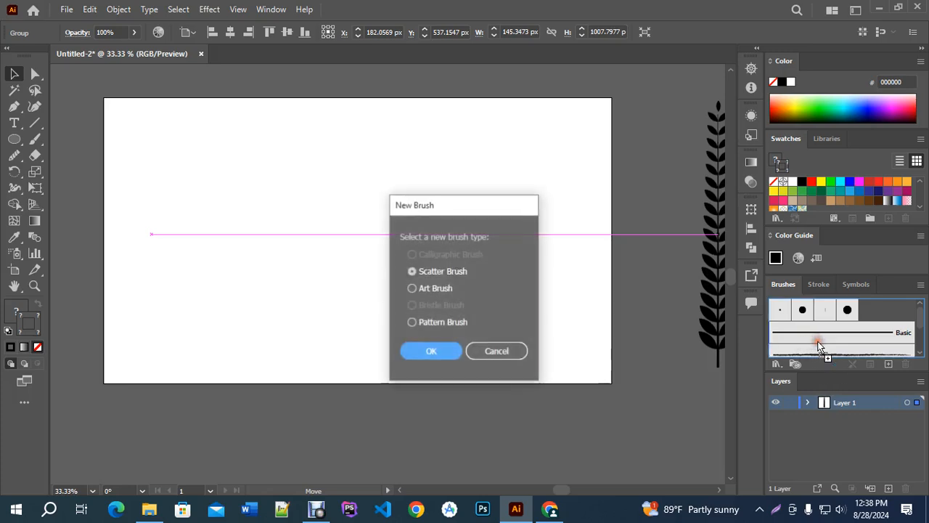
left_click_drag(504, 205, 496, 107)
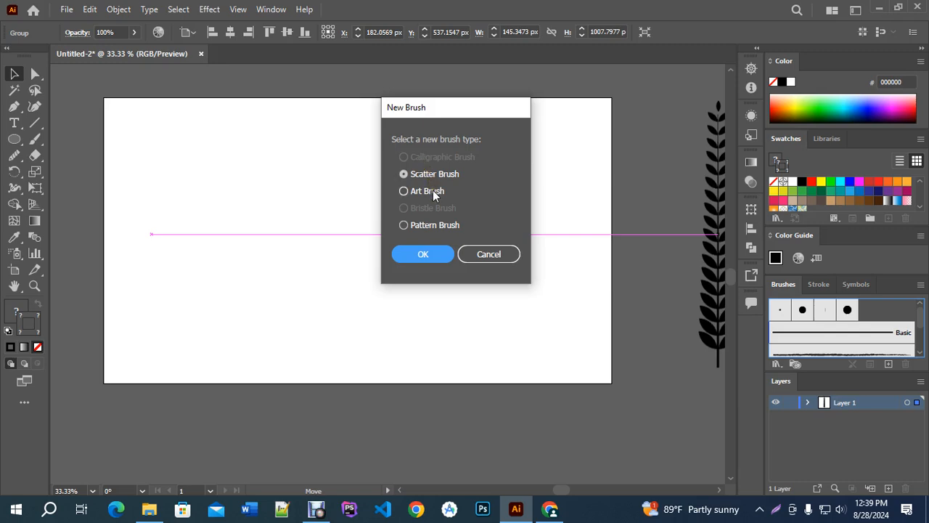
left_click(433, 191)
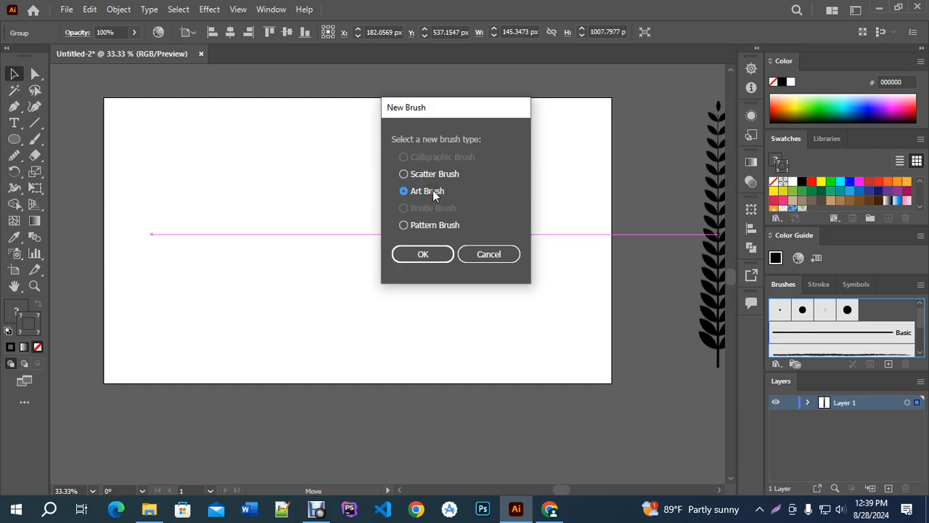
left_click(436, 254)
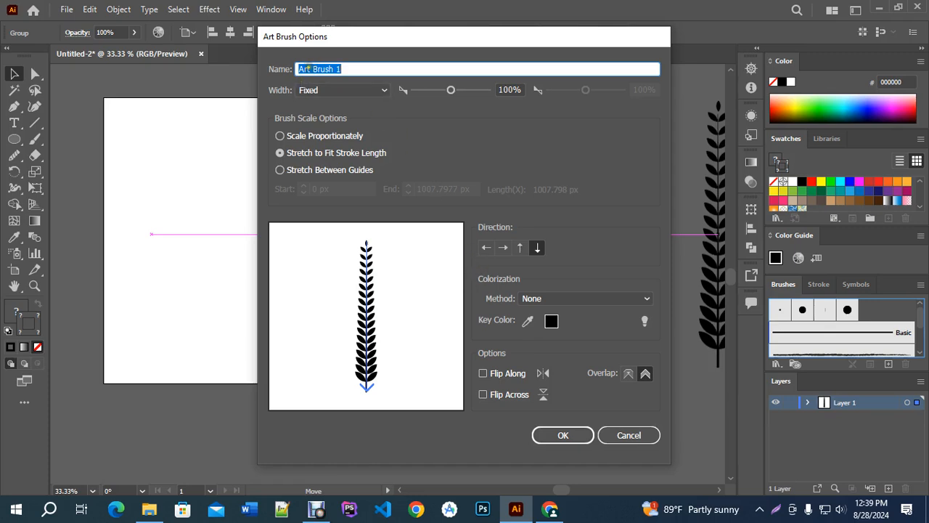
double_click(306, 69)
type("Leaf")
left_click(353, 69)
left_click(563, 436)
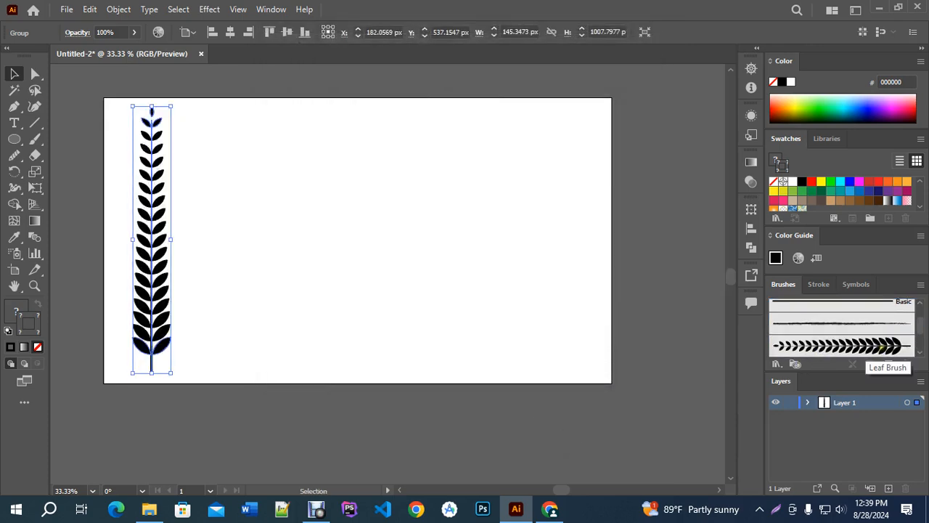
left_click(360, 243)
Step: Draw a large unfilled circle from its center in the empty area beside the branch using the Ellipse tool
left_click(15, 139)
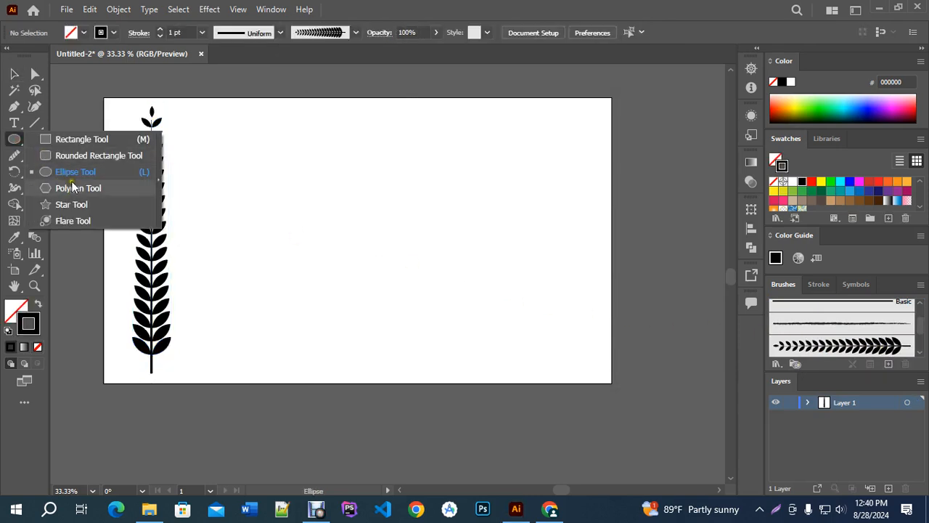
left_click(72, 173)
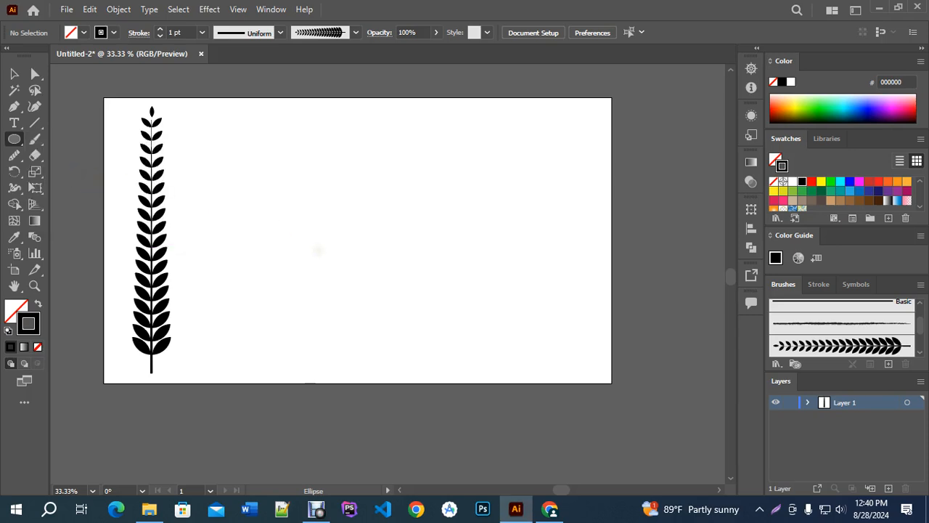
left_click_drag(400, 234, 481, 296)
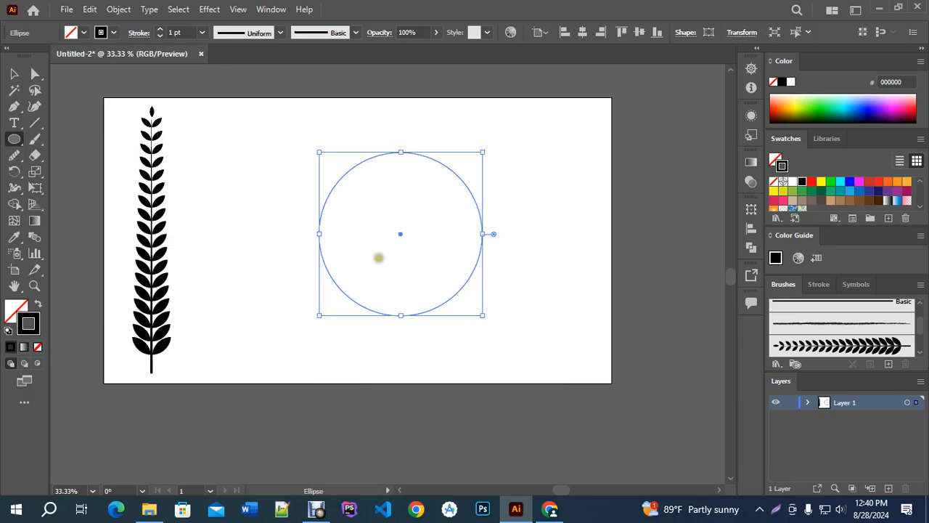
left_click(13, 74)
left_click(593, 203)
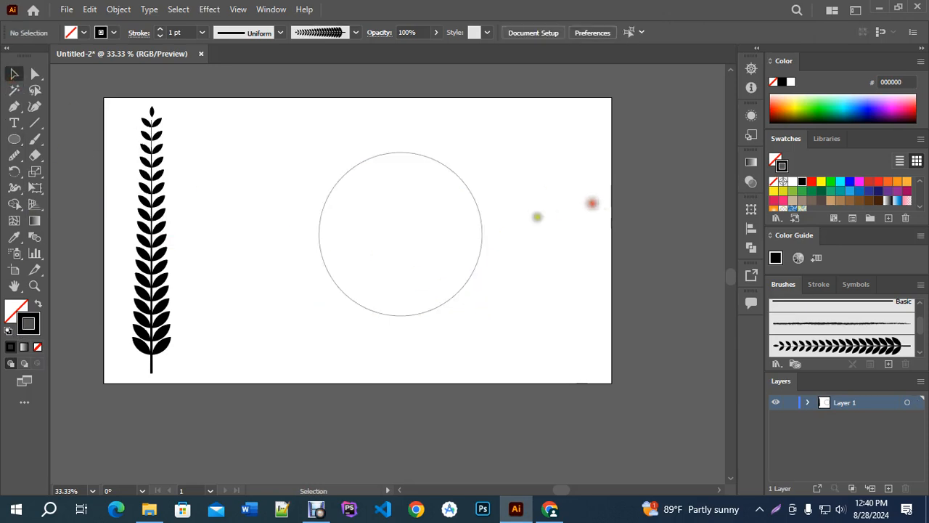
Step: Cut the circle's outline at its upper-left arc with the Scissors tool
left_click(482, 239)
scroll(383, 239, "up", 1)
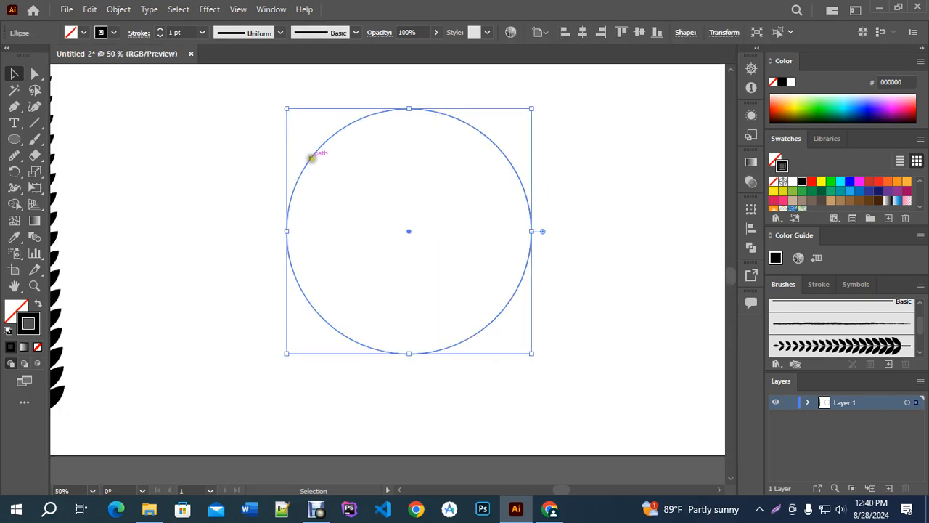
left_click_drag(35, 156, 83, 170)
left_click(326, 140)
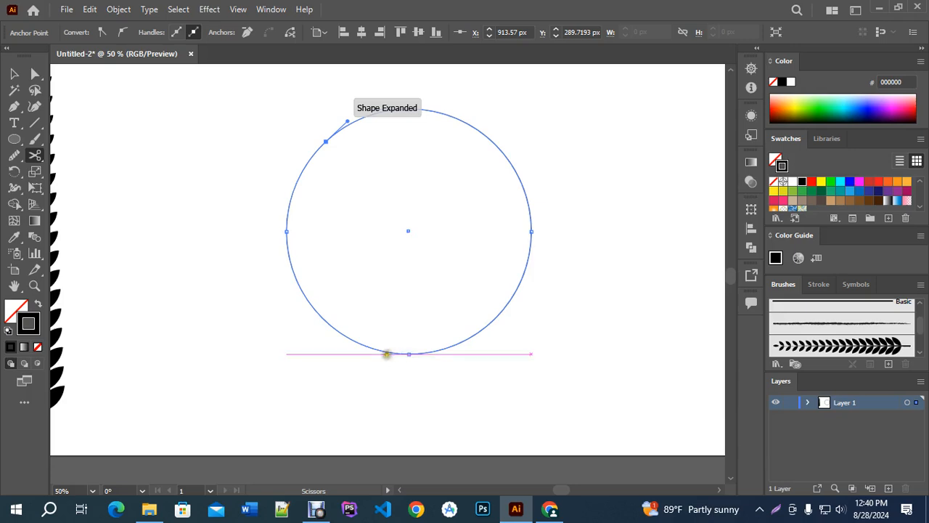
Step: Cut the circle with the Scissors tool near its lowest point and delete the right-hand section, keeping the left arc
left_click(382, 352)
left_click(15, 75)
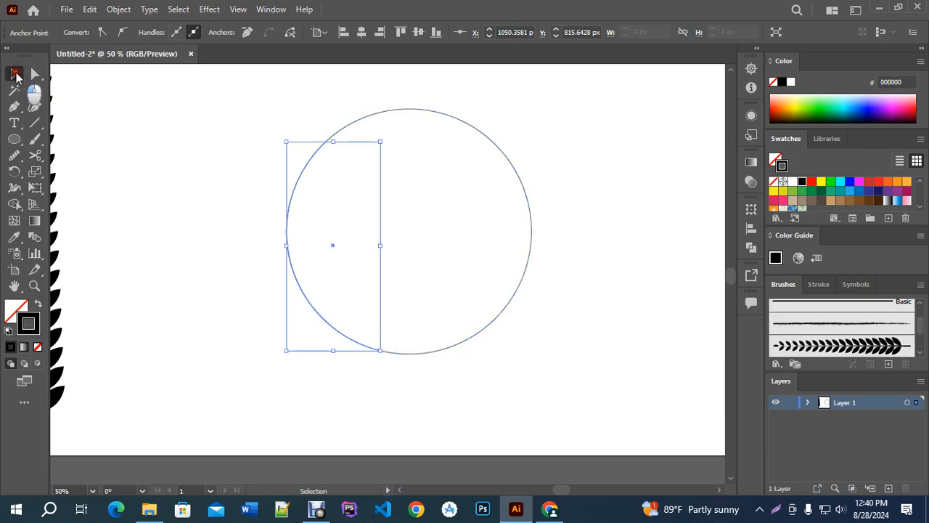
left_click(434, 109)
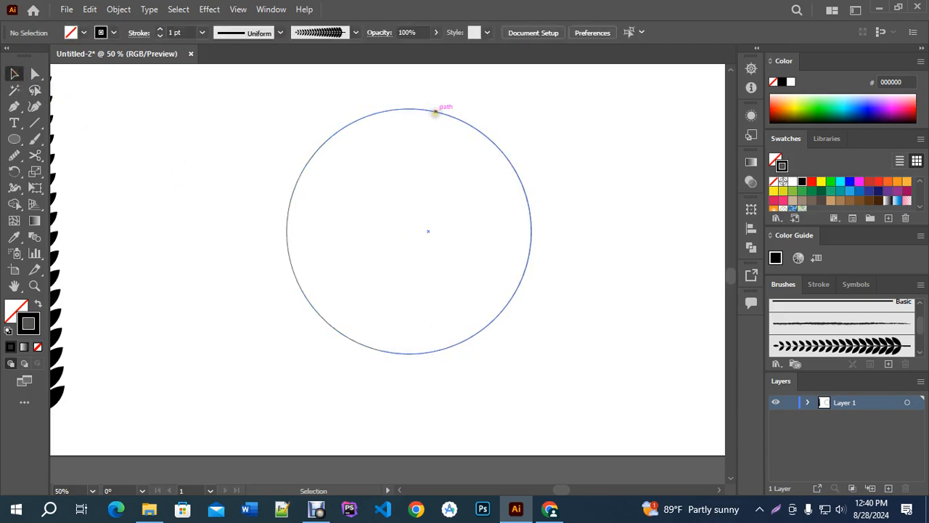
left_click(434, 110)
key("Delete")
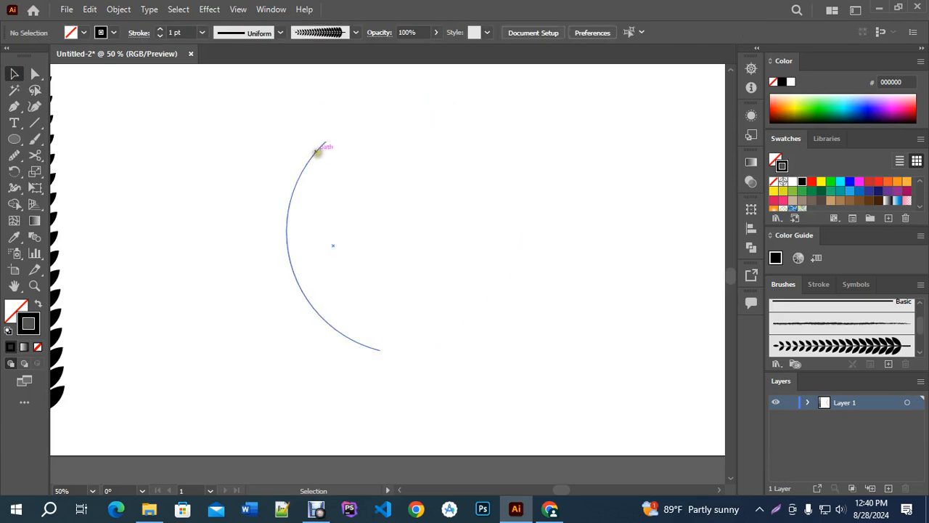
Step: Extend the arc's lower end with the Pen tool by a short, slightly curved tail running down to the right
left_click(317, 152)
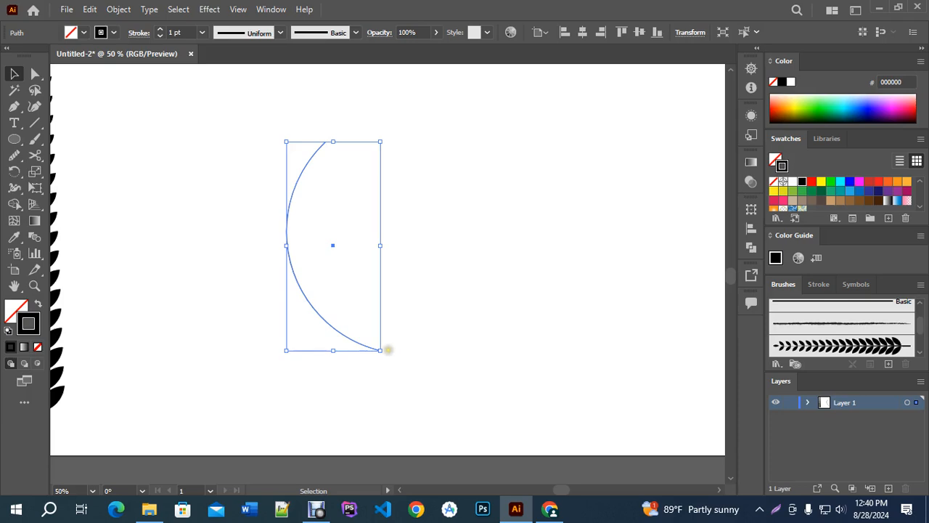
left_click(33, 77)
left_click(14, 106)
left_click(380, 350)
left_click_drag(424, 368, 436, 381)
left_click(13, 74)
left_click(153, 136)
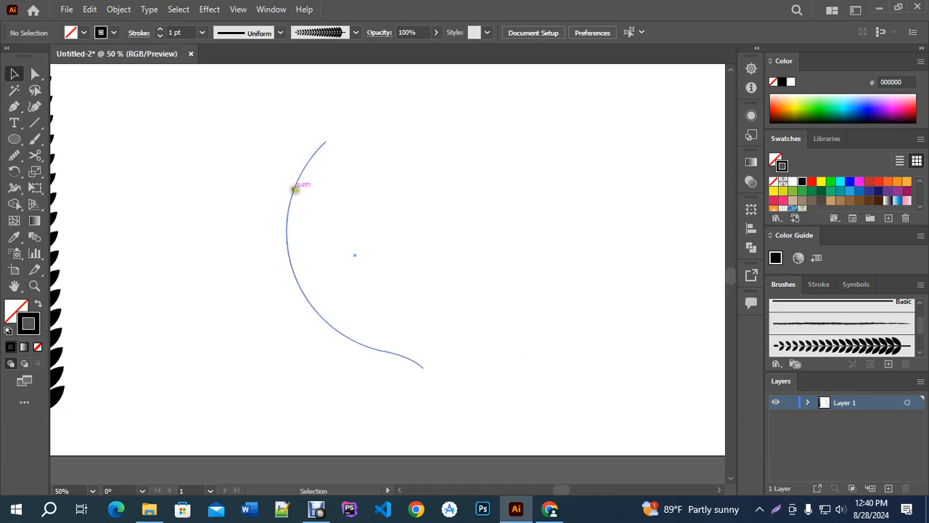
Step: Apply the Leaf Brush to the curved path, undo it, and apply it again
left_click(293, 188)
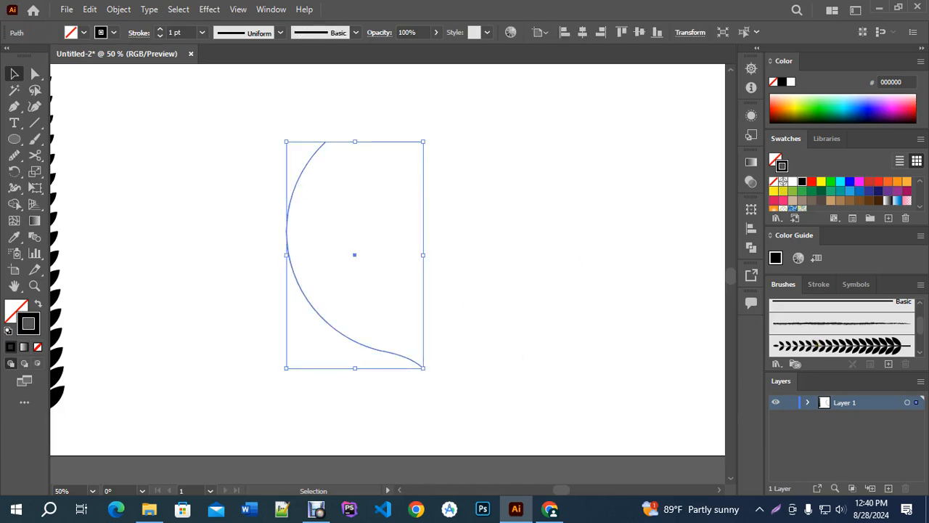
left_click(813, 344)
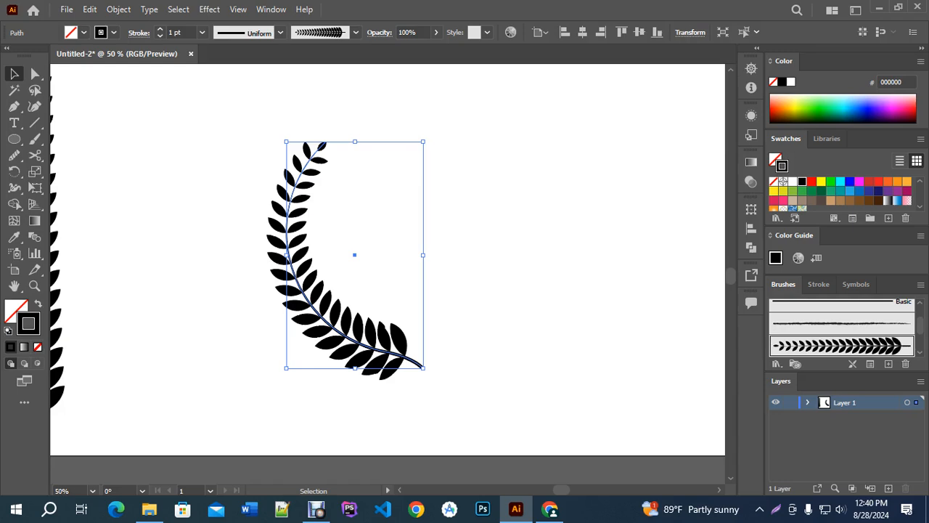
key("ctrl+z")
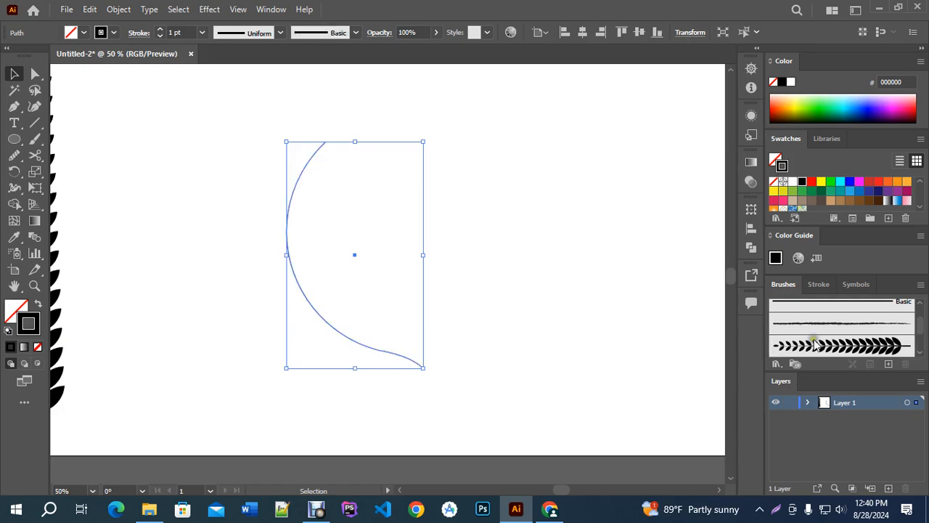
left_click(871, 347)
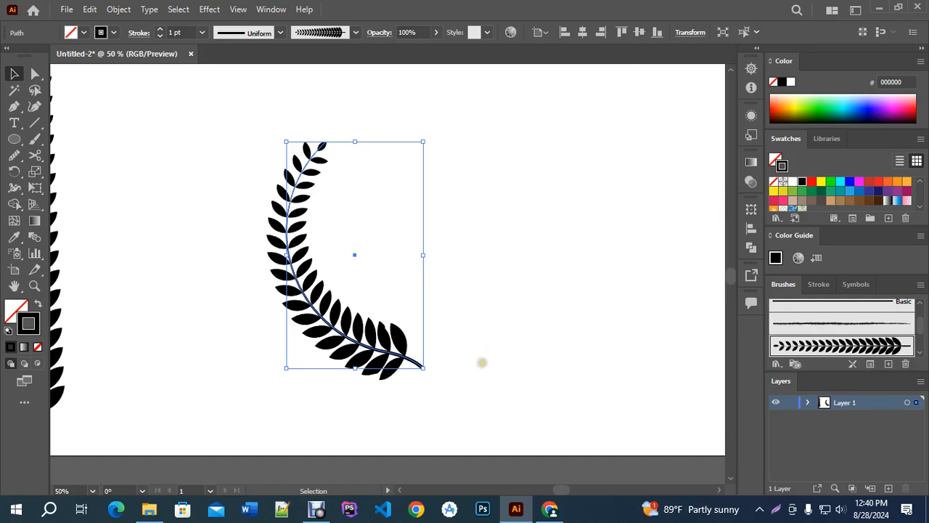
Step: Undo the brush, the tail extension and the deletion back to the full cut circle
key("ctrl+z")
key("ctrl+z")
key("ctrl+z")
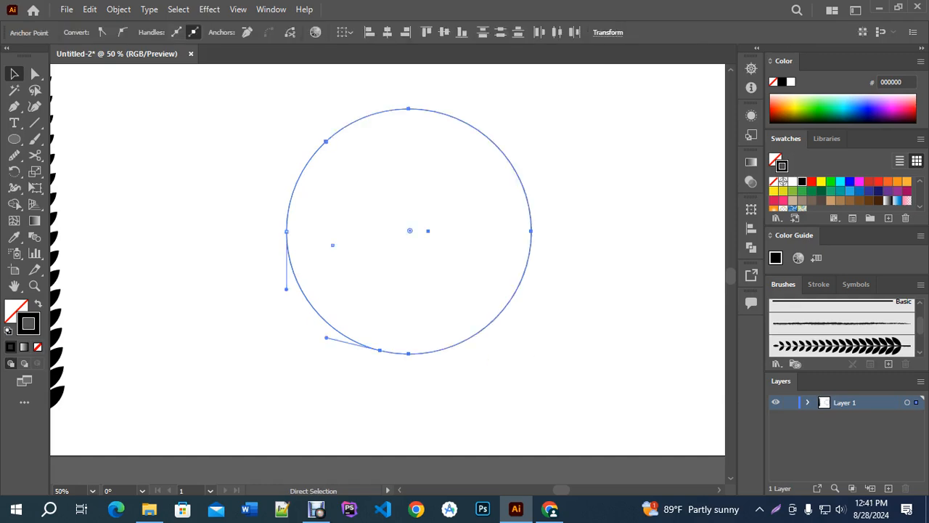
left_click(614, 338)
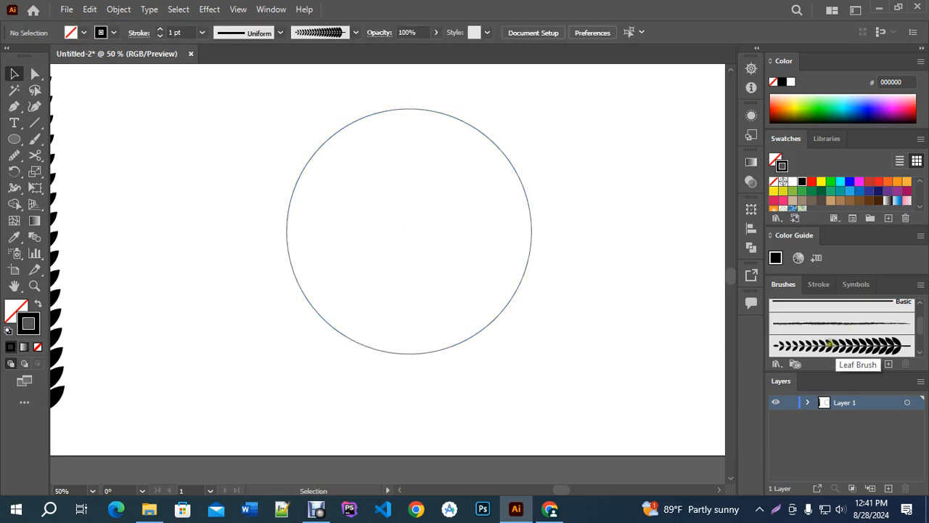
Step: Redo the deletion of the circle's right-hand section and the tail extension of the arc
key("ctrl+shift+z")
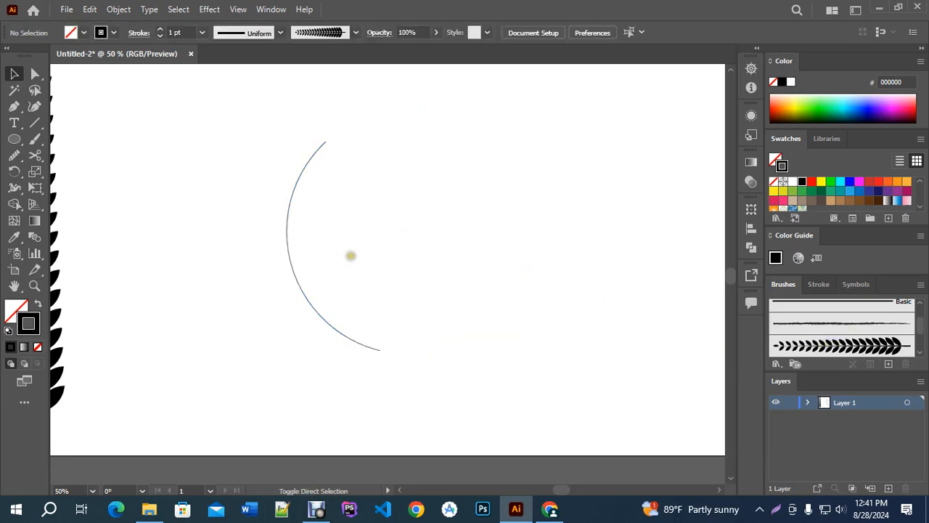
left_click(492, 260)
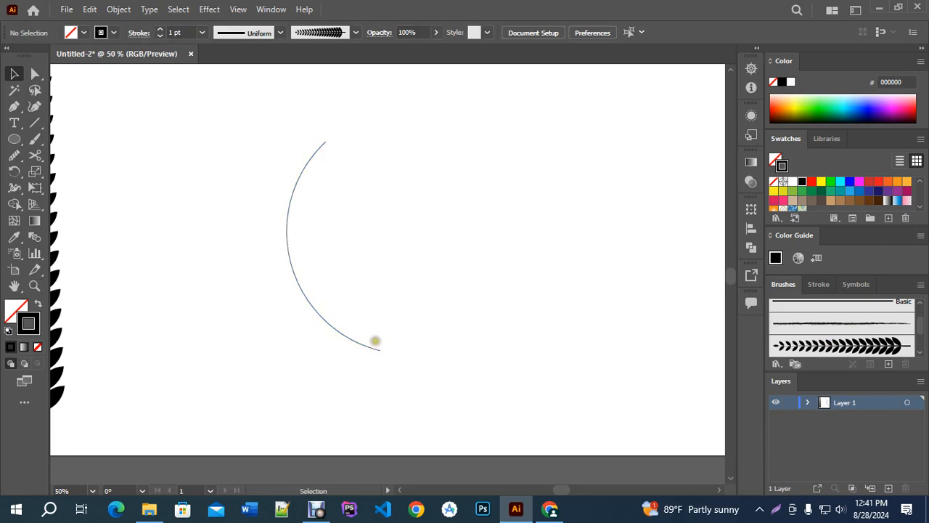
key("ctrl+shift+z")
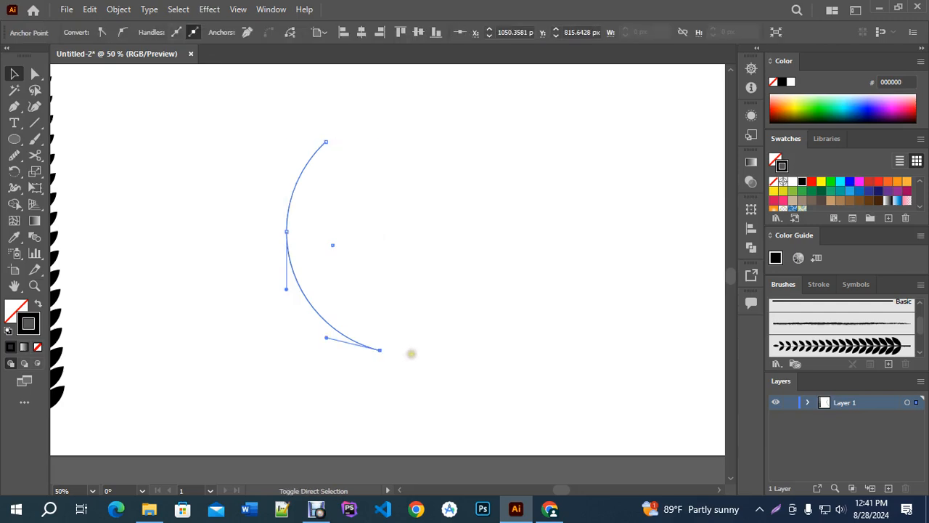
key("ctrl+shift+z")
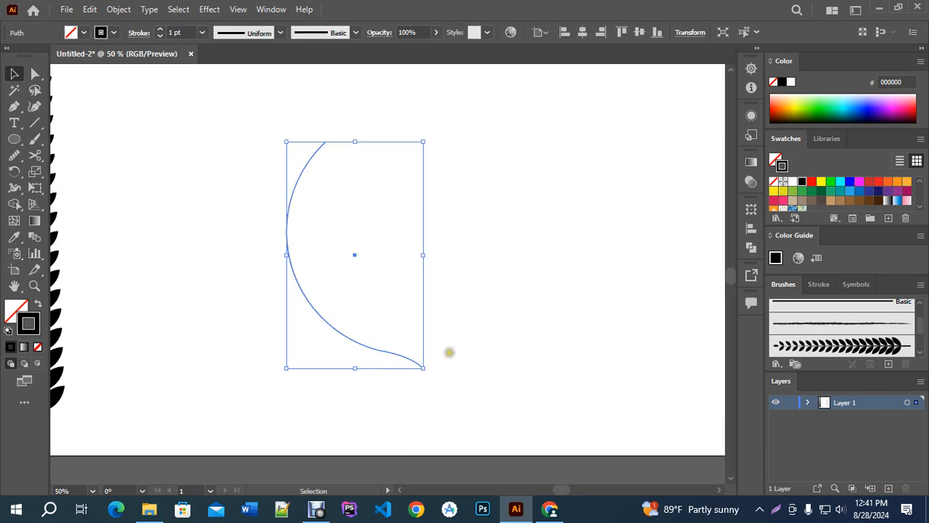
Step: Apply the Leaf Brush to the extended arc and set its stroke weight to 0.75 pt
left_click(438, 374)
left_click(414, 361)
left_click(840, 345)
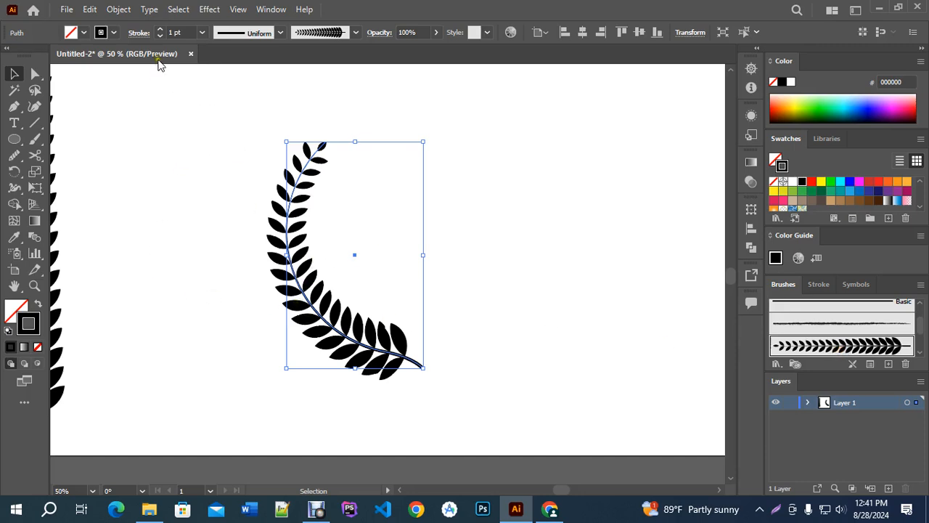
left_click(160, 29)
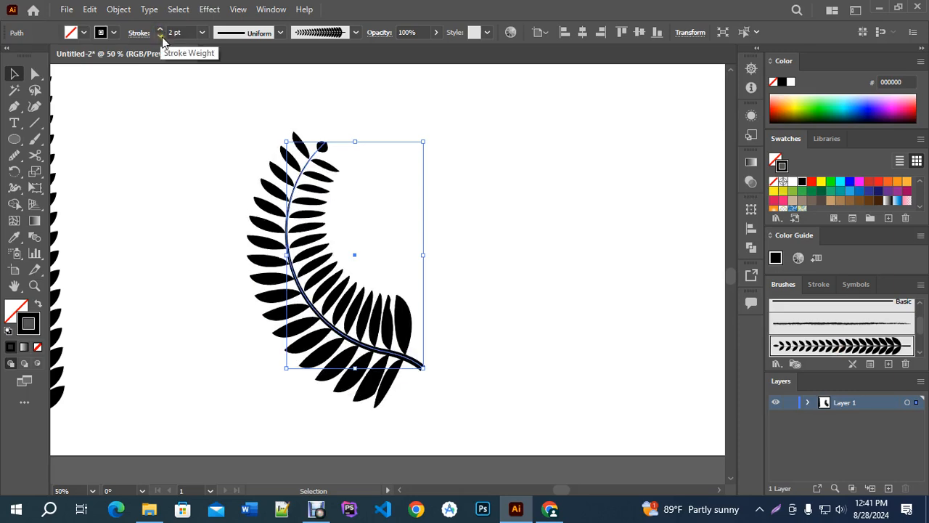
left_click(160, 36)
left_click(159, 36)
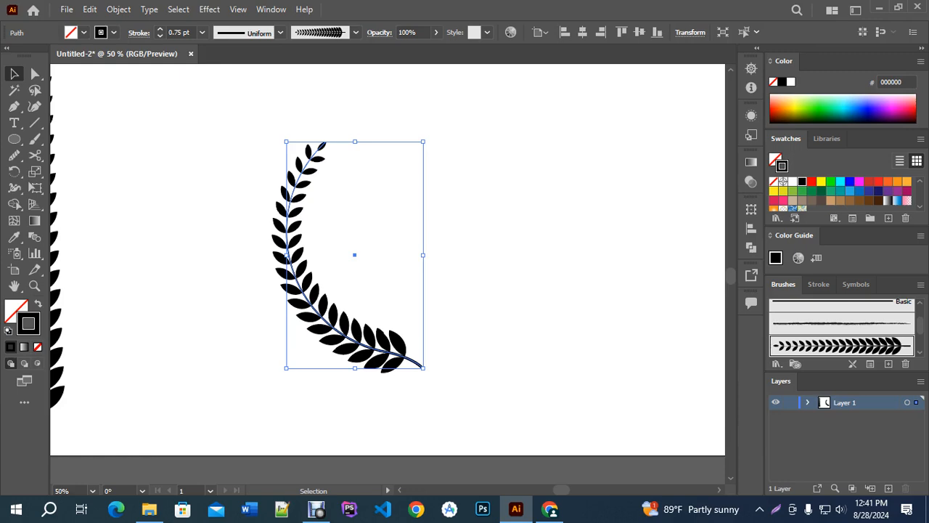
Step: Reflect a copy of the leaf branch across the vertical axis and place it to the right so the stems cross in a wreath
left_click_drag(568, 303, 486, 294)
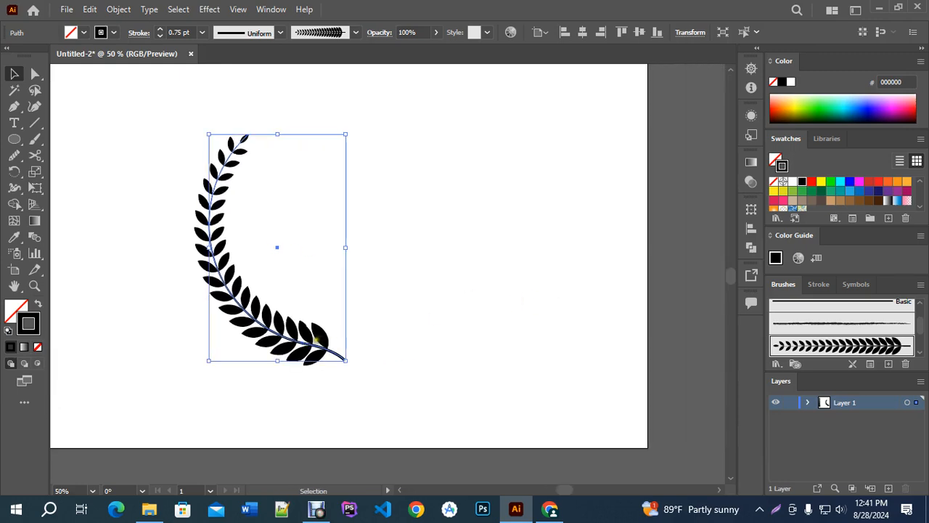
right_click(316, 344)
mouse_move(376, 257)
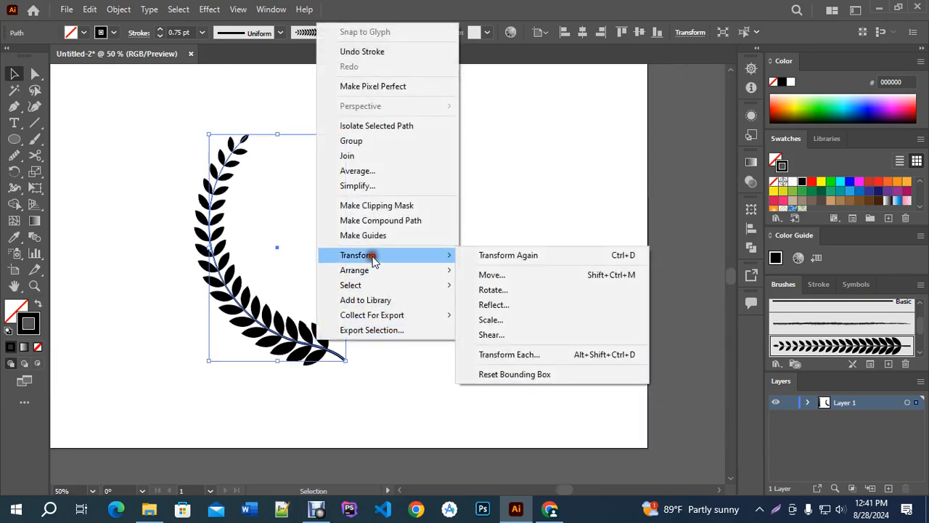
left_click(495, 304)
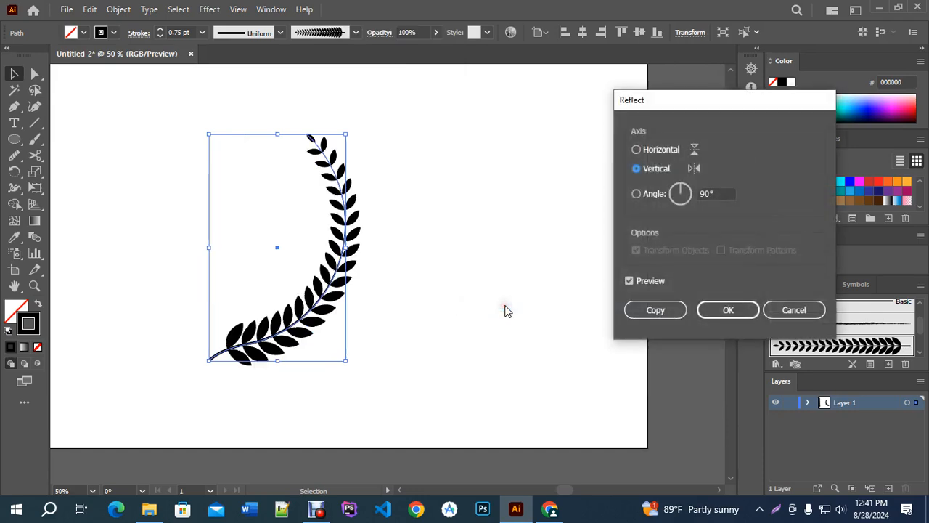
left_click(657, 307)
left_click_drag(335, 299, 451, 305)
left_click(514, 315)
Step: Select both wreath halves and move them together up and slightly left on the artboard
scroll(531, 334, "down", 2)
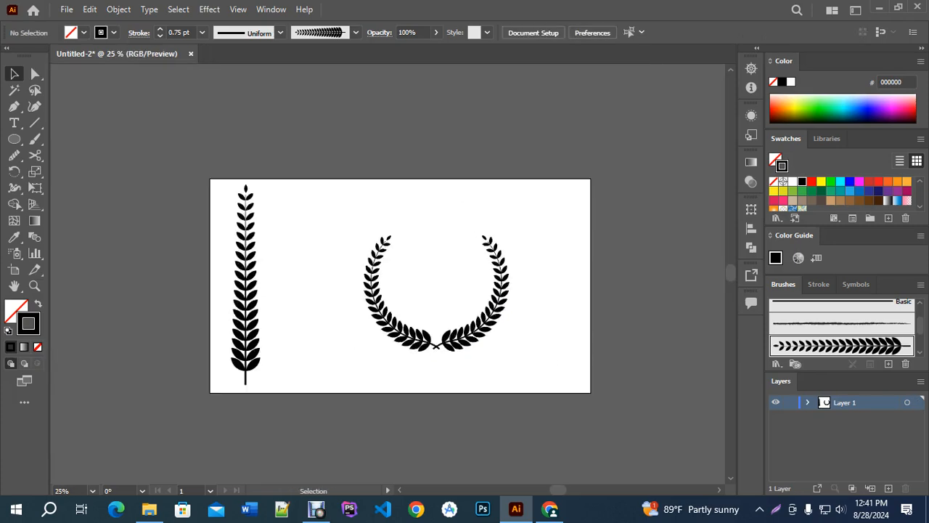
scroll(529, 338, "up", 1)
left_click_drag(276, 211, 537, 348)
left_click_drag(470, 314, 445, 267)
left_click(527, 230)
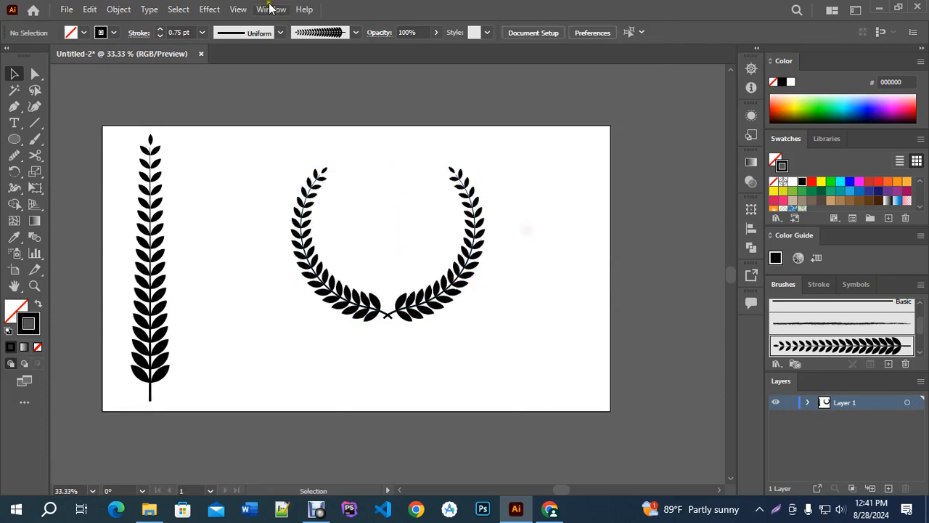
Step: Open the Decorative_Banners and Seals brush library and choose the orange ribbon banner brush
left_click(259, 10)
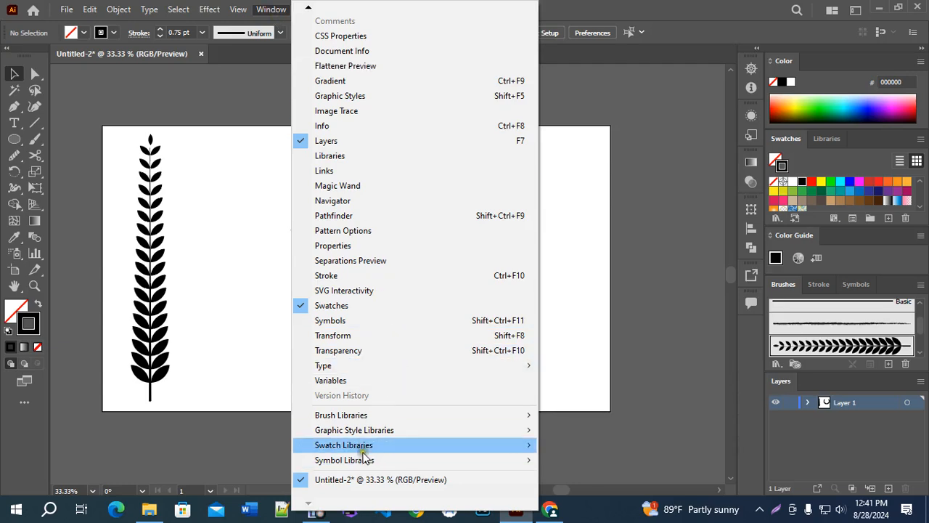
mouse_move(352, 419)
mouse_move(587, 340)
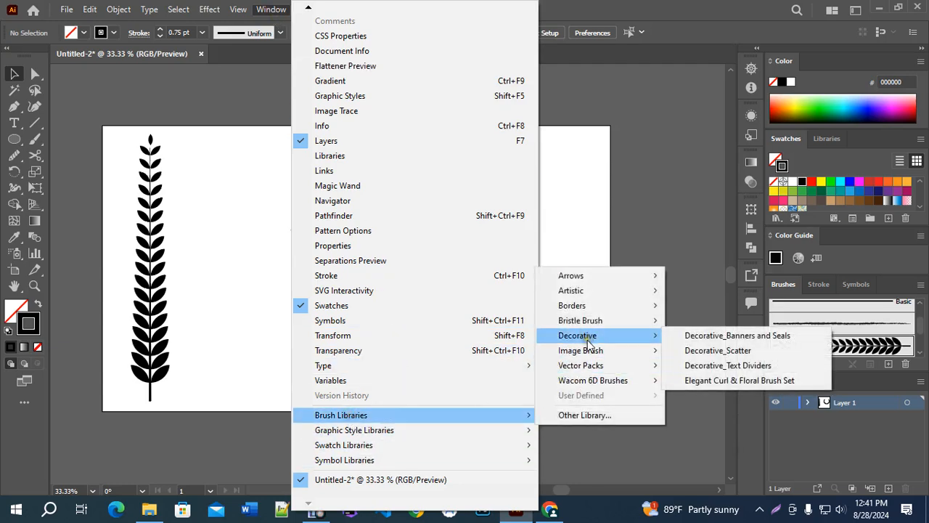
left_click(769, 338)
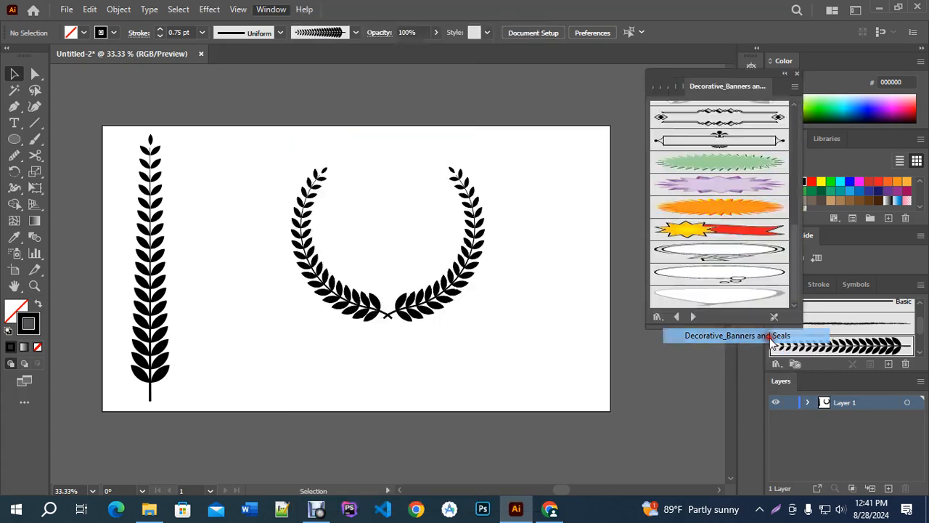
scroll(698, 235, "down", 5)
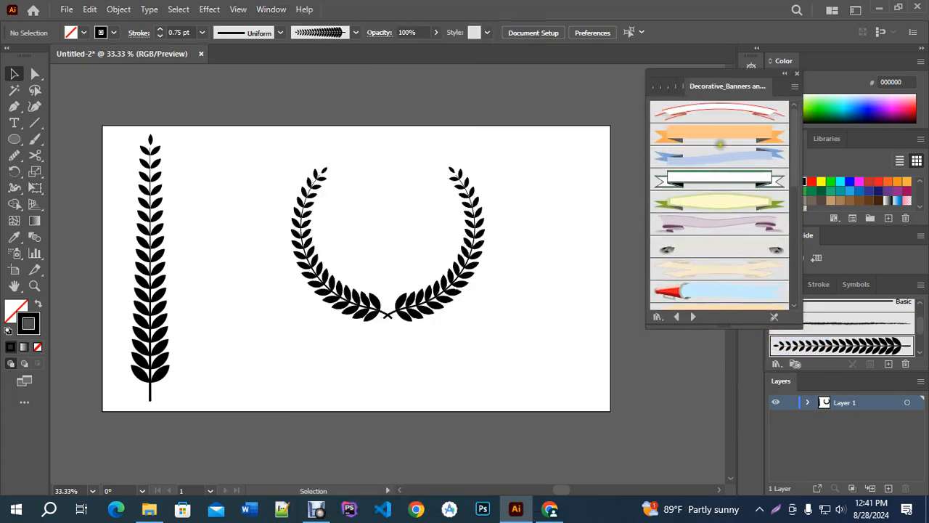
left_click(720, 135)
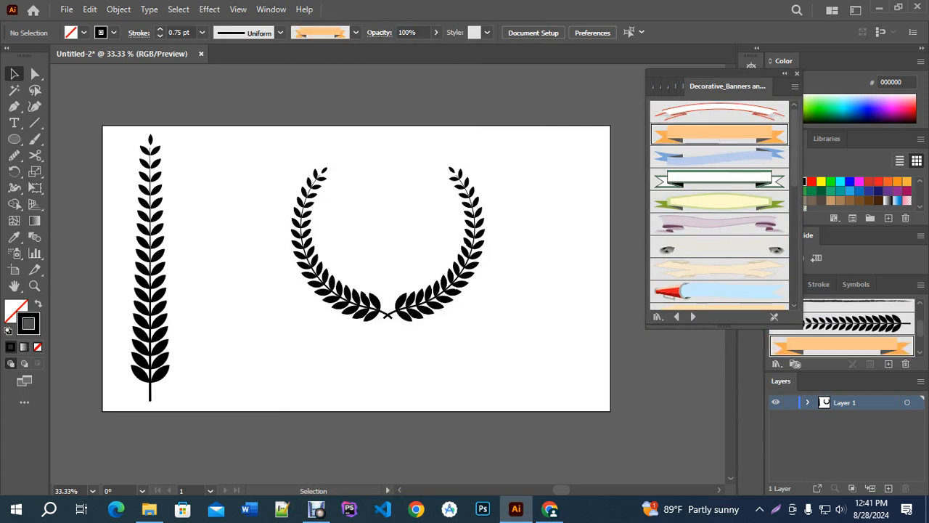
Step: Place the orange ribbon banner from the library as artwork below the wreath
mouse_move(730, 142)
left_mouse_down()
mouse_move(499, 388)
mouse_move(454, 363)
mouse_move(564, 317)
left_mouse_up()
left_click_drag(498, 356, 441, 347)
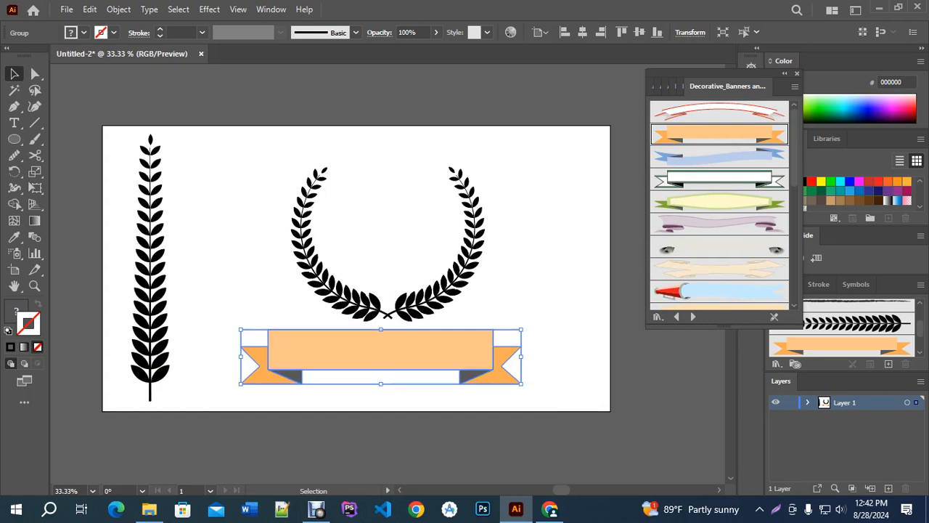
left_click(476, 396)
Step: Delete the straight orange banner artwork below the wreath
key("a")
left_click(363, 356)
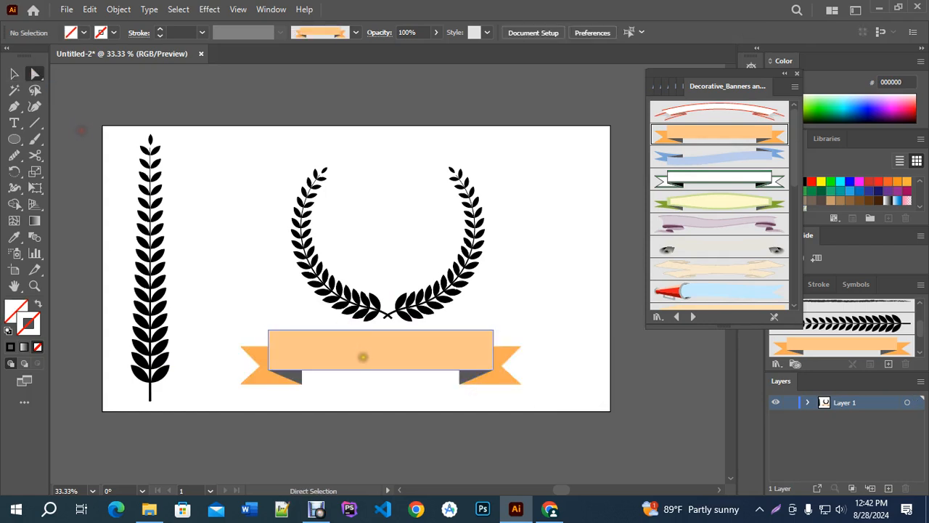
key("v")
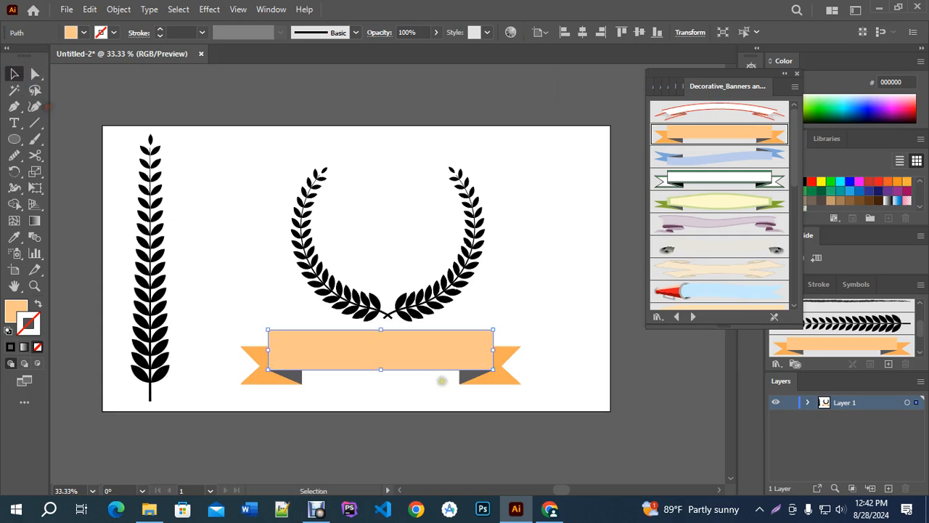
left_click(427, 354)
key("Delete")
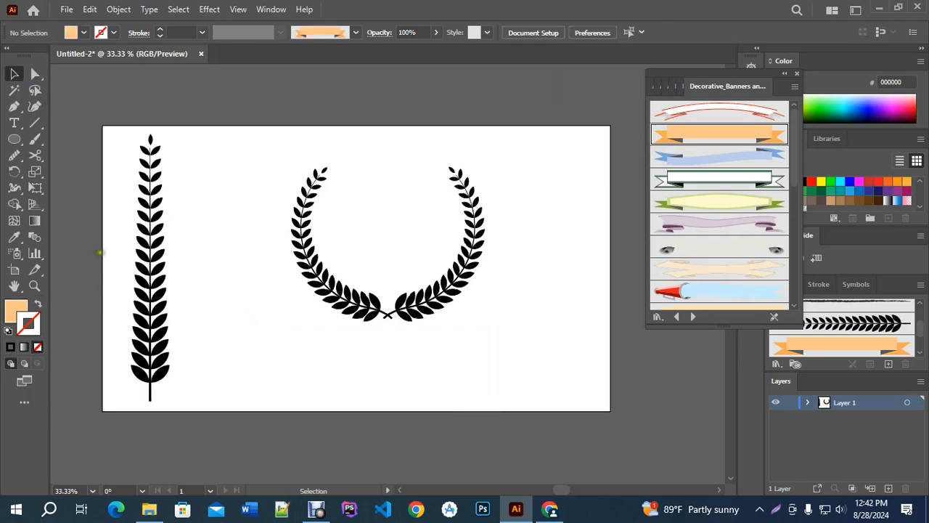
Step: Draw a horizontal line below the wreath and bend its middle downward into an arc with the Curvature tool
left_click(34, 125)
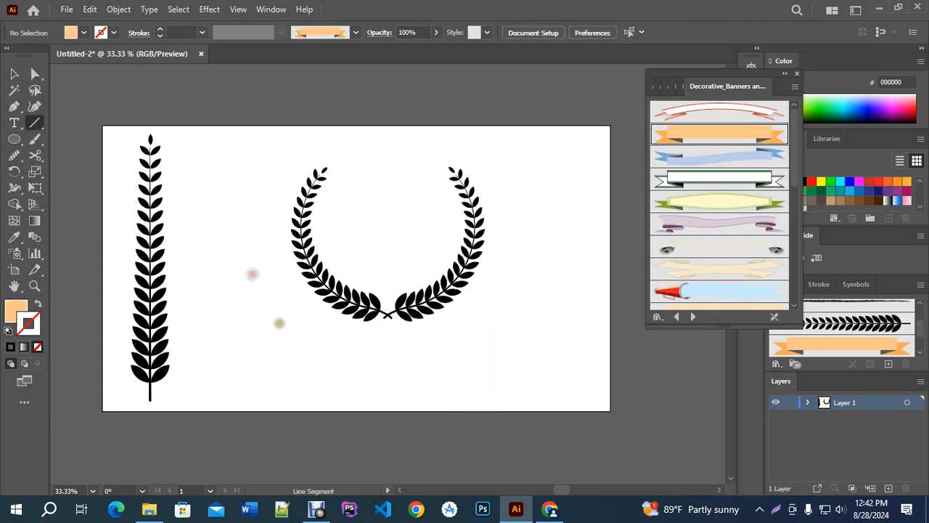
left_click_drag(281, 332, 497, 332)
left_click(34, 106)
left_click_drag(388, 332, 389, 363)
left_click(13, 74)
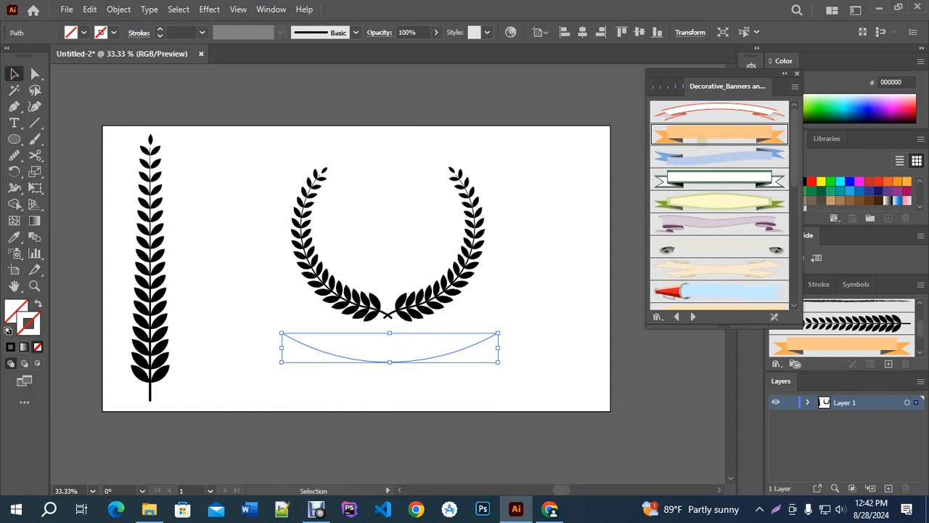
Step: Apply the orange ribbon banner brush to the arc below the wreath and set its stroke weight to 4 pt
left_click(701, 141)
left_click(159, 30)
left_click(159, 29)
left_click(160, 30)
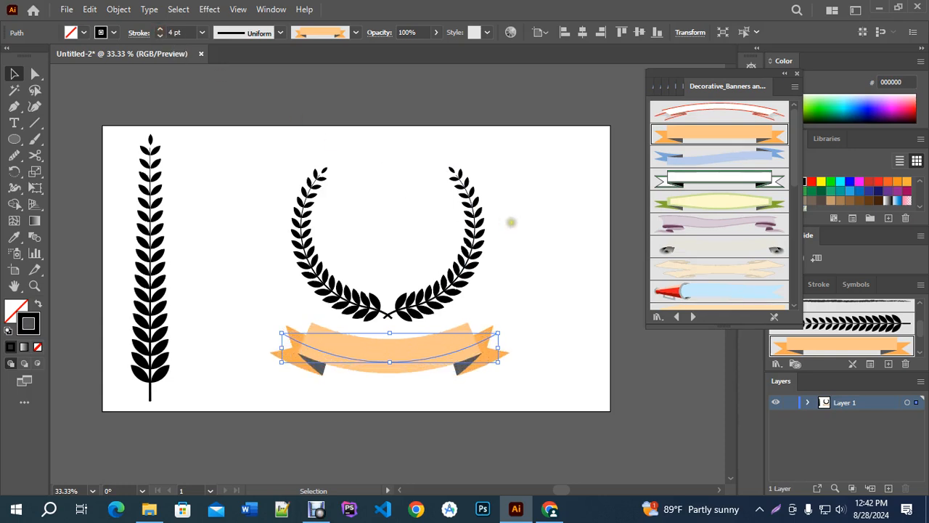
Step: Reduce the ribbon banner's stroke weight to 3 pt, move it up against the wreath and stretch it slightly wider
left_click(159, 36)
left_click_drag(425, 349, 425, 339)
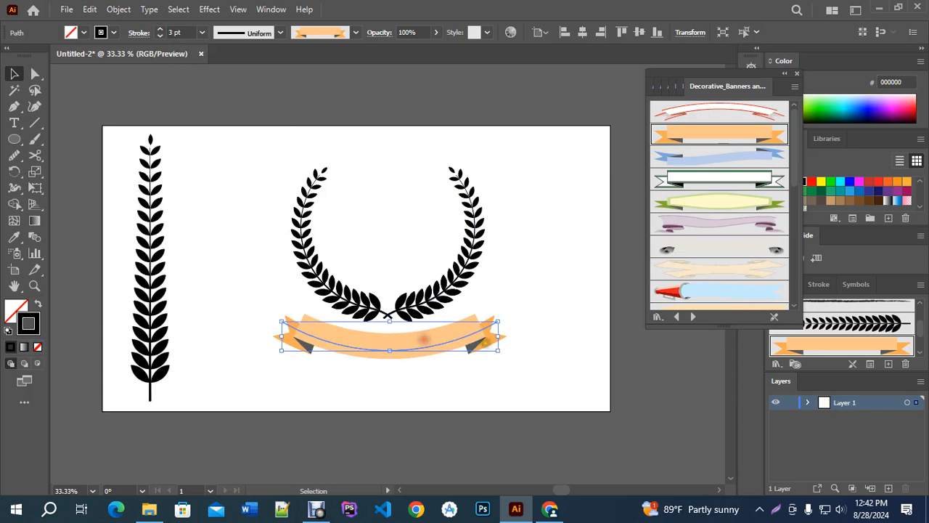
left_click_drag(497, 311, 503, 318)
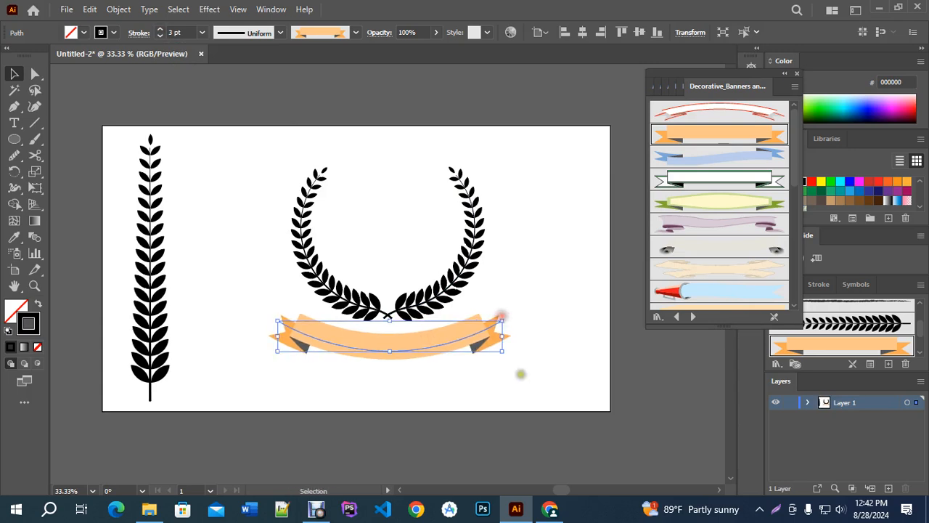
left_click(521, 374)
Step: Expand the appearance of the curved ribbon banner and ungroup it into separate shapes
left_click(403, 345)
key("ctrl+equal")
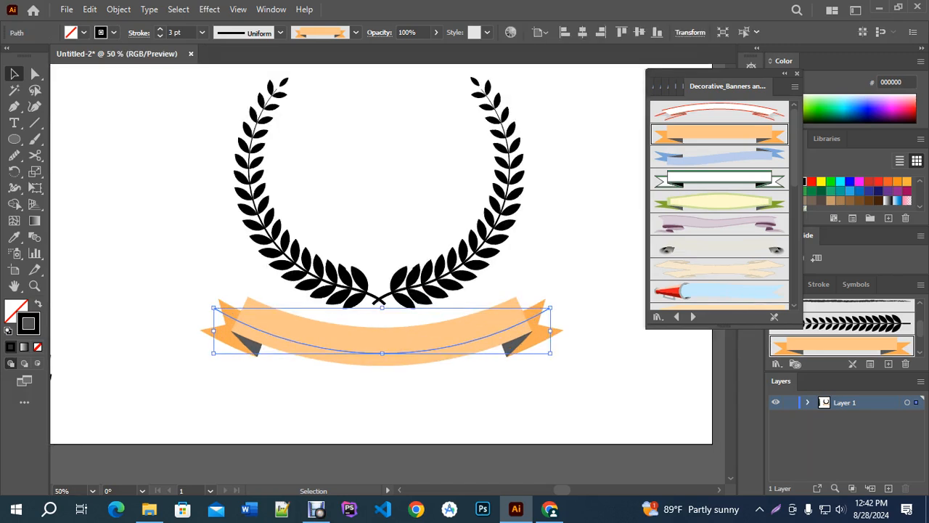
left_click(355, 33)
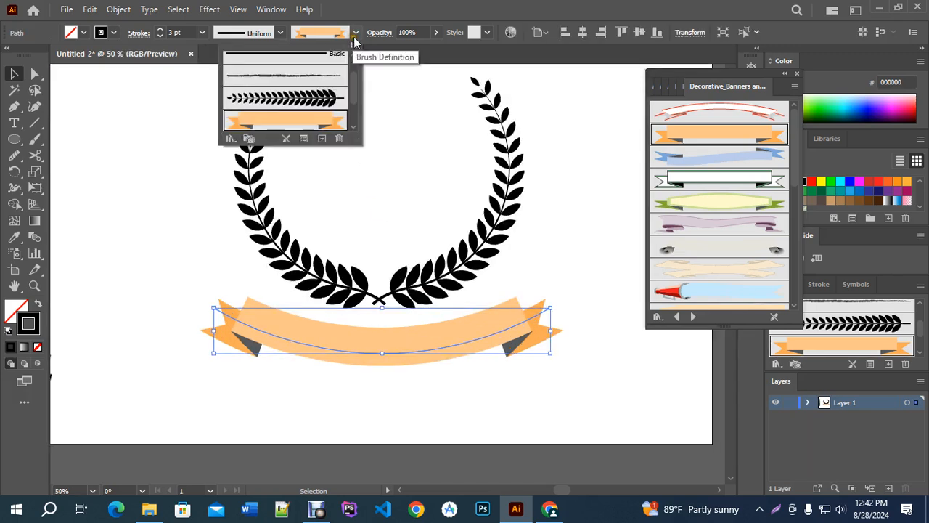
left_click(119, 9)
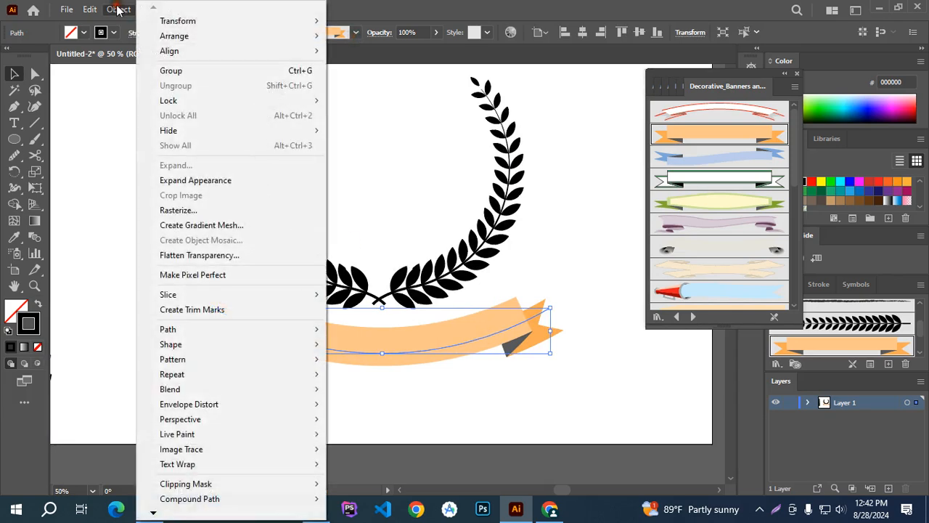
left_click(188, 180)
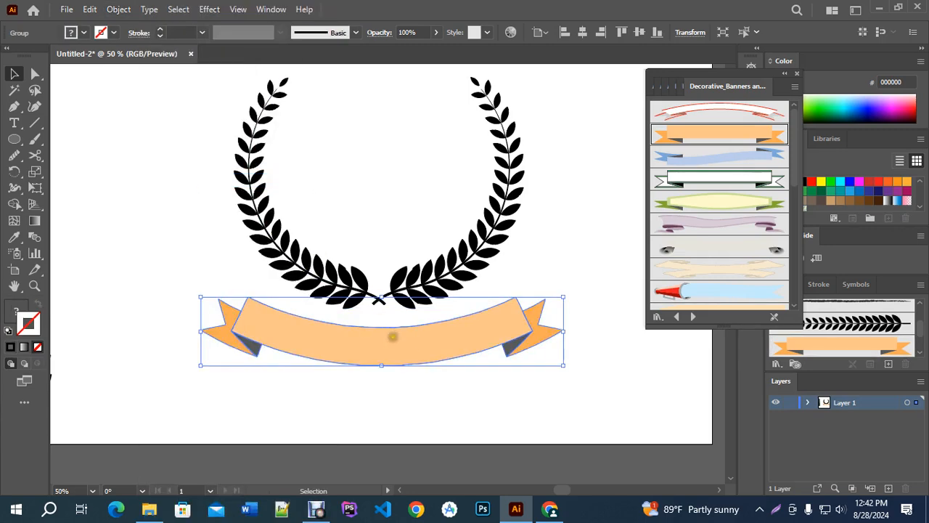
right_click(395, 342)
left_click(433, 219)
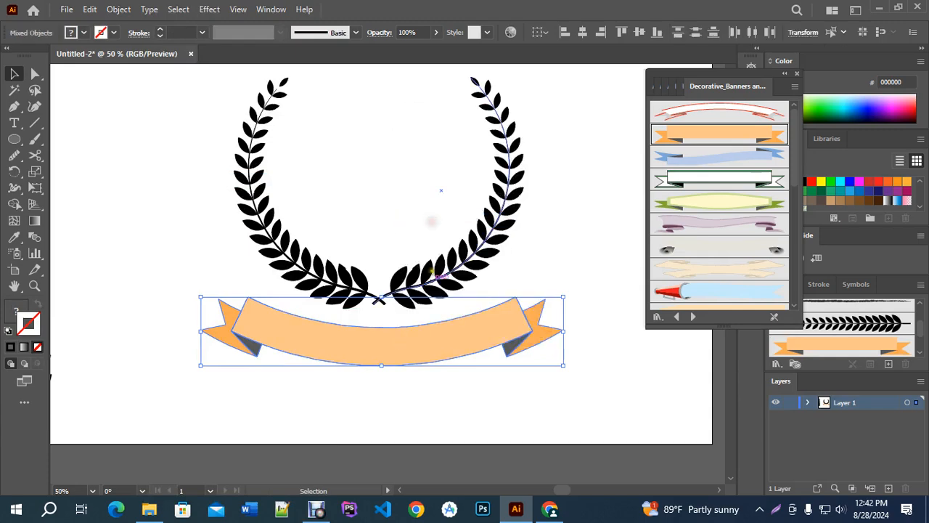
left_click(430, 371)
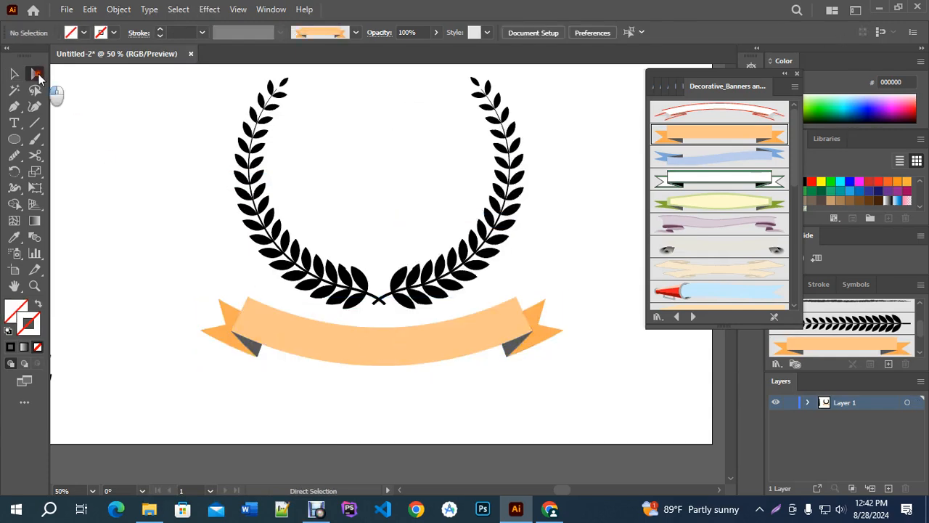
Step: Recolour the ribbon's central band black to match the wreath
left_click(305, 342)
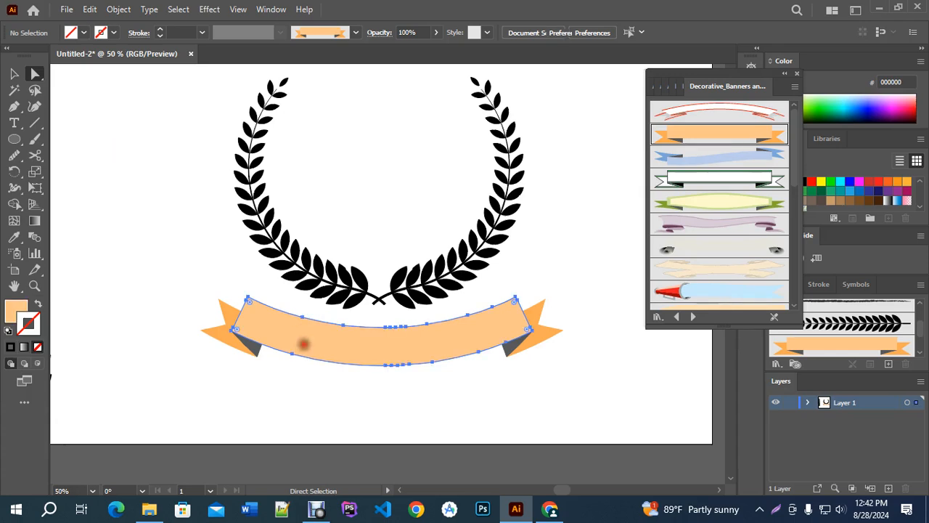
left_click(15, 238)
left_click(282, 266)
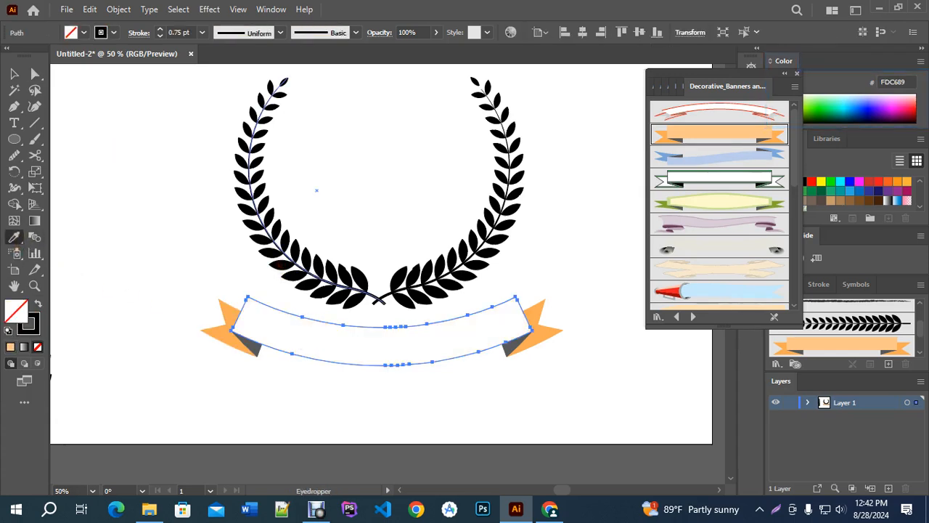
left_click_drag(731, 75, 646, 69)
key("ctrl+z")
left_click(801, 183)
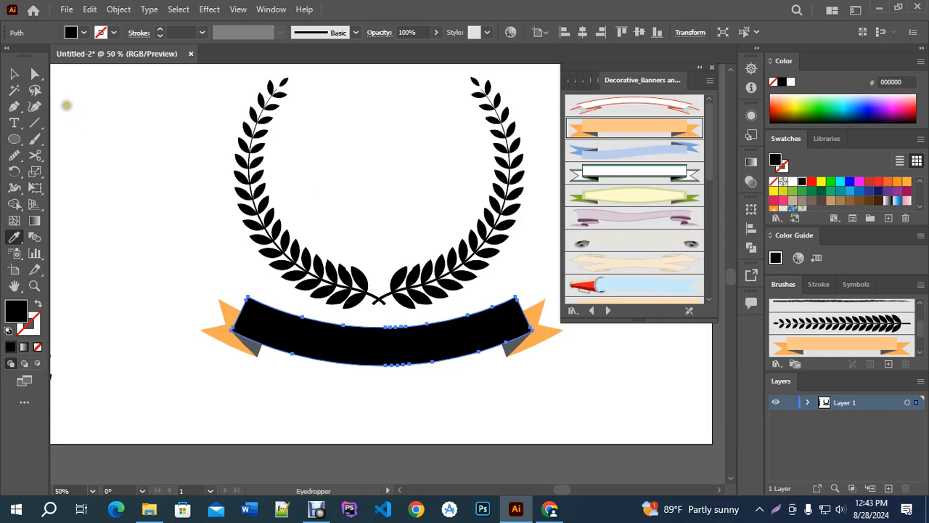
Step: Fill the ribbon's central band with light green
left_click(35, 79)
left_click(225, 321)
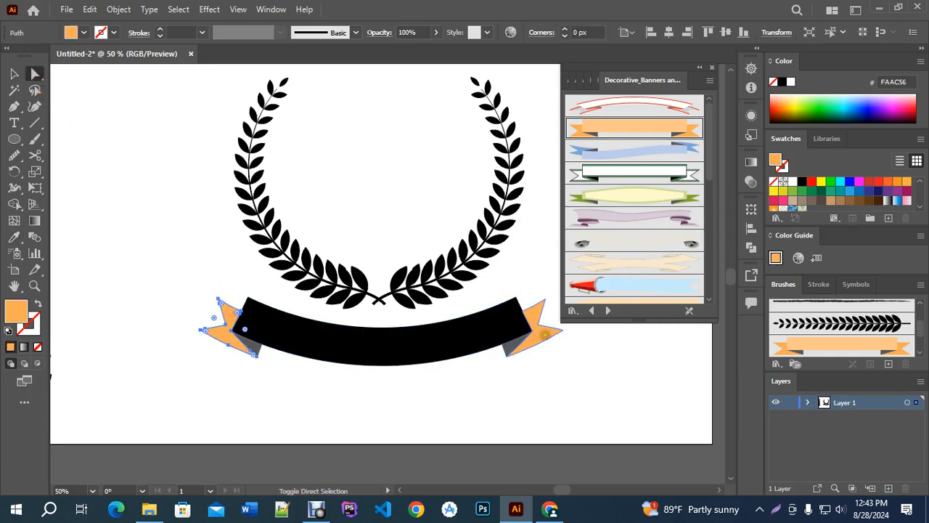
left_click(543, 333, "shift")
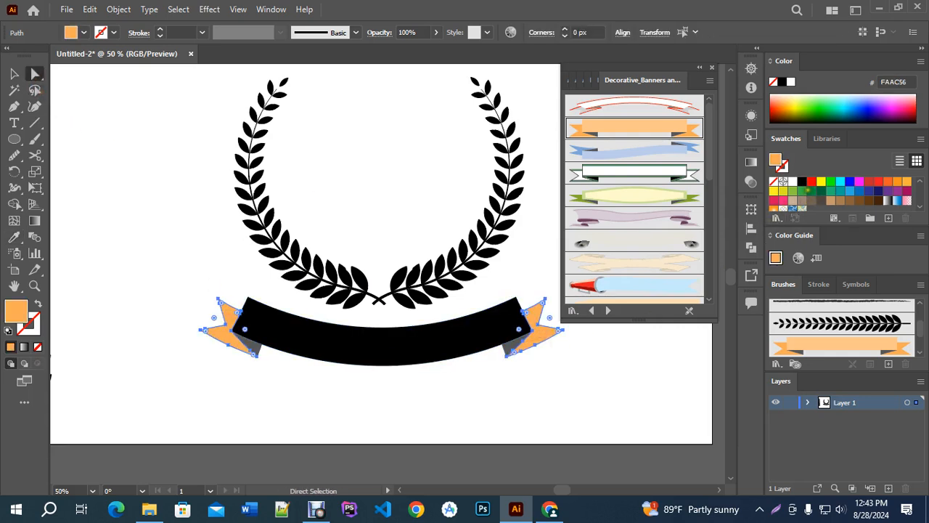
left_click(433, 334)
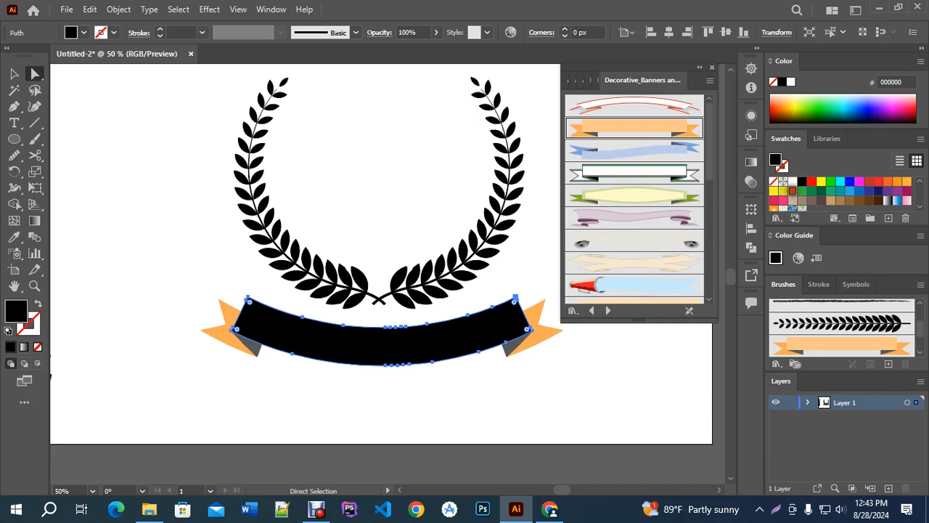
left_click(790, 190)
Step: Fill both forked tails of the ribbon with medium green 39B54A
left_click(546, 333)
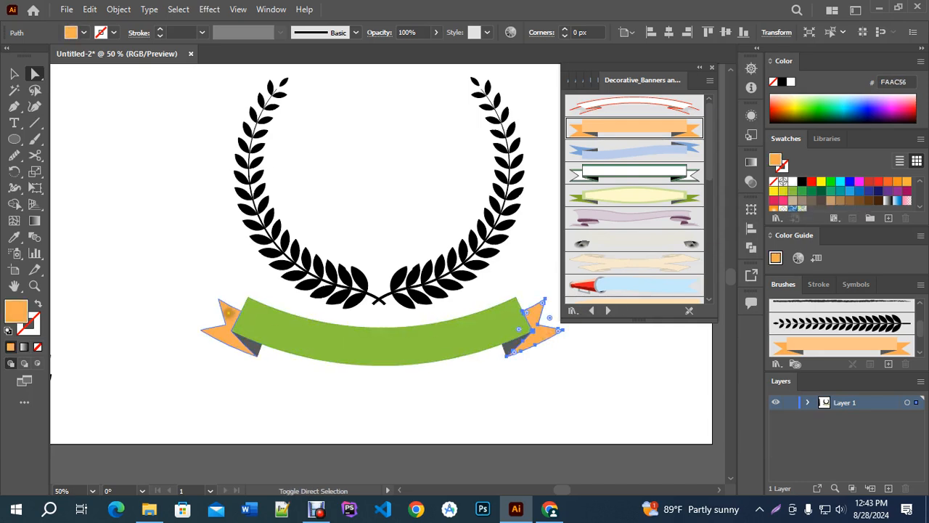
left_click(228, 313, "shift")
left_click(792, 191)
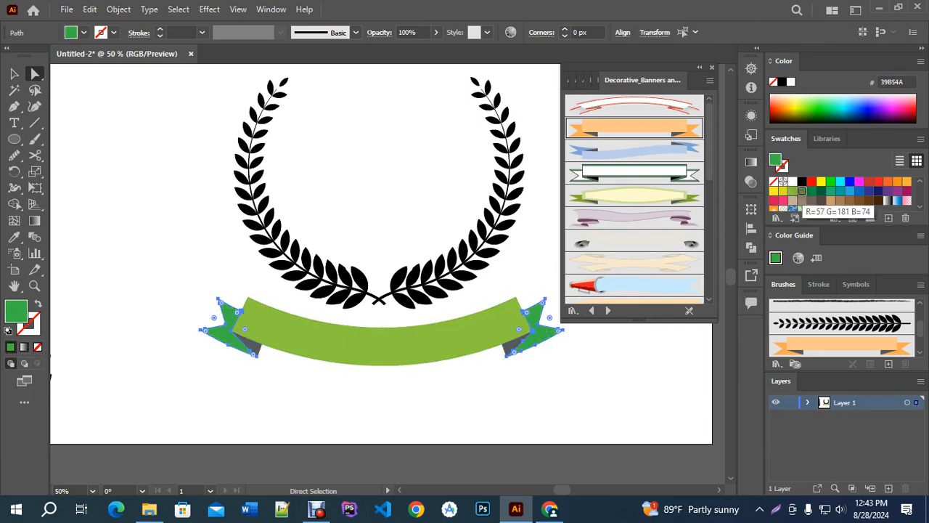
Step: Fill the ribbon's small folds at both ends with dark green 006837
left_click(511, 357)
left_click(511, 348)
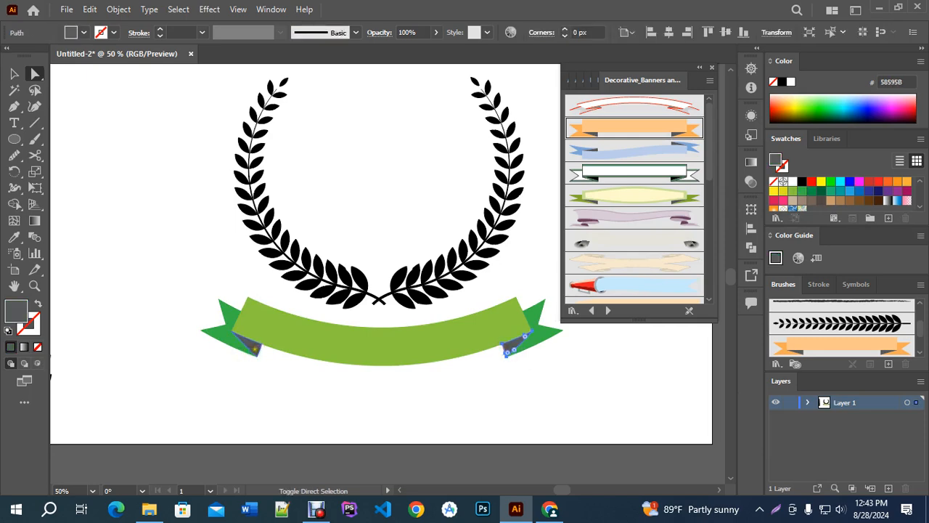
left_click(821, 190)
left_click(581, 374)
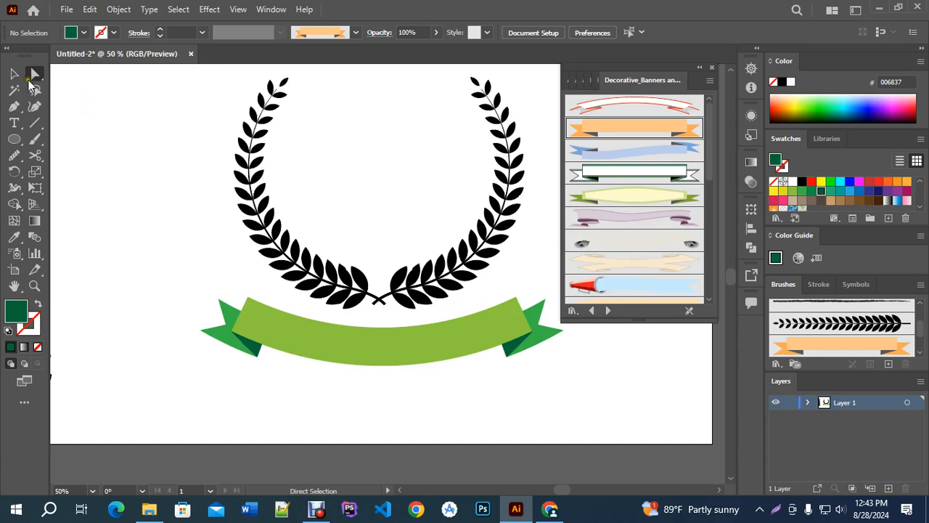
Step: Try to recolour both laurel branches by setting their stroke colour to light green 8CC63F
left_click(13, 74)
left_click_drag(207, 133, 525, 242)
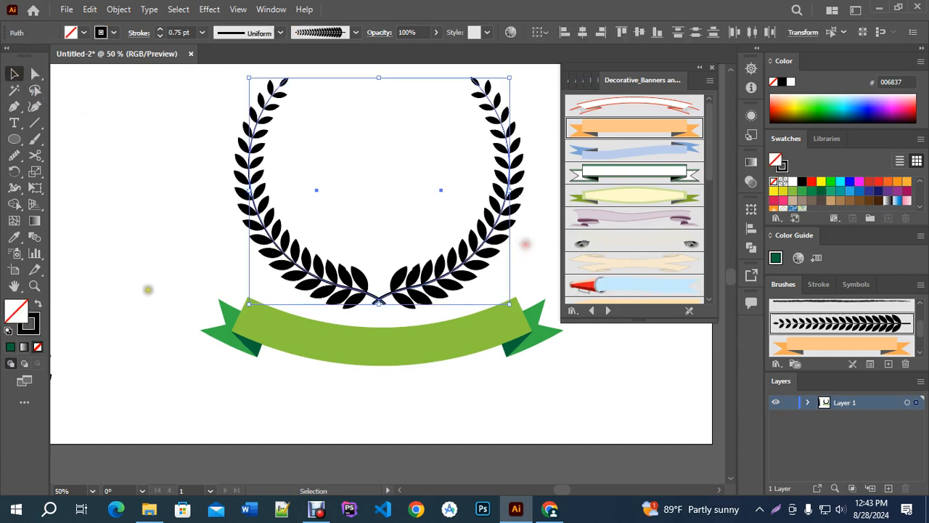
left_click(33, 324)
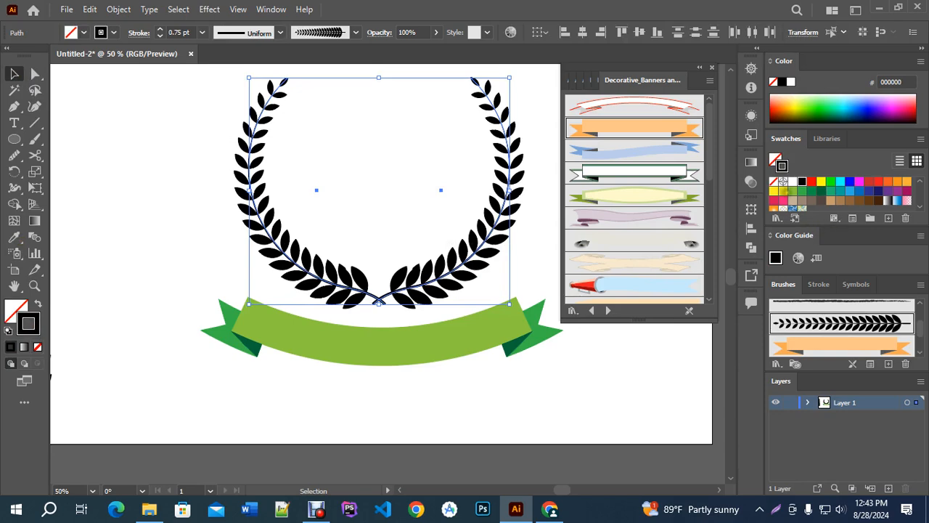
left_click(792, 191)
left_click_drag(529, 383, 490, 401)
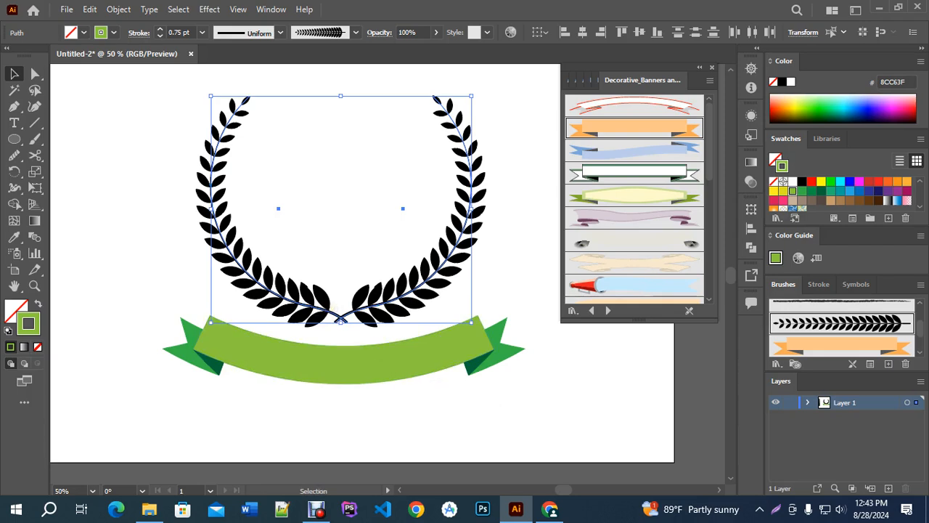
Step: Expand the appearance of both laurel branches into editable shapes
scroll(332, 308, "down", 1)
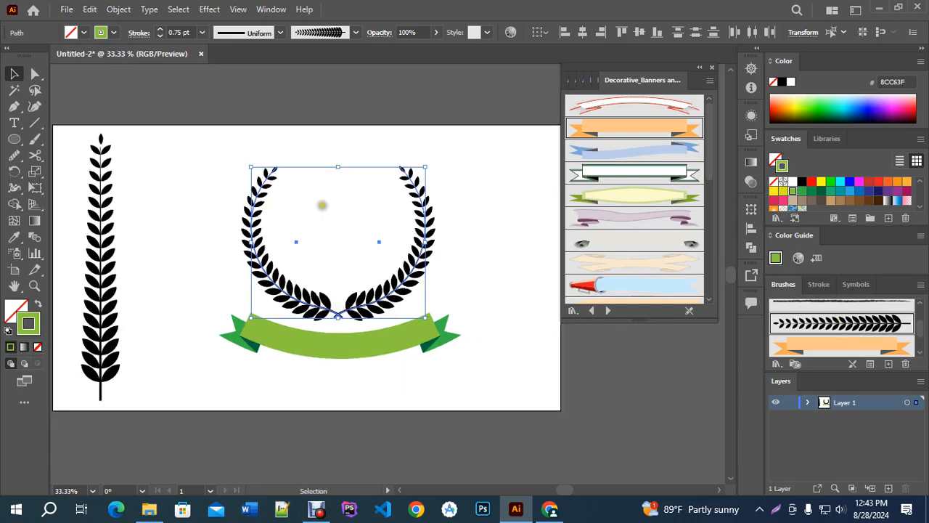
left_click_drag(211, 137, 455, 268)
left_click(118, 9)
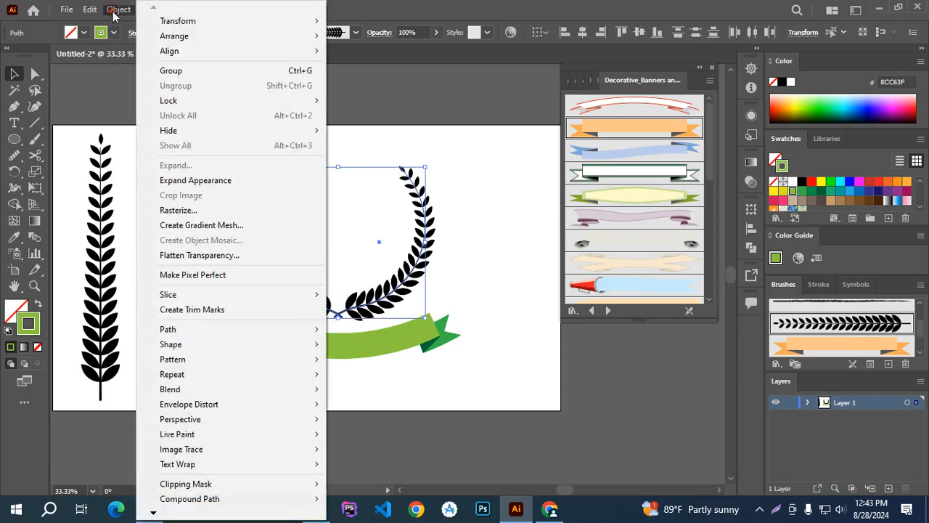
left_click(197, 182)
scroll(399, 308, "up", 1)
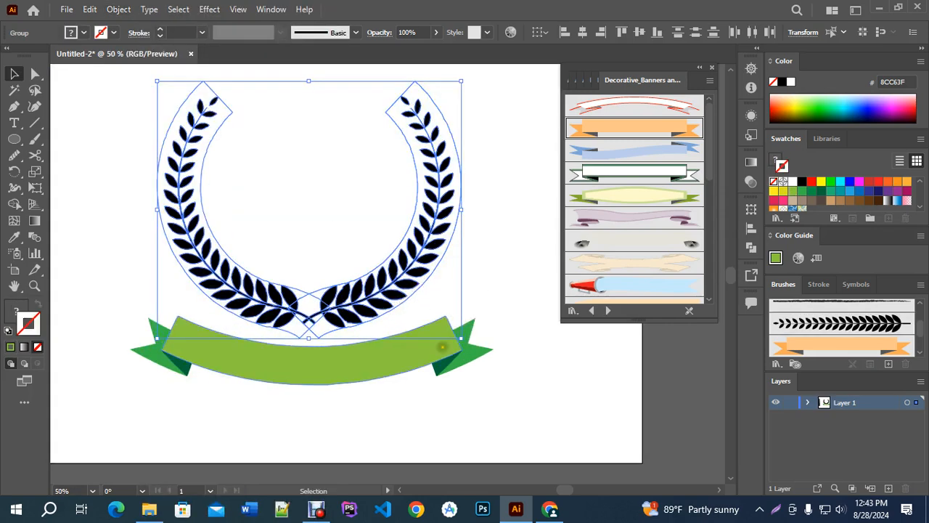
left_click(317, 510)
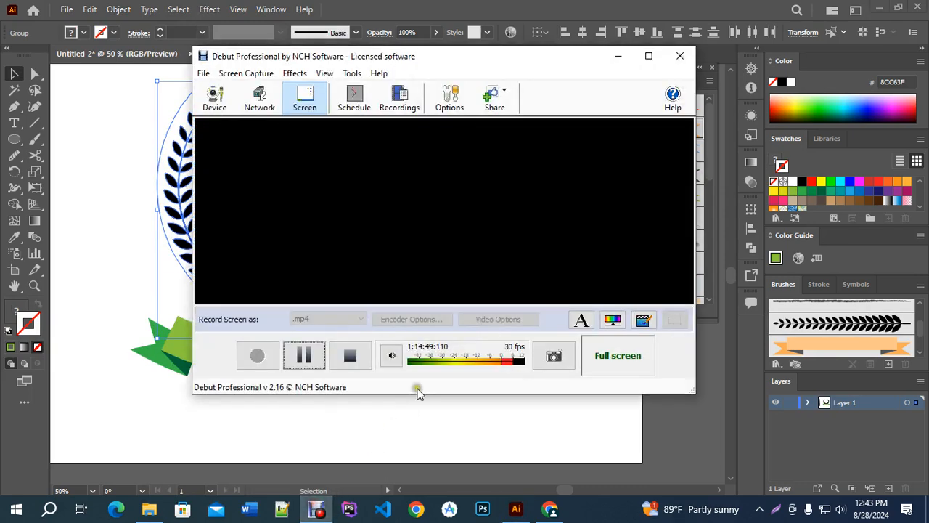
left_click(320, 361)
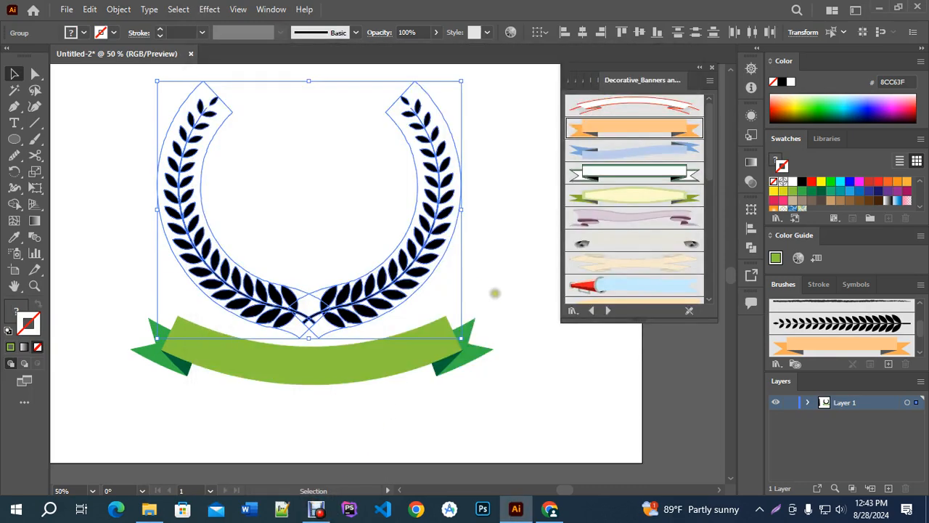
Step: Ungroup the expanded right laurel branch
left_click(494, 293)
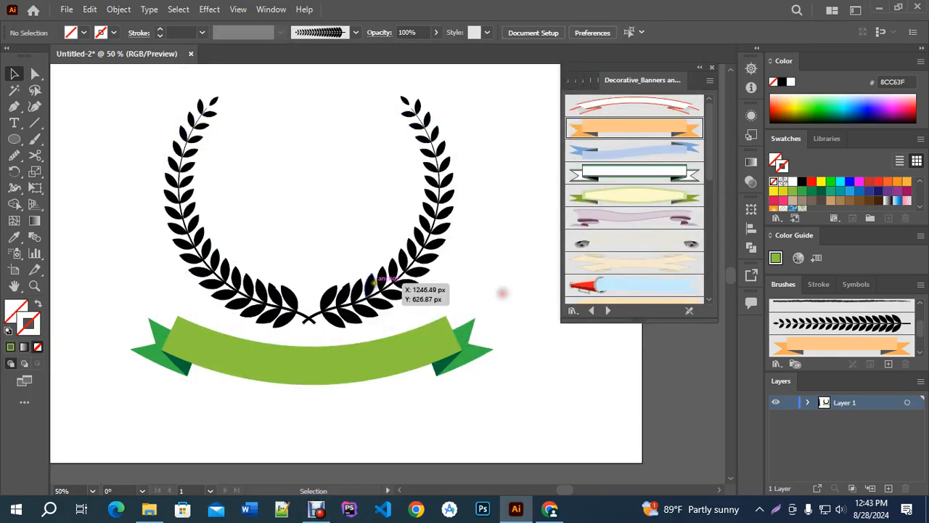
left_click(367, 289)
right_click(367, 289)
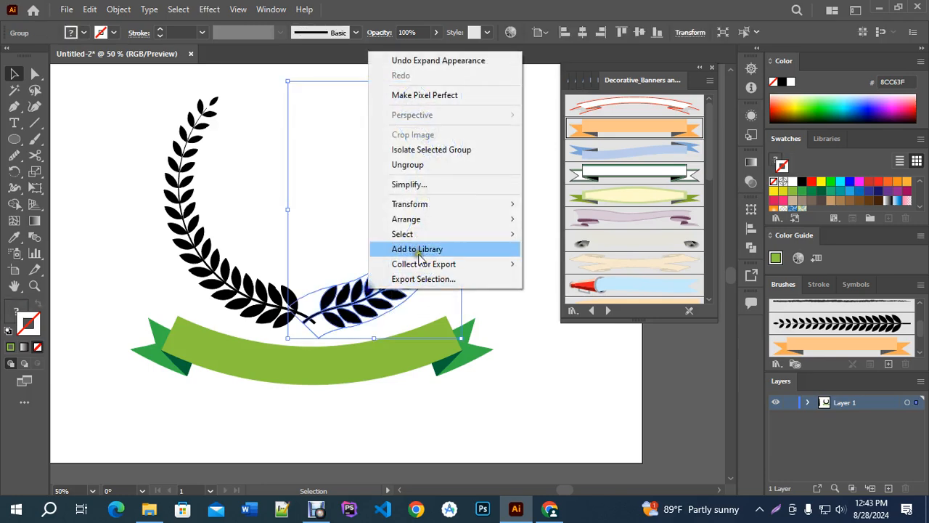
left_click(423, 170)
left_click(504, 266)
Step: Fill the leaf group of the right laurel branch with light green 8CC63F
left_click(446, 178)
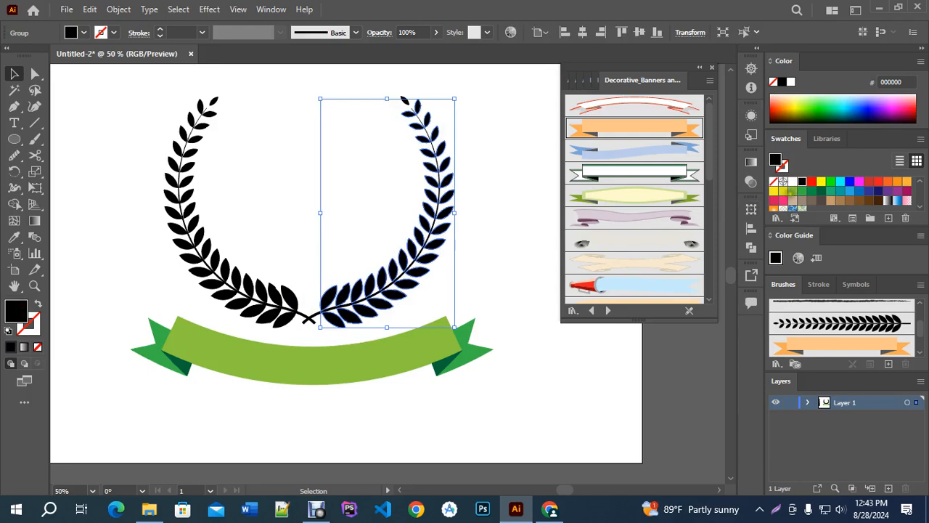
left_click(792, 190)
left_click(464, 231)
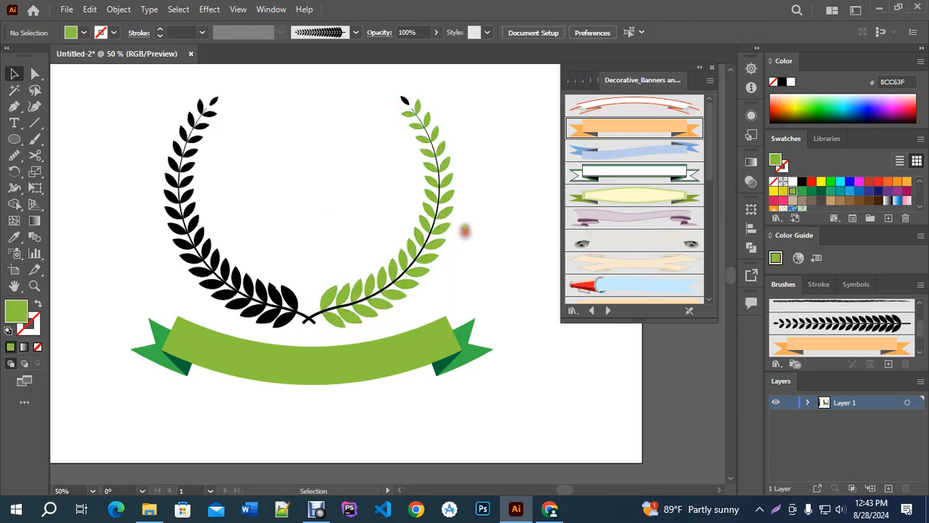
Step: Fill the right branch's stem and its black tip leaf with light green 8CC63F
scroll(414, 114, "up", 2)
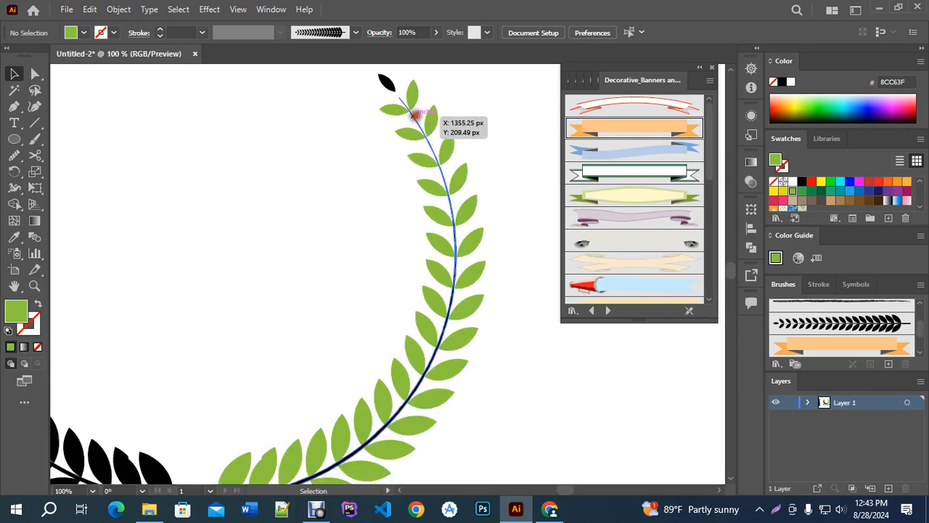
left_click(412, 112)
left_click(792, 189)
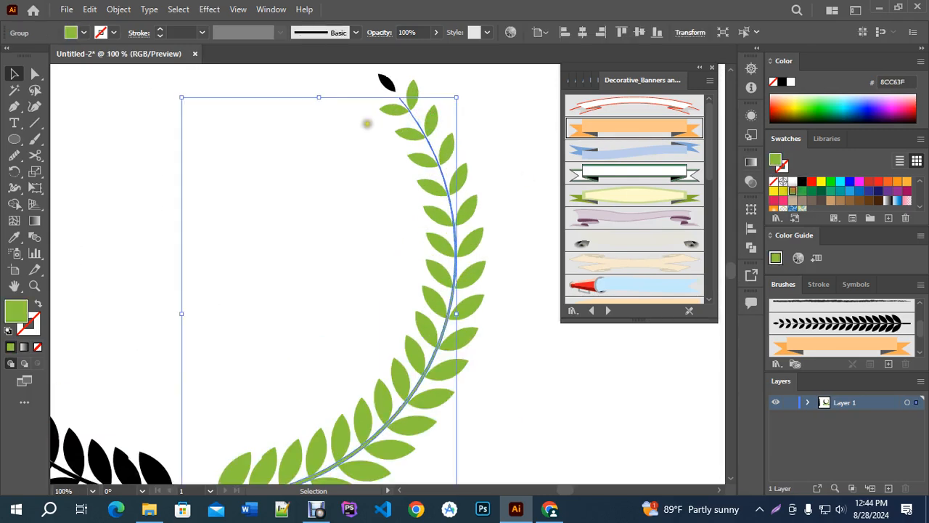
left_click(384, 82)
left_click(792, 188)
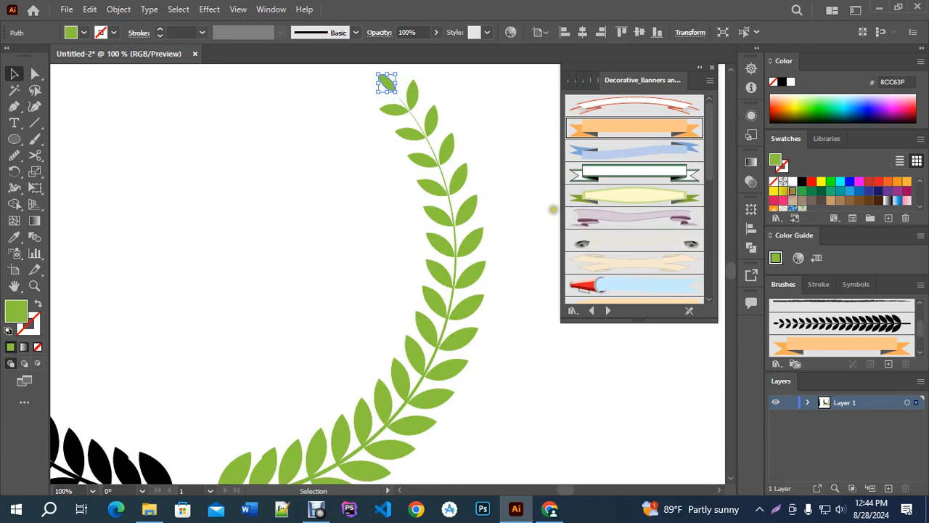
Step: Isolate the left laurel branch, select all its black shapes with the Magic Wand, fill them with light green 8CC63F and leave isolation mode
scroll(546, 210, "down", 2)
left_click(264, 297)
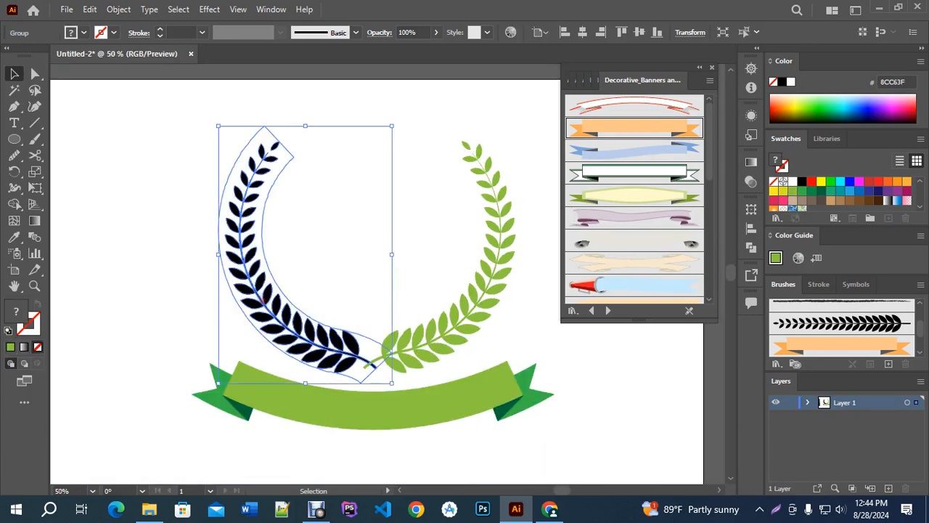
double_click(263, 298)
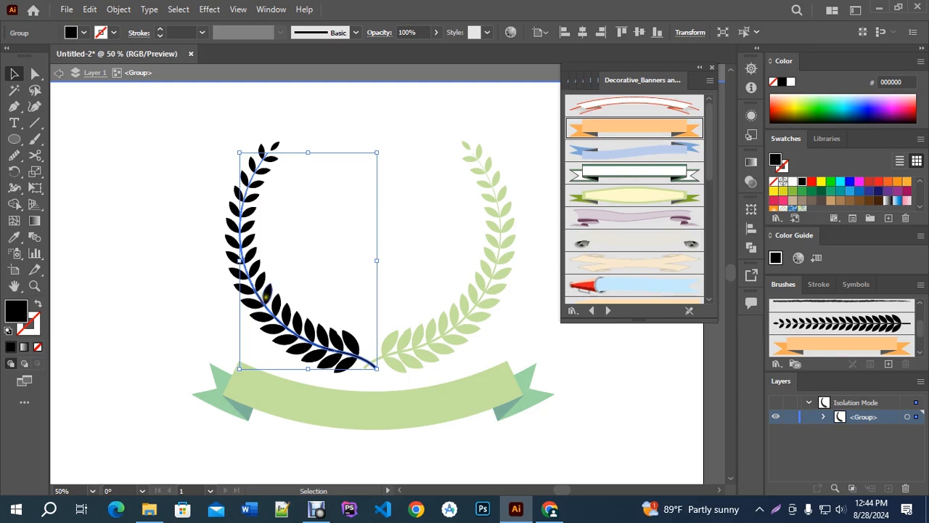
left_click(14, 90)
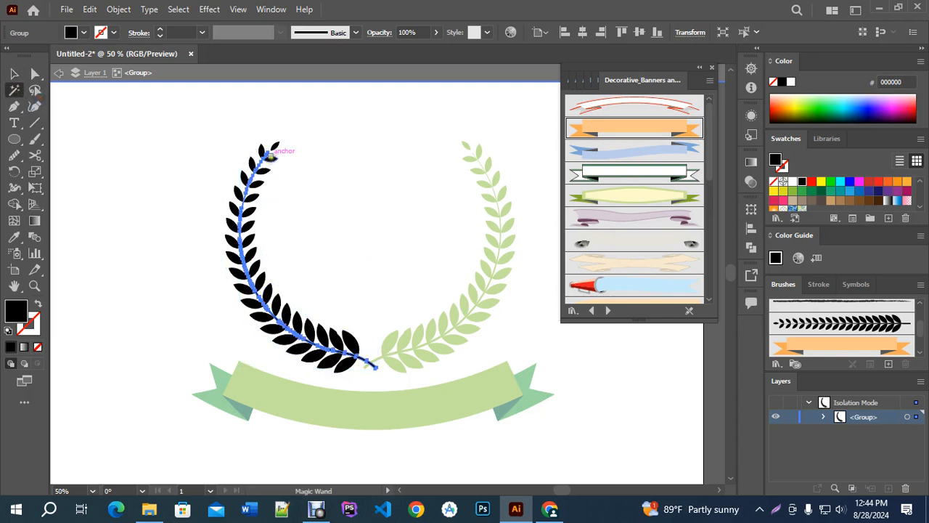
left_click(271, 154)
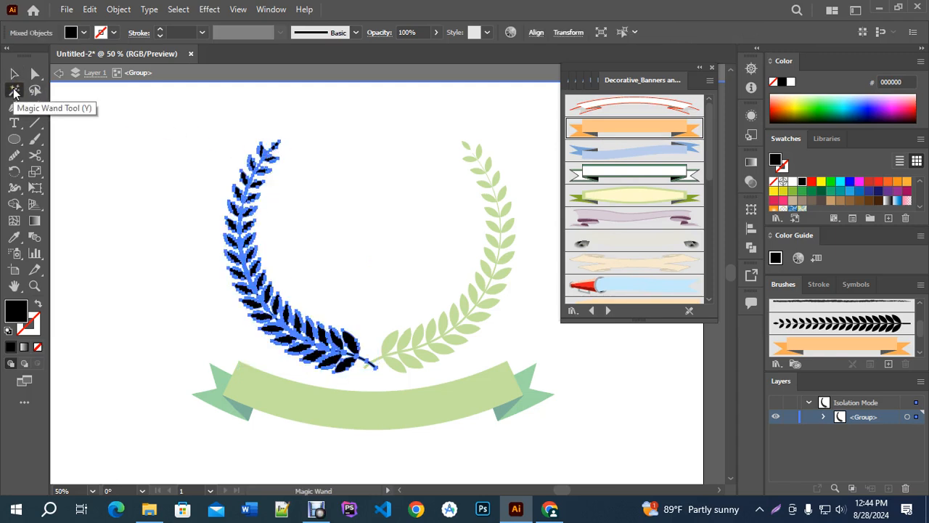
left_click(793, 190)
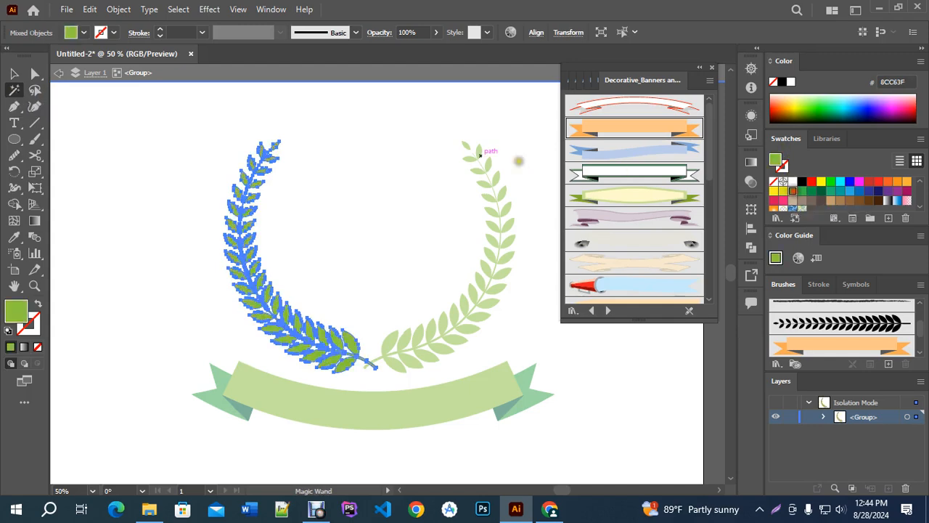
left_click(306, 78)
left_click(14, 74)
left_click(155, 121)
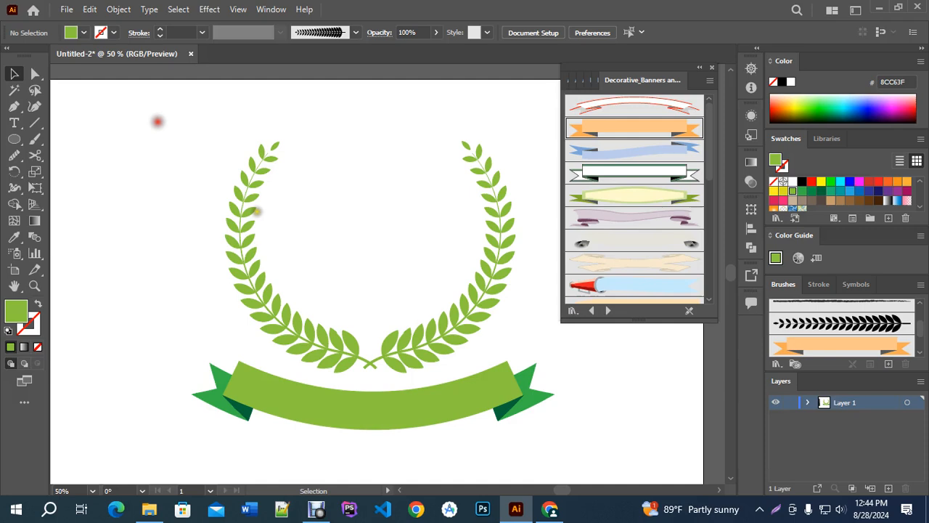
Step: Close the floating decorative banners brush library
key("ctrl+minus")
left_click(712, 68)
left_click_drag(514, 293, 564, 275)
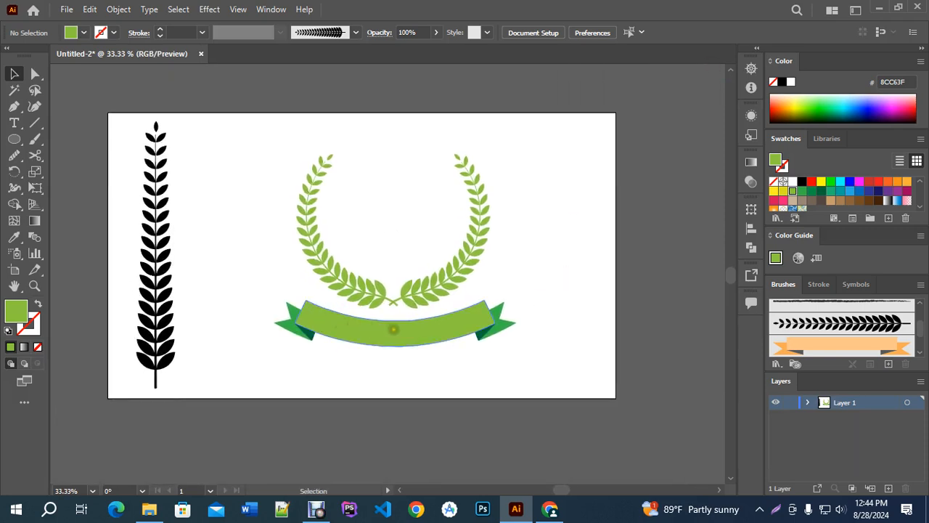
Step: Draw a nearly horizontal two-point line across the banner from its left end to its right end with the Pen tool
left_click(14, 106)
scroll(314, 307, "up", 1, "alt")
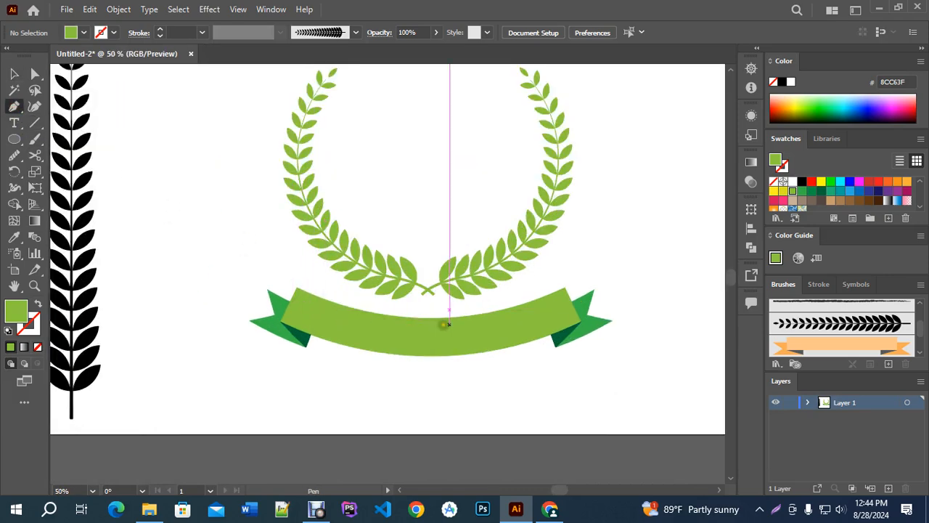
scroll(509, 326, "up", 2, "alt")
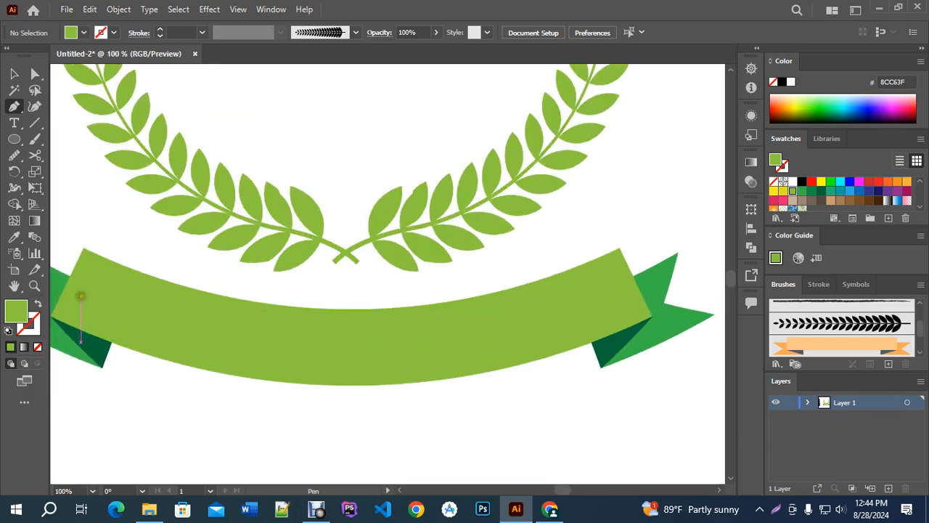
left_click(75, 291)
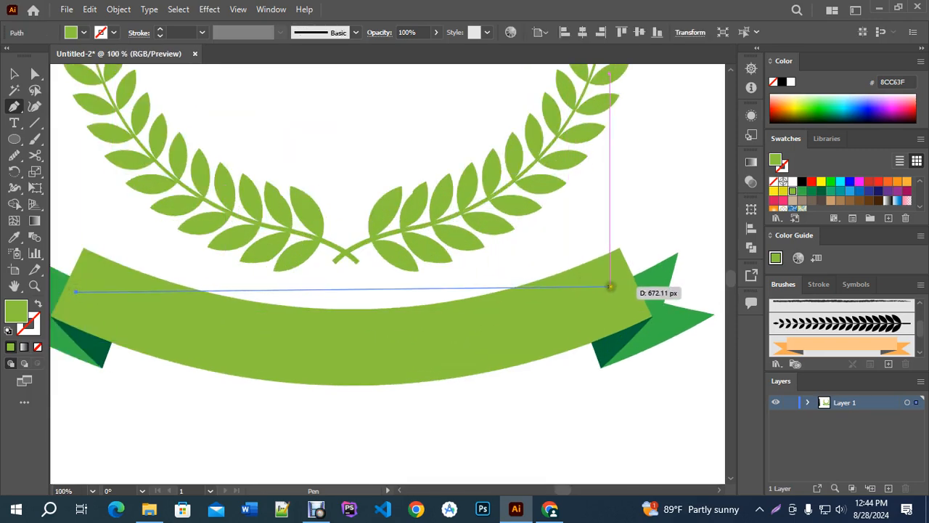
left_click(628, 286)
Step: Bend the middle of the line downward with the Curvature tool to follow the banner, and swap its fill and stroke
left_click(35, 106)
left_click_drag(351, 287, 356, 350)
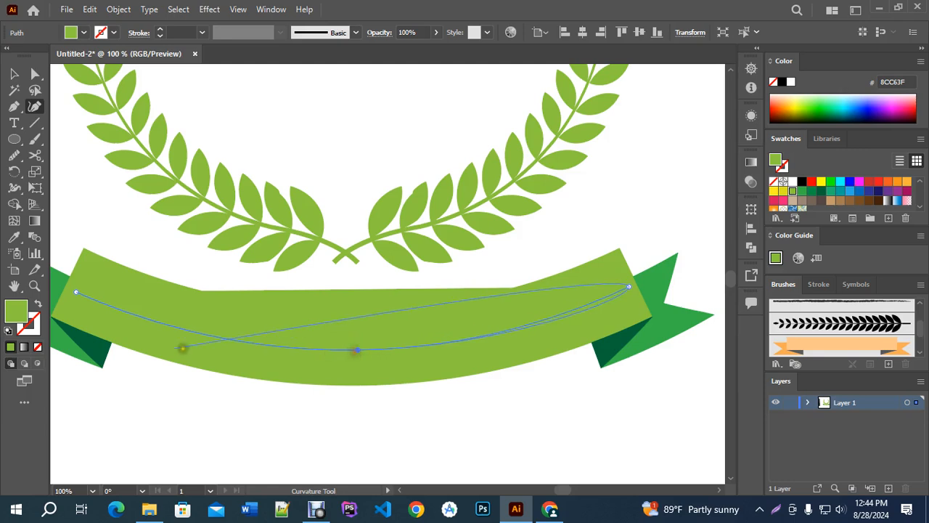
left_click(38, 303)
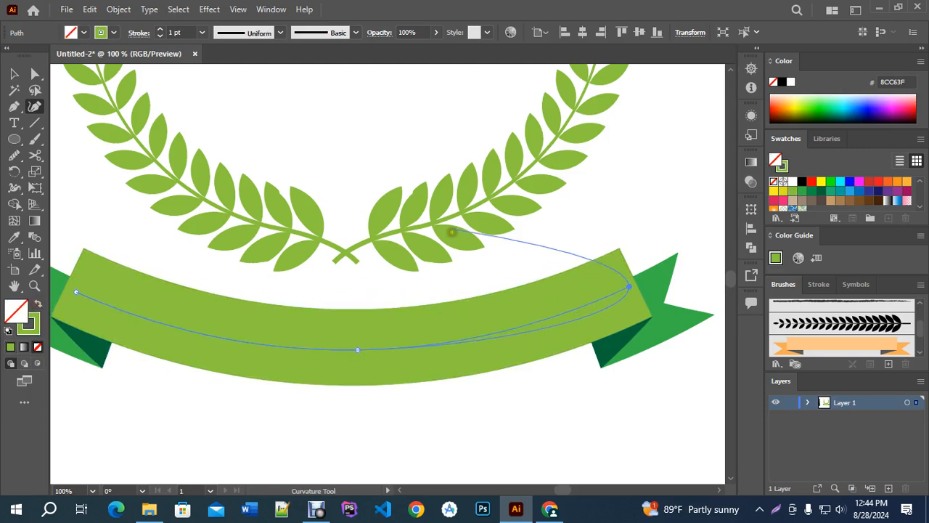
Step: Convert the curved line on the banner into path text with the Type on a Path tool
left_click(14, 127)
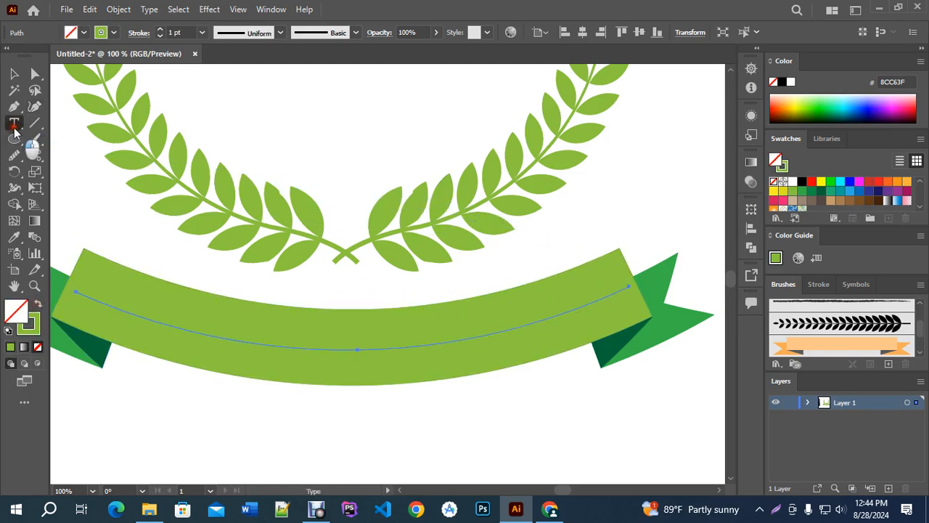
right_click(15, 130)
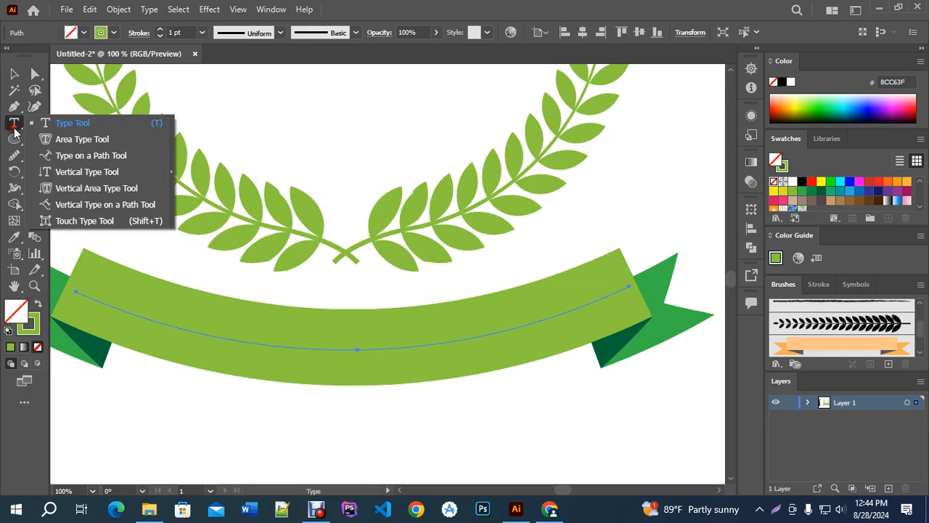
left_click(62, 160)
scroll(303, 307, "down", 1)
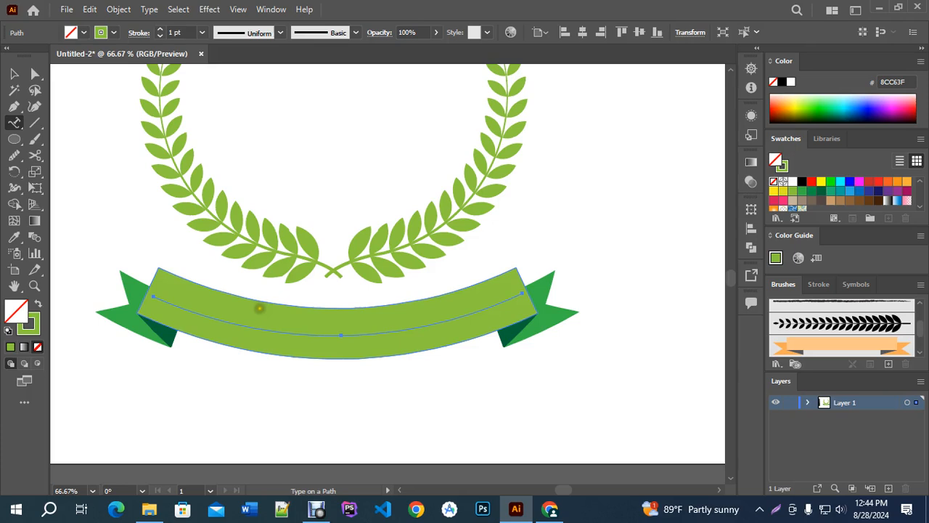
left_click(160, 298)
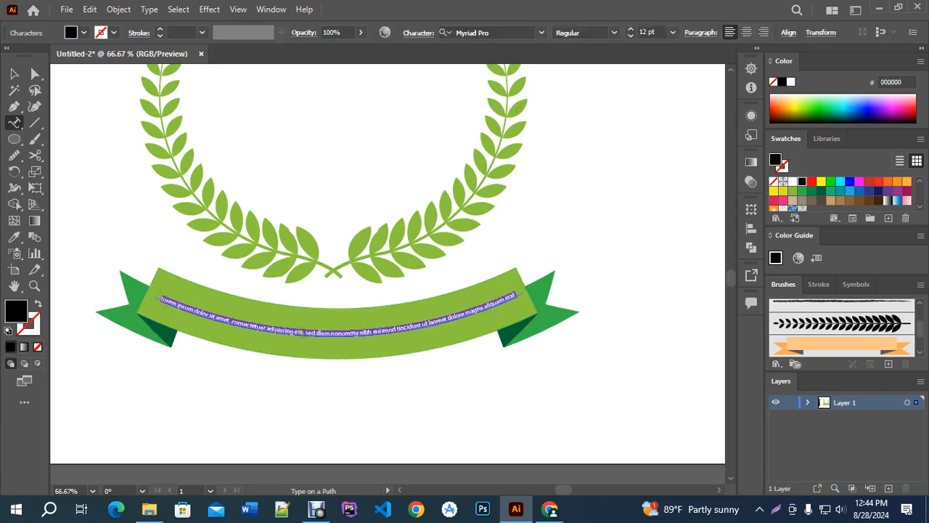
Step: Switch to the Chrome browser and search Google for "twf english media school" in the line art tab
left_click(550, 509)
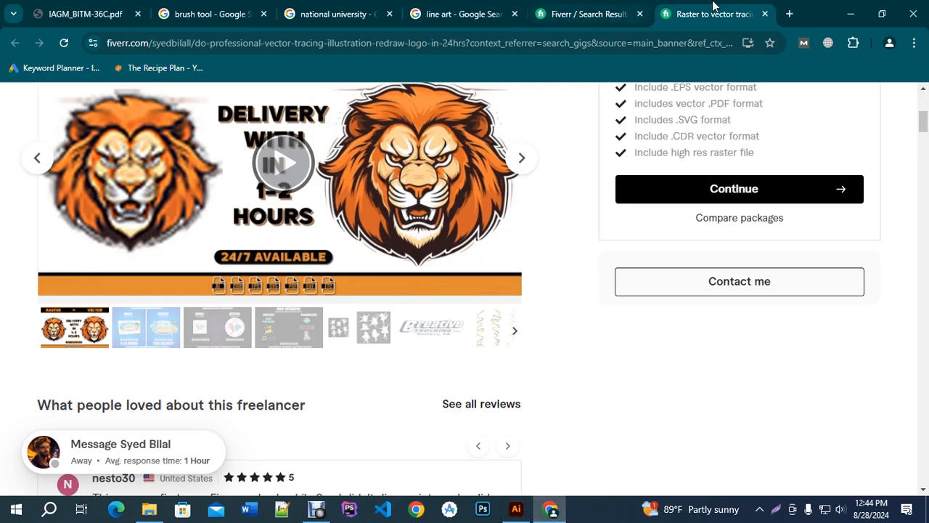
left_click(591, 14)
left_click(456, 14)
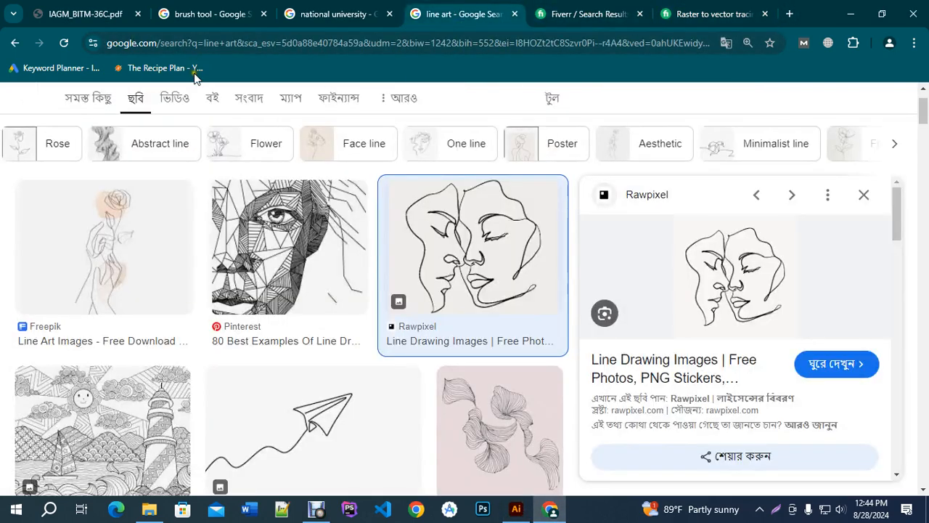
scroll(227, 155, "up", 1)
left_click(209, 45)
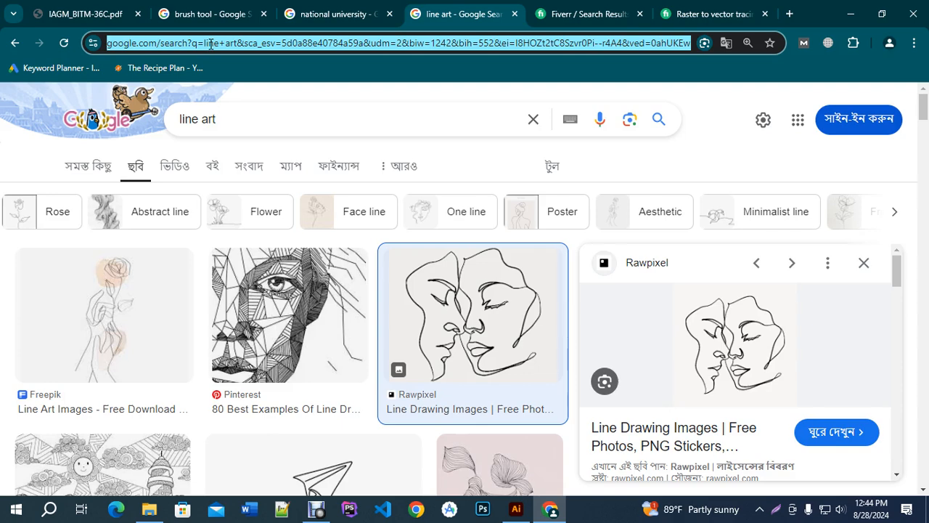
type("T")
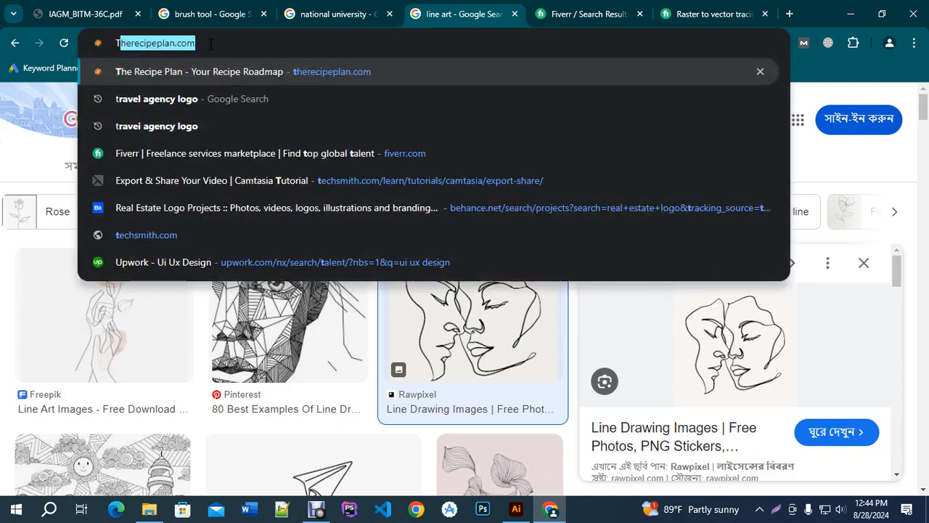
type("WF ENgli")
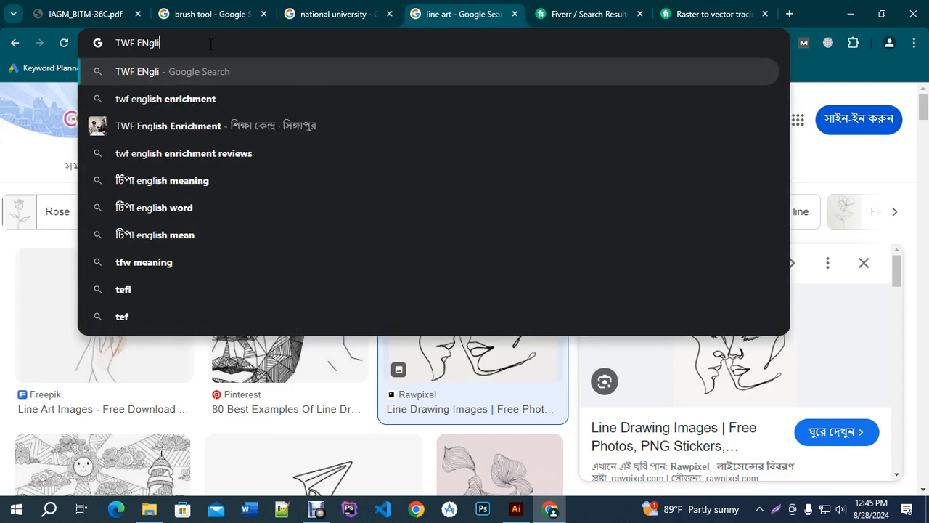
key("Down")
double_click(166, 46)
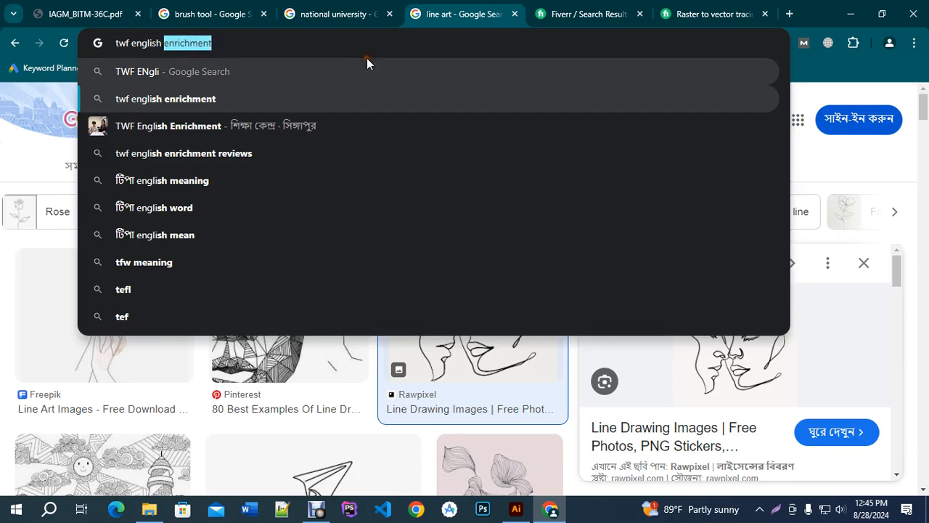
type("media sch")
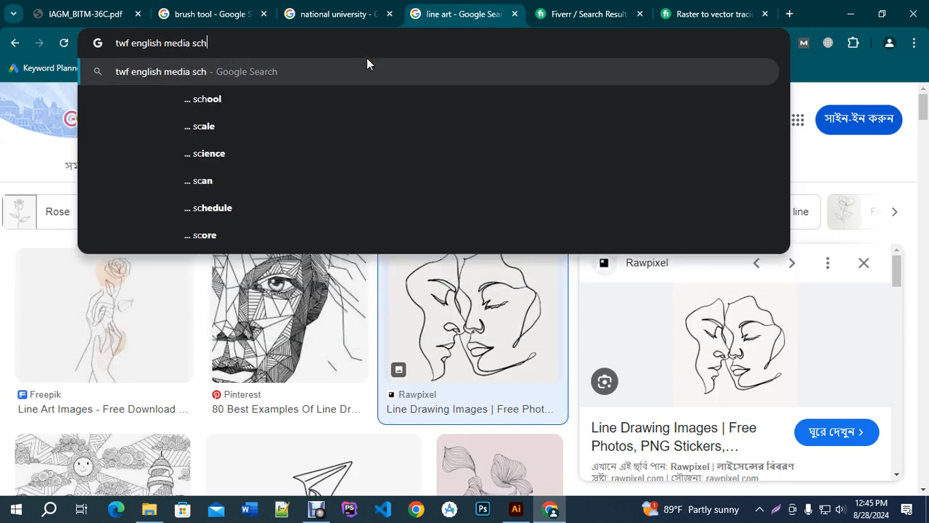
left_click(229, 102)
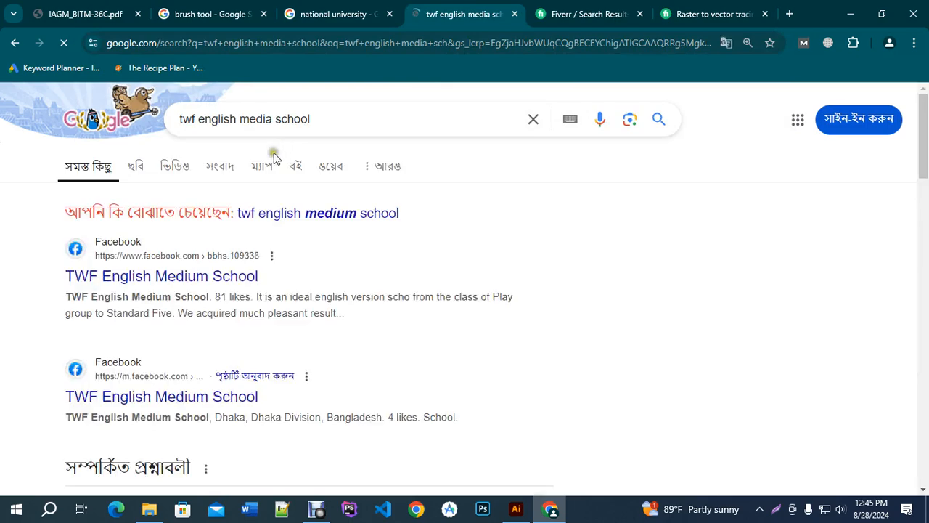
Step: Accept the corrected search "twf english medium school" and copy the title "TWF English Medium School" from the first result
left_click(303, 215)
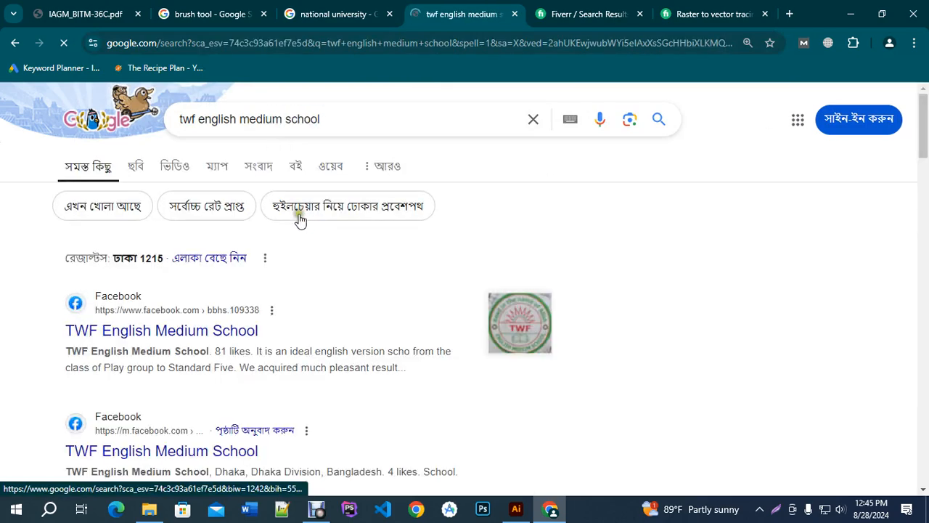
scroll(298, 220, "down", 1)
left_click_drag(55, 264, 271, 262)
key("ctrl+c")
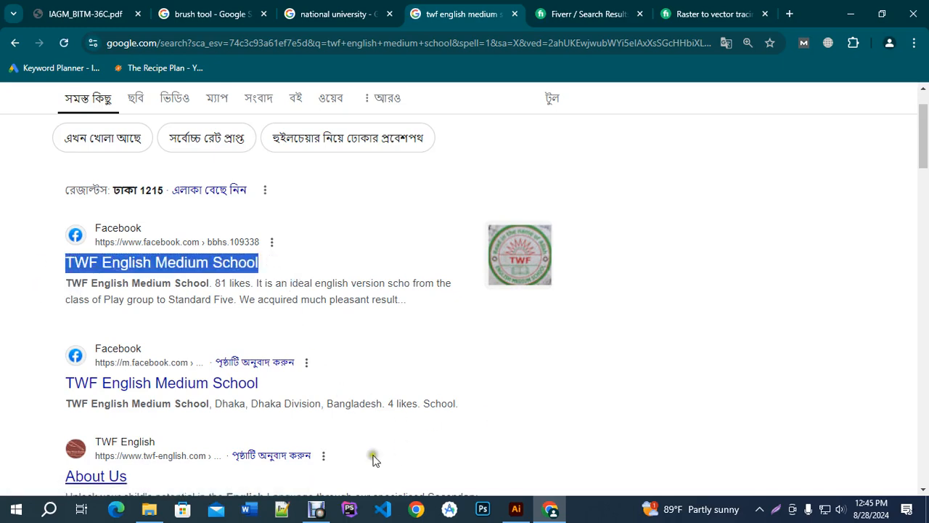
Step: Return to Illustrator, replace the placeholder path text with the copied "TWF English Medium School", and set its size to 55 pt
left_click(515, 511)
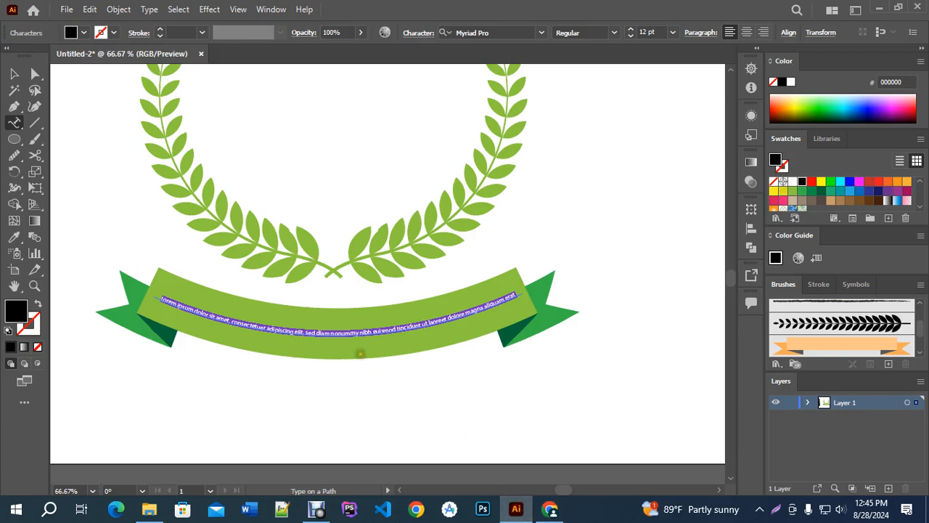
key("ctrl+v")
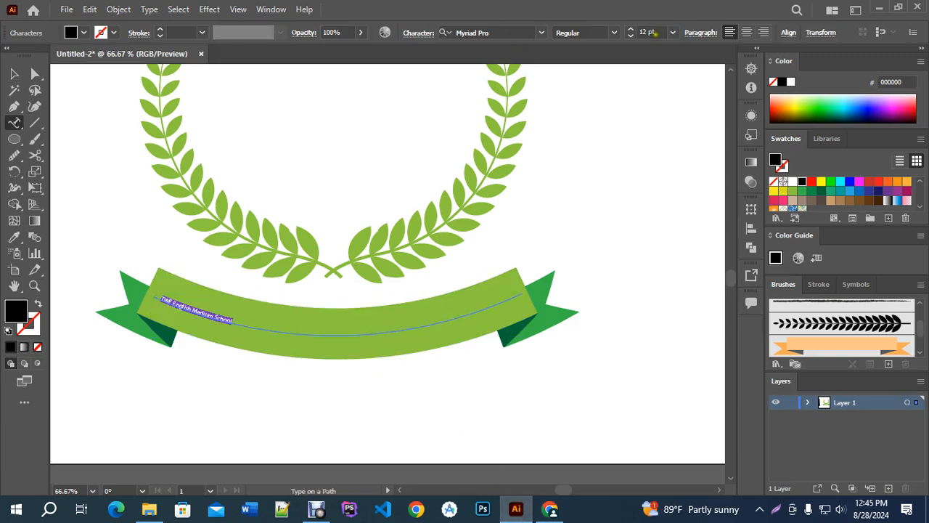
left_click(632, 30)
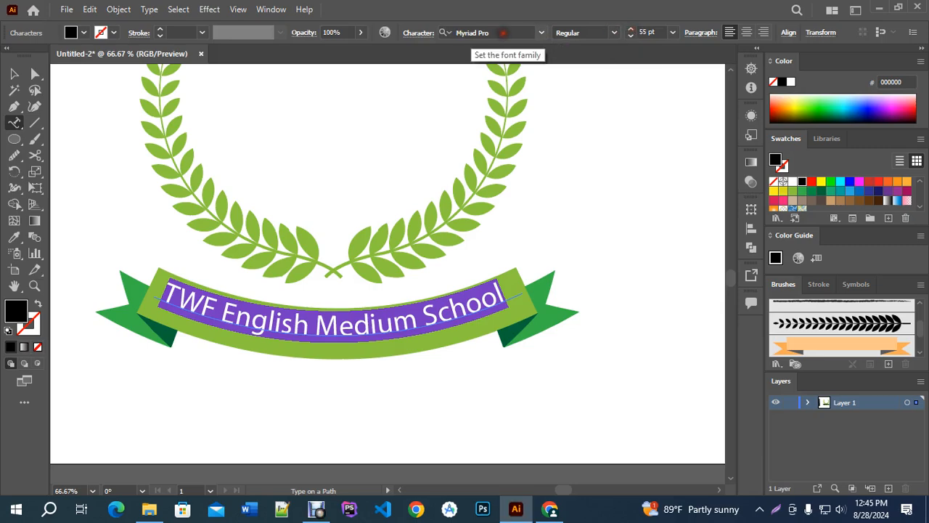
Step: Set the banner text's font to Arial Bold and reduce its size to 49 pt
left_click(504, 32)
type("arial")
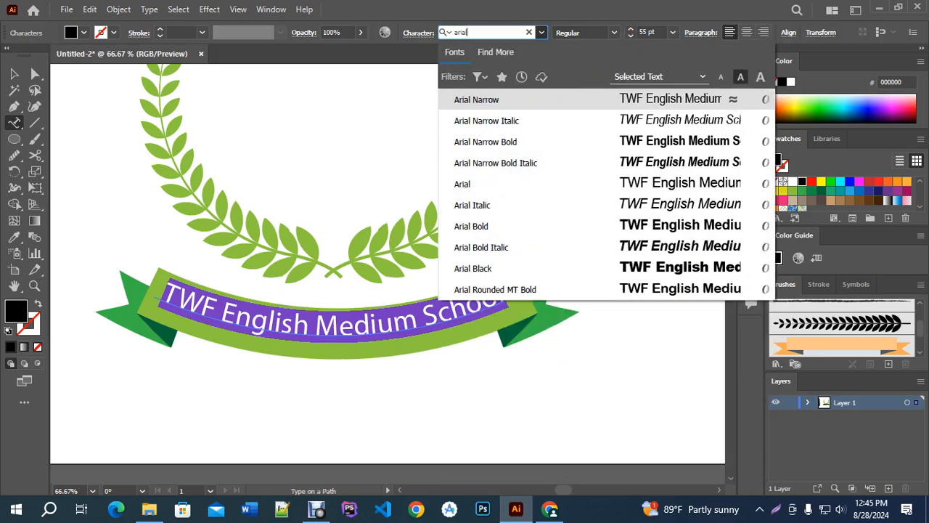
left_click(474, 226)
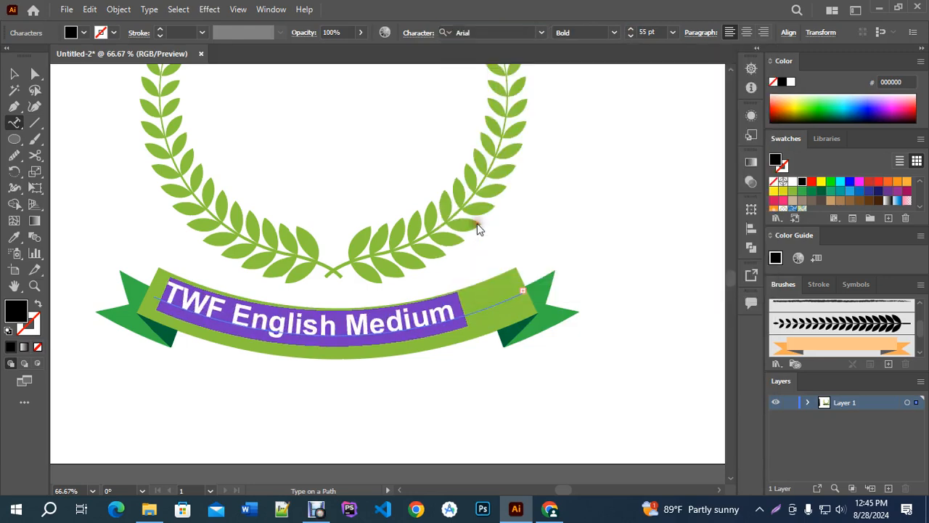
left_click(632, 35)
left_click(632, 36)
left_click(632, 35)
left_click(632, 35)
left_click(632, 36)
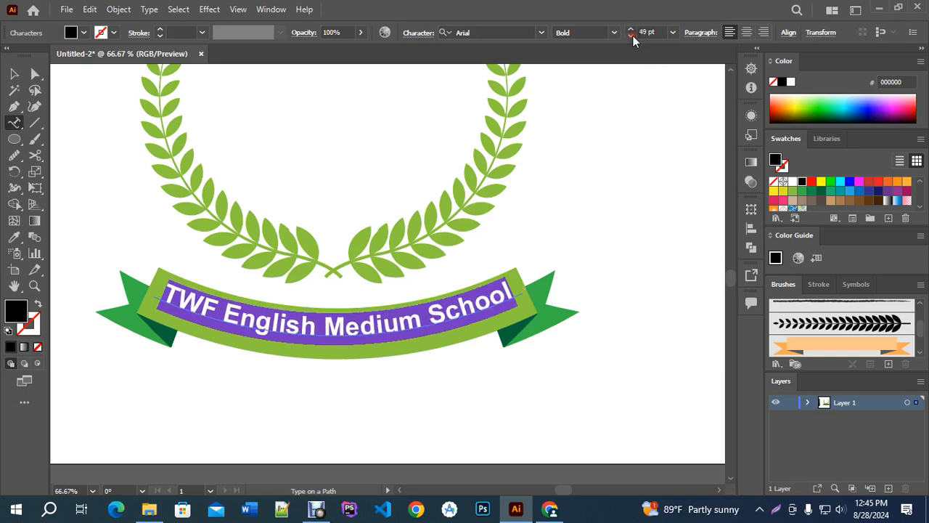
Step: Set the banner text's baseline shift to -13 pt so it sits lower within the green ribbon
left_click(14, 73)
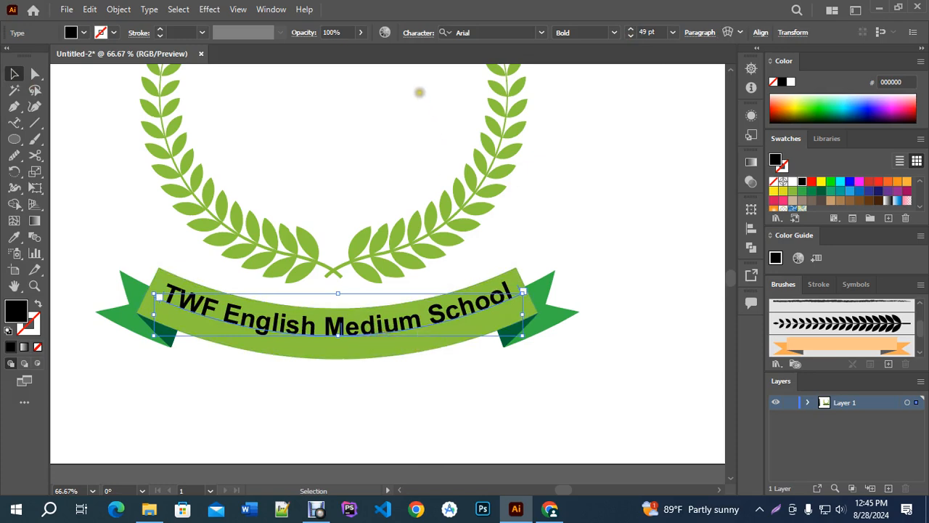
left_click(417, 33)
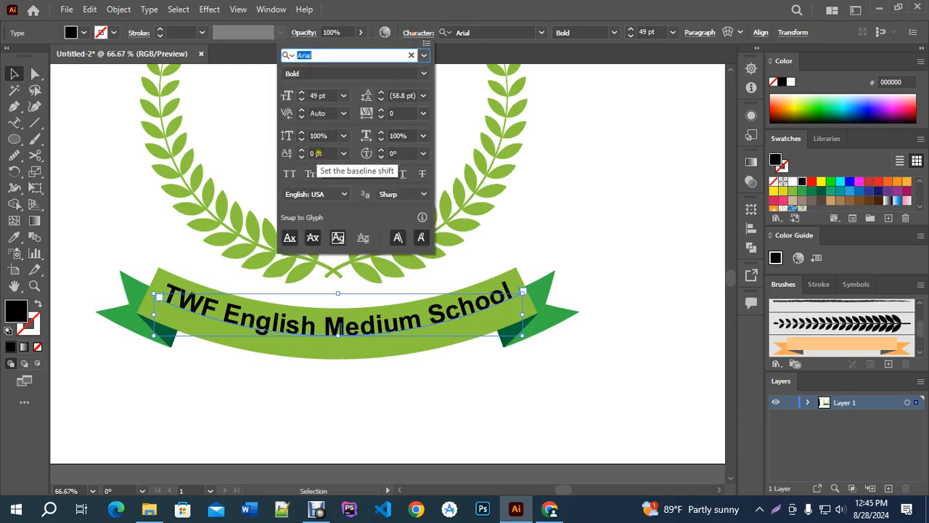
left_click(320, 154)
key("Down")
key("Down")
key("Down")
key("Down")
key("Down")
key("Down")
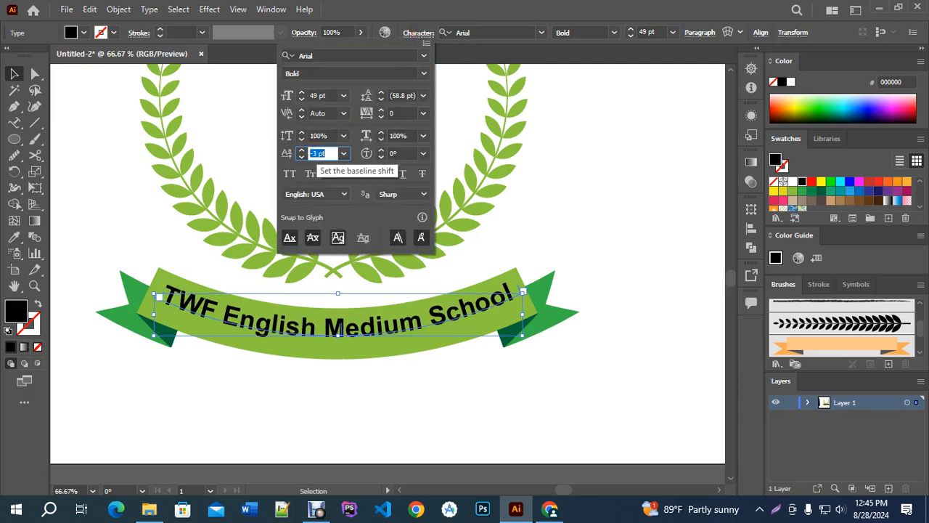
key("Down")
key("Down")
key("Down")
key("Down")
key("Down")
key("Down")
key("Down")
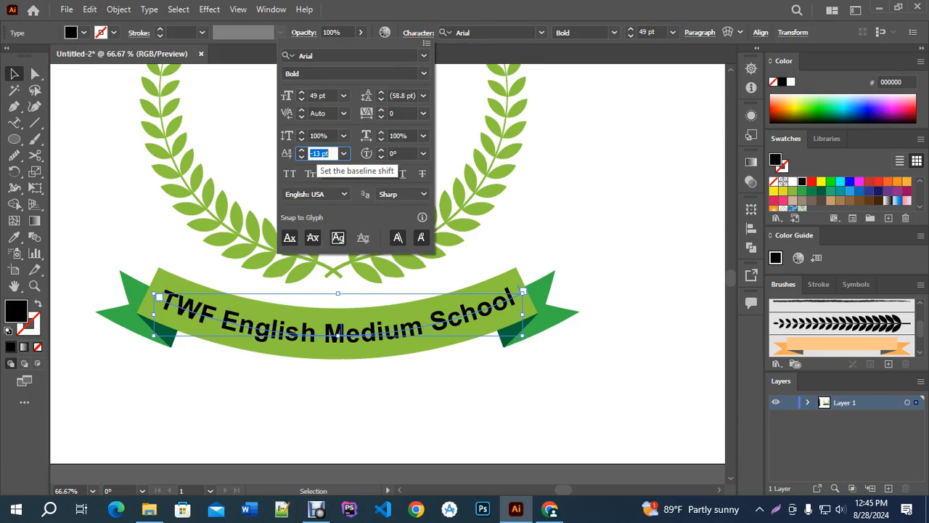
left_click(583, 146)
left_click(594, 172)
key("ctrl+minus")
key("ctrl+minus")
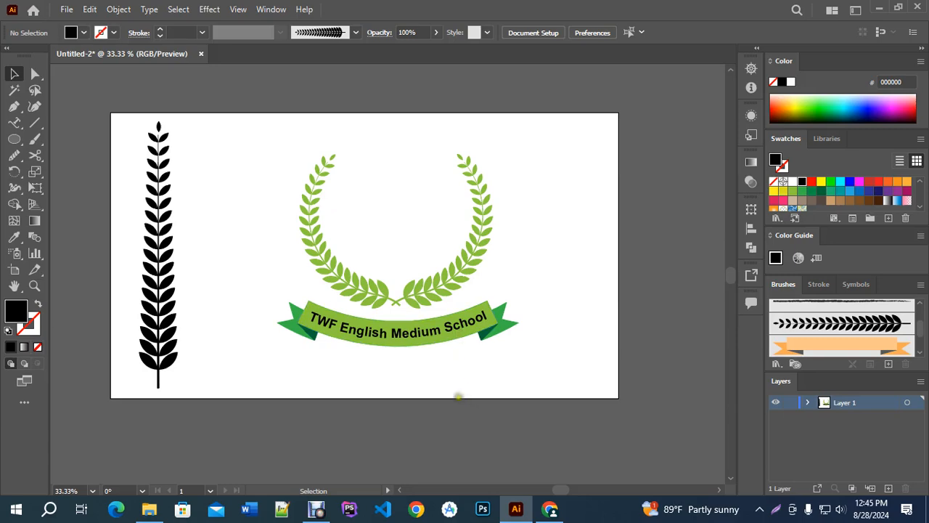
left_click_drag(259, 144, 586, 341)
left_click(579, 270)
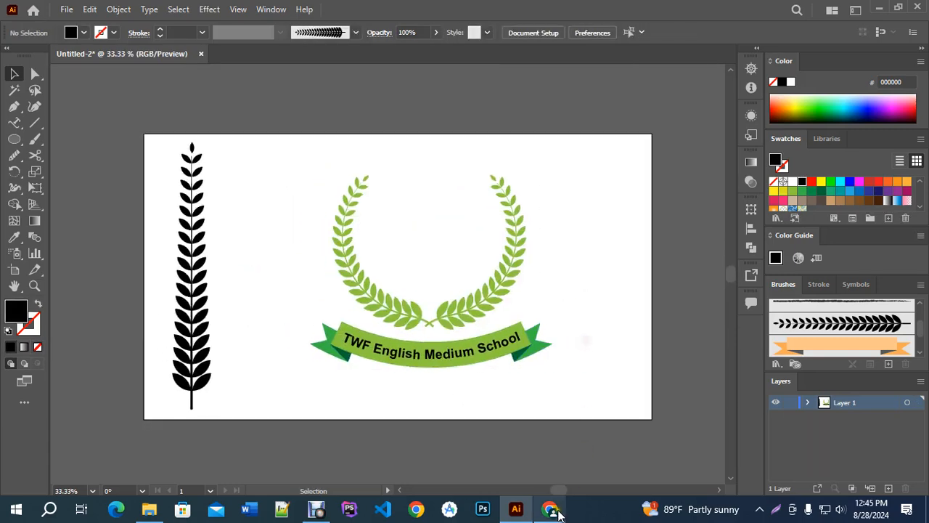
Step: Switch to the Chrome browser and run a Google image search for "book vector"
left_click(551, 509)
scroll(284, 166, "up", 1)
left_click(340, 118)
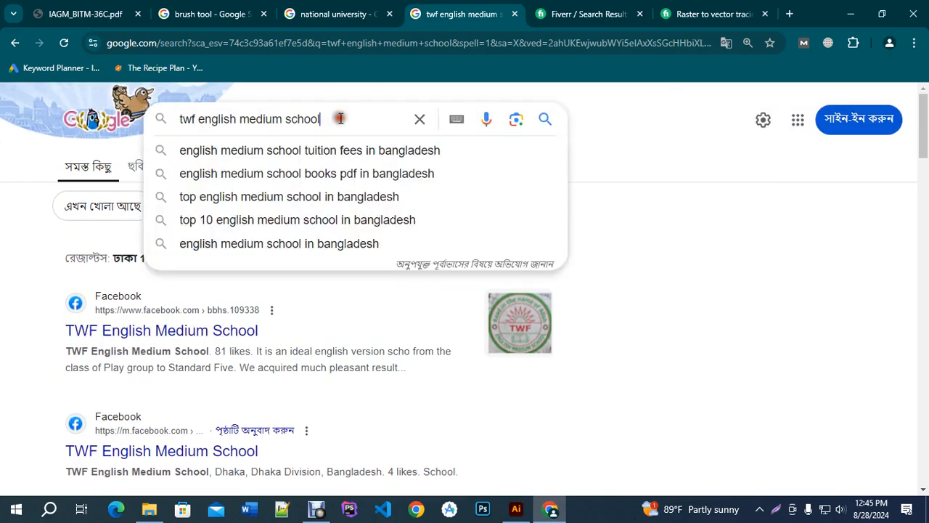
triple_click(340, 118)
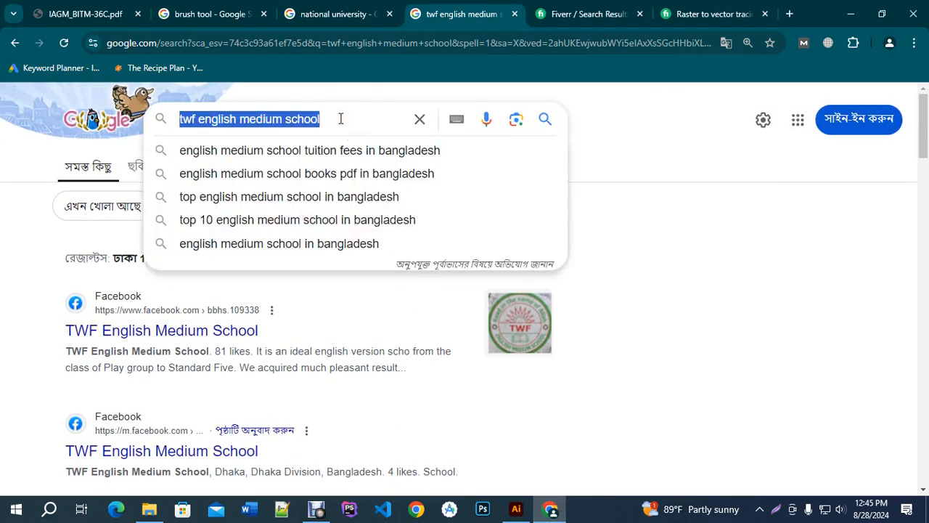
type("book")
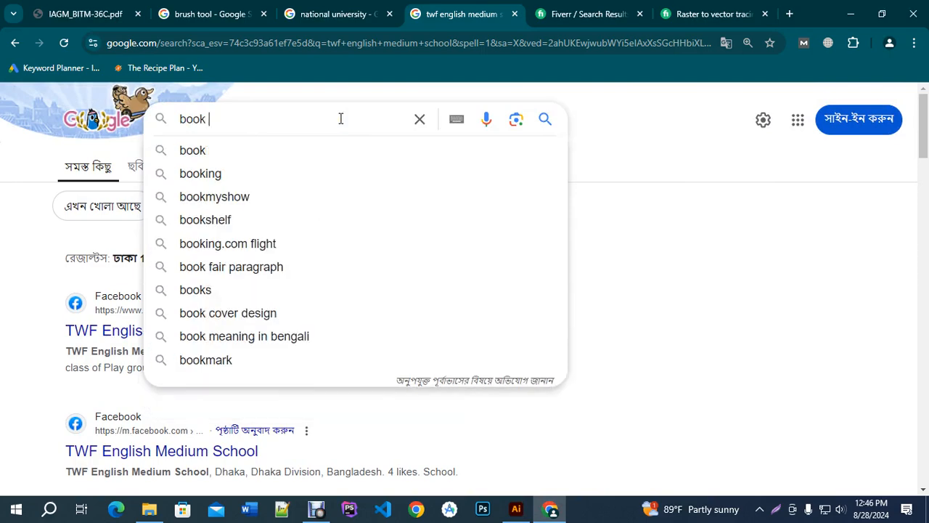
type(" vect")
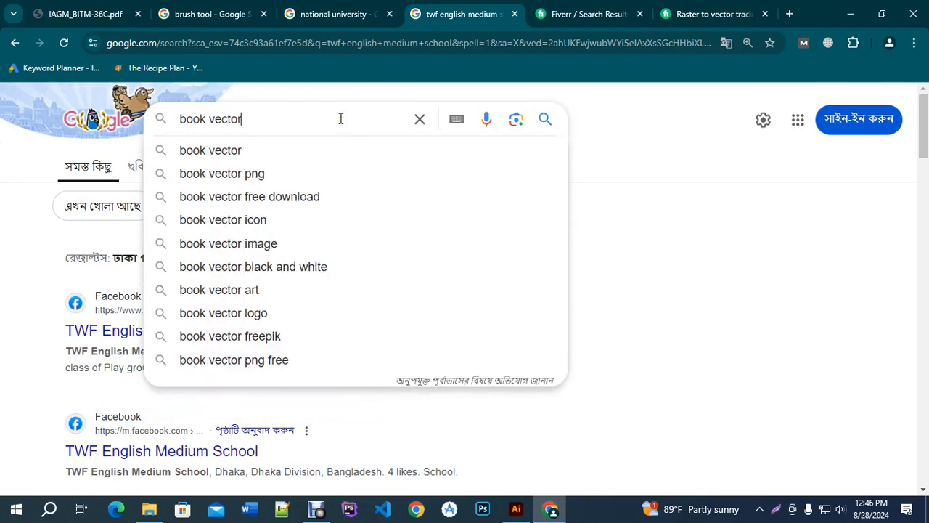
type("or")
key("BackSpace")
key("Return")
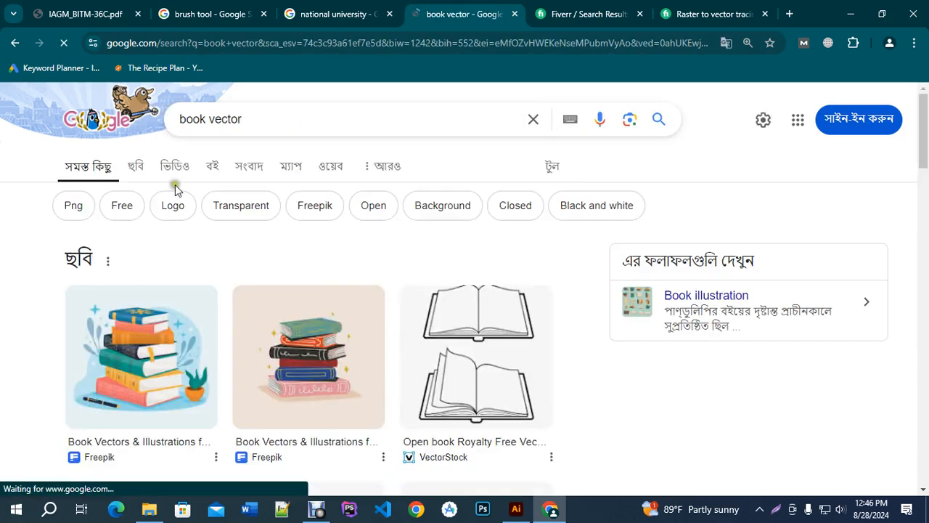
left_click(137, 167)
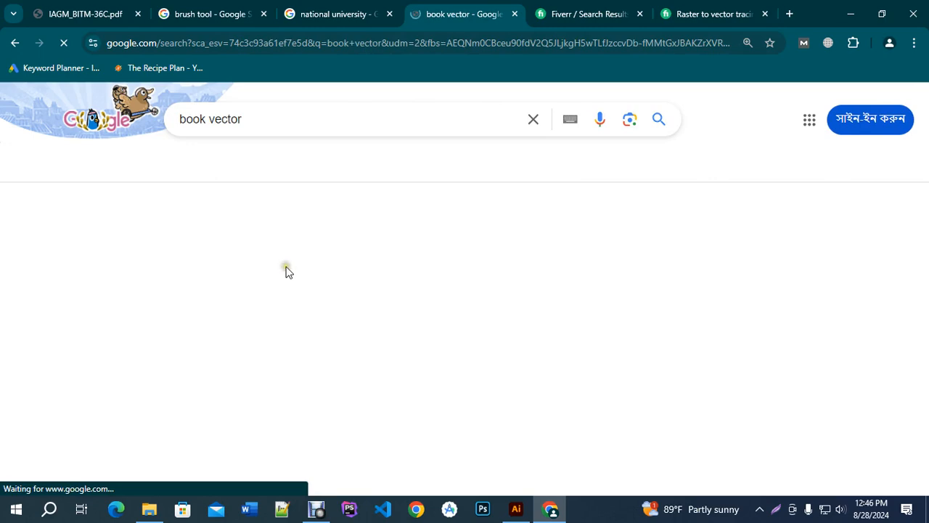
Step: Open the black open-book icon from Vecteezy in the image results and copy its image
scroll(313, 291, "down", 1)
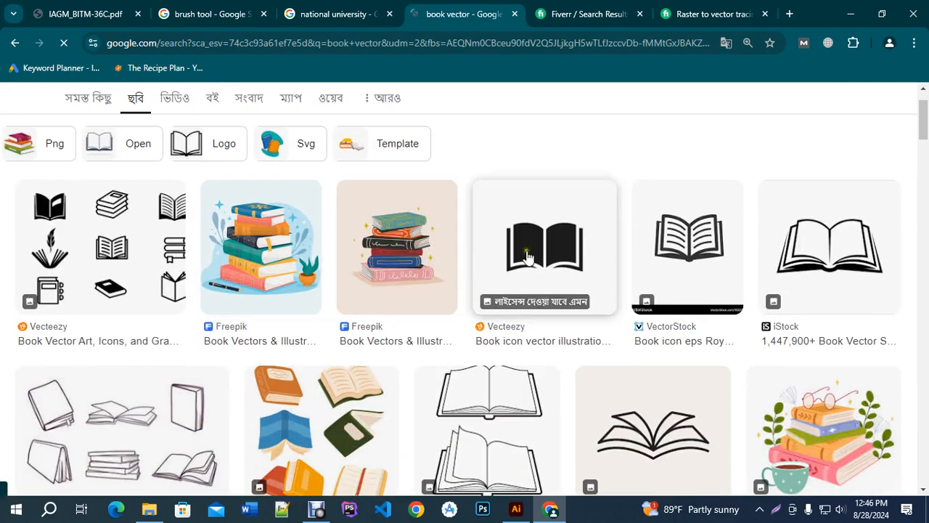
left_click(612, 313)
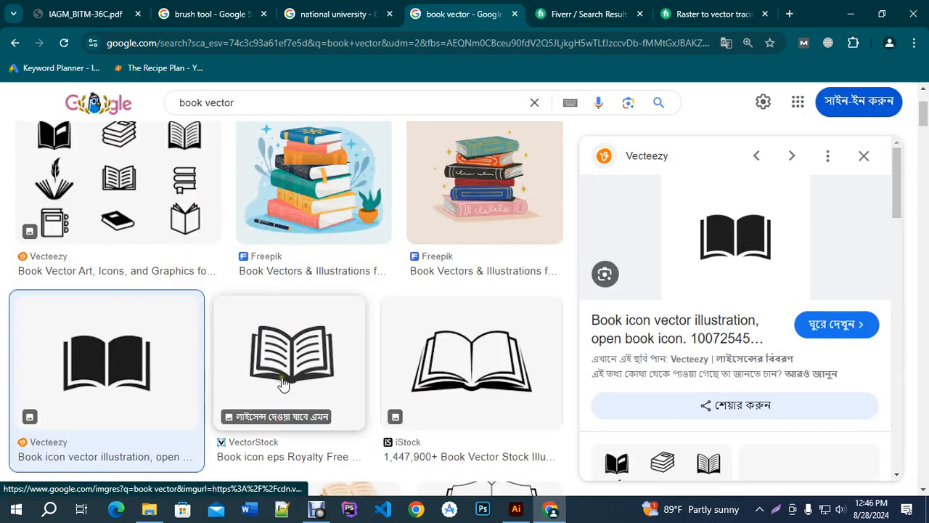
right_click(717, 234)
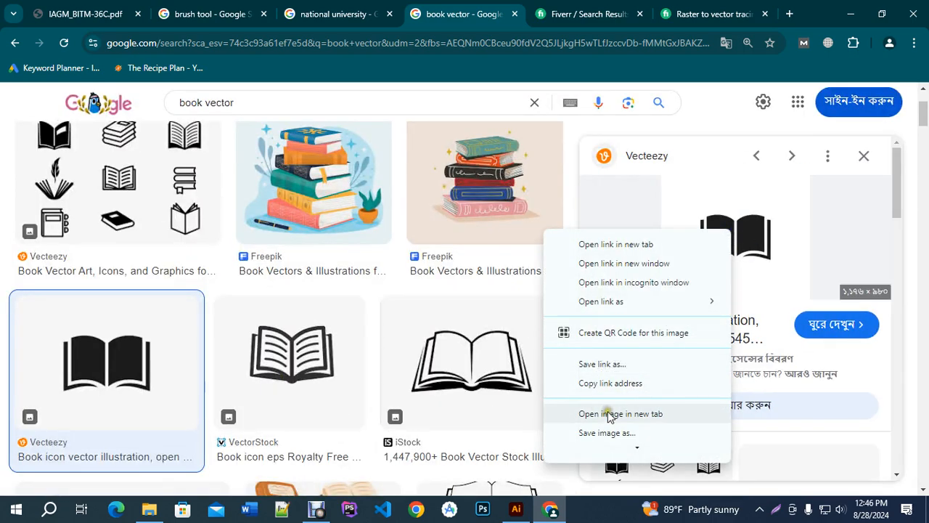
scroll(608, 414, "down", 1)
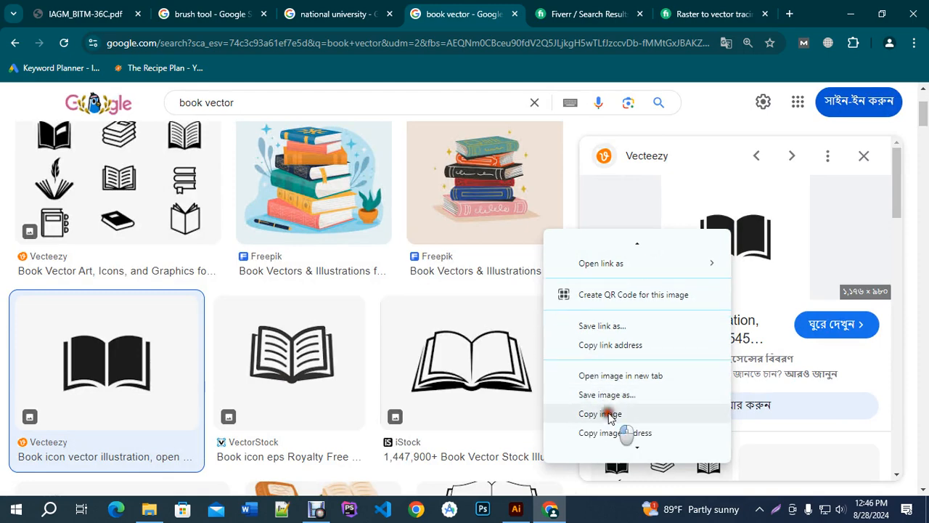
left_click(609, 414)
Step: Return to Illustrator, paste the copied book image, and move it to the empty area above the artboard
left_click(516, 508)
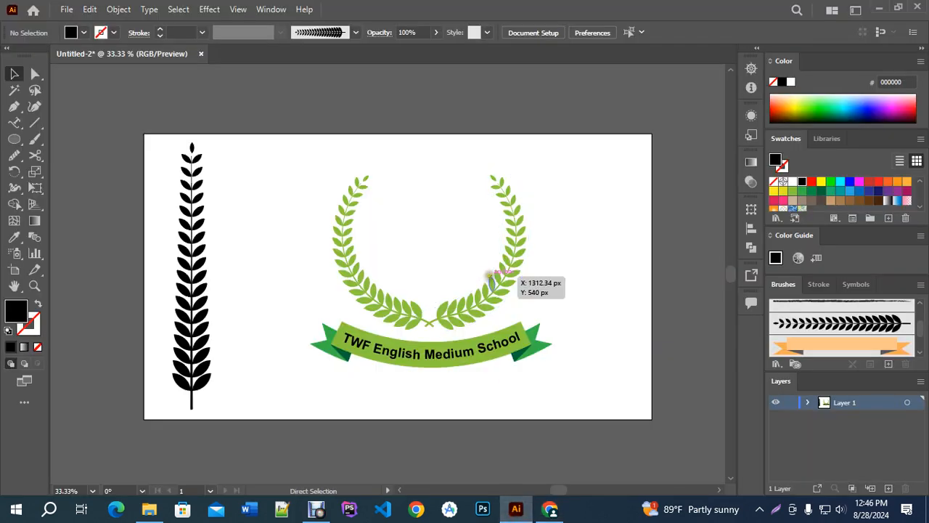
key("ctrl+v")
scroll(436, 291, "down", 3)
left_click_drag(444, 285, 336, 155)
Step: Image-trace the pasted book, then expand and ungroup the tracing result into separate vector shapes
left_click(314, 33)
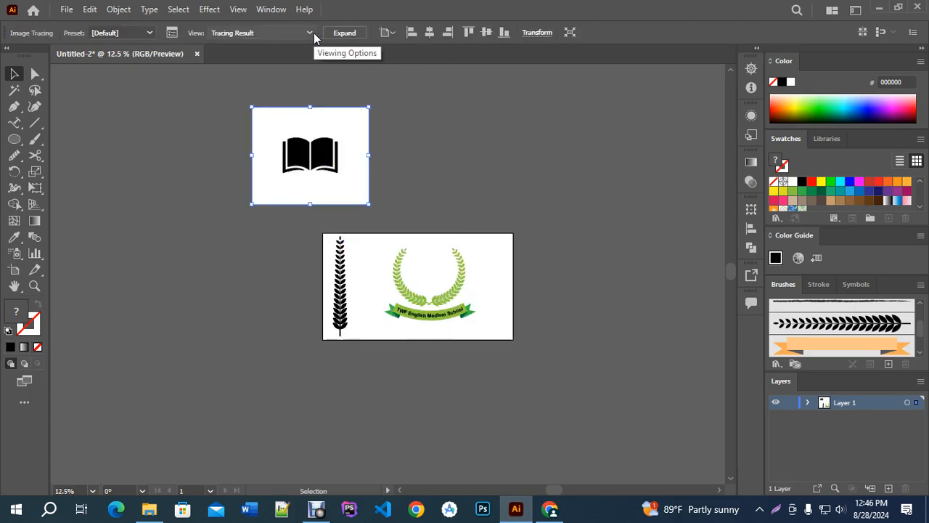
left_click(345, 33)
right_click(342, 125)
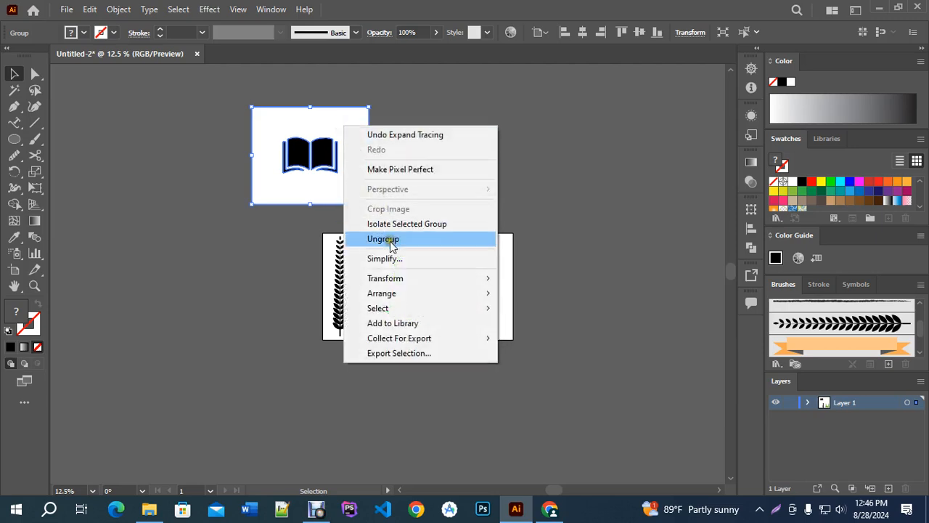
left_click(380, 239)
Step: Delete the white background of the traced book and move the book shapes into the center of the wreath
left_click(427, 194)
left_click(358, 187)
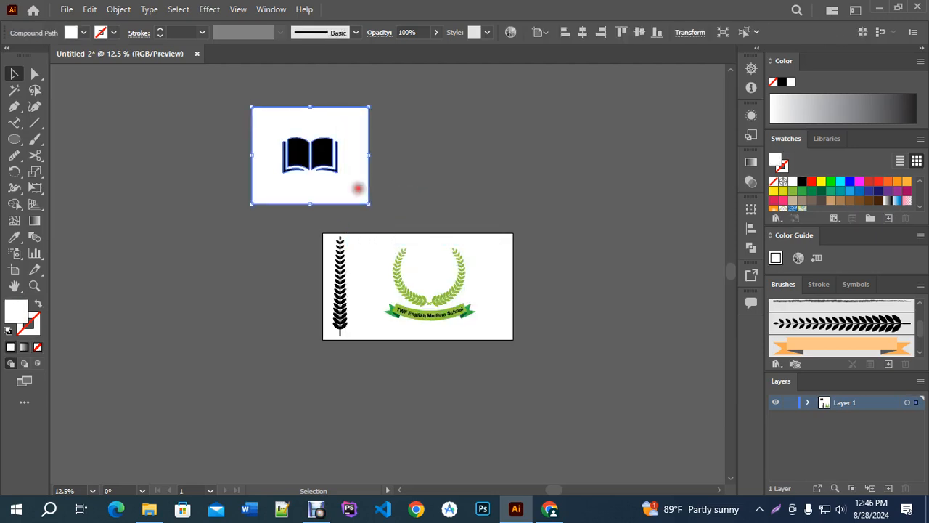
key("Delete")
left_click_drag(270, 138, 442, 273)
Step: Try orange FBB03B and light blue 29ABE2 fills on the book inside the wreath
key("ctrl+plus")
key("ctrl+plus")
key("ctrl+plus")
key("ctrl+plus")
key("ctrl+plus")
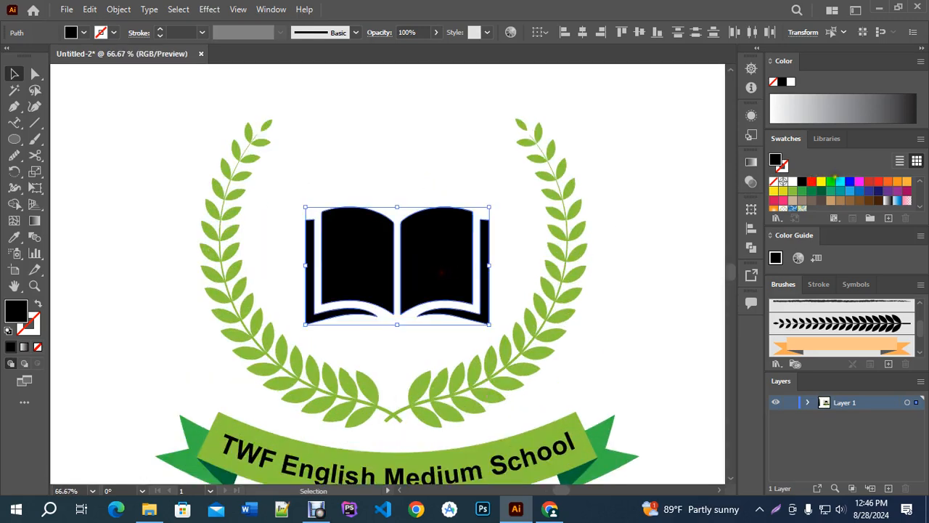
left_click(887, 181)
left_click(907, 181)
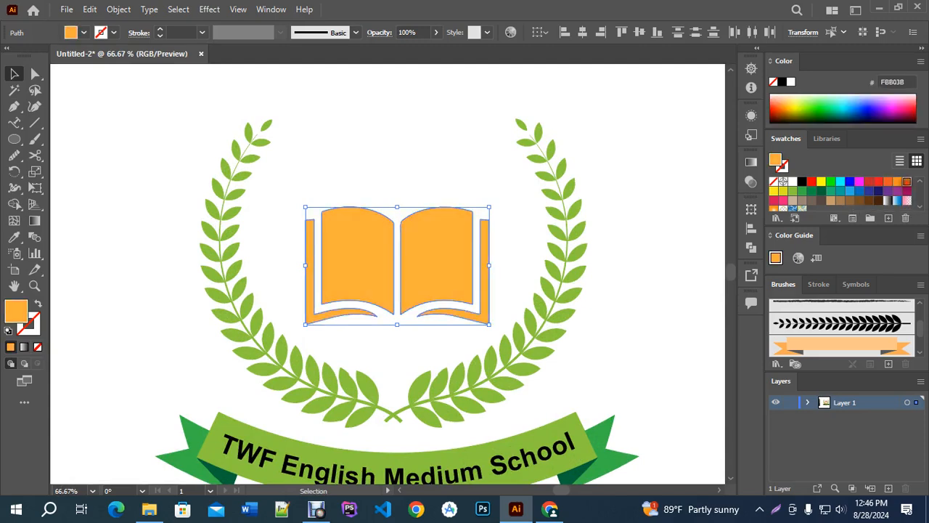
left_click(860, 190)
left_click(850, 191)
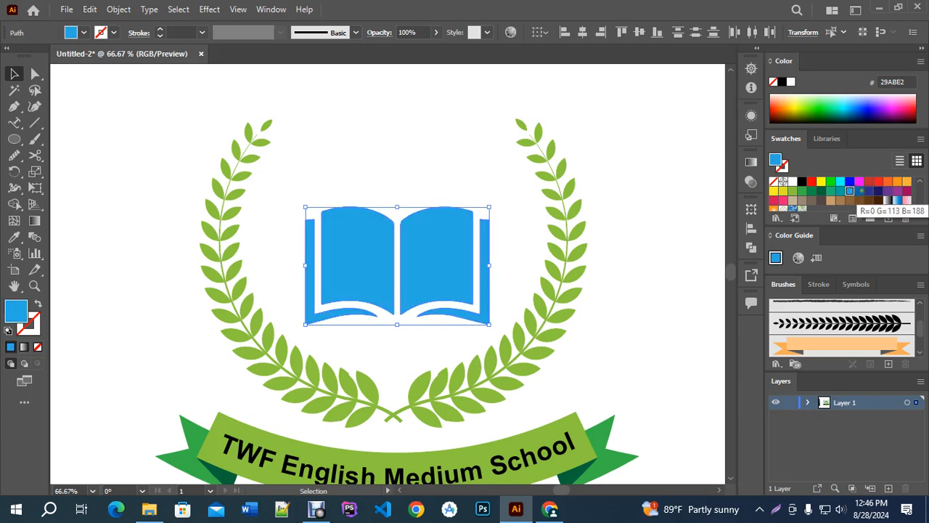
Step: Fill the book with dark blue 2E3192 and deselect it
key("ctrl+minus")
key("ctrl+minus")
left_click(869, 190)
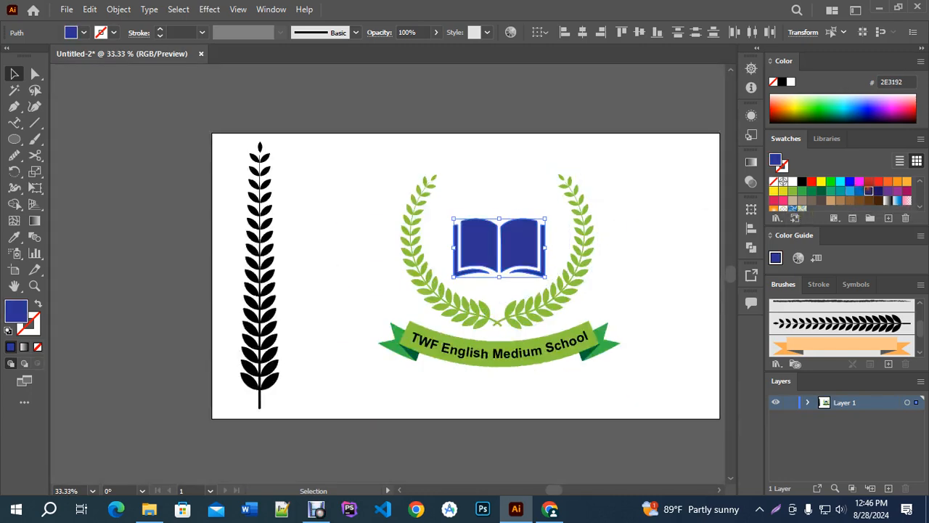
left_click(685, 257)
left_click_drag(655, 268, 597, 249)
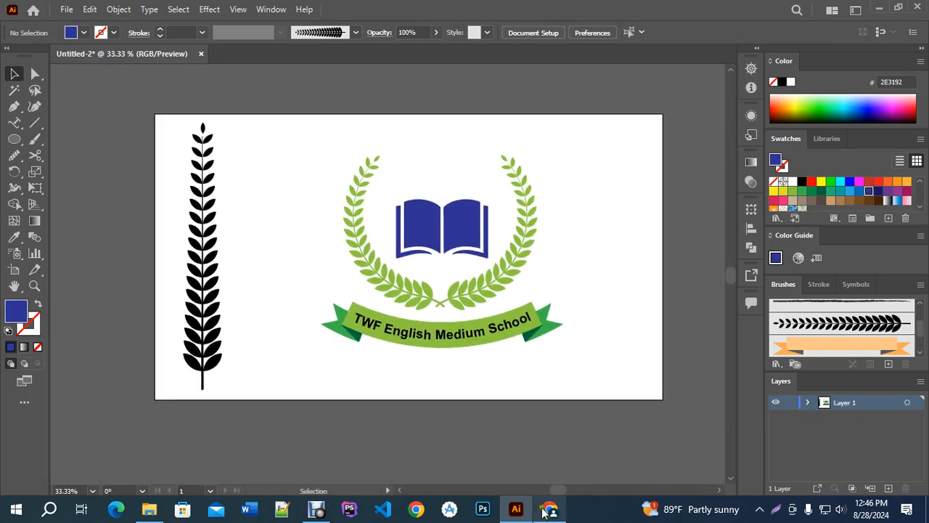
Step: Switch to the Chrome browser and change the image search to "sun vector"
left_click(550, 510)
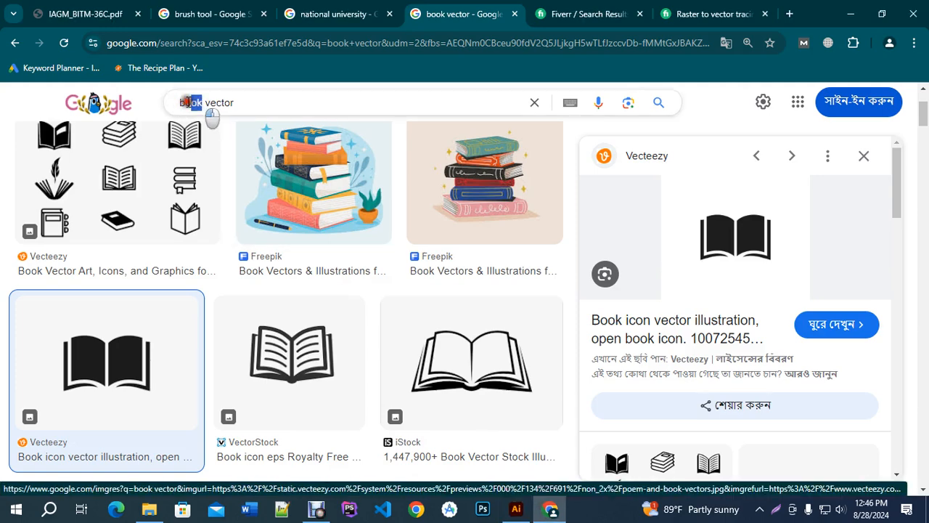
double_click(198, 103)
type("sun")
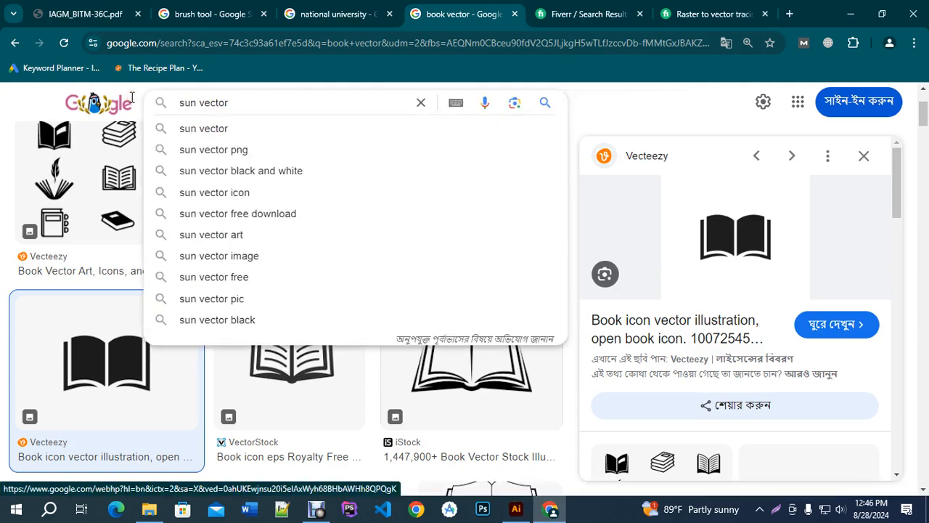
key("Return")
Step: Open the yellow sun with wavy rays from Adobe Stock in the image results and copy its image
scroll(284, 243, "down", 3)
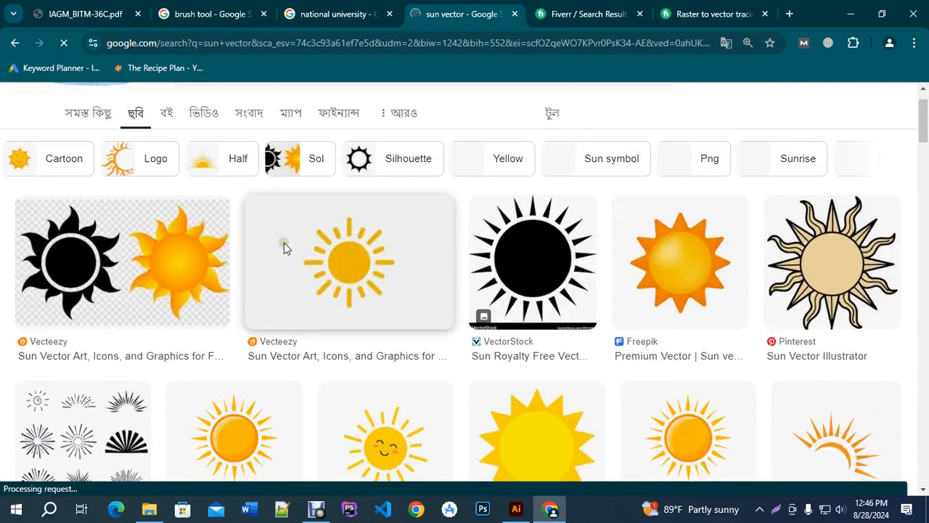
scroll(284, 243, "down", 2)
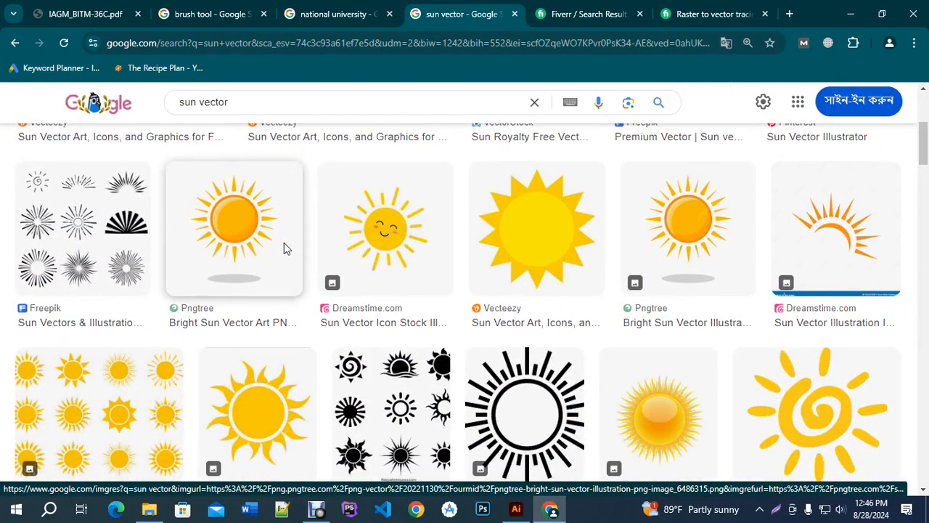
scroll(284, 248, "down", 1)
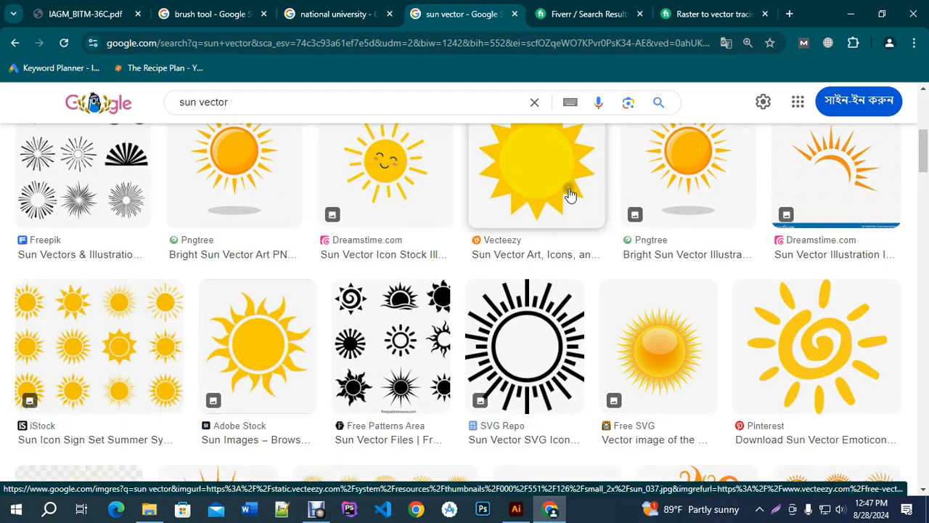
left_click(250, 349)
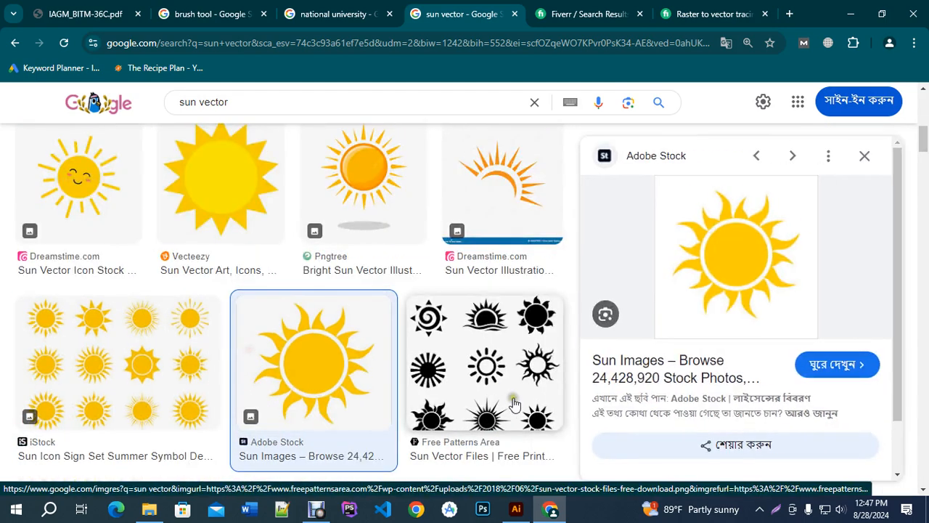
right_click(730, 249)
scroll(610, 400, "down", 1)
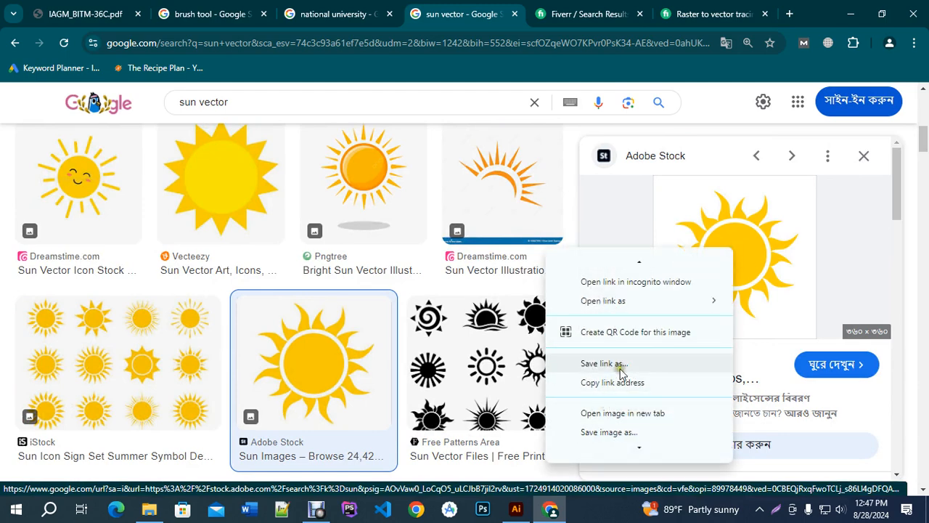
scroll(615, 385, "down", 1)
left_click(614, 431)
Step: Return to Illustrator, paste the copied sun image, and move it to the empty area above the artboard
left_click(517, 509)
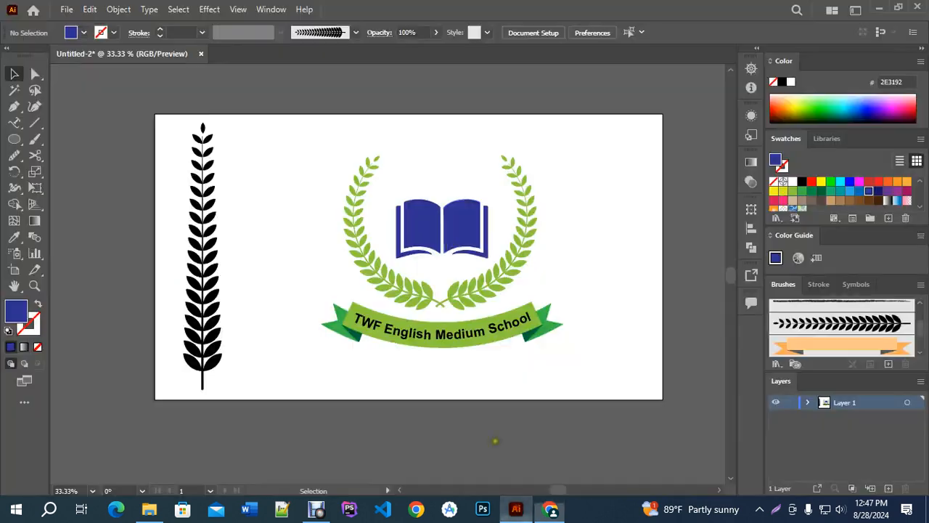
key("ctrl+v")
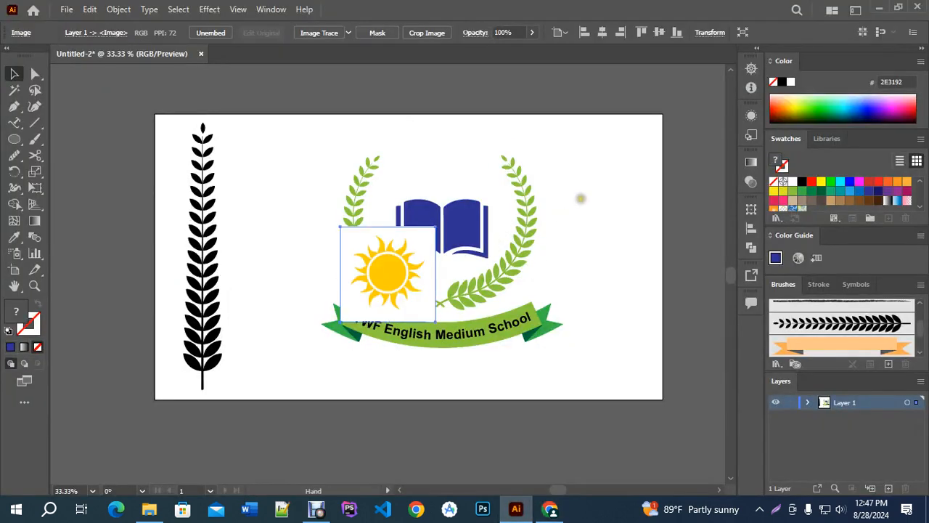
left_click_drag(571, 212, 542, 324)
left_click_drag(382, 366, 450, 147)
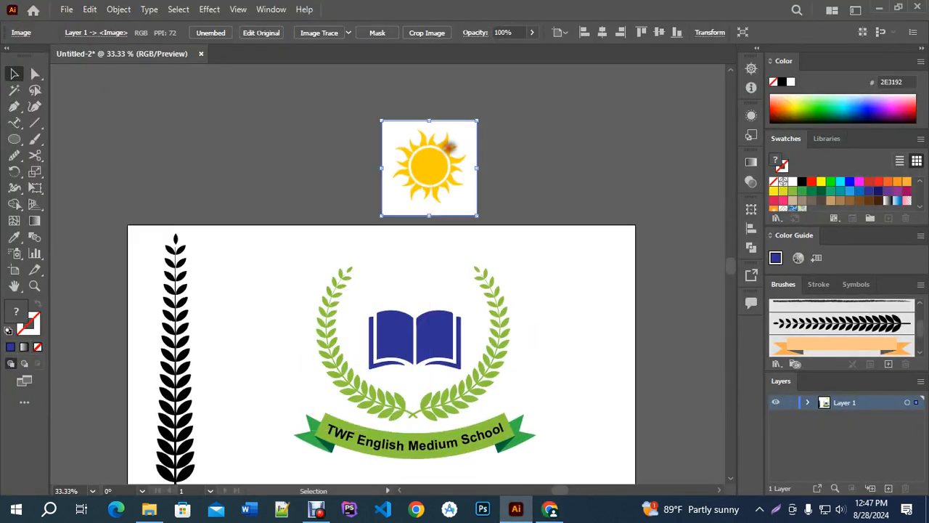
Step: Image-trace the pasted sun with a colour preset that keeps its yellow, and expand the tracing into paths
left_click(325, 33)
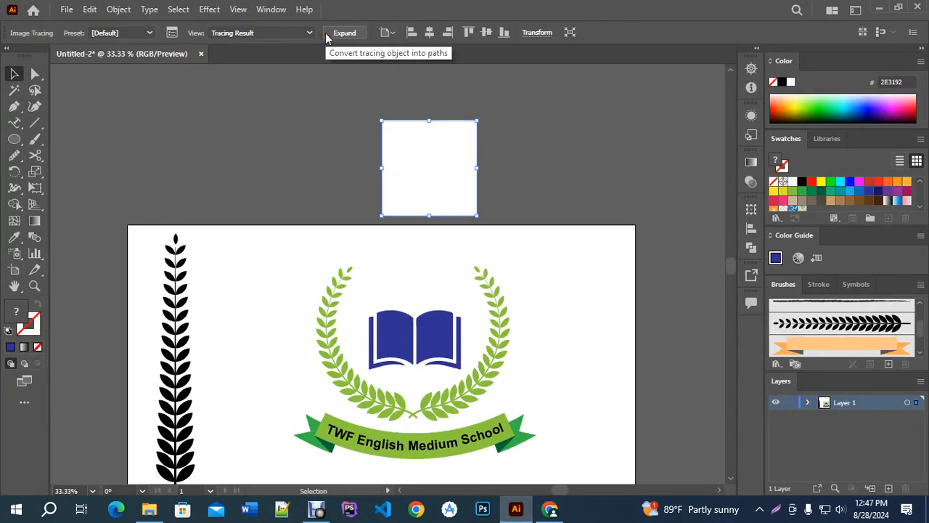
key("ctrl+z")
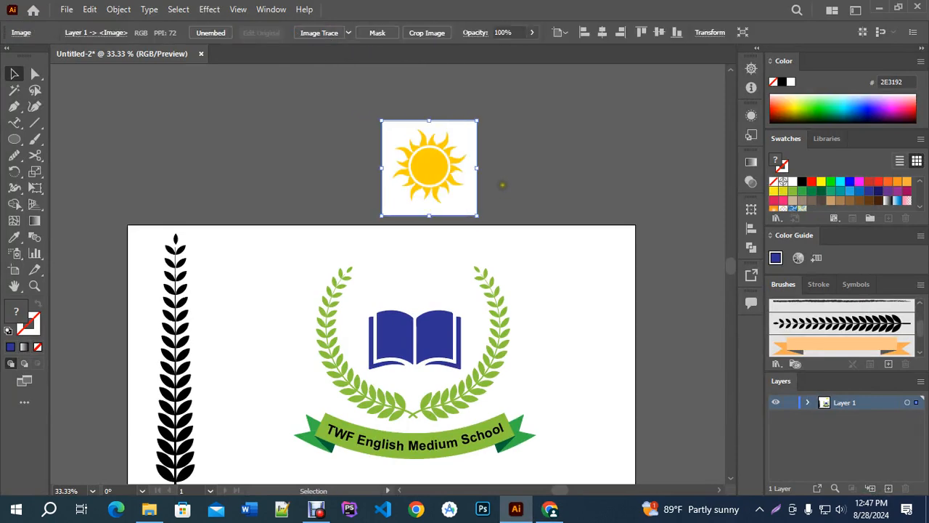
left_click(350, 33)
left_click(373, 113)
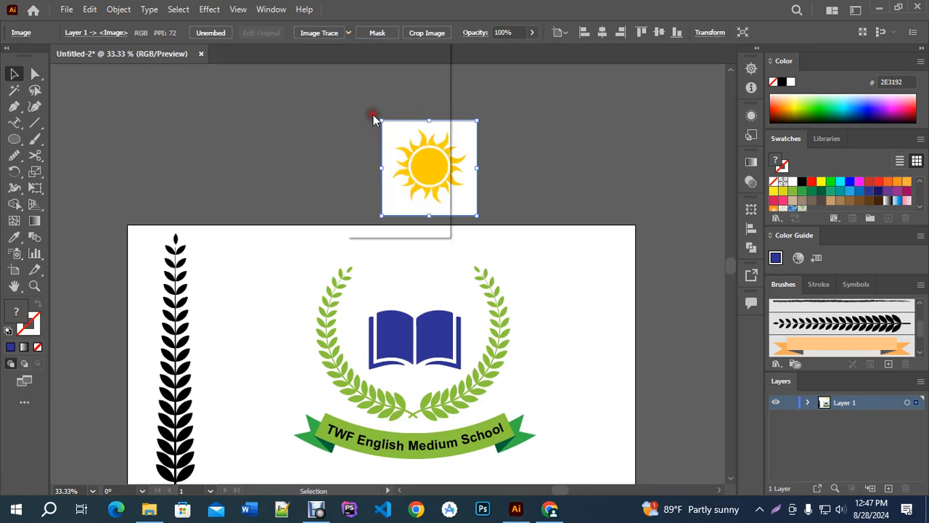
left_click(344, 32)
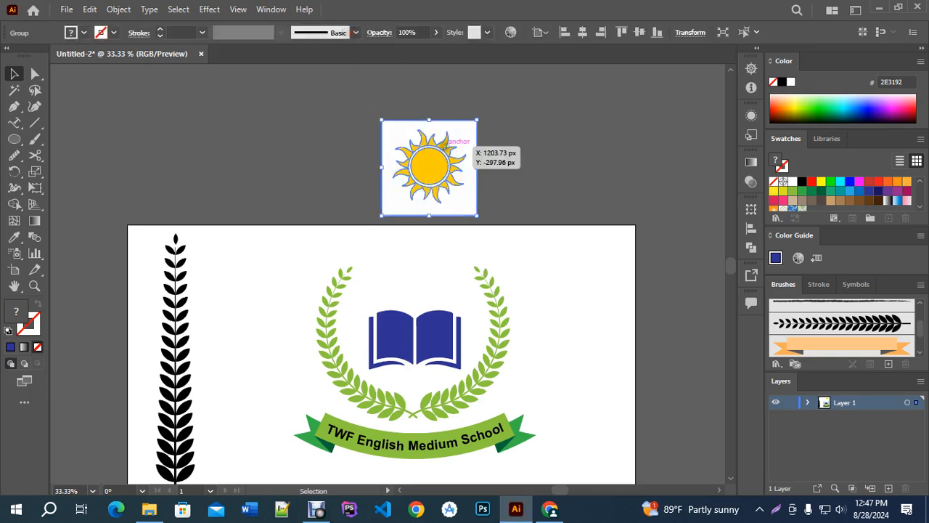
Step: Ungroup the traced sun and delete the white background shape around it
right_click(445, 147)
left_click(482, 260)
left_click(503, 182)
scroll(467, 160, "up", 4)
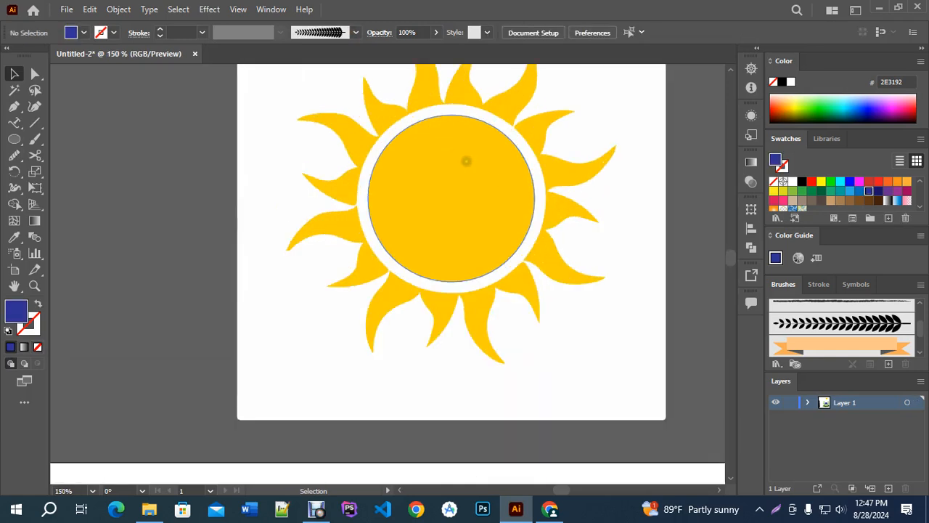
scroll(485, 227, "down", 3)
left_click(485, 227)
key("Delete")
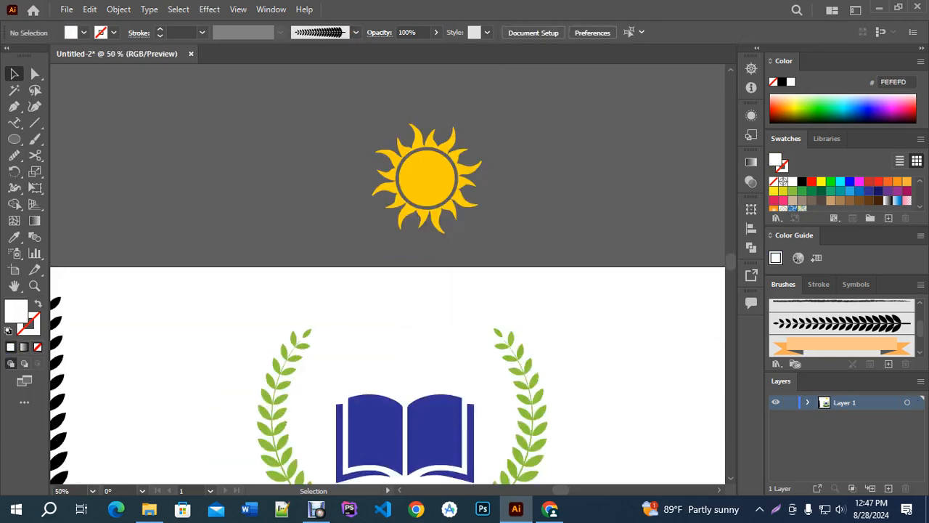
Step: Draw a straight horizontal line through the middle of the sun and select it together with all the sun's shapes
scroll(472, 193, "up", 2)
scroll(398, 188, "down", 3)
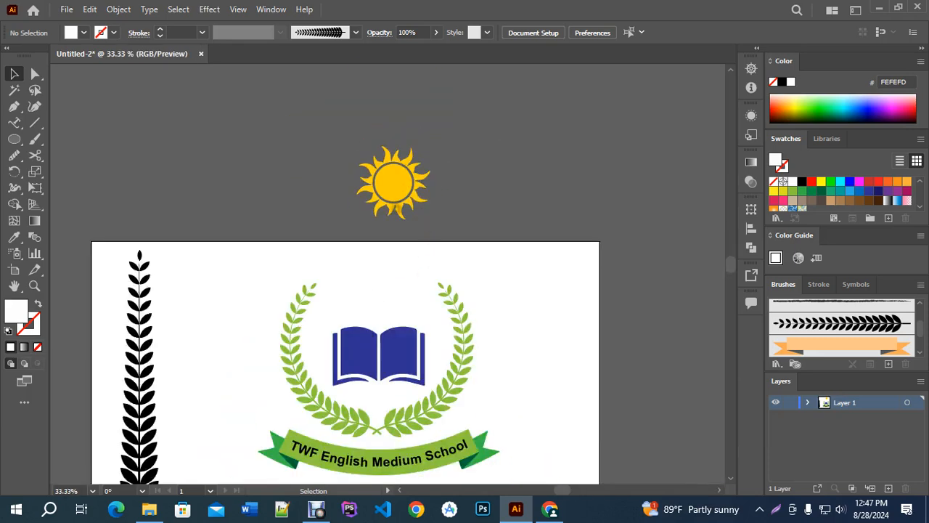
scroll(479, 187, "up", 1)
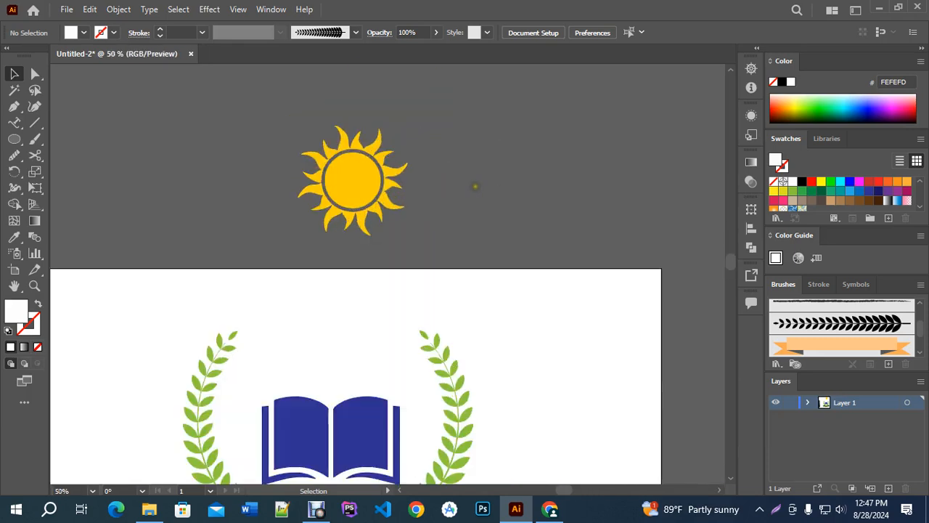
left_click(35, 124)
left_click_drag(247, 186, 455, 183)
left_click(14, 73)
left_click(394, 207, "shift")
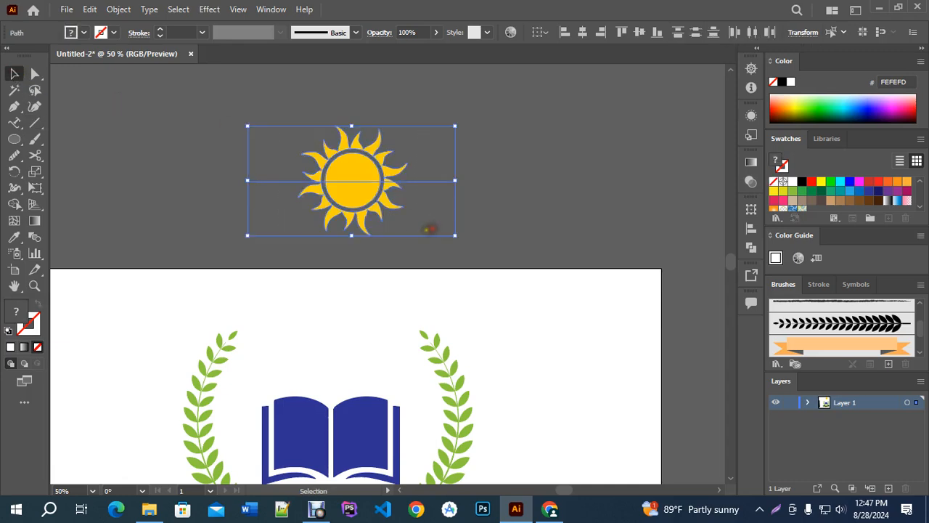
Step: Try to remove the sun's lower half along the line with the Shape Builder tool, and delete the leftover line
scroll(370, 225, "up", 1)
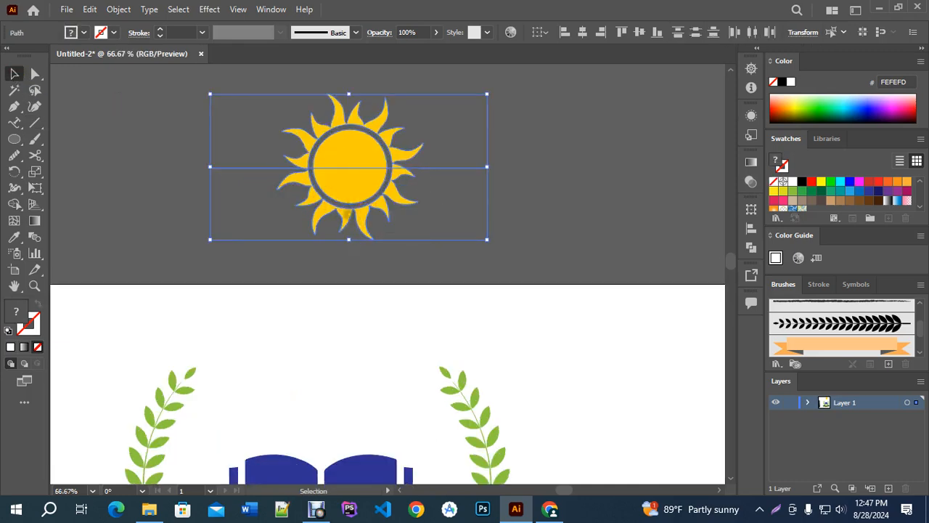
left_click(14, 204)
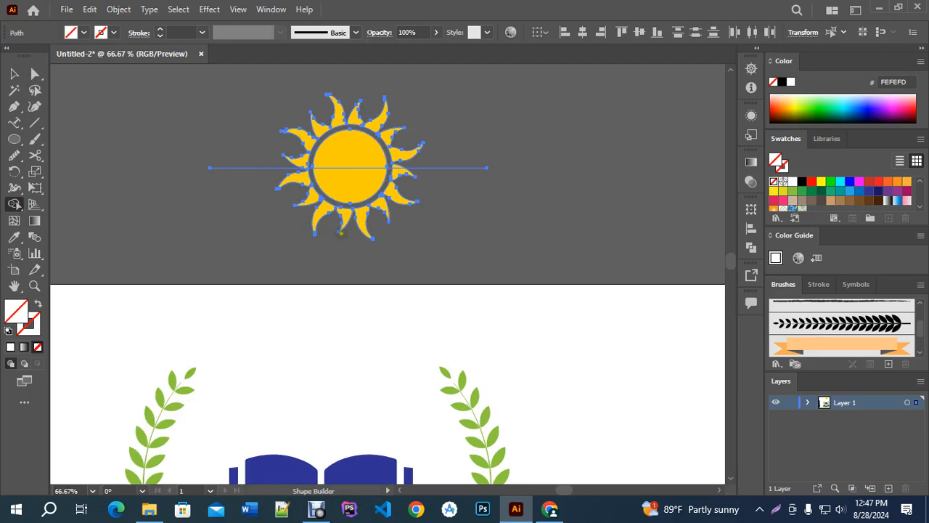
scroll(342, 233, "up", 1)
mouse_move(352, 236)
left_mouse_down()
mouse_move(345, 162)
mouse_move(245, 153)
left_mouse_up()
mouse_move(400, 179)
left_mouse_down()
mouse_move(433, 164)
mouse_move(443, 146)
left_mouse_up()
key("v")
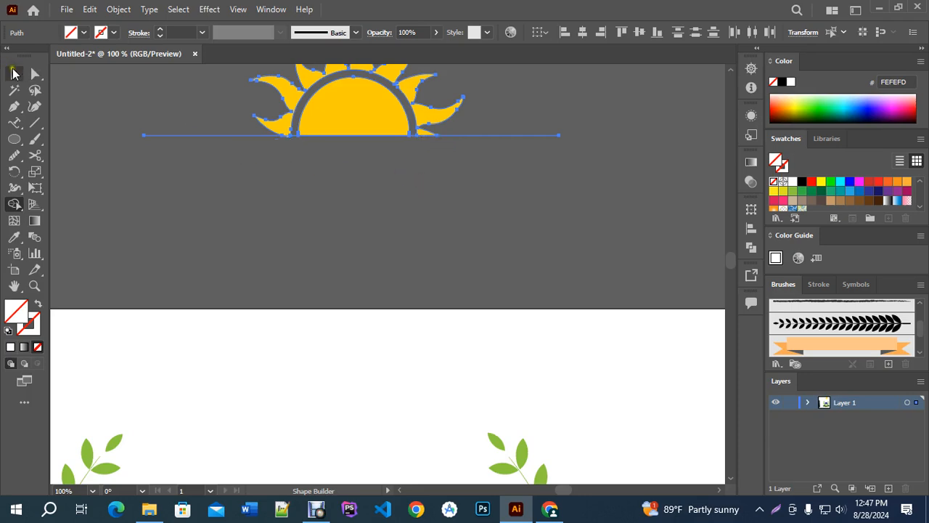
left_click_drag(161, 123, 193, 159)
key("Delete")
Step: Try the half sun above the book, and undo back to the full sun without the dividing line
scroll(350, 170, "down", 4)
left_click_drag(275, 122, 433, 198)
scroll(432, 197, "up", 2)
left_click_drag(369, 123, 350, 331)
key("ctrl+z")
left_click(442, 249)
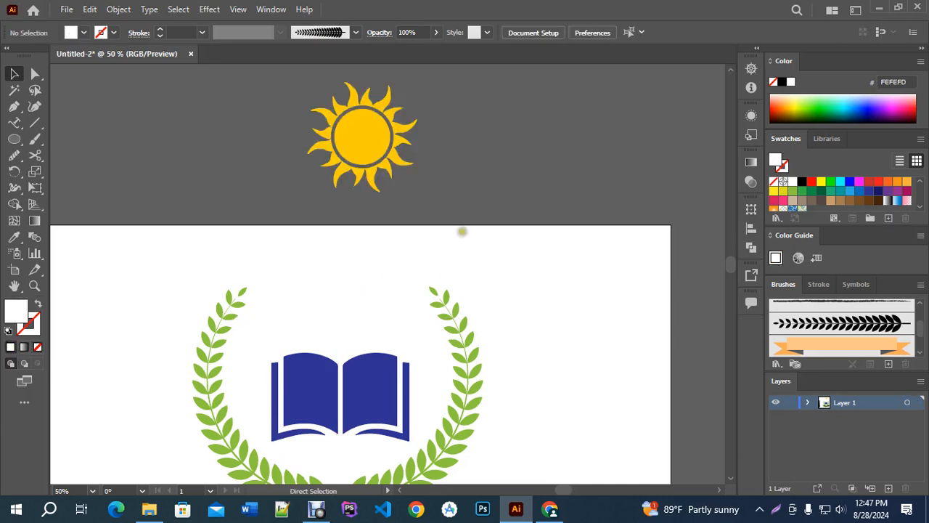
Step: Move the full sun over the book's top edge, and enlarge it from its centre to nearly the book's width as one group
left_click_drag(371, 158, 353, 336)
key("ctrl+equal")
key("ctrl+equal")
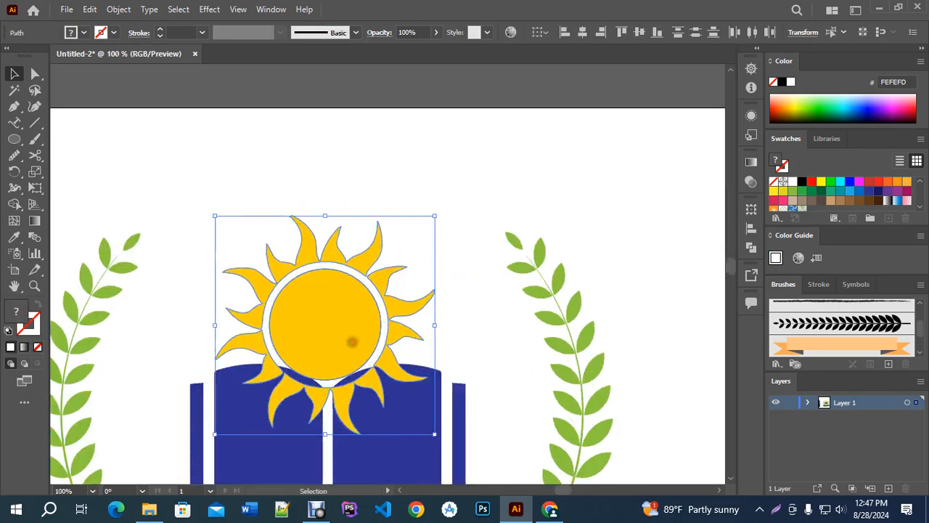
left_click_drag(434, 321, 461, 326)
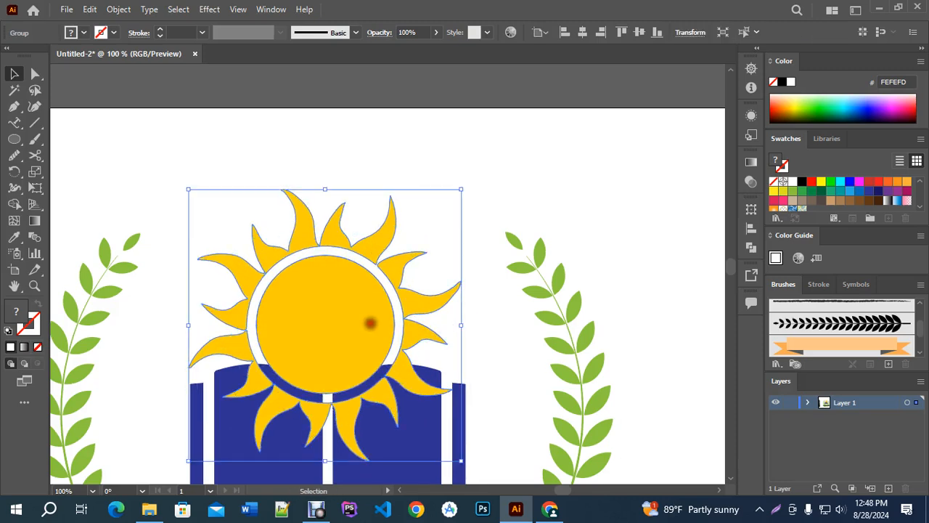
key("a")
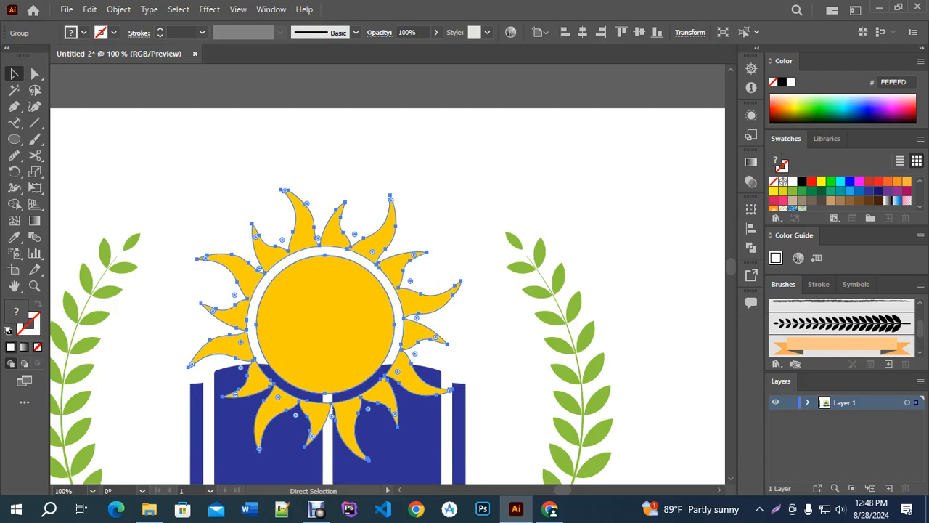
Step: In outline view, draw a two-arc Pen path across the lower sun, following the page tops and dipping to a corner at the book's spine
key("ctrl+y")
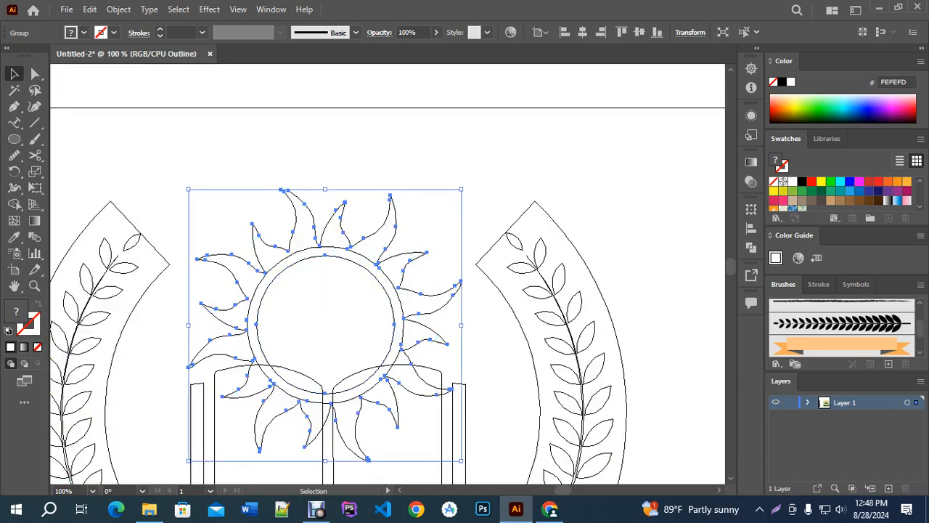
left_click(481, 353)
scroll(360, 375, "up", 2)
left_click_drag(388, 364, 425, 238)
scroll(425, 238, "down", 1)
left_click(14, 108)
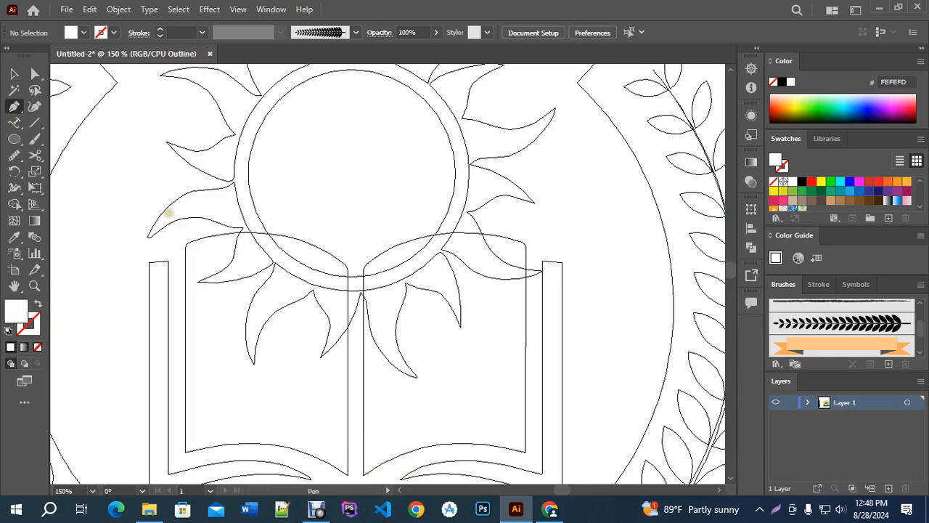
left_click(168, 213)
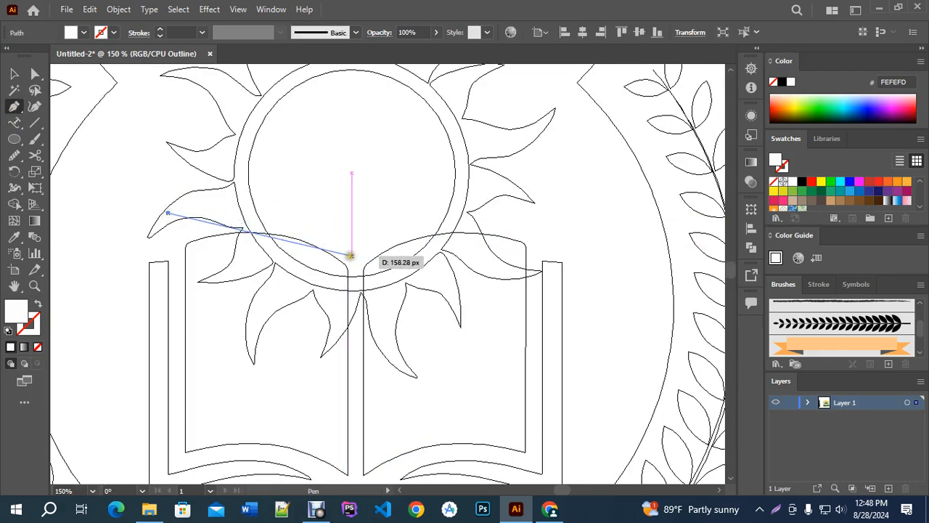
left_click_drag(352, 257, 376, 325)
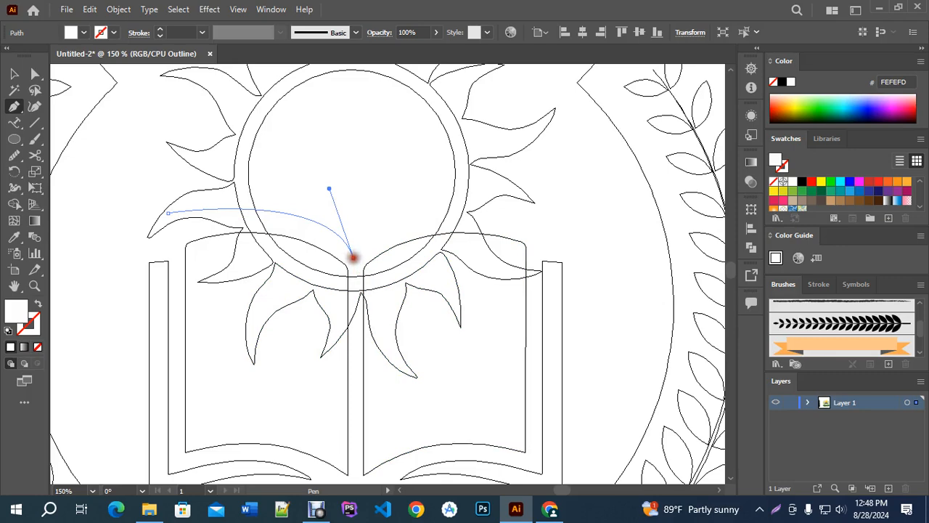
left_click(352, 257)
left_click_drag(533, 214, 704, 273)
left_click(15, 74)
scroll(390, 266, "down", 2)
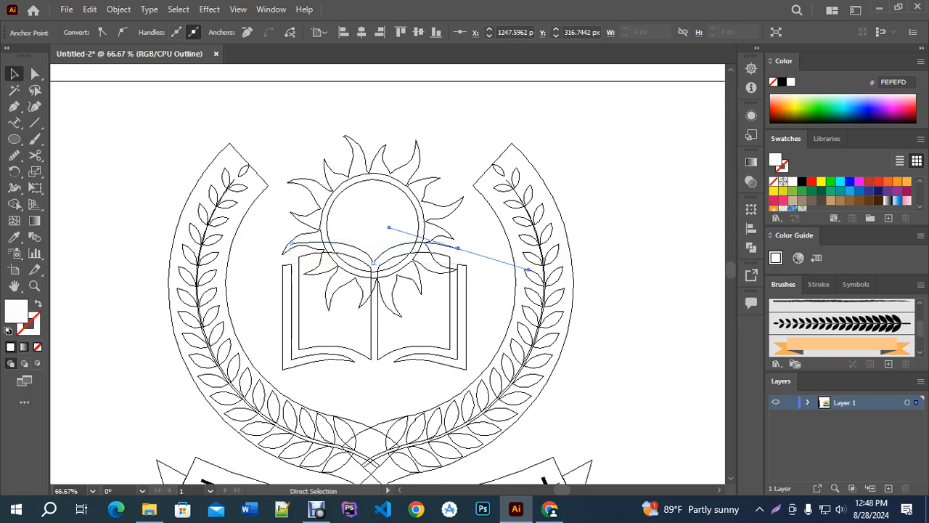
Step: Return to preview view and swap the curved path's fill and stroke so it has a white 1 pt stroke and no fill
key("ctrl+y")
left_click(481, 229)
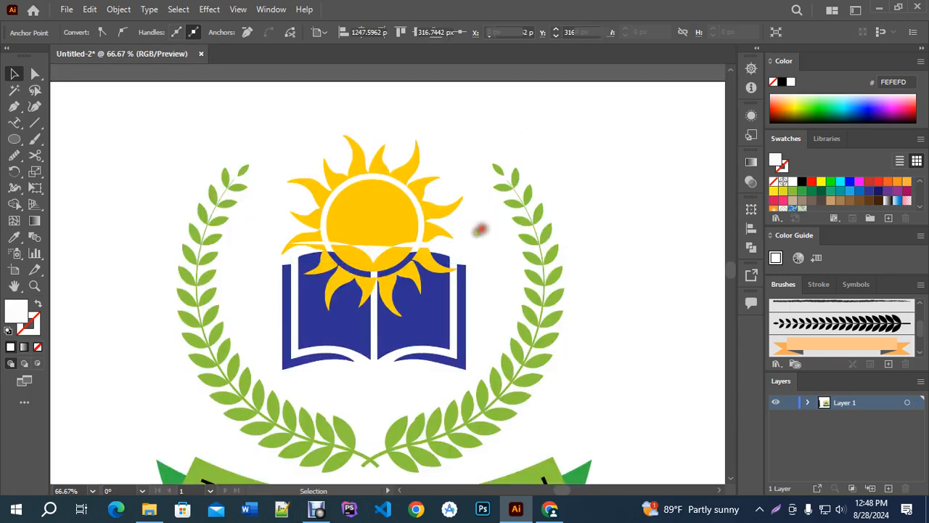
left_click(448, 246)
left_click(37, 301)
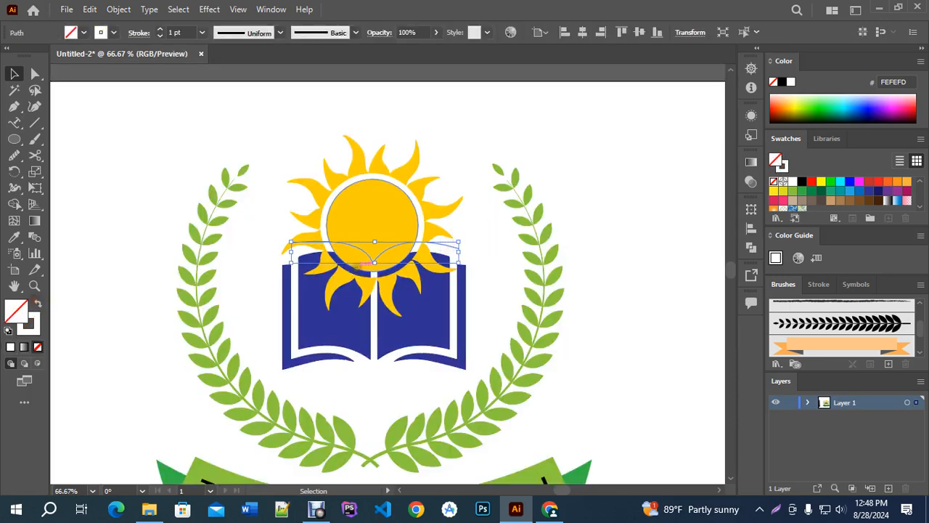
Step: Try to cut away the sun below the curved path with the Shape Builder tool, and undo the last cut
left_click(375, 213, "shift")
key("ctrl+plus")
key("ctrl+plus")
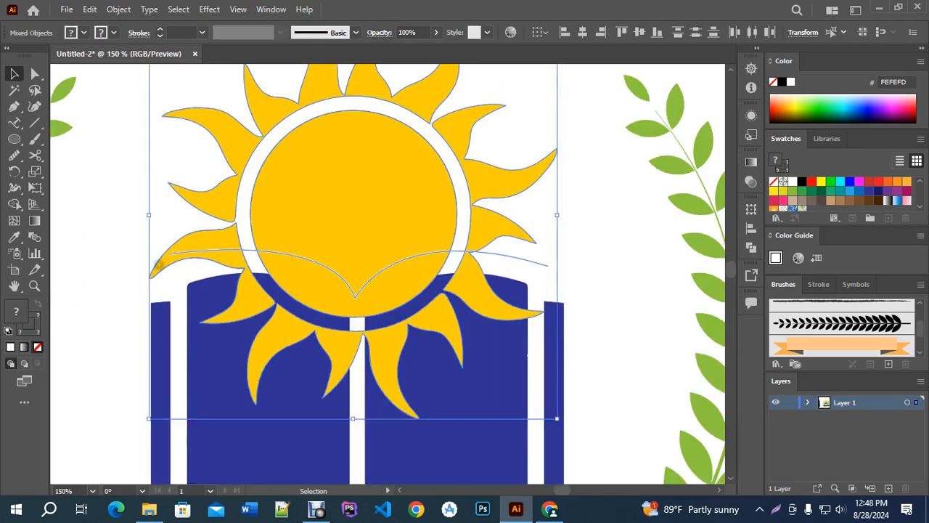
left_click(14, 204)
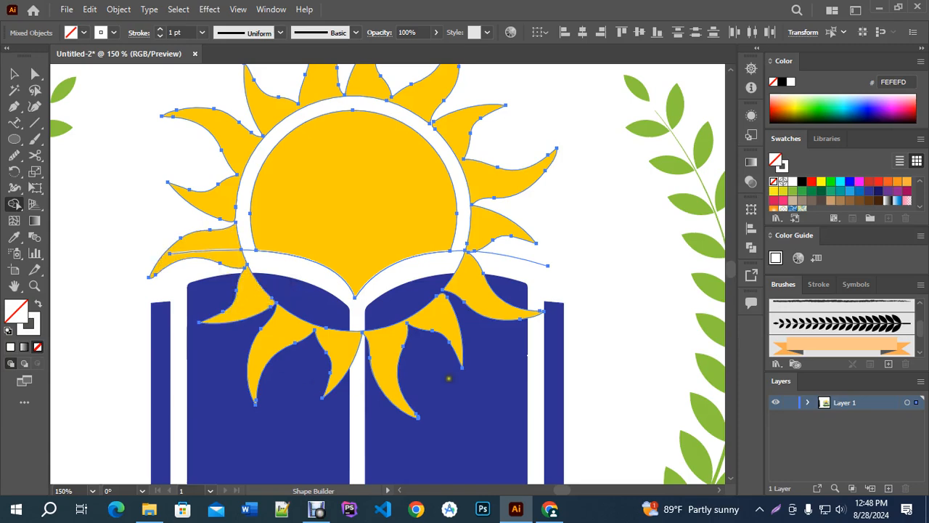
key("ctrl+z")
Step: Extend the curved path's left end anchor outward to the tip of the sun's lowest left ray above the book
left_click(35, 74)
left_click(75, 162)
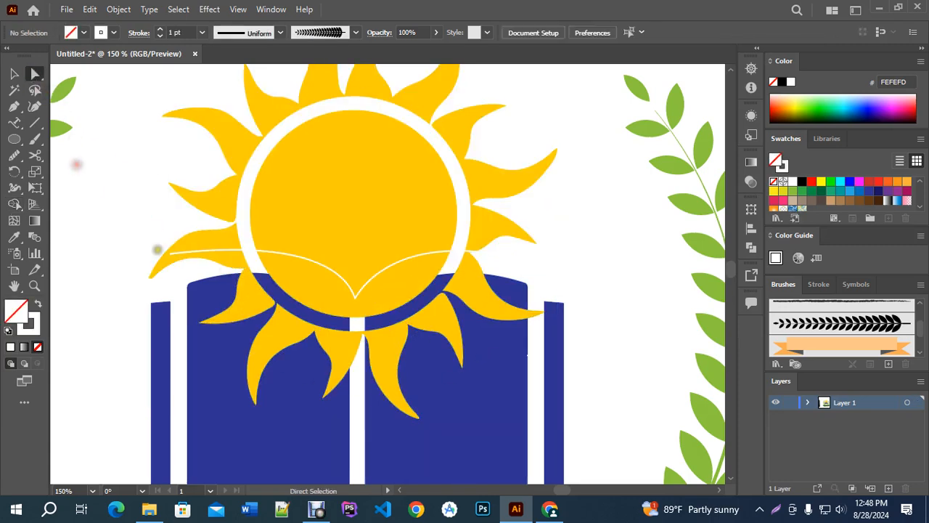
left_click(169, 253)
left_click_drag(169, 252, 149, 255)
left_click(14, 73)
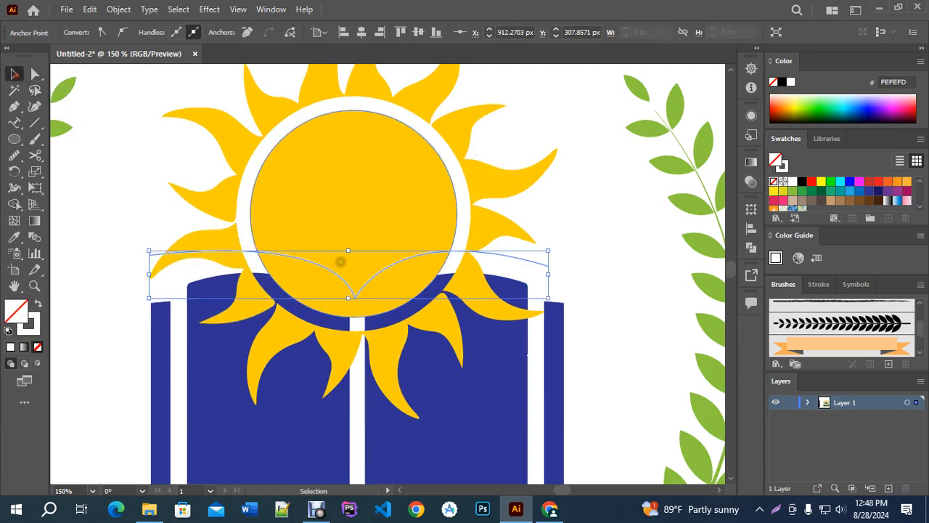
Step: Remove every part of the sun below the curved path with the Shape Builder tool, and deselect everything
left_click(371, 303, "shift")
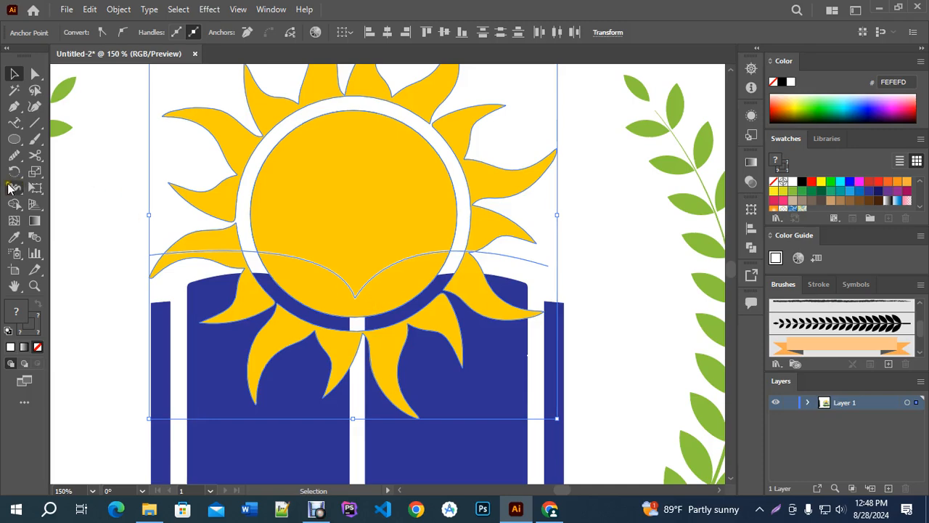
left_click(14, 204)
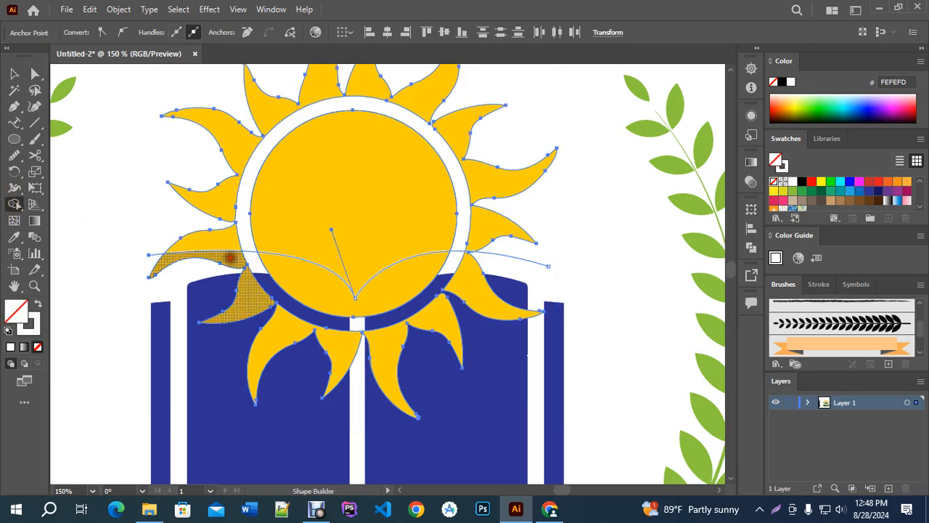
left_click(240, 290, "alt")
left_click(348, 347, "alt")
left_click(407, 305, "alt")
left_click(485, 290, "alt")
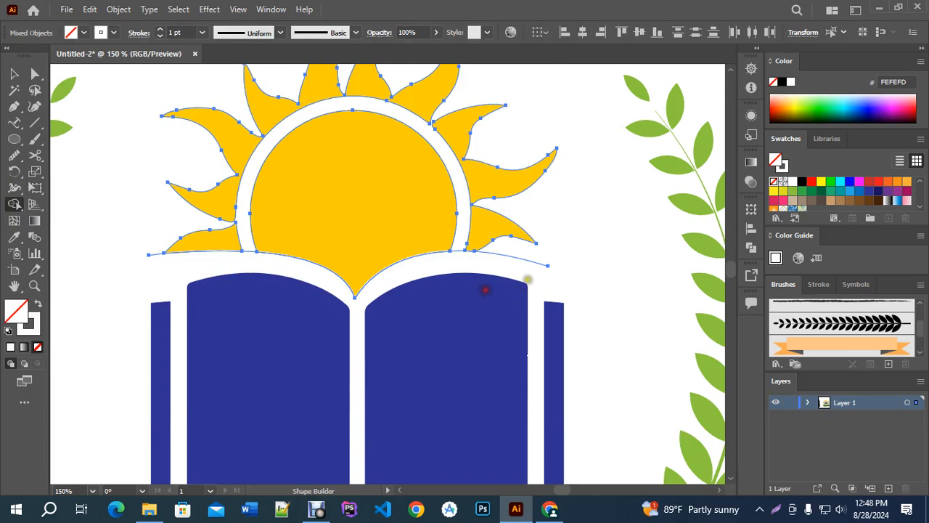
left_click(14, 73)
left_click(536, 263)
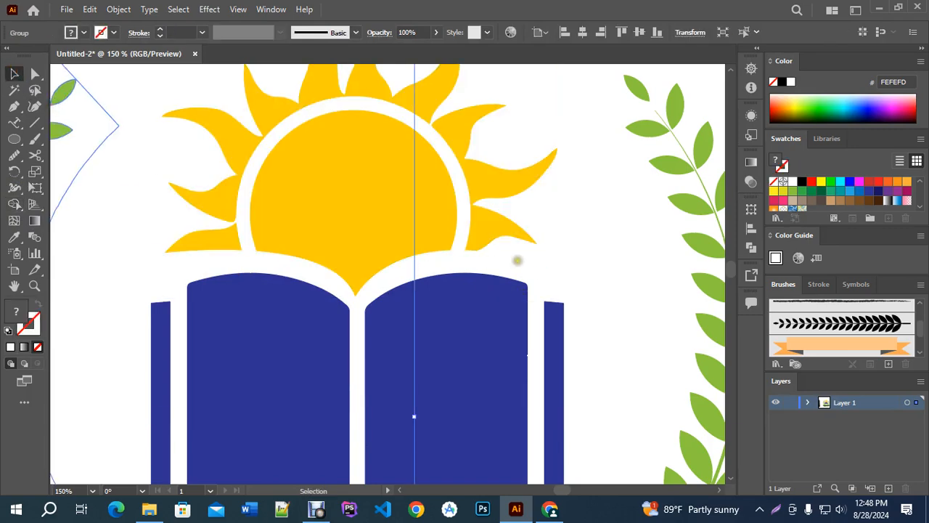
left_click(517, 260)
Step: Try orange F7931E as the trimmed sun's fill and change it to red ED1C24
key("ctrl+0")
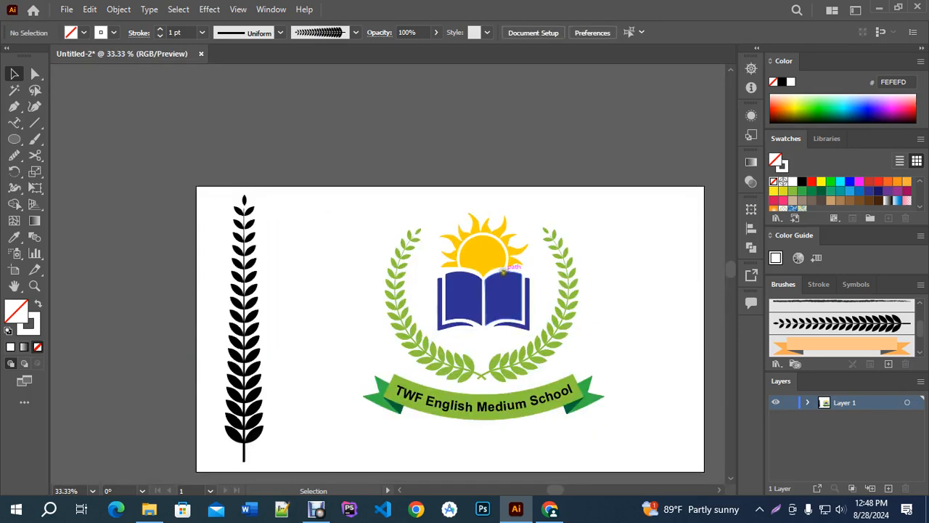
left_click_drag(638, 331, 568, 245)
left_click(441, 177)
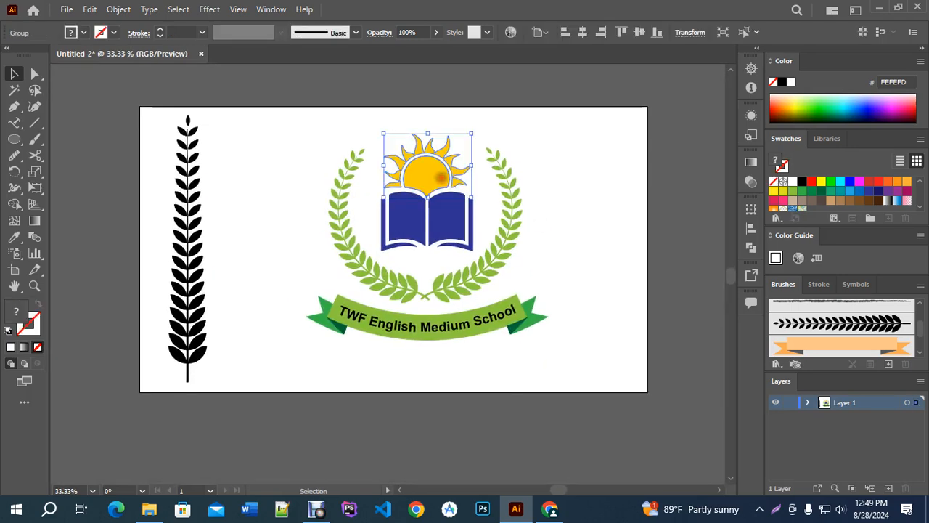
left_click(898, 180)
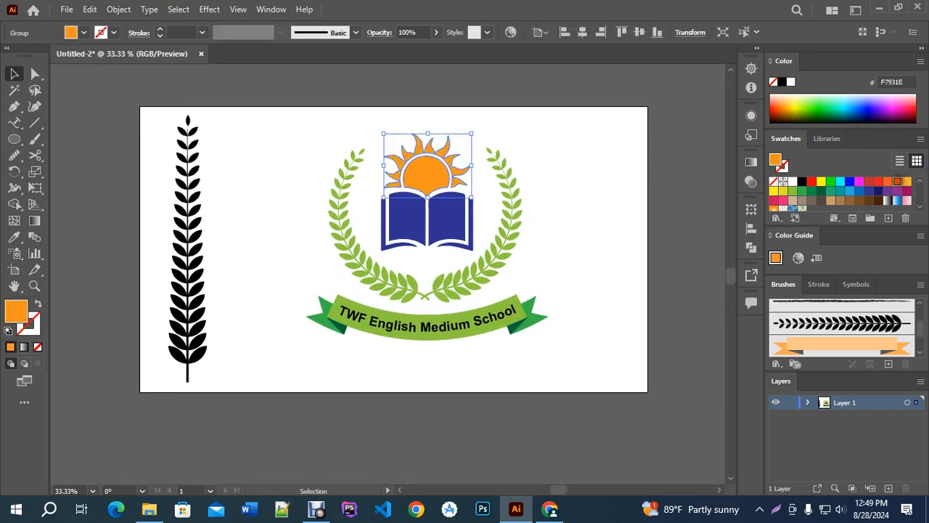
left_click(879, 181)
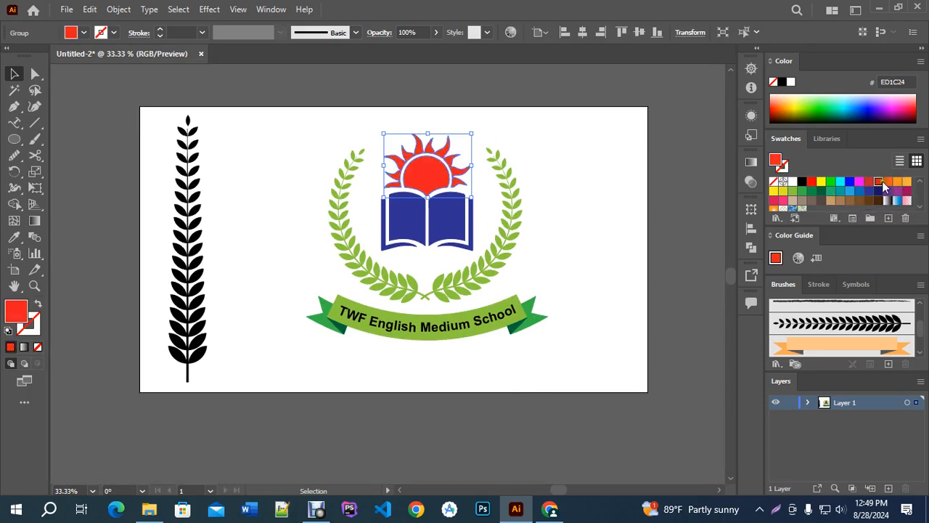
Step: Set the trimmed sun's fill to orange F15A24 and deselect everything
left_click(888, 181)
left_click(637, 241)
Step: Scale the sun and book down slightly together, lower them a little inside the laurel wreath, and deselect them
scroll(445, 172, "up", 1)
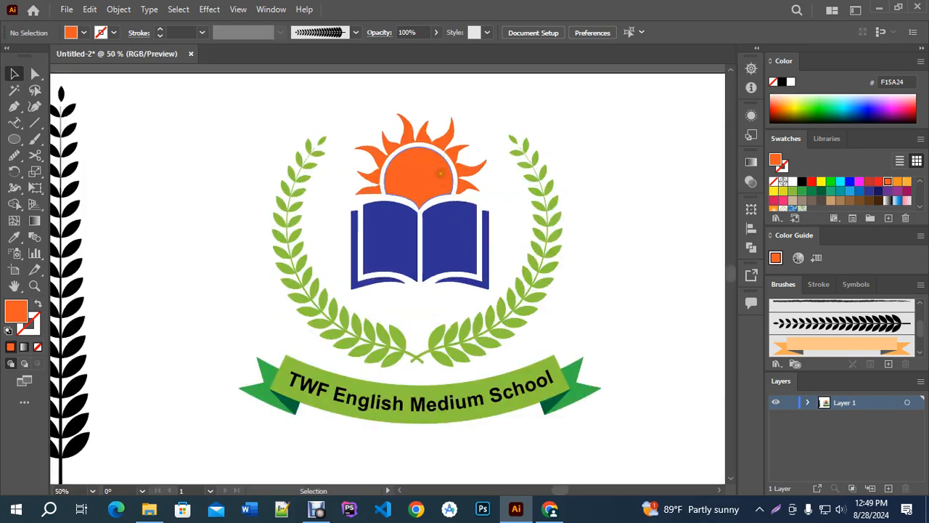
left_click_drag(472, 236, 459, 258)
key("ctrl+z")
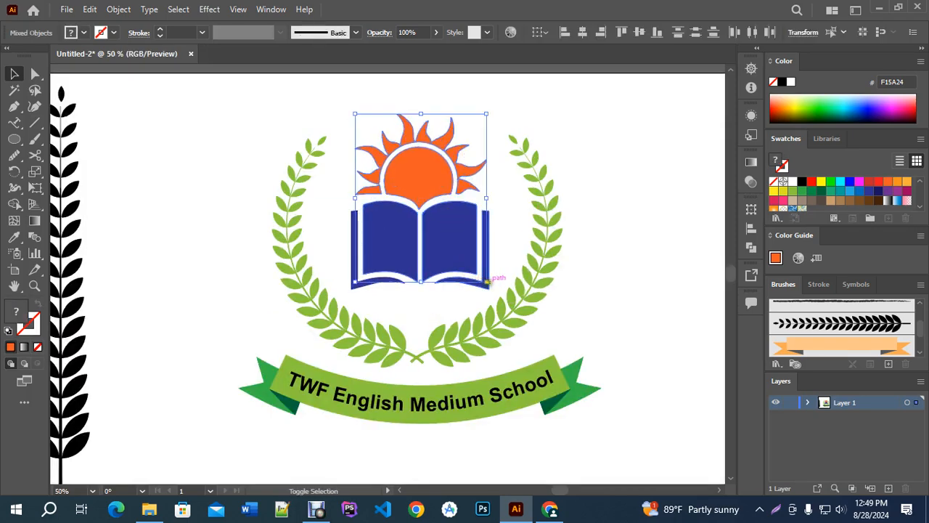
scroll(470, 292, "up", 1)
scroll(409, 209, "down", 2)
left_click_drag(422, 221, 454, 247)
left_click_drag(451, 191, 421, 220)
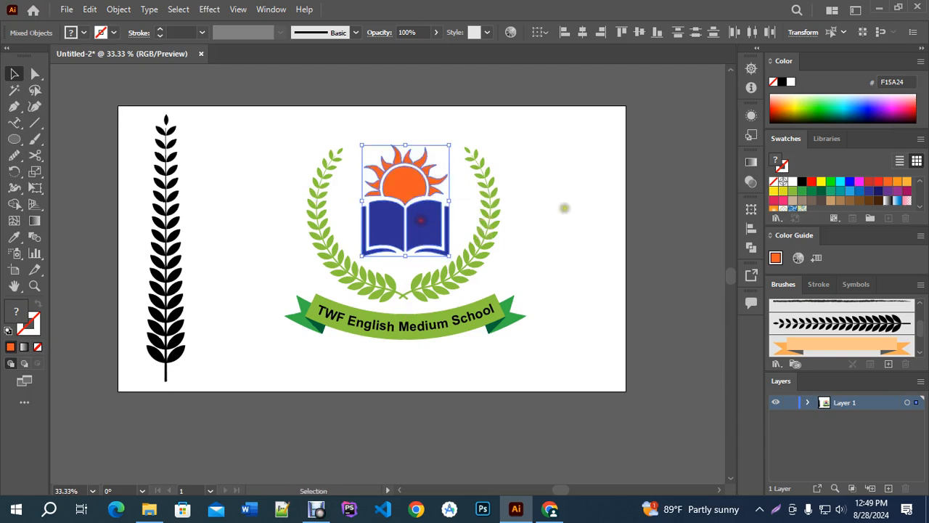
left_click(560, 208)
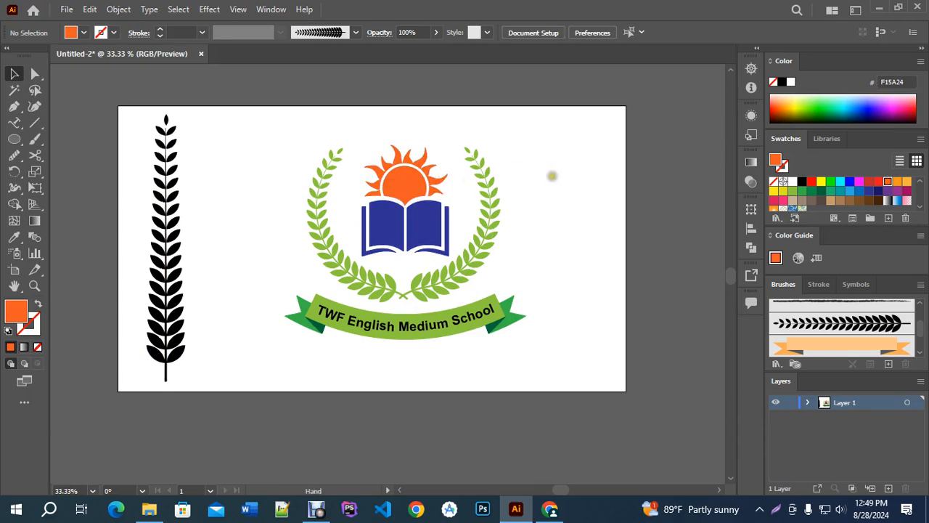
left_click_drag(551, 179, 580, 210)
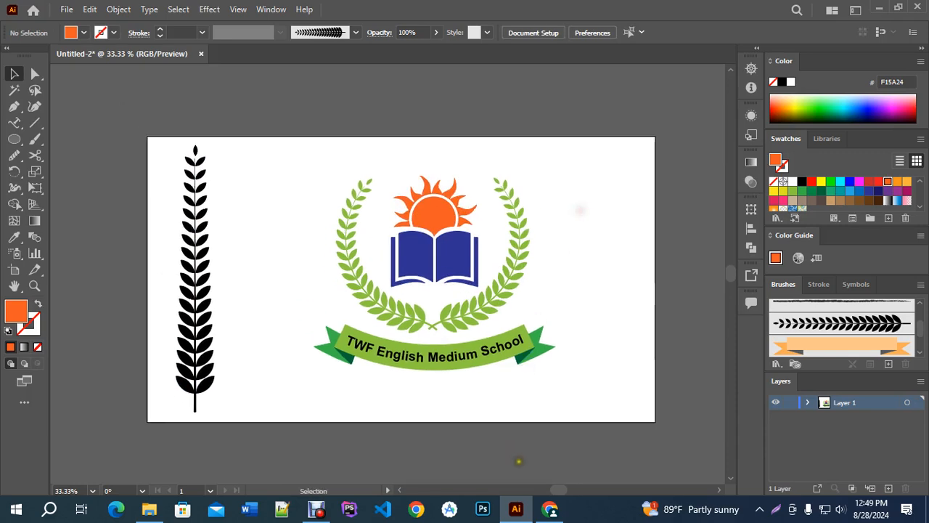
left_click(316, 508)
left_click(304, 355)
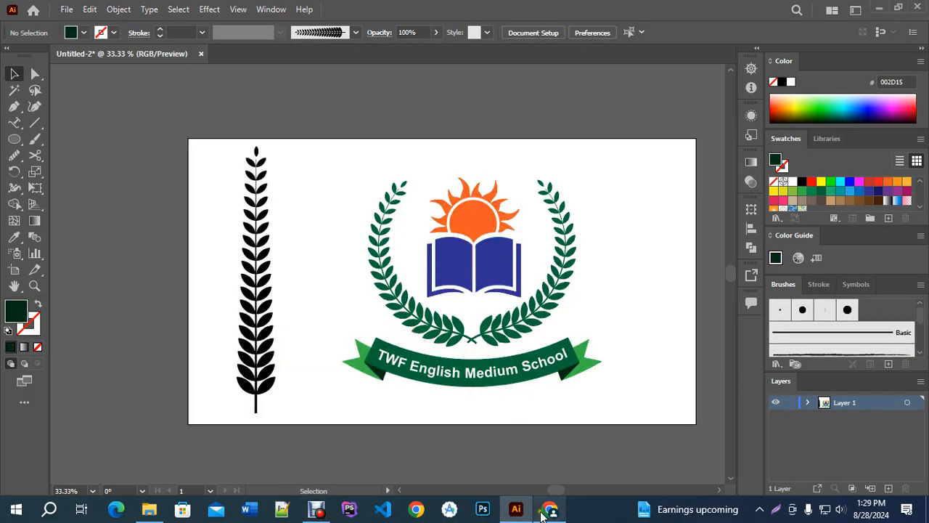
Step: Switch to Chrome and examine the Brush Tool entry under Paint with Brush in IAGM_BITM-36C.pdf, enlarged to 500%
left_click(550, 508)
left_click(83, 14)
scroll(441, 230, "up", 3)
scroll(410, 285, "up", 5, "ctrl")
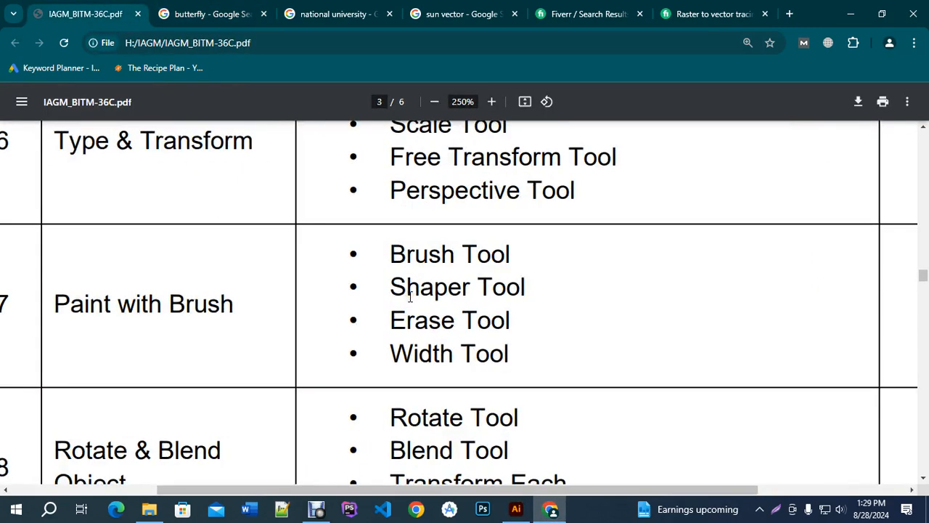
scroll(451, 287, "up", 1, "ctrl")
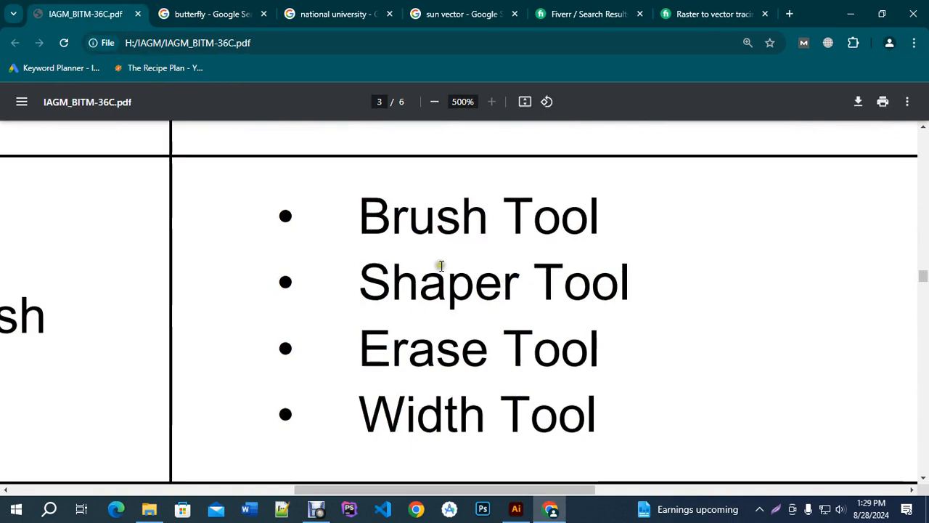
left_click_drag(366, 212, 600, 218)
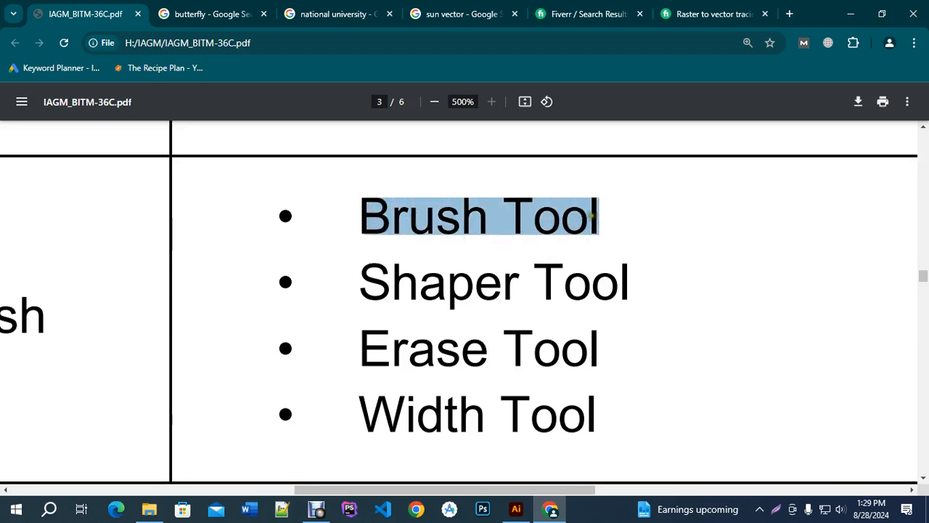
Step: Search Google Images for "bangla typography" and preview the black Fiverr lettering design with the orange sun
left_click(217, 13)
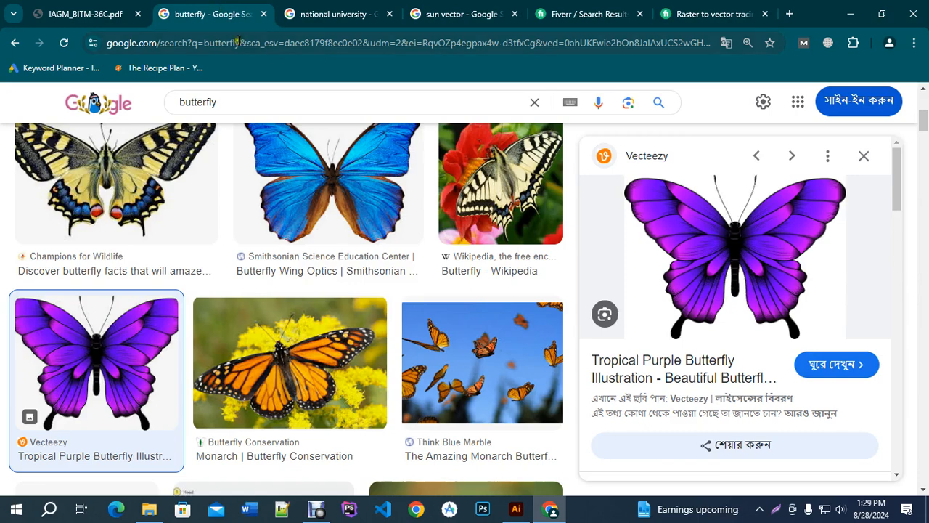
double_click(241, 101)
type("ba")
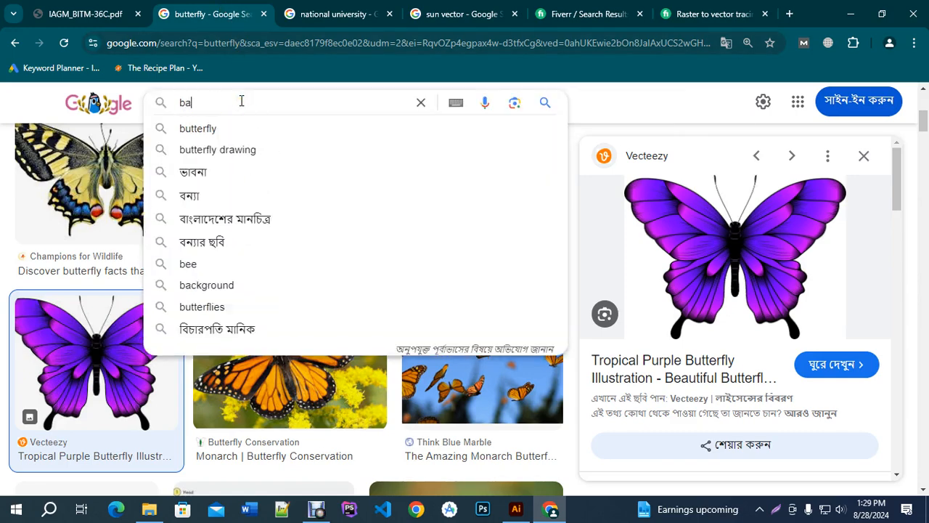
type("ngla ty")
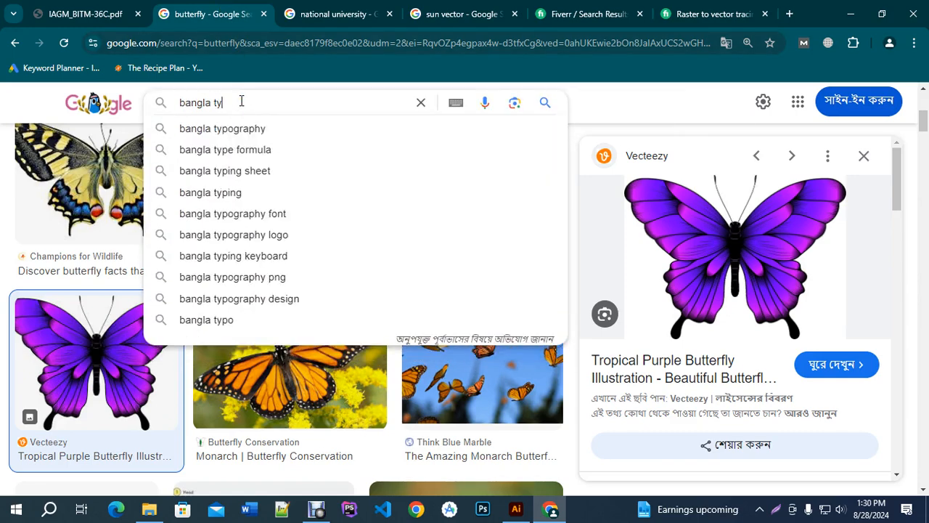
type("p")
left_click(249, 128)
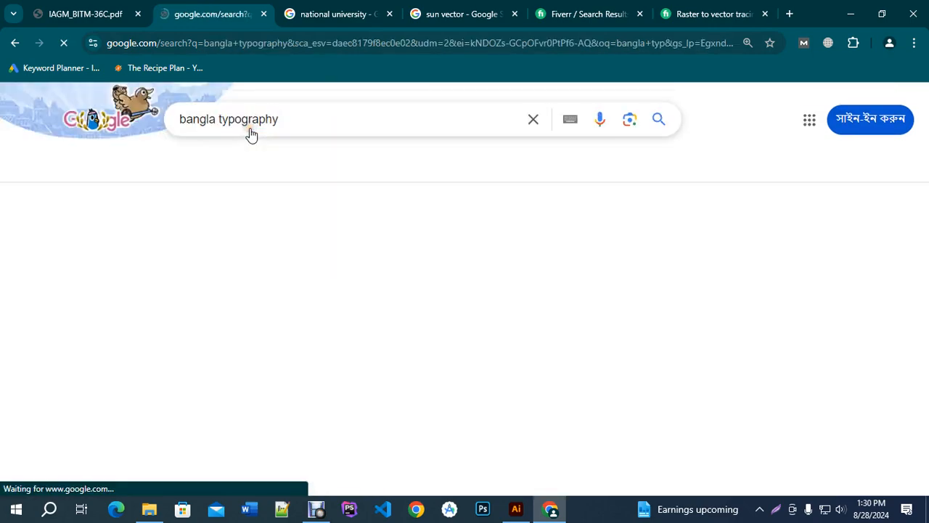
scroll(331, 276, "down", 2)
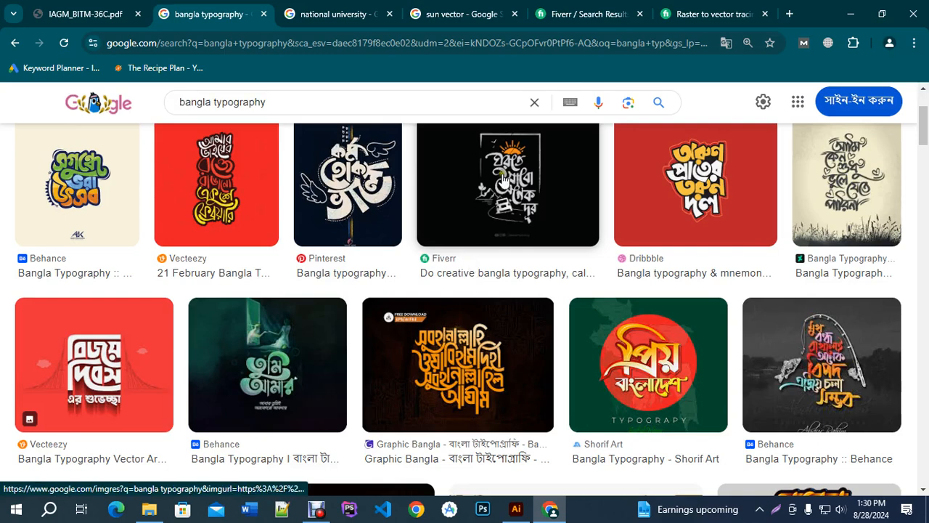
left_click(504, 182)
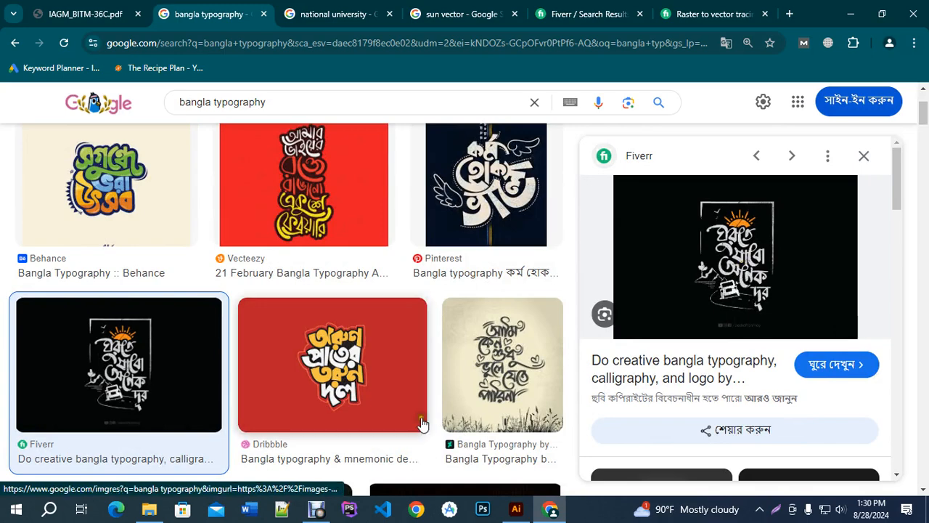
Step: Switch to Illustrator and move the whole emblem and the black leaf branch off the artboard to its left, leaving the artboard empty
left_click(516, 509)
left_click_drag(194, 129, 656, 400)
scroll(627, 370, "down", 3)
left_click_drag(584, 322, 327, 321)
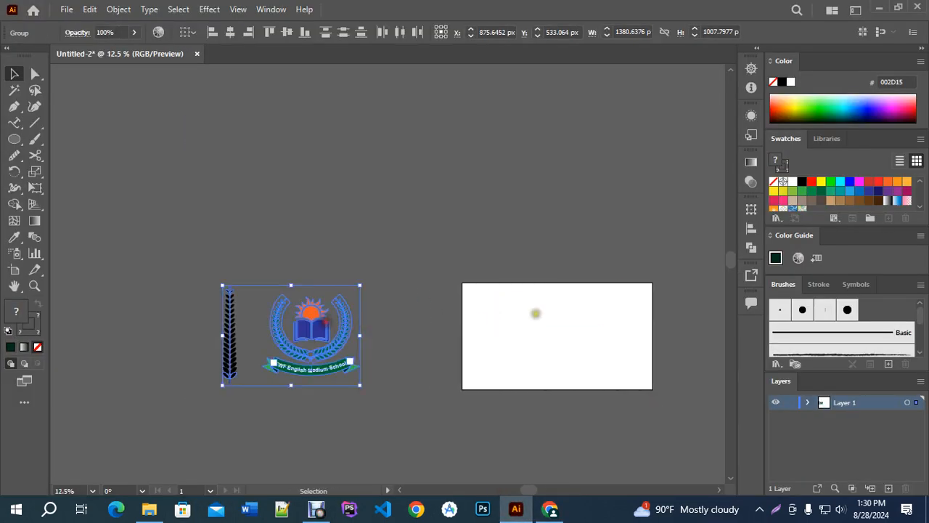
left_click(586, 321)
scroll(620, 341, "up", 3)
left_click_drag(607, 337, 516, 281)
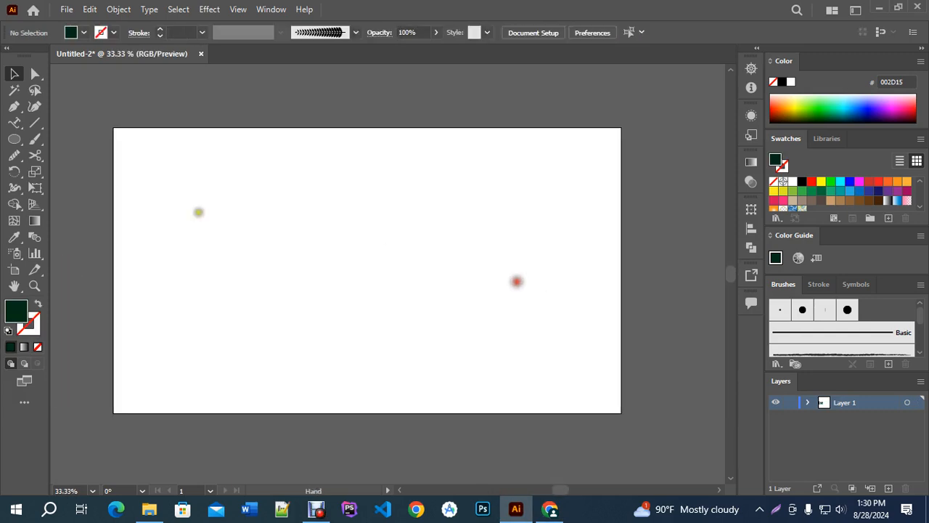
Step: Activate the Paintbrush tool and open the Artistic_ChalkCharcoalPencil brush library
left_click(32, 138)
left_click(920, 285)
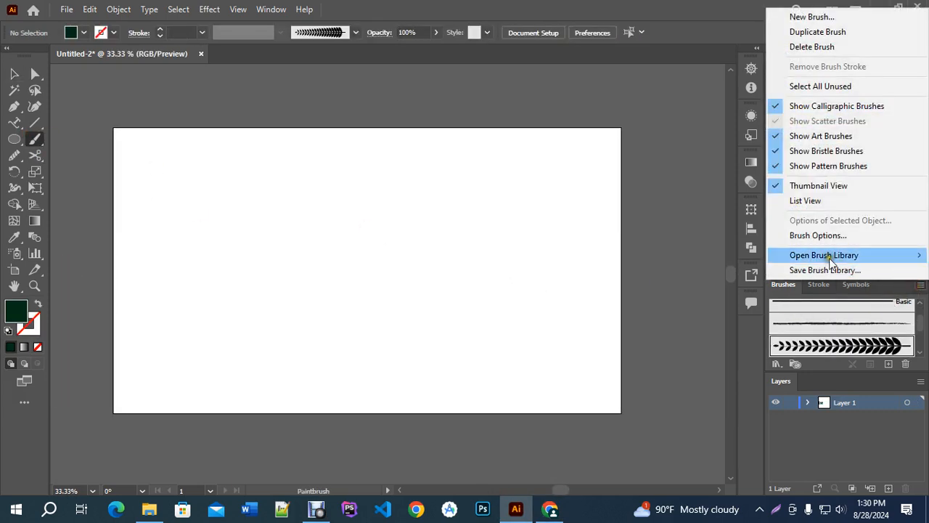
mouse_move(834, 260)
mouse_move(677, 270)
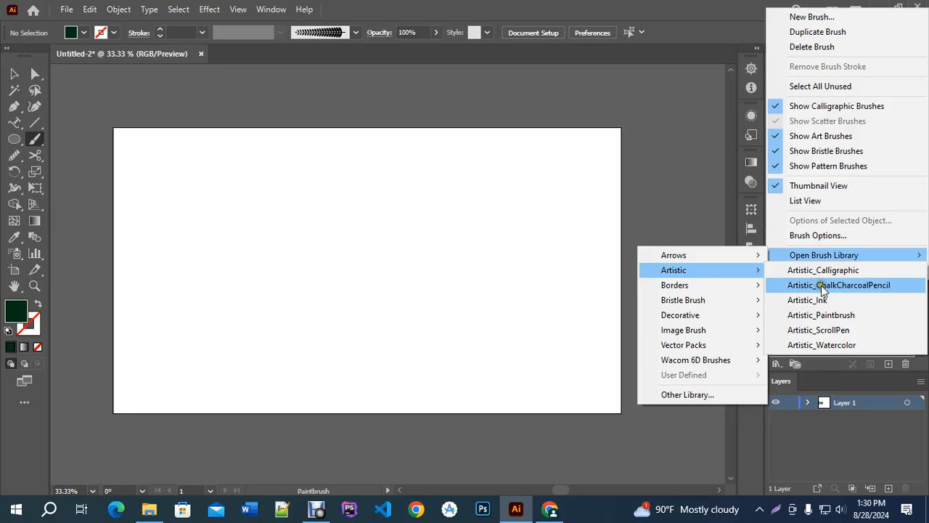
left_click(843, 286)
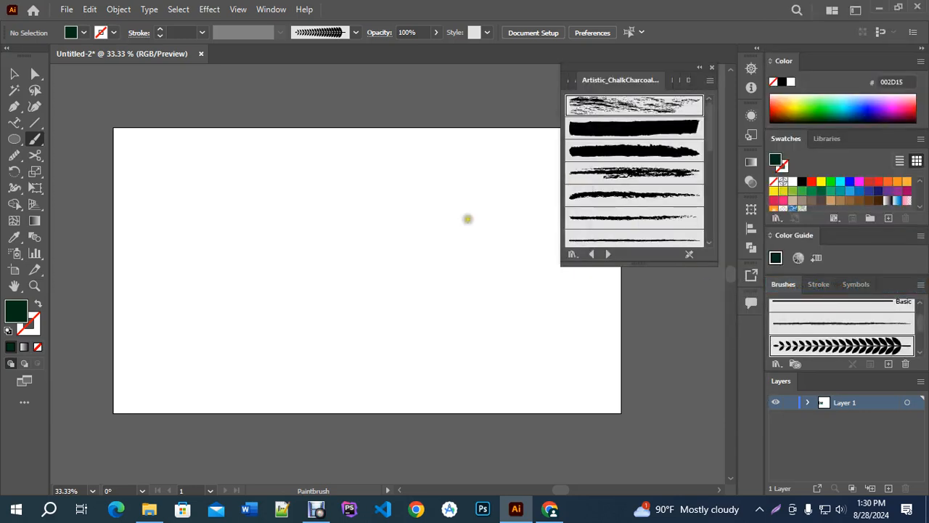
Step: Choose the fourth, rough-textured charcoal brush in the library, set the fill to none and make the stroke colour active
left_click(620, 174)
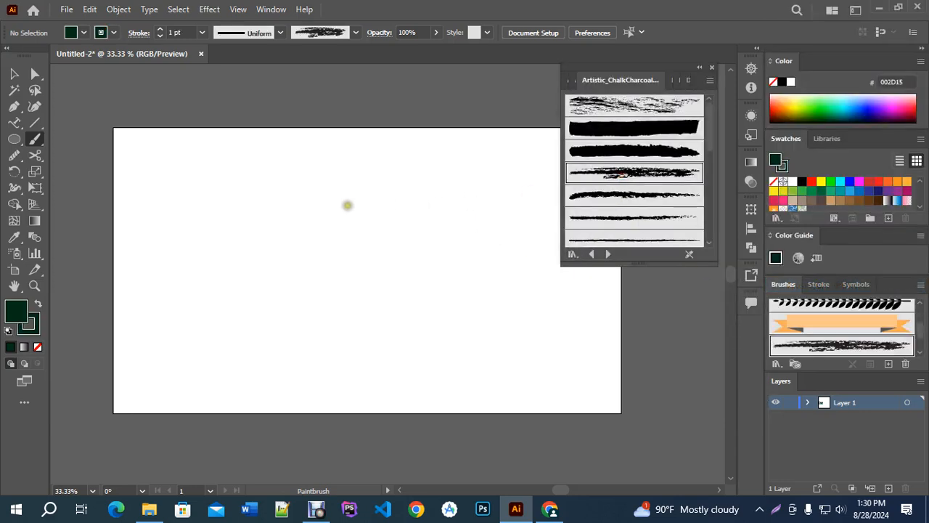
left_click(37, 346)
left_click(29, 323)
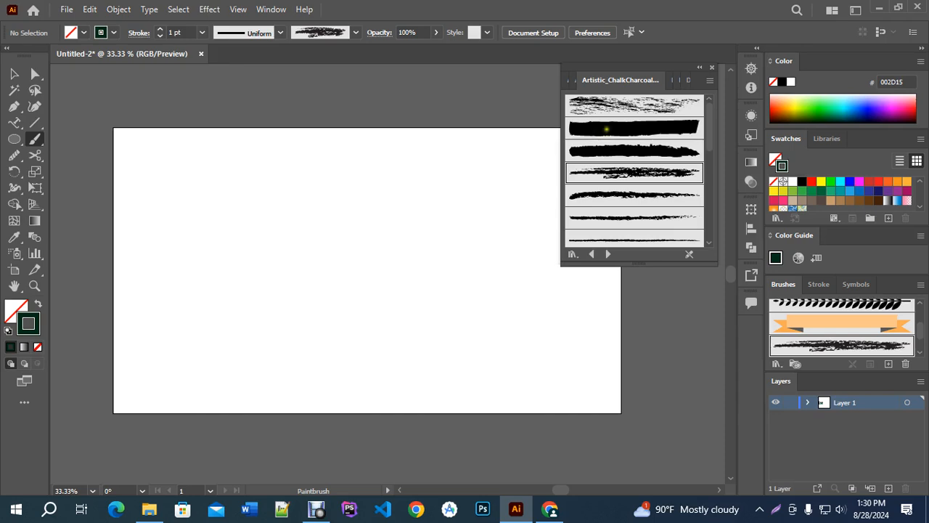
Step: Try the charcoal brush with a sharp zigzag stroke across the artboard and delete the stroke
mouse_move(200, 233)
left_mouse_down()
mouse_move(398, 232)
mouse_move(259, 271)
left_mouse_up()
scroll(320, 275, "up", 3)
key("ctrl+minus")
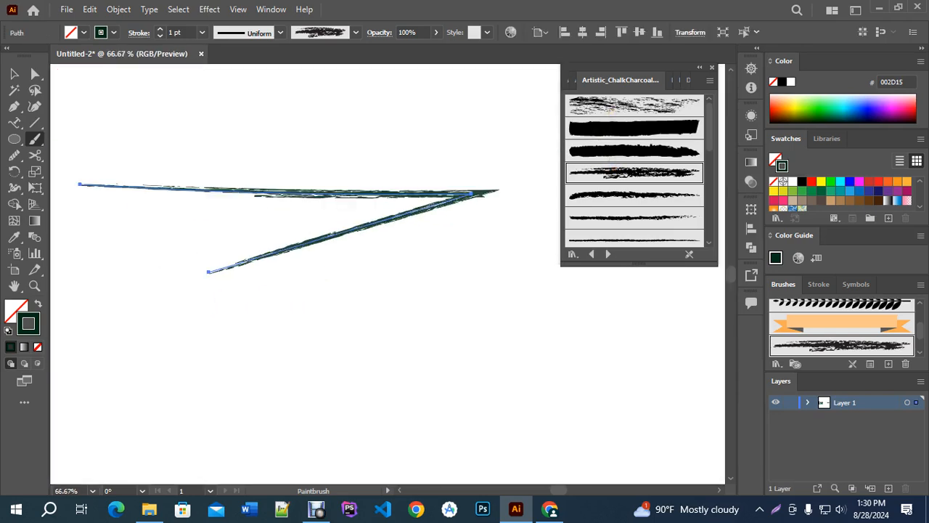
key("Delete")
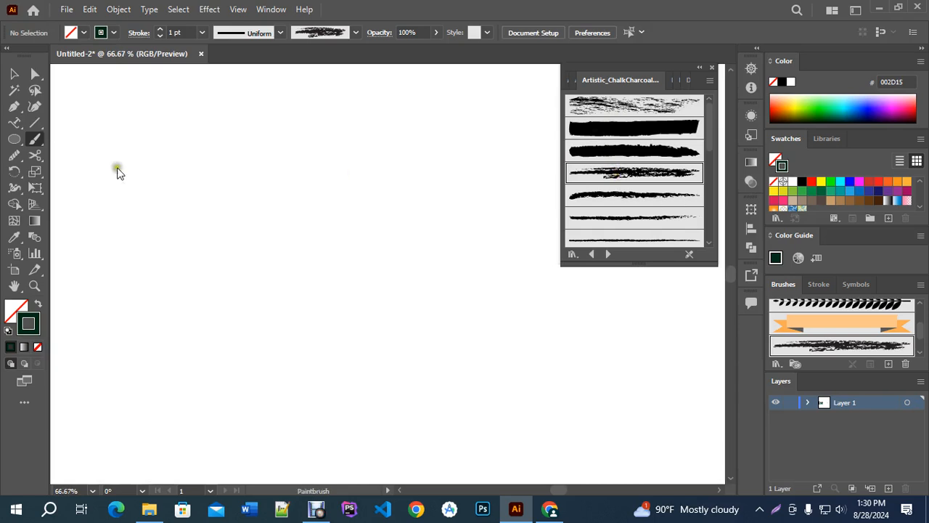
Step: Try a stroke with the Blob Brush tool, undo it and return to the Paintbrush tool
left_click(35, 139)
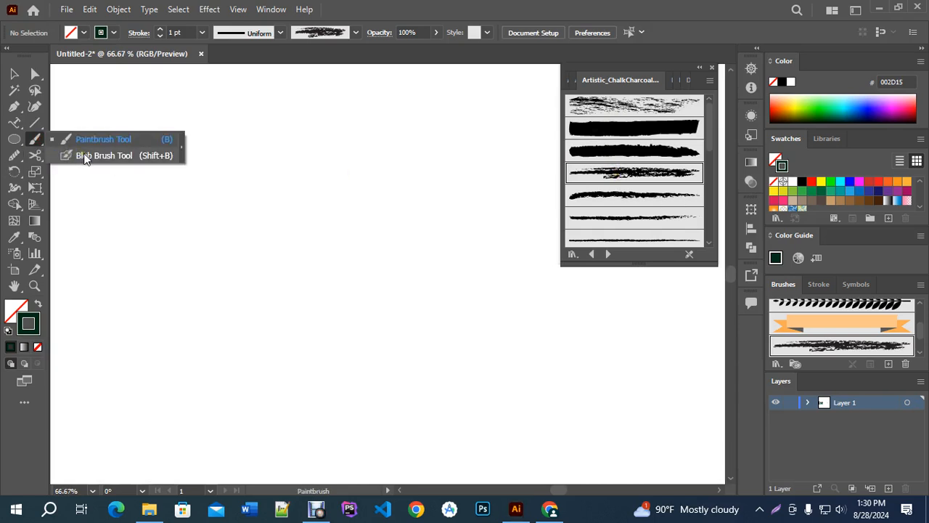
left_click(84, 156)
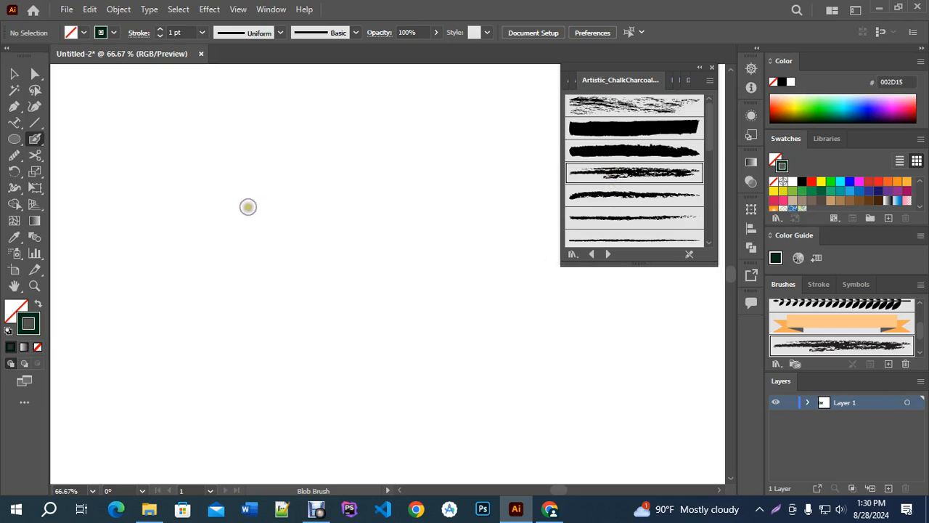
mouse_move(240, 207)
left_mouse_down()
mouse_move(279, 282)
mouse_move(279, 345)
left_mouse_up()
key("ctrl+z")
left_click_drag(37, 139, 72, 138)
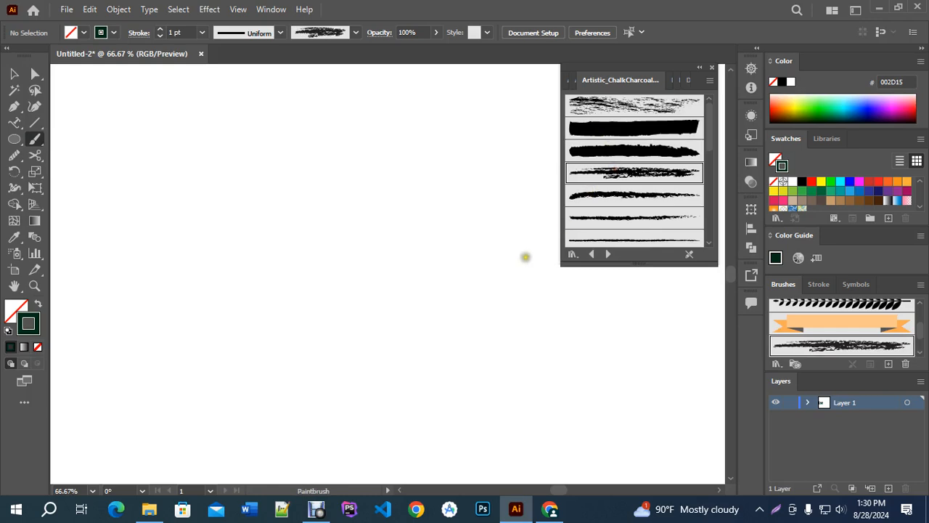
Step: Paint the Bangla letter's tall arched stem and a looping inner stroke that runs into the stem's lower part
mouse_move(271, 209)
left_mouse_down()
mouse_move(321, 207)
mouse_move(344, 351)
left_mouse_up()
scroll(317, 254, "up", 1)
left_click_drag(315, 259, 353, 222)
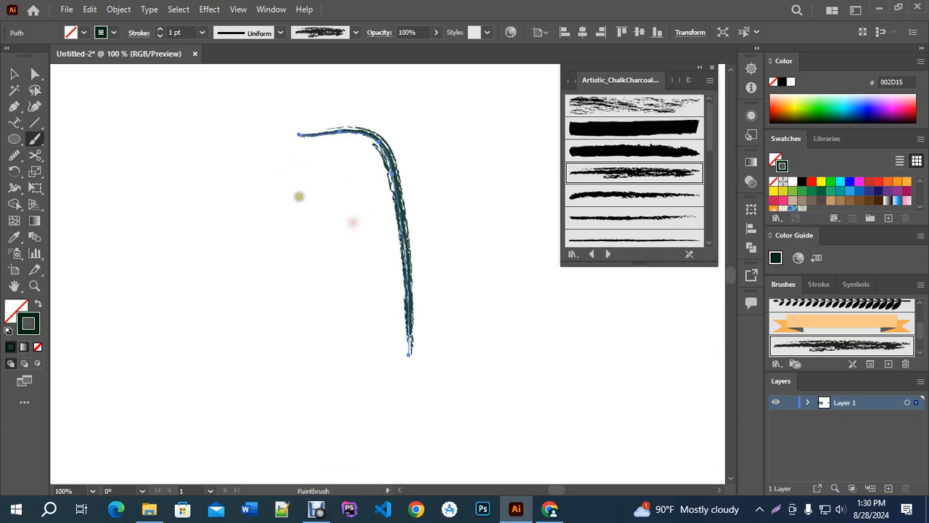
mouse_move(314, 159)
left_mouse_down()
mouse_move(268, 224)
mouse_move(295, 222)
mouse_move(301, 256)
mouse_move(262, 269)
mouse_move(265, 291)
mouse_move(279, 289)
left_mouse_up()
key("ctrl+z")
mouse_move(311, 158)
left_mouse_down()
mouse_move(261, 222)
mouse_move(314, 200)
mouse_move(290, 247)
mouse_move(268, 257)
mouse_move(260, 248)
mouse_move(249, 259)
mouse_move(257, 297)
mouse_move(308, 278)
mouse_move(332, 248)
mouse_move(408, 311)
left_mouse_up()
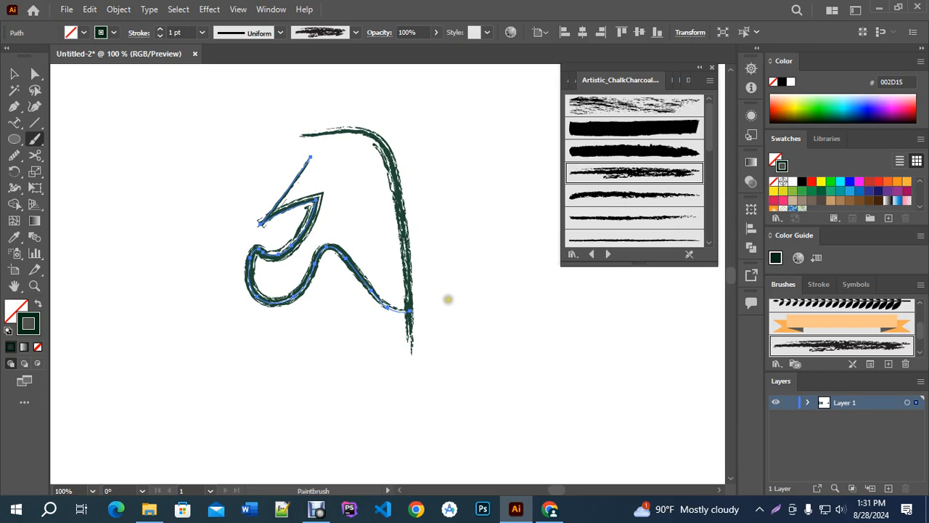
Step: Deselect the letter and paint a curved stroke from its inner loop down and around to the foot of the stem
scroll(430, 228, "down", 1)
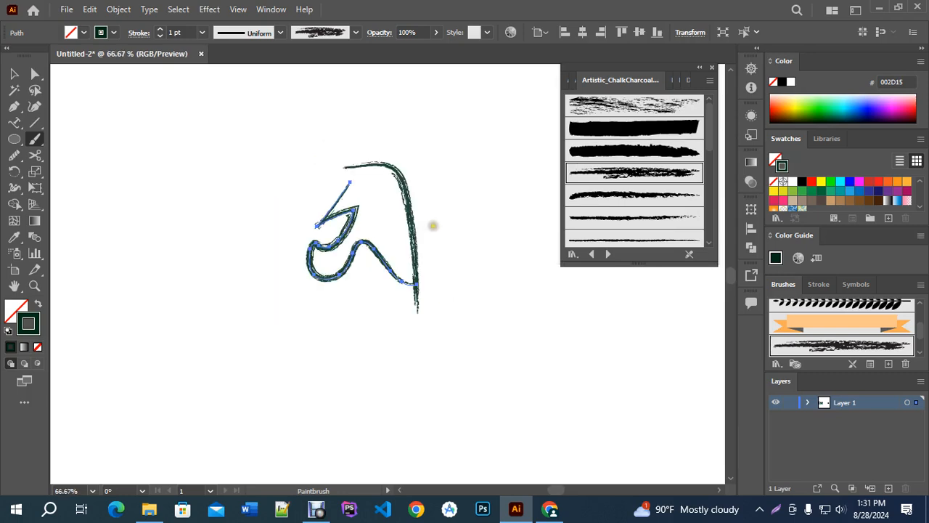
scroll(338, 228, "up", 1)
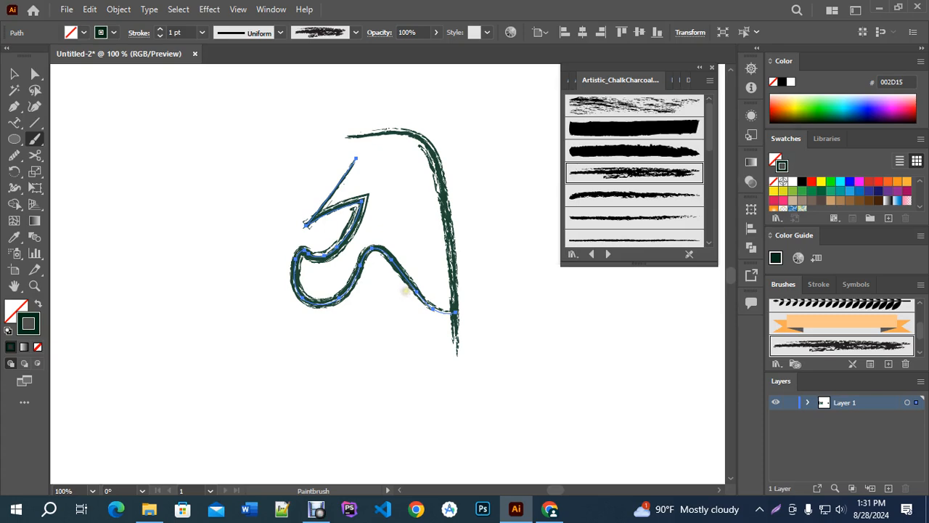
key("v")
left_click(395, 346)
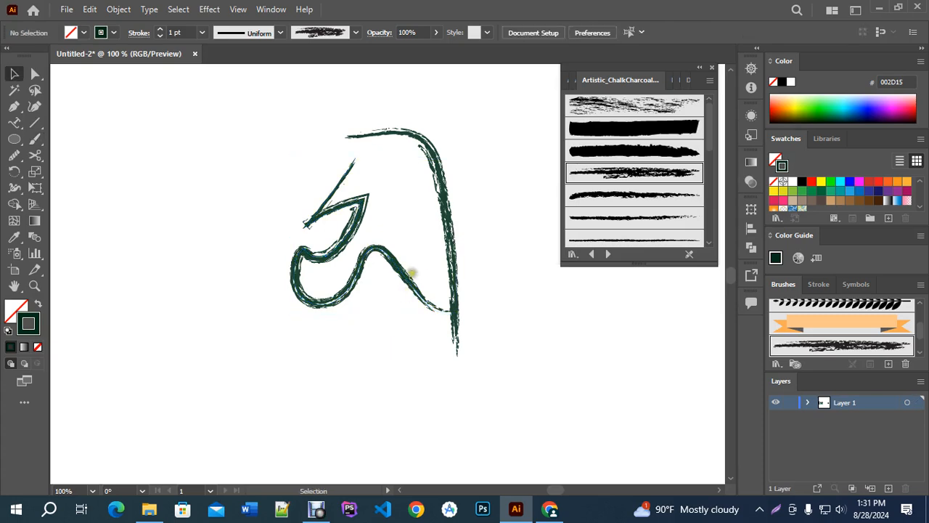
key("b")
mouse_move(409, 287)
left_mouse_down()
mouse_move(366, 346)
mouse_move(390, 369)
mouse_move(455, 371)
mouse_move(455, 330)
left_mouse_up()
scroll(360, 310, "down", 1)
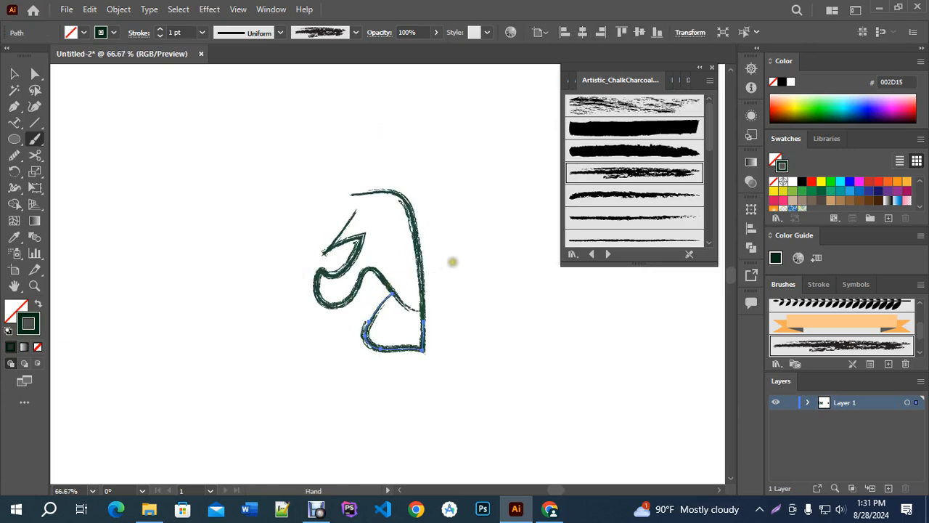
Step: Paint the second Bangla letter's arched stem and an inner stroke that dips down and curves back into the stem, redoing the inner stroke once
left_click_drag(453, 262, 353, 243)
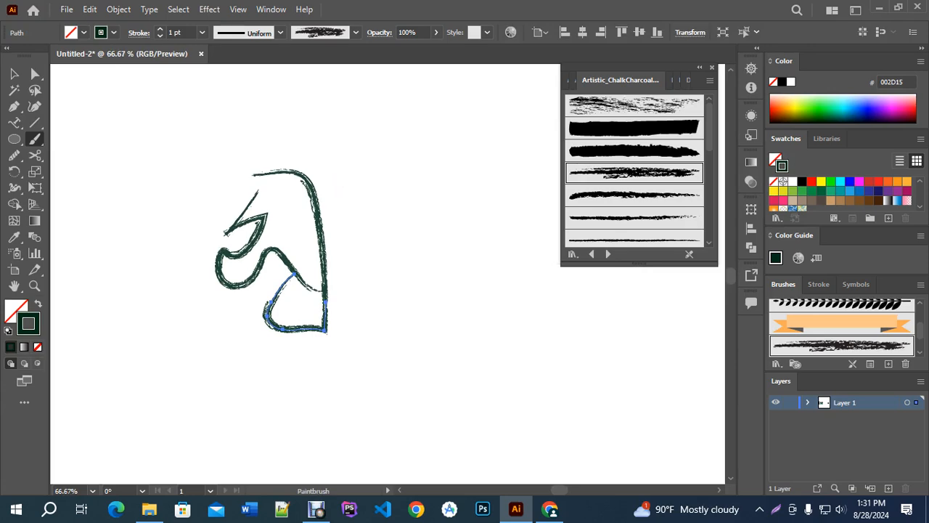
mouse_move(339, 182)
left_mouse_down()
mouse_move(413, 230)
mouse_move(405, 352)
left_mouse_up()
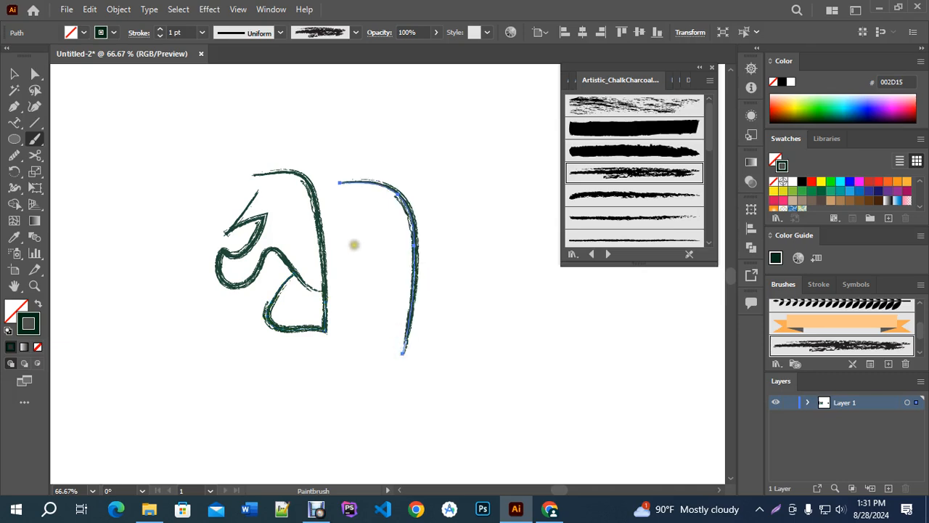
mouse_move(351, 186)
left_mouse_down()
mouse_move(346, 237)
mouse_move(361, 254)
mouse_move(416, 272)
left_mouse_up()
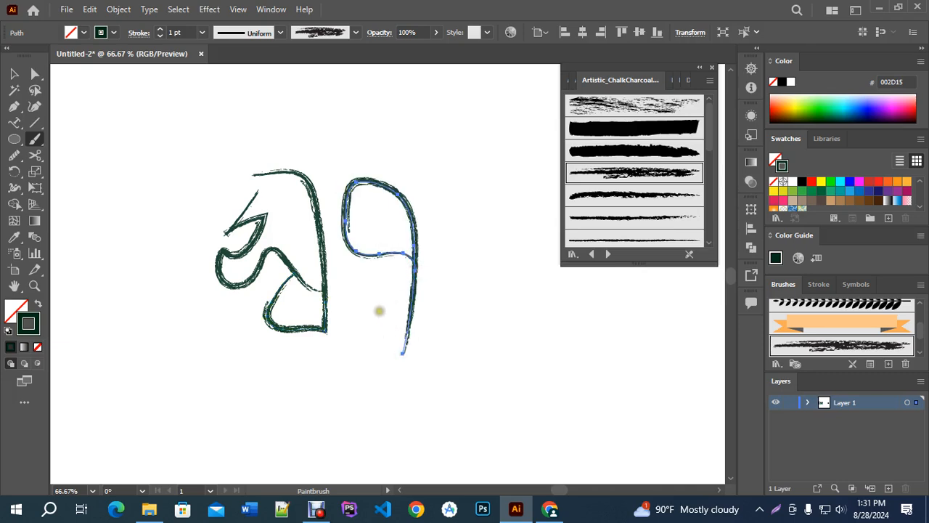
key("ctrl+z")
mouse_move(349, 191)
left_mouse_down()
mouse_move(354, 261)
mouse_move(401, 240)
mouse_move(415, 261)
left_mouse_up()
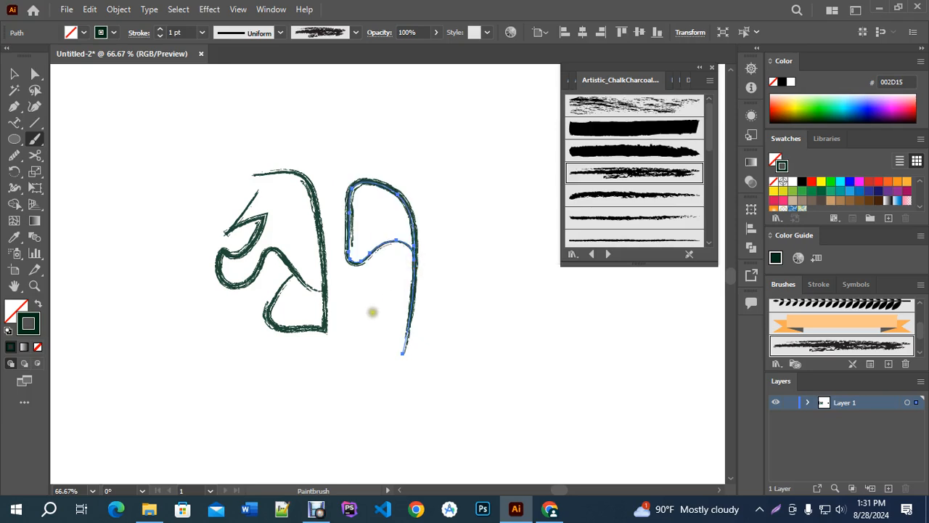
Step: Paint a curled hook below the second letter's inner loop that runs into its stem, and deselect the artwork
mouse_move(375, 313)
left_mouse_down()
mouse_move(359, 282)
mouse_move(395, 297)
mouse_move(410, 319)
left_mouse_up()
left_click(14, 73)
left_click(344, 129)
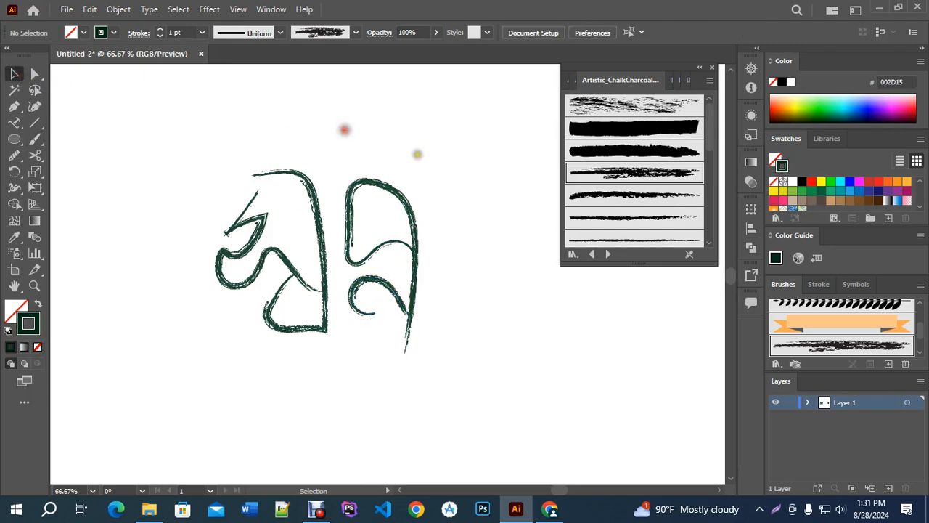
Step: Select all strokes of both Bangla letters and move them toward the middle of the artboard
left_click_drag(405, 154, 318, 141)
scroll(349, 320, "down", 1)
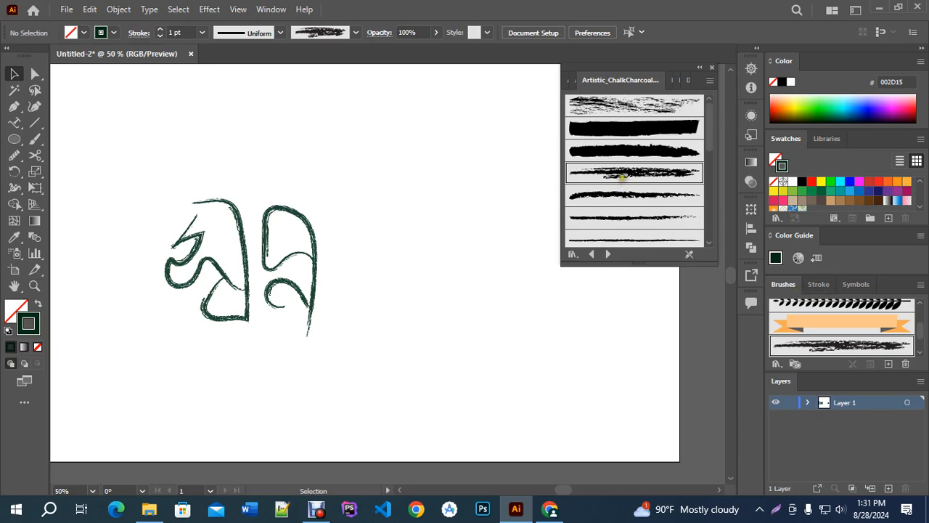
mouse_move(124, 160)
left_mouse_down()
mouse_move(297, 342)
mouse_move(354, 376)
left_mouse_up()
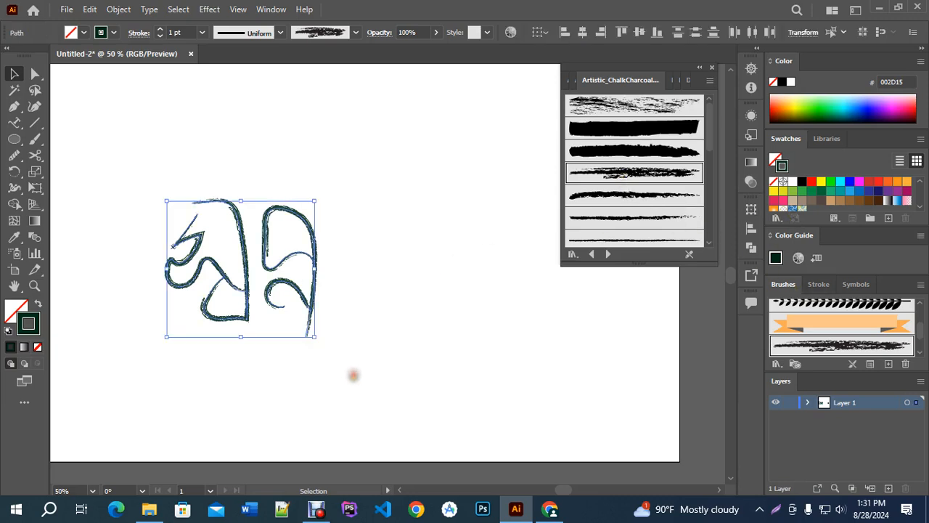
scroll(372, 326, "down", 2)
left_click_drag(309, 312, 374, 299)
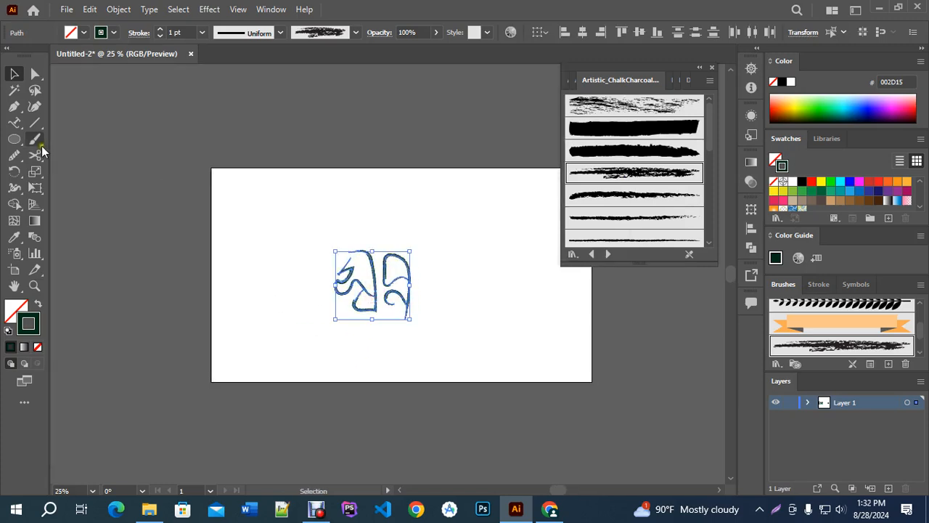
Step: Draw a wide rectangle around the lettering, fill it black with no stroke, and place it behind the letters
left_click_drag(13, 138, 58, 139)
left_click_drag(262, 223, 517, 347)
key("v")
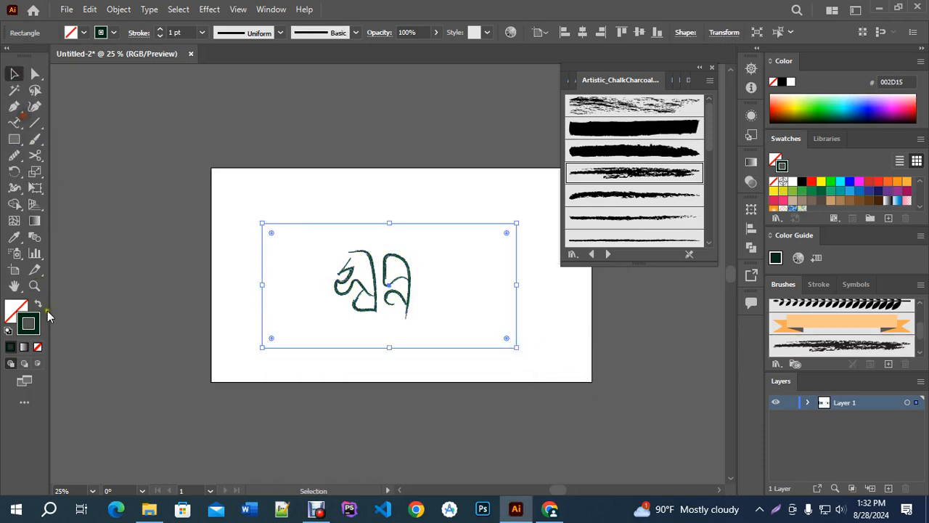
left_click(39, 305)
left_click(801, 181)
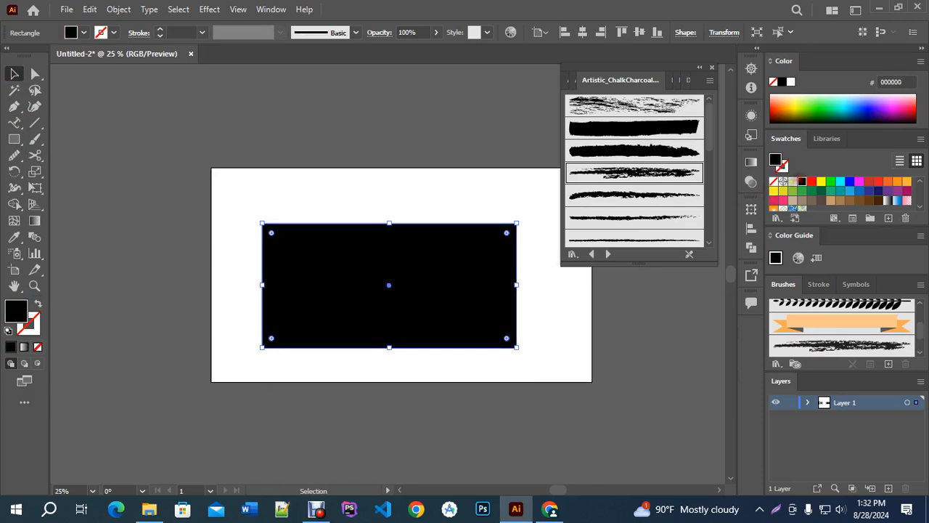
left_click(419, 365)
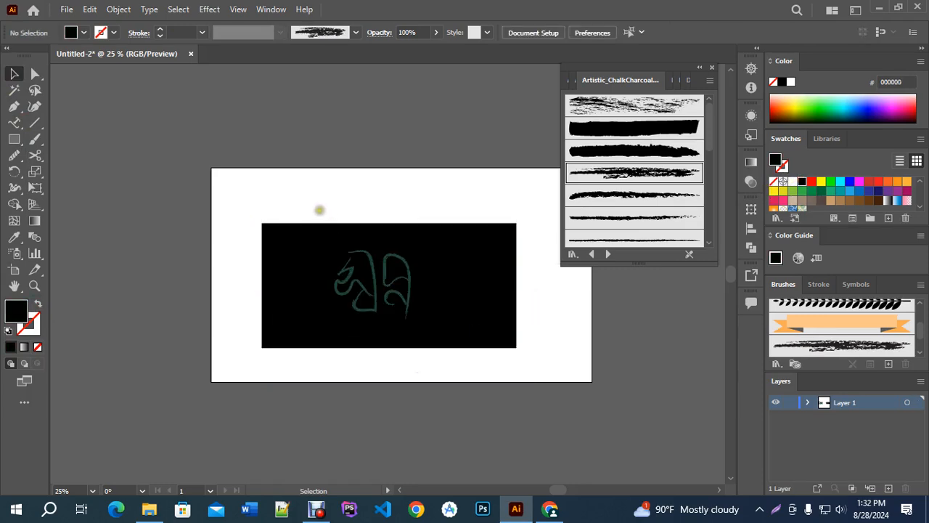
Step: Give both letters a white 2 pt charcoal stroke with no fill, leaving the black rectangle out of the selection
left_click_drag(322, 209, 427, 317)
left_click(462, 279, "shift")
left_click(792, 181)
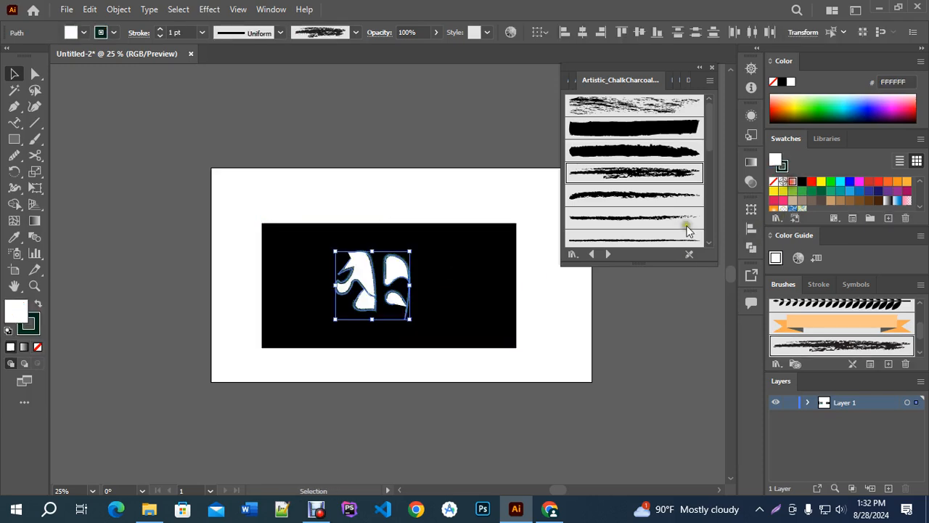
left_click(37, 304)
left_click(37, 346)
left_click(162, 31)
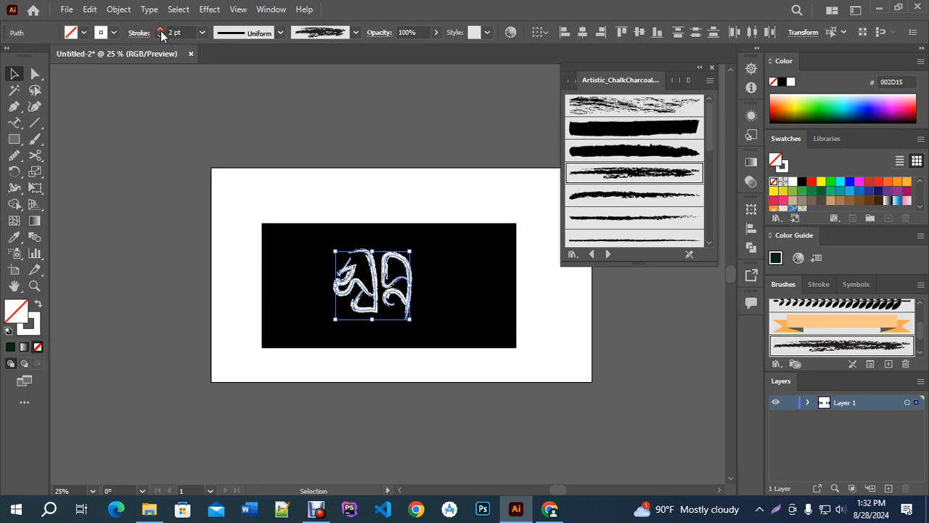
Step: Try the charcoal brush as a white outline on the black rectangle and undo it
key("ctrl+plus")
left_click_drag(517, 411, 448, 379)
left_click(411, 415)
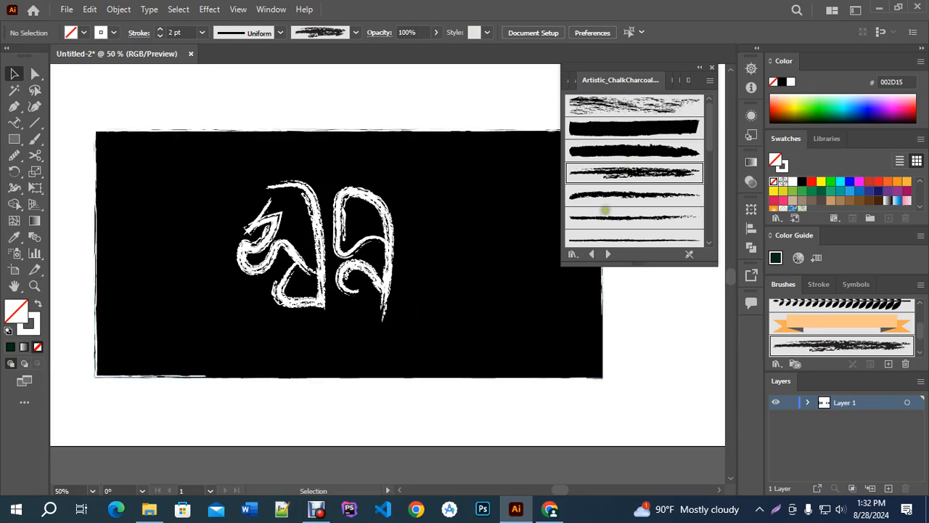
scroll(401, 265, "down", 1)
left_click_drag(469, 278, 437, 161)
key("ctrl+z")
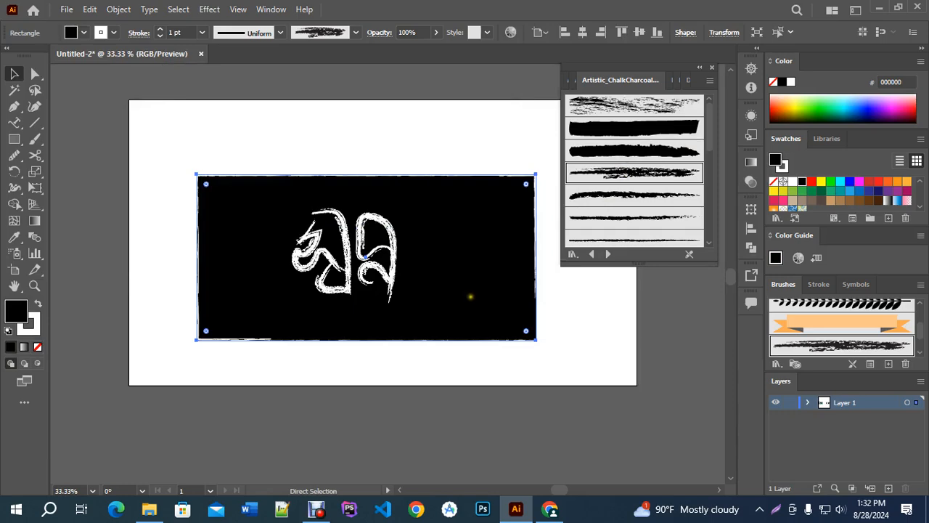
key("ctrl+z")
left_click(581, 342)
Step: Place the charcoal brush's artwork from the brush library on the artboard, tilt it upward and move it across the lettering
mouse_move(623, 176)
left_mouse_down()
mouse_move(346, 138)
mouse_move(390, 118)
mouse_move(513, 119)
left_mouse_up()
left_click(358, 137)
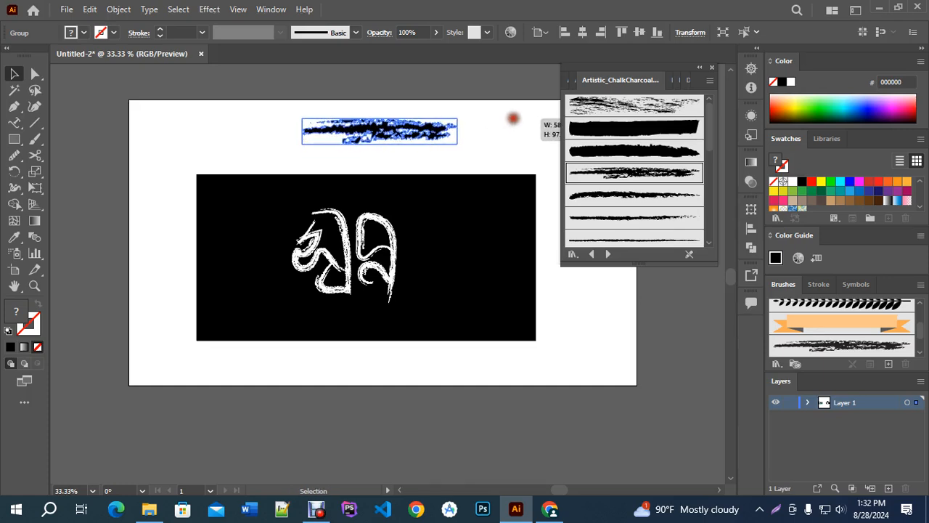
left_click_drag(380, 118, 378, 128)
mouse_move(463, 129)
left_mouse_down()
mouse_move(448, 109)
mouse_move(452, 135)
left_mouse_up()
mouse_move(387, 151)
left_mouse_down()
mouse_move(363, 207)
mouse_move(361, 254)
left_mouse_up()
Step: Try a red fill on the whole placed charcoal artwork group and undo it
key("ctrl+equal")
left_click(812, 181)
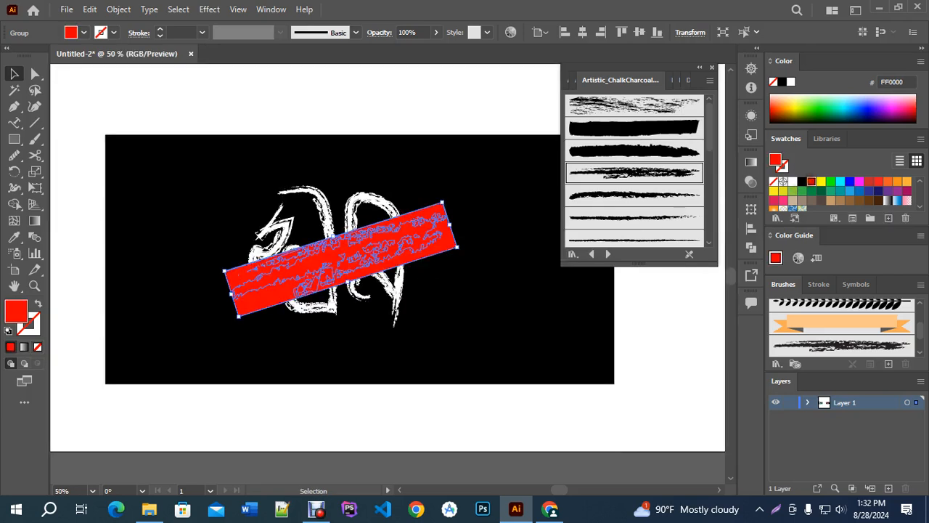
key("ctrl+z")
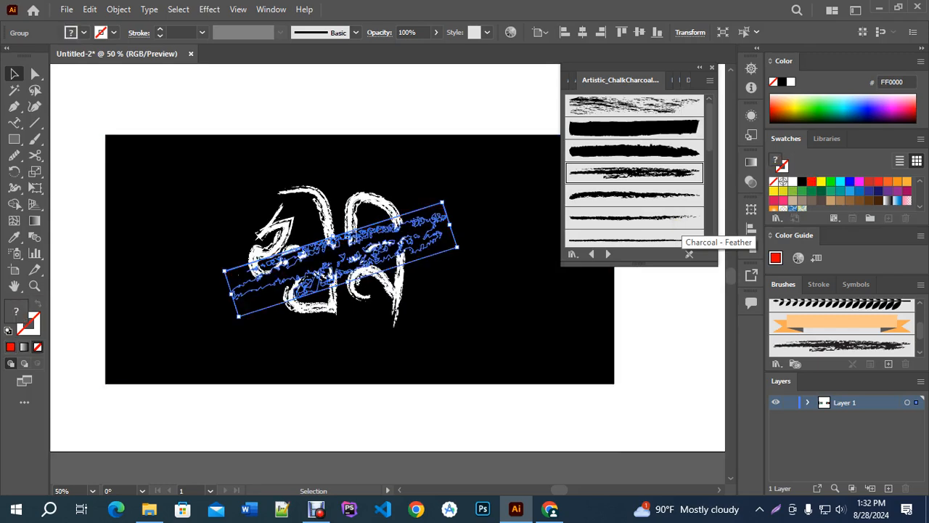
Step: Send the placed charcoal artwork to the back of the stacking order
key("ctrl+bracketleft")
scroll(434, 240, "up", 2)
scroll(437, 241, "down", 1)
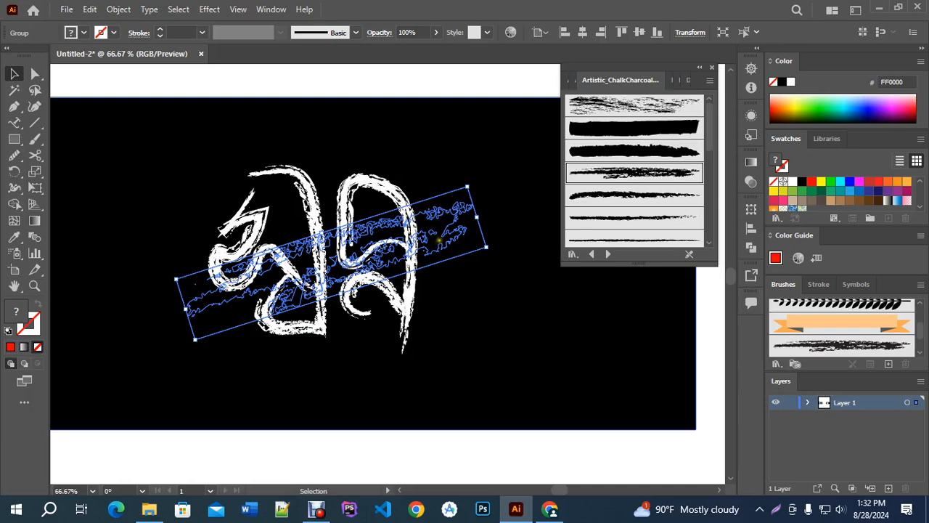
Step: Isolate the charcoal artwork's nested groups to select the innermost one, close the brush library, and exit isolation mode
double_click(438, 237)
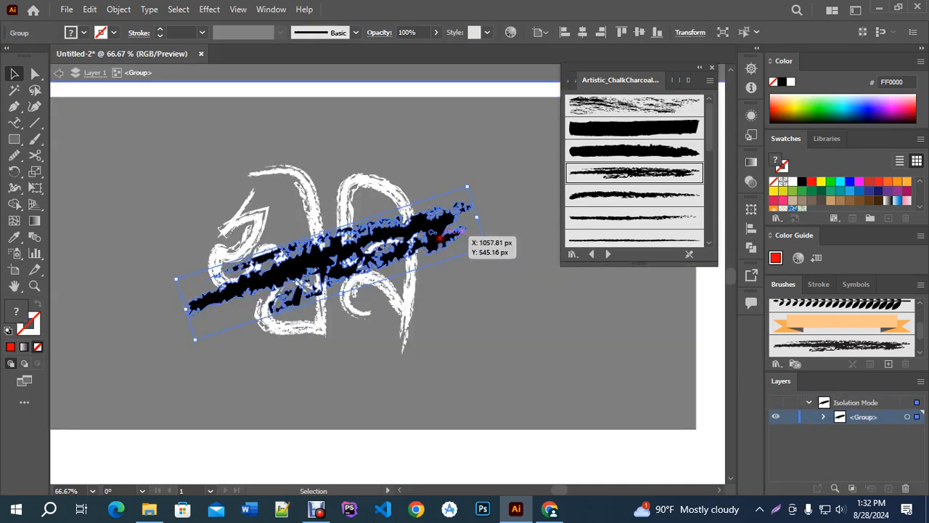
double_click(439, 236)
left_click_drag(433, 232, 437, 233)
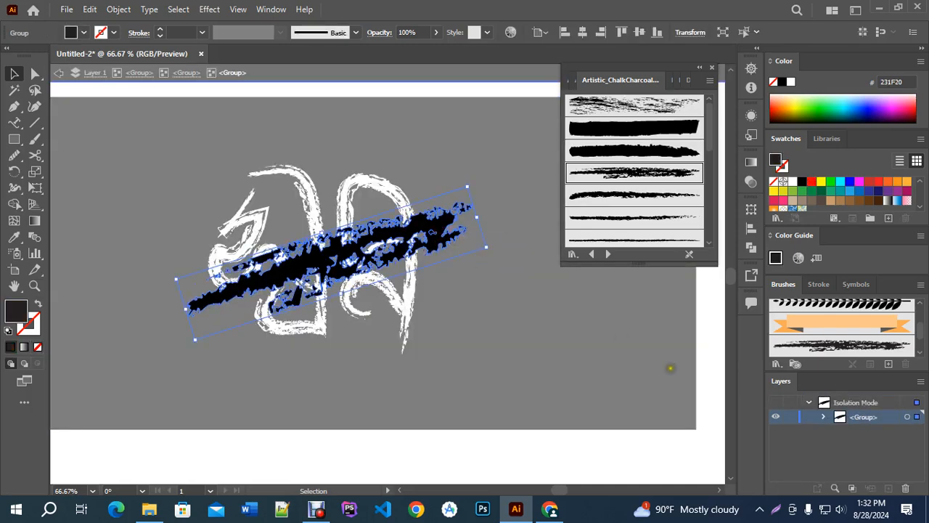
scroll(427, 337, "down", 1, "alt")
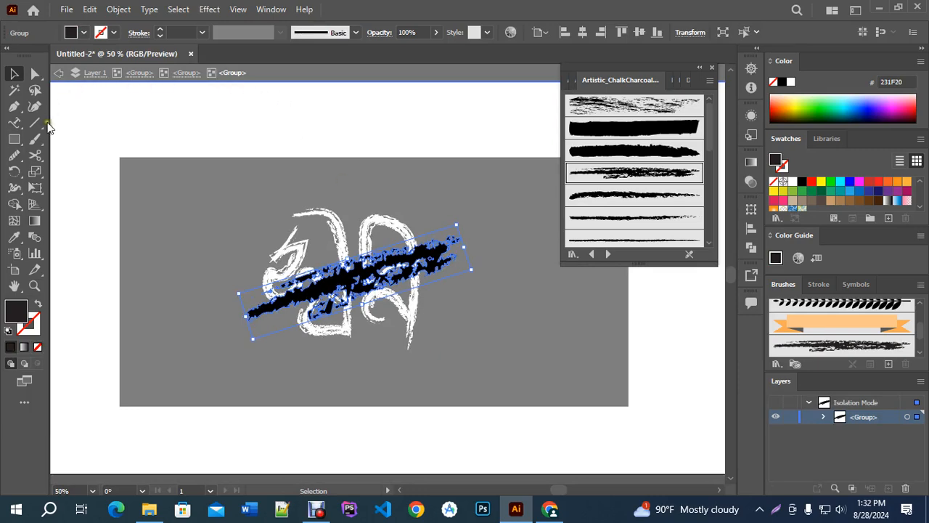
left_click(712, 68)
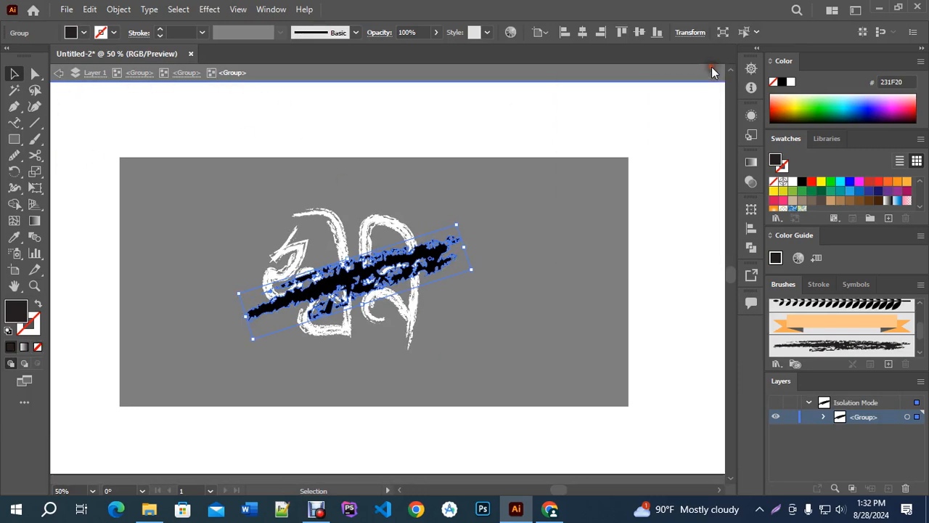
scroll(436, 260, "up", 1, "alt")
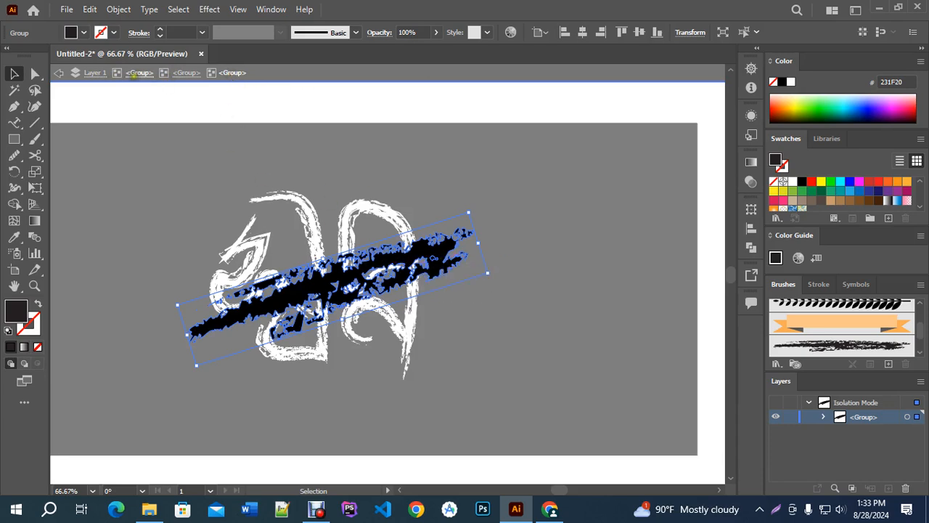
left_click(297, 69)
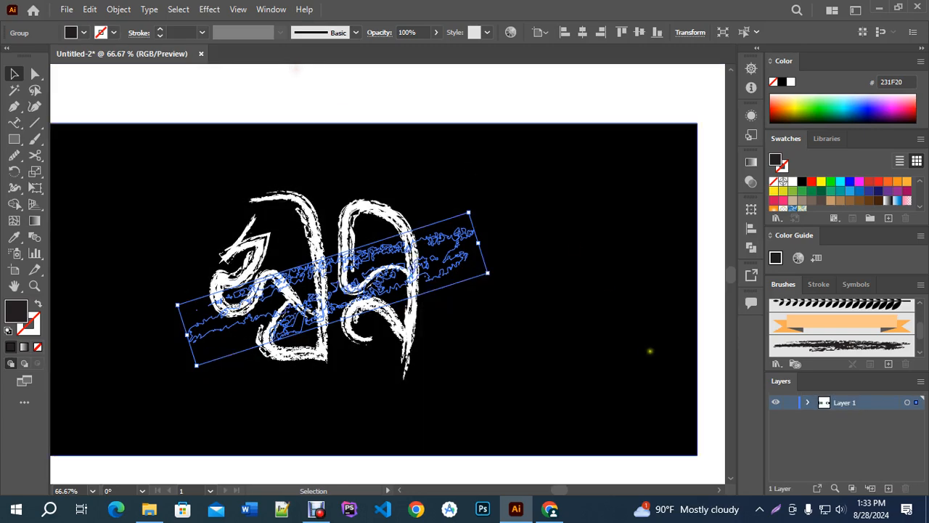
Step: Fill the charcoal artwork's innermost group with red in isolation mode, and send the black rectangle to the back
right_click(442, 259)
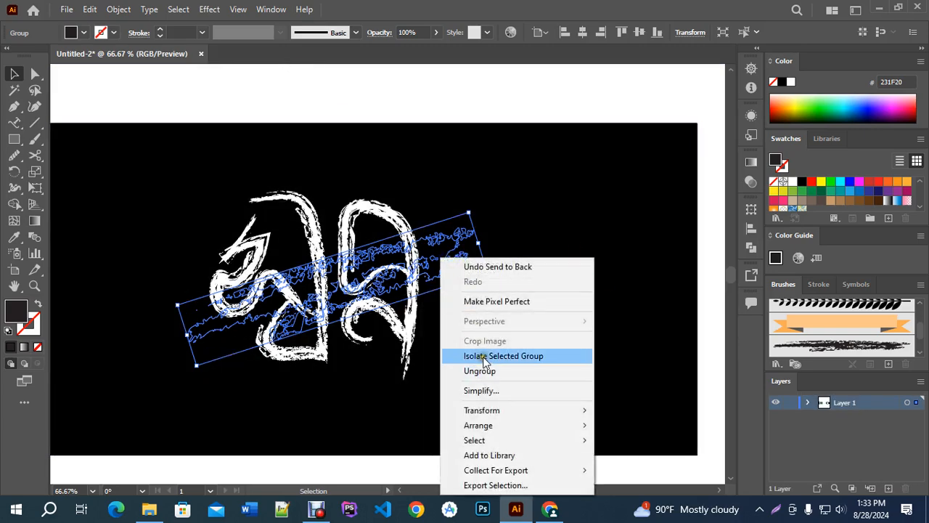
left_click(507, 356)
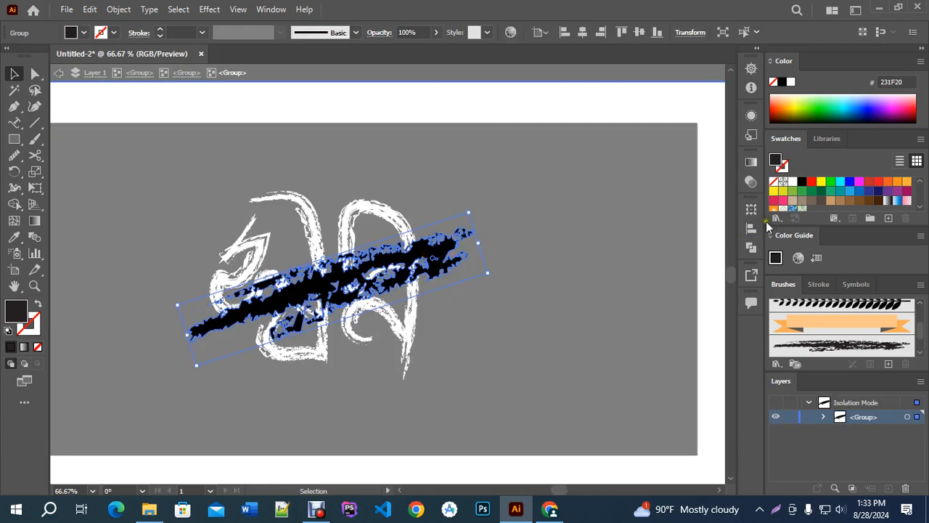
left_click(811, 180)
double_click(494, 86)
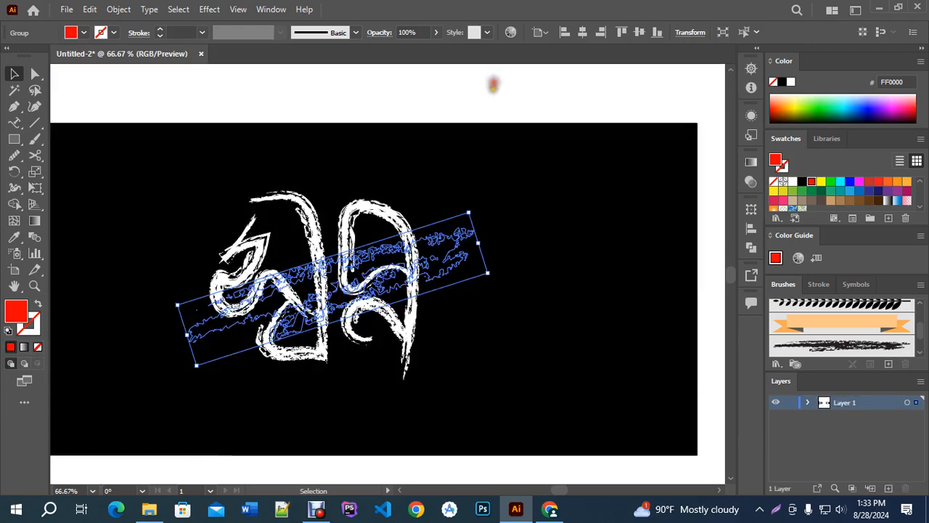
left_click(550, 224)
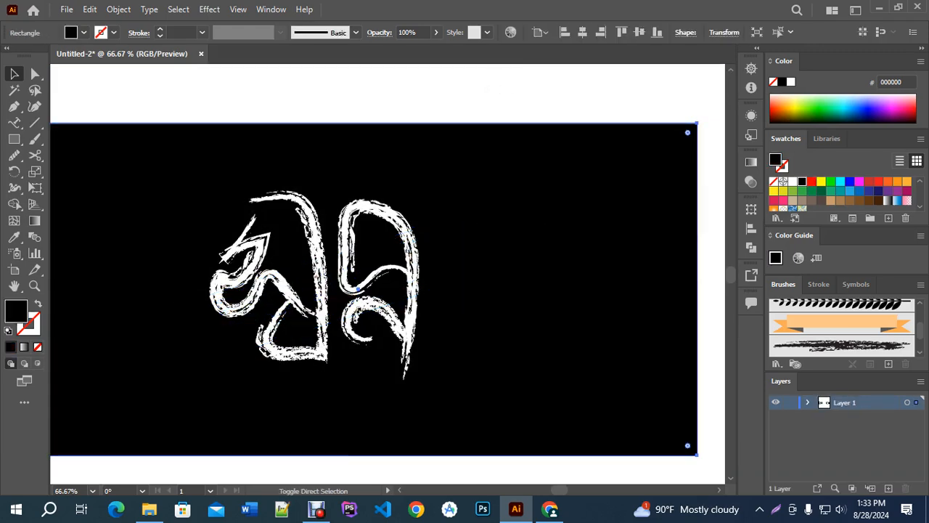
key("ctrl+shift+bracketleft")
Step: Rotate the red charcoal stroke to a steeper diagonal and reposition it behind the two letters
left_click(403, 243)
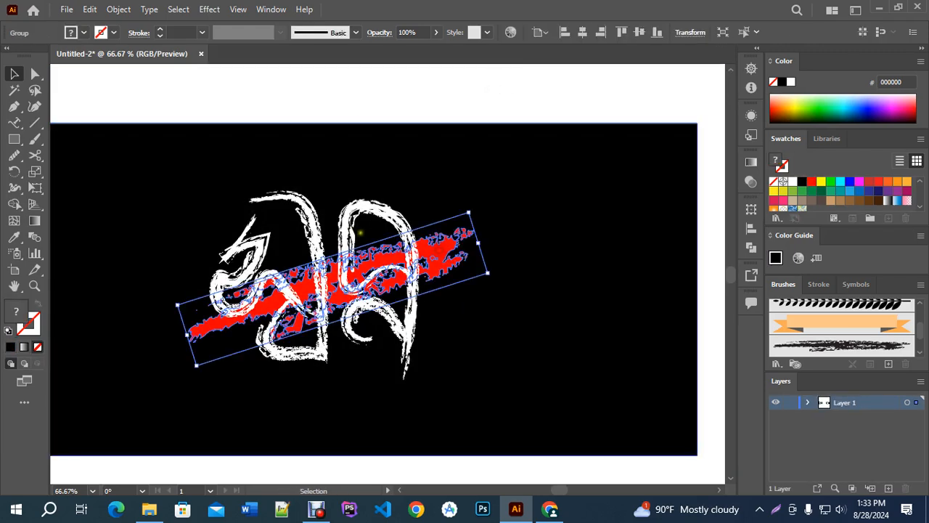
mouse_move(472, 213)
left_mouse_down()
mouse_move(445, 182)
mouse_move(441, 190)
left_mouse_up()
left_click_drag(428, 227, 446, 236)
left_click_drag(463, 196, 457, 168)
left_click(448, 97)
Step: Narrow the black rectangle from both sides into a portrait panel, extend its lower edge, and centre it around the lettering
scroll(458, 178, "down", 3)
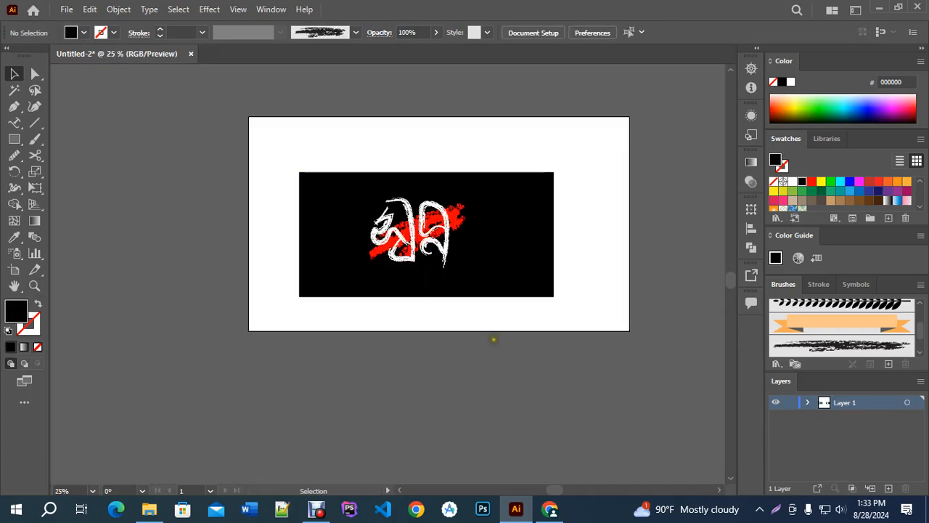
scroll(493, 336, "up", 1)
left_click(571, 224)
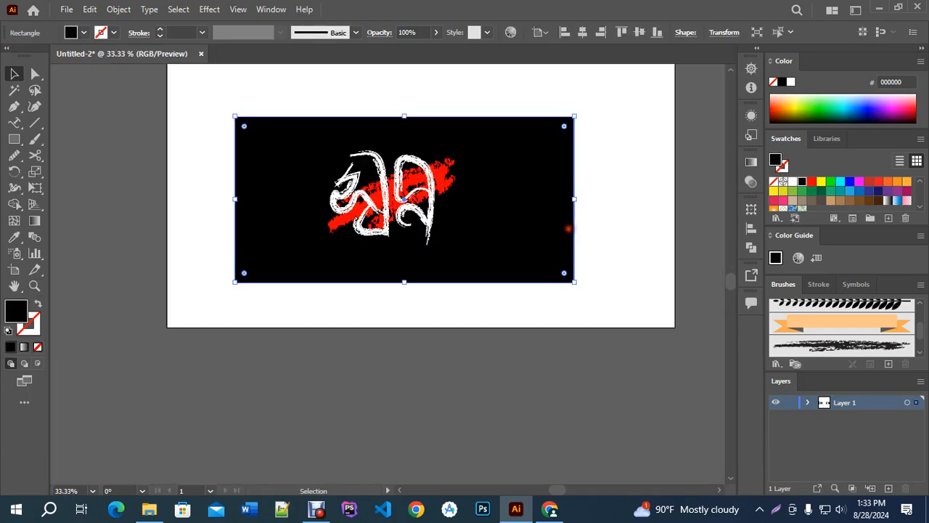
left_click_drag(573, 199, 463, 199)
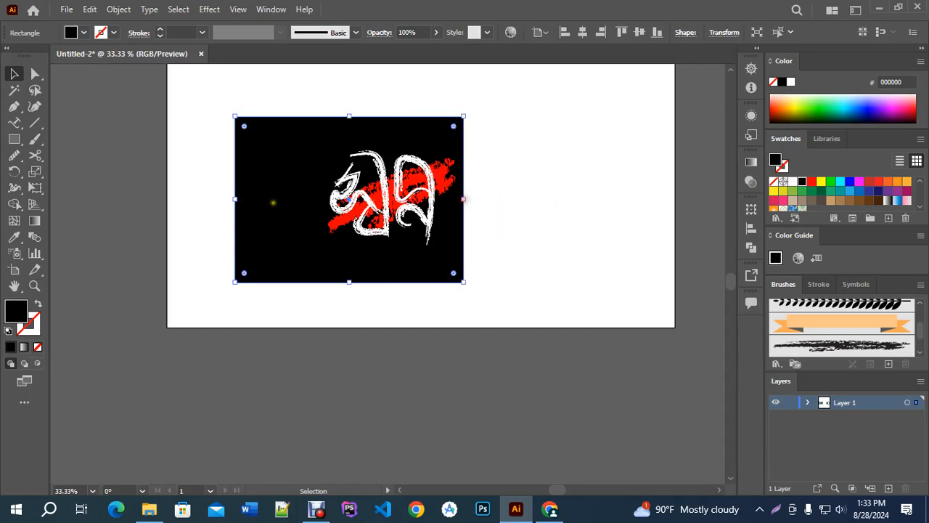
left_click_drag(235, 199, 318, 199)
left_click_drag(391, 282, 393, 304)
left_click_drag(429, 247, 428, 240)
left_click(512, 222)
scroll(506, 248, "up", 1)
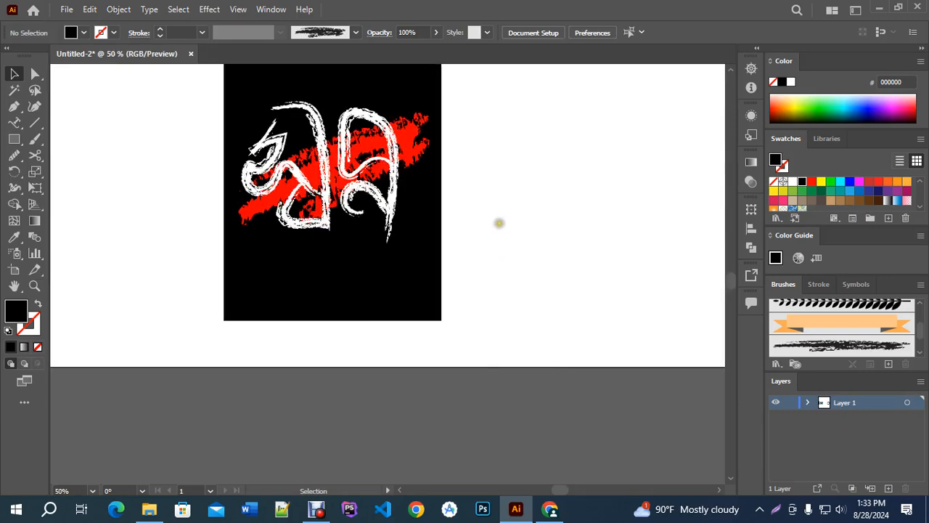
left_click_drag(488, 239, 564, 272)
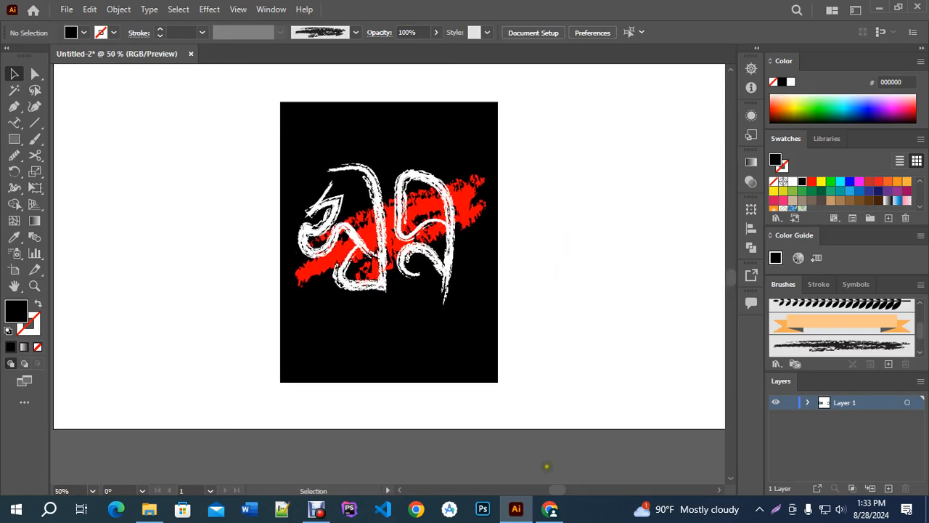
Step: Switch to Chrome, examine the Bangla typography image results for style references, and preview the Behance design with the fishing rod
left_click(549, 508)
scroll(302, 322, "down", 3)
scroll(301, 322, "down", 6)
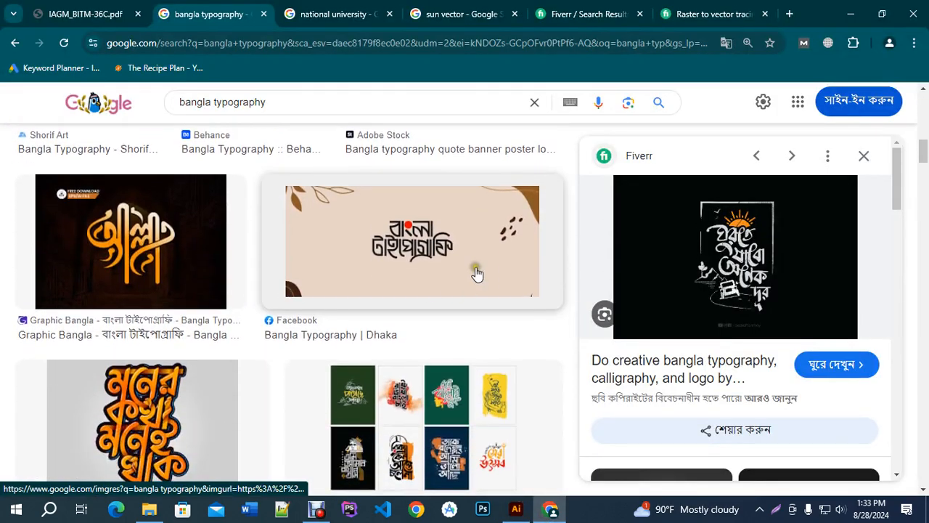
scroll(487, 284, "down", 2)
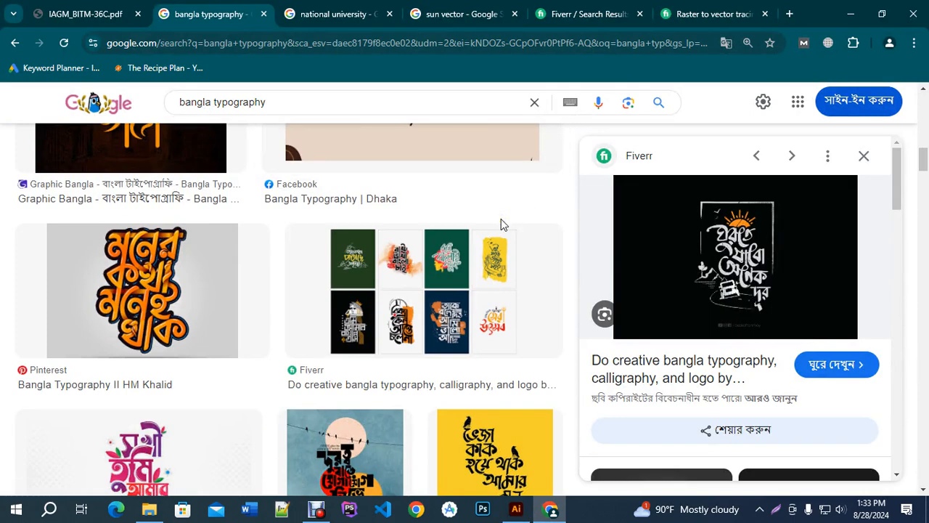
scroll(501, 226, "down", 3)
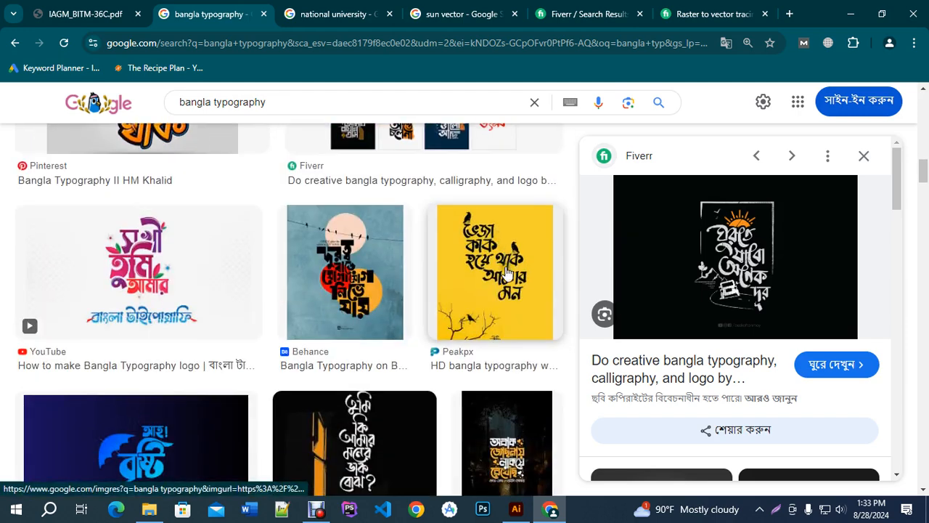
scroll(527, 298, "down", 4)
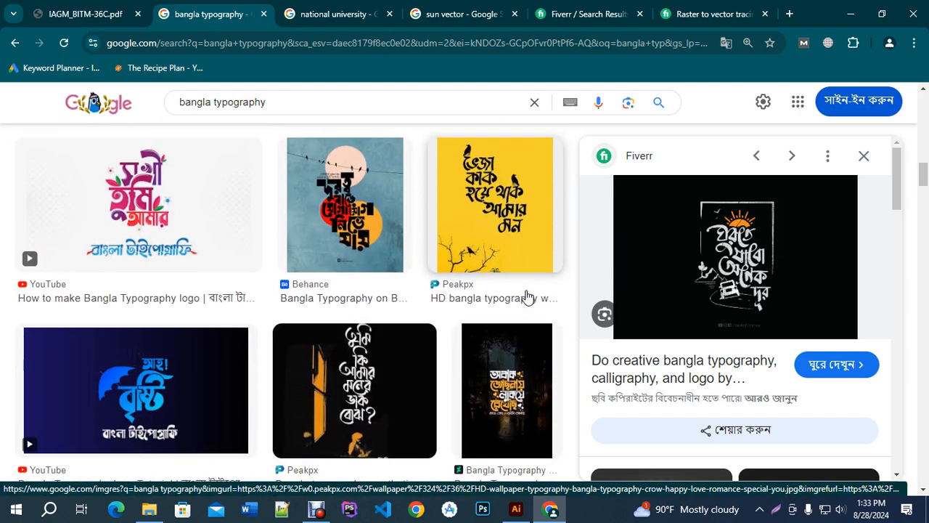
scroll(528, 295, "up", 5)
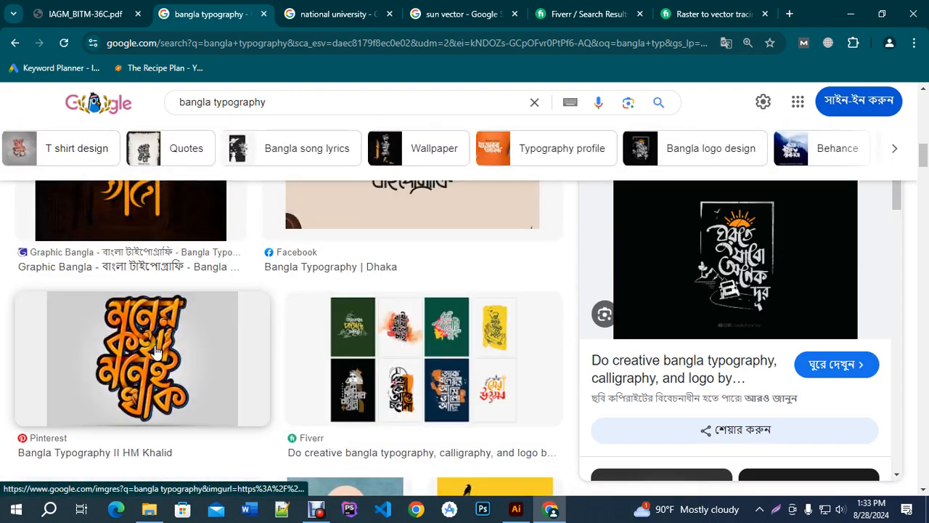
scroll(411, 347, "down", 6)
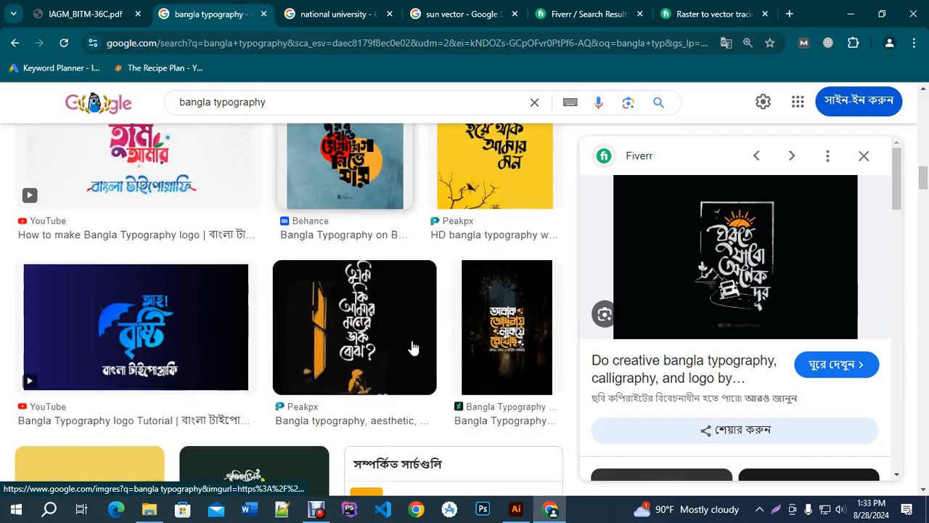
scroll(411, 347, "down", 3)
scroll(413, 347, "up", 5)
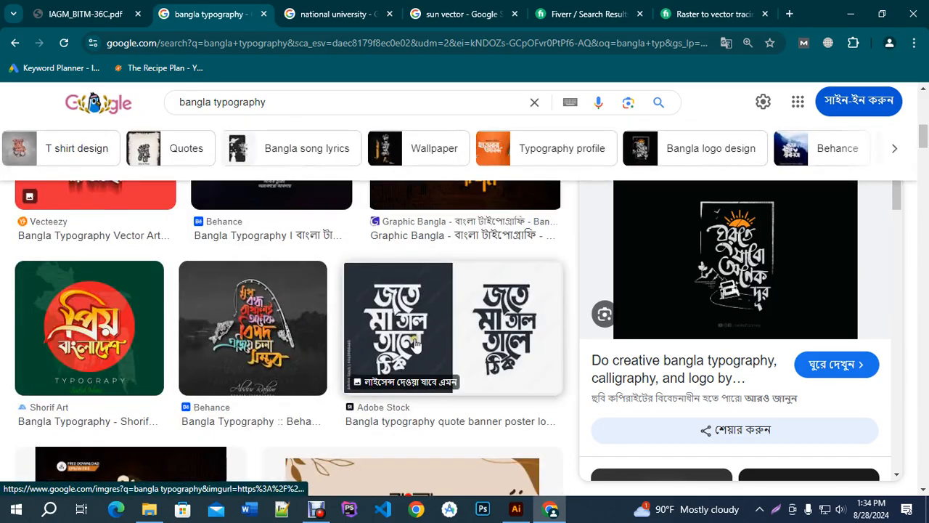
scroll(416, 345, "up", 2)
scroll(416, 345, "down", 4)
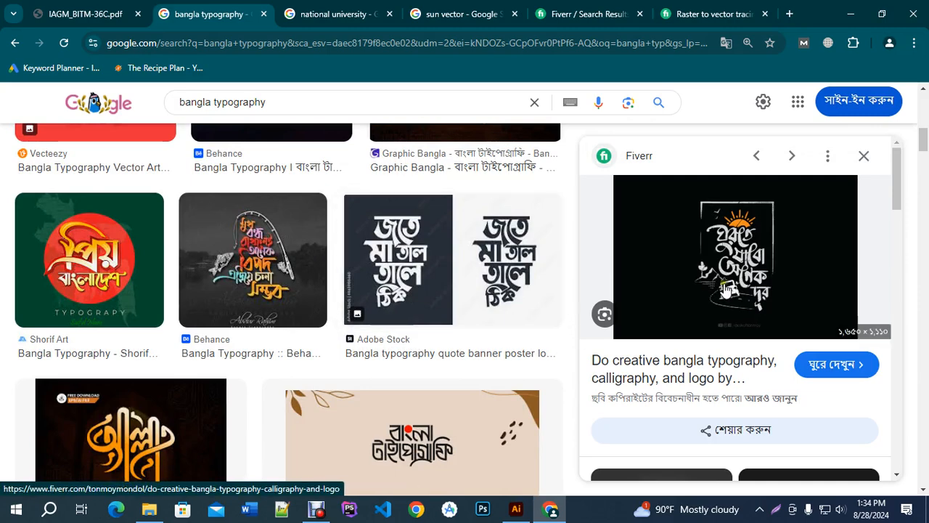
scroll(462, 296, "down", 1)
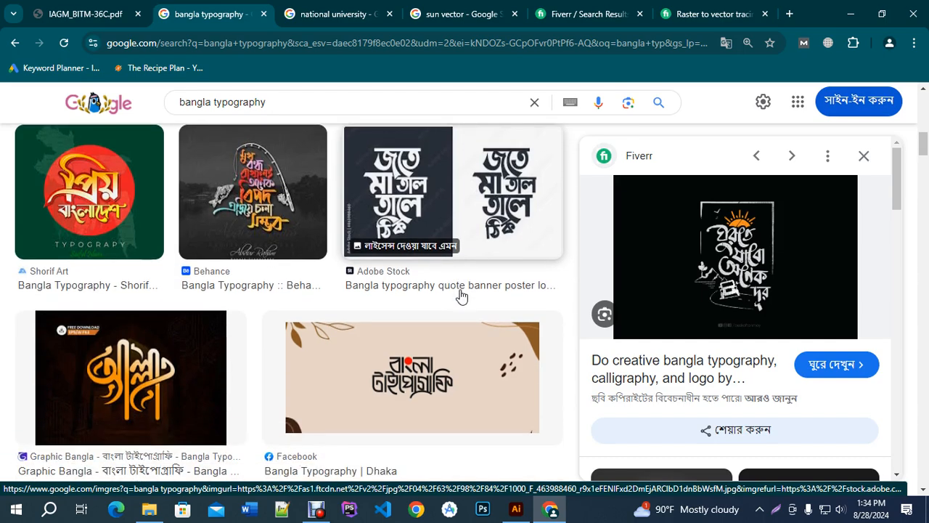
scroll(462, 296, "up", 2)
scroll(462, 296, "up", 2)
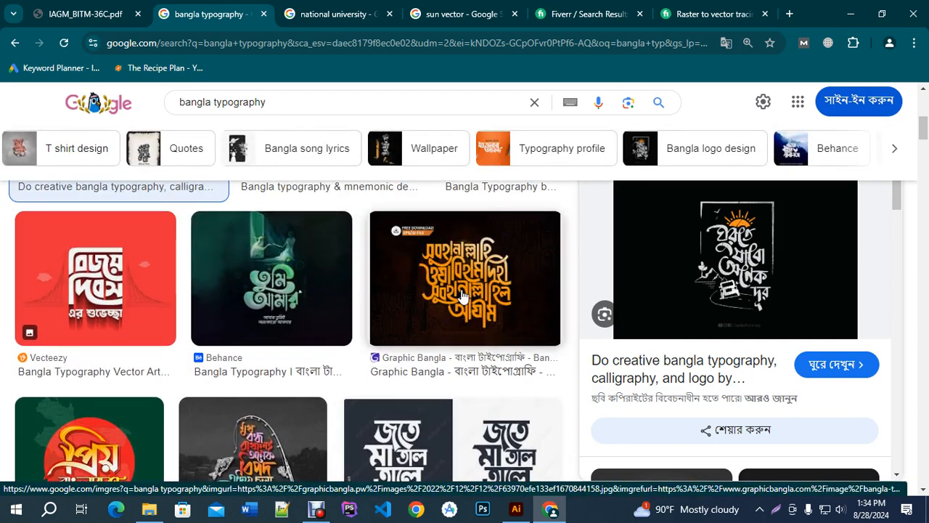
scroll(462, 297, "down", 5)
scroll(461, 296, "up", 2)
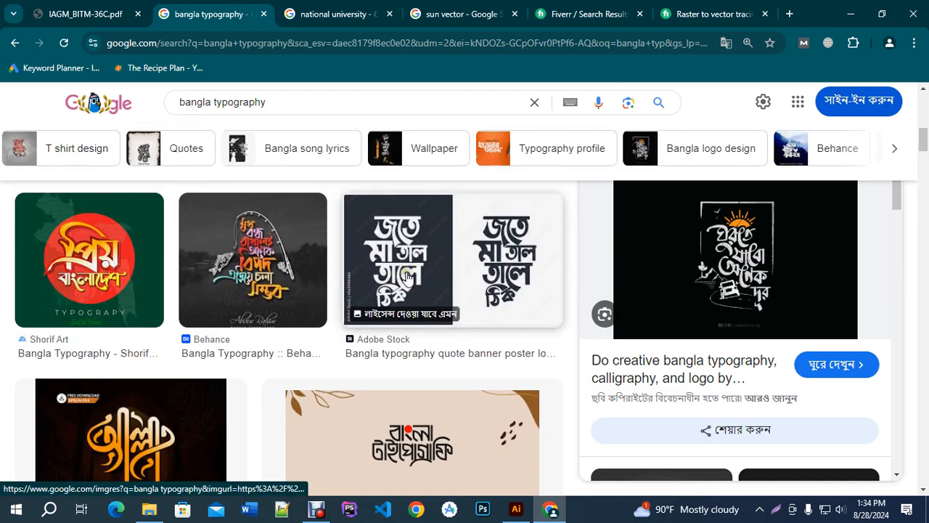
left_click(269, 274)
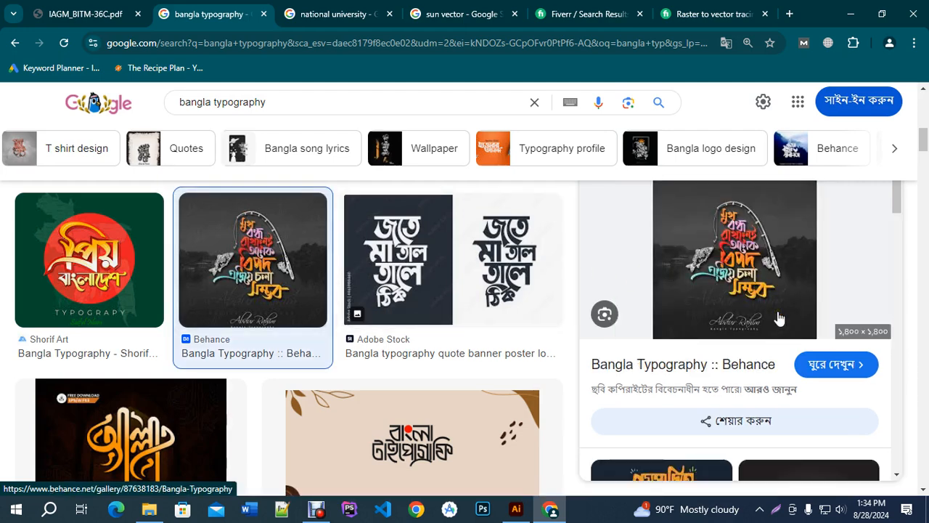
Step: Switch back to Illustrator and open the Drop Shadow effect settings for the black panel
left_click(516, 509)
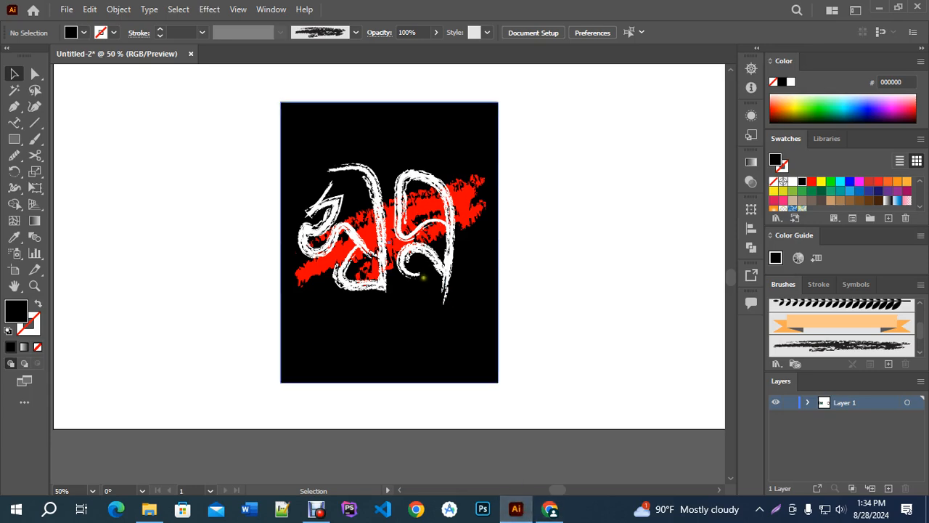
left_click(500, 329)
left_click(209, 9)
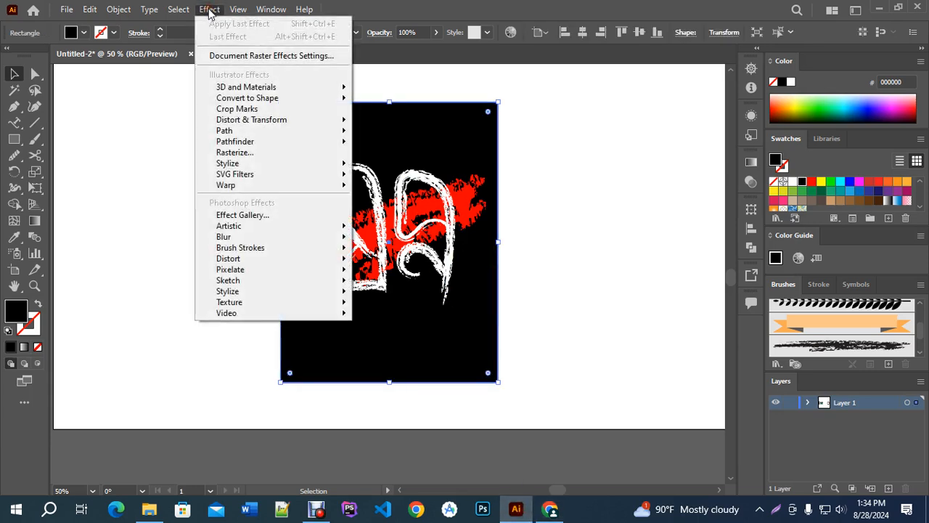
mouse_move(227, 165)
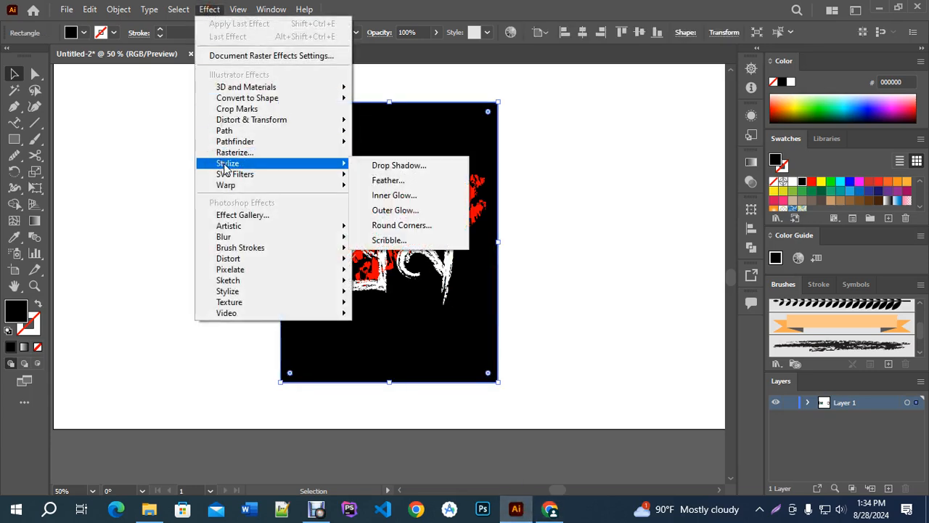
left_click(399, 166)
left_click_drag(502, 151, 708, 150)
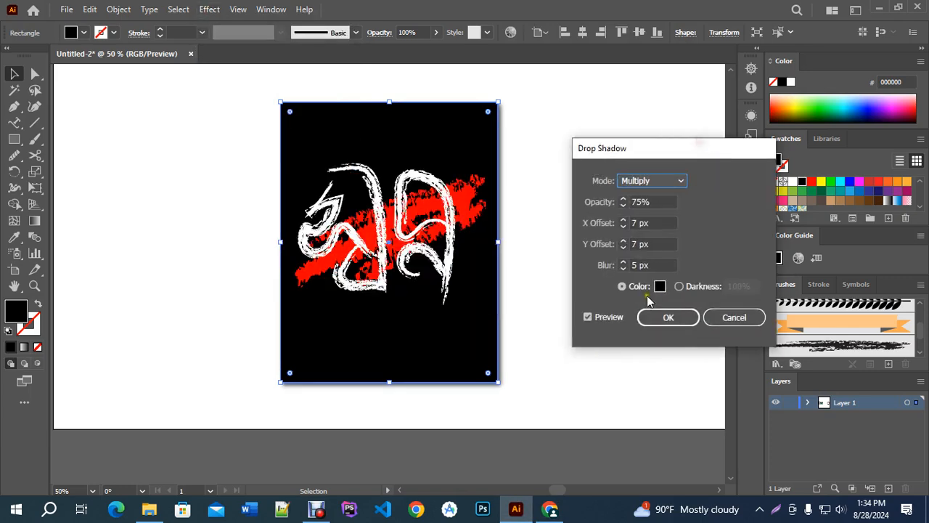
Step: Set the panel's drop shadow to 48% opacity with a 24 px Y offset and a wider X offset, and apply it
left_click(623, 205)
left_click(623, 205)
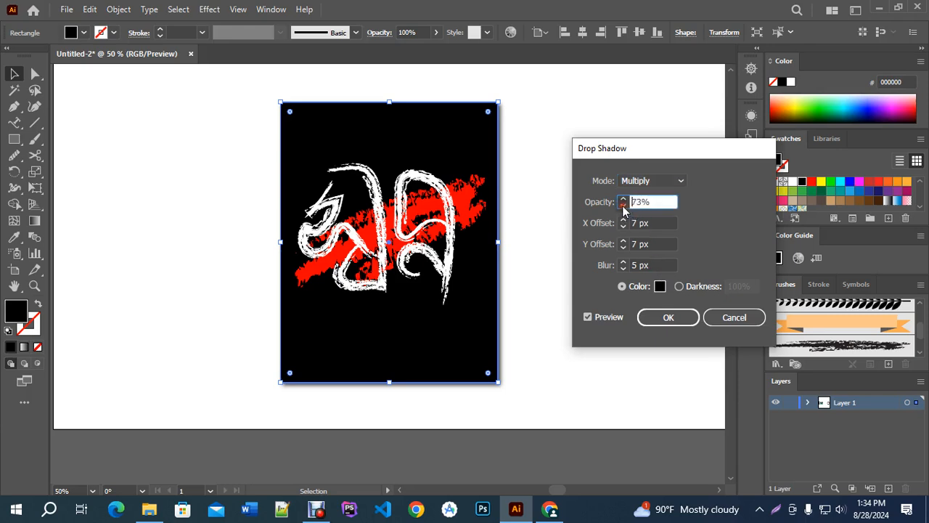
left_click(622, 226)
left_click(622, 226)
left_click(622, 225)
left_click(623, 226)
left_click(622, 226)
left_click(624, 247)
left_click(624, 248)
left_click(624, 248)
left_click(624, 248)
left_click(624, 247)
left_click(623, 248)
left_click(624, 248)
left_click_drag(623, 241, 623, 206)
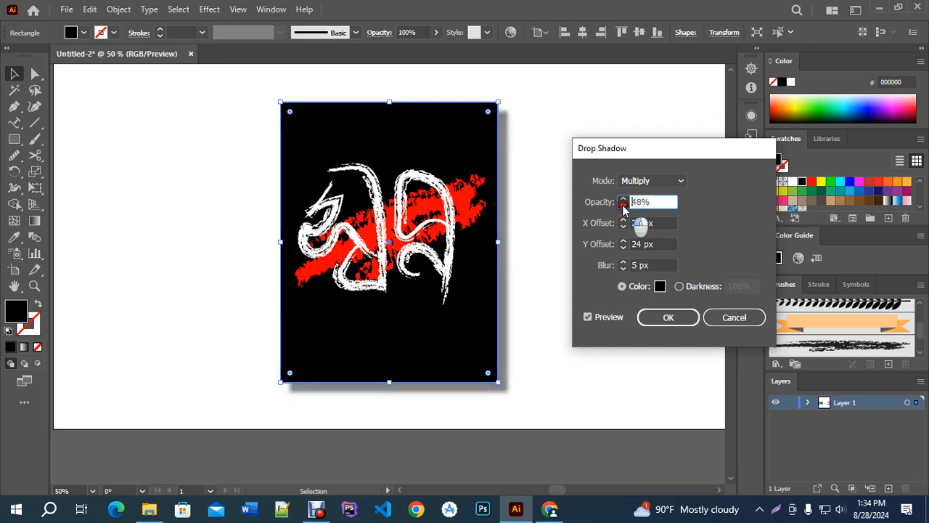
left_click(647, 317)
left_click(649, 384)
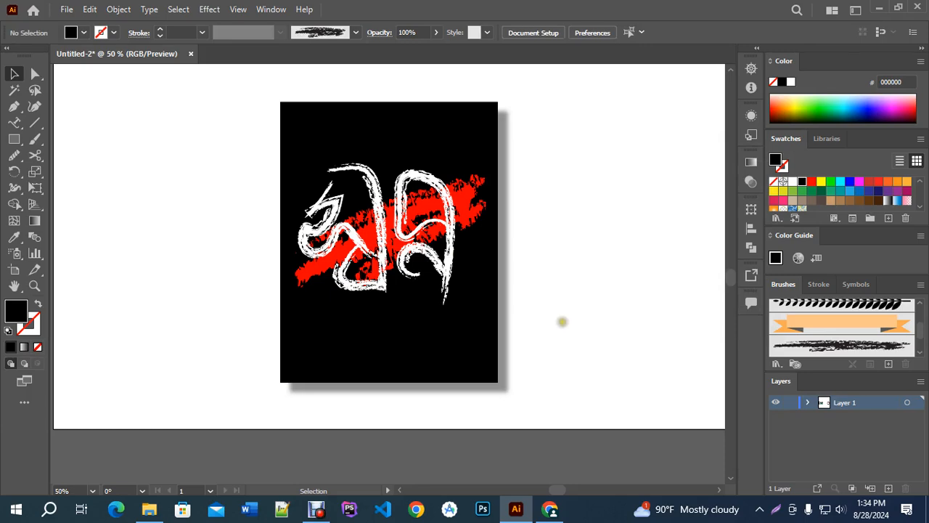
Step: Select the black panel together with its lettering and red stroke, and move them to the artboard's upper-left area
left_click(494, 343)
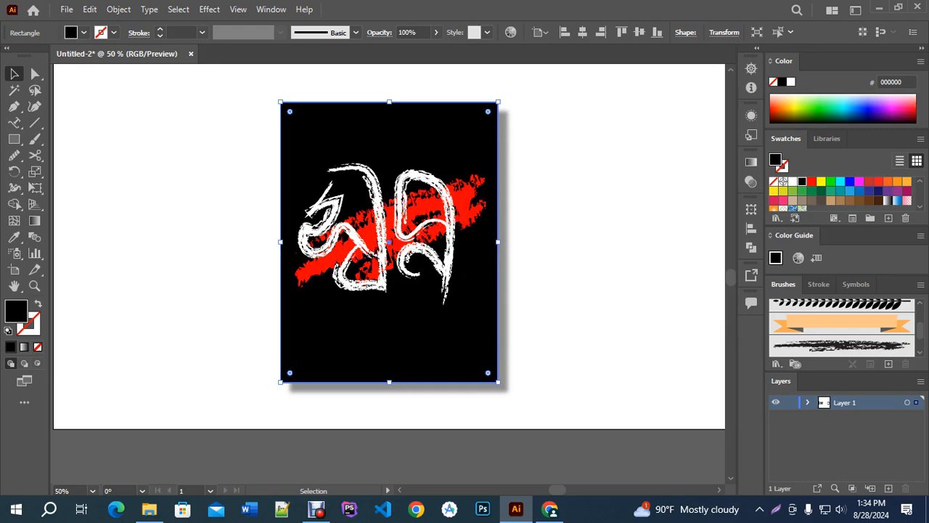
left_click(556, 272)
scroll(518, 294, "up", 1)
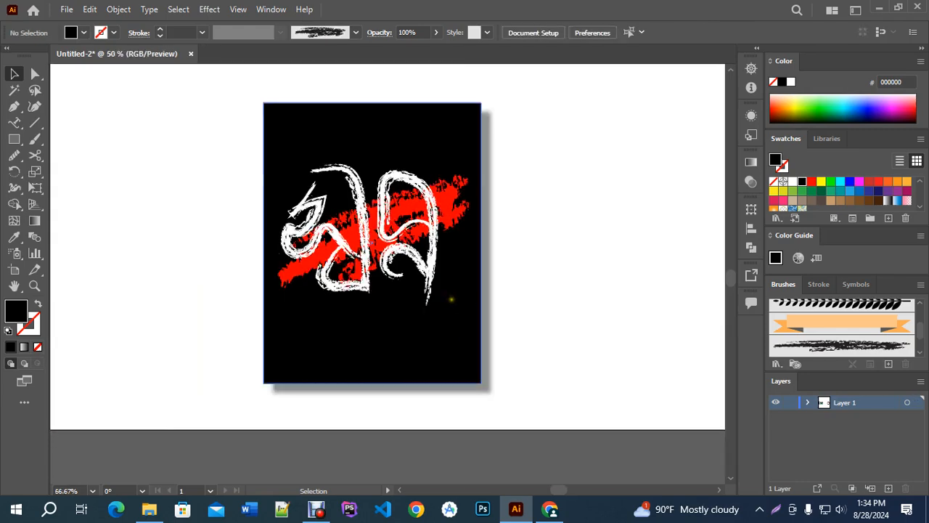
scroll(450, 299, "down", 2)
left_click_drag(272, 164, 568, 418)
left_click_drag(447, 285, 319, 236)
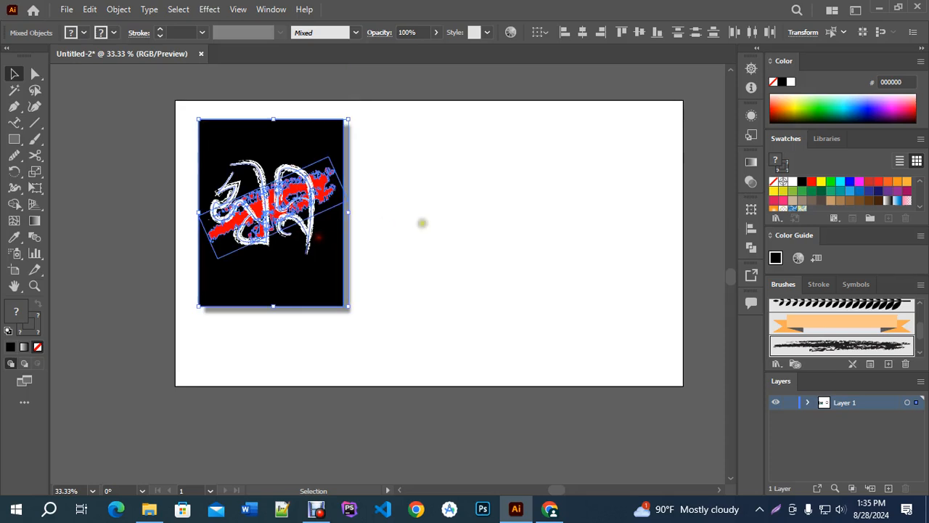
left_click(422, 223)
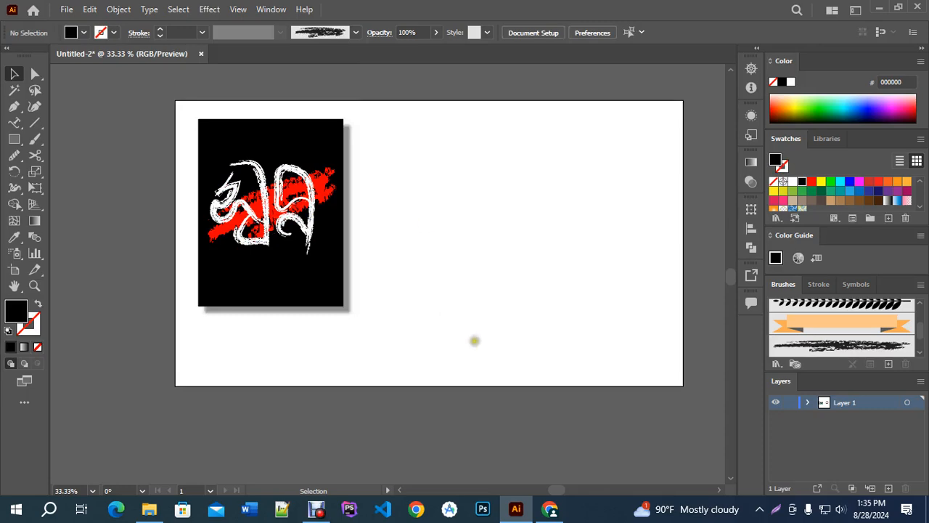
left_click_drag(453, 356, 187, 135)
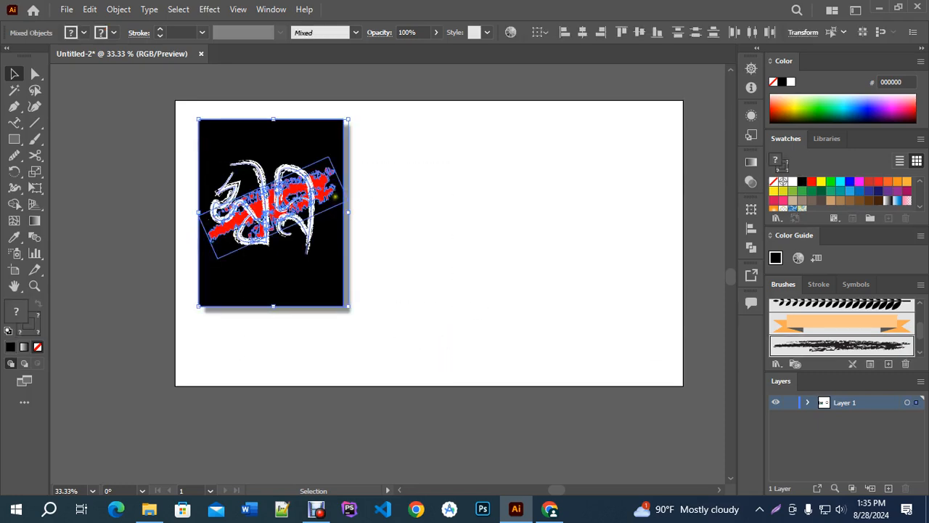
left_click(412, 201)
scroll(253, 191, "up", 2)
scroll(443, 227, "down", 2)
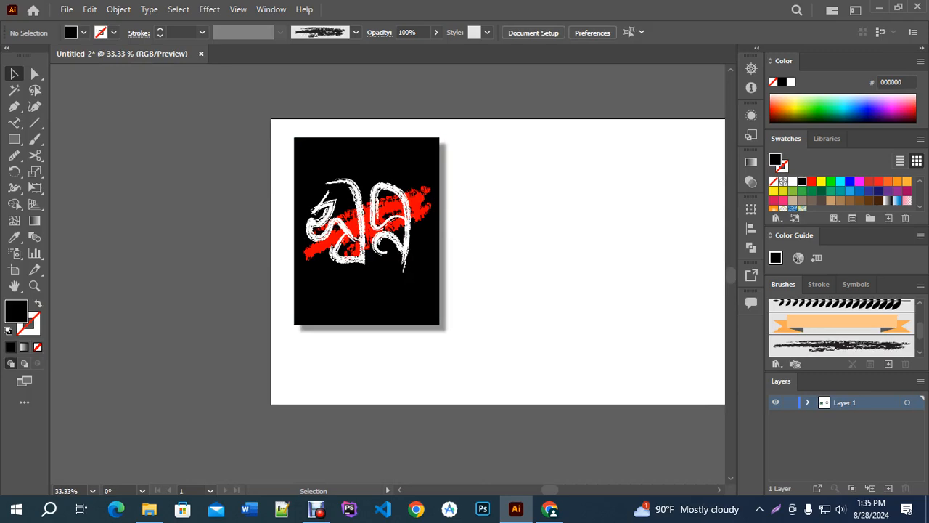
Step: Switch to Chrome, replace the national university search with an image search for "wall canvas", and look through the results
left_click(550, 508)
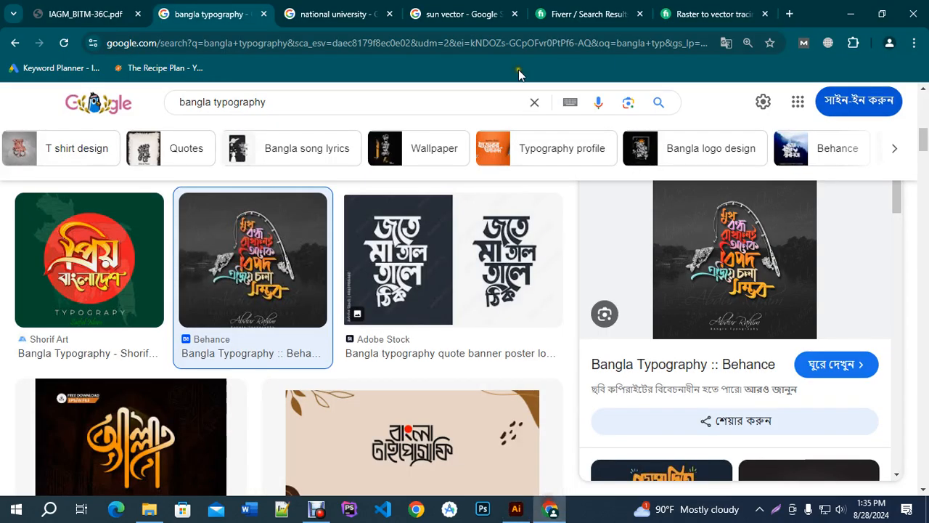
left_click(339, 15)
left_click(294, 42)
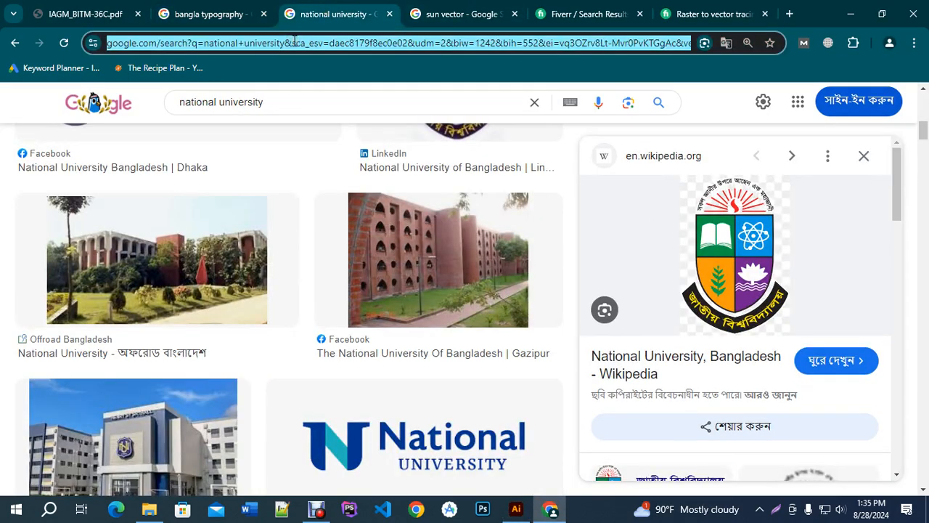
type("wall ")
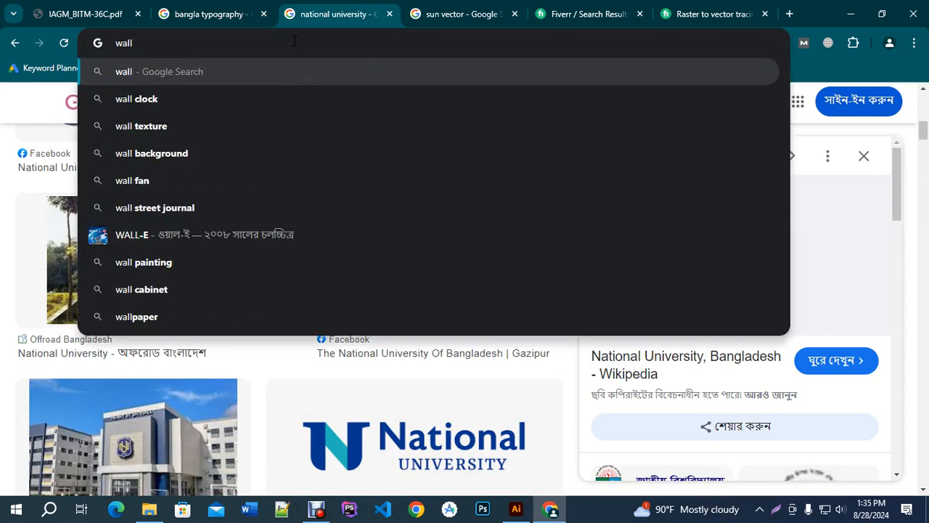
type("can")
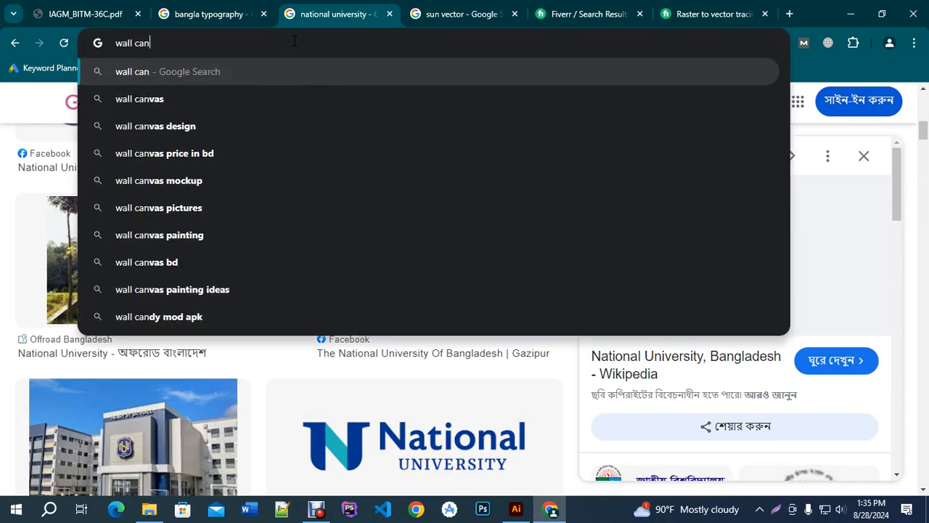
type("vas")
key("Return")
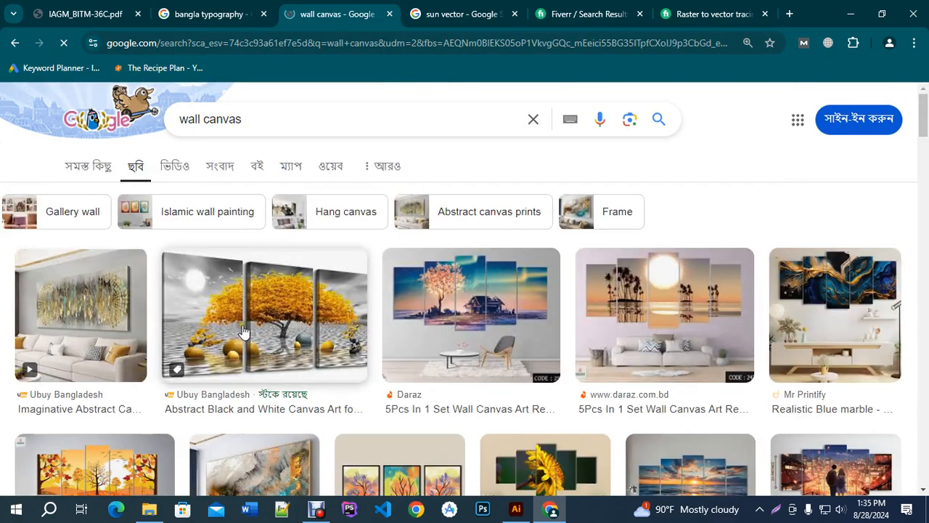
scroll(255, 350, "down", 2)
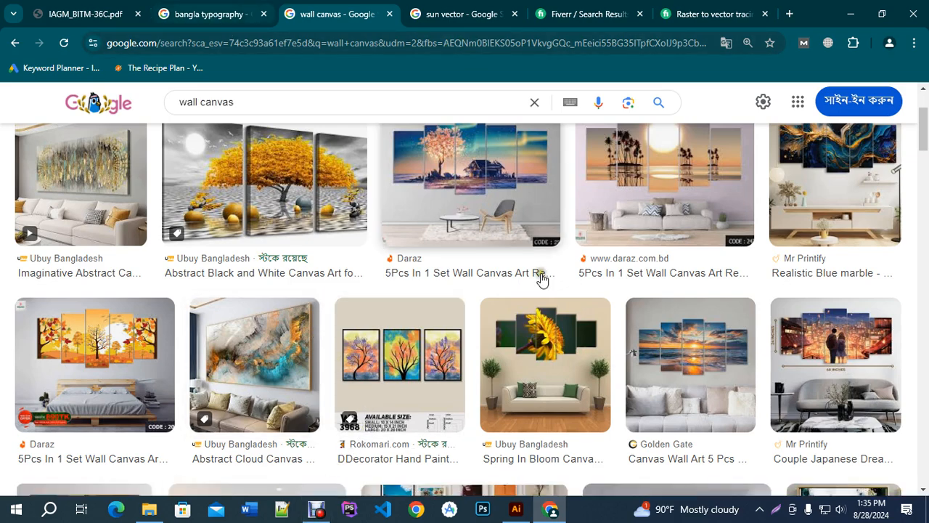
Step: Return to the Bangla typography image results and preview the beige "Bangla Typography | Dhaka" design from Facebook
left_click(214, 20)
scroll(414, 290, "down", 2)
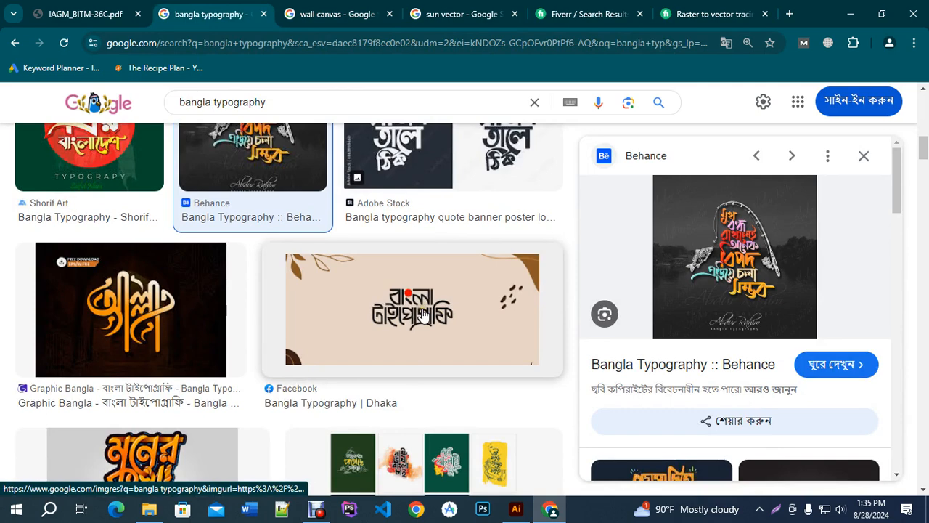
scroll(422, 312, "down", 1)
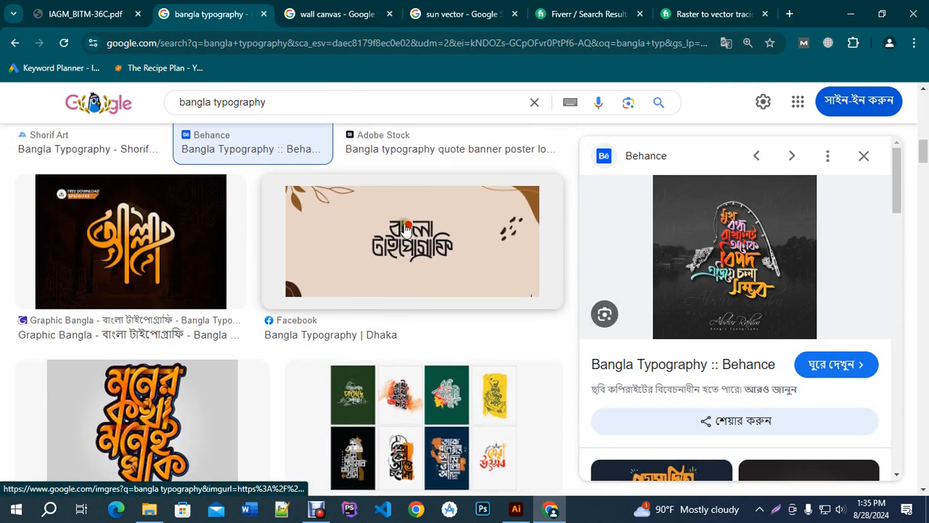
left_click(405, 234)
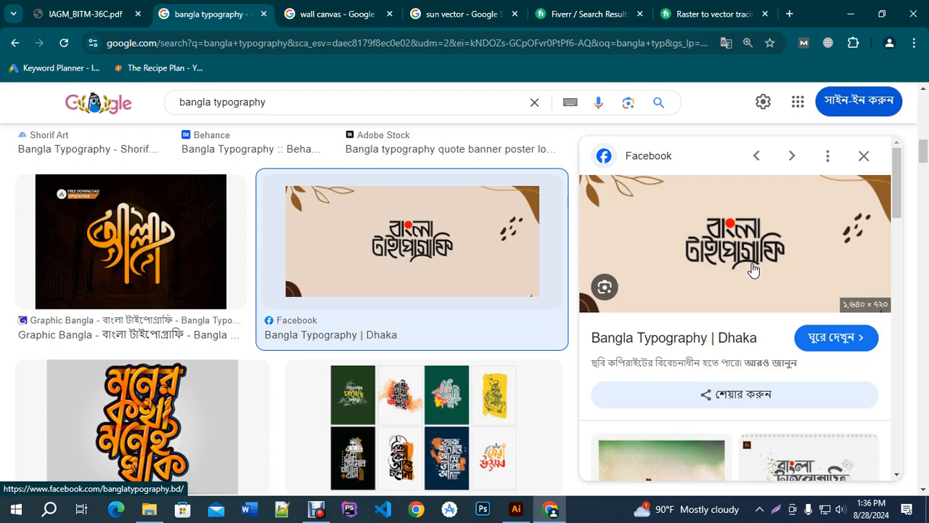
scroll(181, 275, "down", 4)
scroll(201, 284, "up", 5)
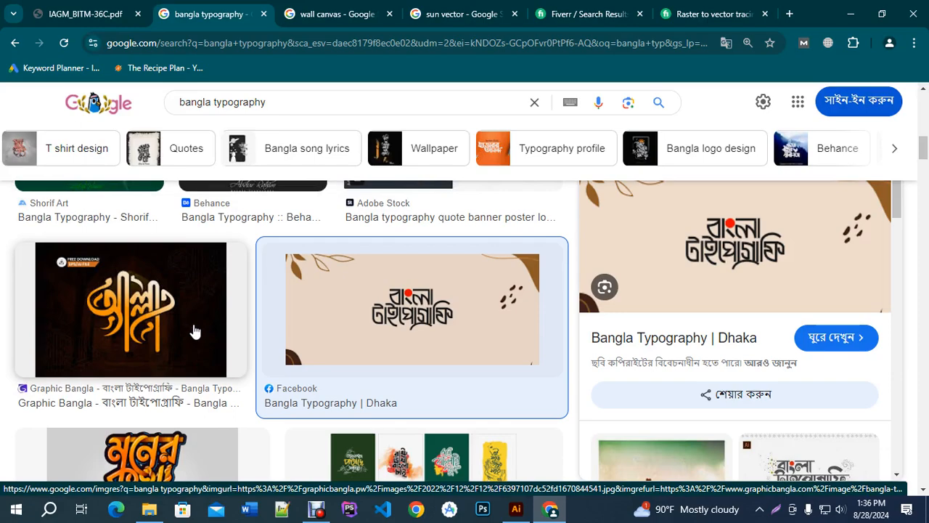
Step: Replace the Bangla typography query with an image search for "floral design"
scroll(194, 332, "down", 5)
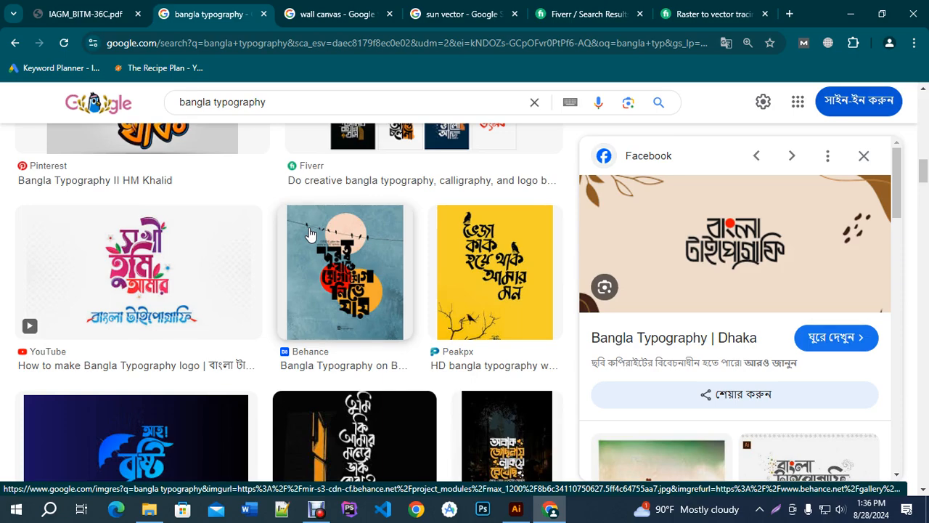
scroll(310, 236, "up", 5)
left_click_drag(284, 101, 8, 89)
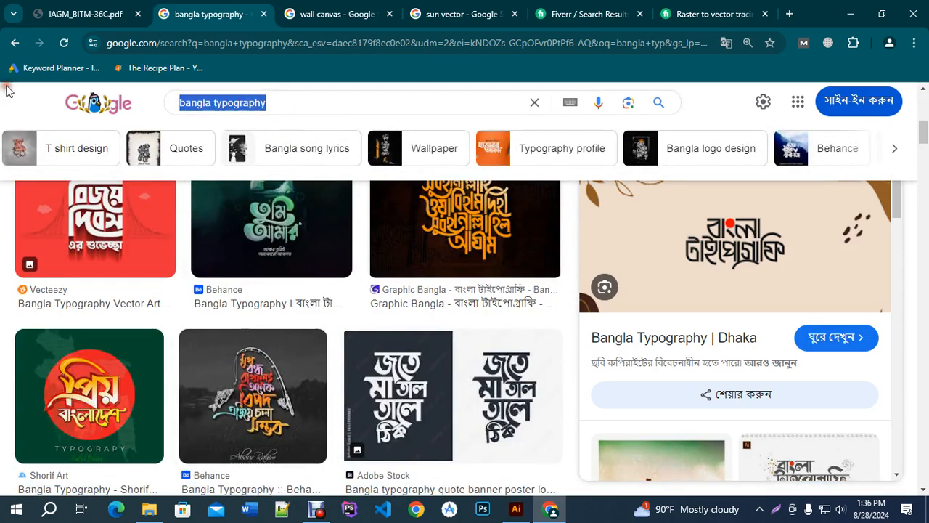
type("flor")
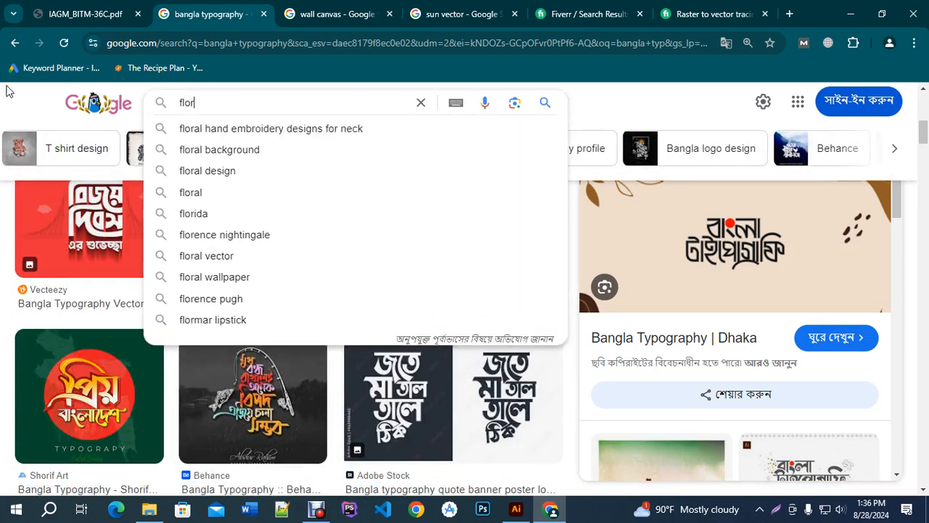
type("al")
key("Down")
key("Down")
key("Down")
key("Down")
key("Up")
key("Return")
Step: Look through the floral design images and refine the search to "floral logo design"
scroll(259, 264, "down", 10)
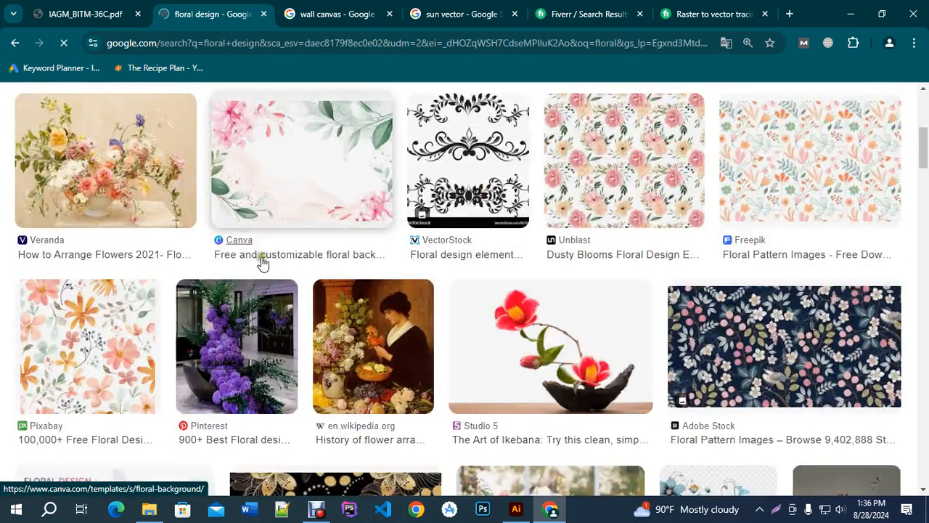
scroll(274, 252, "down", 3)
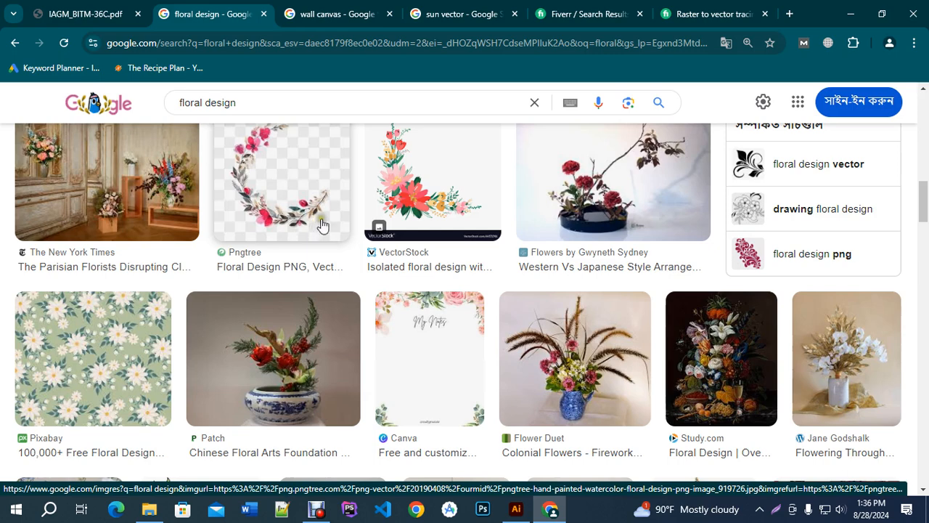
scroll(294, 232, "up", 1)
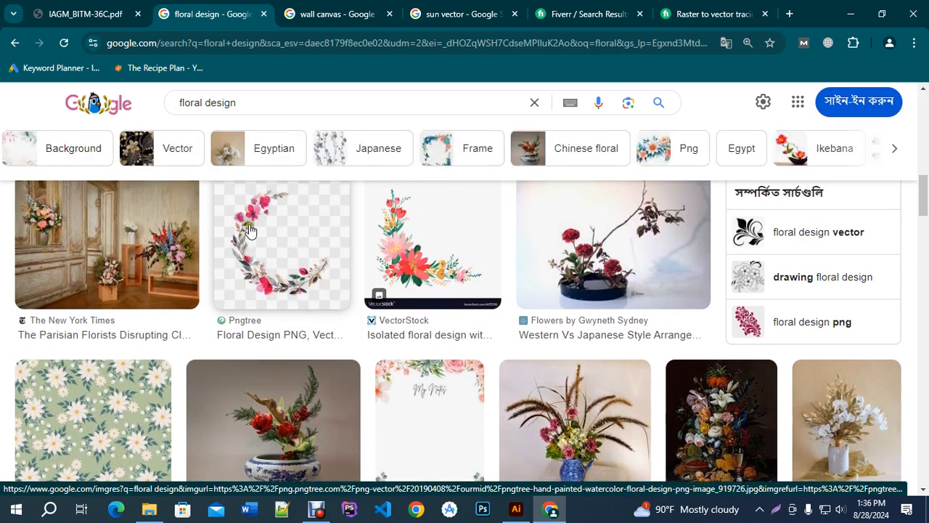
scroll(250, 228, "down", 1)
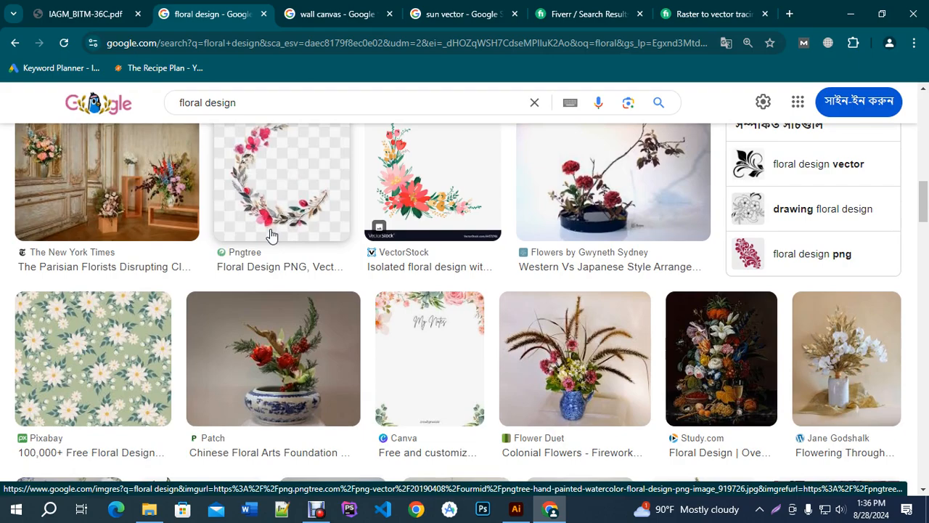
scroll(271, 234, "down", 7)
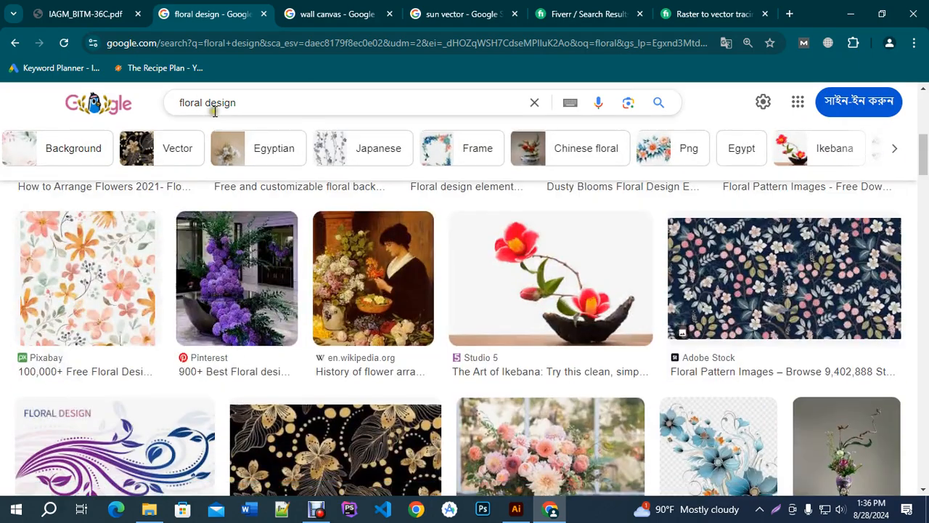
left_click(207, 104)
type("logo")
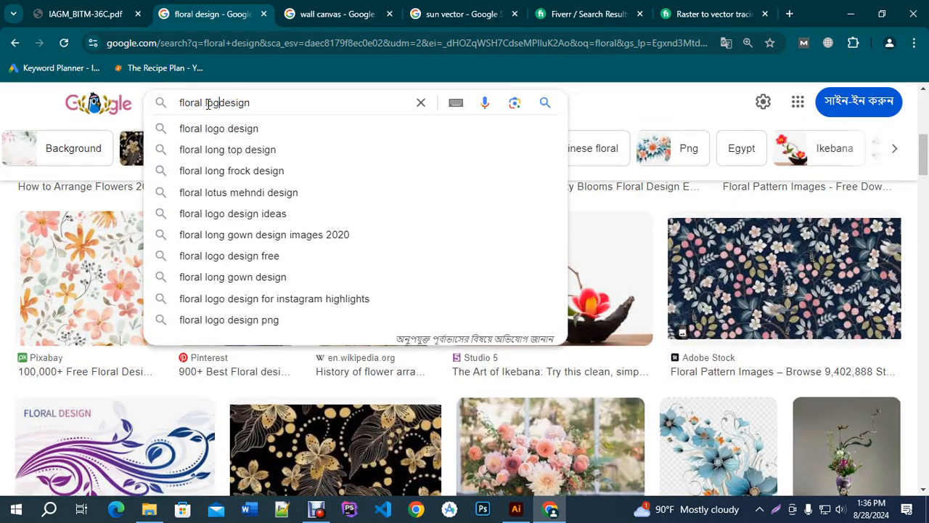
key("Return")
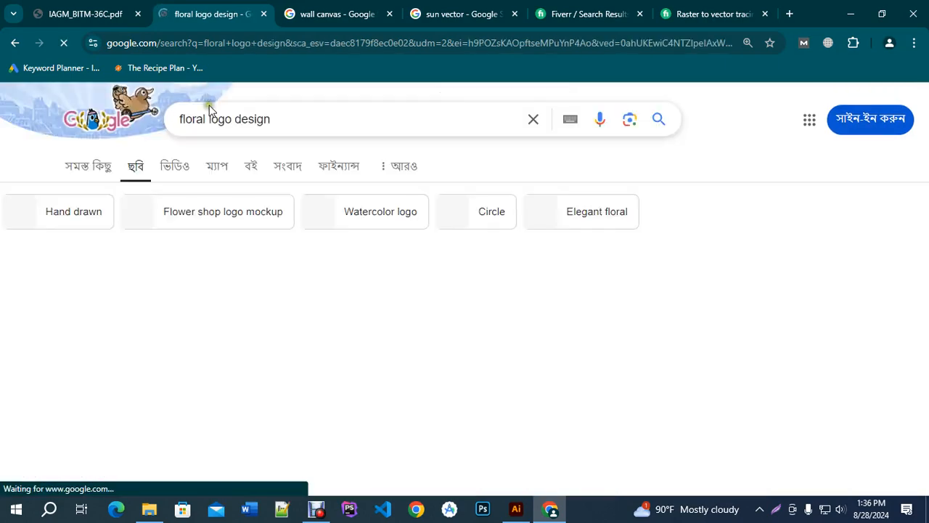
scroll(302, 250, "down", 1)
scroll(303, 254, "down", 1)
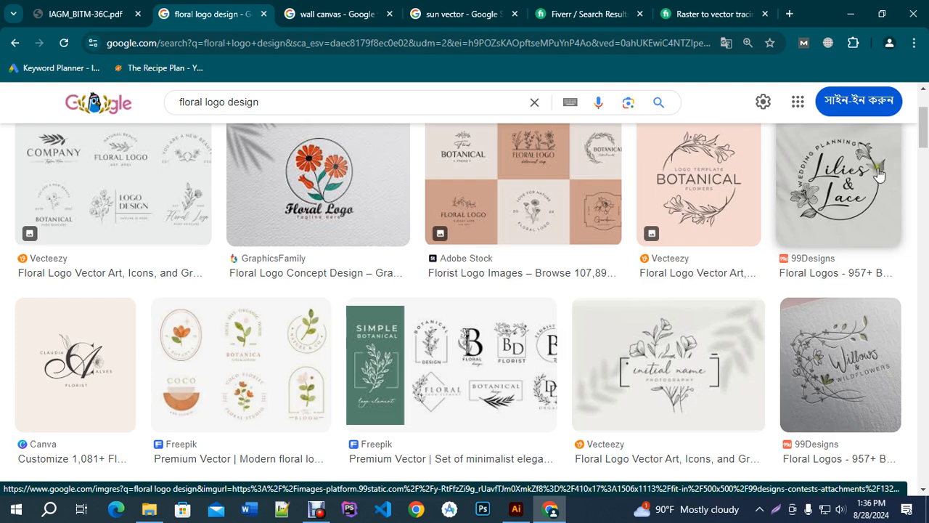
scroll(329, 332, "down", 4)
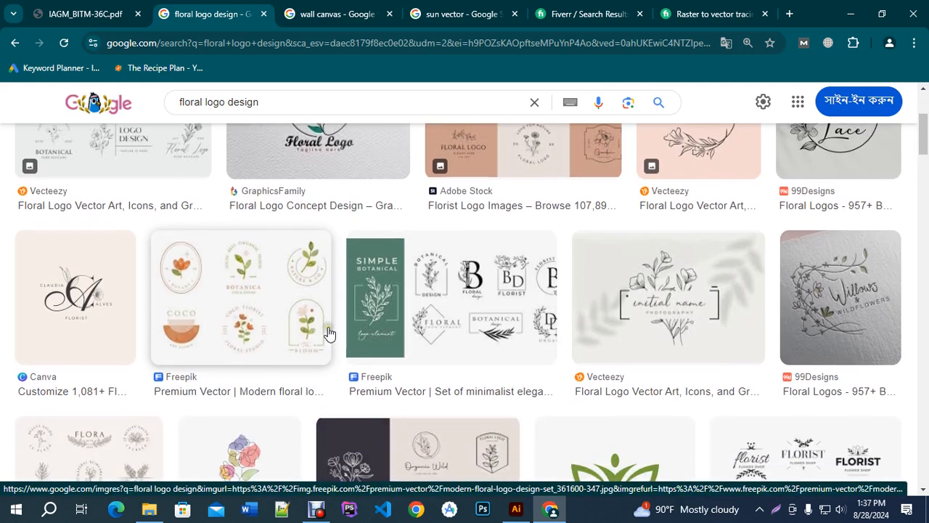
scroll(454, 329, "down", 4)
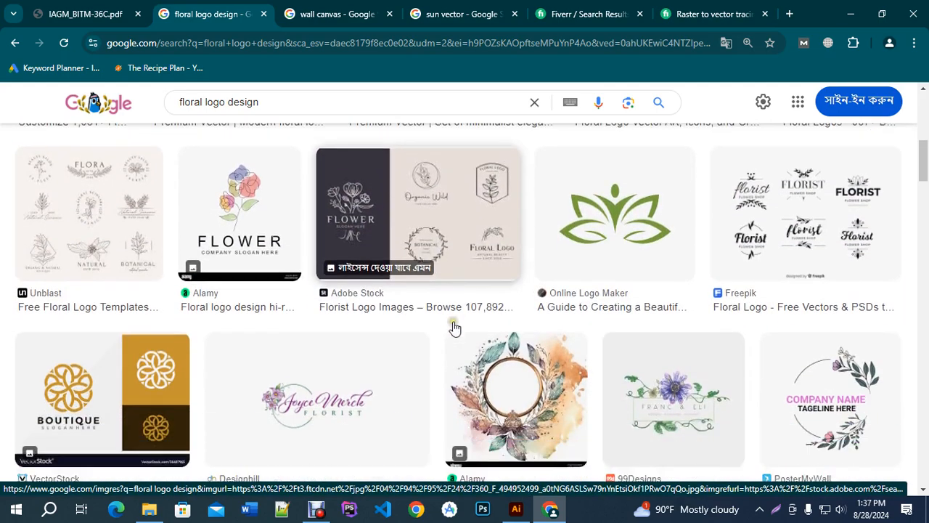
scroll(454, 311, "down", 4)
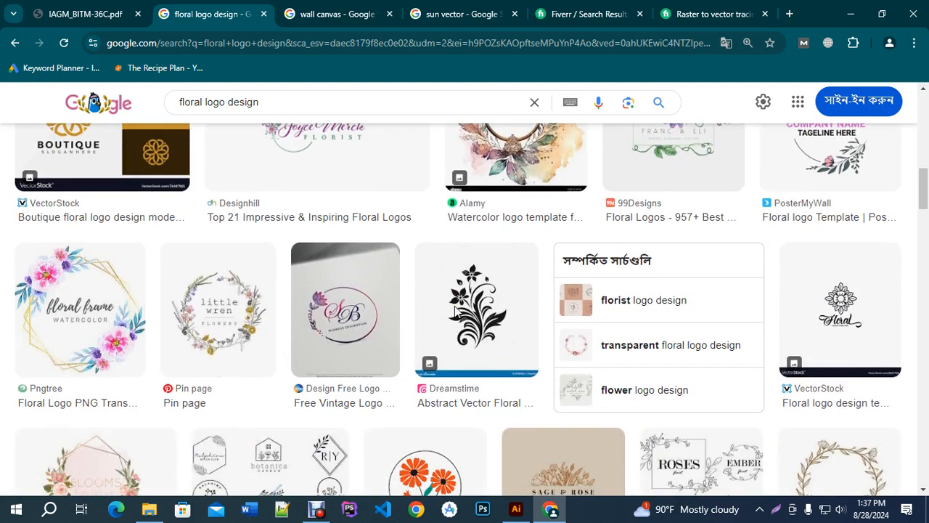
scroll(455, 310, "down", 1)
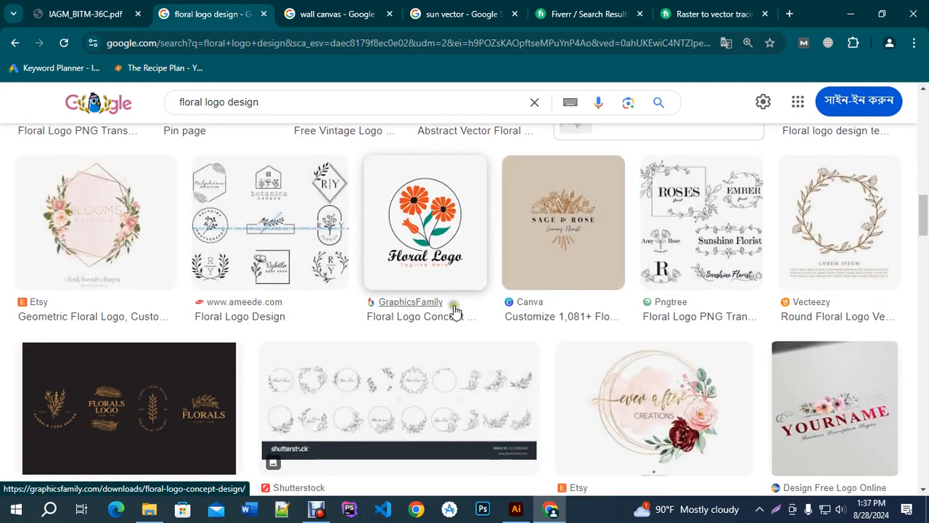
left_click(322, 247)
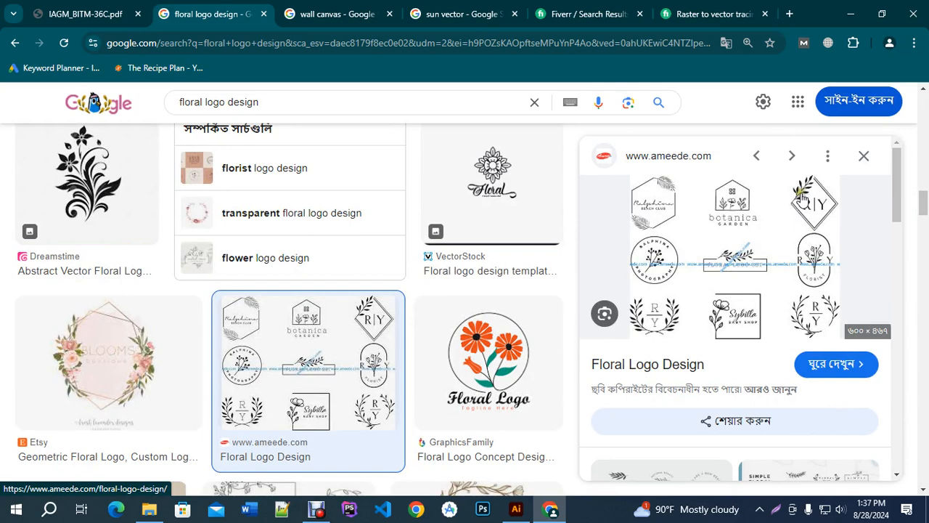
Step: Preview the black "Abstract Vector Floral Logo" image from Dreamstime and copy the image
scroll(48, 290, "up", 2)
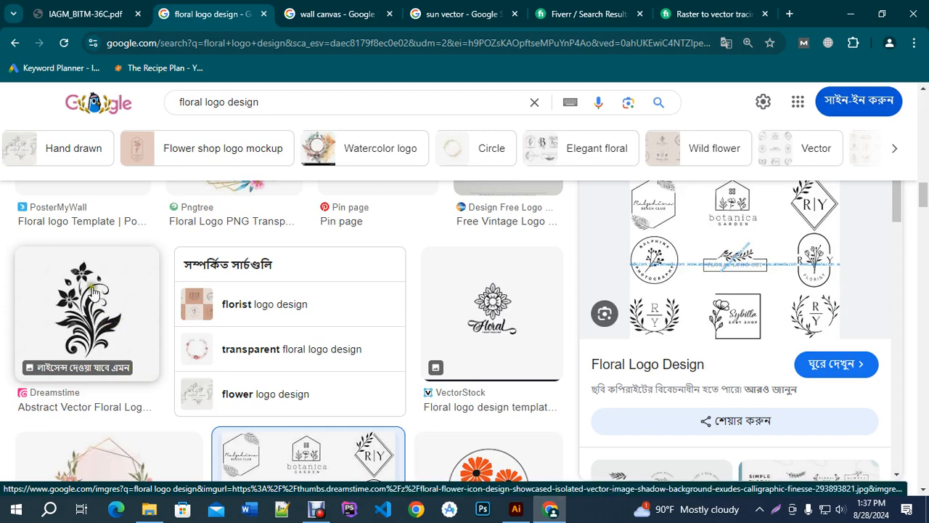
scroll(122, 293, "down", 1)
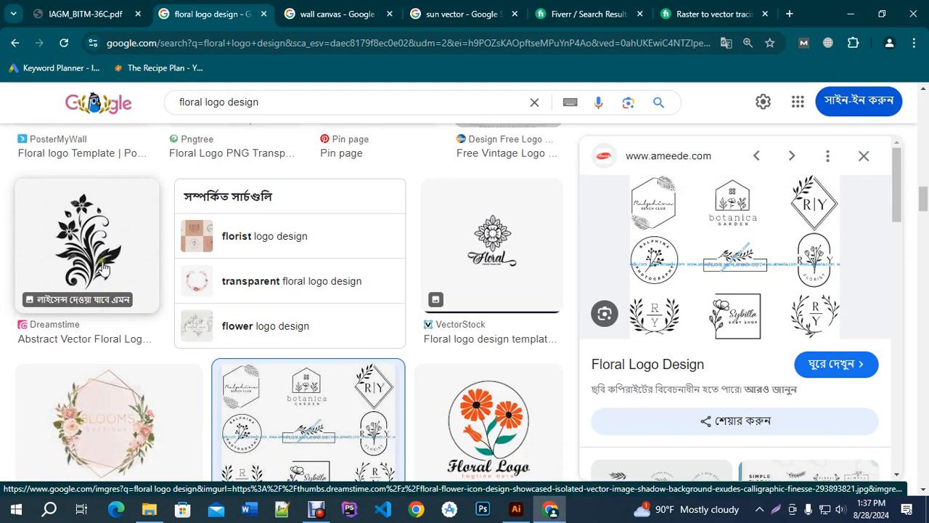
left_click(85, 253)
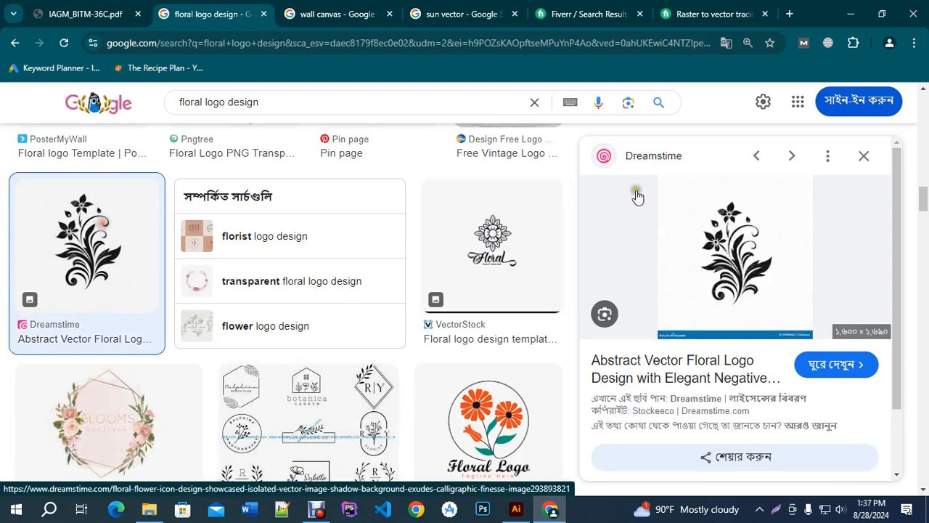
right_click(745, 255)
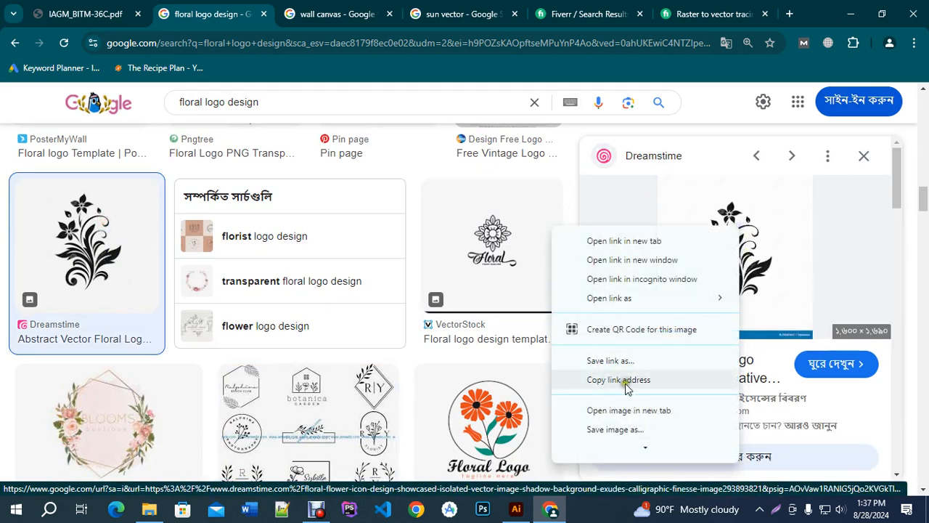
scroll(617, 421, "down", 1)
left_click(614, 430)
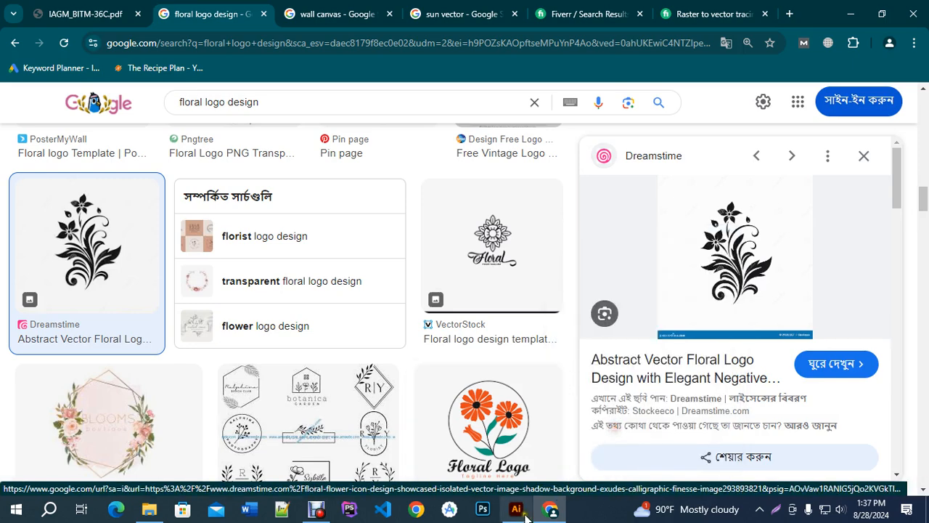
Step: Switch to Illustrator, paste the copied floral image, and move it to the empty canvas above the artboard
key("alt+Tab")
key("ctrl+v")
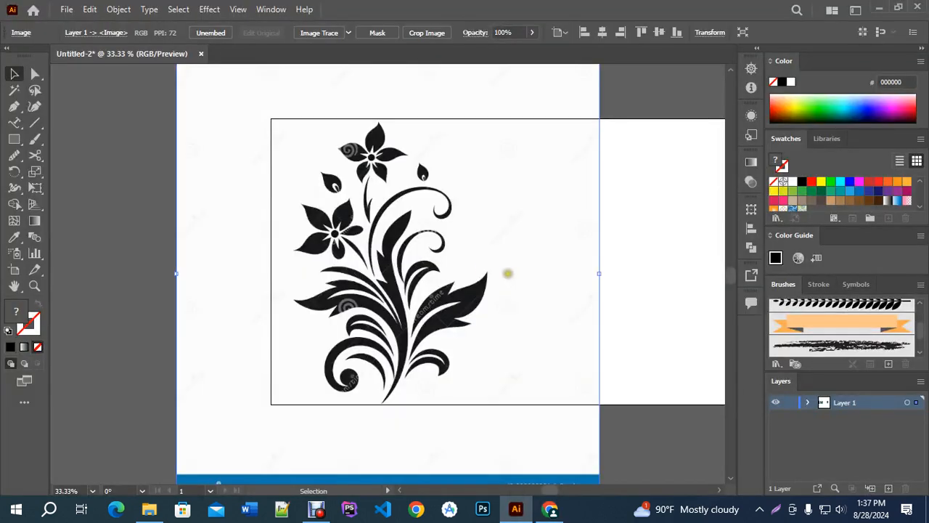
scroll(513, 239, "down", 4)
left_click_drag(498, 250, 453, 125)
scroll(450, 107, "up", 2)
scroll(449, 107, "up", 1)
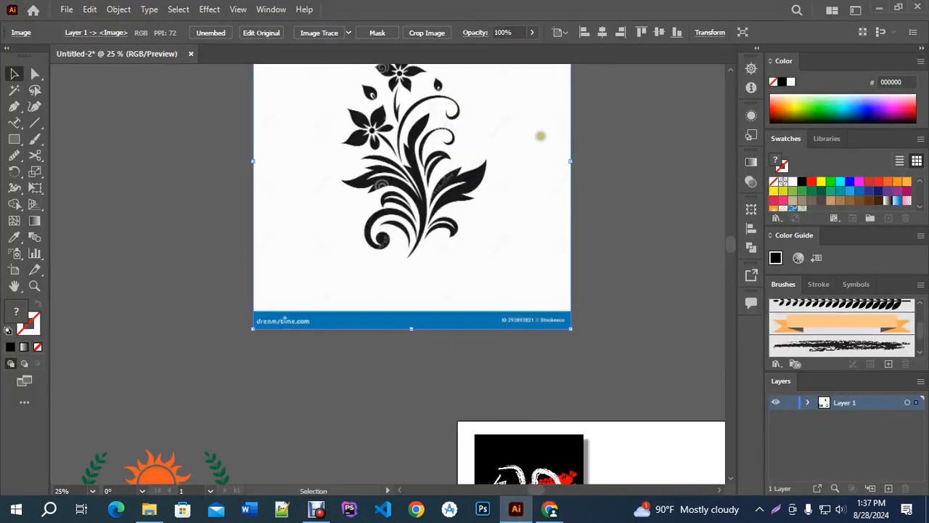
left_click_drag(532, 145, 457, 195)
Step: Convert the floral image to vector paths with Image Trace, expand the result, and ungroup it
left_click(324, 32)
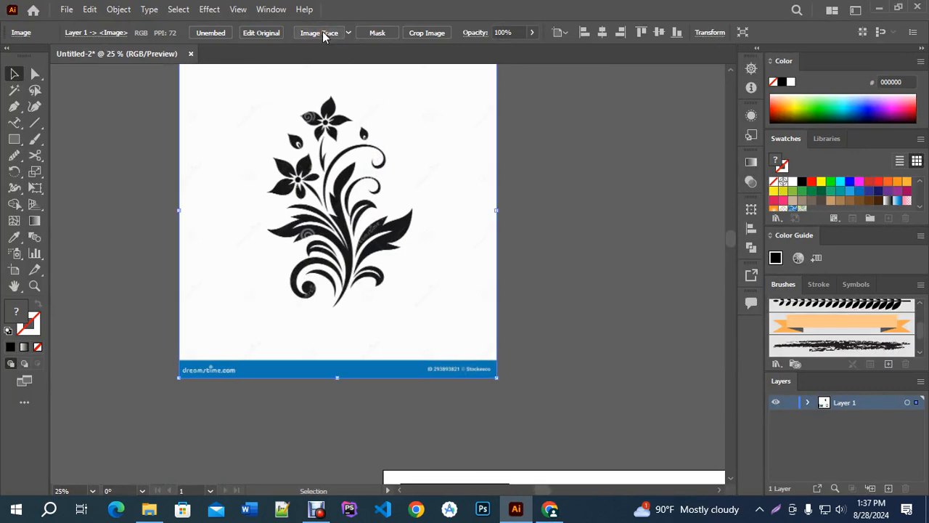
left_click(342, 32)
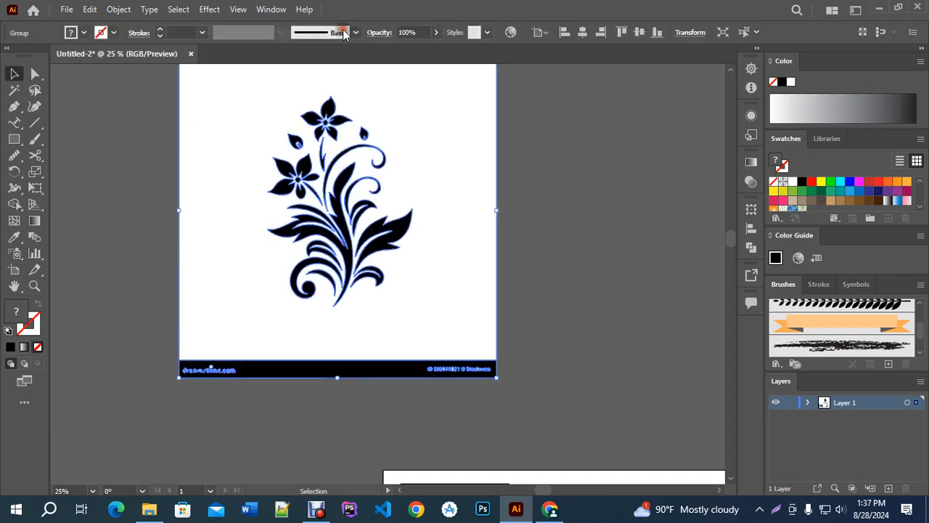
right_click(427, 168)
left_click(465, 282)
left_click(622, 328)
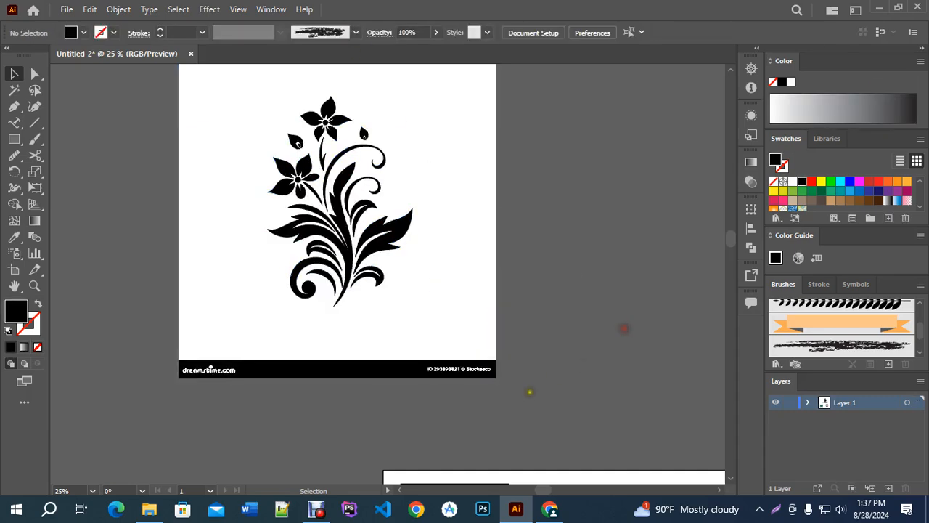
Step: Select all white areas of the traced floral image with the Magic Wand and delete them
left_click(14, 90)
left_click(254, 116)
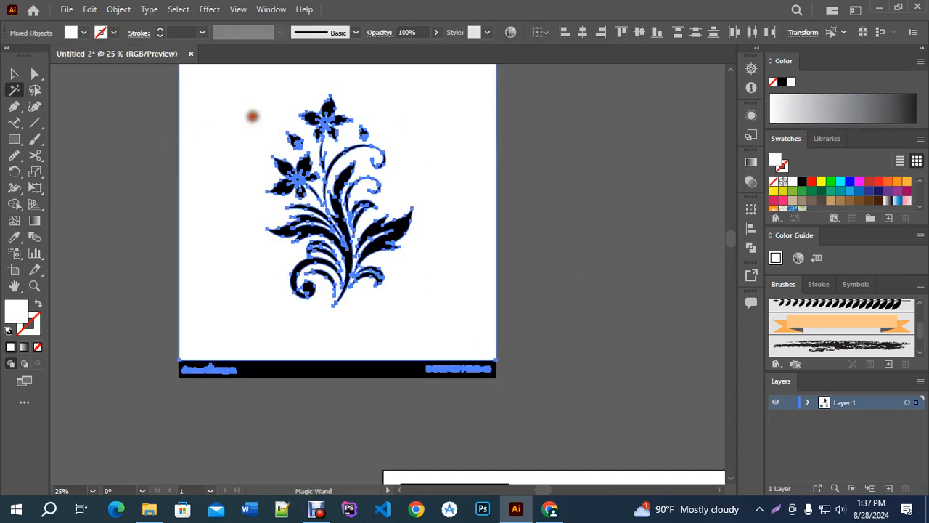
key("Delete")
left_click(15, 75)
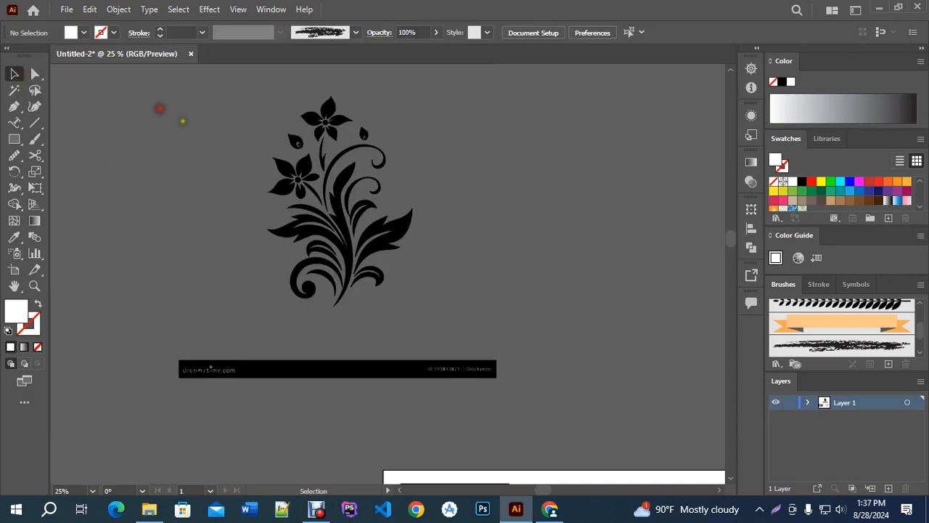
Step: Select all the floral paths without the caption bar and fill them with red (FF0000)
scroll(303, 164, "up", 3)
scroll(367, 170, "down", 3)
left_click_drag(329, 99, 504, 313)
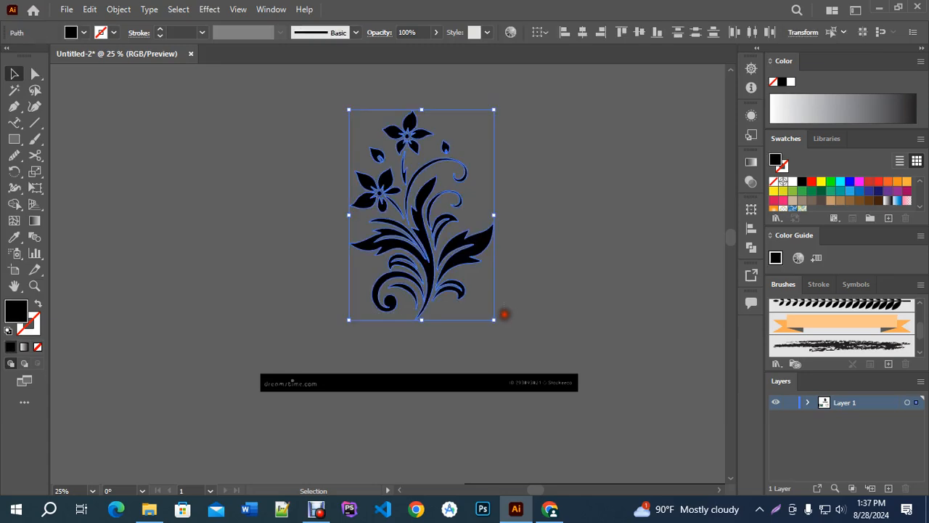
left_click(811, 181)
left_click(627, 195)
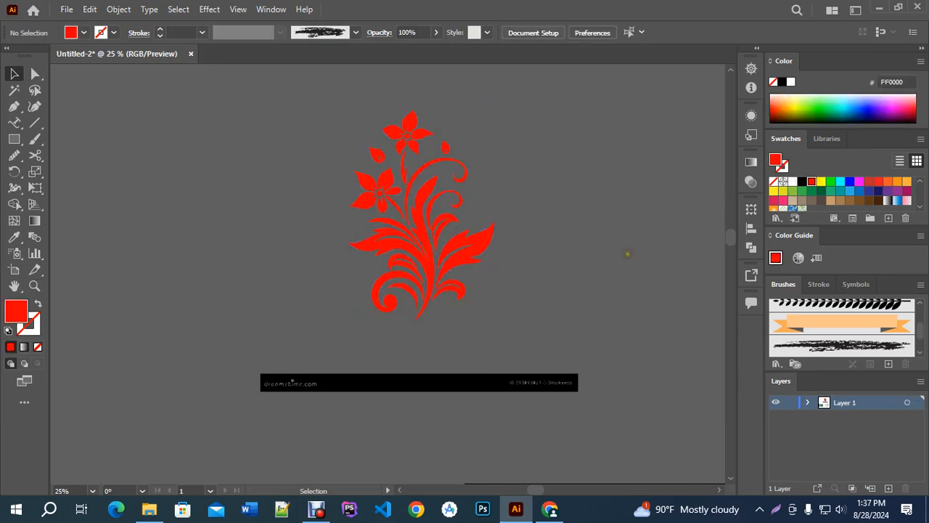
Step: Reshape the large leaf on the plant's right with Direct Selection by moving its upper-edge anchor upward into a tall point
scroll(441, 137, "up", 3)
scroll(429, 143, "down", 3)
scroll(452, 222, "up", 3)
left_click(464, 259)
left_click(35, 73)
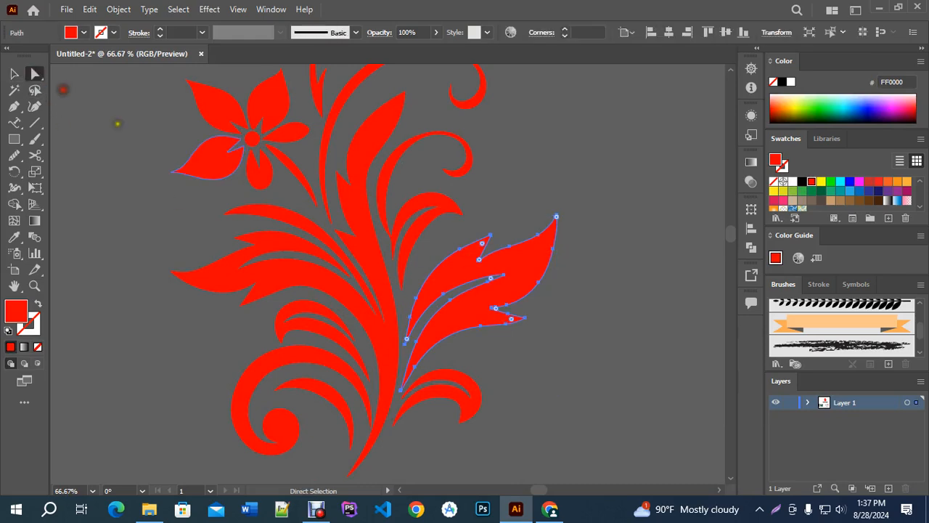
left_click_drag(537, 236, 518, 157)
left_click(599, 199)
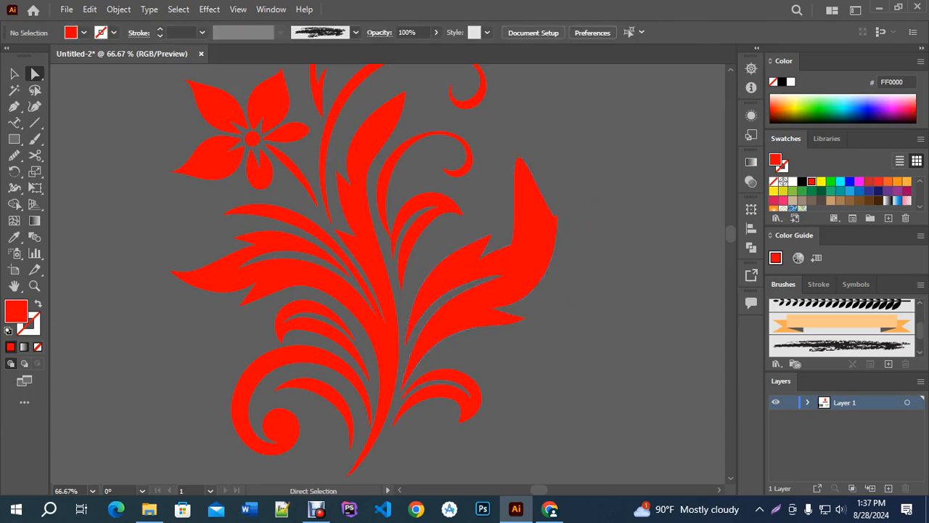
left_click(13, 73)
scroll(218, 153, "down", 1)
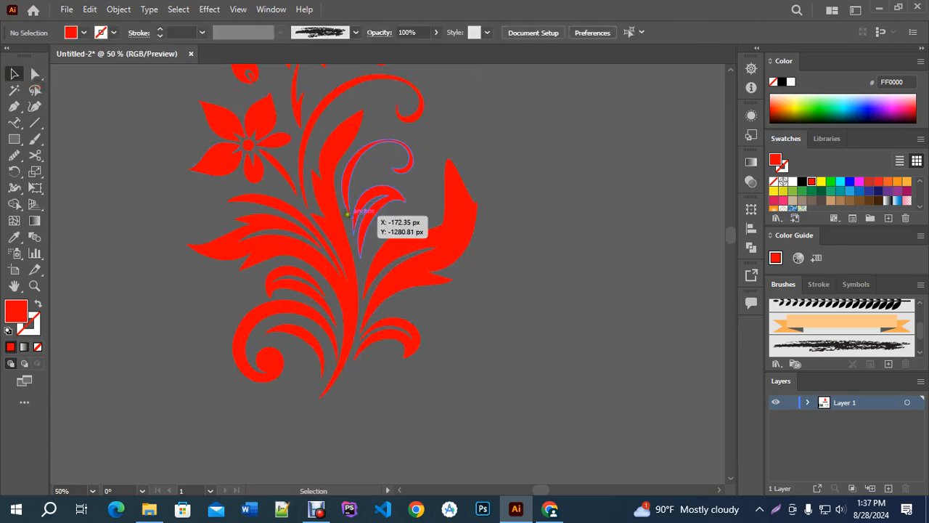
left_click(398, 255, "ctrl")
scroll(368, 250, "down", 5)
scroll(430, 391, "up", 2)
scroll(346, 293, "up", 3)
Step: Return to Chrome, look through more floral logo images, and preview the black "Free Floral Logo Templates" sheet from Unblast
left_click(549, 508)
scroll(414, 291, "down", 5)
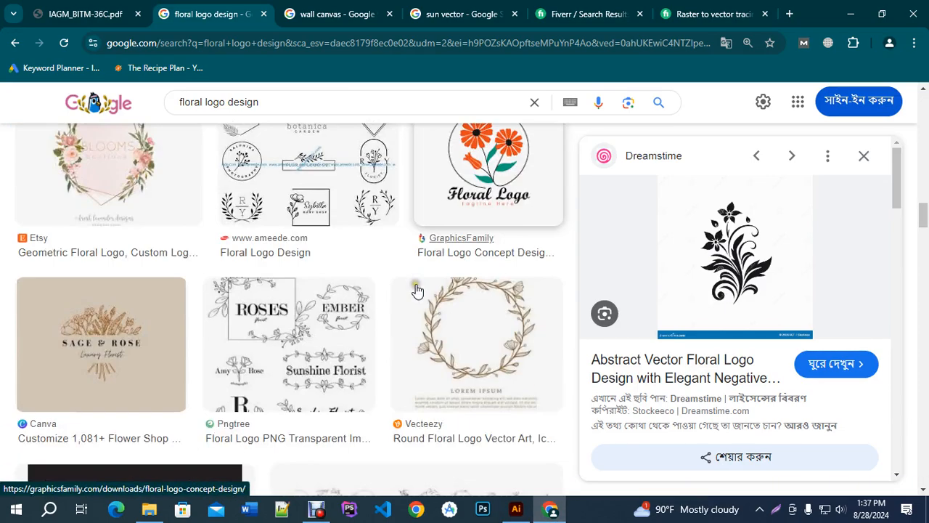
scroll(392, 283, "down", 5)
scroll(341, 276, "down", 3)
scroll(214, 290, "up", 3)
left_click(155, 390)
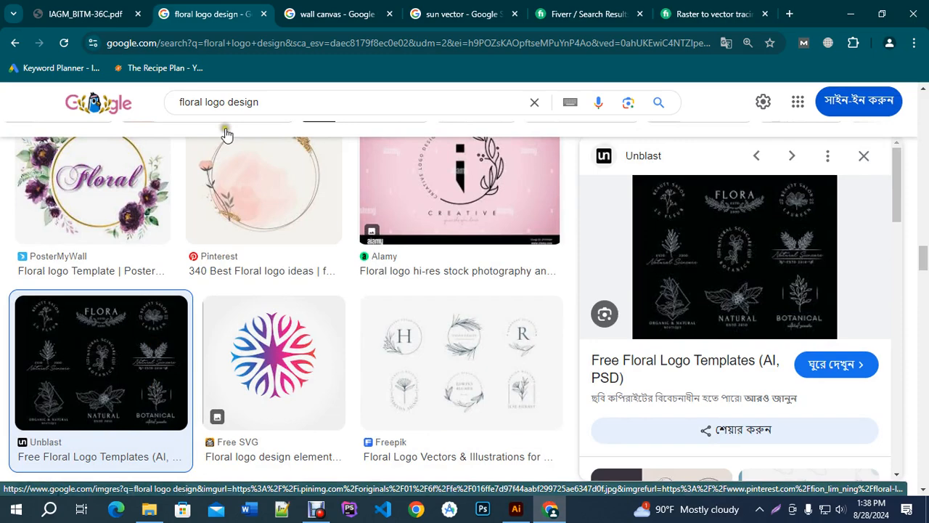
Step: Search images for "bd govt logo design" and preview the yellow water-lily government emblem from Alamy
double_click(203, 102)
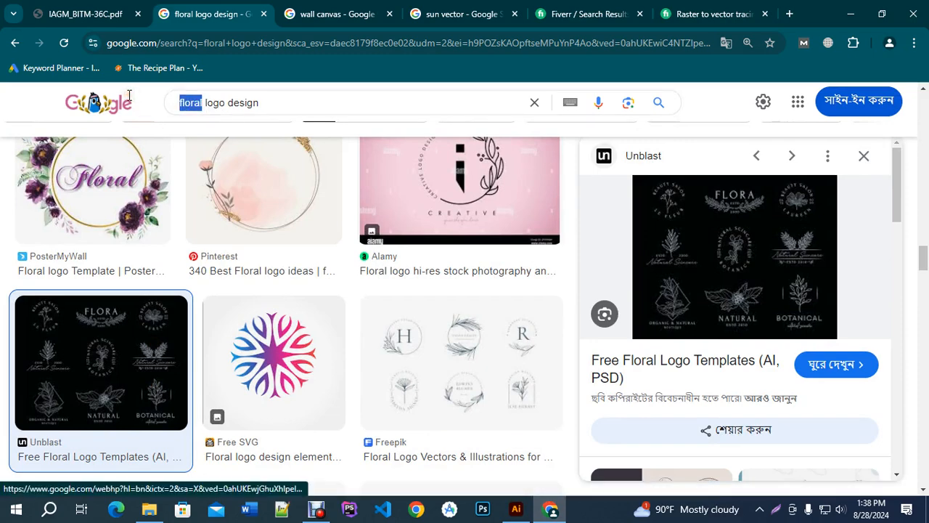
type("bd g")
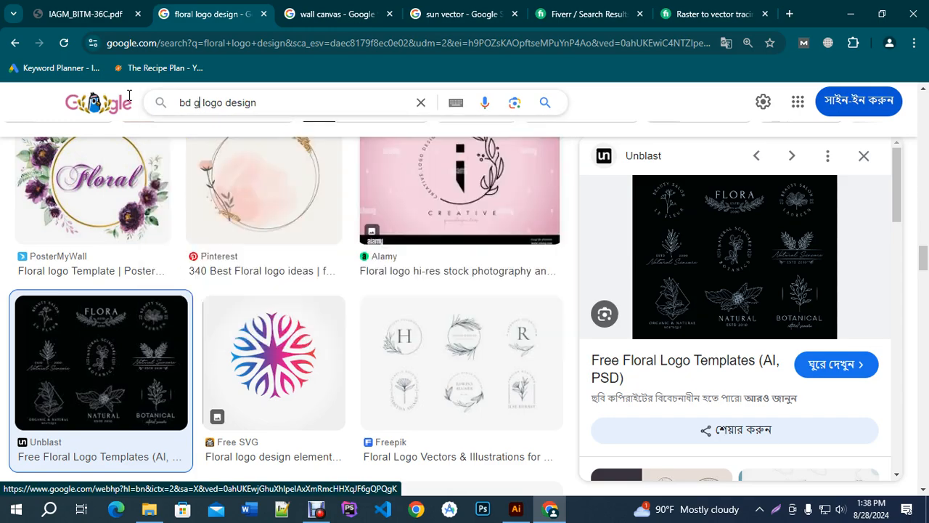
type("ovt")
key("Return")
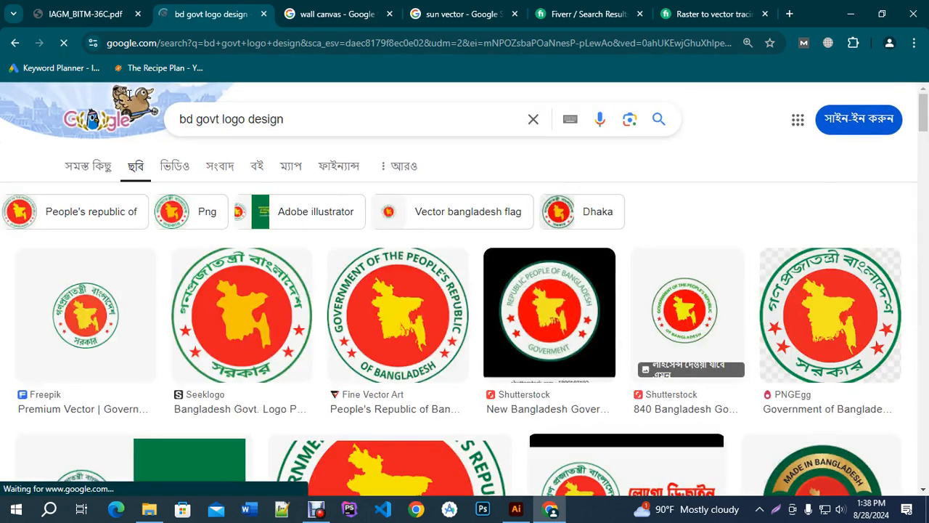
scroll(243, 288, "down", 2)
scroll(245, 287, "down", 4)
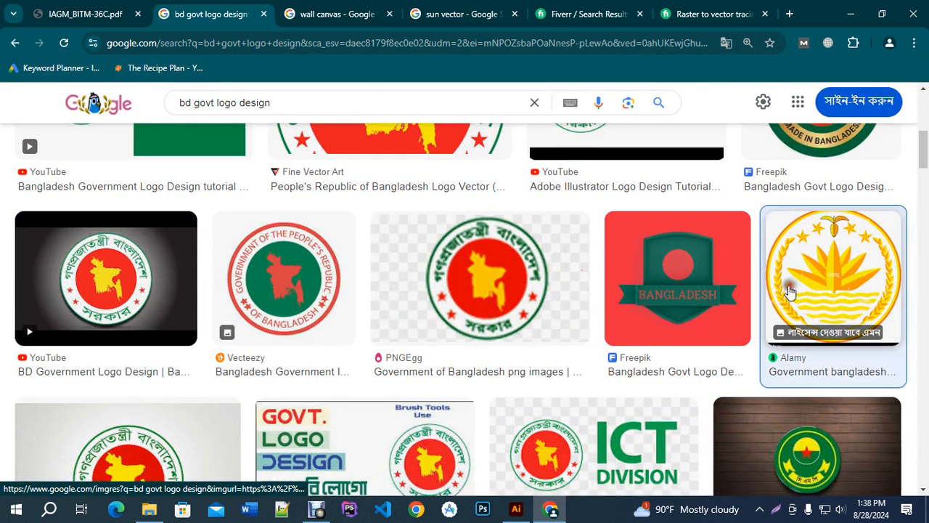
left_click(790, 291)
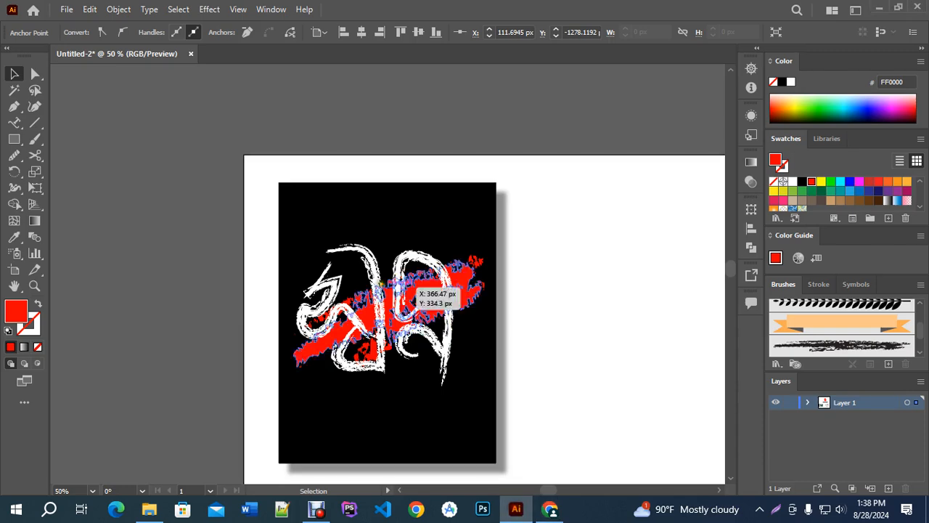
Step: Switch to Illustrator, isolate the black leaf branch's group to copy its tip leaf, and paste the leaf onto empty canvas outside the group
key("ctrl+minus")
key("ctrl+minus")
key("ctrl+minus")
scroll(68, 289, "up", 8)
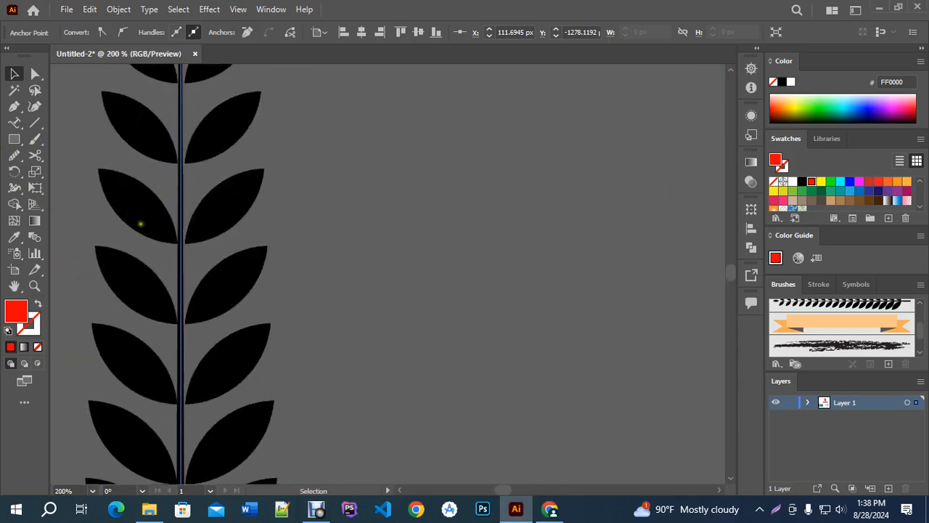
scroll(137, 213, "down", 4)
left_click(157, 136)
double_click(157, 136)
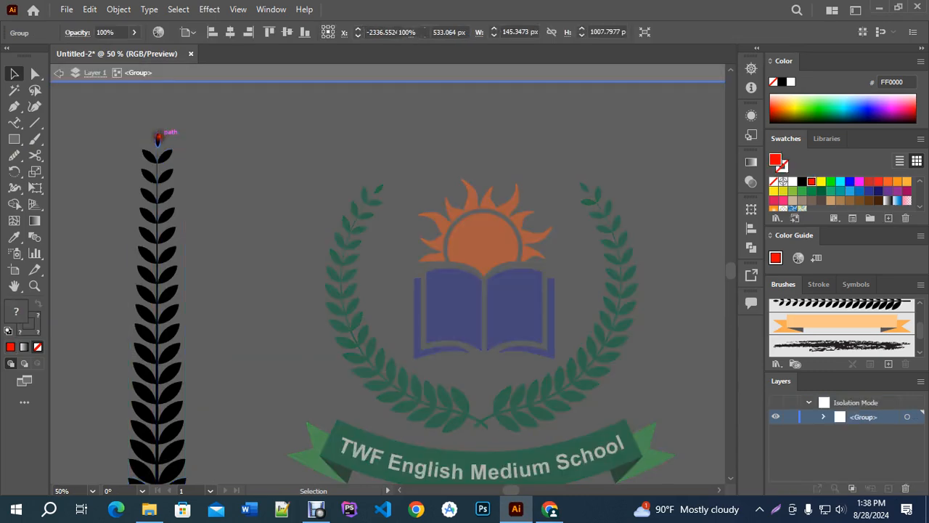
left_click(223, 77)
left_click(256, 127)
key("ctrl+v")
scroll(258, 162, "up", 3)
left_click_drag(659, 466, 295, 180)
scroll(296, 181, "up", 3)
Step: Draw a curved Pen line lengthwise through the pasted leaf, make it a black stroke without fill, and select it together with the leaf
left_click(14, 106)
left_click(290, 128)
left_click_drag(271, 331, 225, 370)
left_click(14, 74)
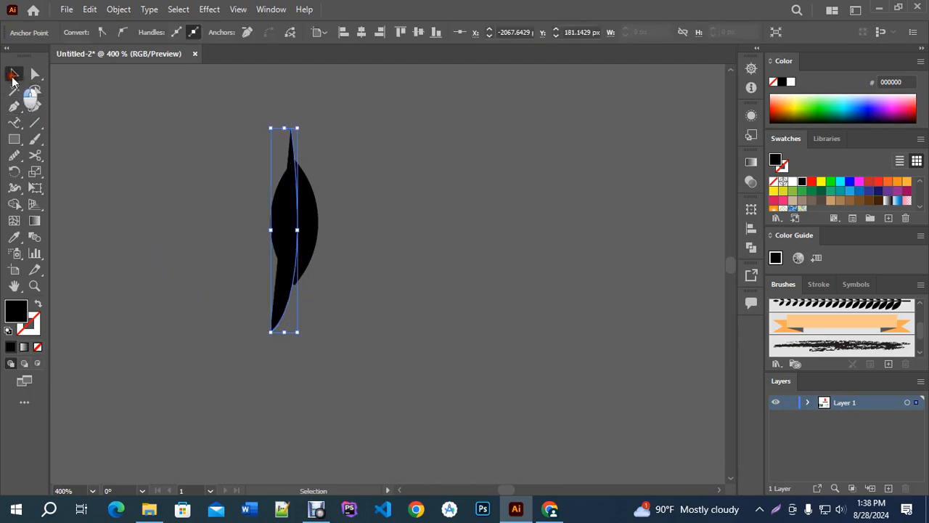
left_click(39, 303)
left_click_drag(178, 170, 325, 220)
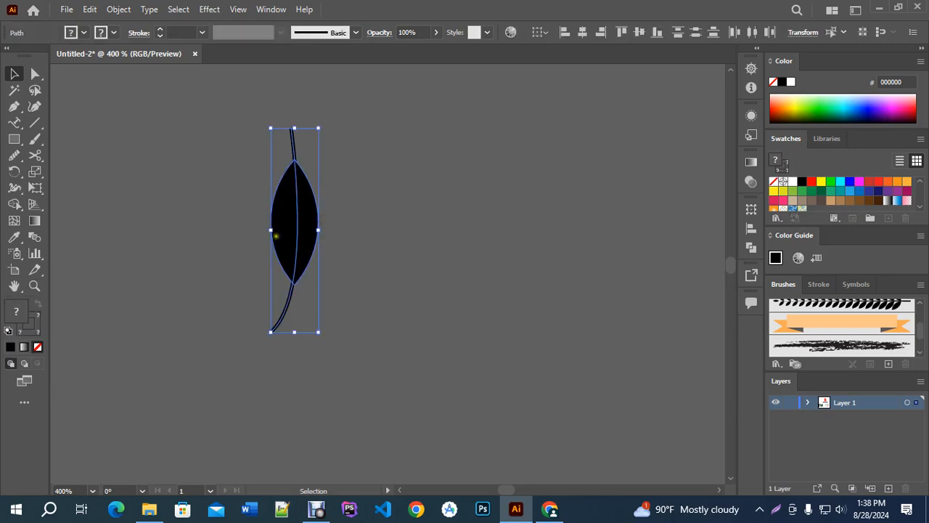
Step: Divide the leaf along the curve with Shape Builder, filling its right half dark green (006837) and its left half light green (8CC63F)
left_click(14, 204)
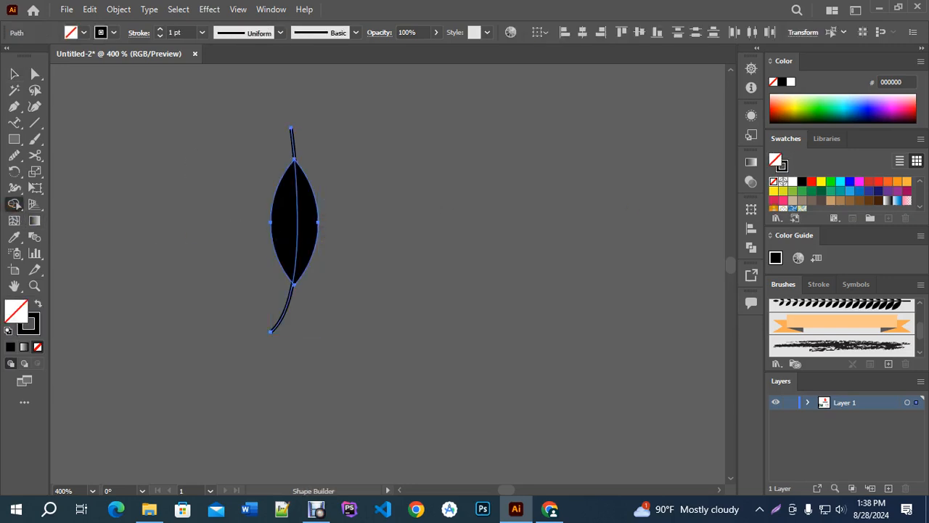
left_click(822, 191)
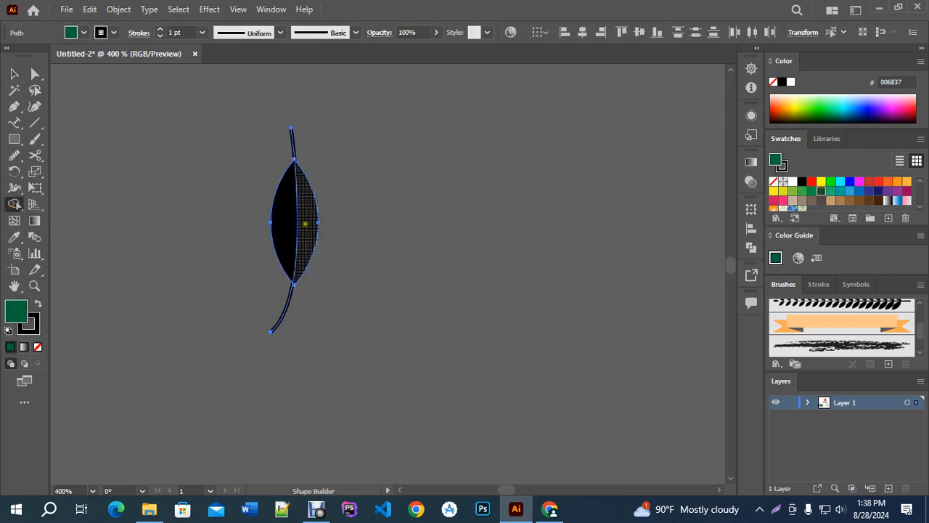
left_click(303, 223)
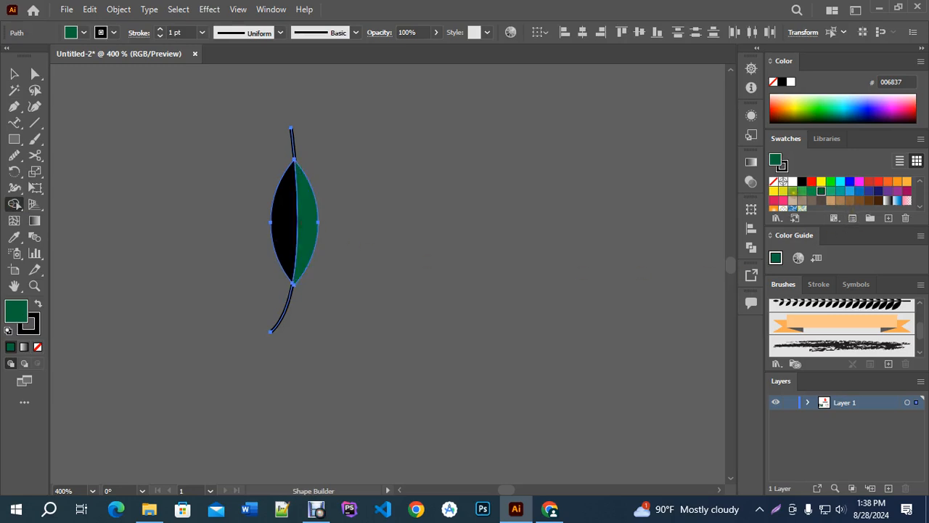
left_click(793, 191)
left_click(283, 217)
left_click(14, 74)
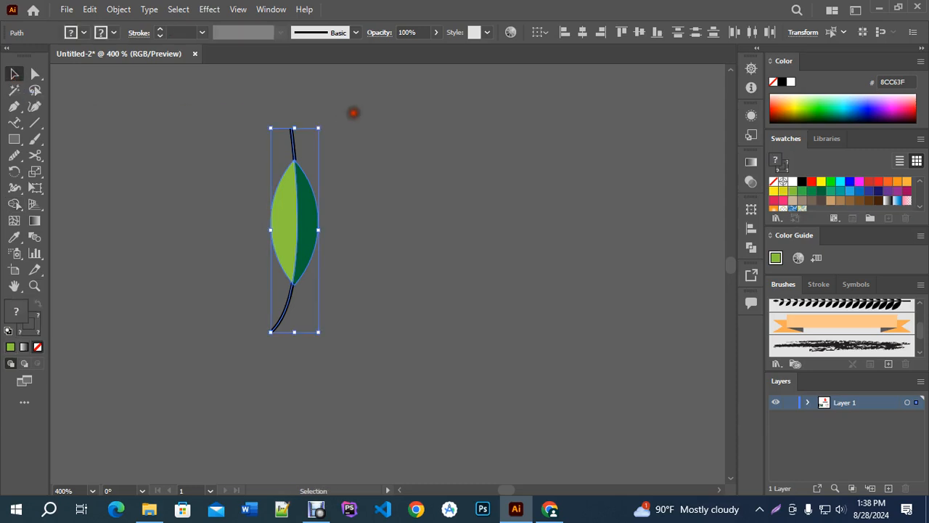
Step: Delete the leftover line ends sticking out above and below the two-tone leaf
left_click(353, 113)
left_click_drag(271, 131, 336, 146)
key("Delete")
left_click_drag(270, 299, 326, 324)
key("Delete")
scroll(323, 314, "down", 5)
scroll(339, 317, "up", 4)
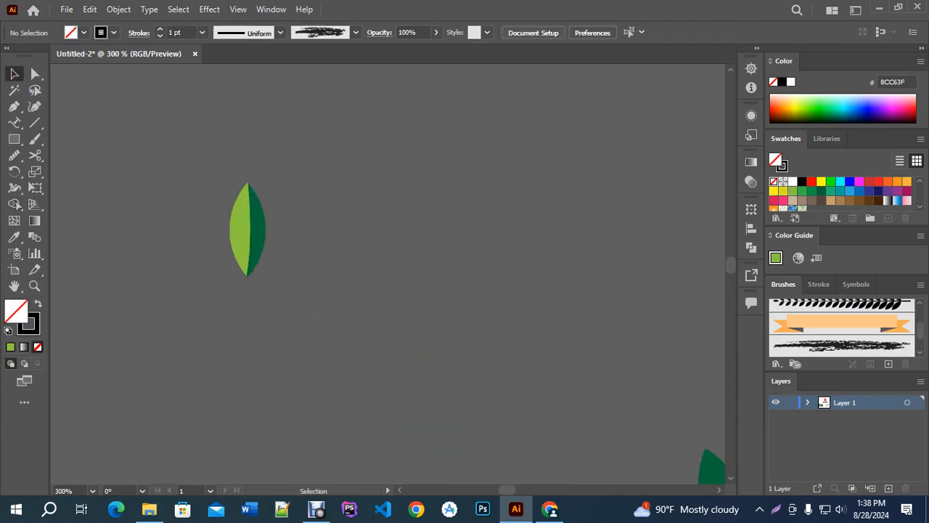
Step: Return to Chrome and look through the Bangladesh government logo images for more examples
left_click(549, 511)
scroll(766, 291, "down", 3)
scroll(464, 263, "down", 6)
scroll(435, 258, "down", 4)
scroll(429, 254, "up", 3)
scroll(428, 254, "down", 3)
scroll(364, 218, "down", 1)
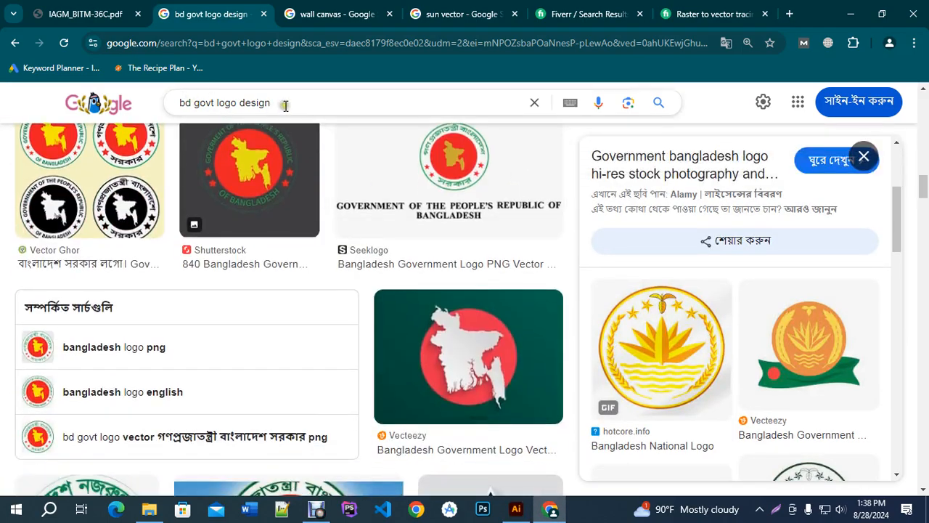
Step: Search images for "ilo logo design", preview the Logowik ILO logo, and examine the other versions of the emblem
left_click_drag(215, 102, 96, 103)
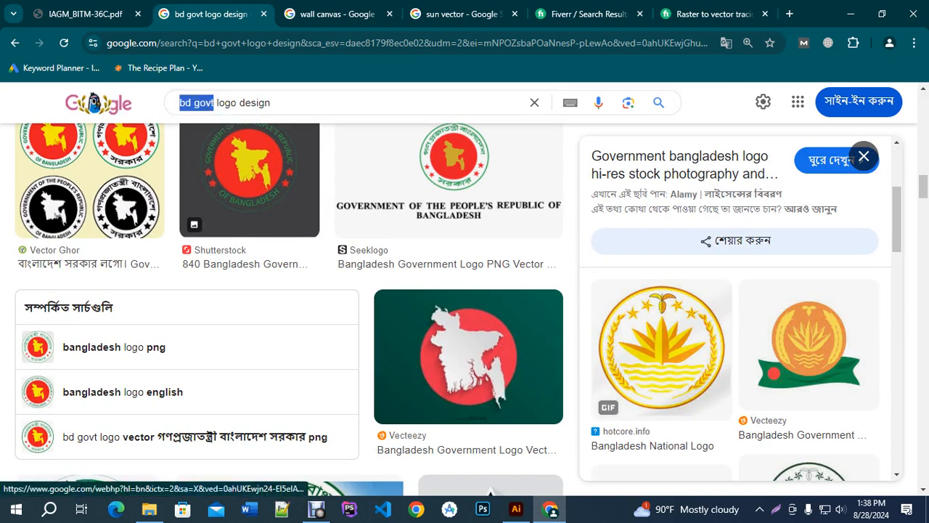
key("BackSpace")
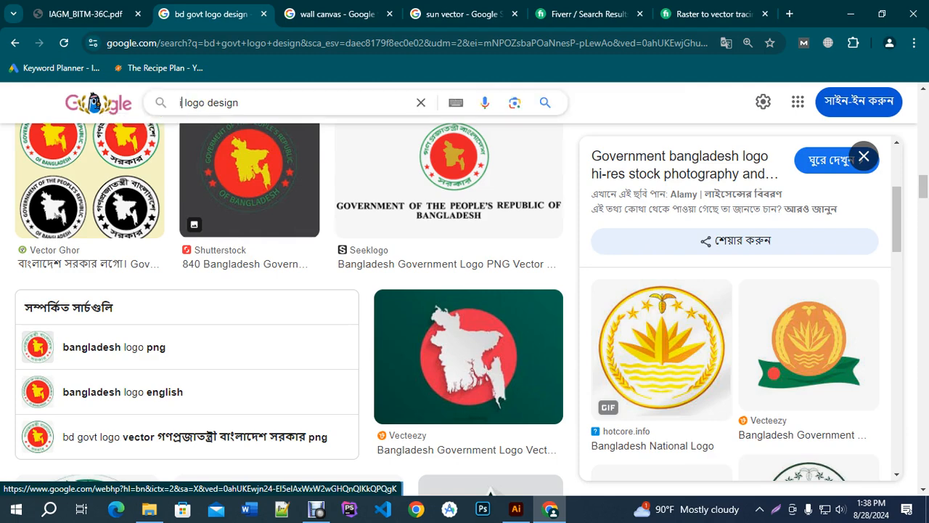
type("ilo")
key("Return")
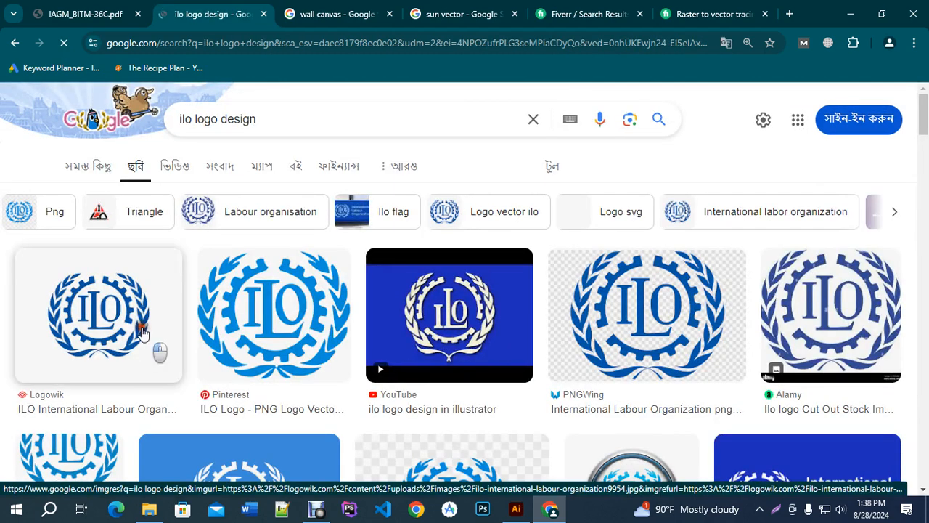
left_click(161, 352)
scroll(289, 299, "down", 1)
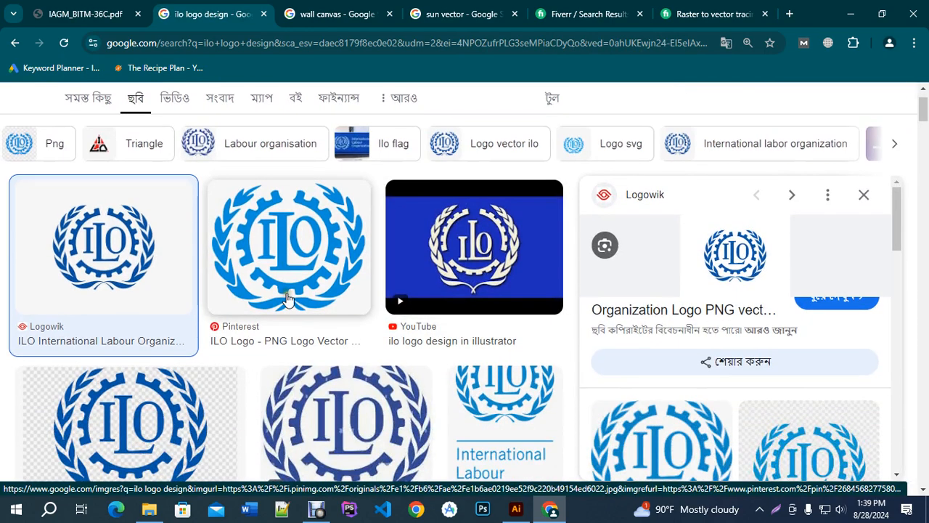
scroll(289, 299, "down", 2)
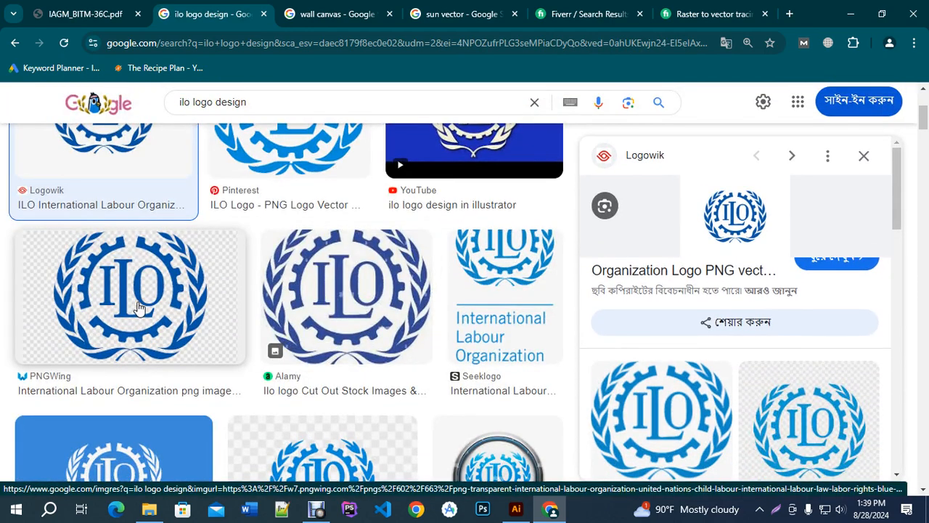
scroll(138, 305, "up", 2)
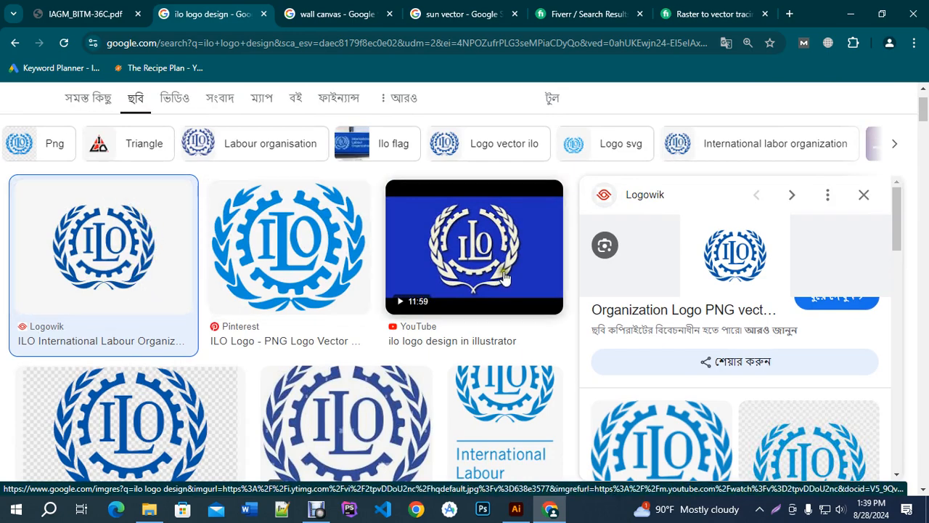
scroll(487, 267, "down", 1)
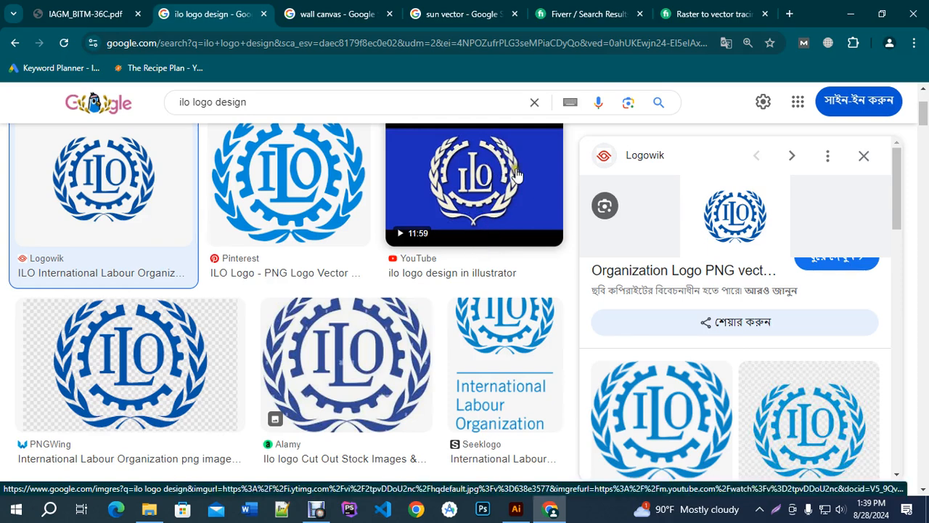
Step: Go back to the earlier "bangla typography" image results and look through the lettering artworks
left_click(341, 16)
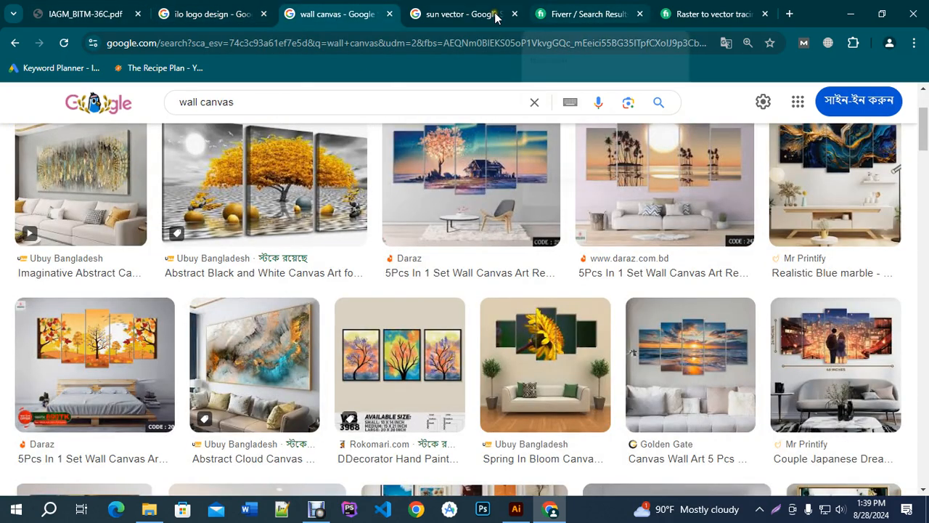
left_click(210, 14)
left_click(16, 45)
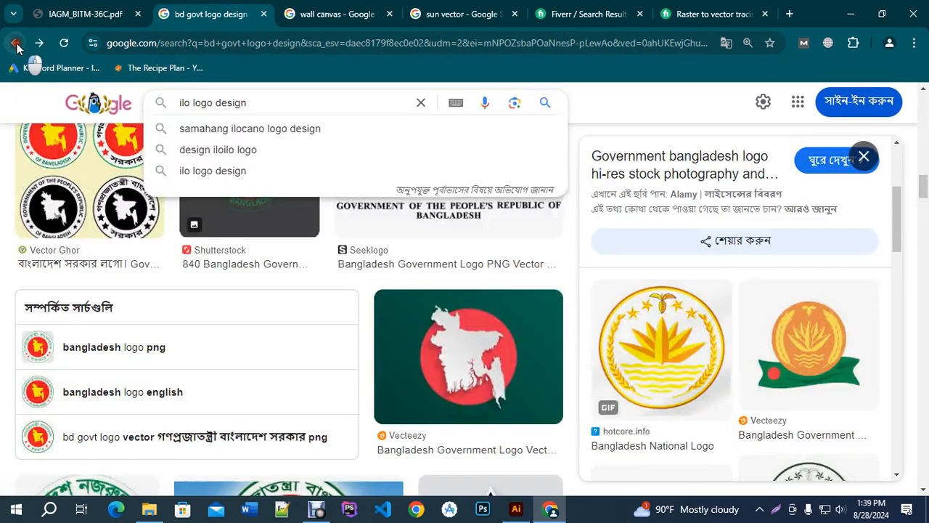
left_click(16, 44)
left_click(16, 45)
left_click(16, 45)
left_click(16, 45)
left_click(16, 44)
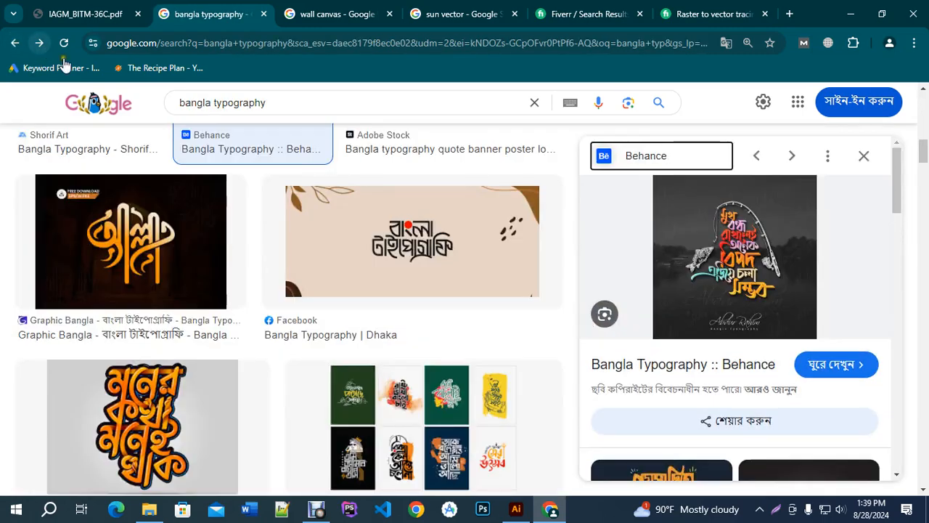
scroll(429, 315, "down", 3)
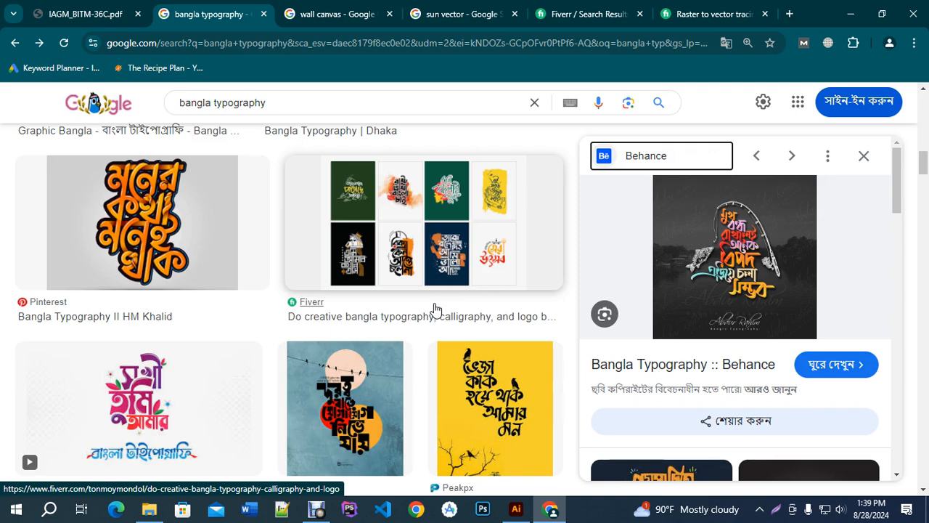
scroll(436, 309, "down", 5)
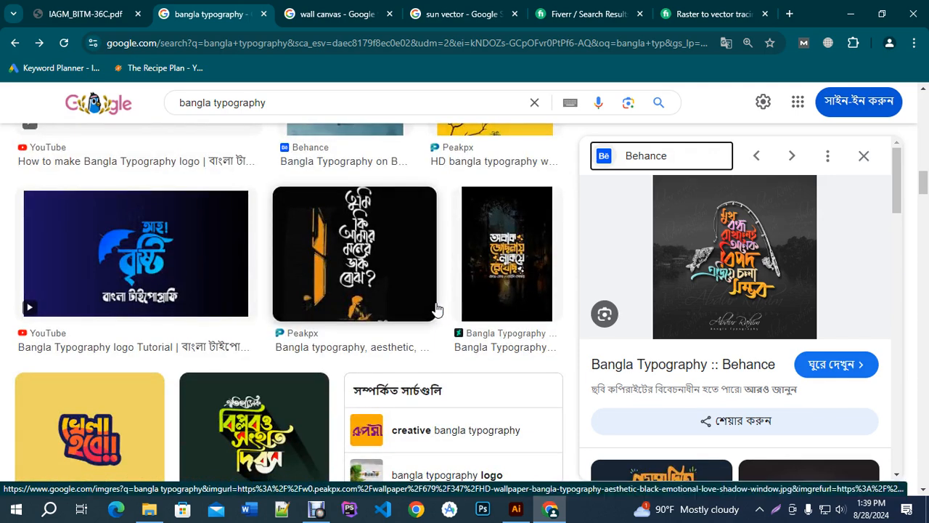
scroll(436, 309, "down", 5)
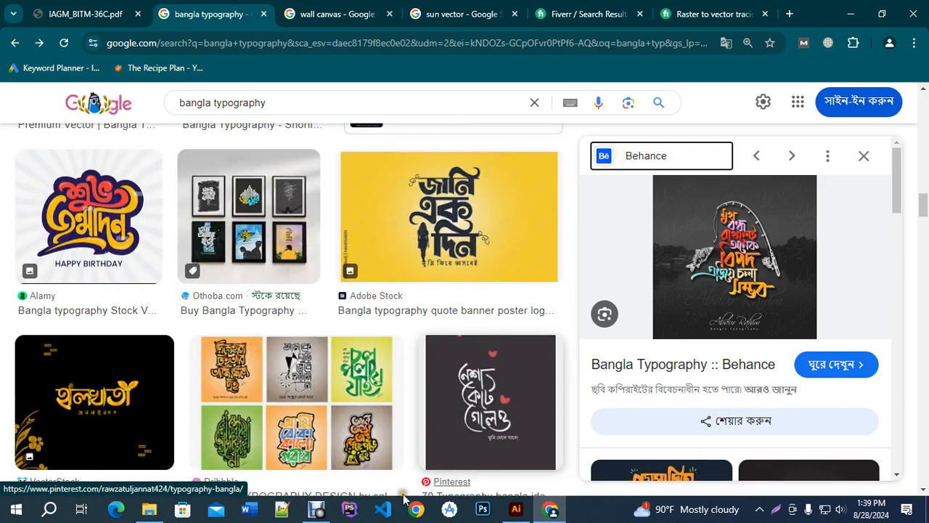
left_click(316, 509)
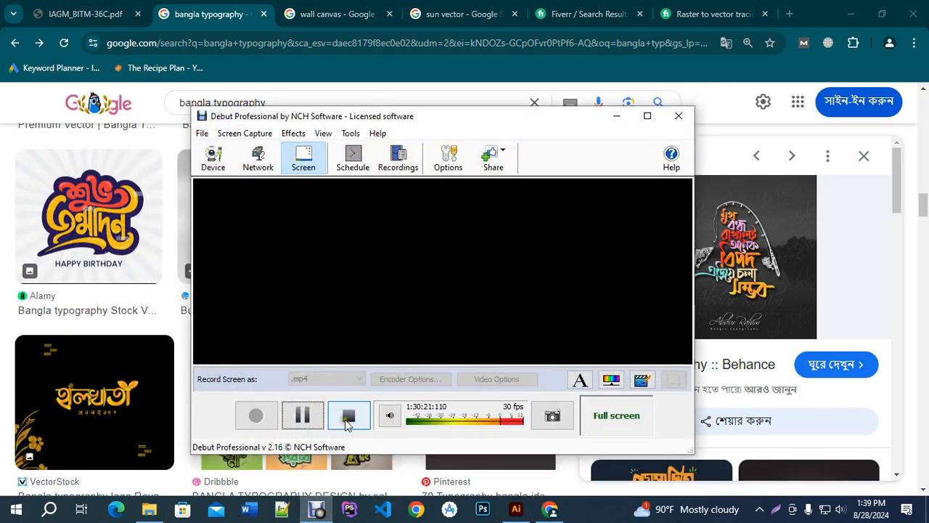